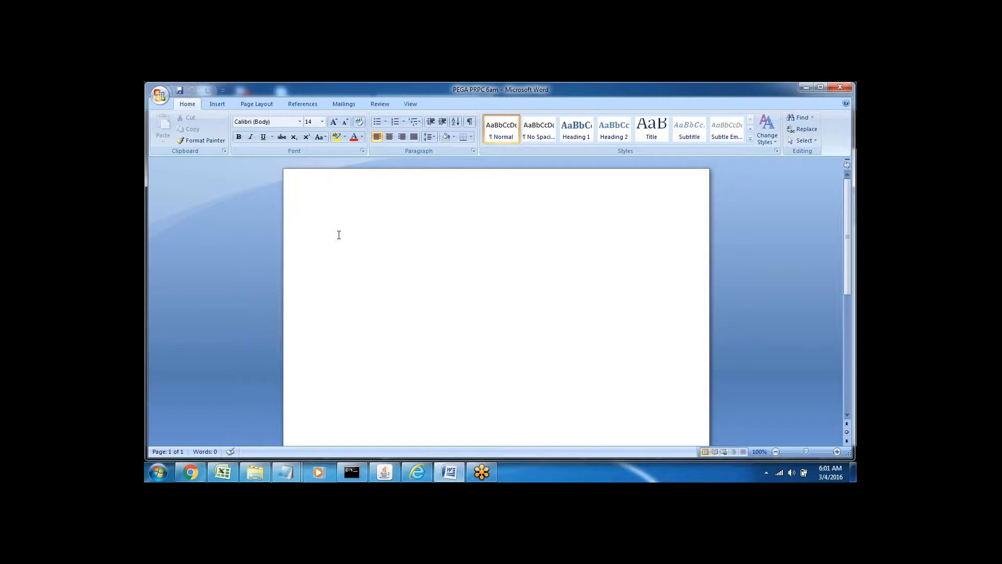
# Enter "Fetch Mul – List/group of Property" as the first line of the blank document
pyautogui.write('Fetc')
pyautogui.write('h Mu')
pyautogui.write('l - ')
pyautogui.write('List ')
pyautogui.write('/gro')
pyautogui.write('up of')
pyautogui.write(' Property')
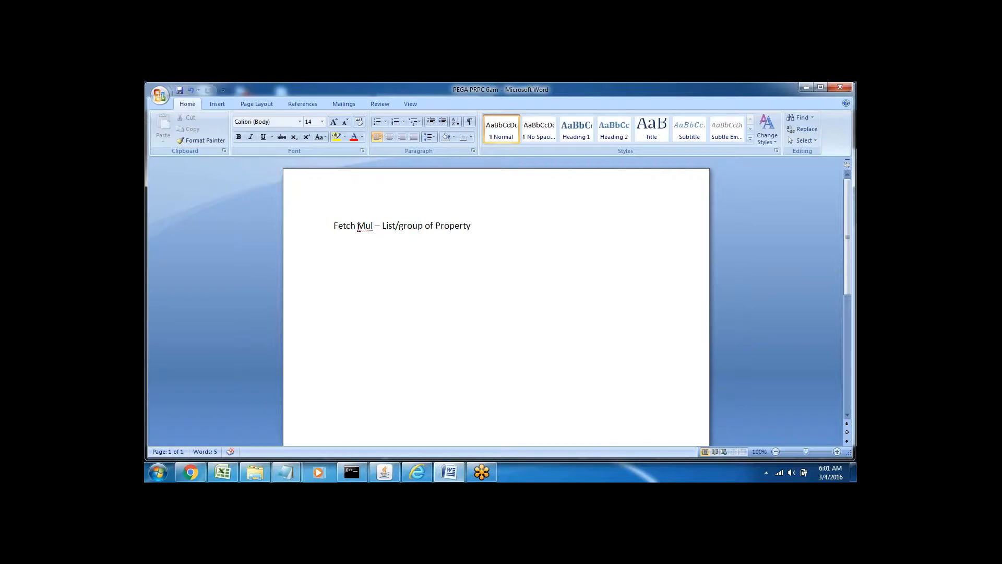
pyautogui.doubleClick(397, 226)
pyautogui.doubleClick(389, 226)
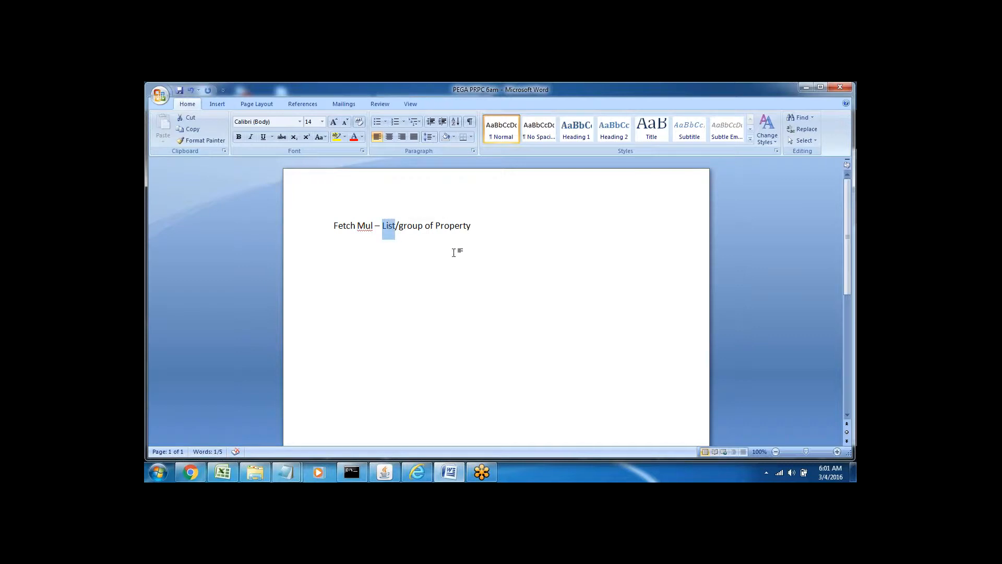
# Add a second line reading "Repeating --" below the first line
pyautogui.click(473, 226)
pyautogui.press('Return')
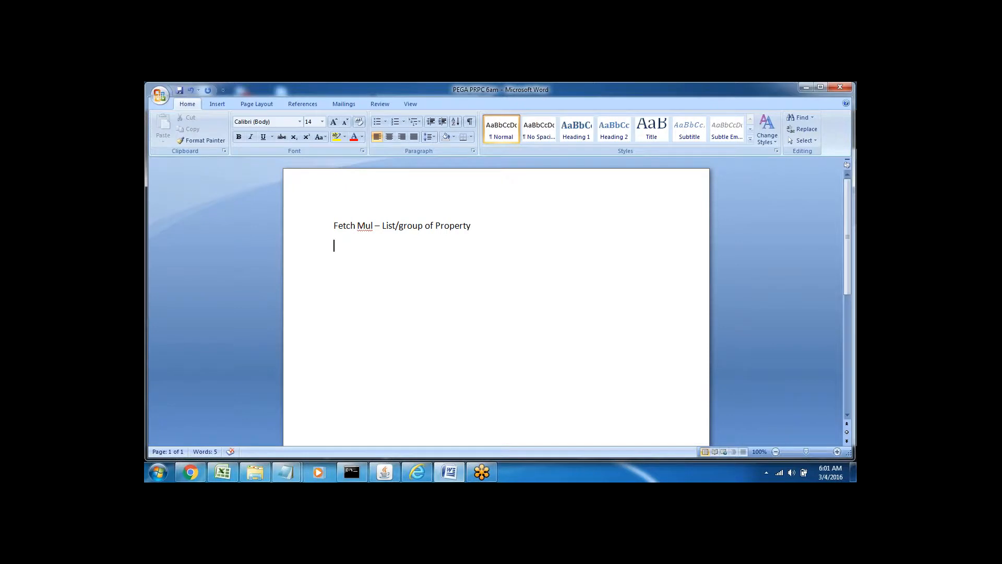
pyautogui.write('Repeating')
pyautogui.tripleClick(354, 242)
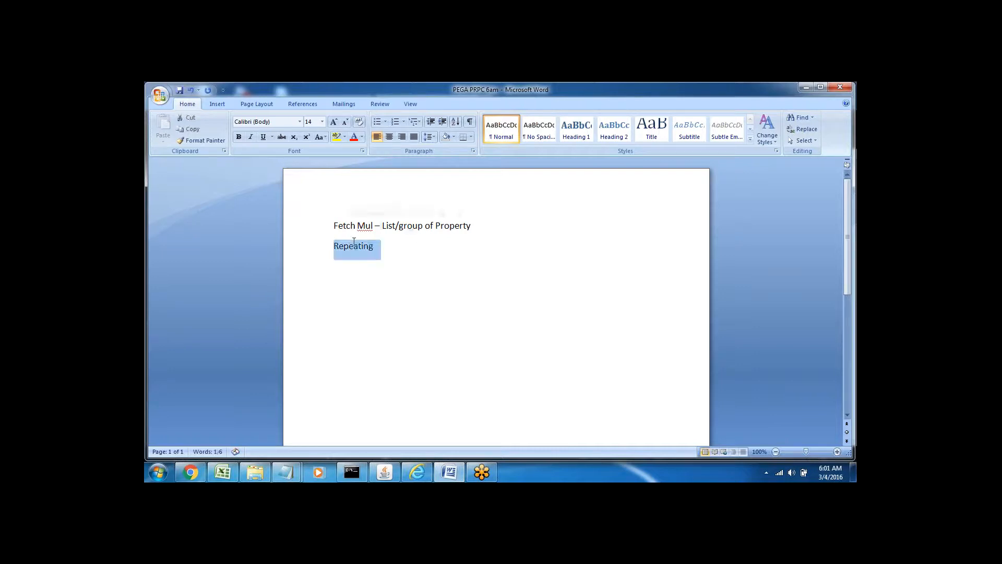
pyautogui.click(390, 246)
pyautogui.write('--')
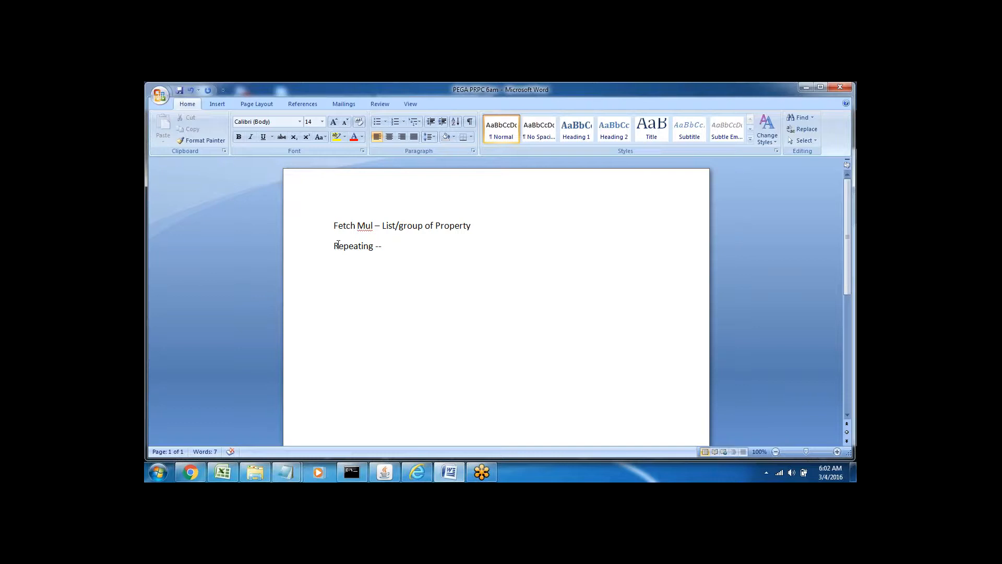
# Add "Data Page" and "Activity" on separate lines below the "Repeating" line
pyautogui.doubleClick(337, 244)
pyautogui.click(387, 248)
pyautogui.press('Return')
pyautogui.doubleClick(348, 246)
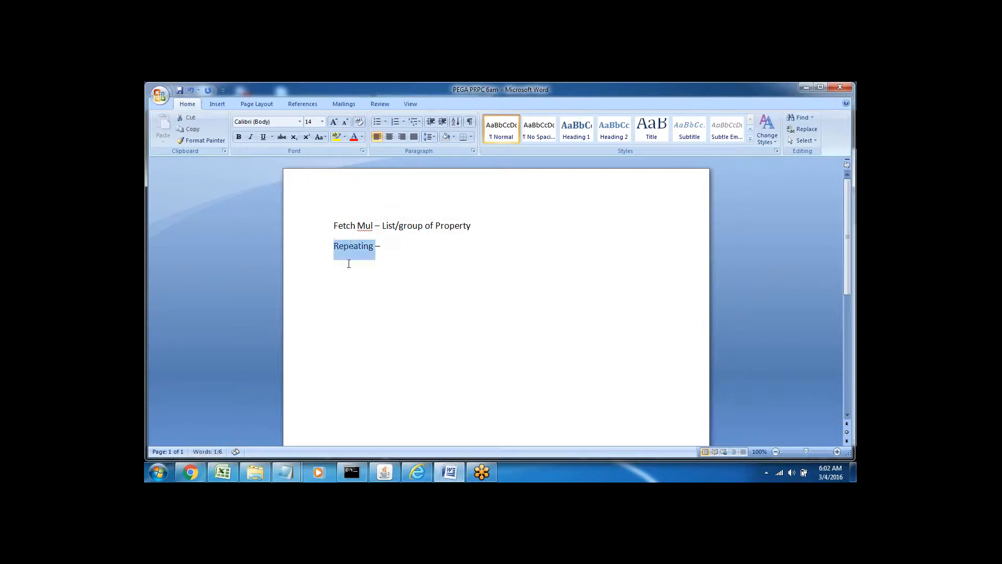
pyautogui.click(347, 263)
pyautogui.click(384, 249)
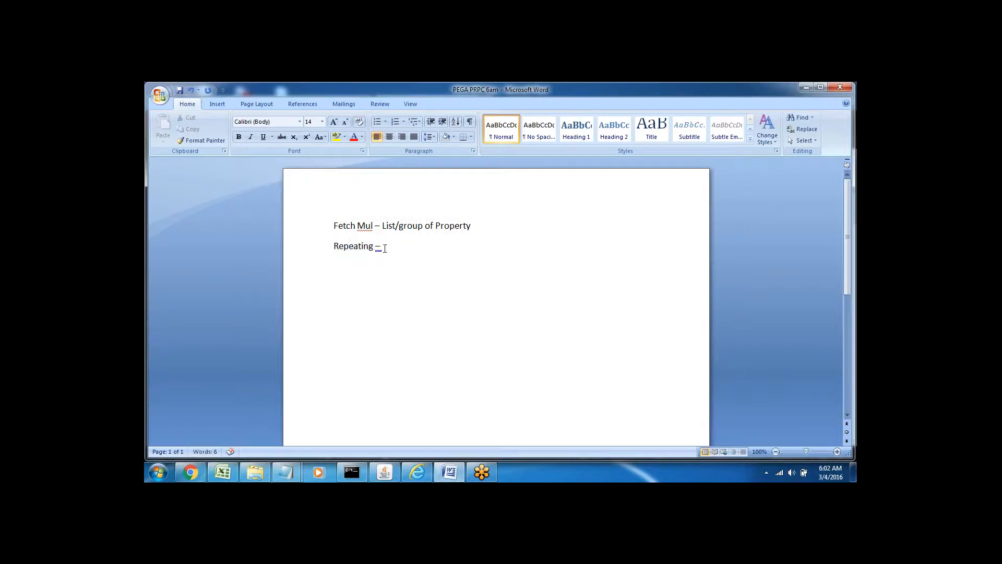
pyautogui.write('Dta')
pyautogui.press('BackSpace')
pyautogui.press('BackSpace')
pyautogui.press('BackSpace')
pyautogui.write('ata Page')
pyautogui.press('Return')
pyautogui.write('Activity')
pyautogui.click(320, 270)
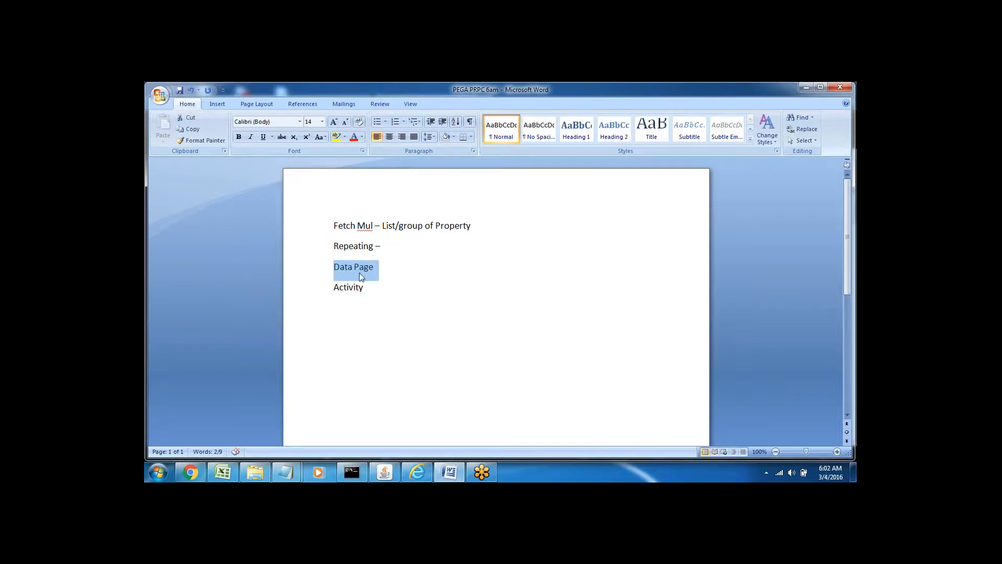
pyautogui.click(360, 276)
pyautogui.tripleClick(358, 245)
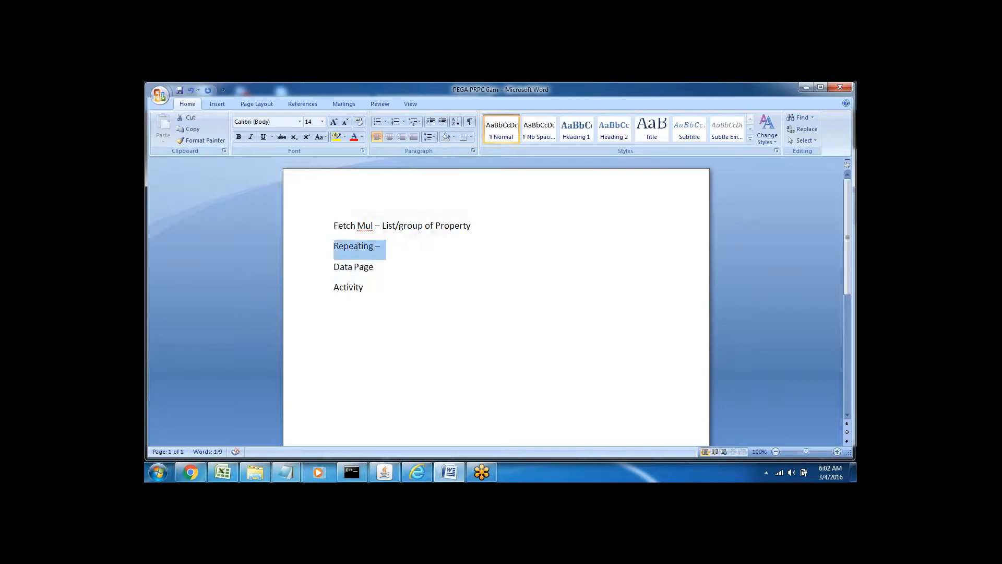
pyautogui.click(382, 247)
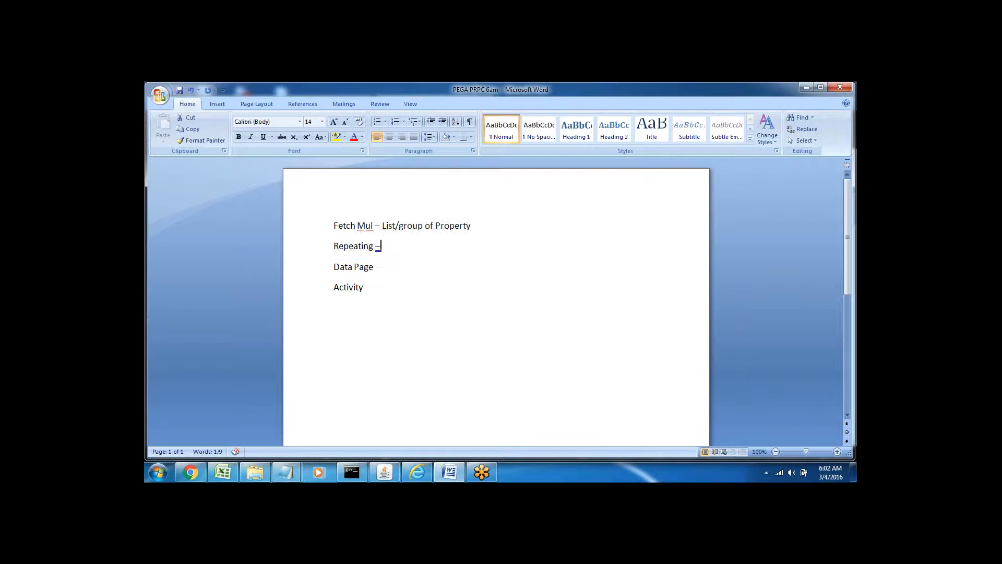
pyautogui.doubleClick(362, 248)
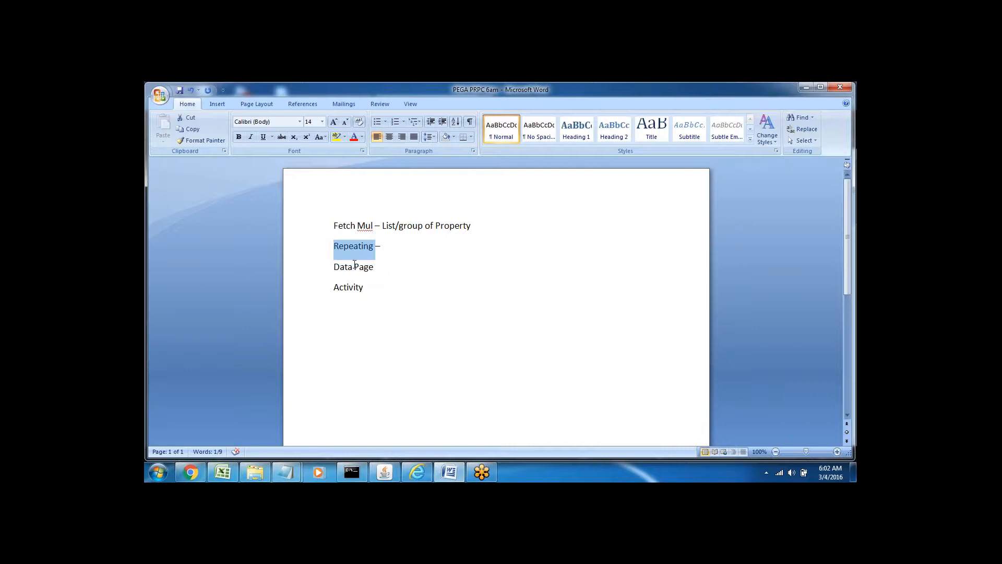
pyautogui.tripleClick(354, 265)
pyautogui.click(376, 267)
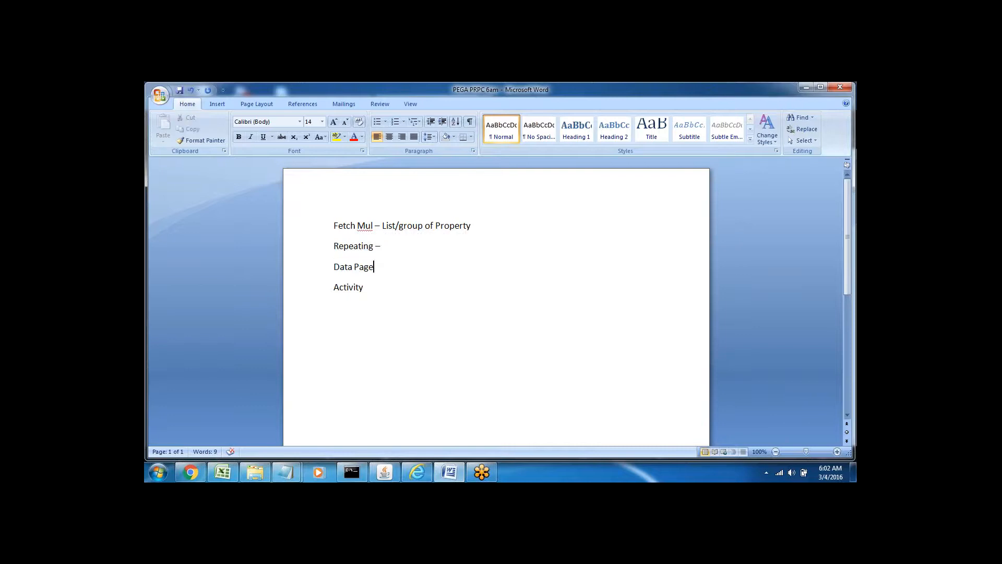
pyautogui.click(391, 244)
pyautogui.tripleClick(389, 225)
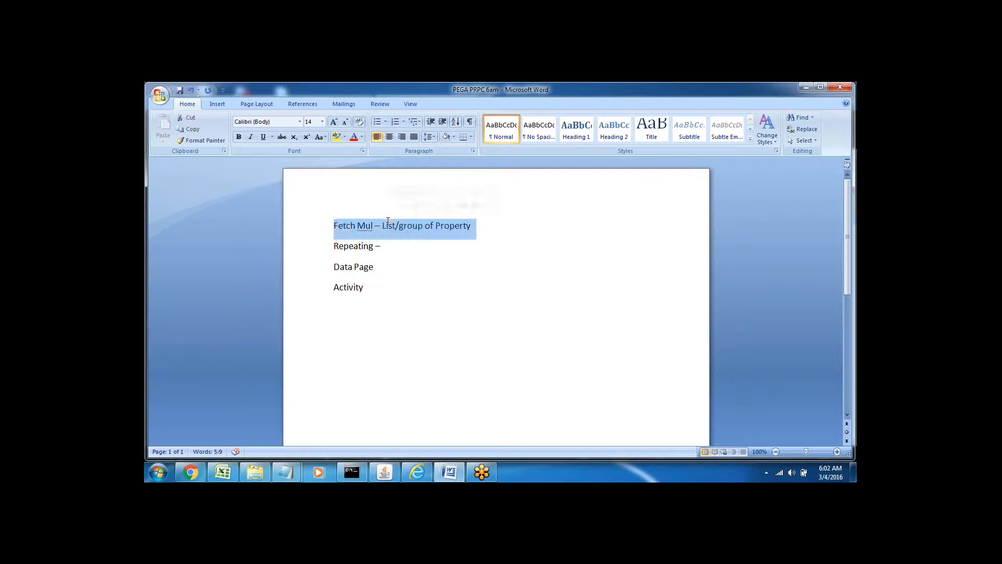
pyautogui.doubleClick(357, 246)
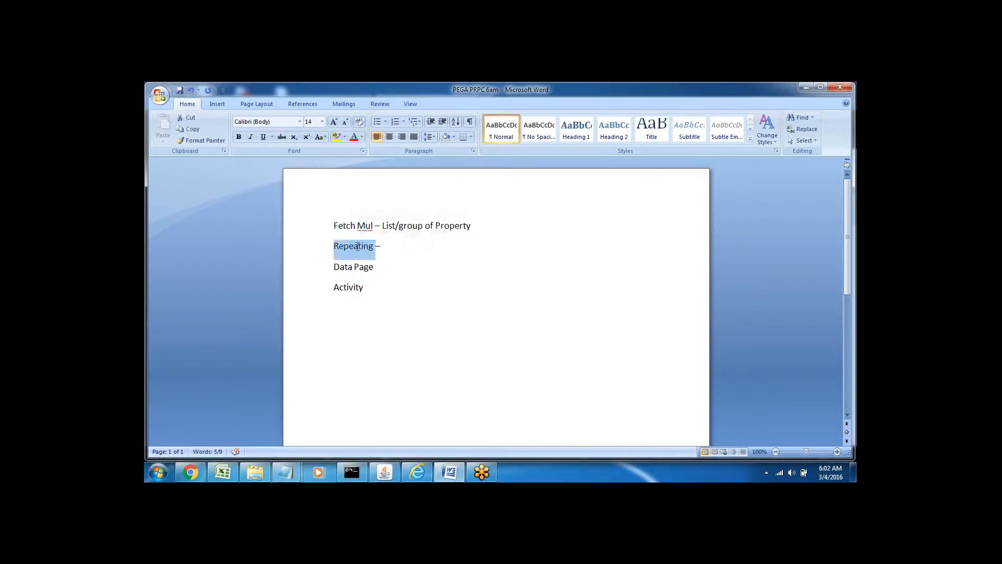
# Append "Layout settings" to the "Repeating –" line and insert an empty line below it
pyautogui.click(392, 246)
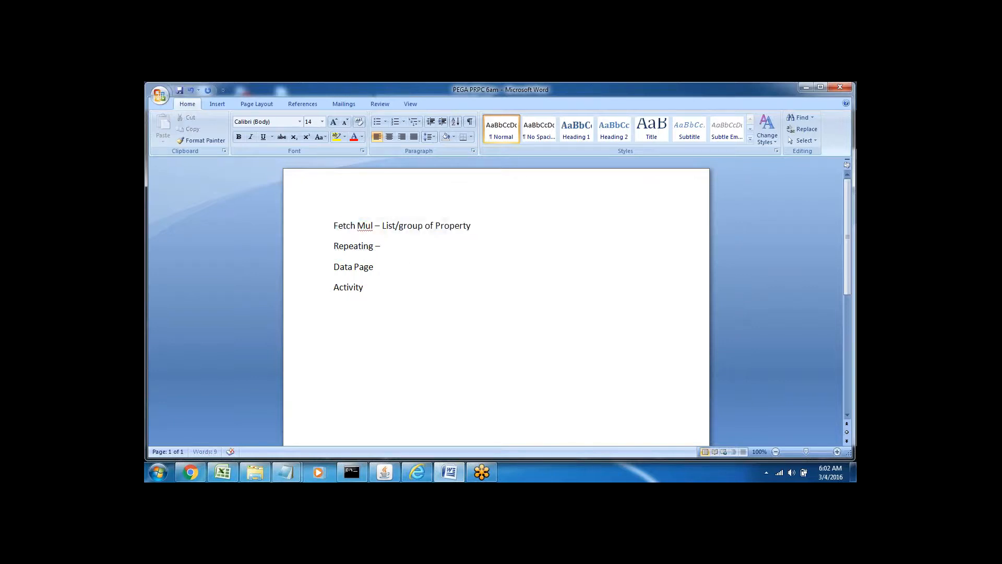
pyautogui.write('Layout settings')
pyautogui.moveTo(333, 267); pyautogui.dragTo(378, 271)
pyautogui.click(399, 287)
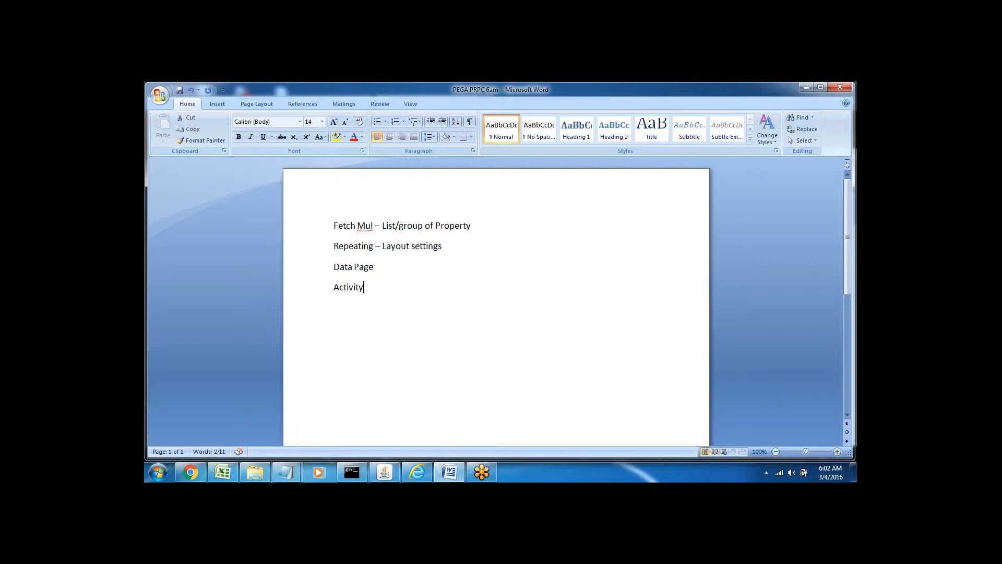
pyautogui.click(445, 249)
pyautogui.press('Return')
pyautogui.click(333, 286)
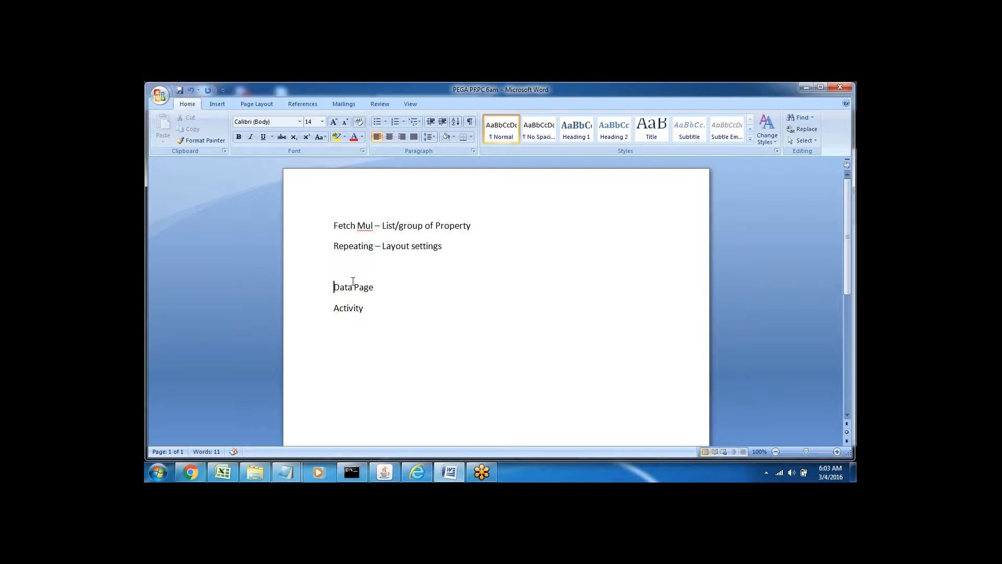
pyautogui.click(306, 230)
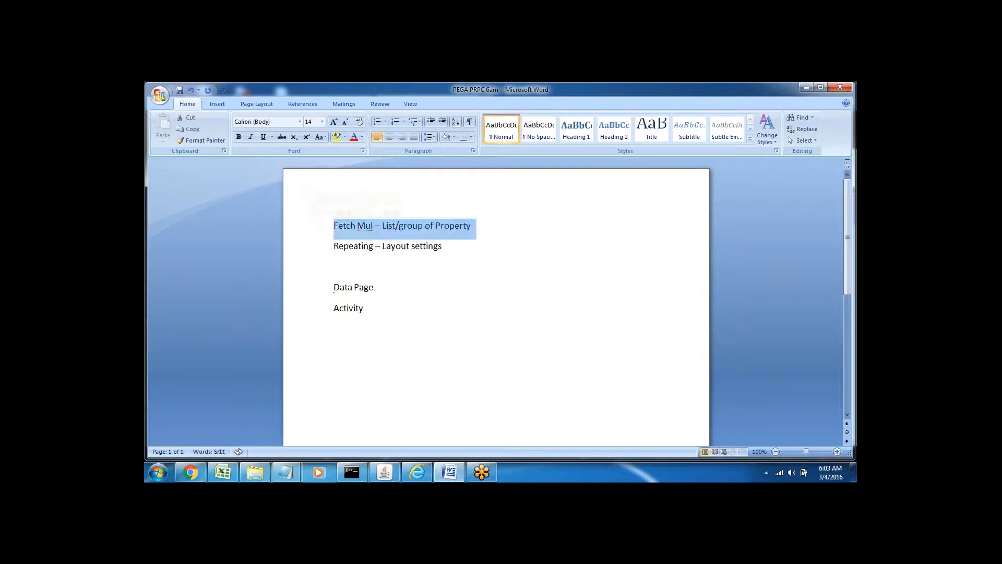
pyautogui.tripleClick(340, 243)
pyautogui.click(383, 270)
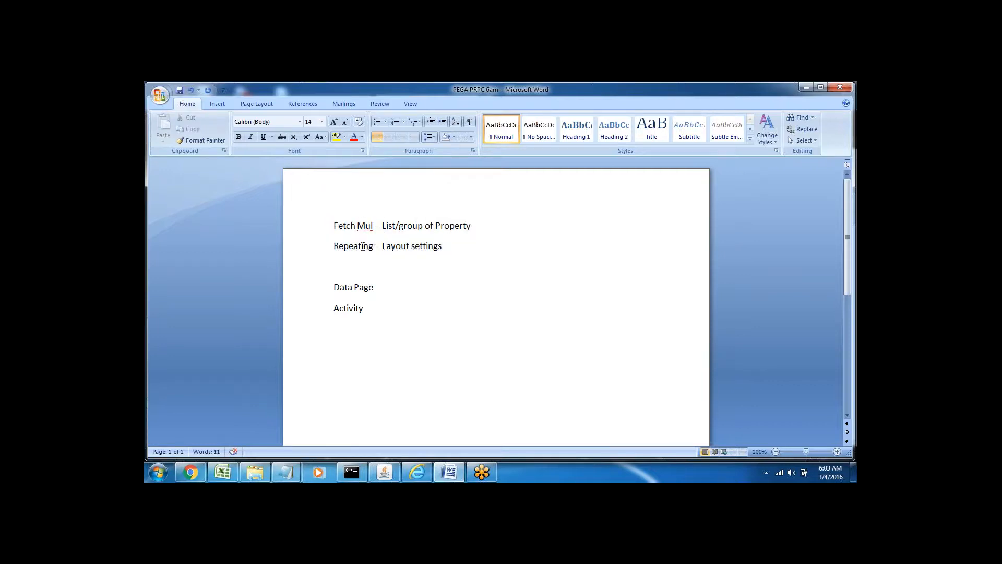
pyautogui.tripleClick(344, 250)
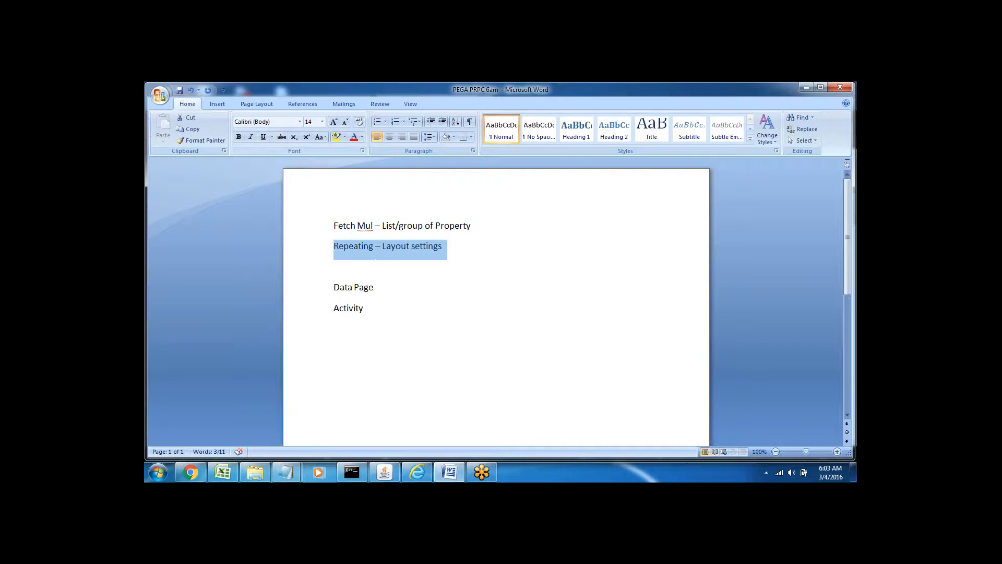
pyautogui.click(375, 287)
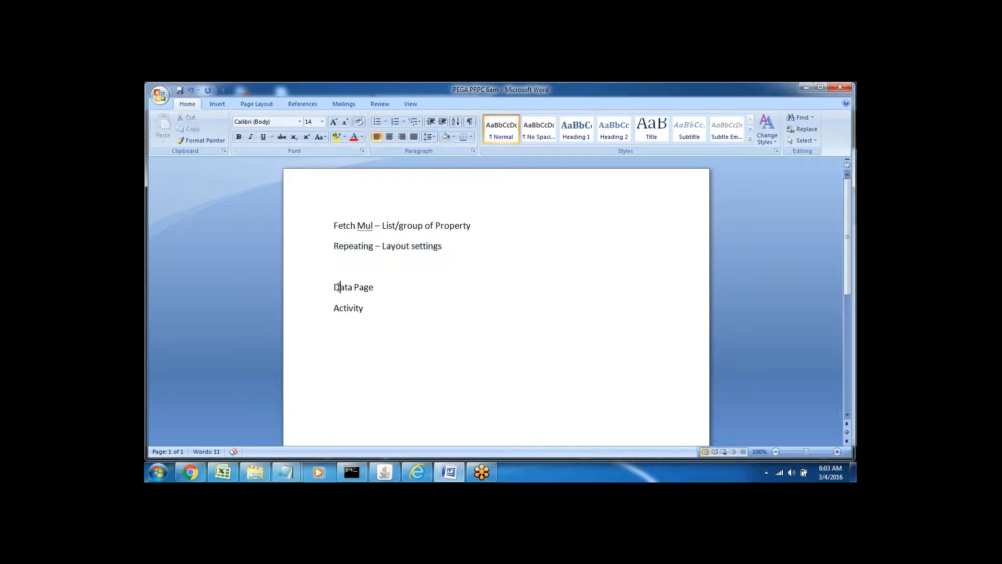
pyautogui.moveTo(335, 287); pyautogui.dragTo(379, 288)
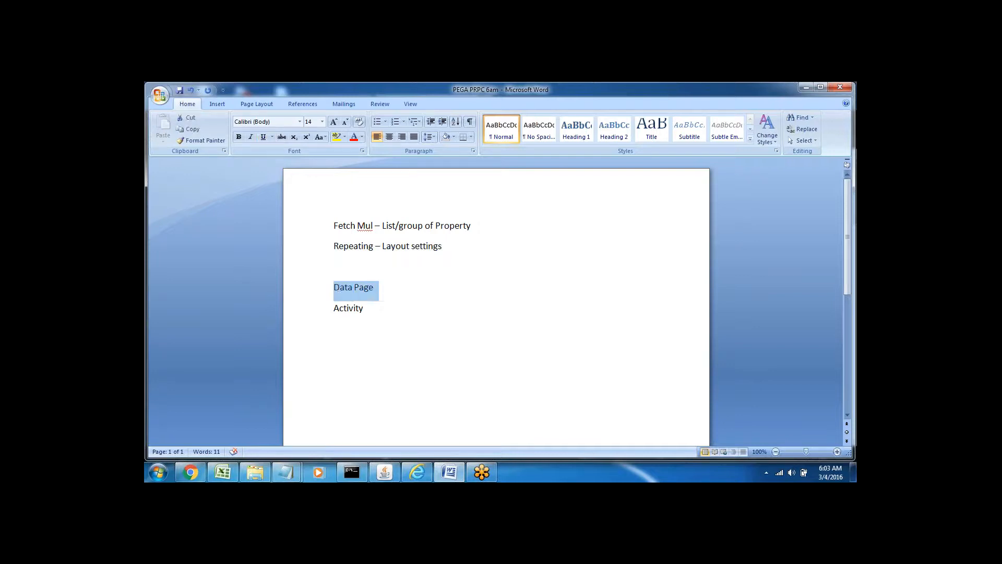
pyautogui.tripleClick(349, 308)
pyautogui.click(384, 328)
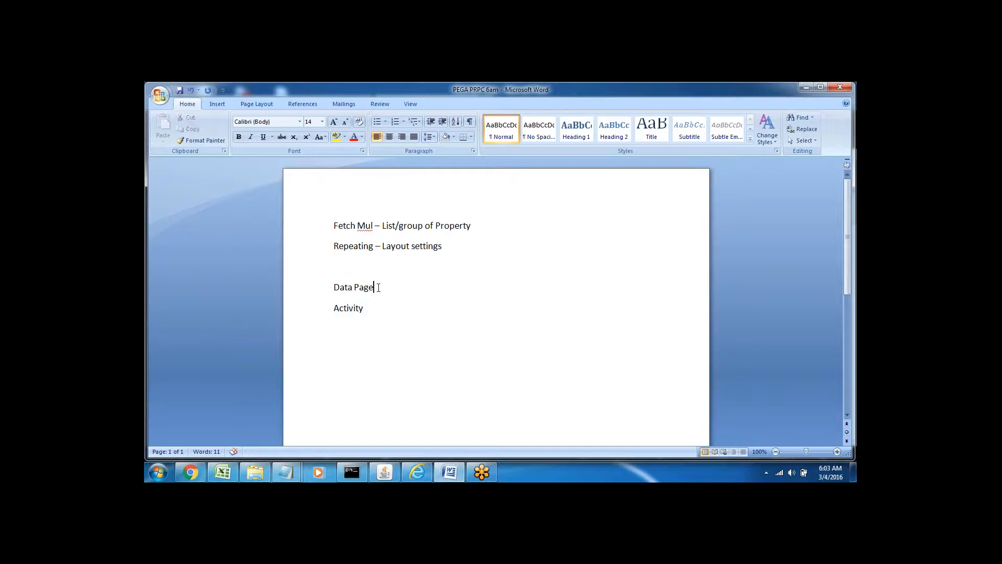
# Append "- Data Class" to the "Data Page" line and "-data class" to the "Activity" line
pyautogui.click(378, 288)
pyautogui.write('- Data Class')
pyautogui.doubleClick(356, 308)
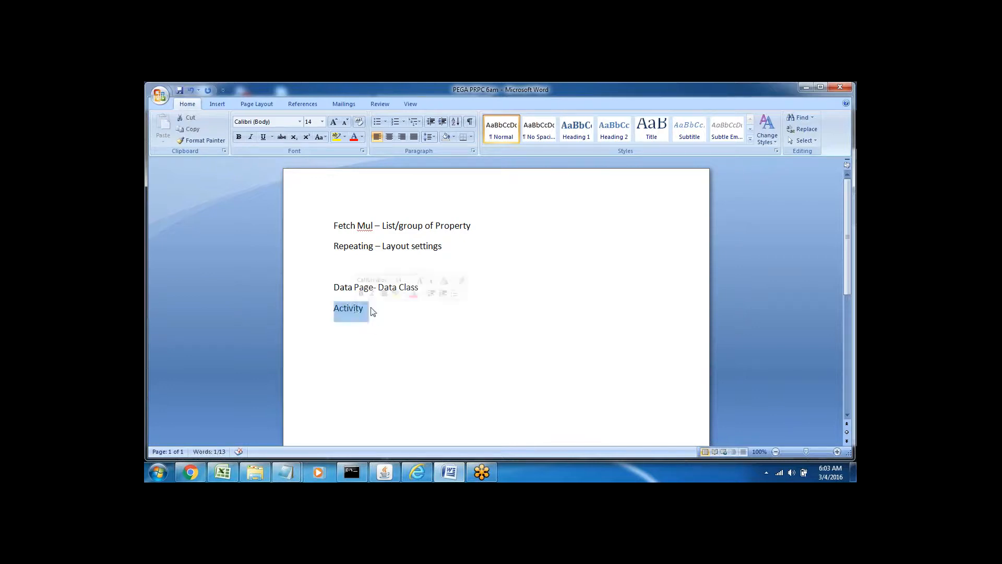
pyautogui.press('Right')
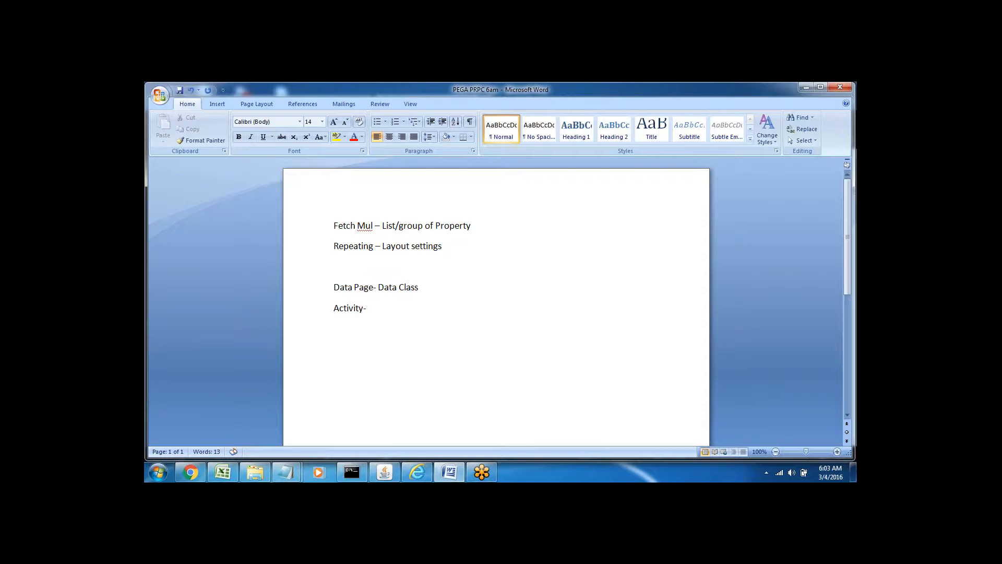
pyautogui.write('-data class')
# Make the first line, "Fetch Mul – List/group of Property", bold
pyautogui.click(340, 276)
pyautogui.click(311, 230)
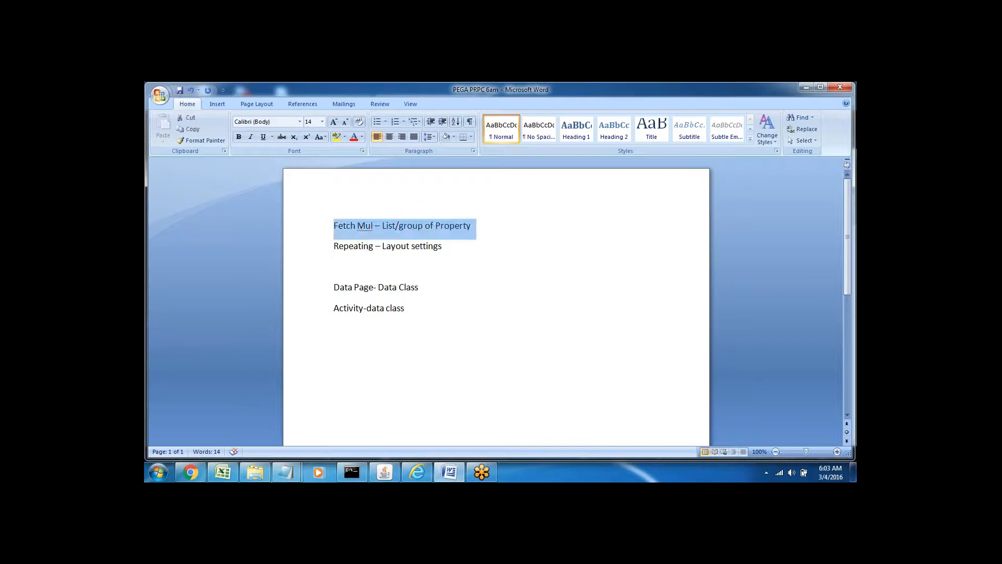
pyautogui.click(238, 136)
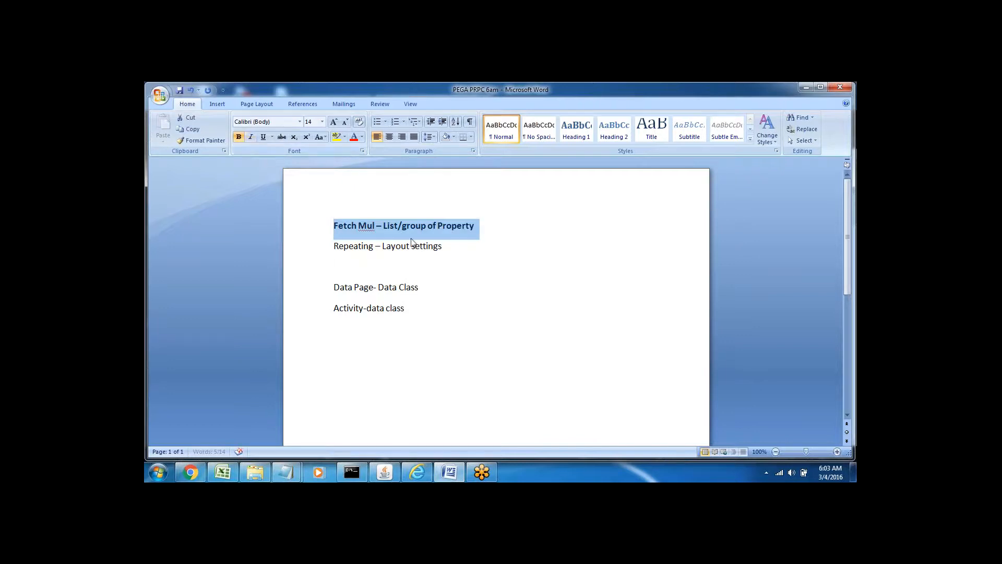
# Delete "data class" from the "Activity" line, keeping the hyphen
pyautogui.click(416, 310)
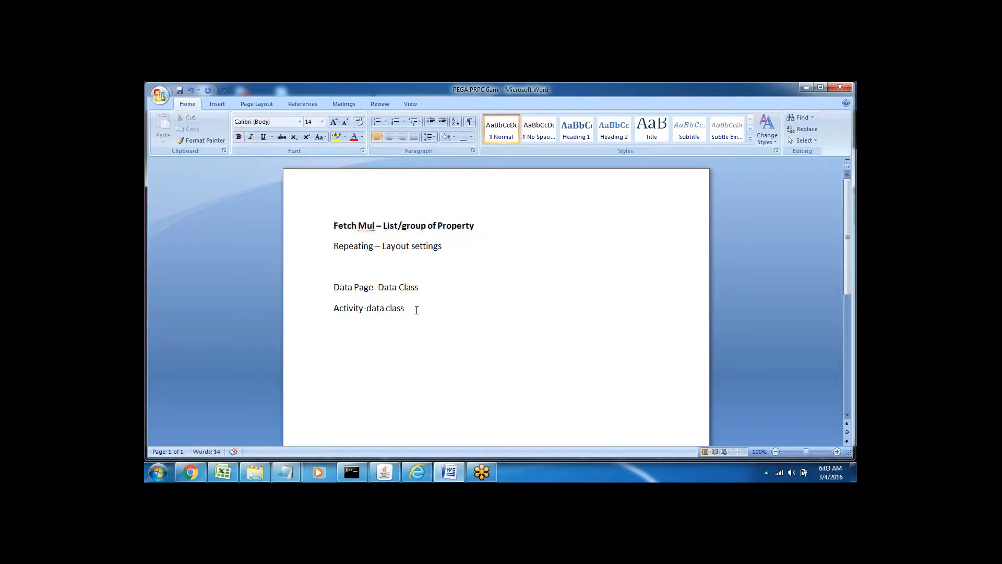
pyautogui.press('BackSpace')
pyautogui.press('BackSpace')
pyautogui.press('BackSpace')
pyautogui.press('BackSpace')
pyautogui.press('BackSpace')
pyautogui.click(425, 289)
pyautogui.tripleClick(373, 289)
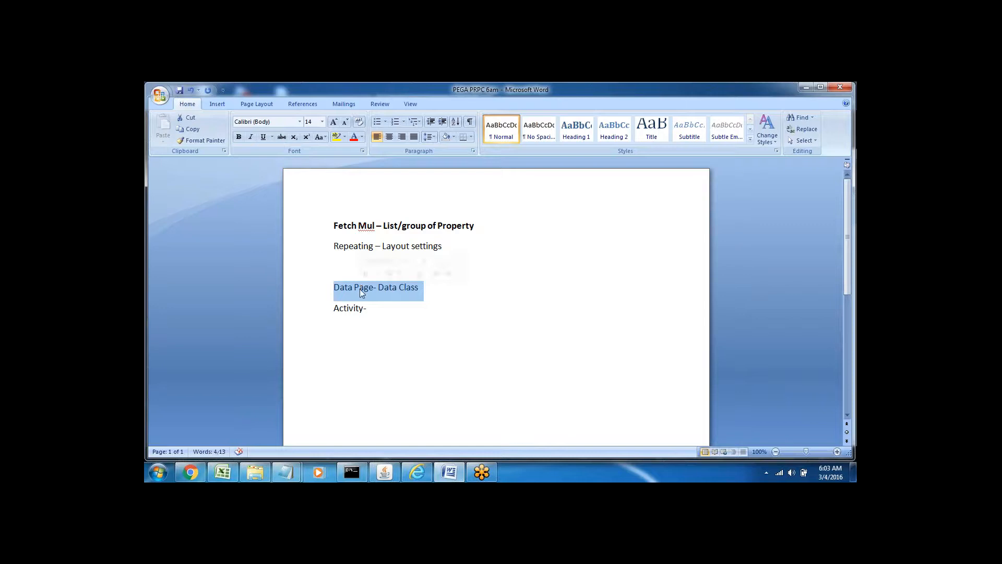
pyautogui.click(424, 289)
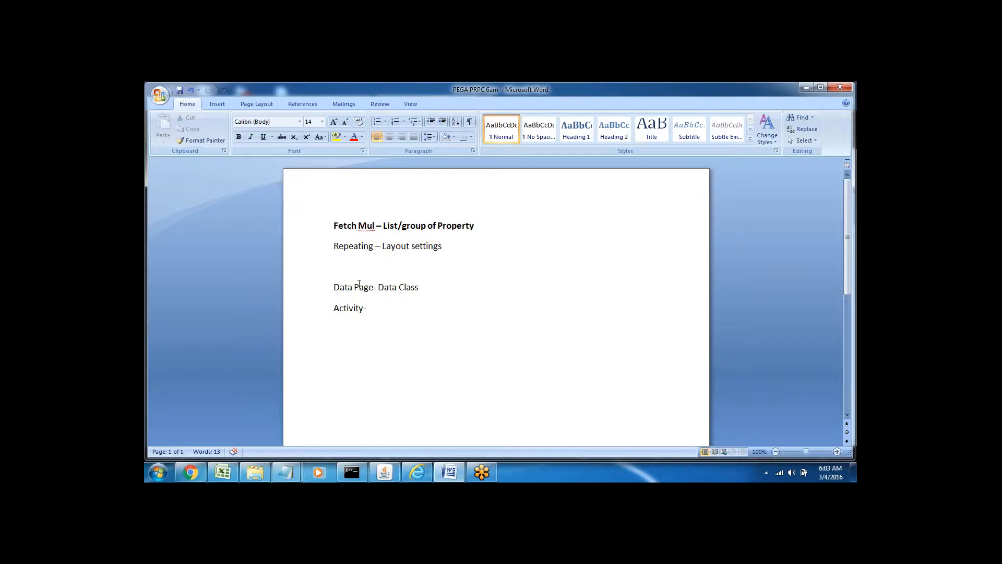
pyautogui.moveTo(334, 289); pyautogui.dragTo(423, 292)
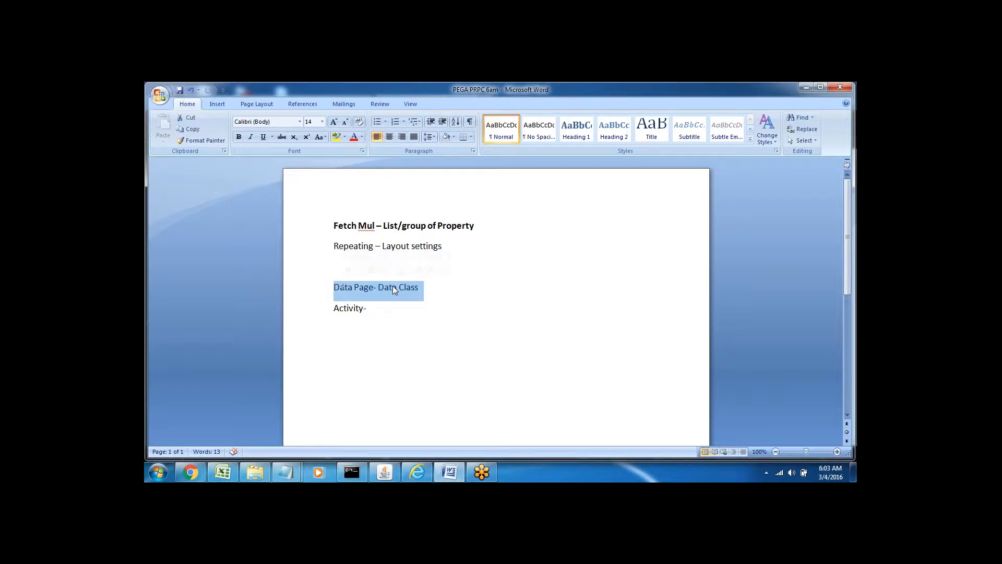
# Insert a new line reading "Struture- List" between the "Data Page" and "Activity" lines
pyautogui.click(423, 293)
pyautogui.press('Return')
pyautogui.write('S')
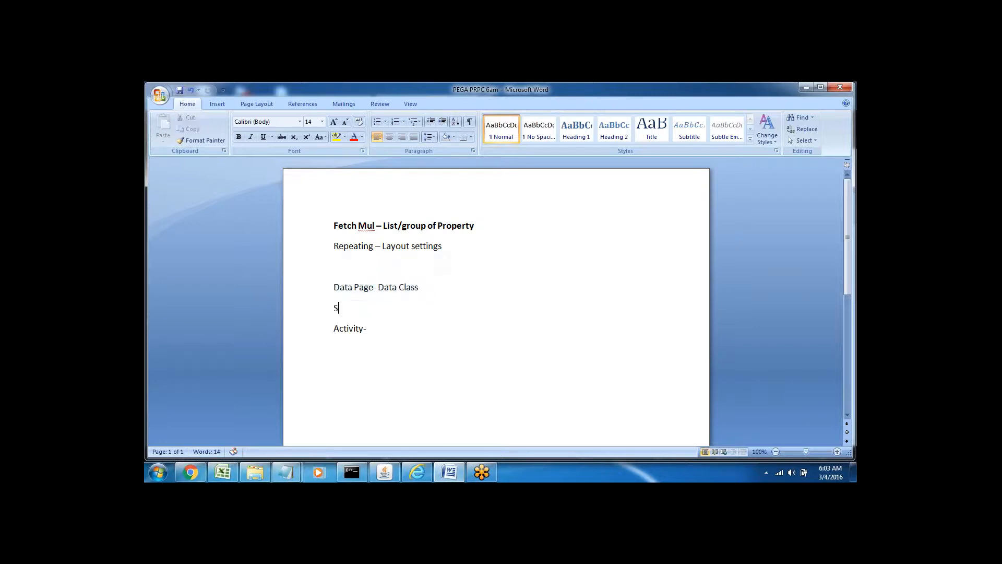
pyautogui.write('truture- List')
pyautogui.doubleClick(378, 308)
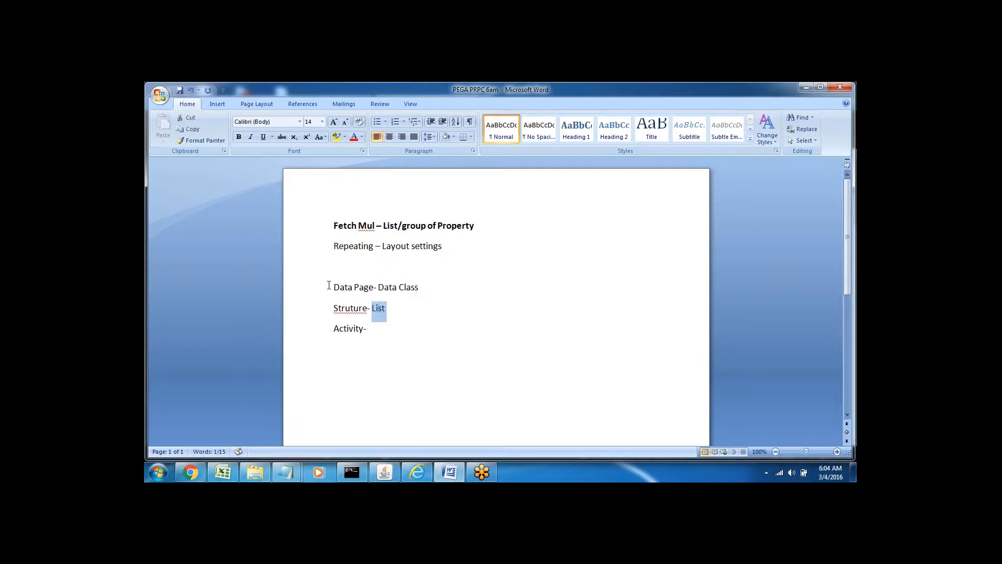
pyautogui.click(329, 287)
pyautogui.moveTo(335, 308); pyautogui.dragTo(392, 310)
pyautogui.click(373, 308)
pyautogui.tripleClick(348, 308)
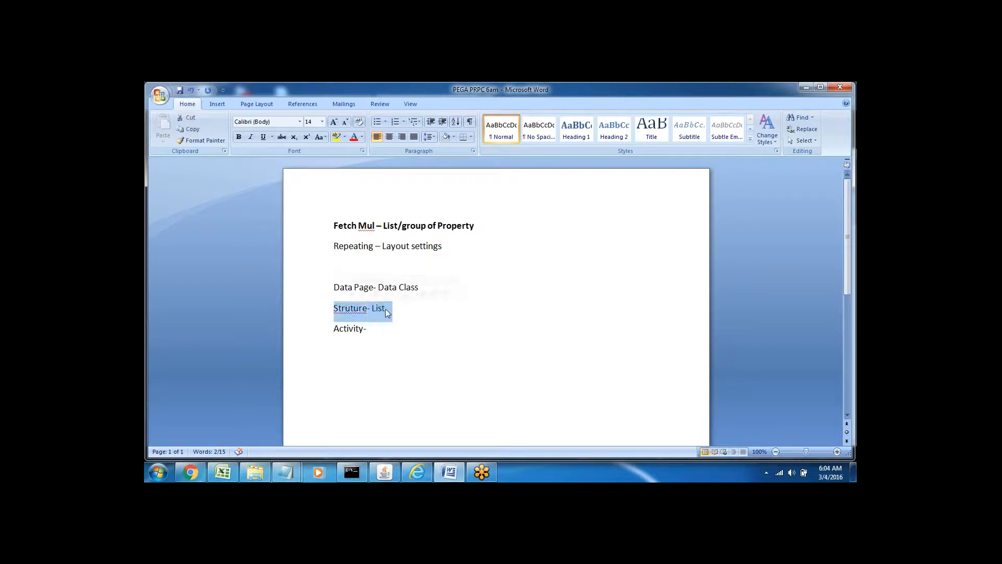
pyautogui.click(385, 308)
pyautogui.tripleClick(350, 328)
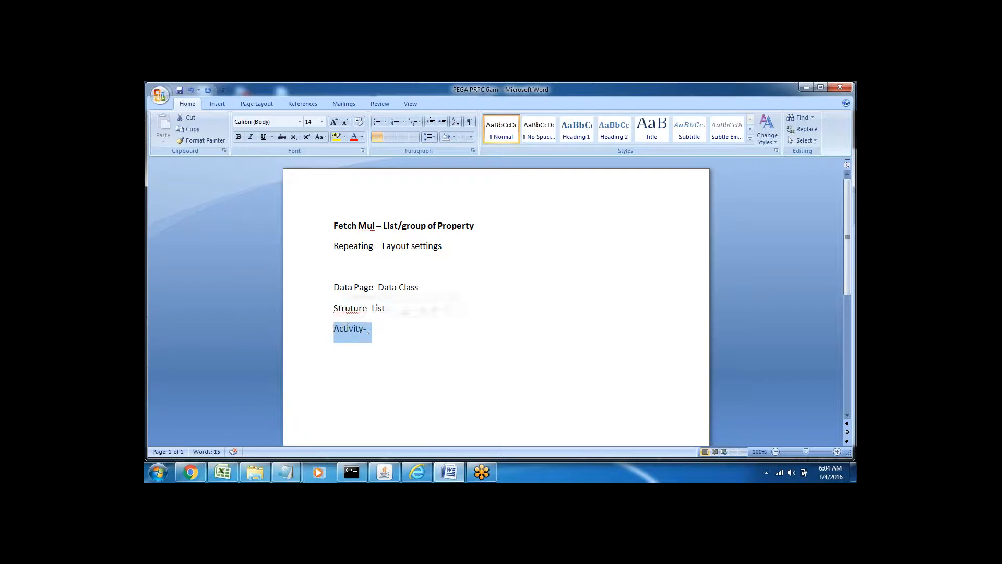
# Append "Code-Pega-list" after the hyphen on the "Activity" line
pyautogui.click(388, 333)
pyautogui.write('C')
pyautogui.write('ode-Pega-list')
# Review the notes line by line, highlighting the structure, data page, property, repeating layout and activity entries
pyautogui.click(315, 307)
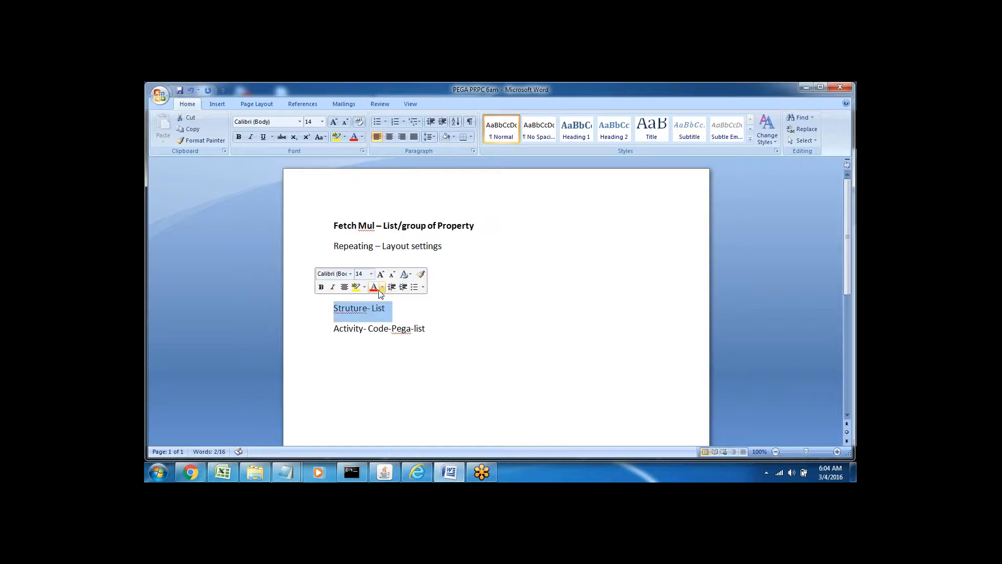
pyautogui.click(340, 308)
pyautogui.click(317, 294)
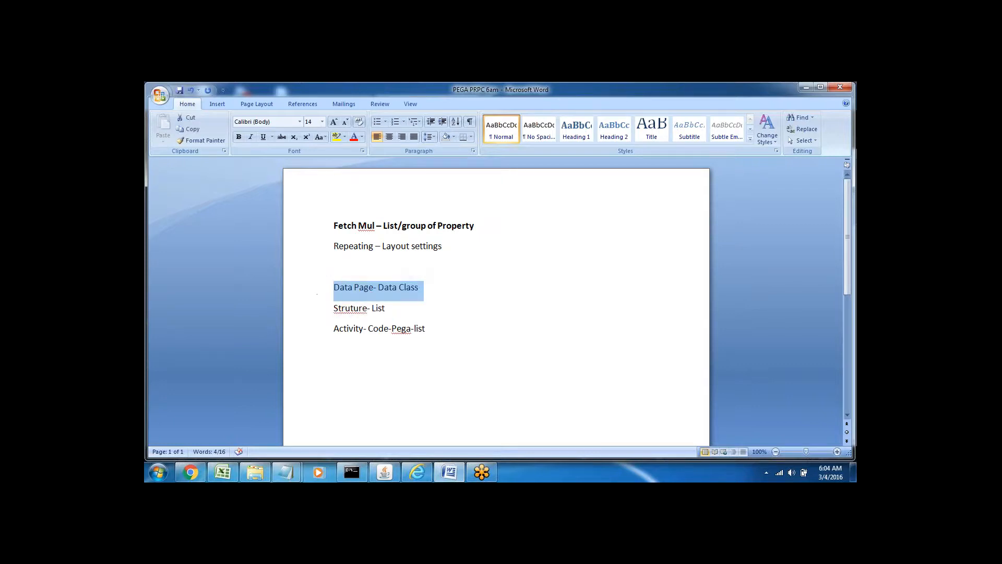
pyautogui.tripleClick(345, 312)
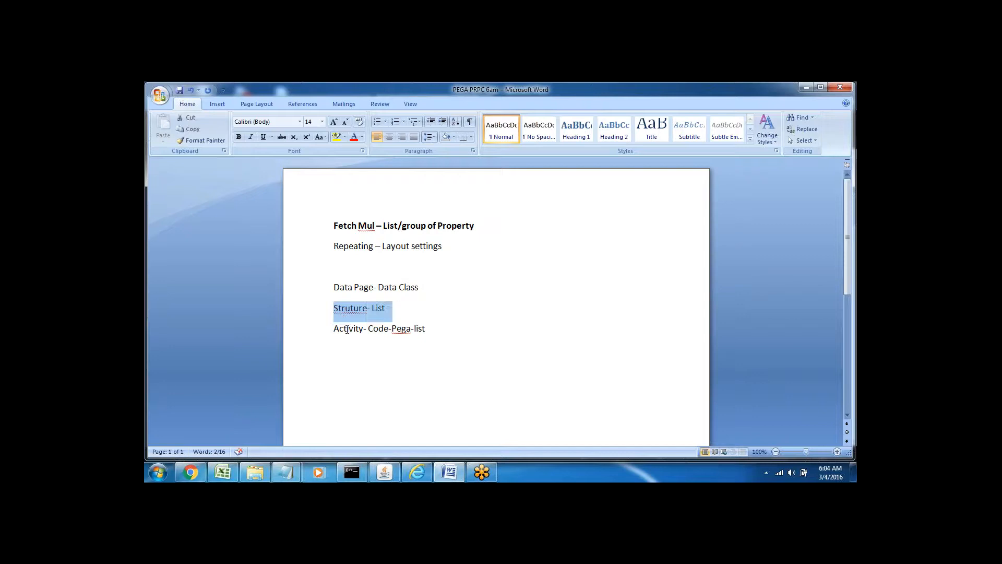
pyautogui.doubleClick(347, 328)
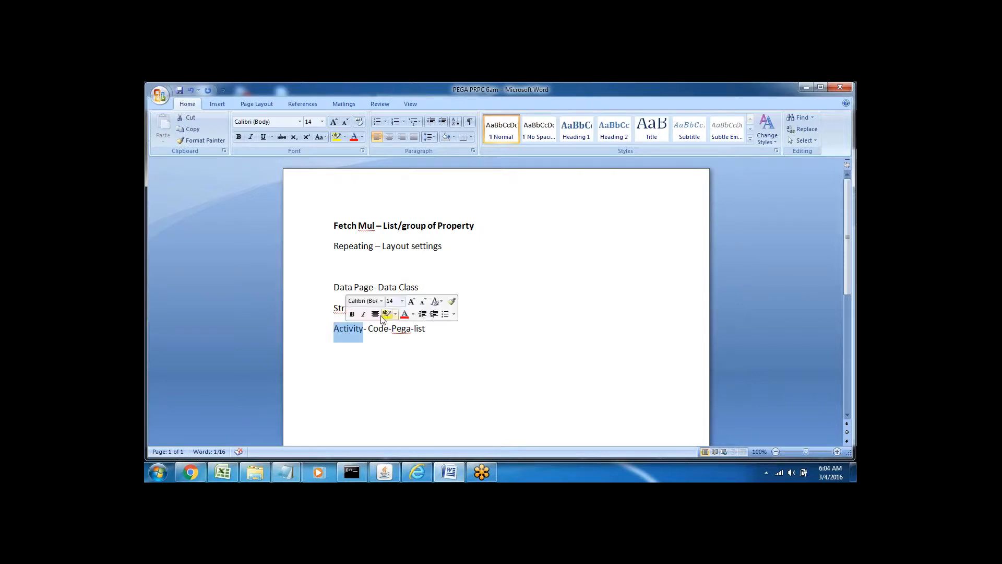
pyautogui.click(365, 357)
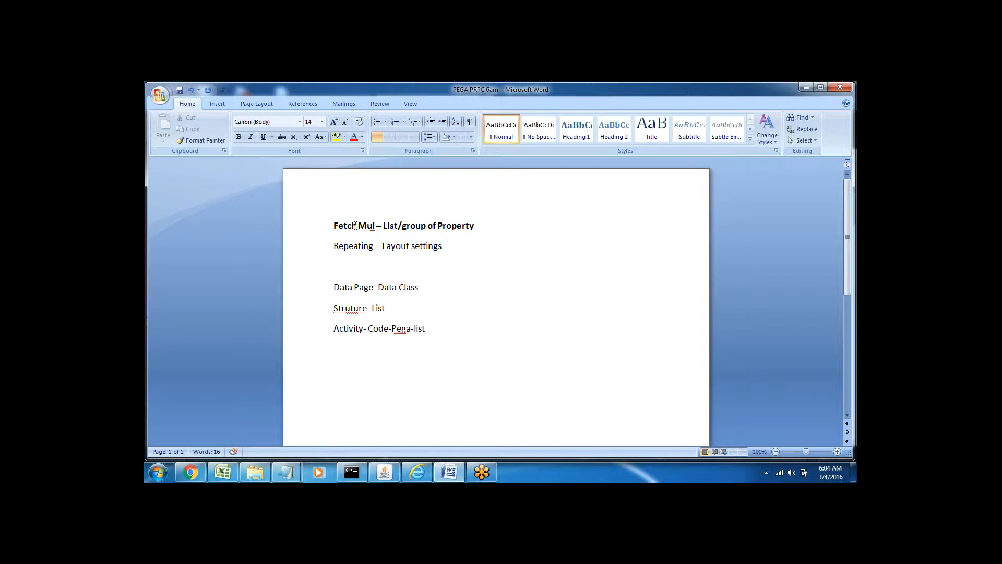
pyautogui.click(327, 228)
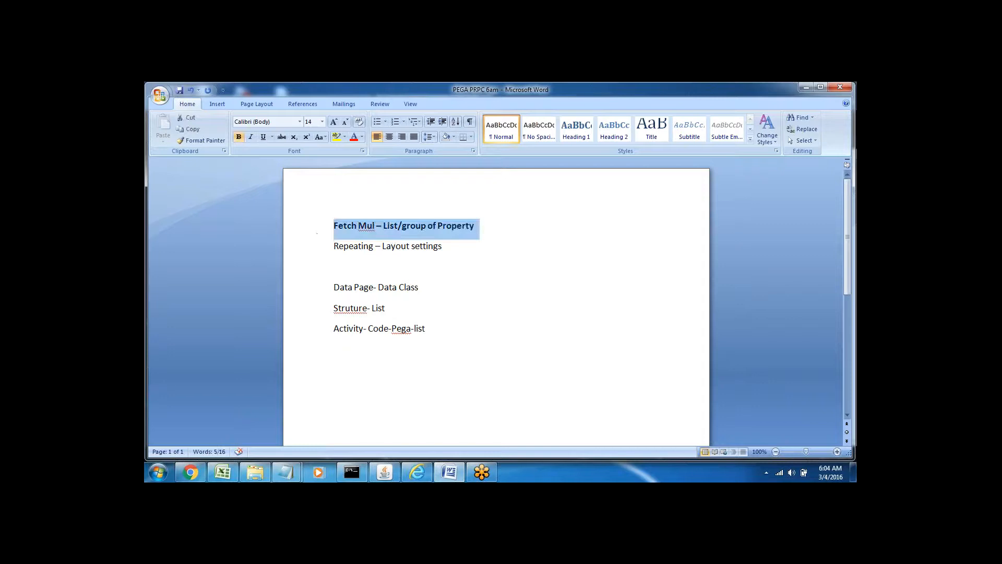
pyautogui.click(316, 250)
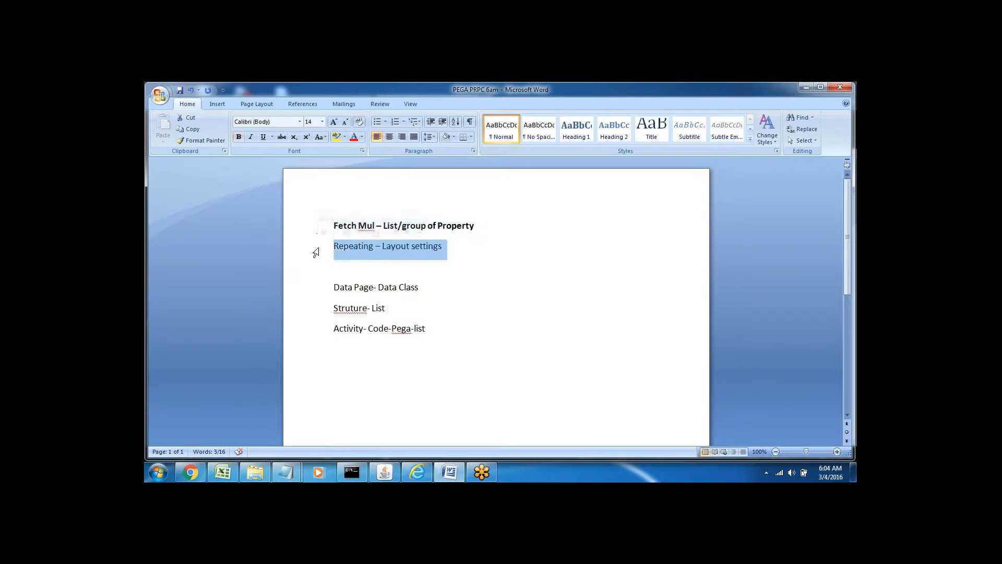
pyautogui.doubleClick(345, 330)
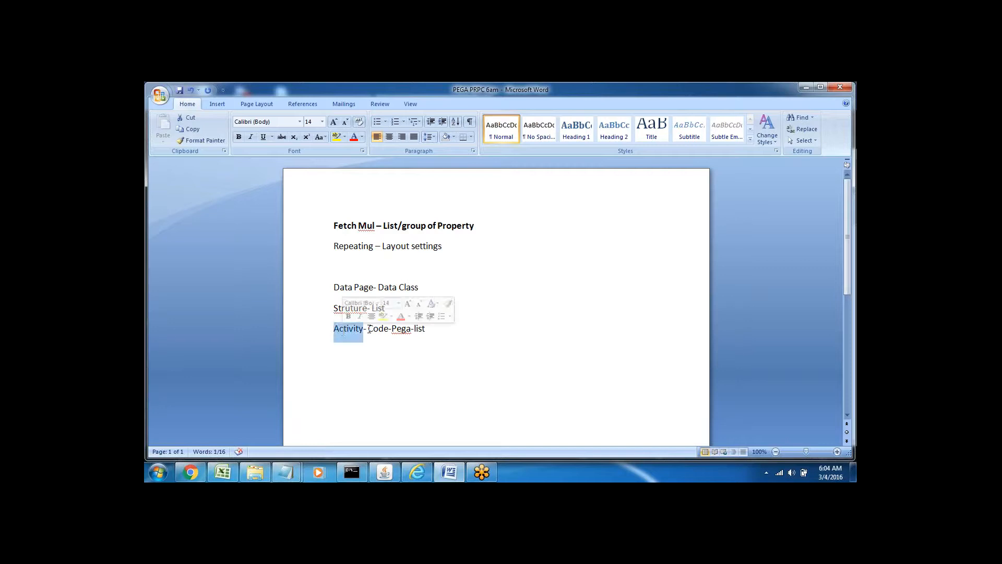
pyautogui.click(368, 328)
pyautogui.moveTo(368, 328); pyautogui.dragTo(425, 328)
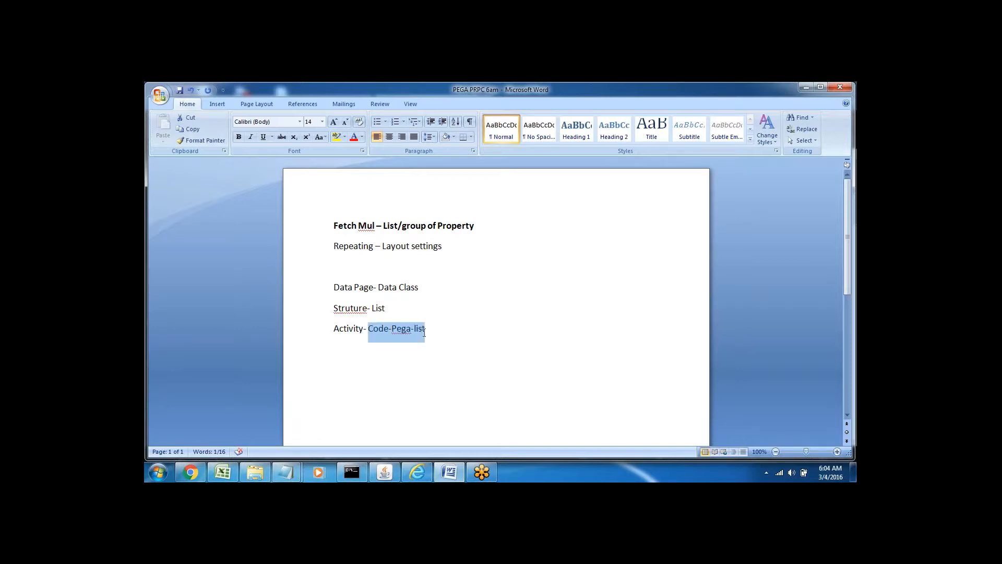
# Add the word "Class" after "Code-Pega-list" at the end of the "Activity" line
pyautogui.click(427, 329)
pyautogui.write('C')
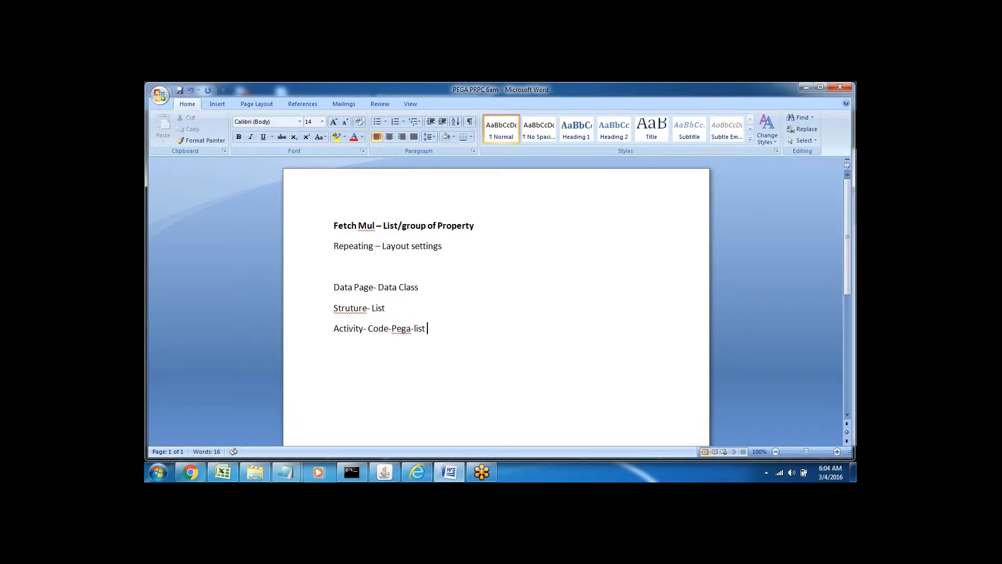
pyautogui.write('lass')
# Go over the finished notes, highlighting the activity's class, the data page and its list structure, the property and the repeating layout lines
pyautogui.click(347, 328)
pyautogui.moveTo(369, 328); pyautogui.dragTo(447, 332)
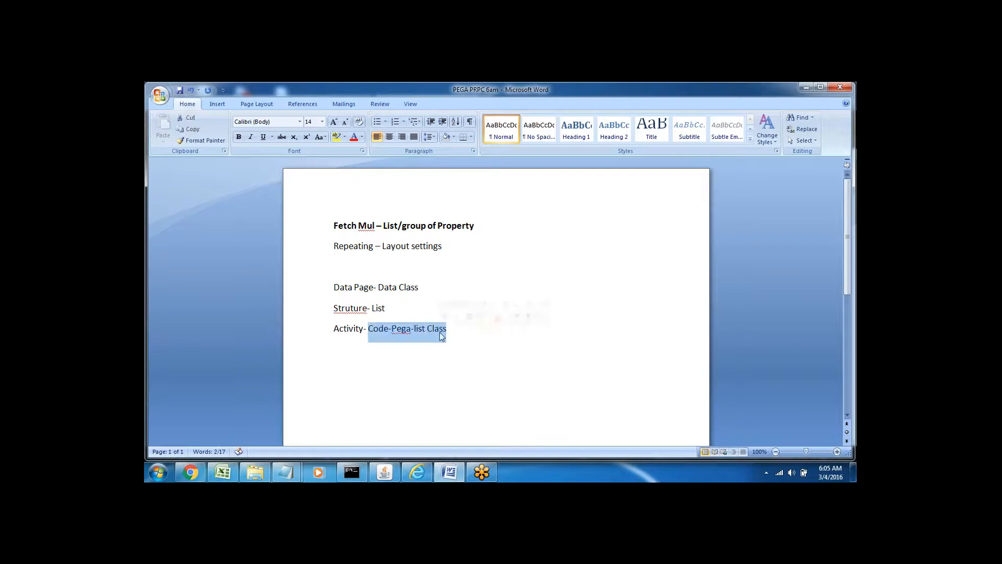
pyautogui.click(447, 329)
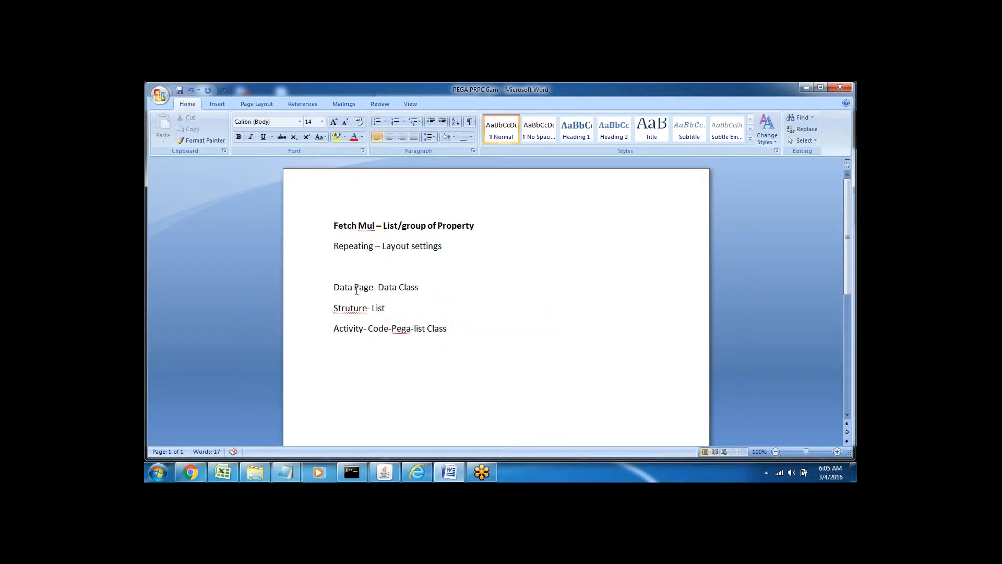
pyautogui.click(320, 294)
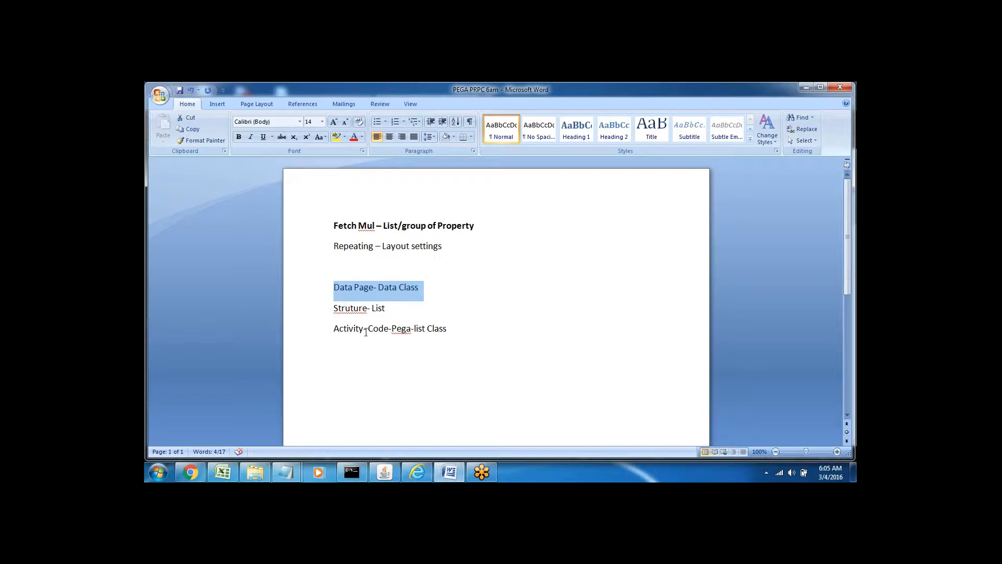
pyautogui.doubleClick(348, 328)
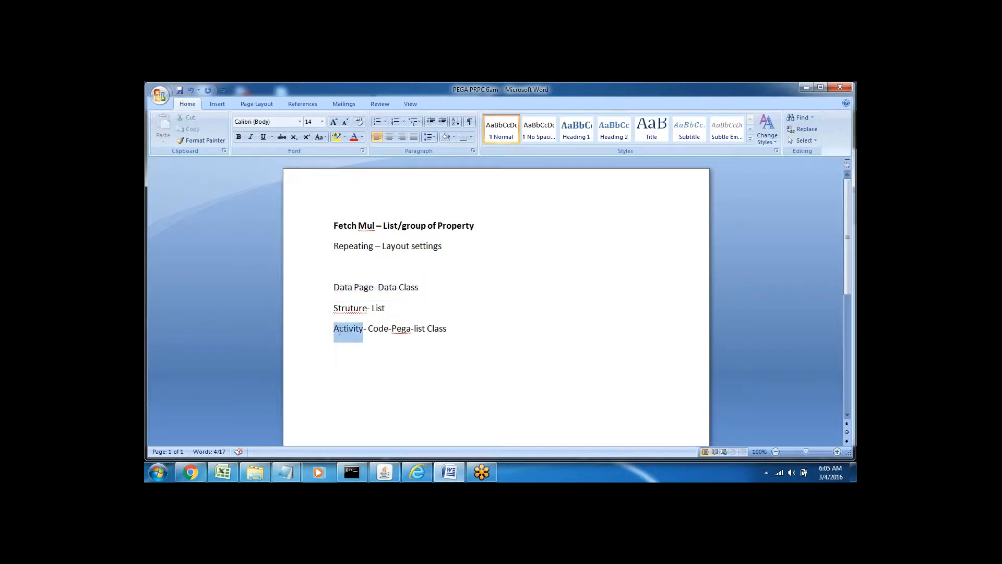
pyautogui.press('Down')
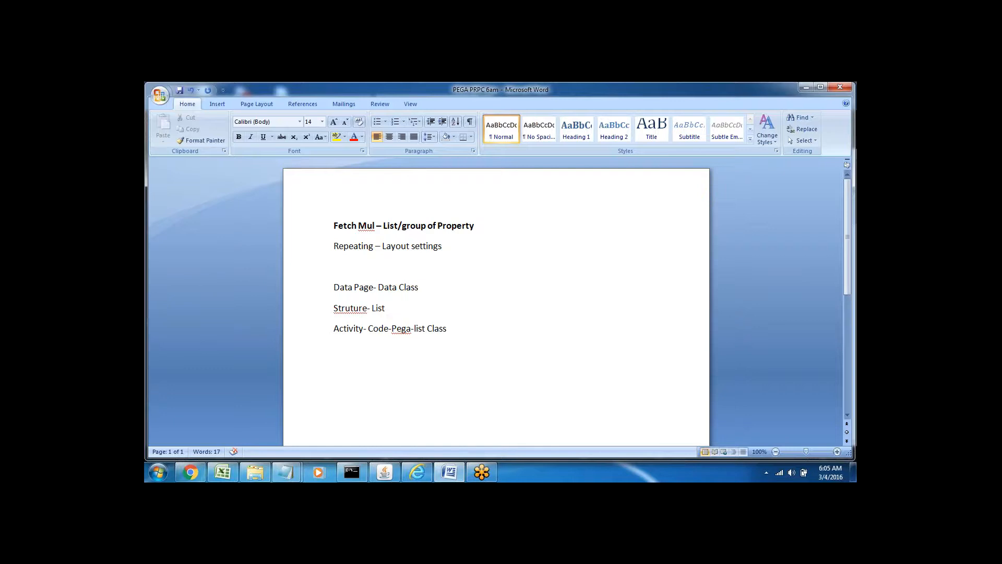
pyautogui.doubleClick(344, 328)
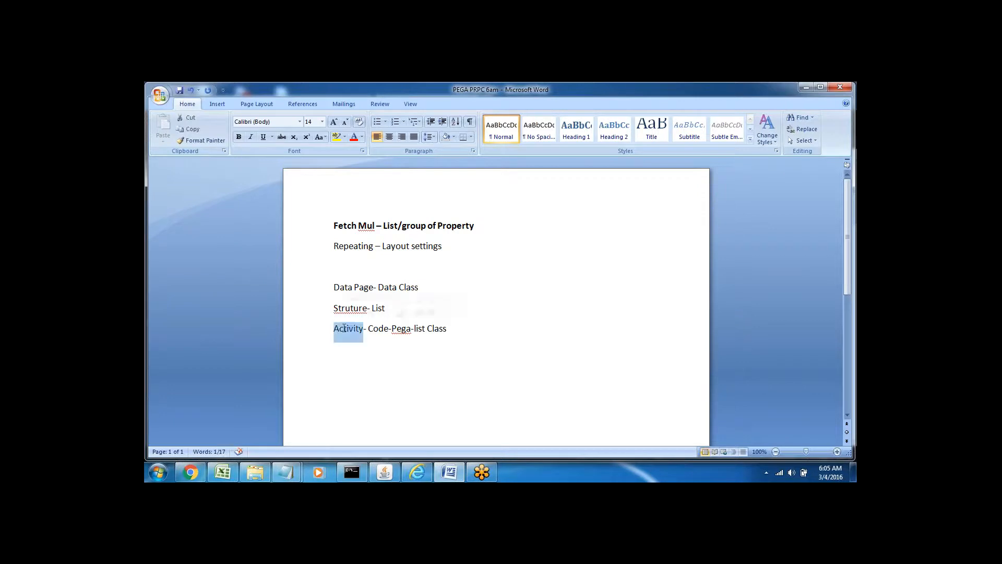
pyautogui.click(370, 327)
pyautogui.moveTo(369, 328); pyautogui.dragTo(449, 329)
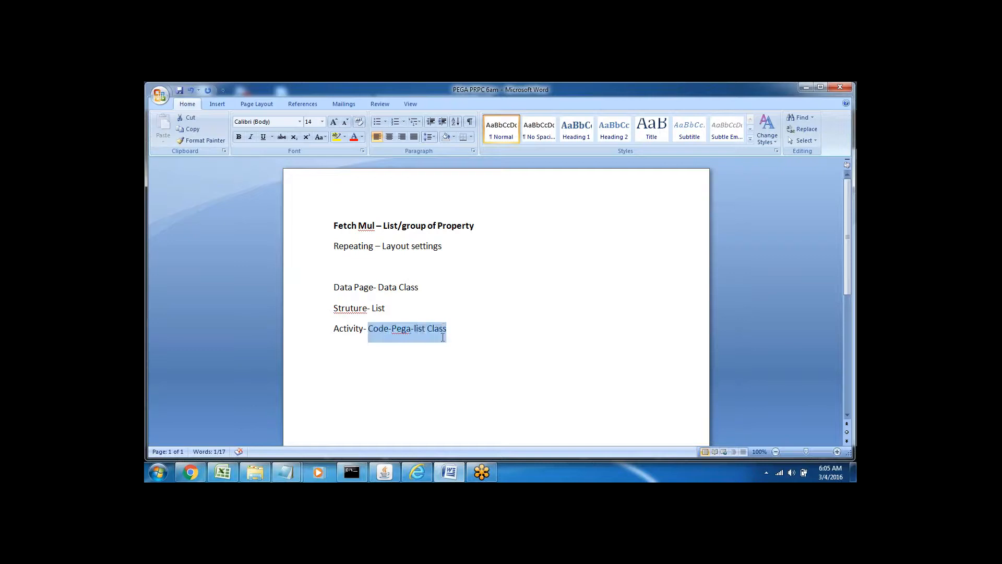
pyautogui.click(467, 344)
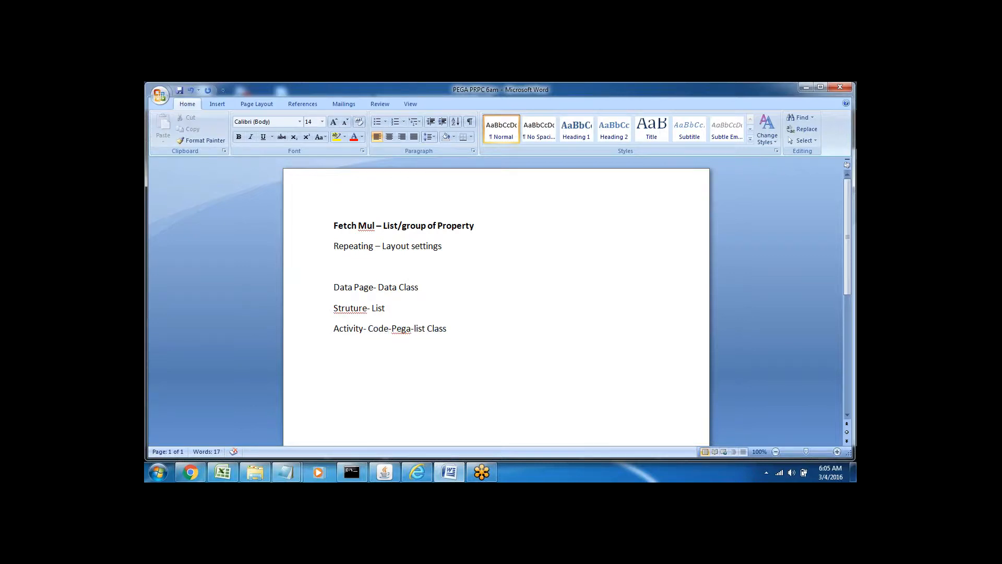
pyautogui.doubleClick(378, 310)
pyautogui.moveTo(369, 329); pyautogui.dragTo(419, 329)
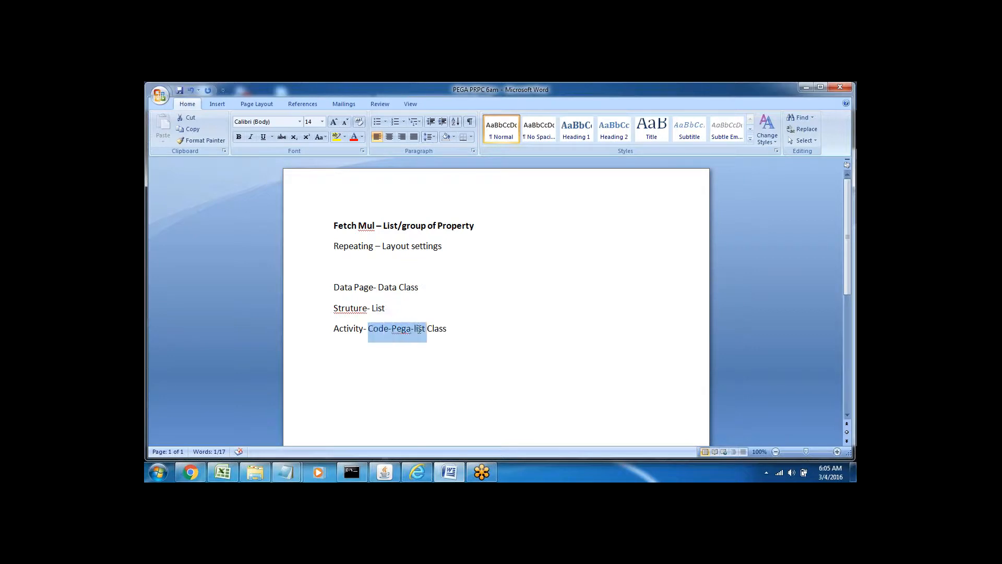
pyautogui.click(438, 347)
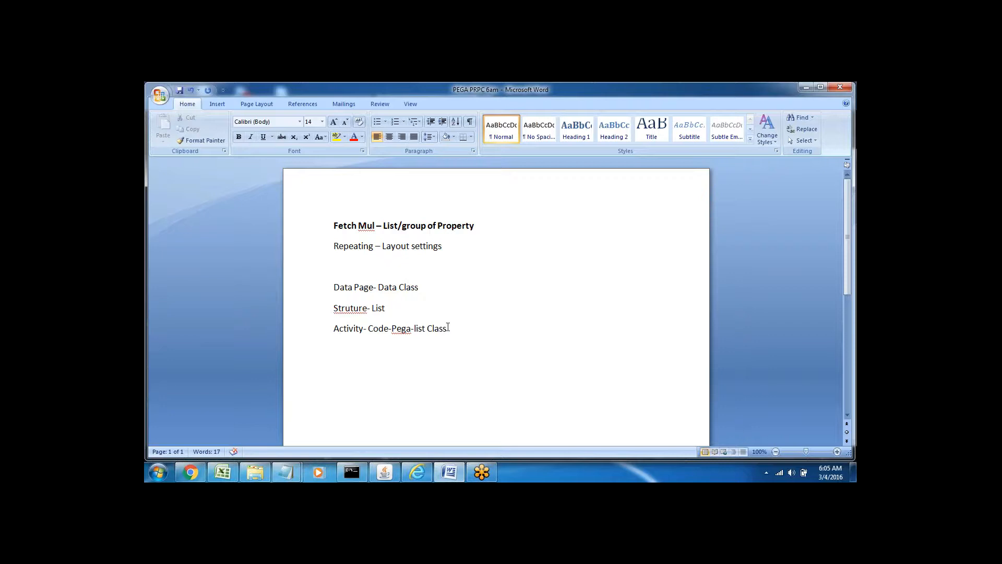
pyautogui.click(311, 230)
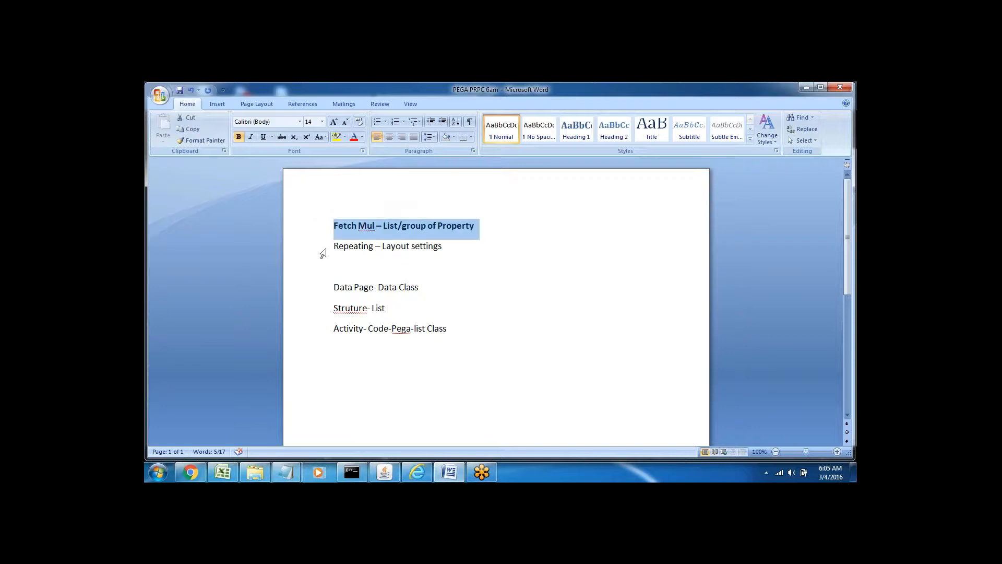
pyautogui.click(307, 253)
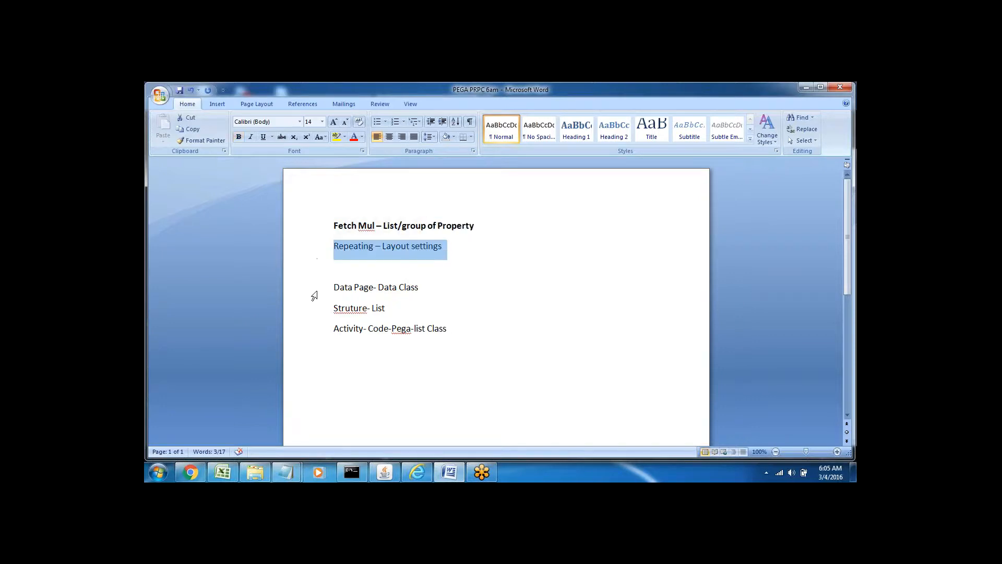
pyautogui.click(314, 292)
pyautogui.click(377, 308)
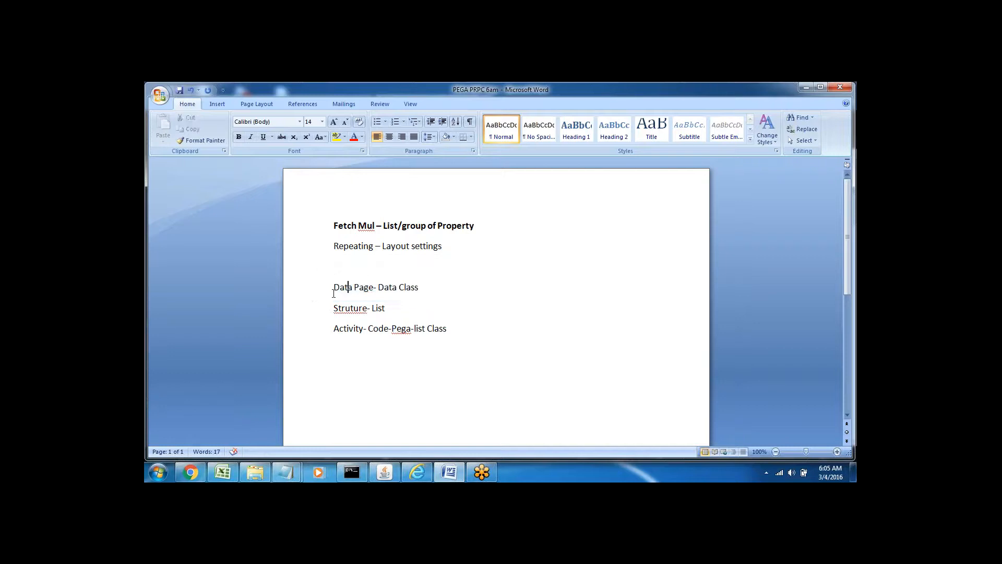
pyautogui.click(320, 293)
pyautogui.click(320, 334)
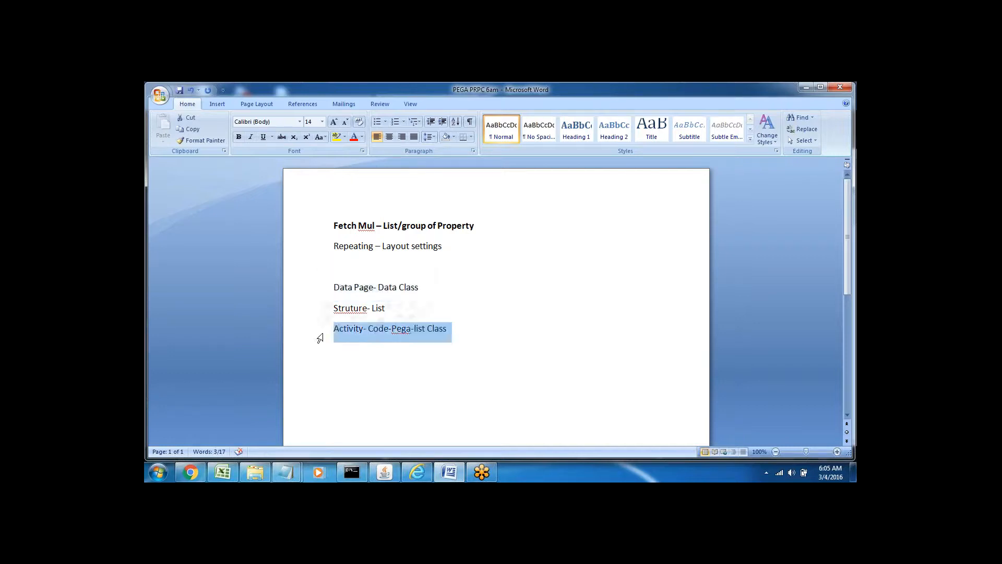
pyautogui.click(417, 366)
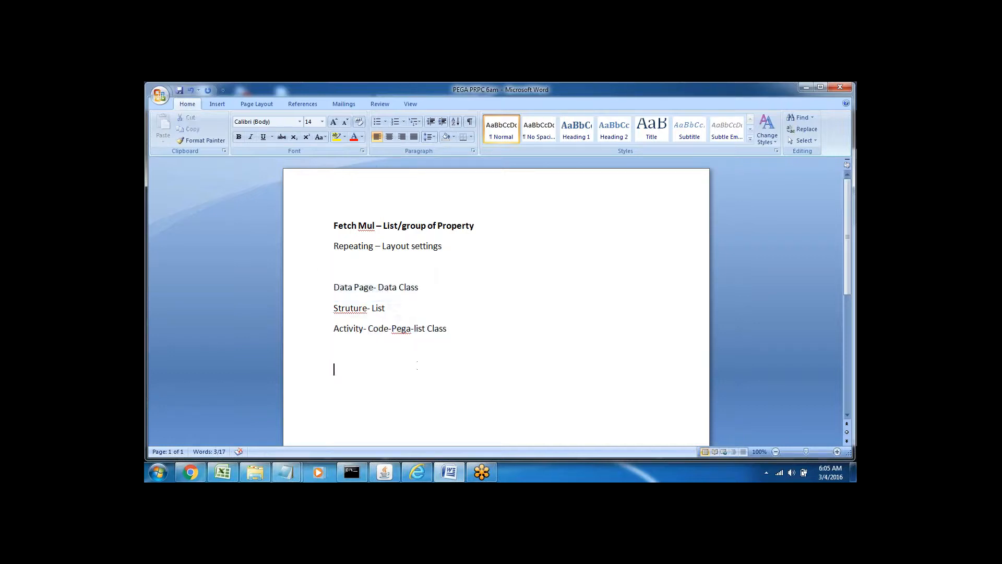
# Switch to Pega Designer Studio and list the sections under the PayTM class's User Interface rules in the application explorer
pyautogui.click(450, 473)
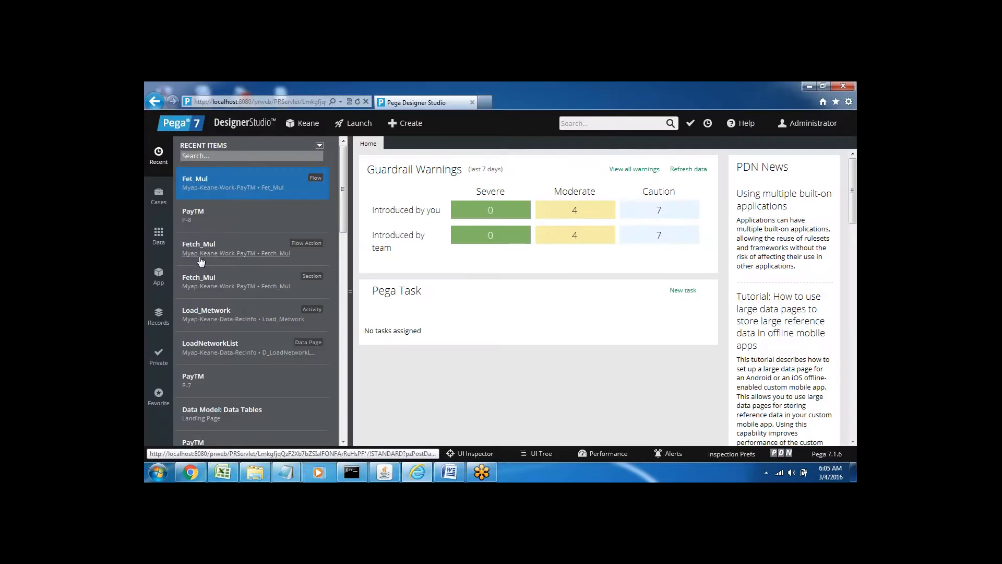
pyautogui.click(159, 277)
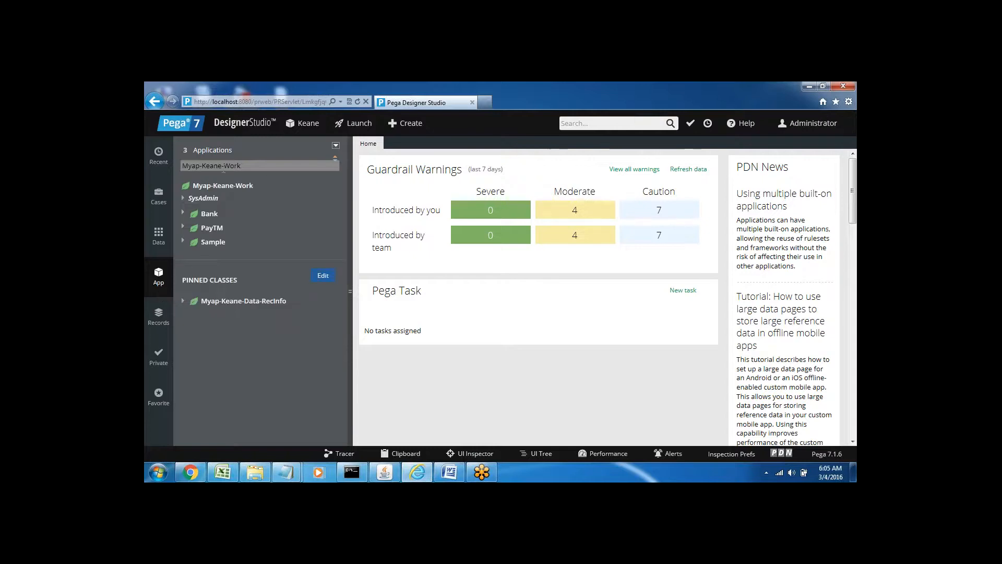
pyautogui.click(182, 228)
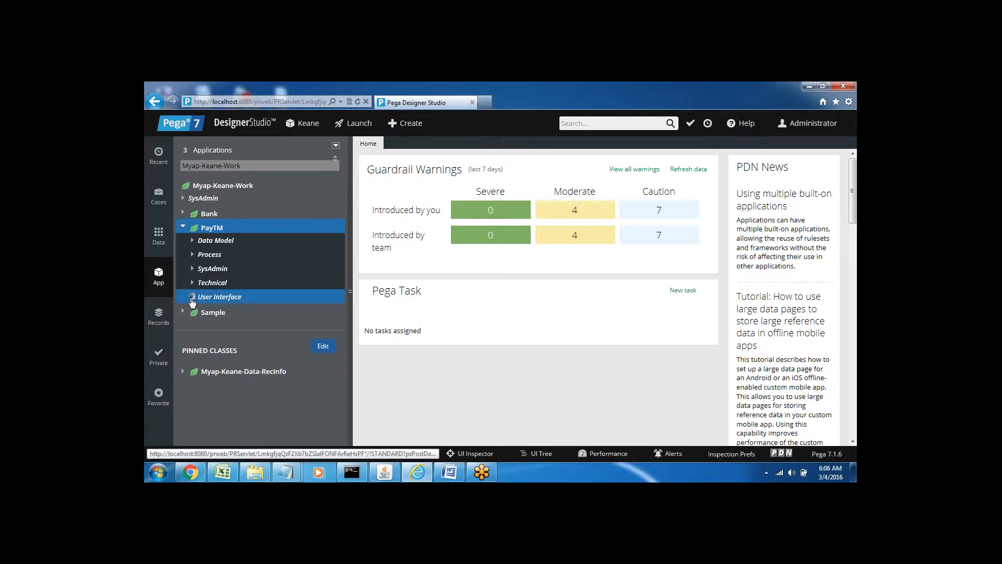
pyautogui.click(219, 325)
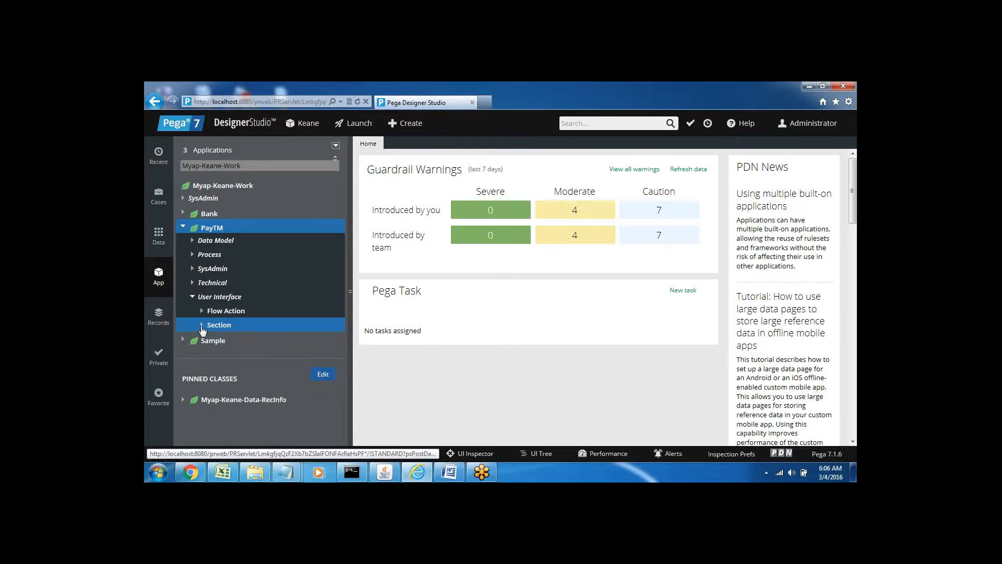
# Switch back to the Word notes and insert a line reading "Repeating - Grid" below "Repeating – Layout settings"
pyautogui.click(449, 472)
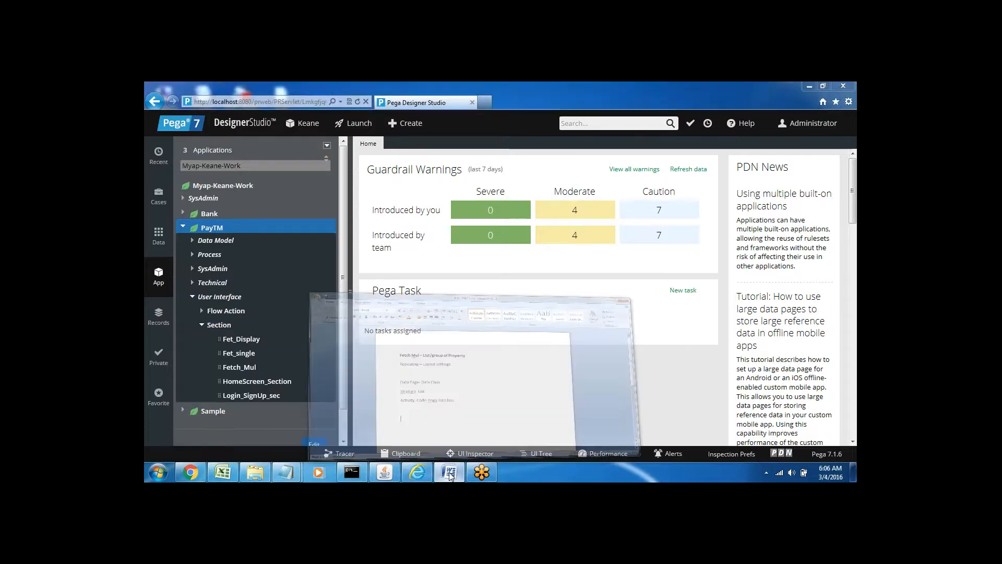
pyautogui.click(316, 250)
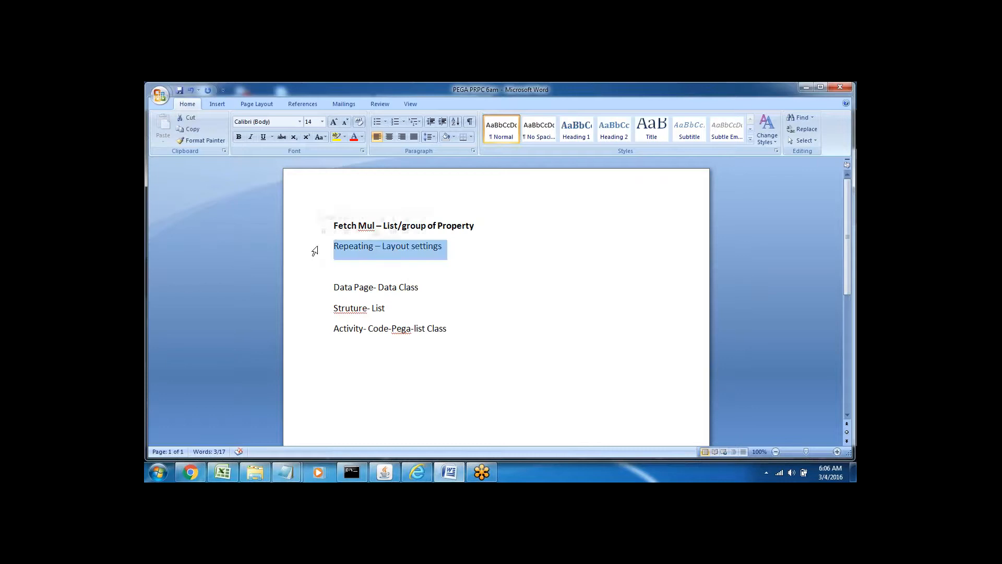
pyautogui.click(353, 256)
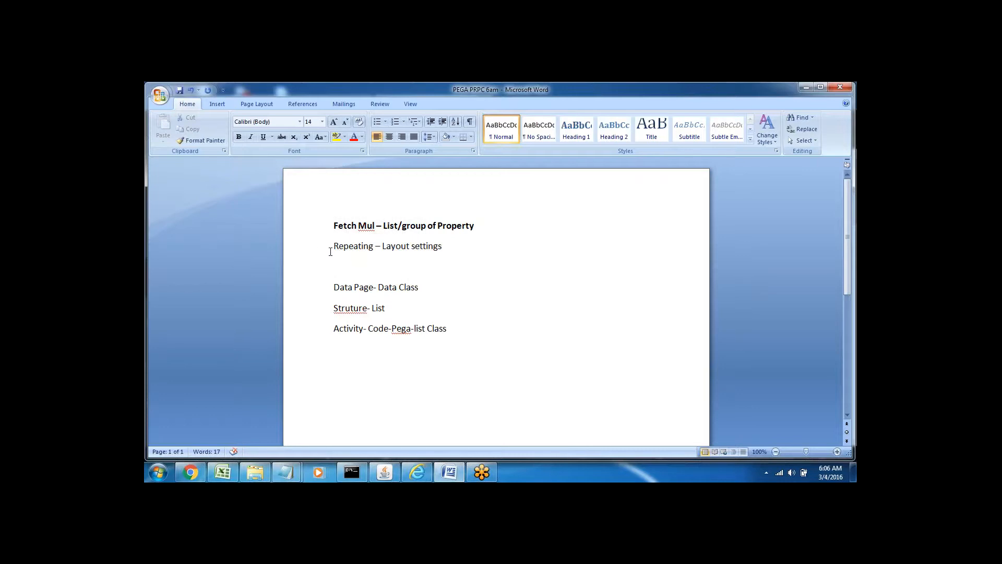
pyautogui.click(313, 251)
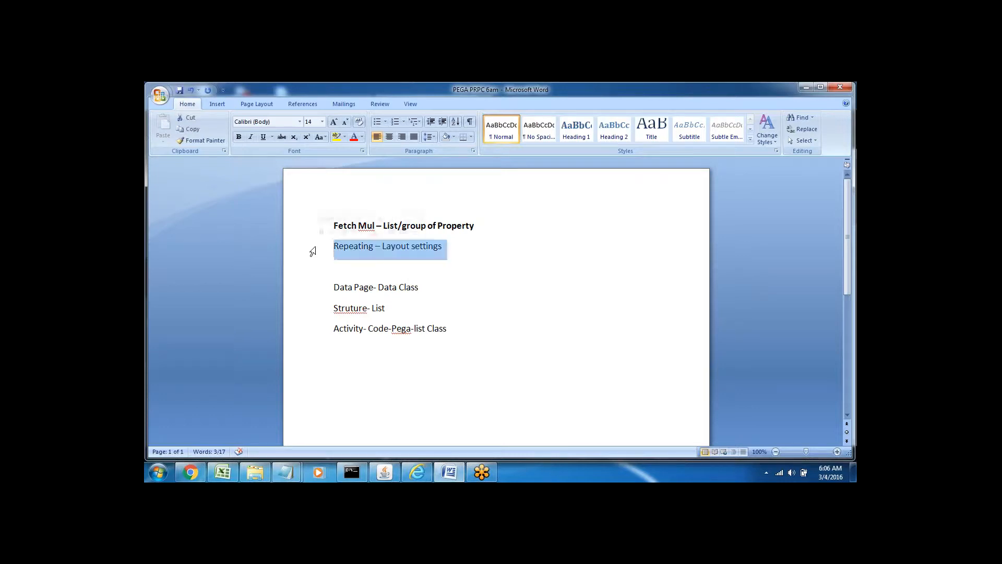
pyautogui.click(447, 253)
pyautogui.press('Return')
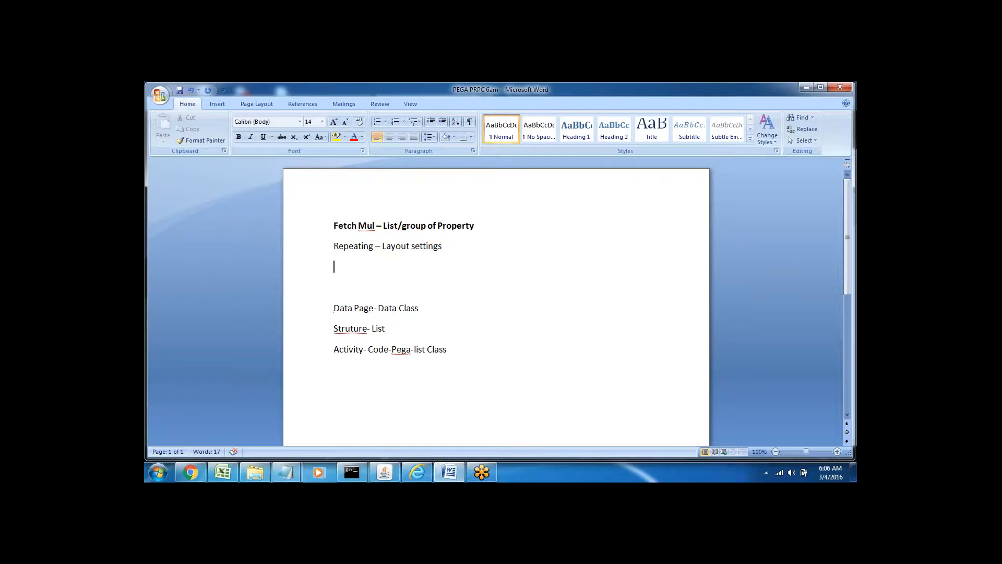
pyautogui.write('Repeating - Grid')
pyautogui.click(303, 275)
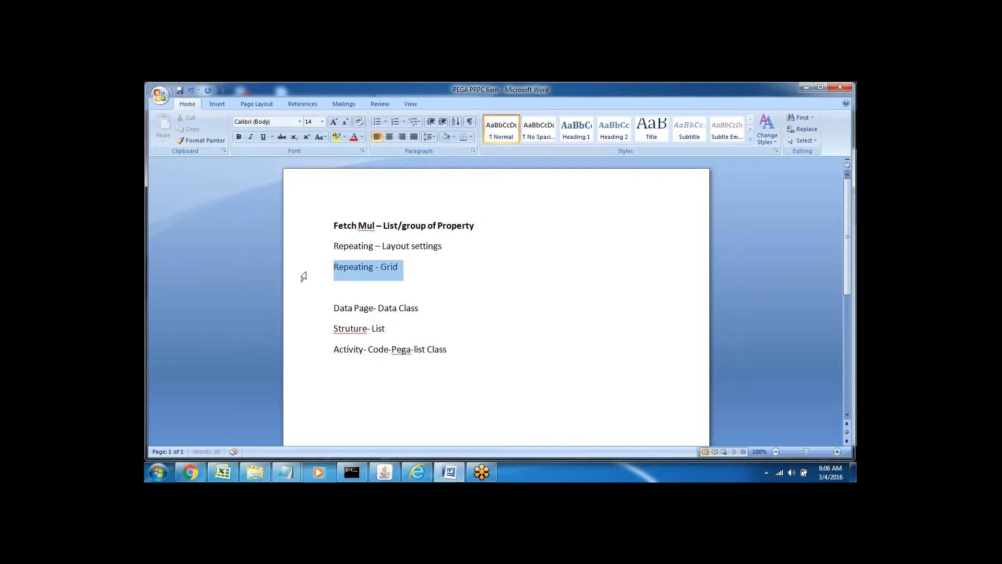
# Switch to Pega Designer Studio, open the PayTM class's HomeScreen_Section for editing and collapse the application explorer
pyautogui.click(405, 270)
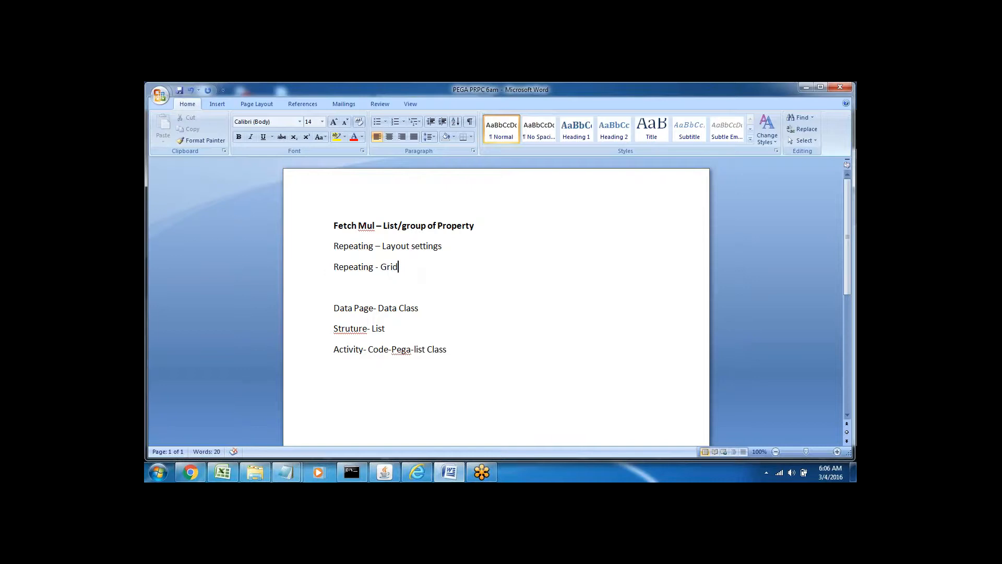
pyautogui.click(324, 273)
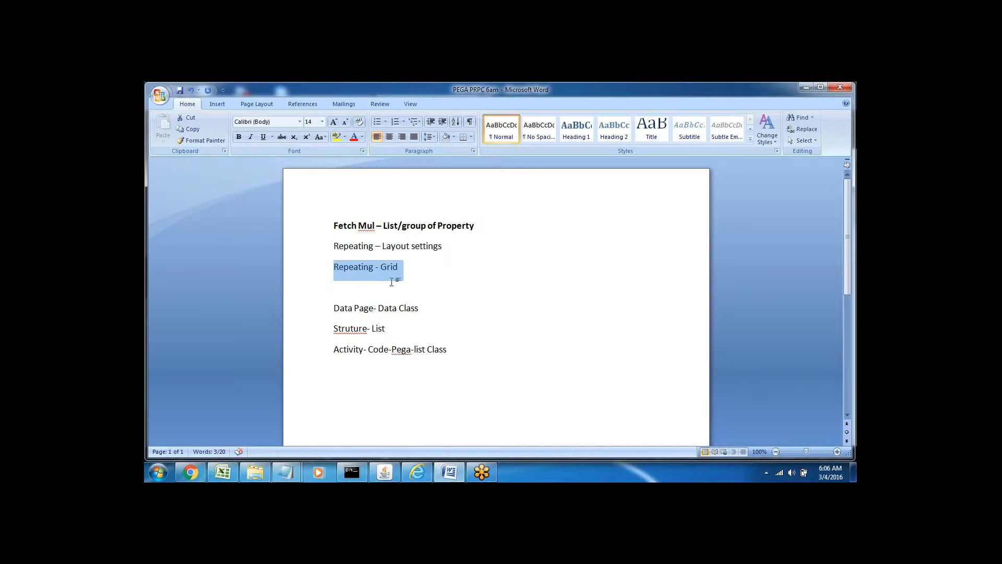
pyautogui.click(417, 472)
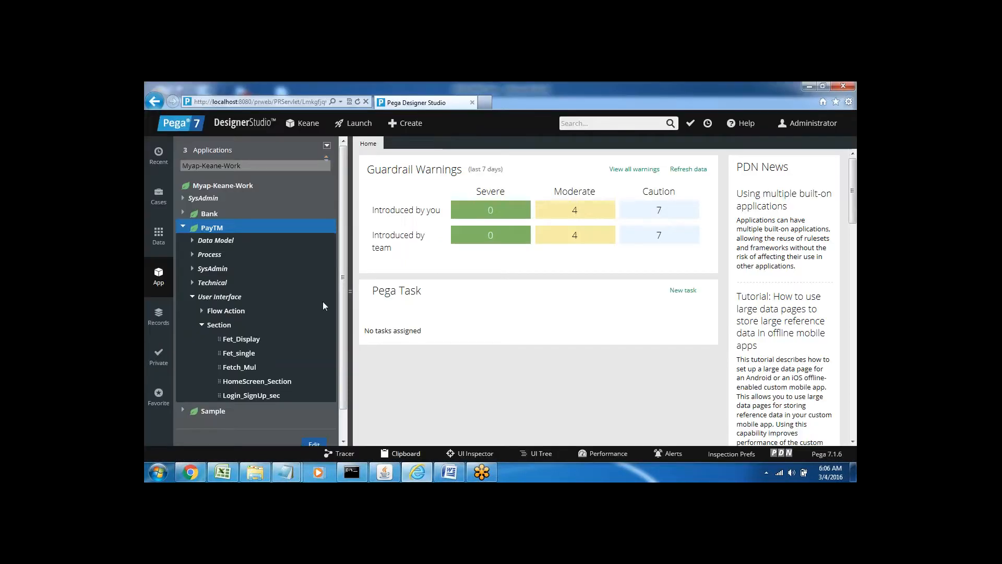
pyautogui.click(255, 385)
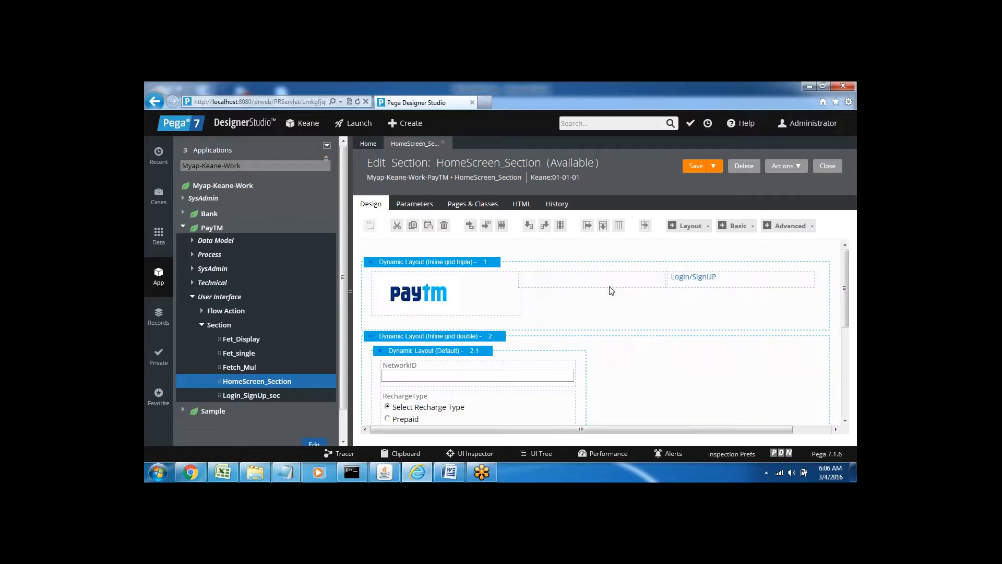
pyautogui.click(351, 291)
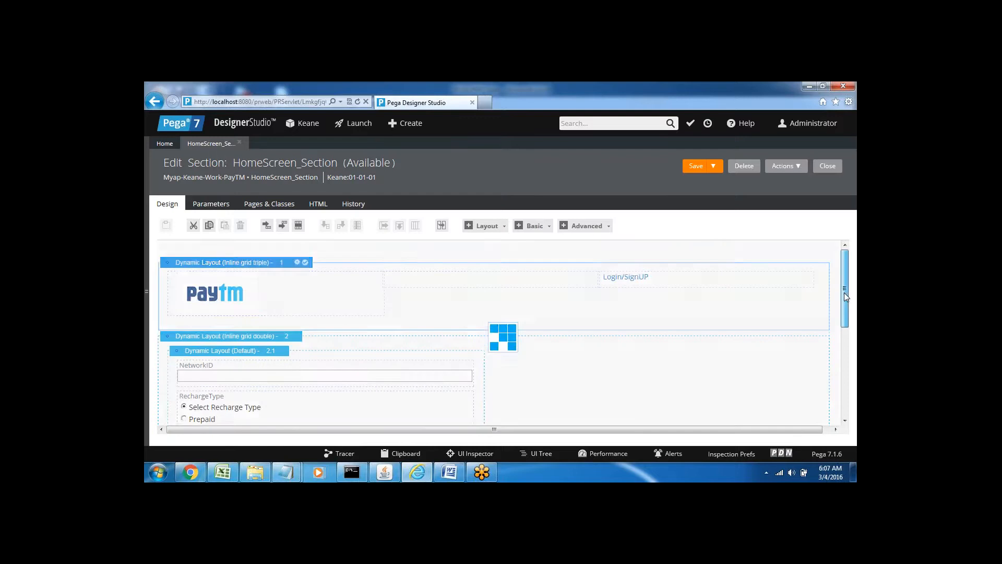
pyautogui.moveTo(846, 296); pyautogui.dragTo(845, 334)
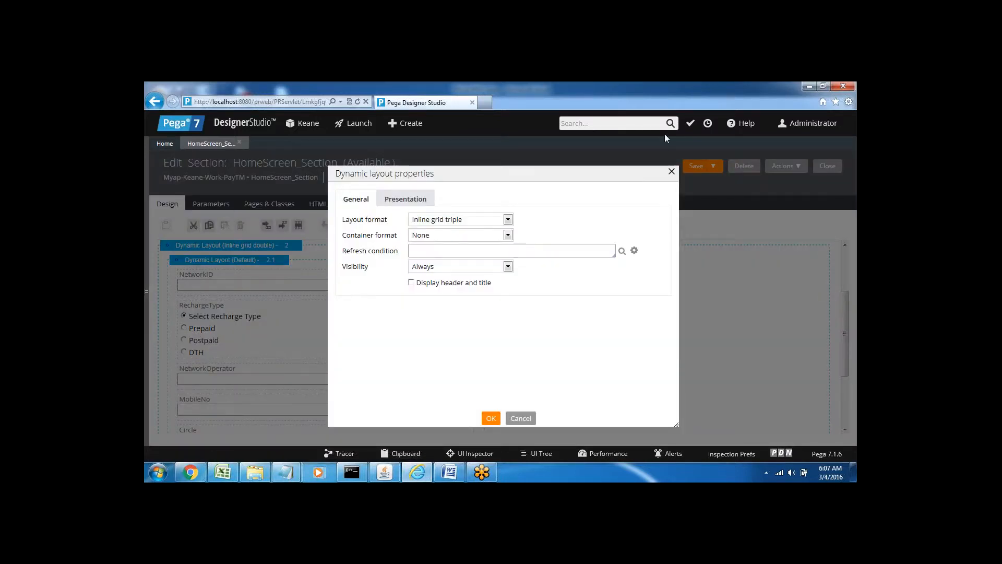
pyautogui.moveTo(673, 176); pyautogui.dragTo(156, 301)
pyautogui.click(673, 172)
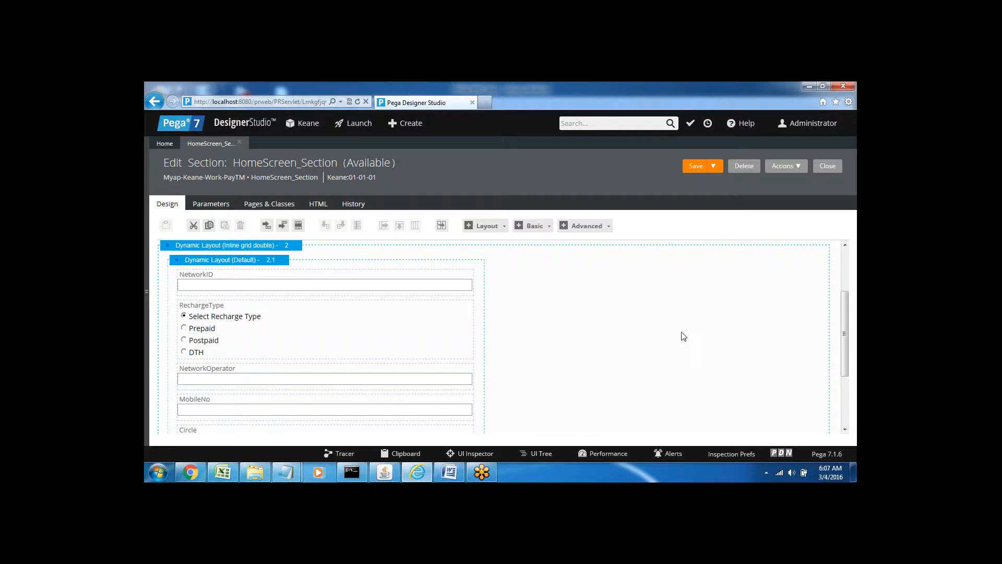
pyautogui.moveTo(846, 319); pyautogui.dragTo(846, 294)
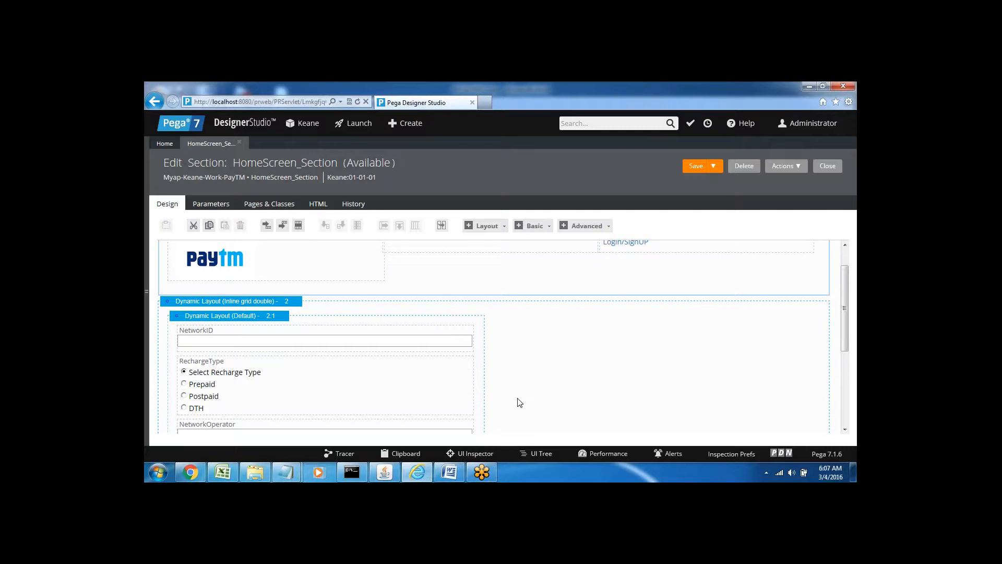
# Add a Dynamic Layout to the empty second column of the inline grid double layout, beside the recharge fields
pyautogui.click(503, 228)
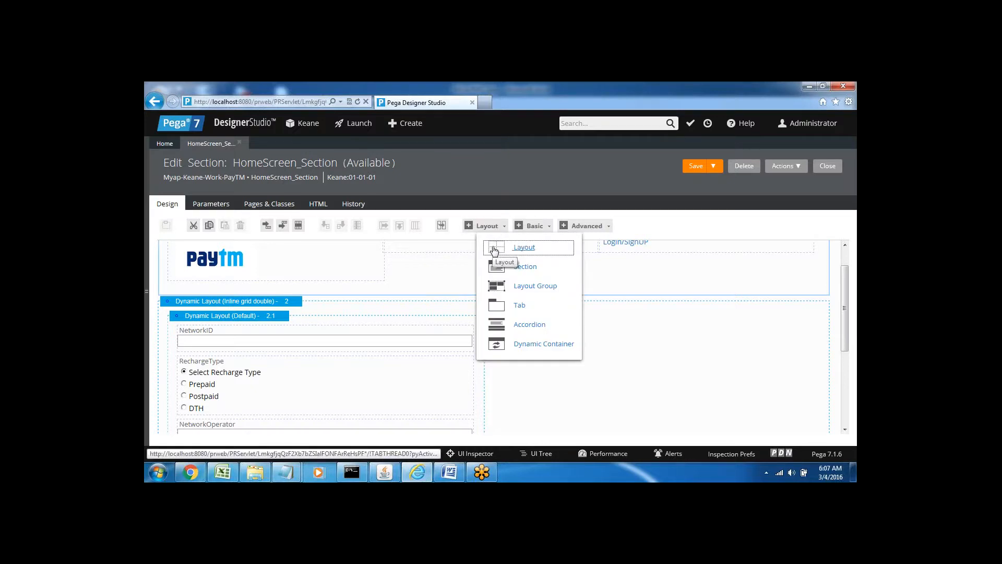
pyautogui.moveTo(494, 251); pyautogui.dragTo(554, 339)
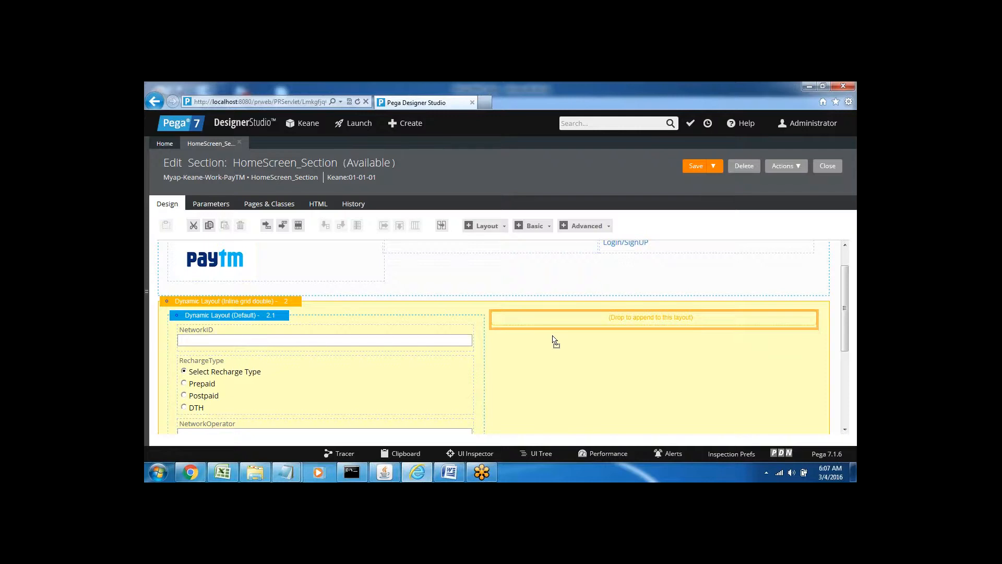
pyautogui.moveTo(555, 340); pyautogui.dragTo(555, 340)
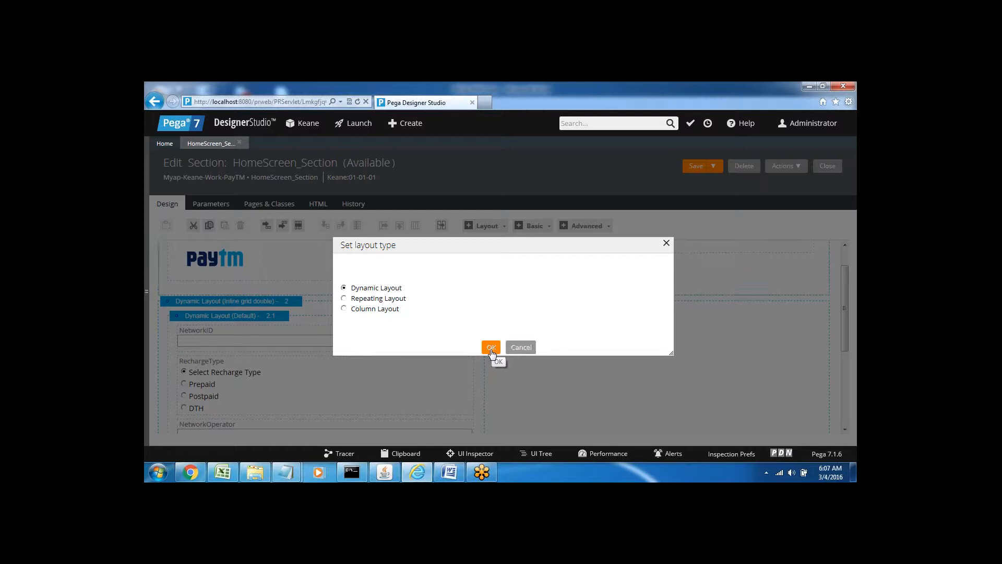
pyautogui.click(491, 348)
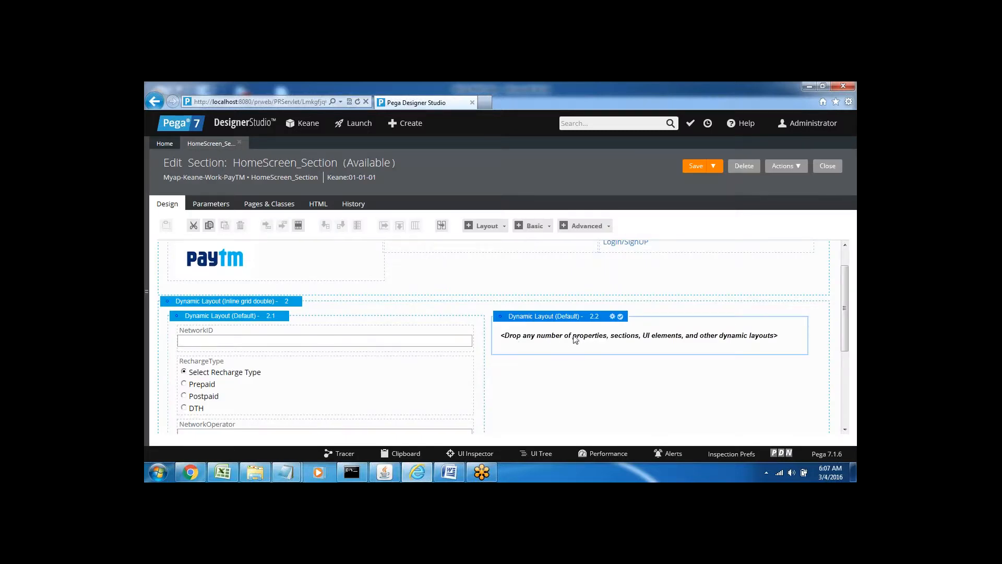
# Place a Repeating Layout of type Grid inside the new empty dynamic layout 2.2
pyautogui.click(502, 226)
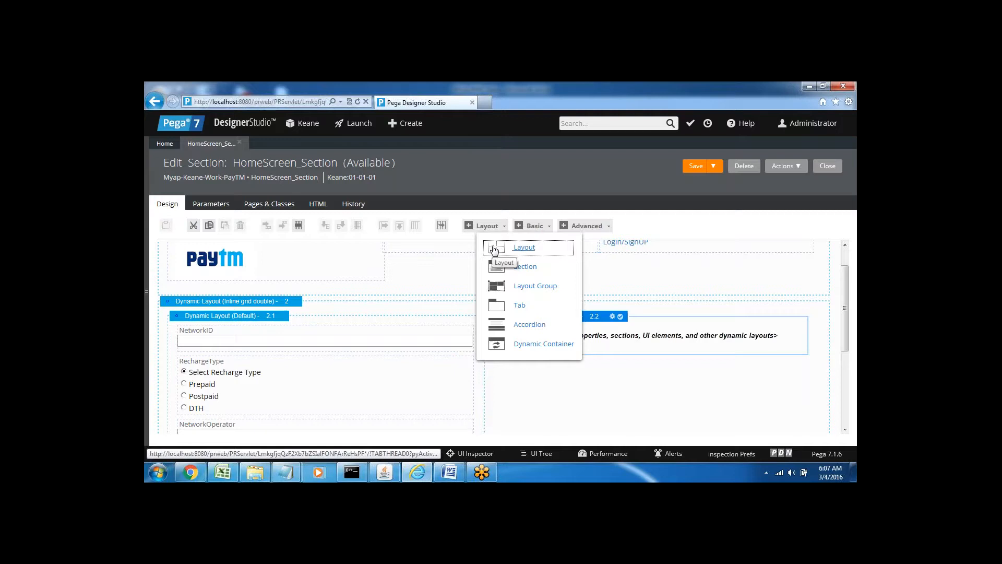
pyautogui.moveTo(494, 250); pyautogui.dragTo(582, 341)
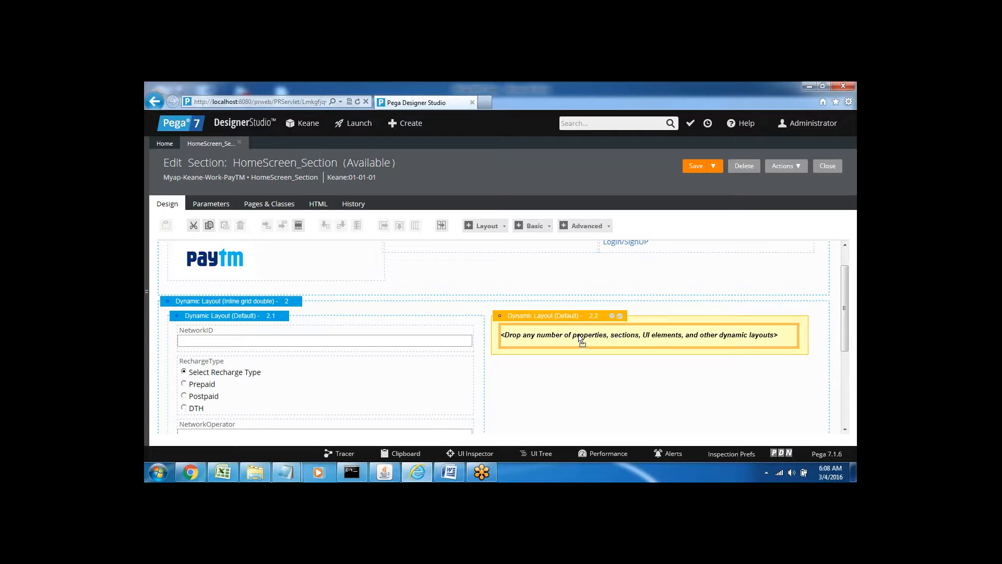
pyautogui.moveTo(582, 340); pyautogui.dragTo(581, 341)
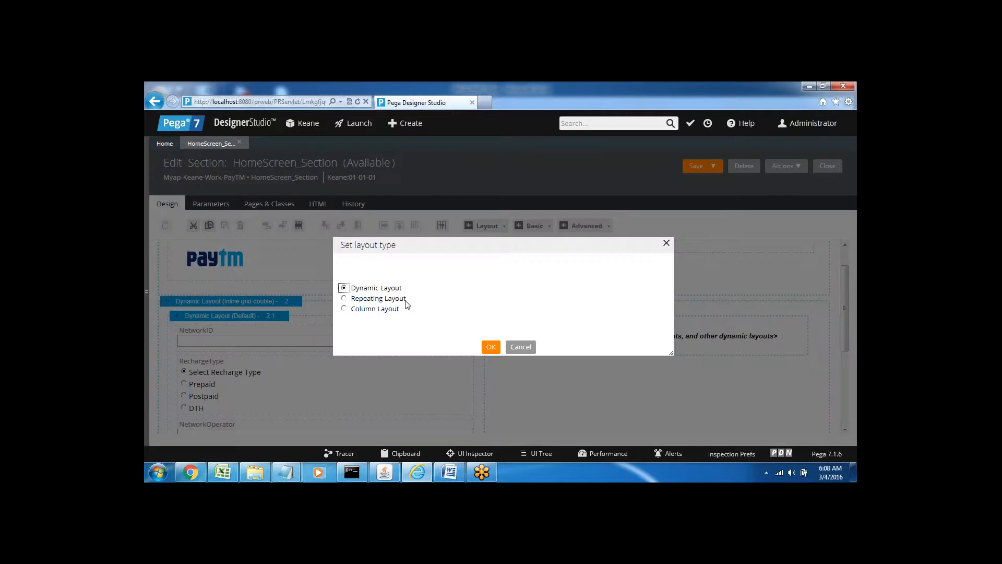
pyautogui.click(344, 299)
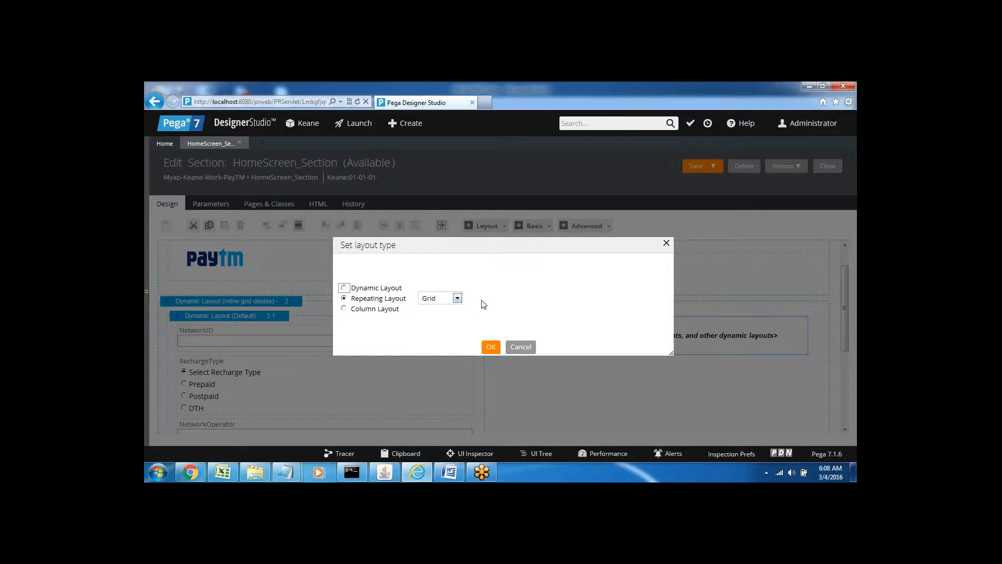
pyautogui.click(489, 350)
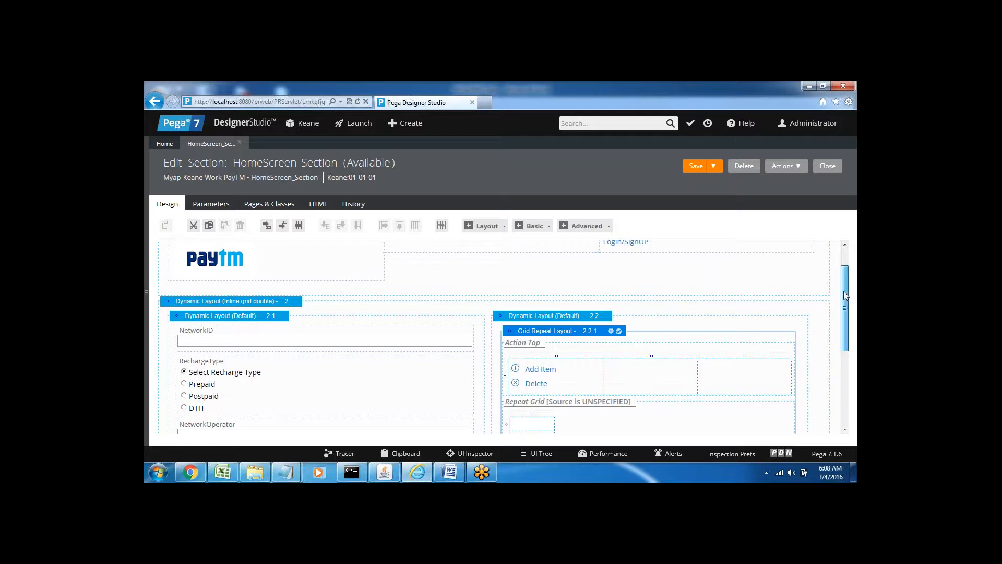
pyautogui.moveTo(843, 290); pyautogui.dragTo(847, 326)
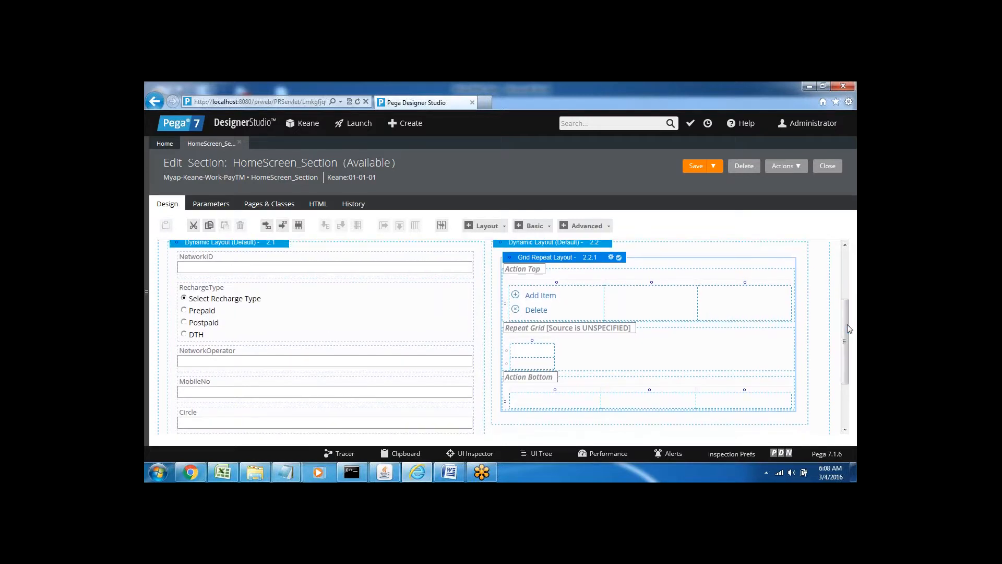
# Remove the default Add Item and Delete icons by clearing the section include in the grid's first Action Top cell
pyautogui.click(572, 303)
pyautogui.hotkey('ctrl', 'v')
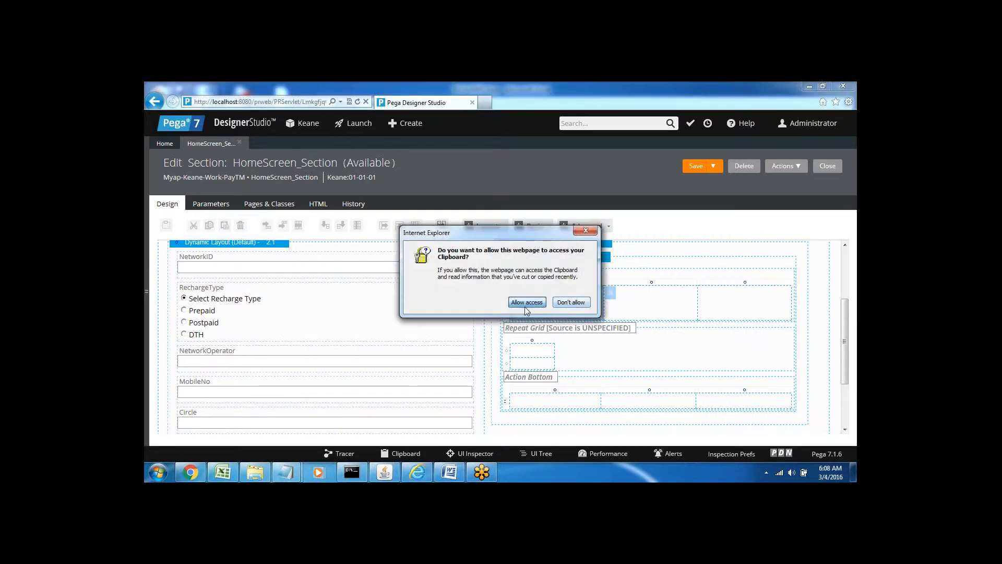
pyautogui.click(527, 303)
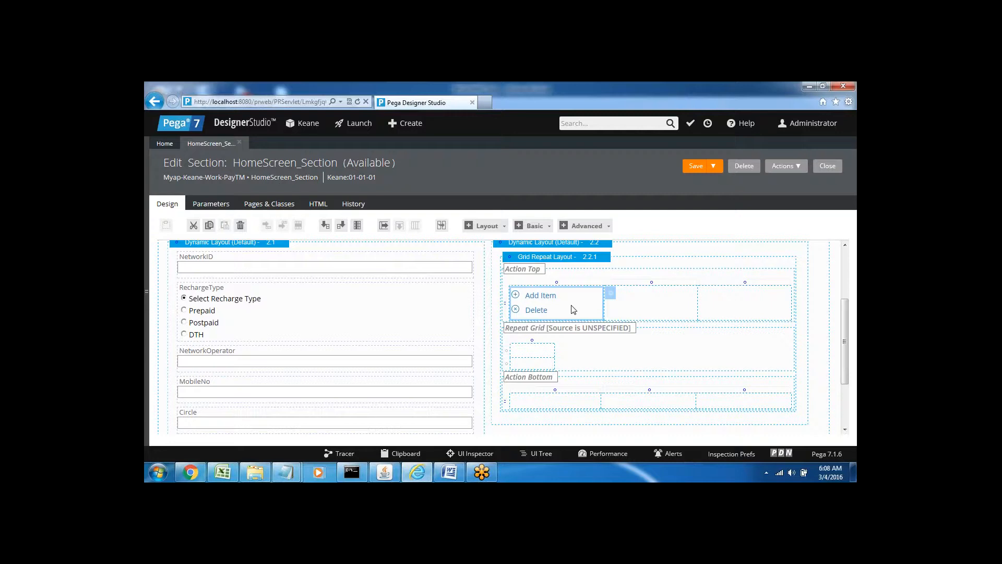
pyautogui.click(609, 293)
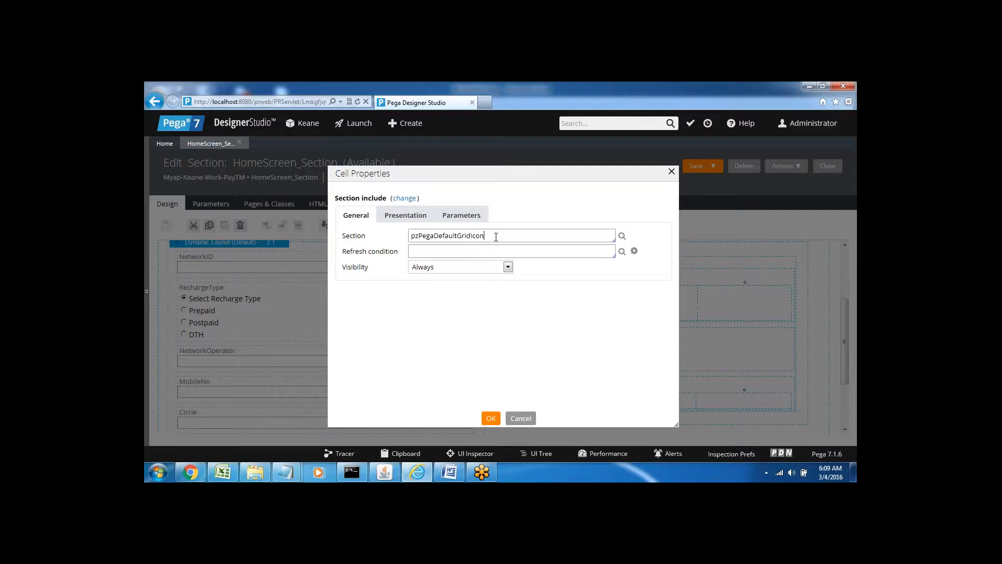
pyautogui.press('BackSpace')
pyautogui.press('BackSpace')
pyautogui.press('BackSpace')
pyautogui.press('BackSpace')
pyautogui.press('BackSpace')
pyautogui.press('BackSpace')
pyautogui.press('BackSpace')
pyautogui.press('BackSpace')
pyautogui.press('BackSpace')
pyautogui.press('BackSpace')
pyautogui.press('BackSpace')
pyautogui.press('BackSpace')
pyautogui.press('BackSpace')
pyautogui.press('BackSpace')
pyautogui.press('BackSpace')
pyautogui.press('BackSpace')
pyautogui.press('BackSpace')
pyautogui.press('BackSpace')
pyautogui.press('BackSpace')
pyautogui.press('BackSpace')
pyautogui.click(491, 419)
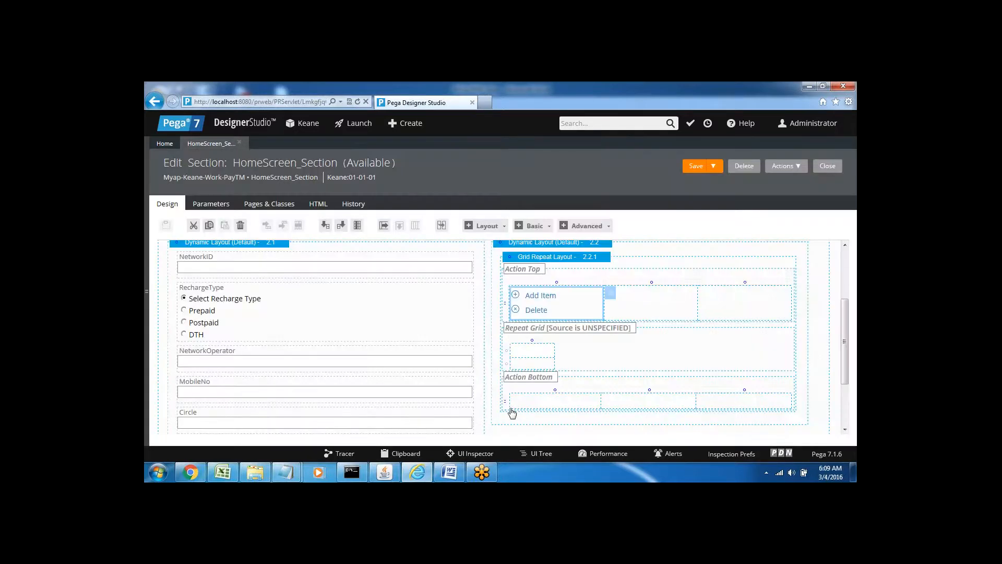
pyautogui.click(634, 312)
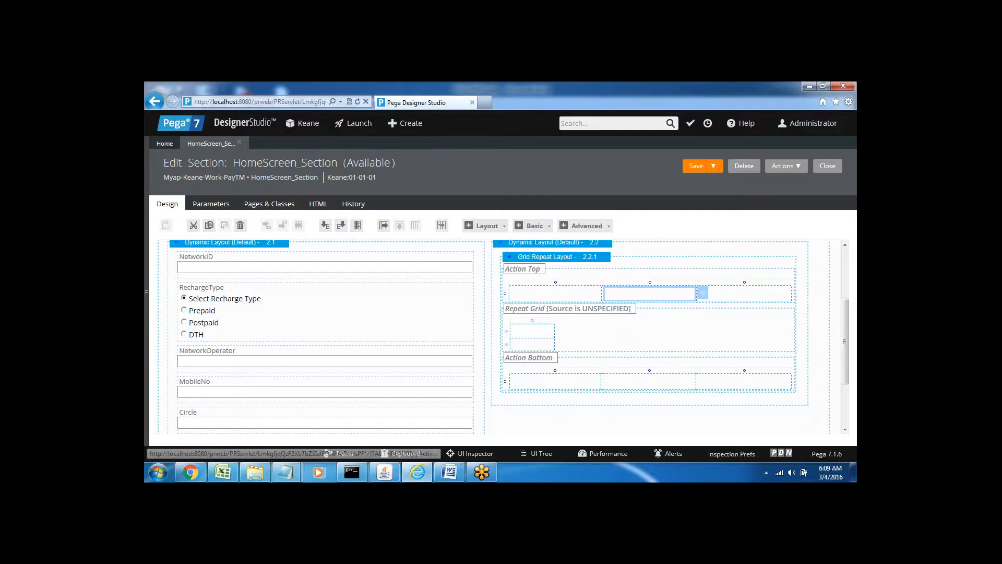
# Label the header cell of the Repeat Grid's first column "Network Operator" and widen the column to fit the text on one line
pyautogui.click(543, 331)
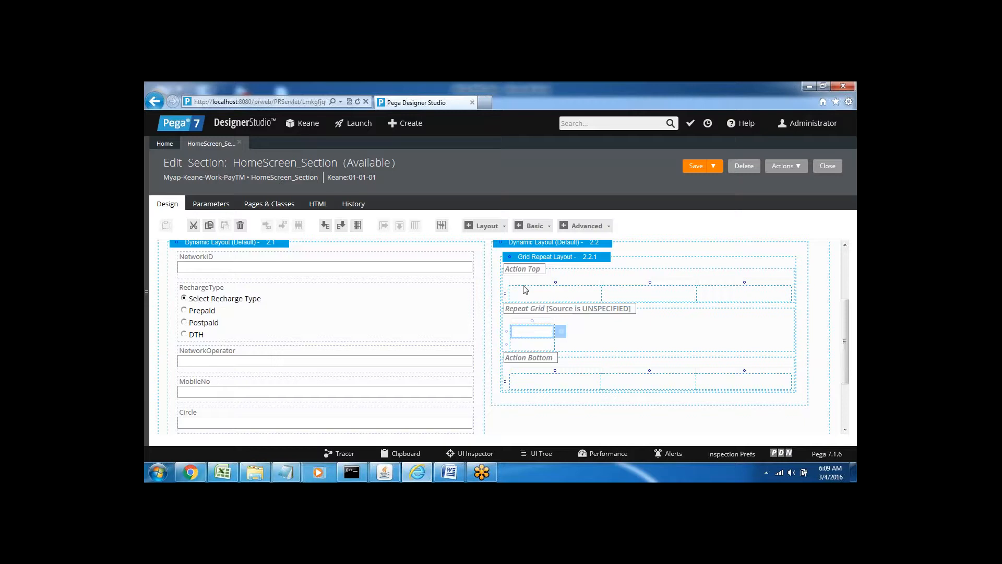
pyautogui.click(560, 258)
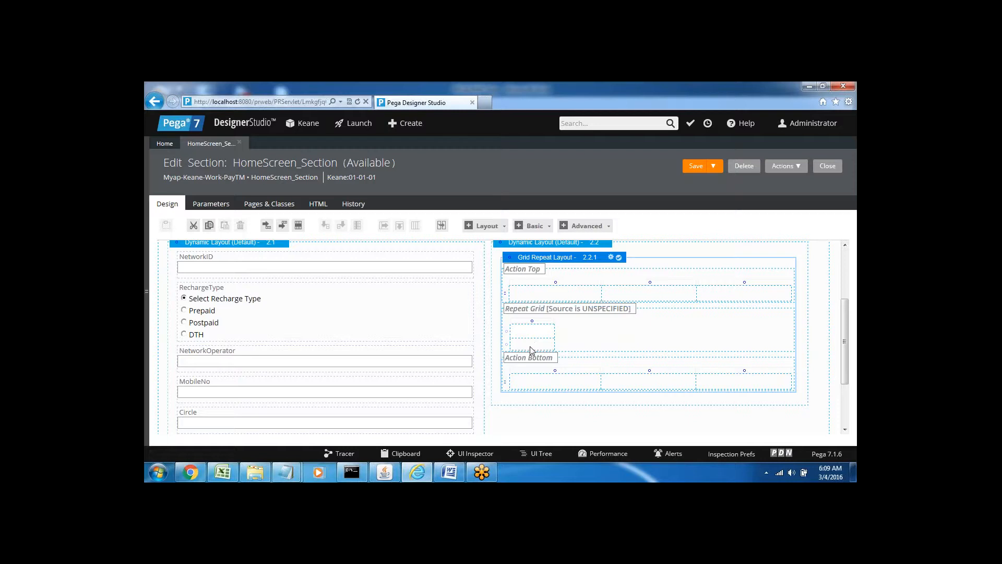
pyautogui.click(530, 329)
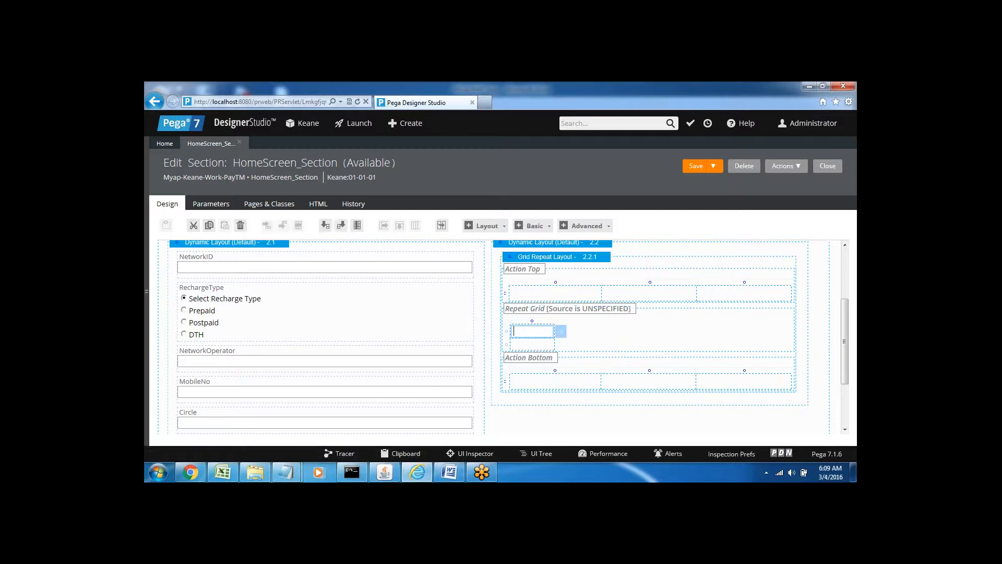
pyautogui.click(561, 333)
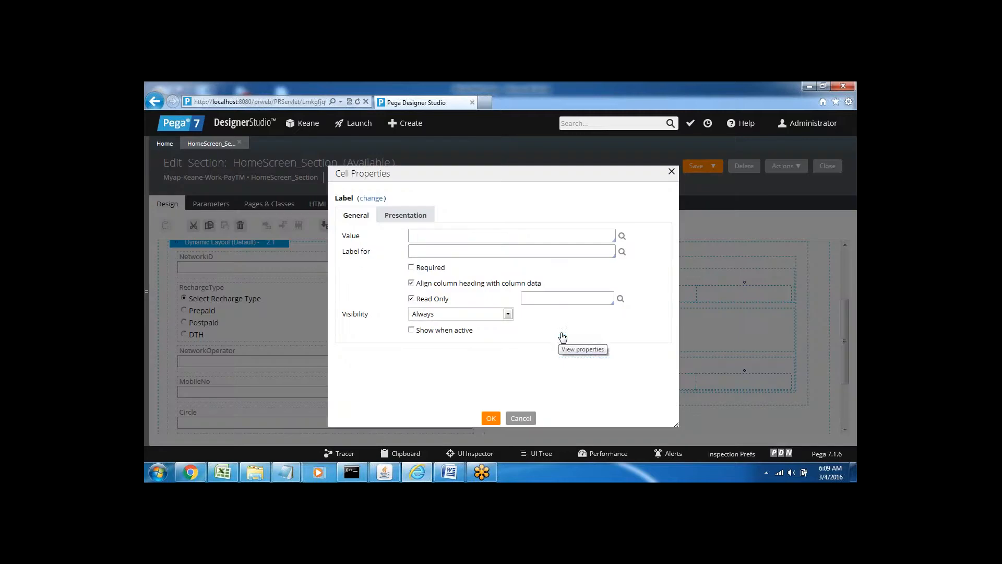
pyautogui.click(435, 240)
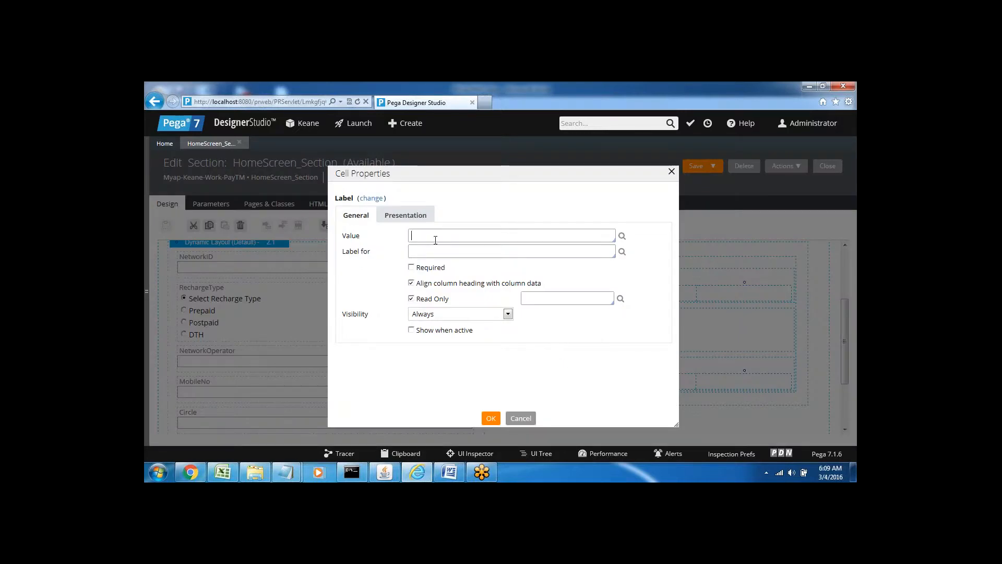
pyautogui.write('Network Operator')
pyautogui.click(491, 420)
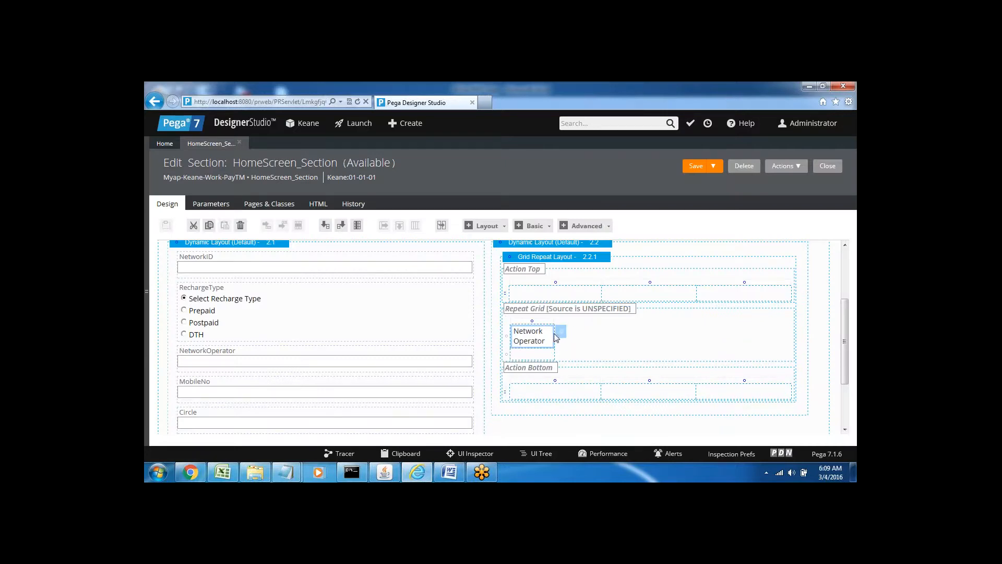
pyautogui.moveTo(556, 337); pyautogui.dragTo(583, 331)
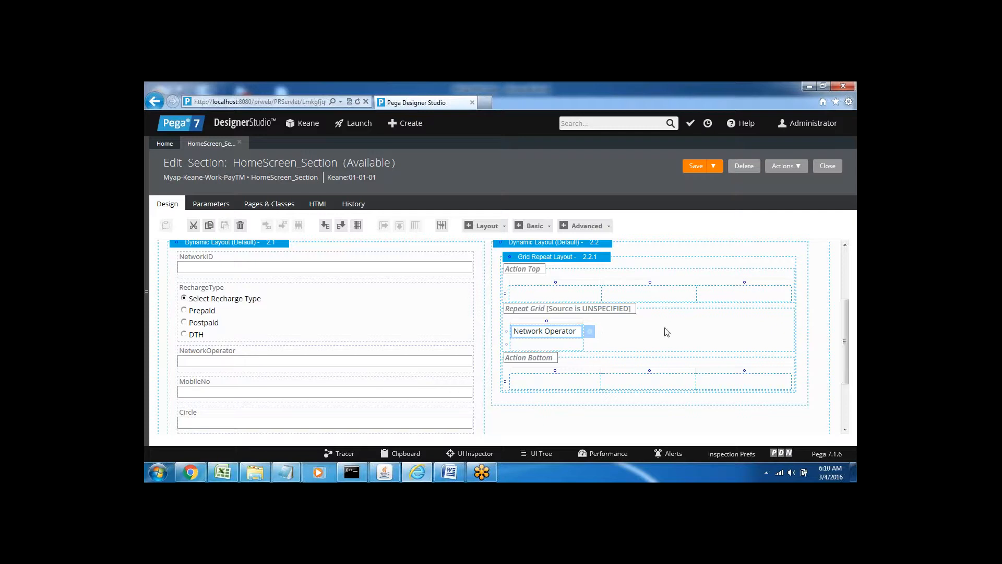
# Insert a column after "Network Operator", label its header "Recharge Type" and widen it to fit the text on one line
pyautogui.click(342, 228)
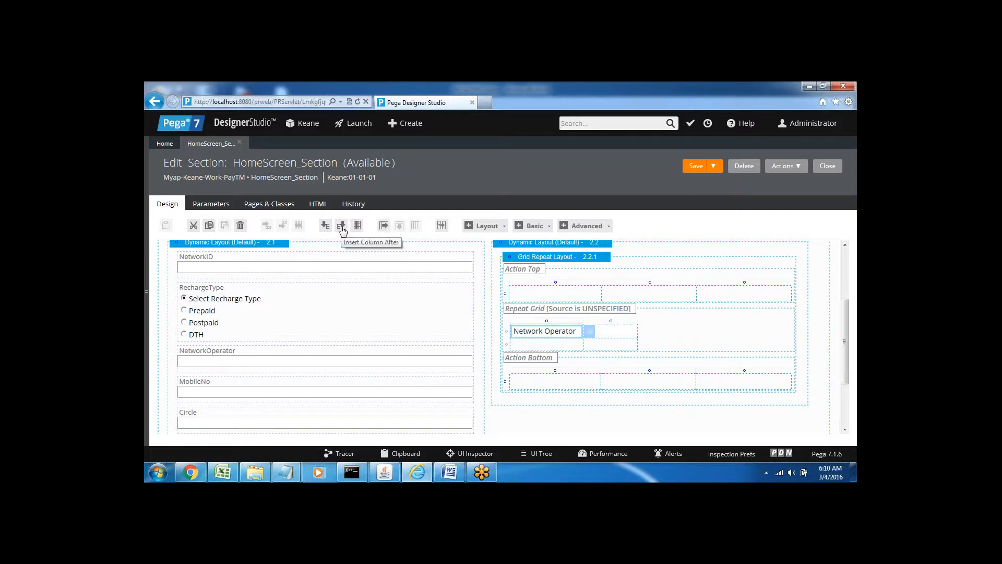
pyautogui.click(612, 331)
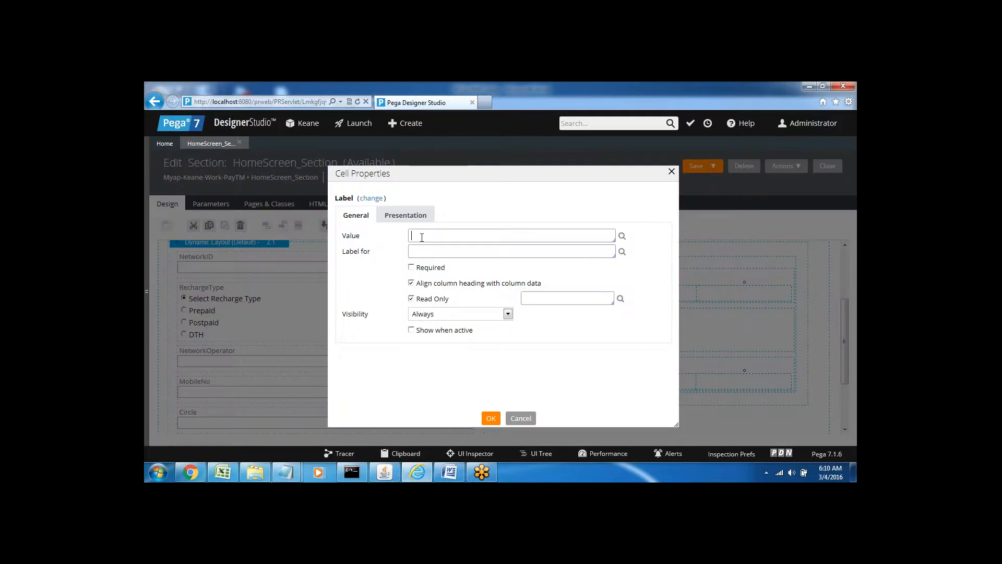
pyautogui.write('Recharge Type')
pyautogui.click(491, 418)
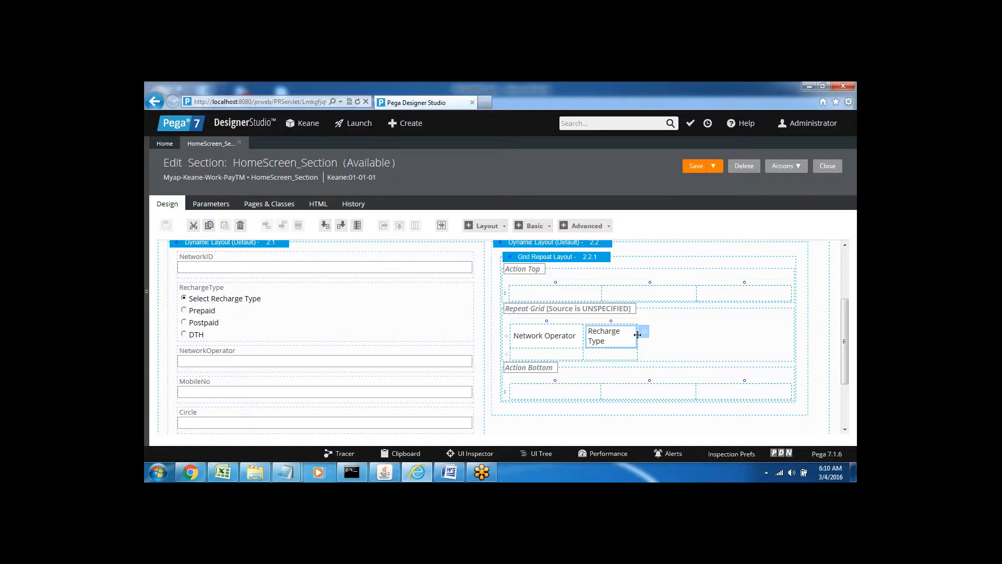
pyautogui.moveTo(638, 333)
pyautogui.mouseDown()
pyautogui.moveTo(660, 331)
pyautogui.moveTo(652, 333)
pyautogui.mouseUp()
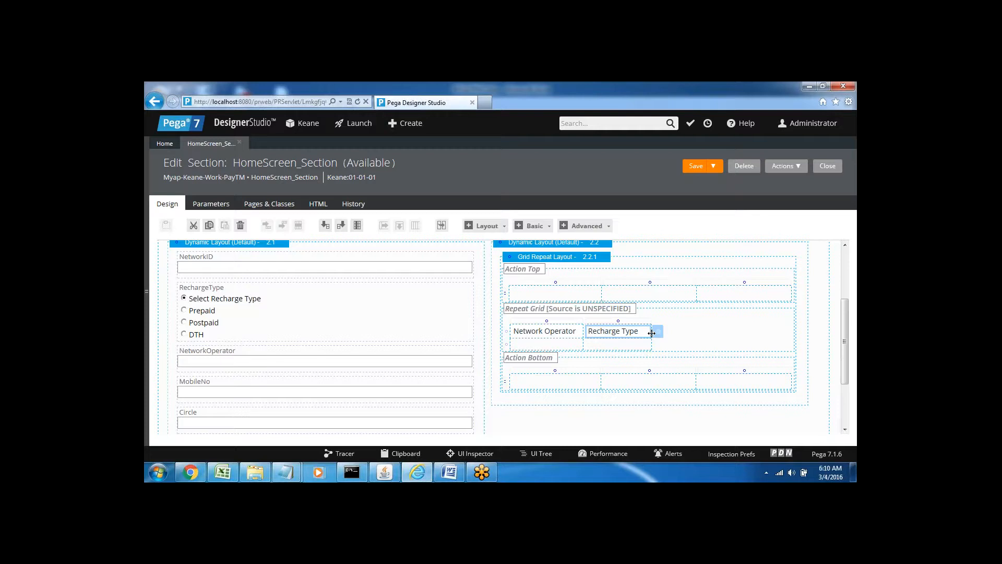
# Insert a column after "Recharge Type" in the Repeat Grid and label its header cell "Circle"
pyautogui.click(341, 225)
pyautogui.click(697, 338)
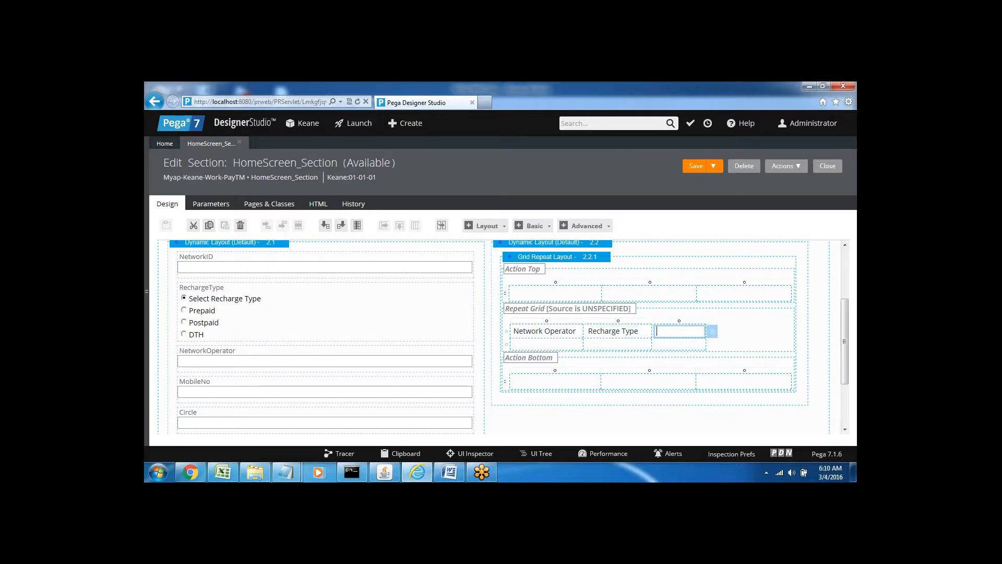
pyautogui.click(713, 334)
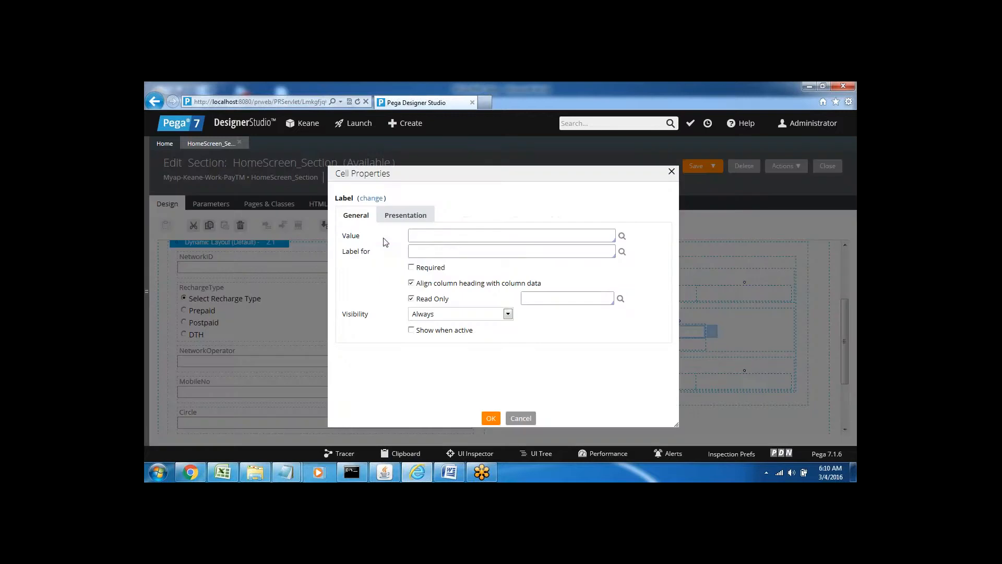
pyautogui.write('Circle')
pyautogui.click(491, 419)
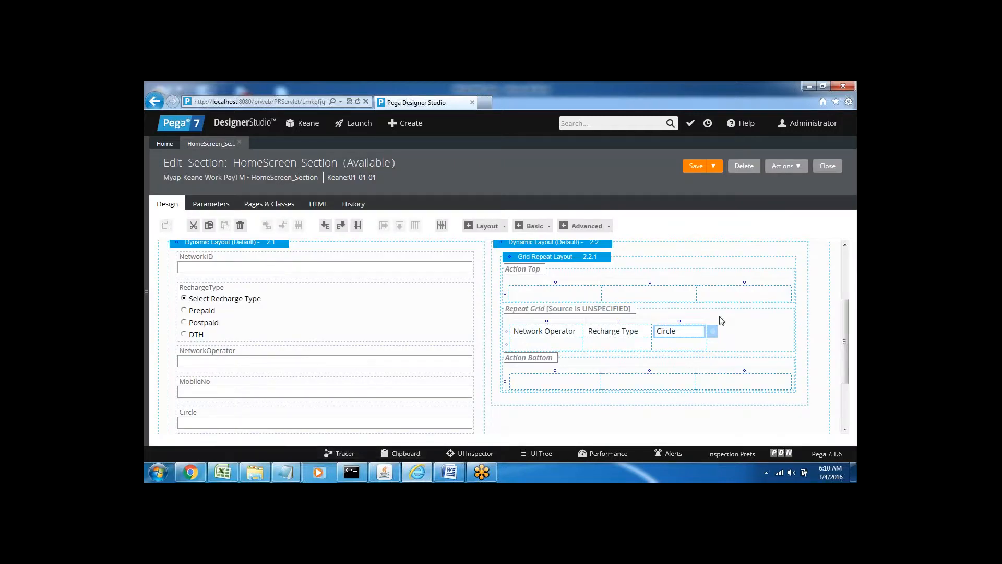
# Insert a column after "Circle" in the Repeat Grid and label its header cell "Amount"
pyautogui.click(343, 228)
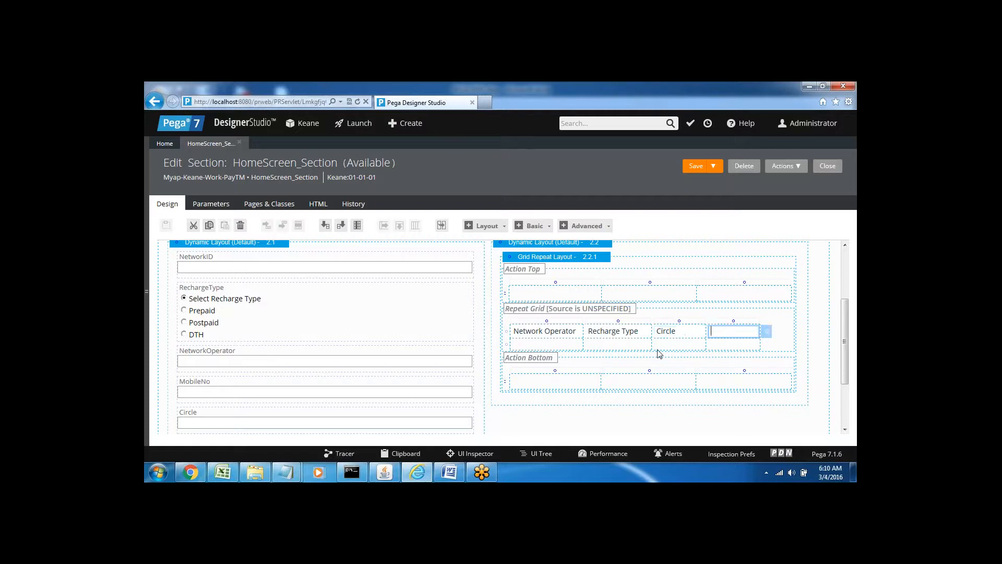
pyautogui.click(767, 336)
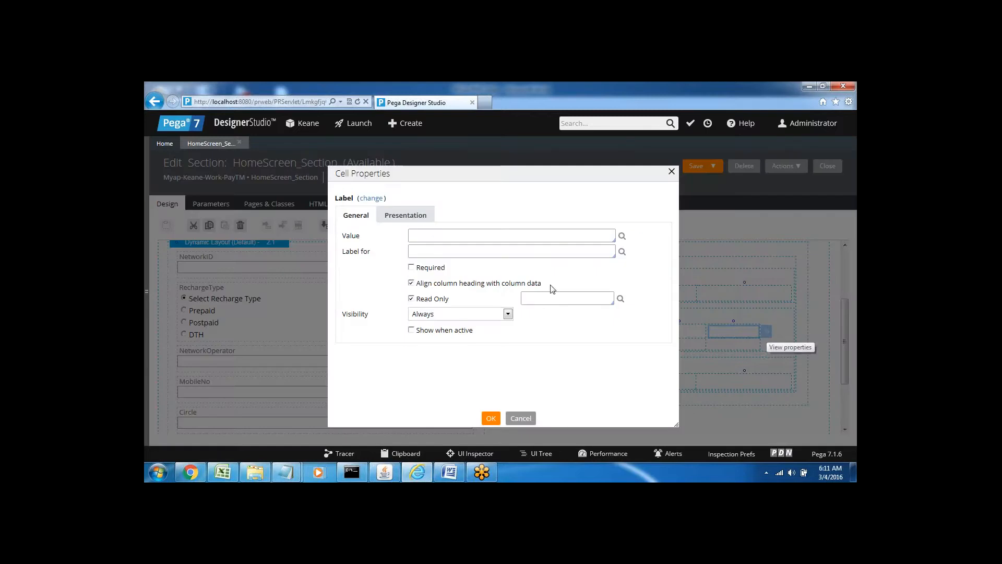
pyautogui.click(427, 236)
pyautogui.write('A')
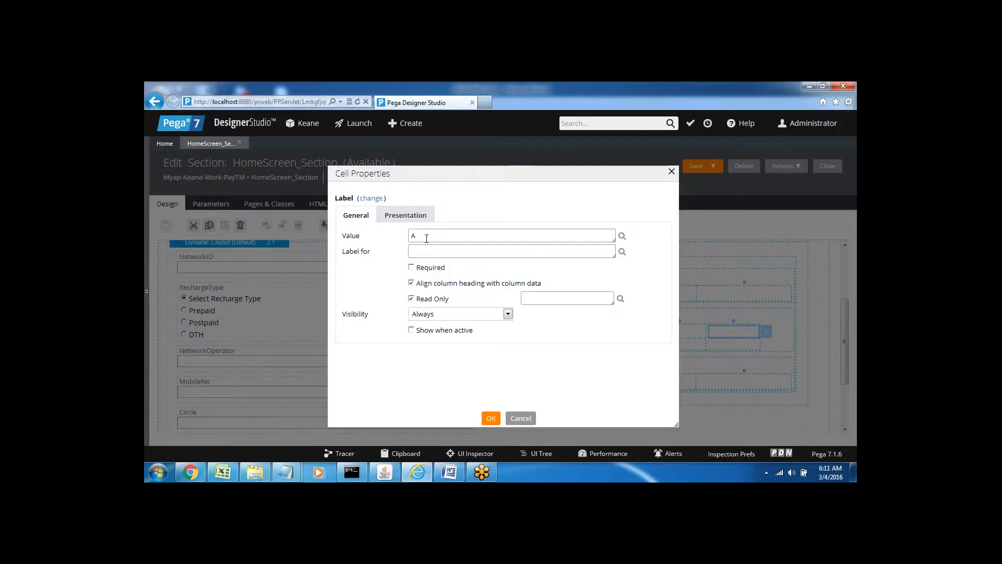
pyautogui.write('mount')
pyautogui.click(492, 418)
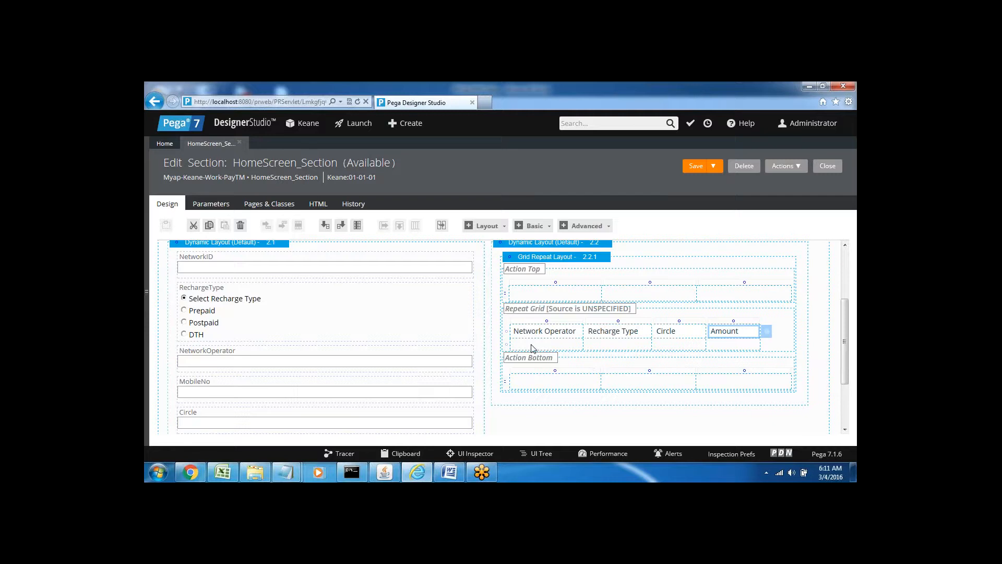
pyautogui.click(585, 262)
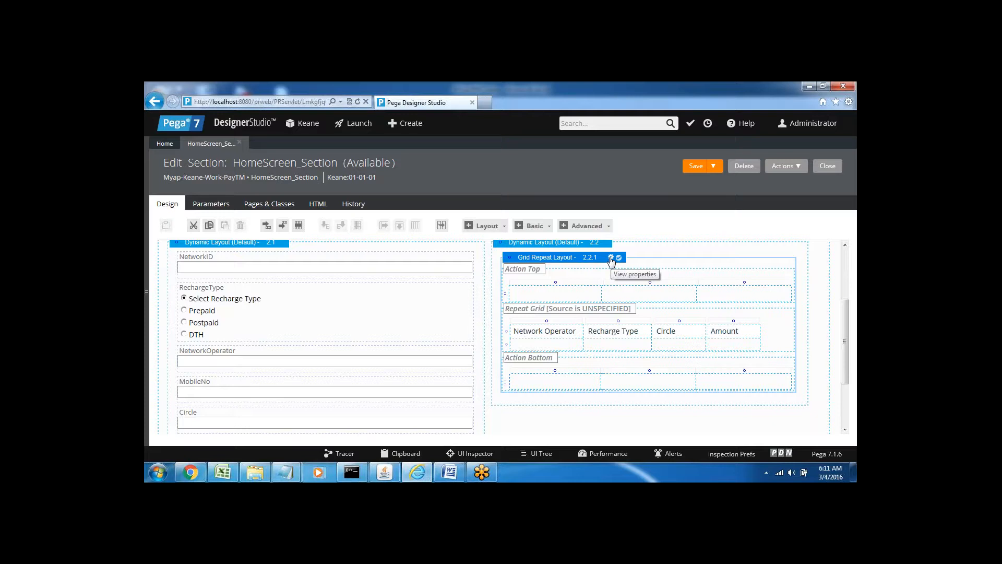
pyautogui.click(611, 258)
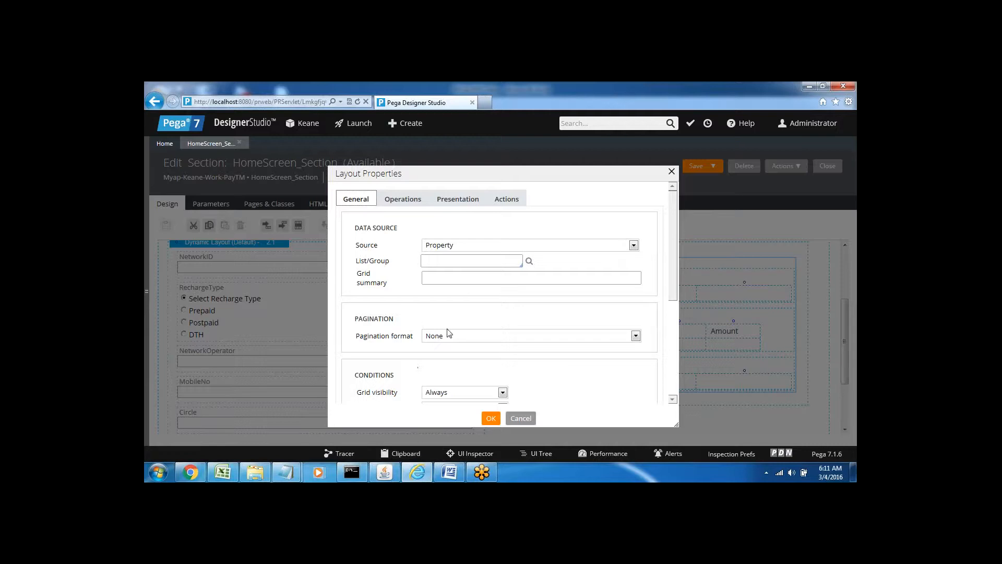
pyautogui.click(427, 256)
pyautogui.click(442, 246)
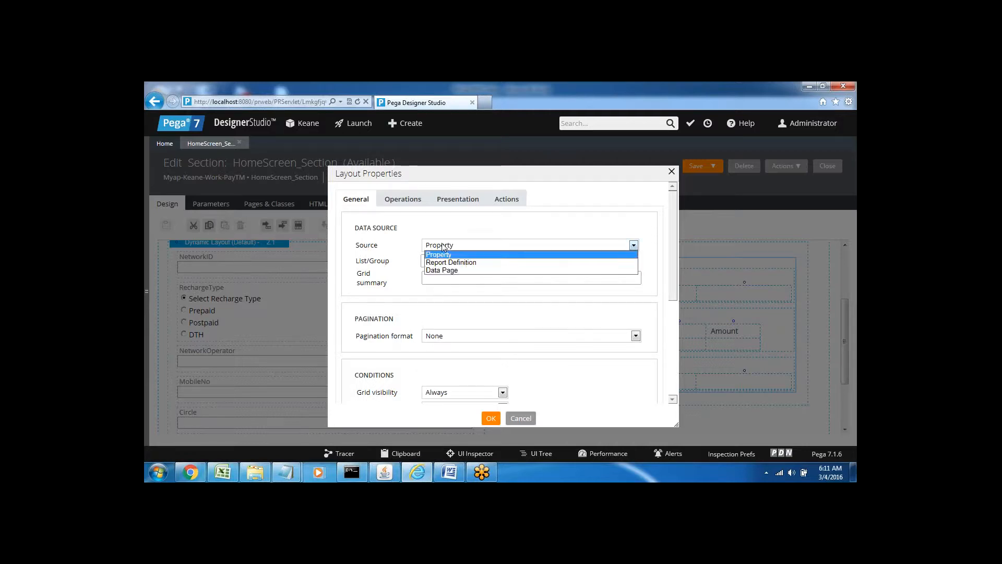
pyautogui.click(441, 270)
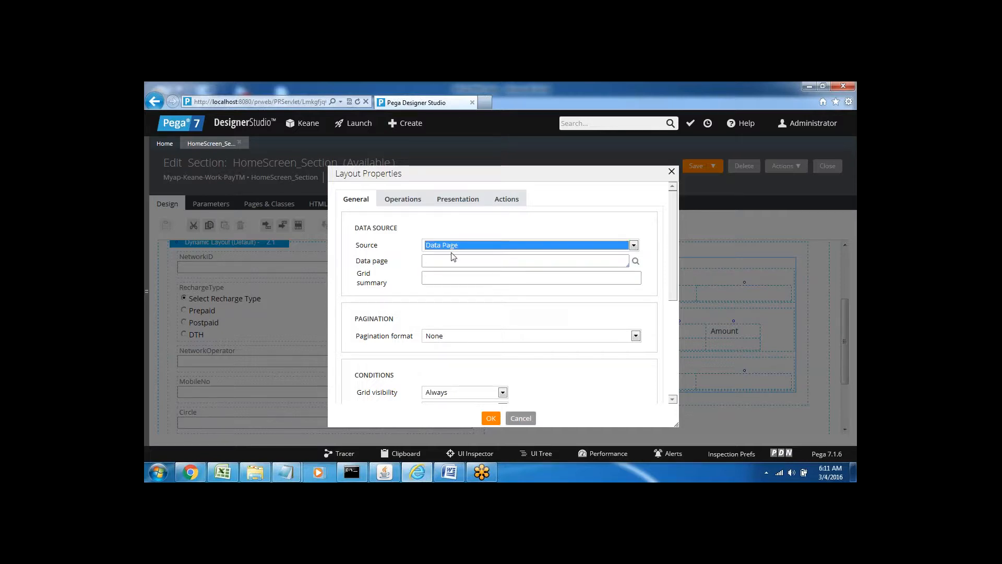
pyautogui.click(448, 246)
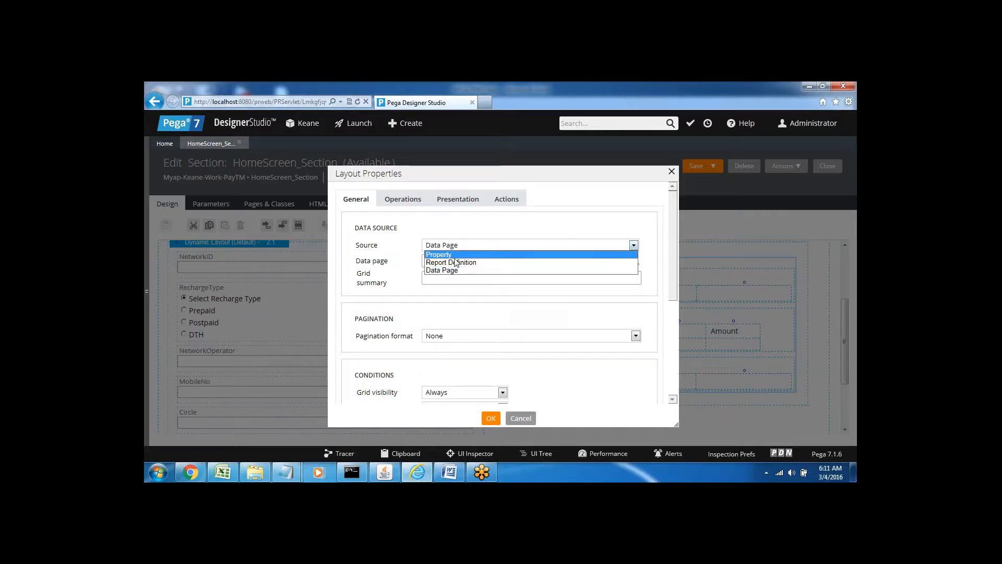
pyautogui.click(452, 255)
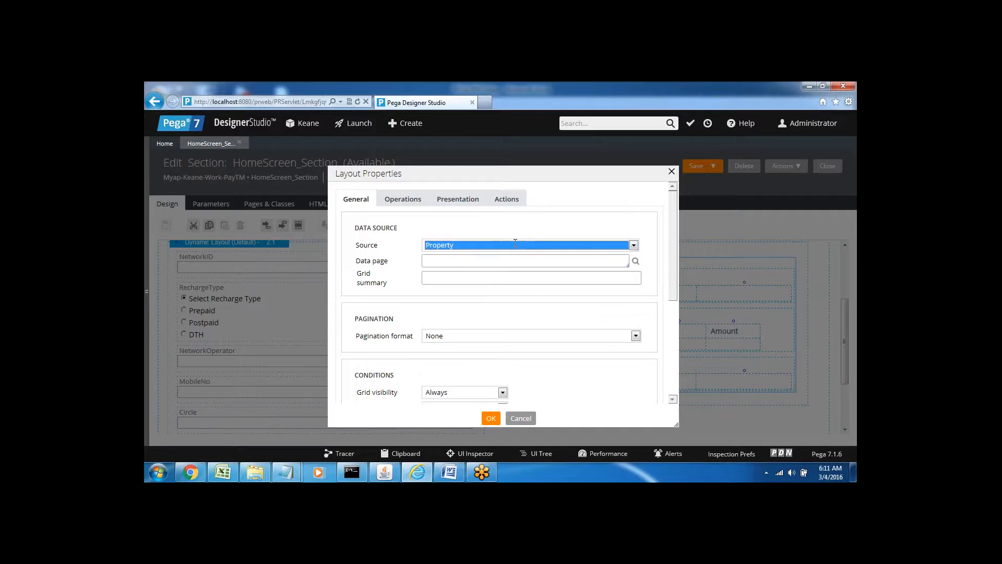
pyautogui.click(672, 173)
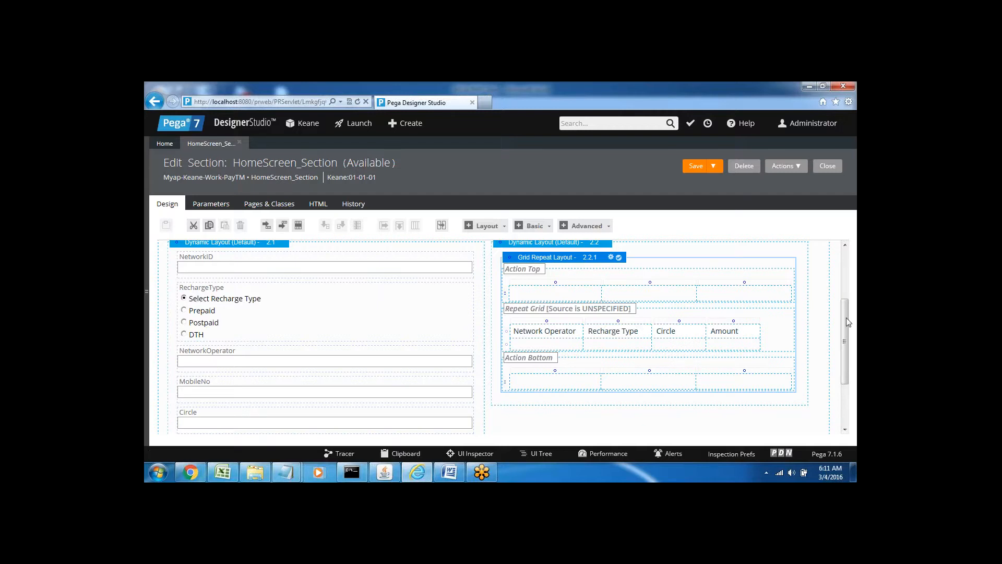
# Switch to the Word notes and examine the lines on the data page's class, its list structure and the activity's Code-Pega-List class
pyautogui.moveTo(847, 322); pyautogui.dragTo(848, 317)
pyautogui.click(453, 473)
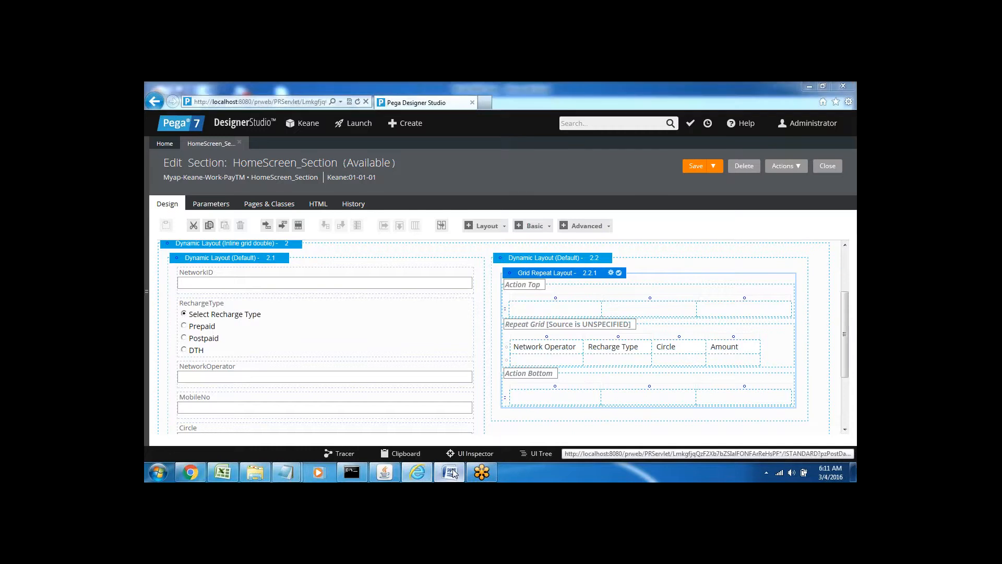
pyautogui.click(339, 301)
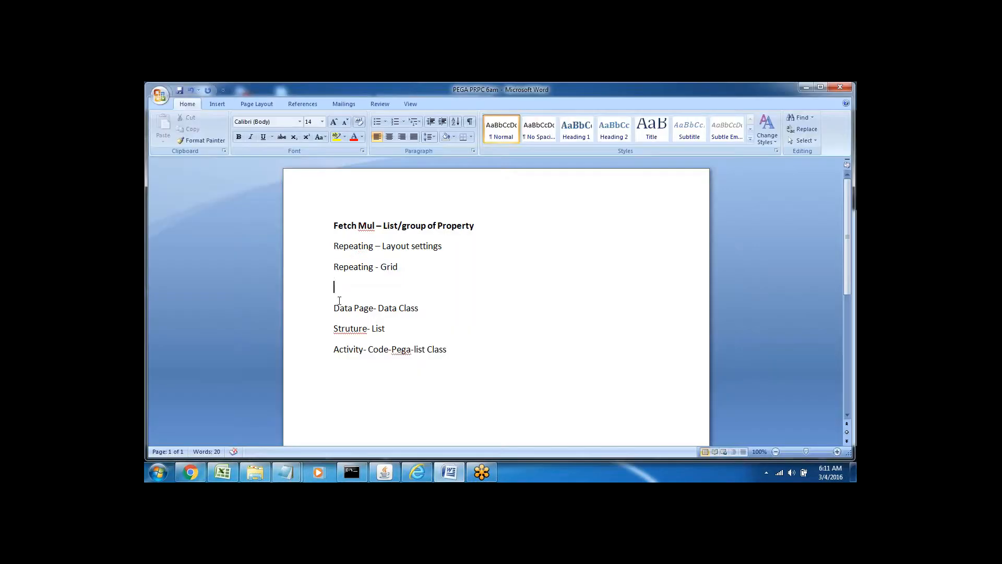
pyautogui.click(317, 310)
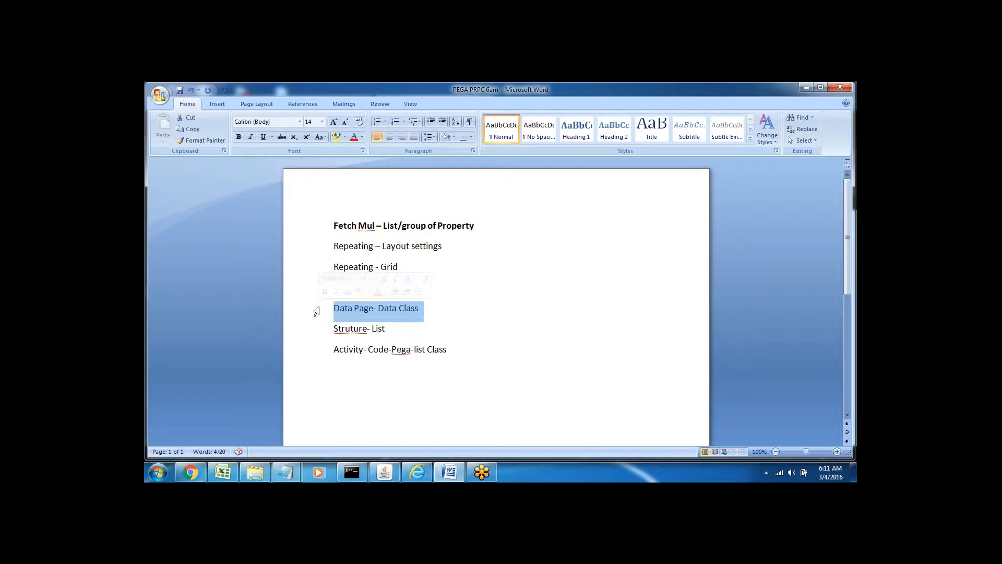
pyautogui.click(442, 313)
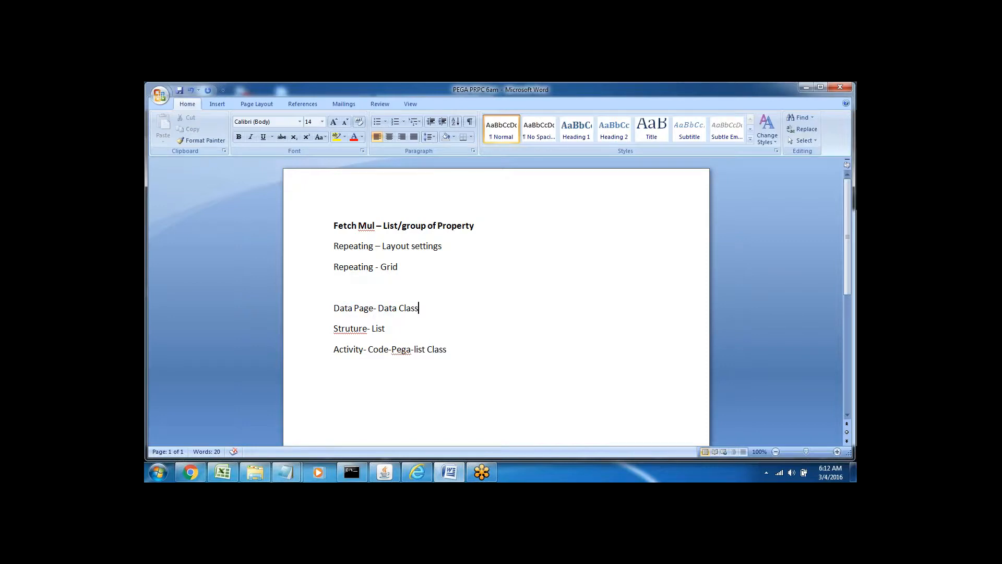
pyautogui.doubleClick(338, 330)
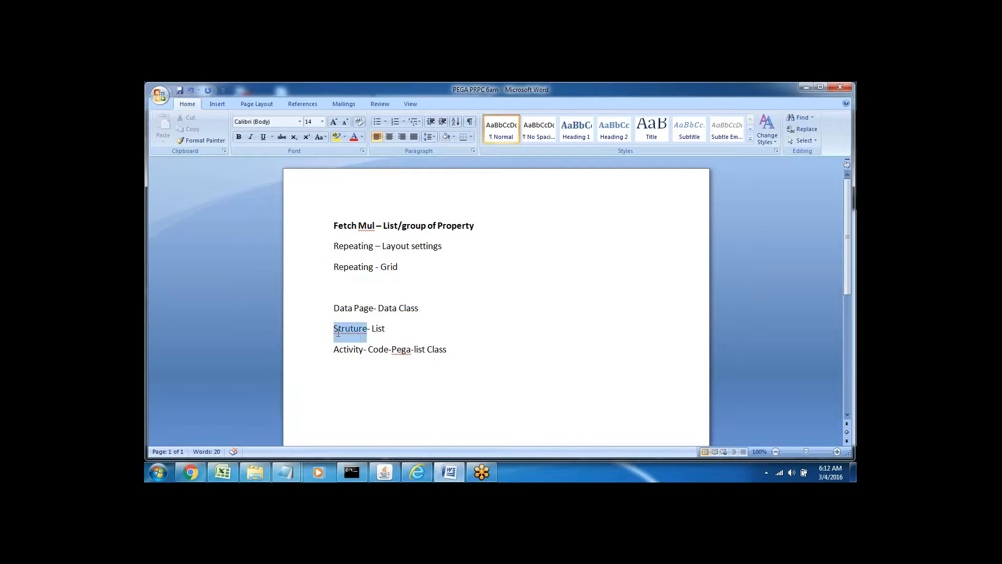
pyautogui.click(379, 330)
pyautogui.doubleClick(378, 330)
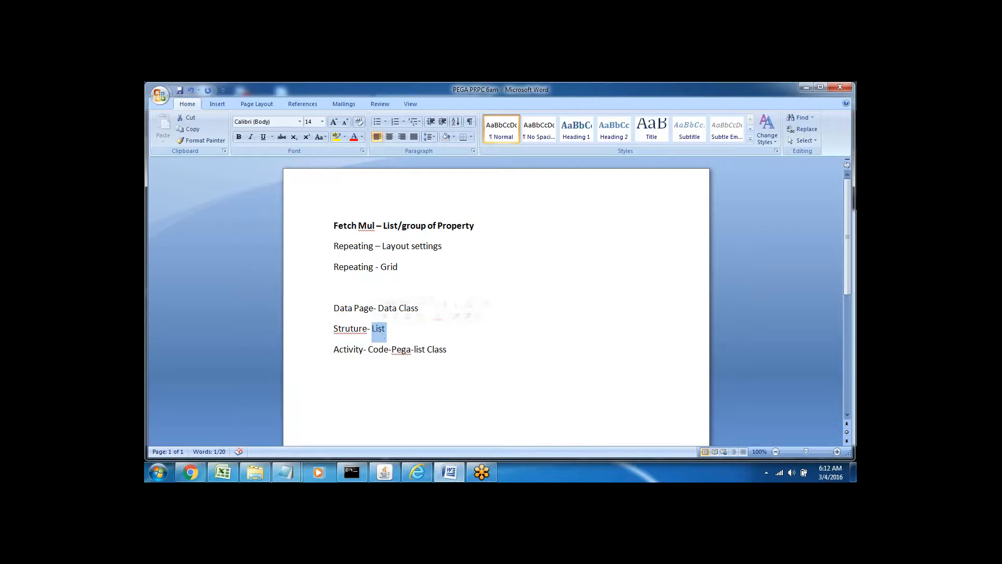
pyautogui.doubleClick(349, 330)
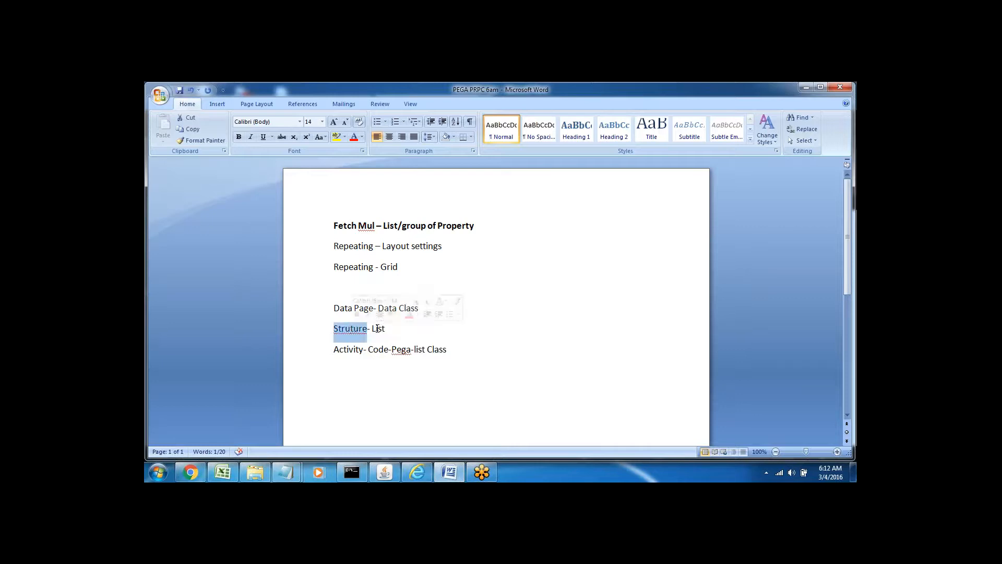
pyautogui.click(379, 328)
pyautogui.doubleClick(378, 328)
pyautogui.click(366, 370)
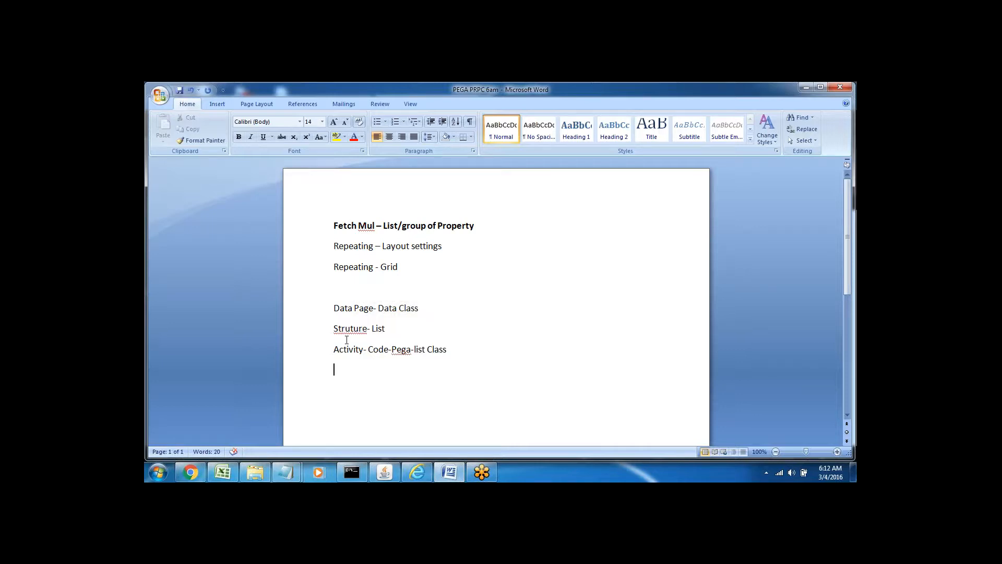
pyautogui.doubleClick(343, 351)
pyautogui.click(334, 370)
pyautogui.moveTo(369, 349); pyautogui.dragTo(426, 350)
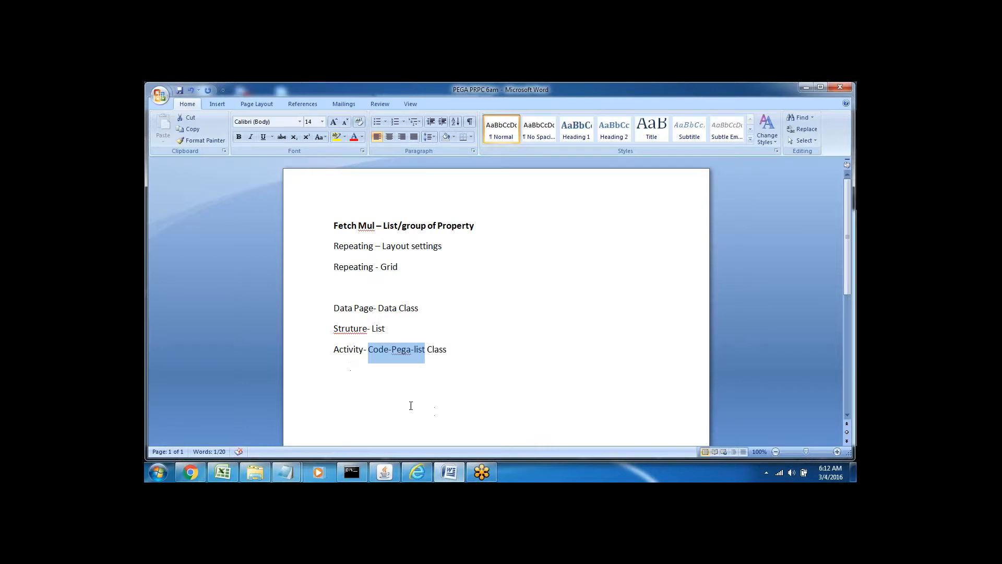
pyautogui.click(417, 472)
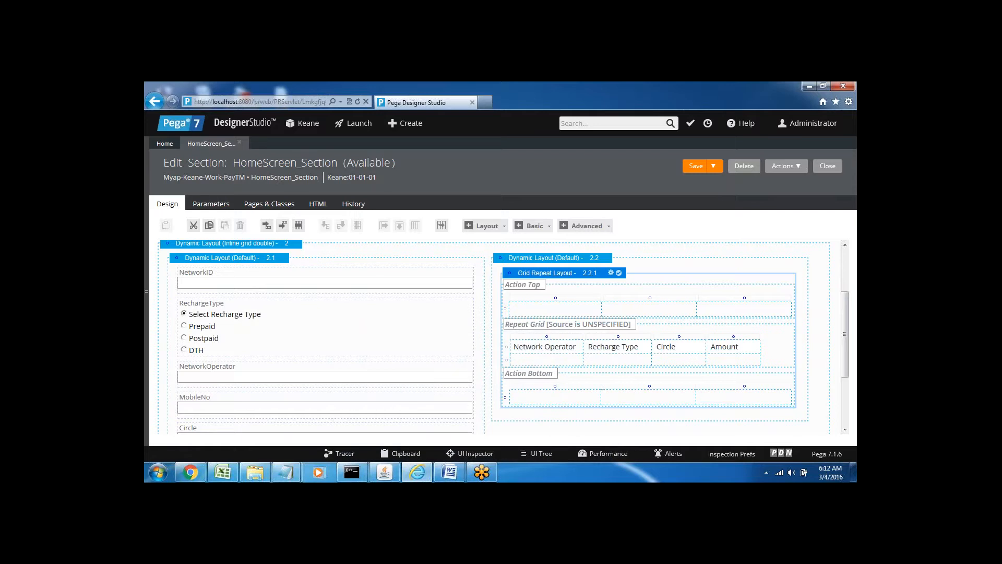
pyautogui.click(450, 472)
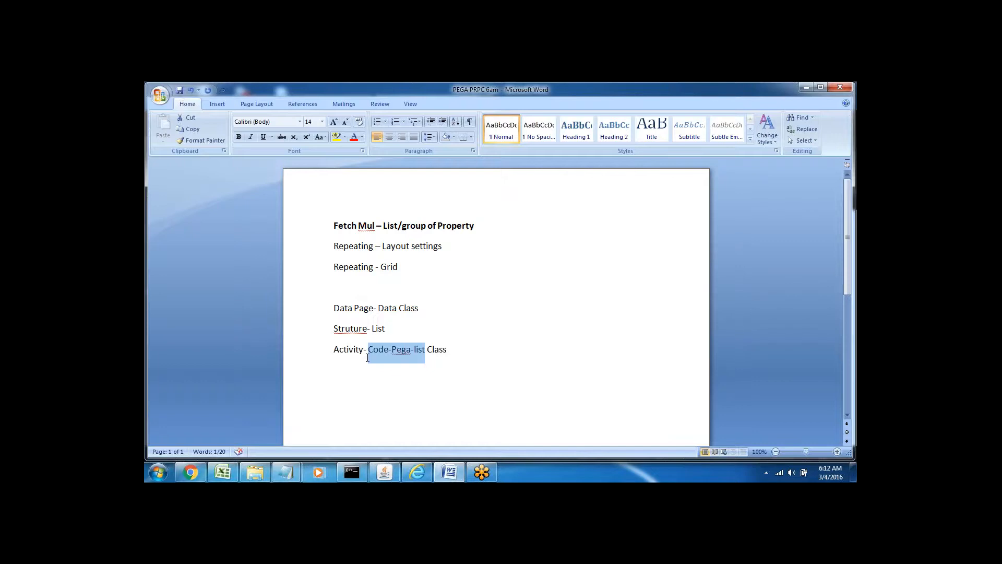
pyautogui.tripleClick(360, 329)
pyautogui.click(340, 349)
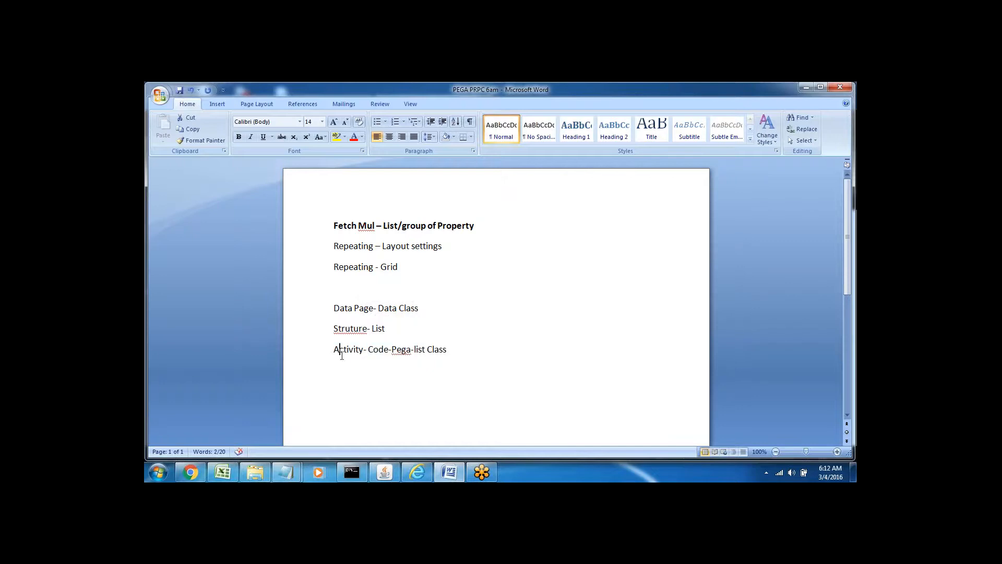
pyautogui.doubleClick(342, 350)
pyautogui.click(342, 355)
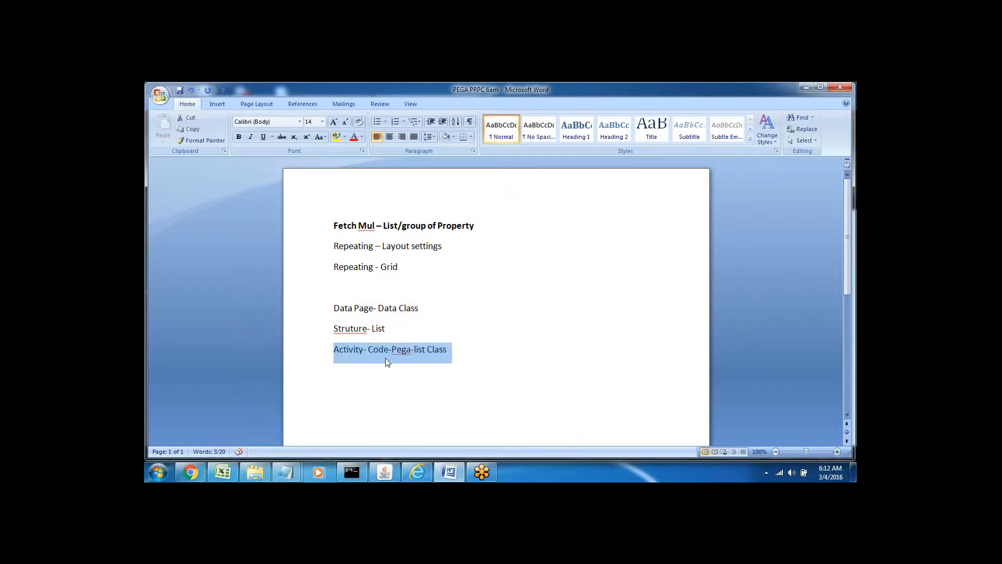
# Switch back to Pega Designer Studio, expand the collapsed explorer and refresh the App Explorer
pyautogui.click(449, 472)
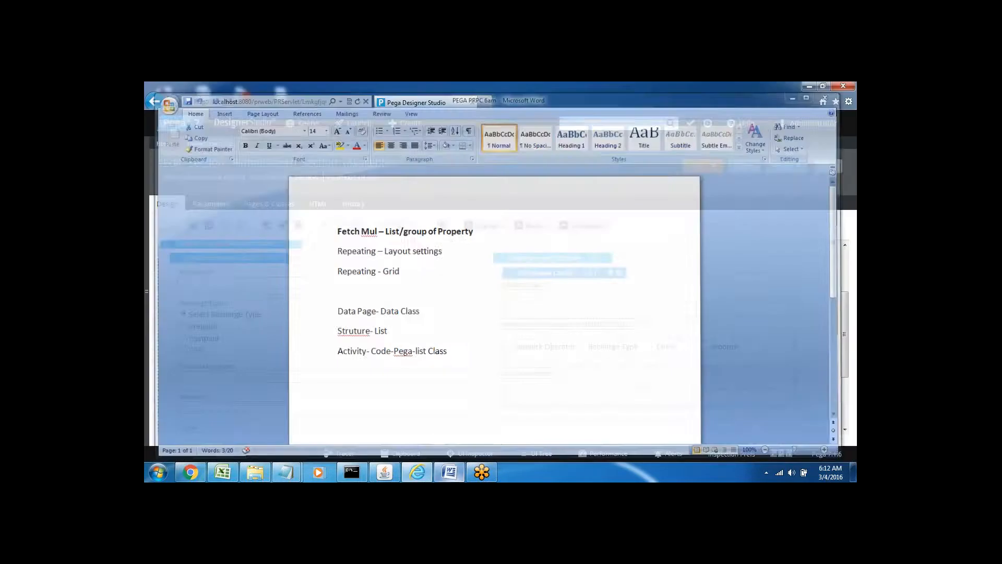
pyautogui.click(146, 291)
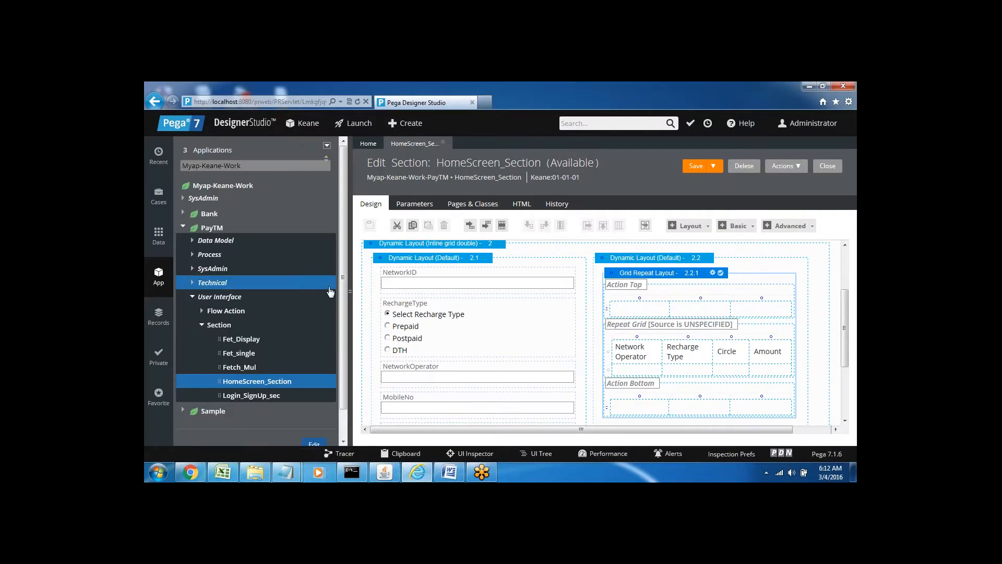
pyautogui.click(327, 146)
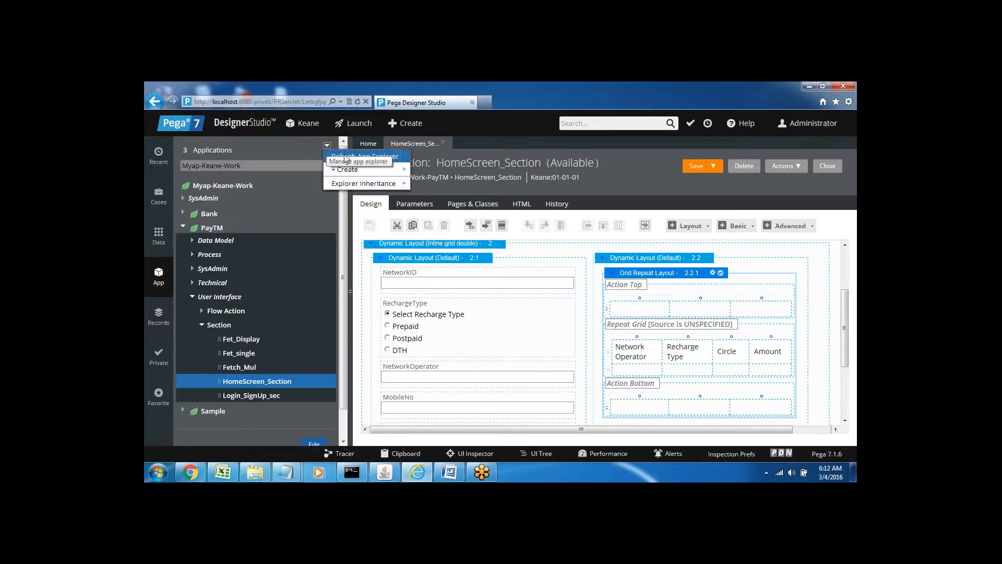
pyautogui.click(344, 157)
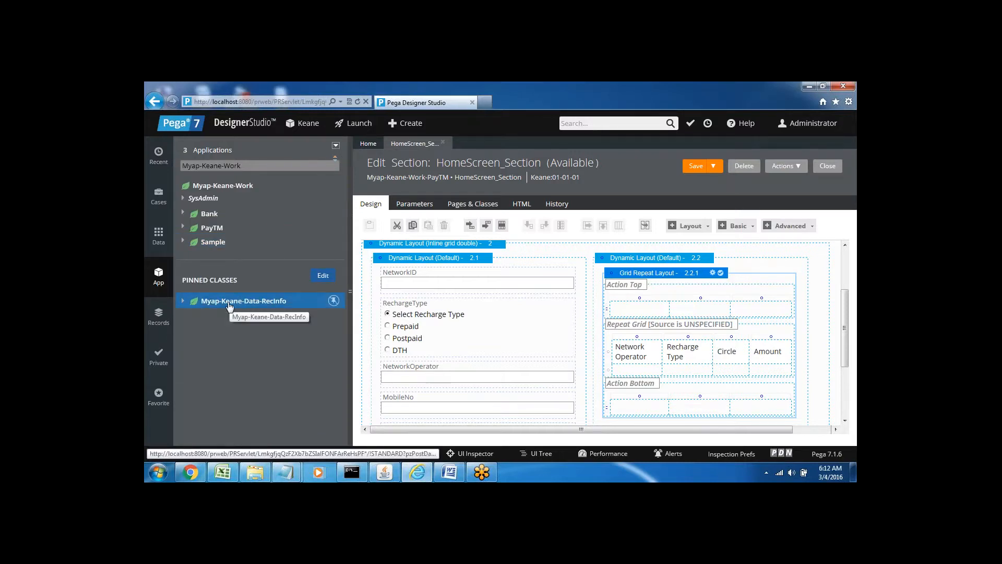
# Start a new Data Page record in the pinned Myap-Keane-Data-RecInfo class and label it "LoadRecInfo"
pyautogui.rightClick(229, 307)
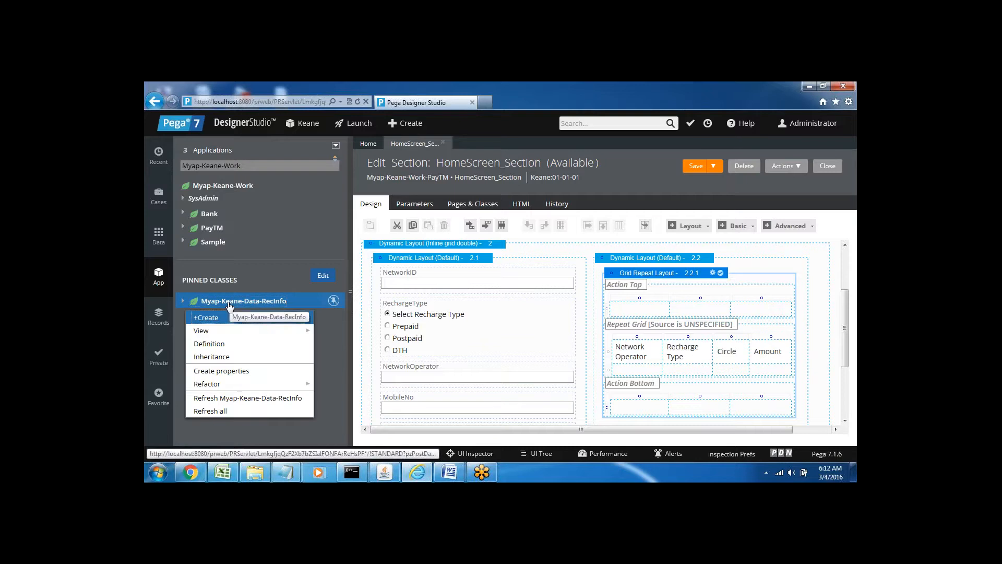
pyautogui.moveTo(298, 319)
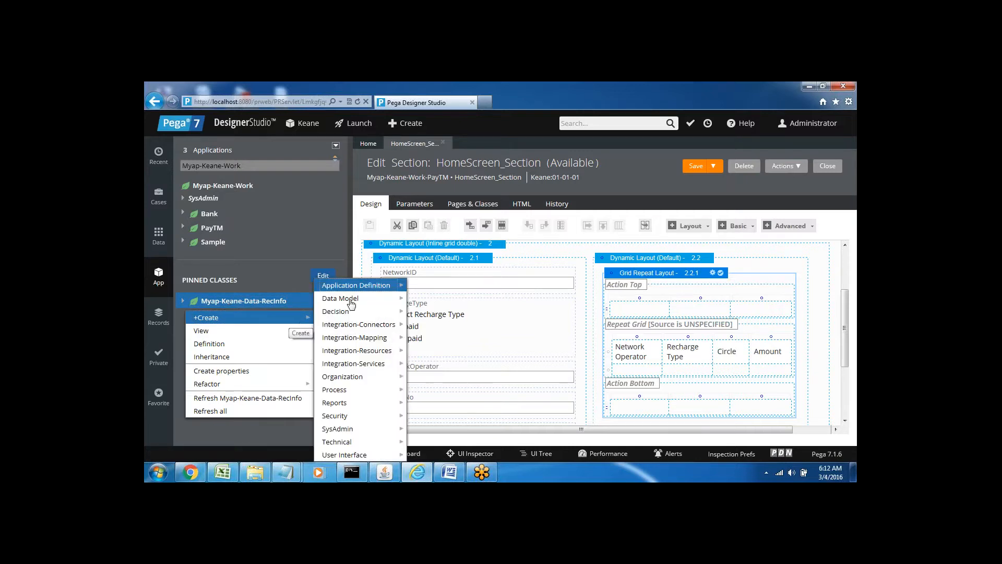
pyautogui.moveTo(364, 299)
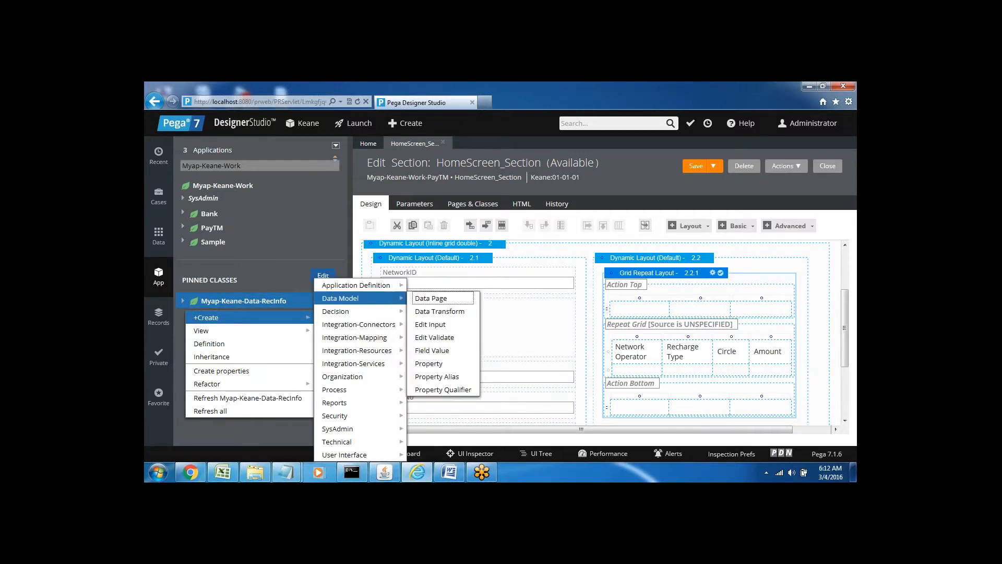
pyautogui.click(437, 301)
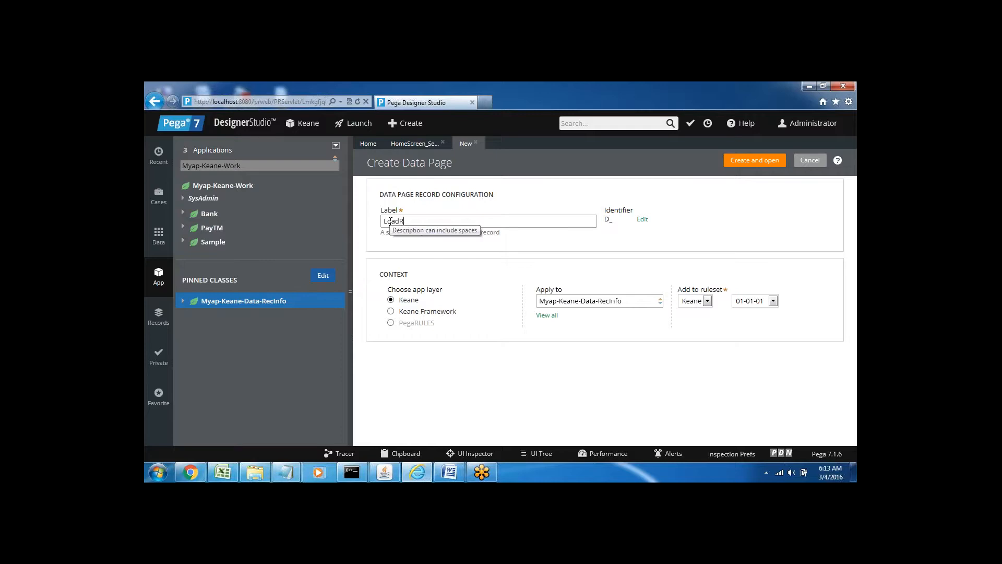
pyautogui.write('in')
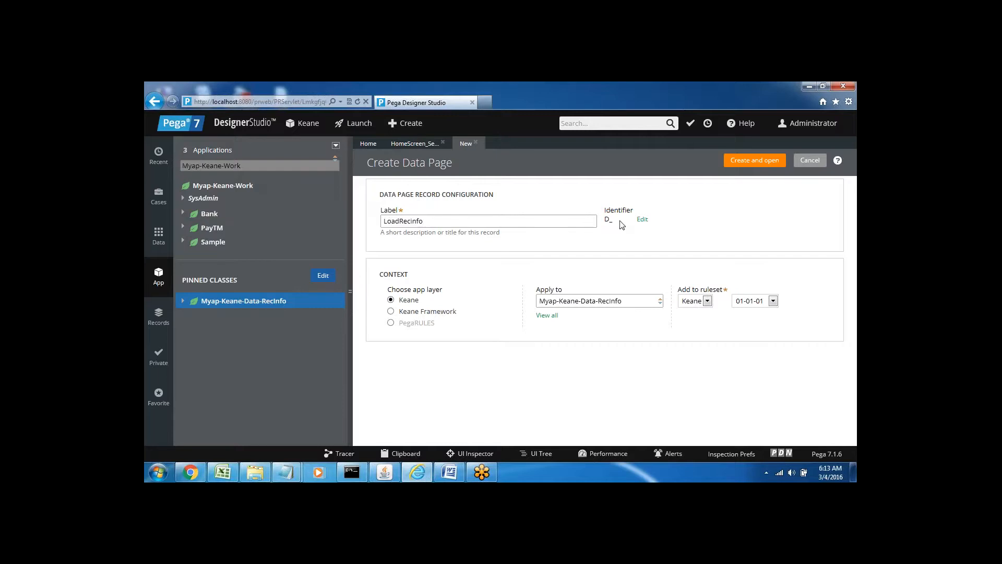
# Generate the data page's identifier from its label, check it, and create and open the record
pyautogui.press('Tab')
pyautogui.doubleClick(607, 218)
pyautogui.click(630, 233)
pyautogui.doubleClick(607, 218)
pyautogui.moveTo(605, 217); pyautogui.dragTo(614, 217)
pyautogui.click(635, 223)
pyautogui.doubleClick(629, 218)
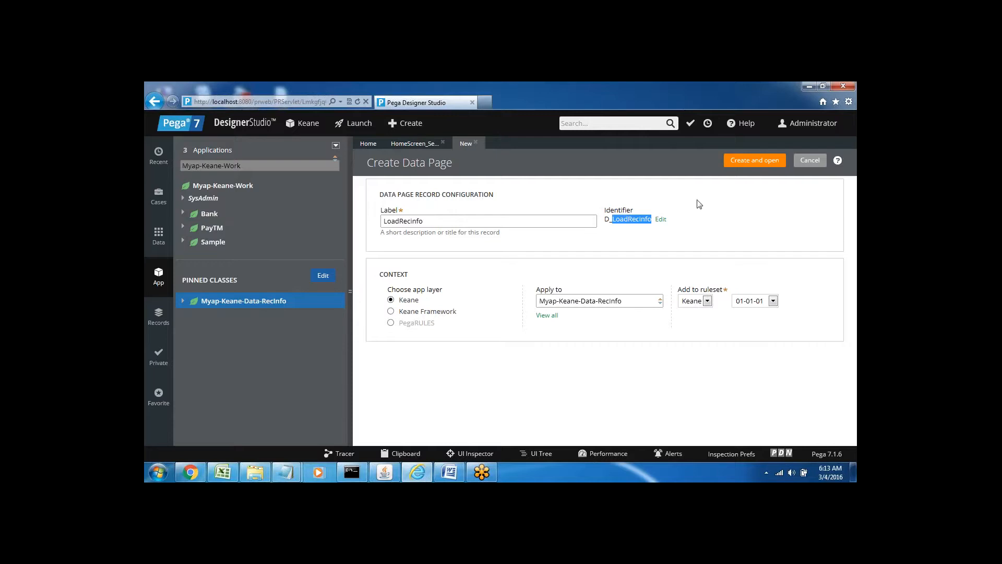
pyautogui.click(750, 164)
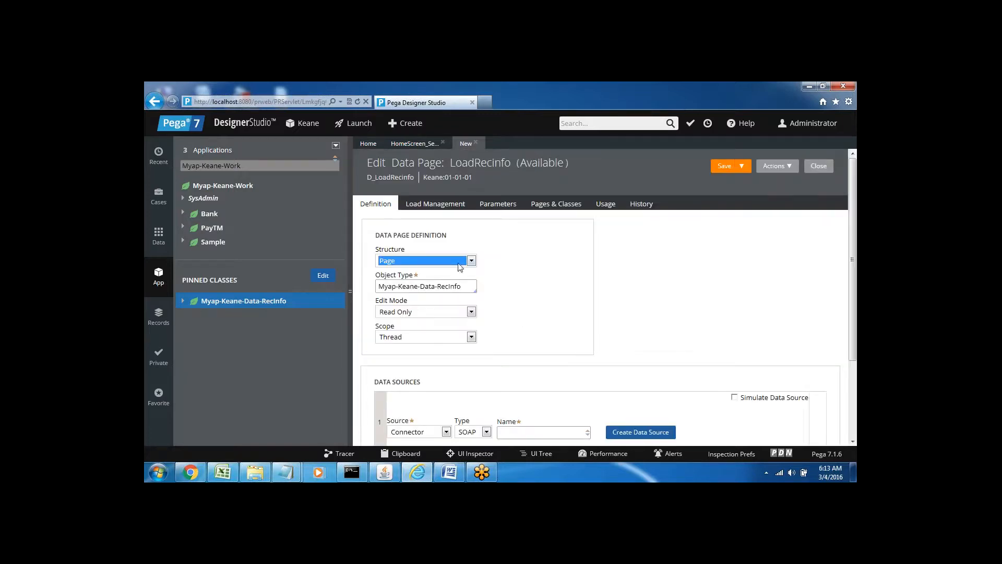
# Set the data page's structure to List and its data source to Load Activity
pyautogui.click(402, 261)
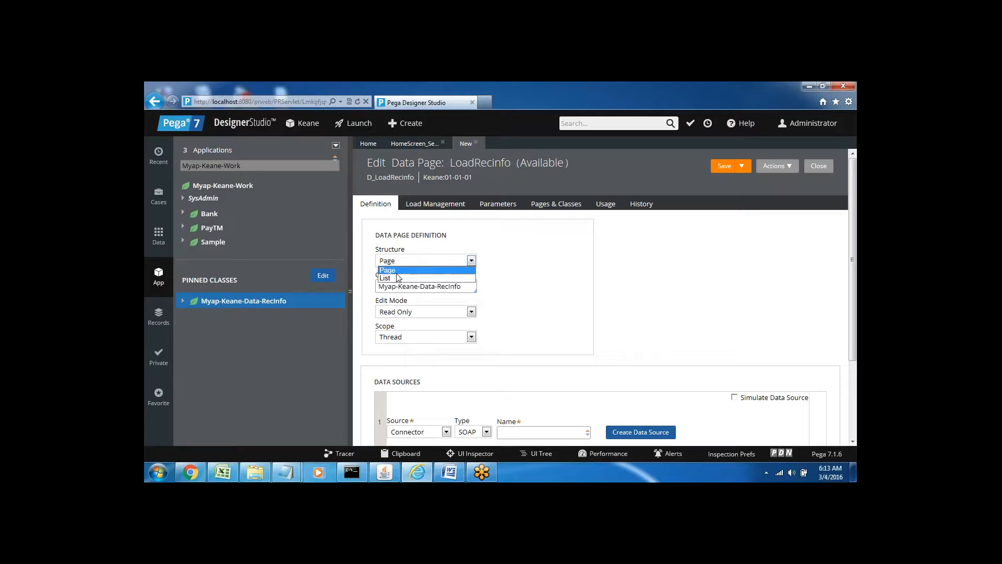
pyautogui.click(390, 278)
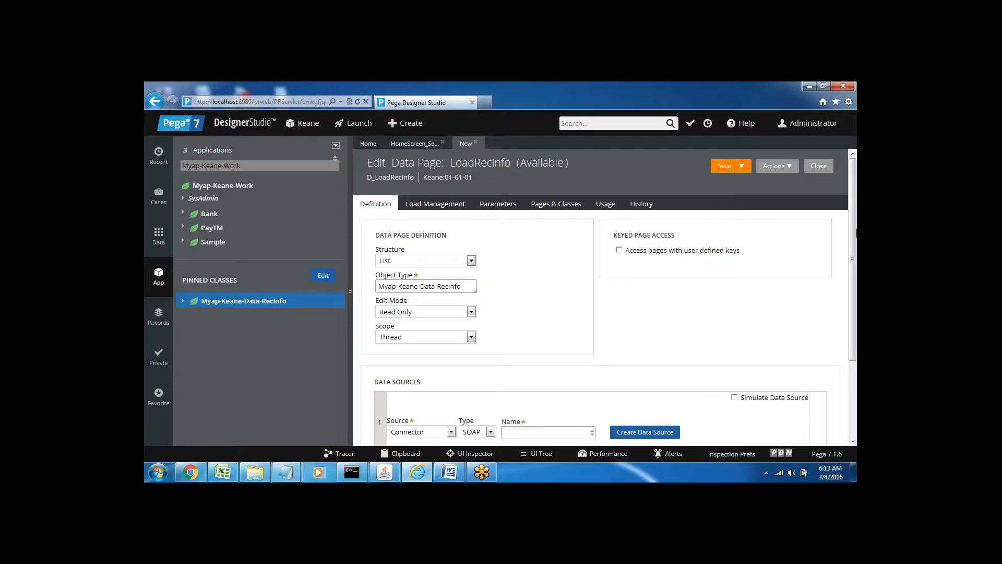
pyautogui.scroll(-3, 853, 233)
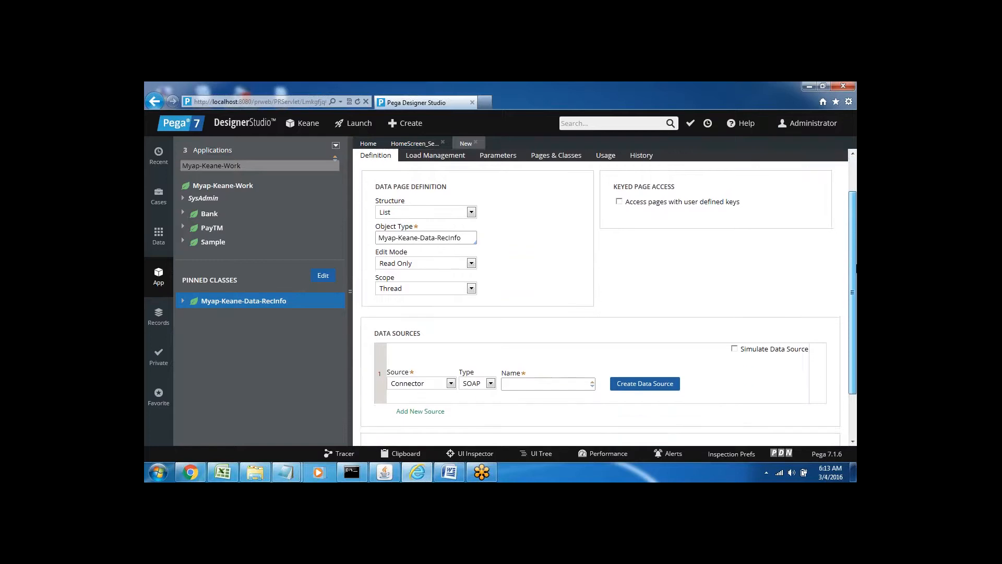
pyautogui.moveTo(856, 289); pyautogui.dragTo(856, 297)
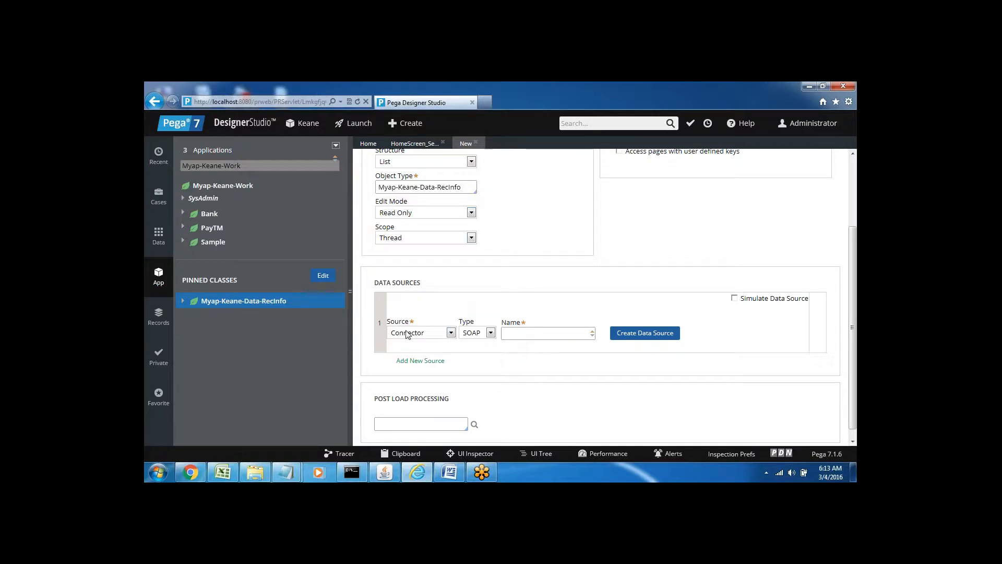
pyautogui.click(451, 332)
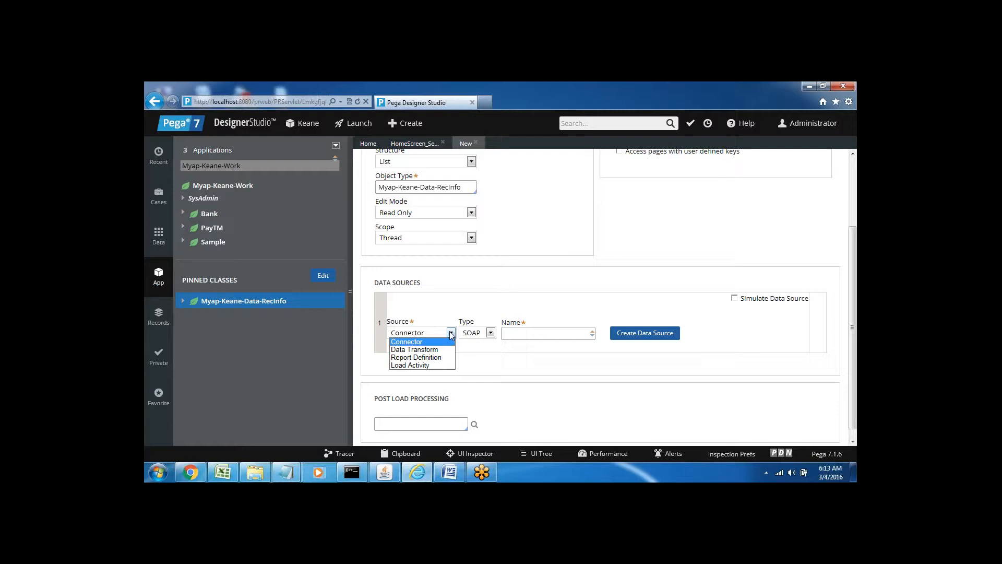
pyautogui.click(421, 365)
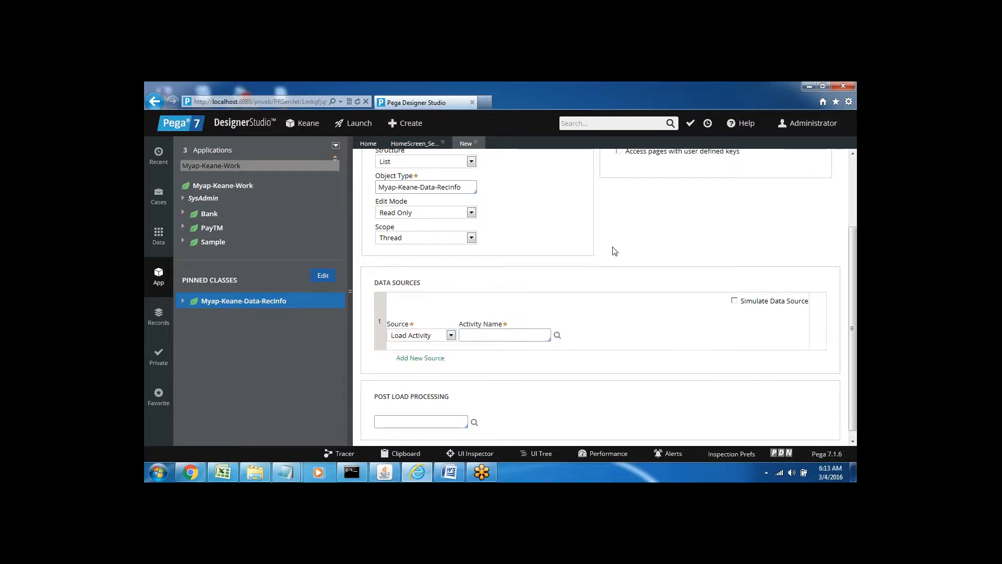
# Check the Word notes for the class required by the load activity and return to Pega Designer Studio
pyautogui.click(471, 334)
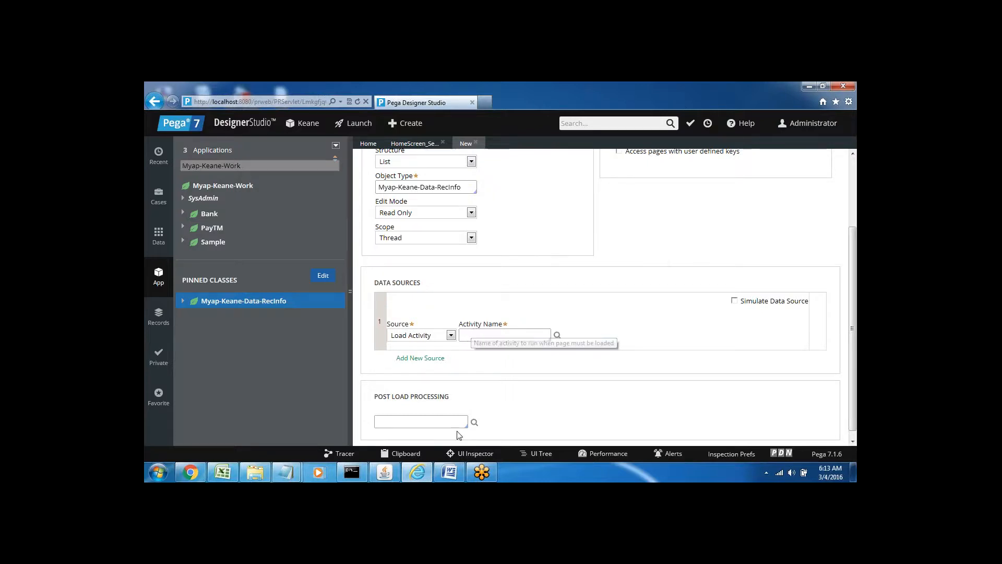
pyautogui.click(449, 476)
pyautogui.click(398, 373)
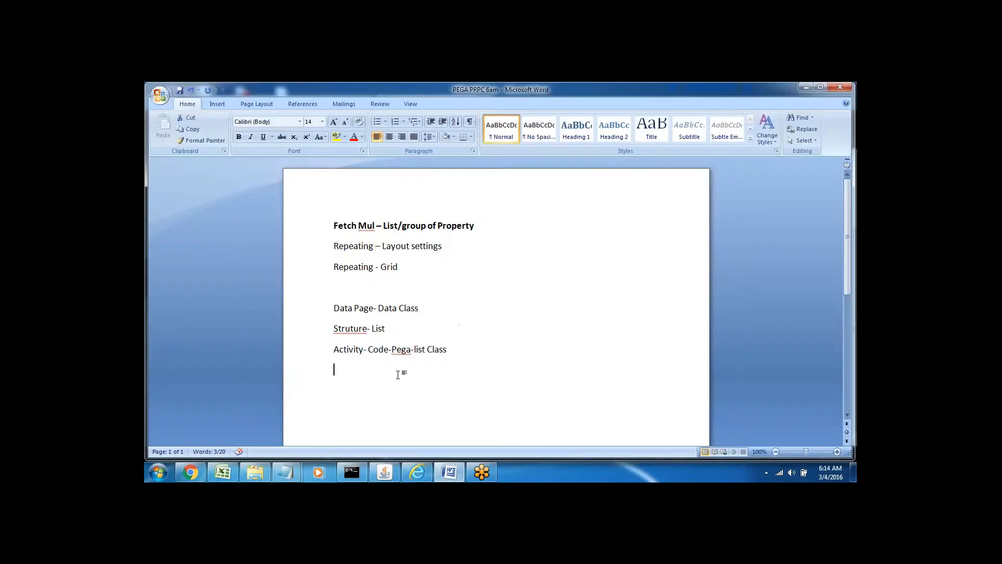
pyautogui.doubleClick(340, 346)
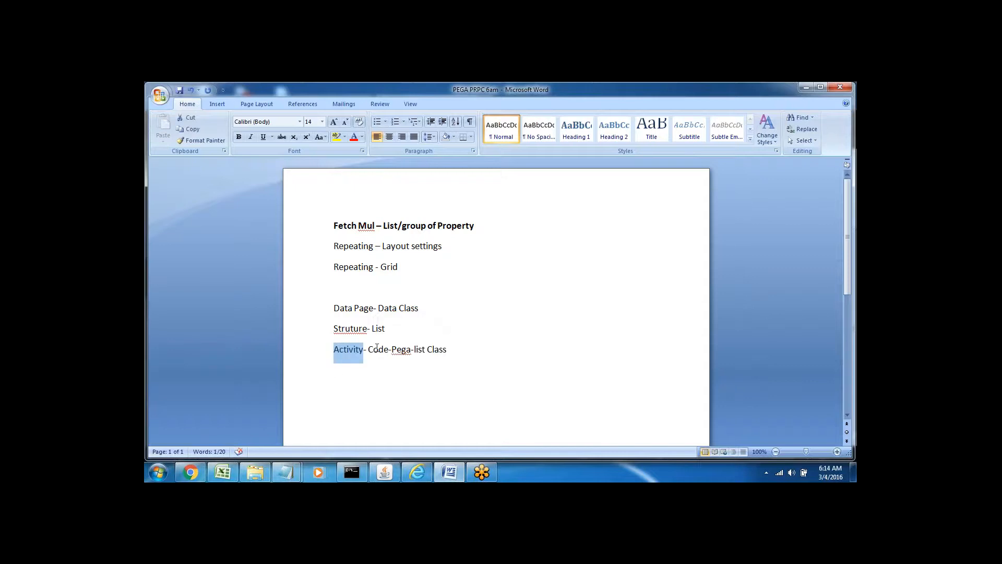
pyautogui.click(449, 476)
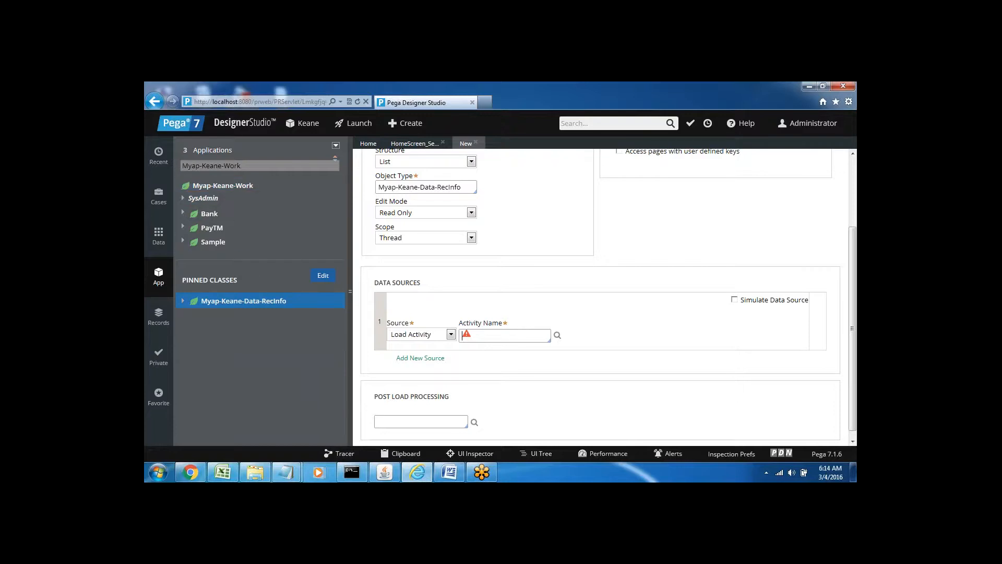
# Find the Code-Pega-List class and load it in the App Explorer in place of Myap-Keane-Work
pyautogui.click(245, 165)
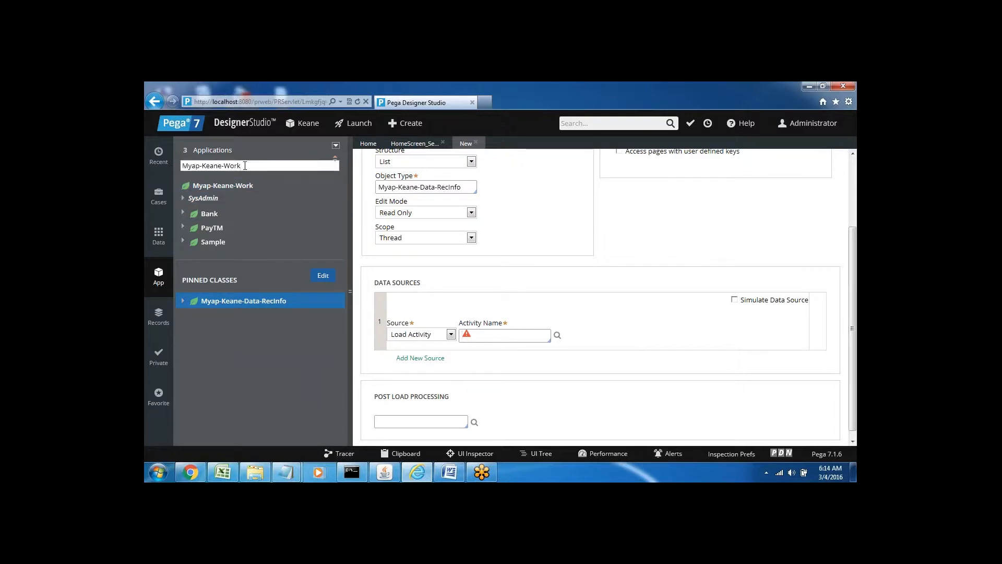
pyautogui.click(157, 282)
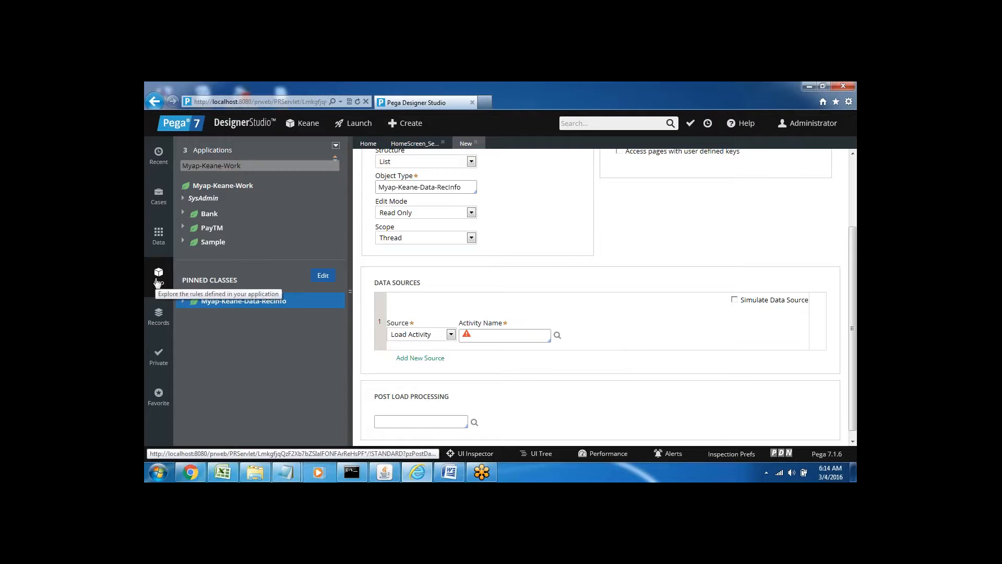
pyautogui.click(244, 166)
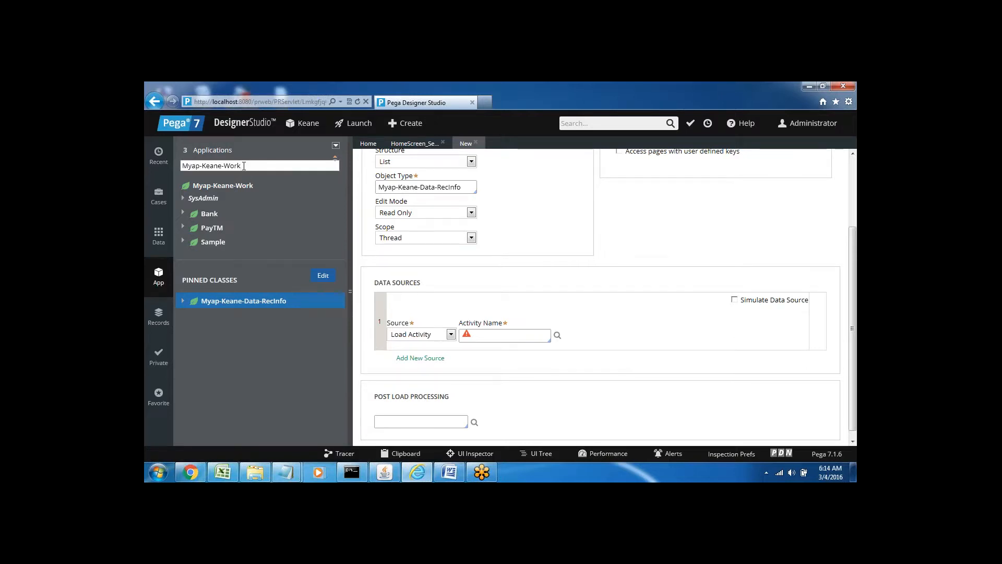
pyautogui.press('BackSpace')
pyautogui.press('BackSpace')
pyautogui.press('BackSpace')
pyautogui.press('BackSpace')
pyautogui.press('BackSpace')
pyautogui.press('BackSpace')
pyautogui.press('BackSpace')
pyautogui.press('BackSpace')
pyautogui.press('BackSpace')
pyautogui.press('BackSpace')
pyautogui.press('BackSpace')
pyautogui.press('BackSpace')
pyautogui.press('BackSpace')
pyautogui.press('BackSpace')
pyautogui.write('code-pega-list')
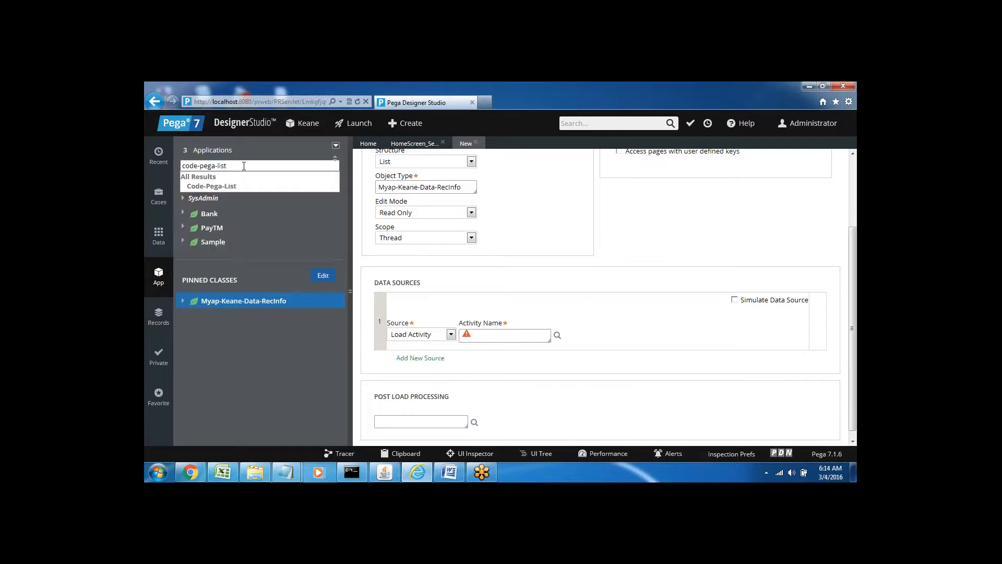
pyautogui.press('Down')
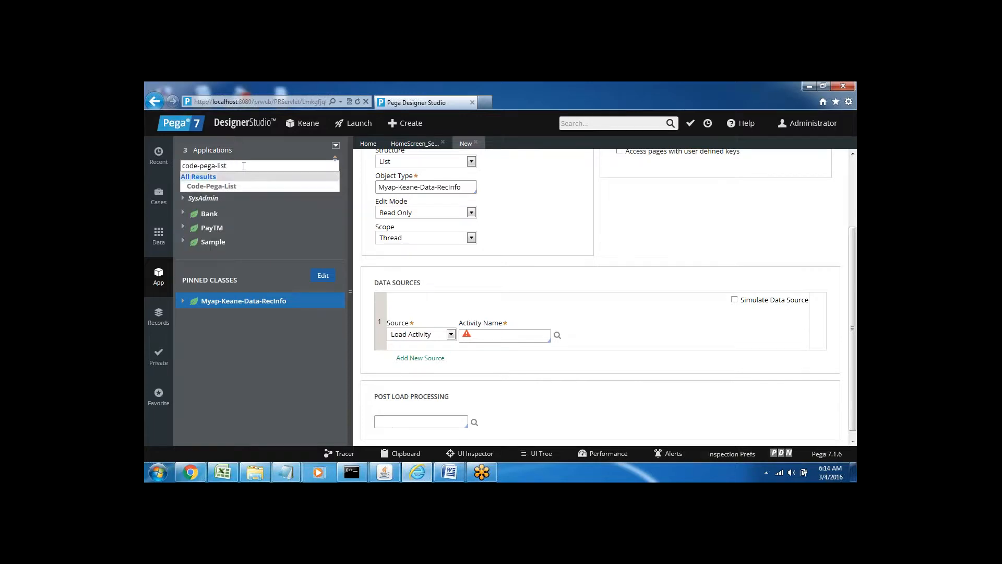
pyautogui.click(223, 187)
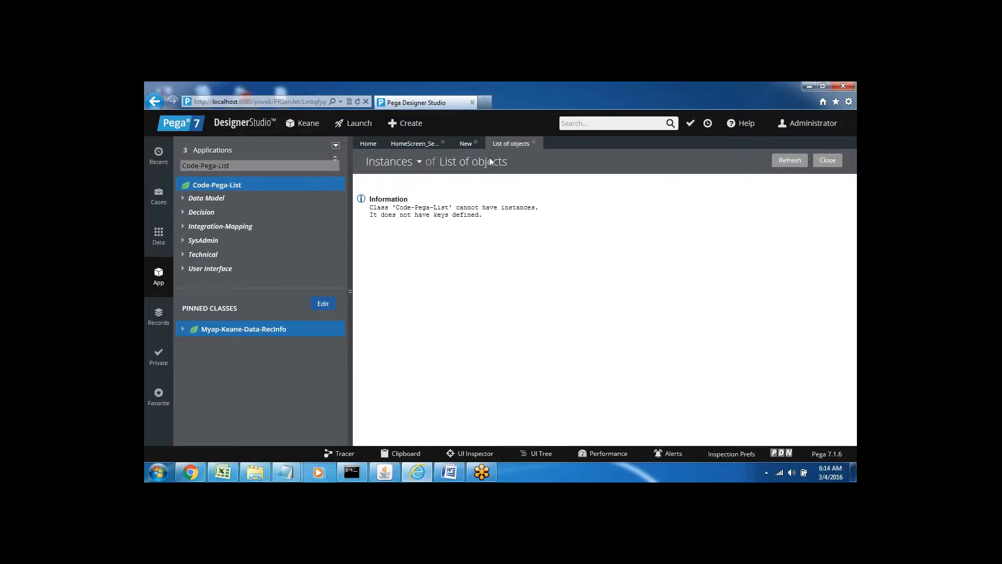
# Close the class's list of instances and pin Code-Pega-List in the App Explorer
pyautogui.click(533, 143)
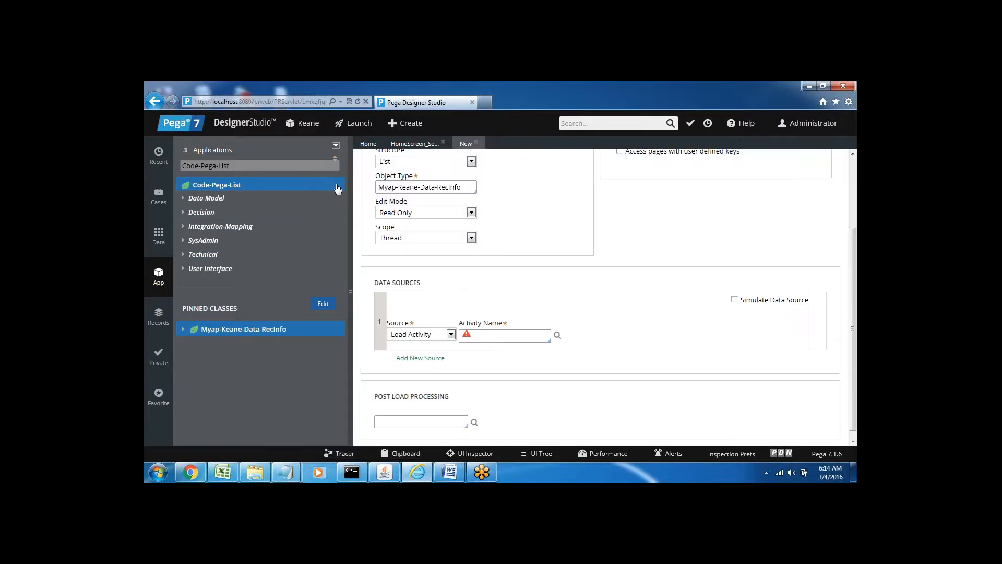
pyautogui.click(247, 167)
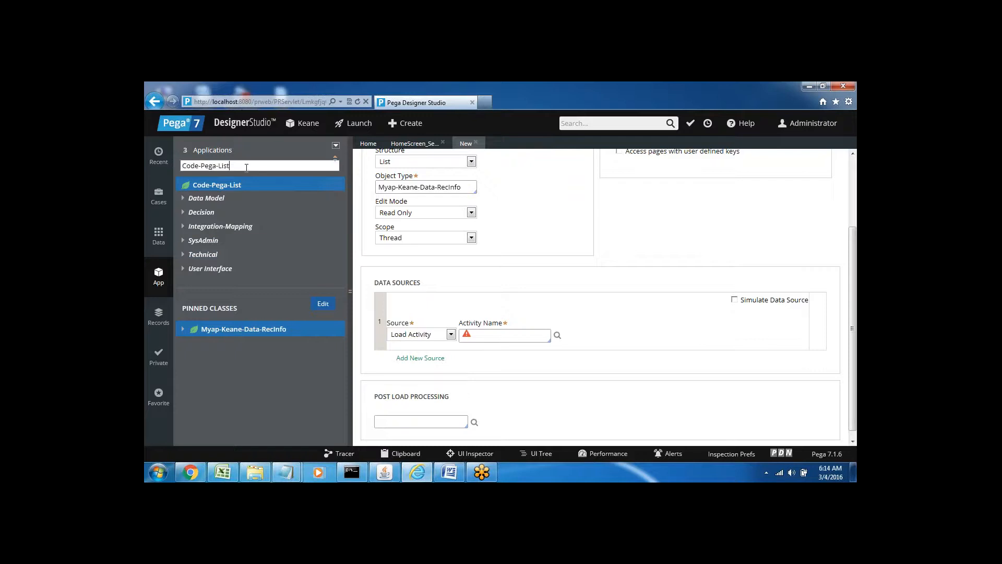
pyautogui.click(335, 188)
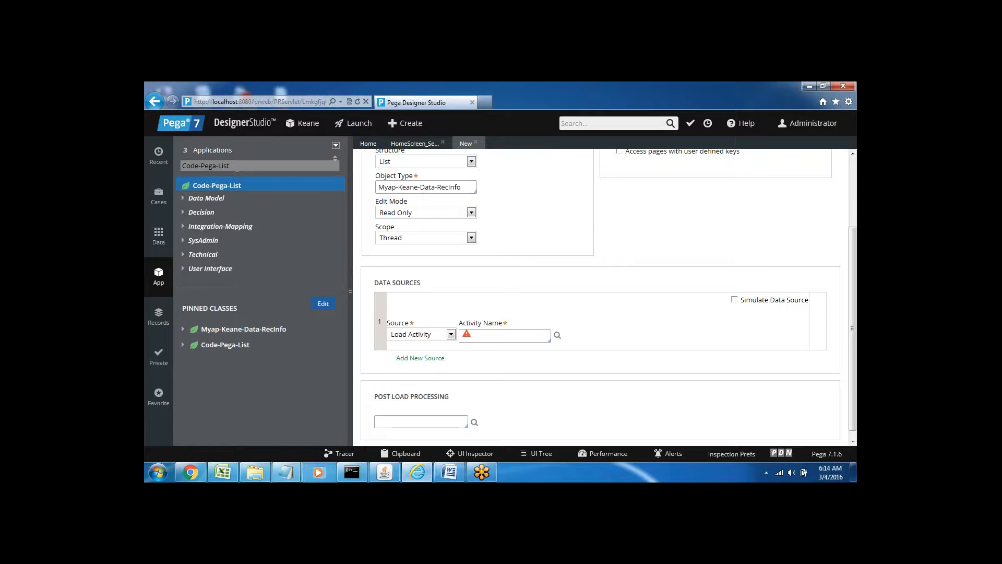
# Search the App Explorer for "kea" and set its class back to Myap-Keane-Work
pyautogui.click(240, 168)
pyautogui.press('BackSpace')
pyautogui.press('BackSpace')
pyautogui.press('BackSpace')
pyautogui.press('BackSpace')
pyautogui.press('BackSpace')
pyautogui.press('BackSpace')
pyautogui.press('BackSpace')
pyautogui.press('BackSpace')
pyautogui.press('BackSpace')
pyautogui.press('BackSpace')
pyautogui.press('BackSpace')
pyautogui.press('BackSpace')
pyautogui.press('BackSpace')
pyautogui.press('BackSpace')
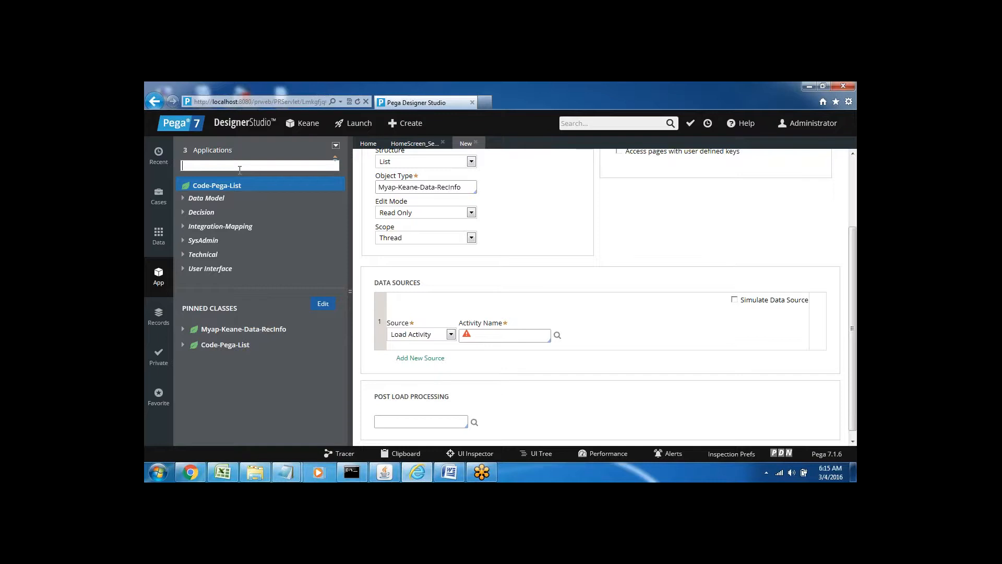
pyautogui.write('kea')
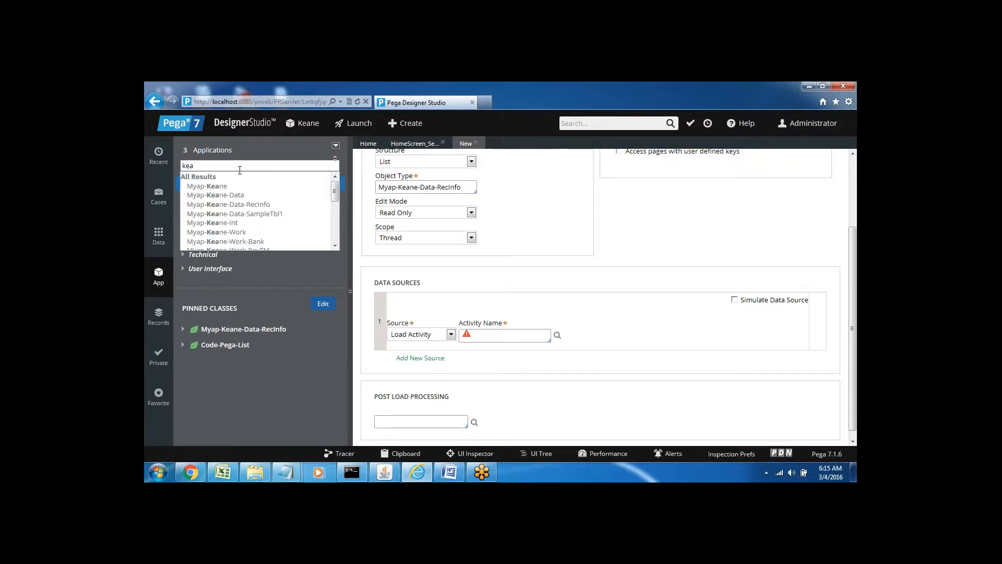
pyautogui.click(240, 231)
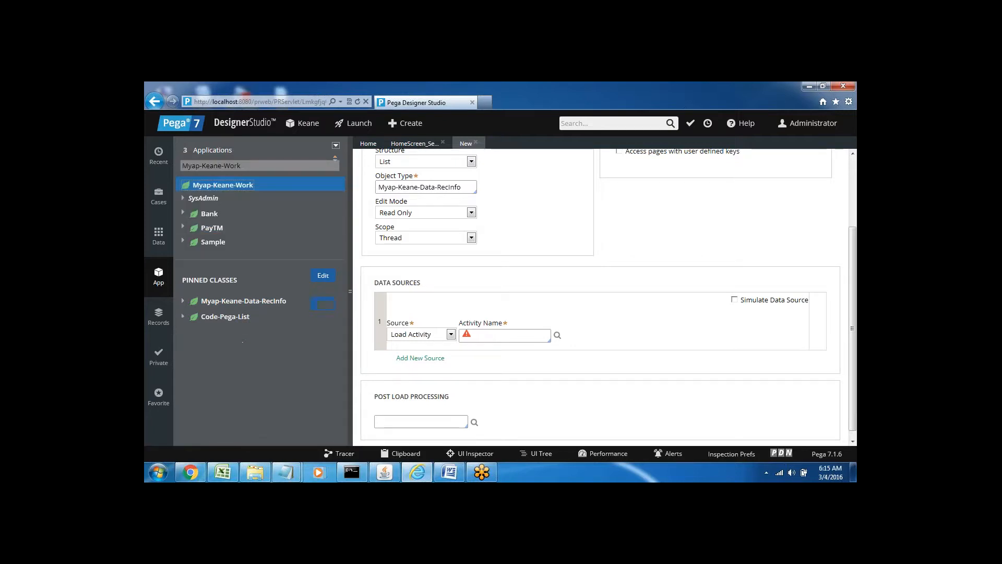
pyautogui.rightClick(220, 320)
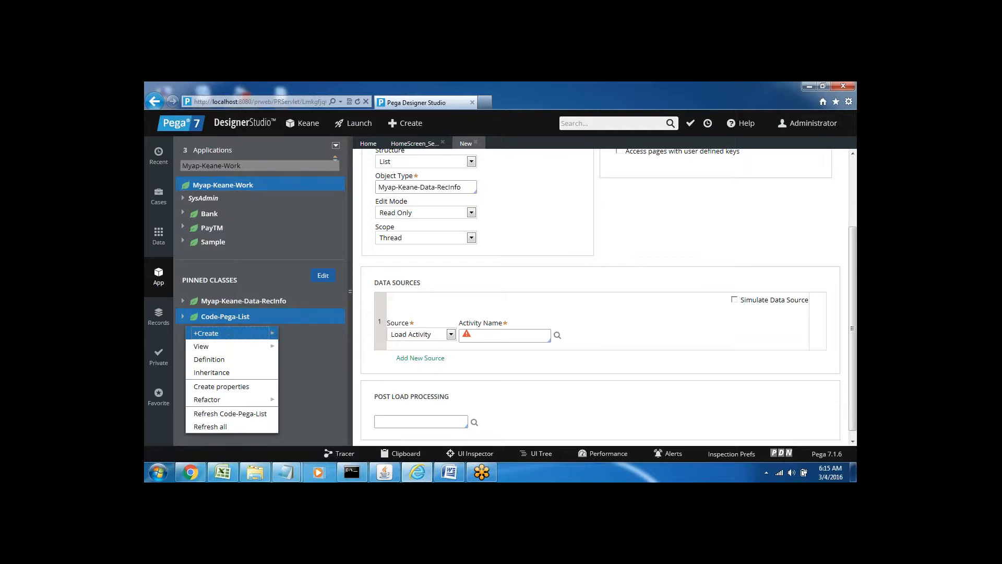
pyautogui.moveTo(233, 337)
pyautogui.moveTo(310, 327)
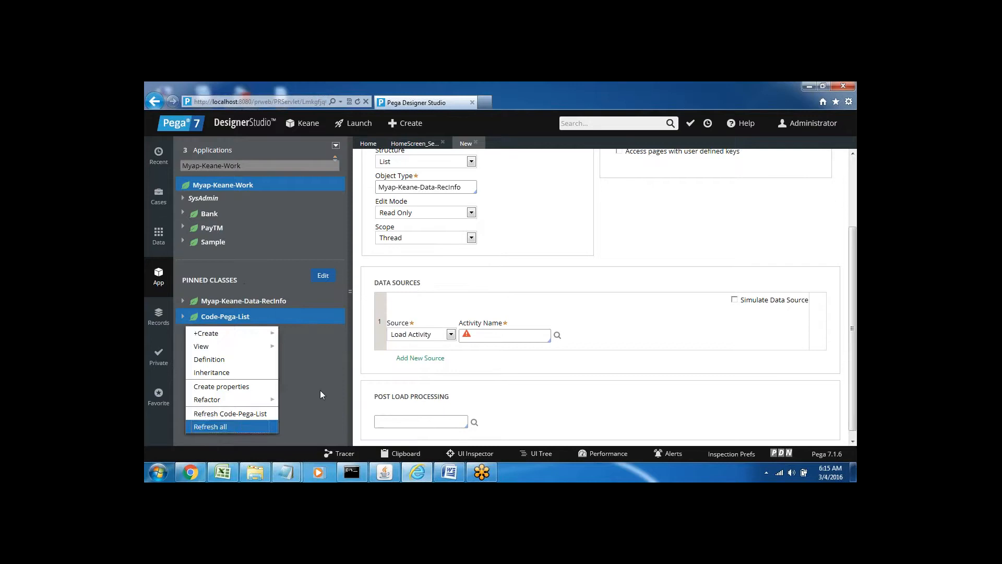
pyautogui.click(320, 390)
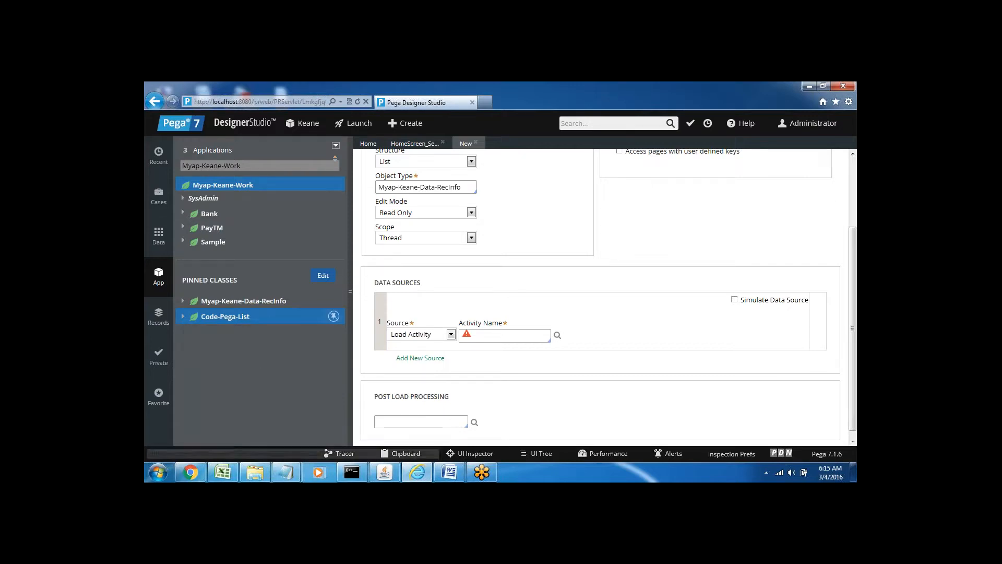
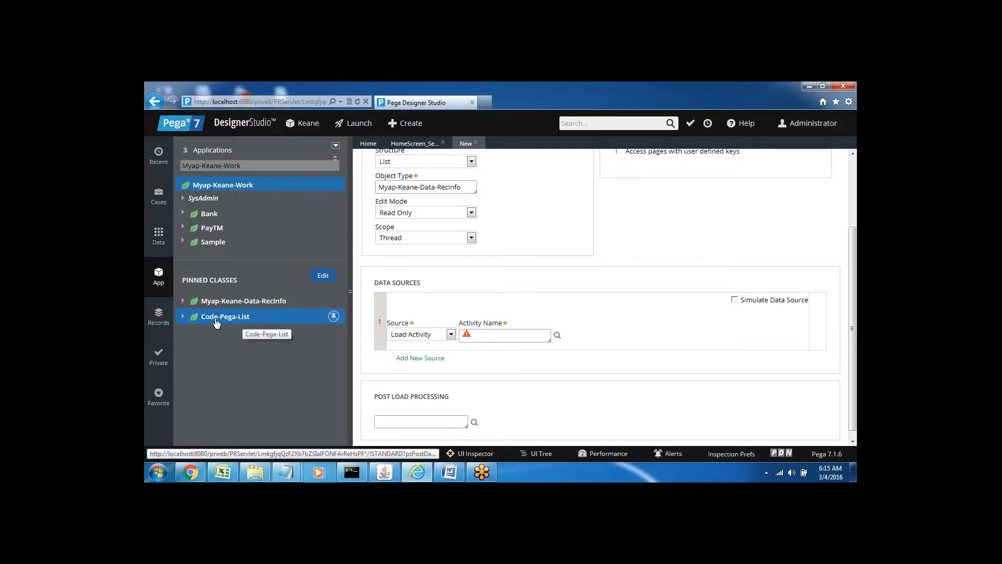
# Create an activity labelled Load_Rec_Act in the pinned Code-Pega-List class, in ruleset Keane 01-01-01, and open it
pyautogui.rightClick(226, 321)
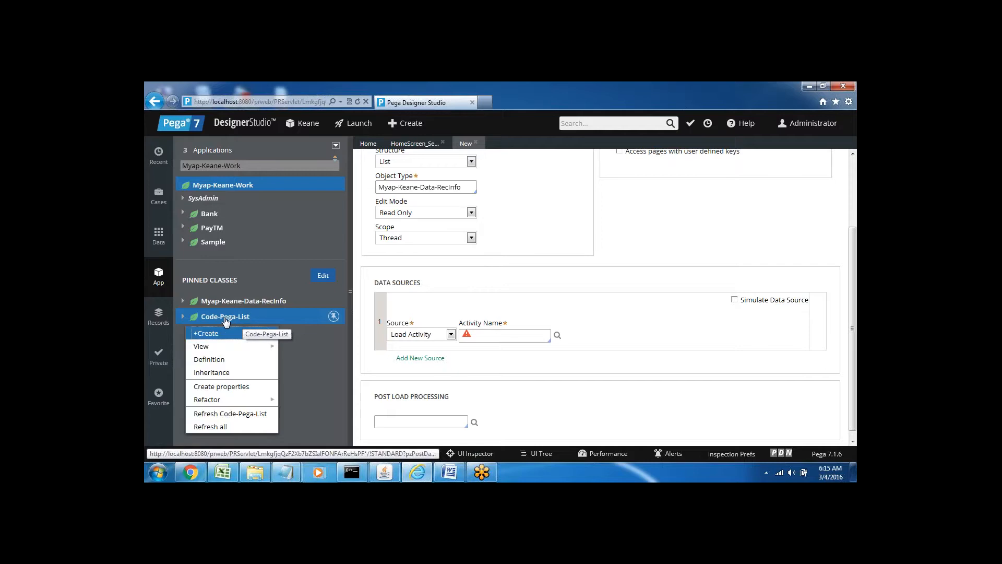
pyautogui.moveTo(241, 336)
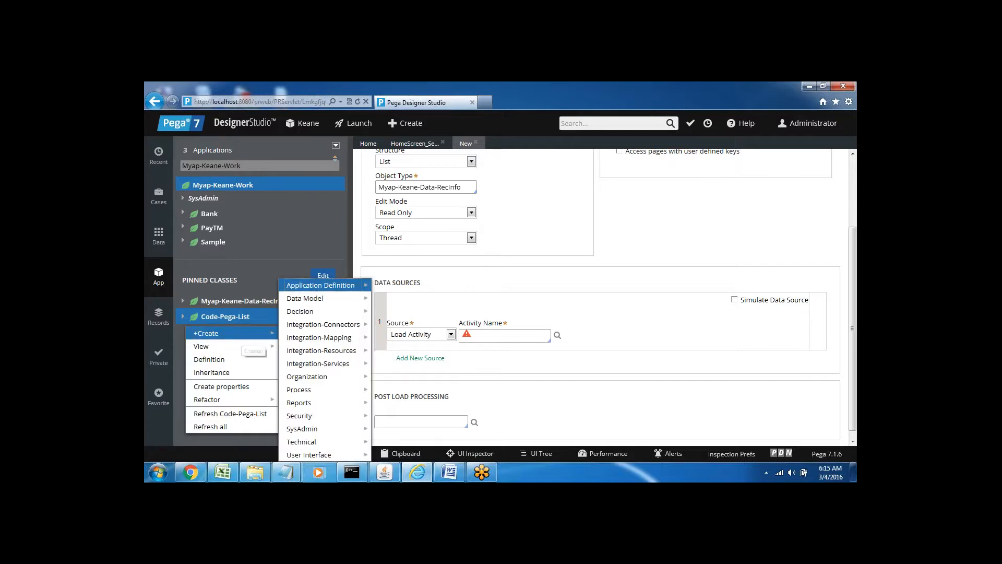
pyautogui.moveTo(308, 441)
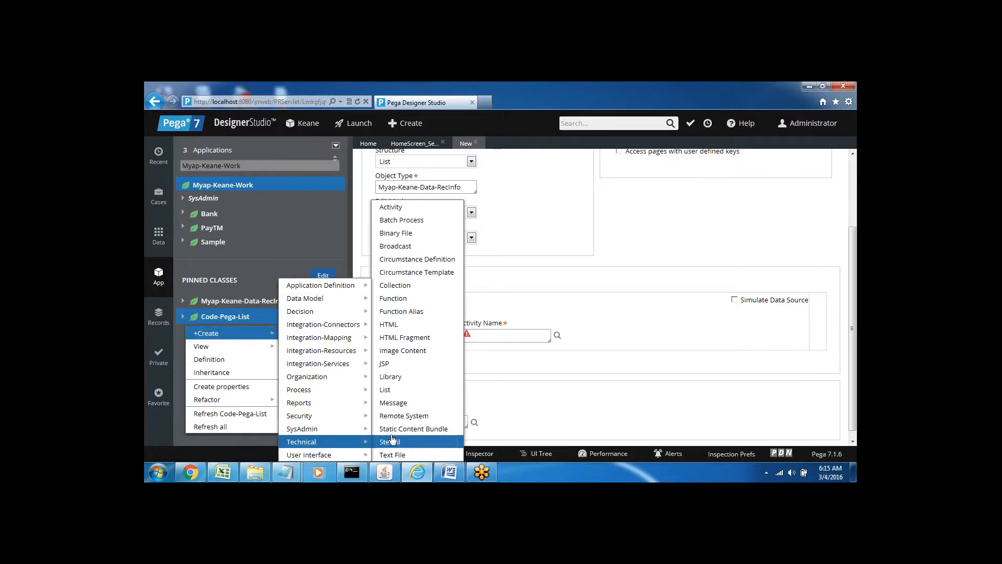
pyautogui.click(407, 209)
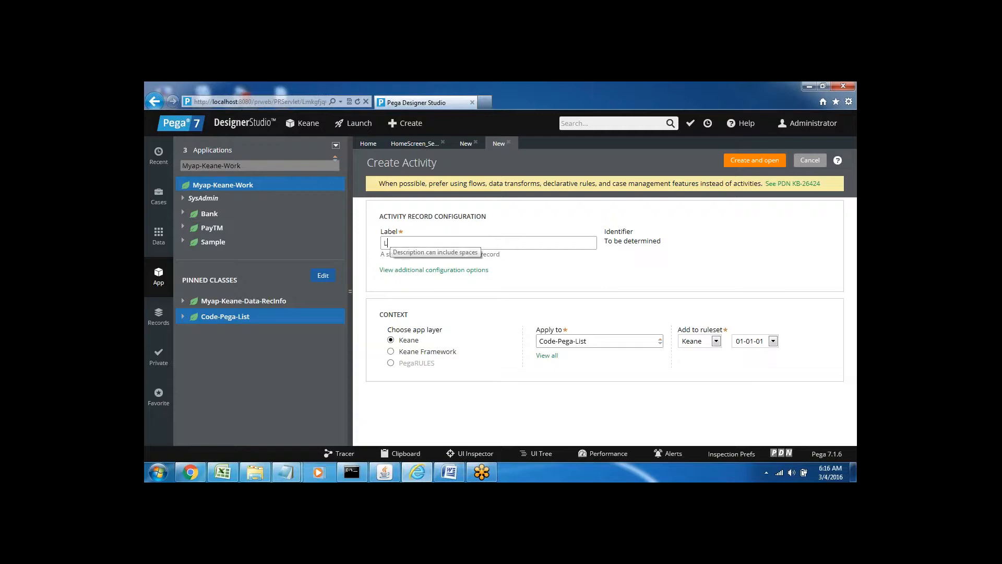
pyautogui.write('Load_Rec')
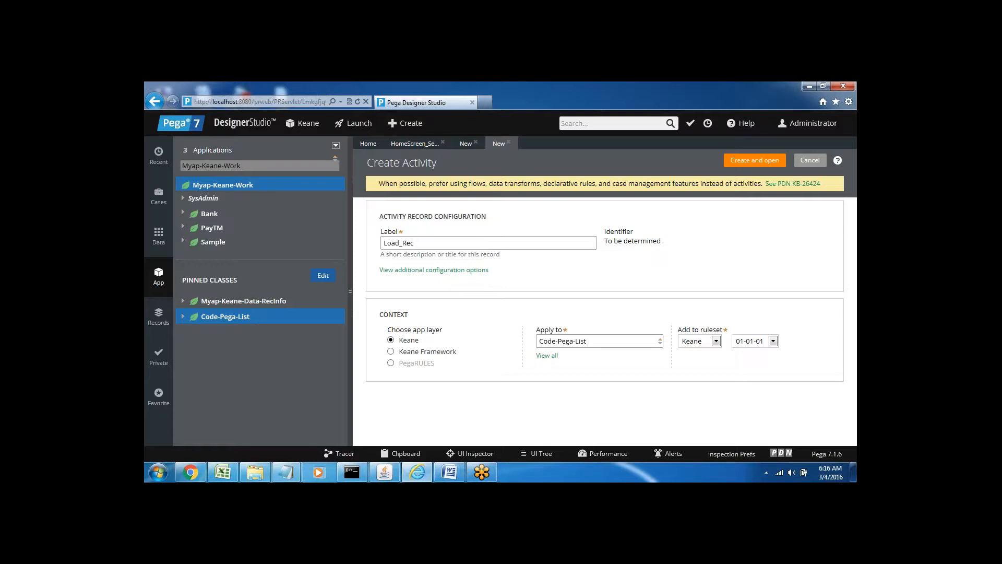
pyautogui.write('_Act')
pyautogui.click(750, 162)
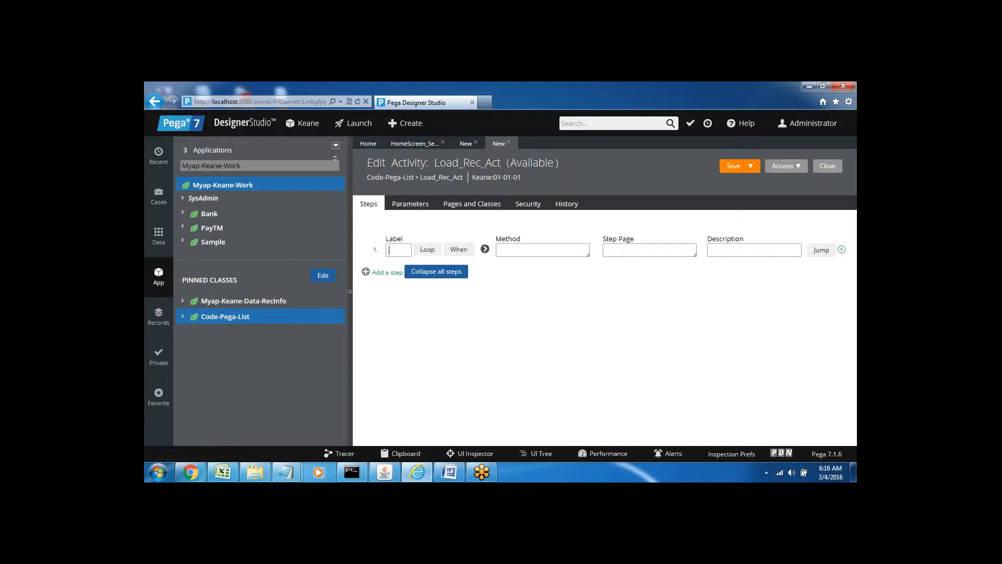
# Set the activity's first step method to Obj-Browse, expand its method parameters and collapse the explorer to widen the form
pyautogui.click(511, 255)
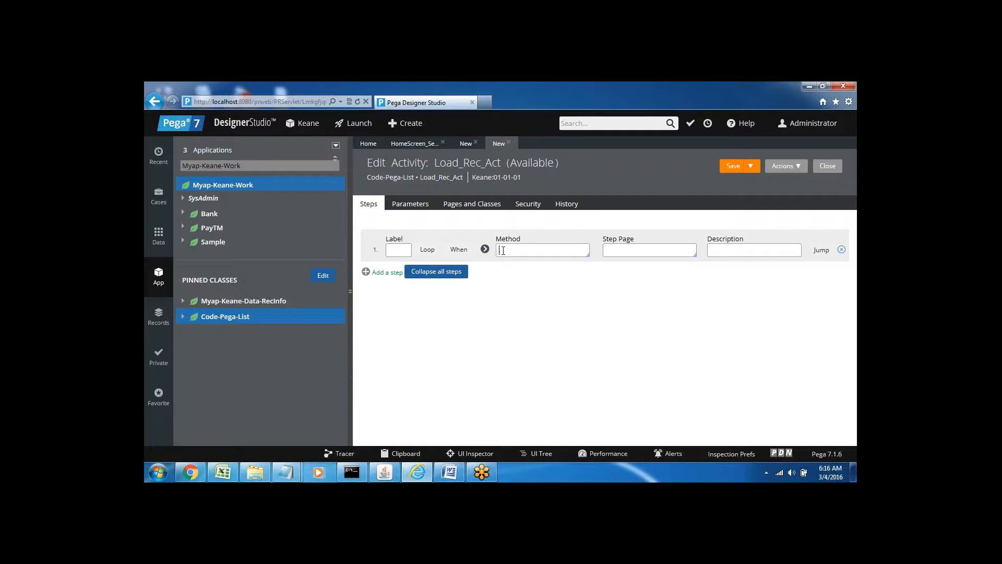
pyautogui.write('obj')
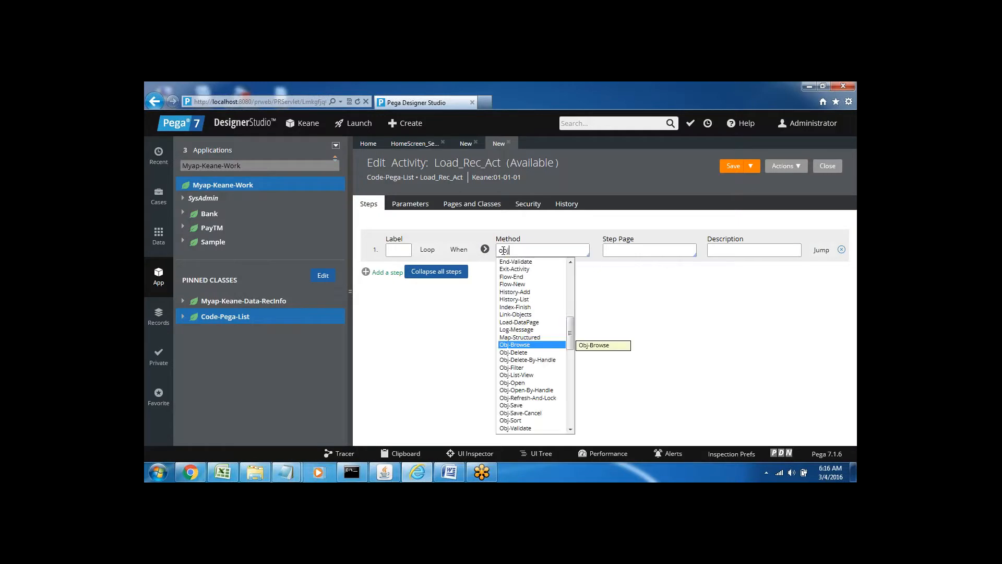
pyautogui.press('Return')
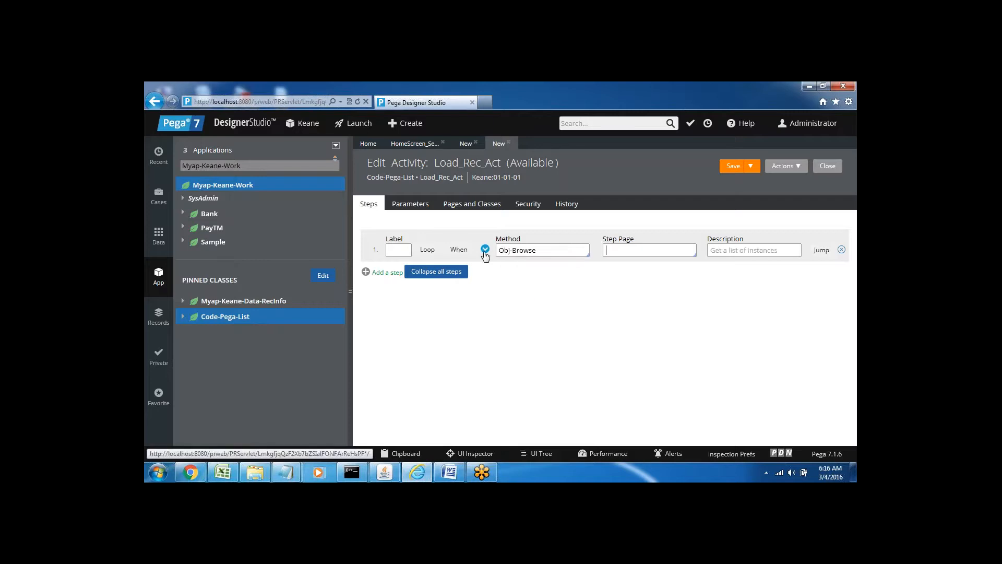
pyautogui.click(484, 250)
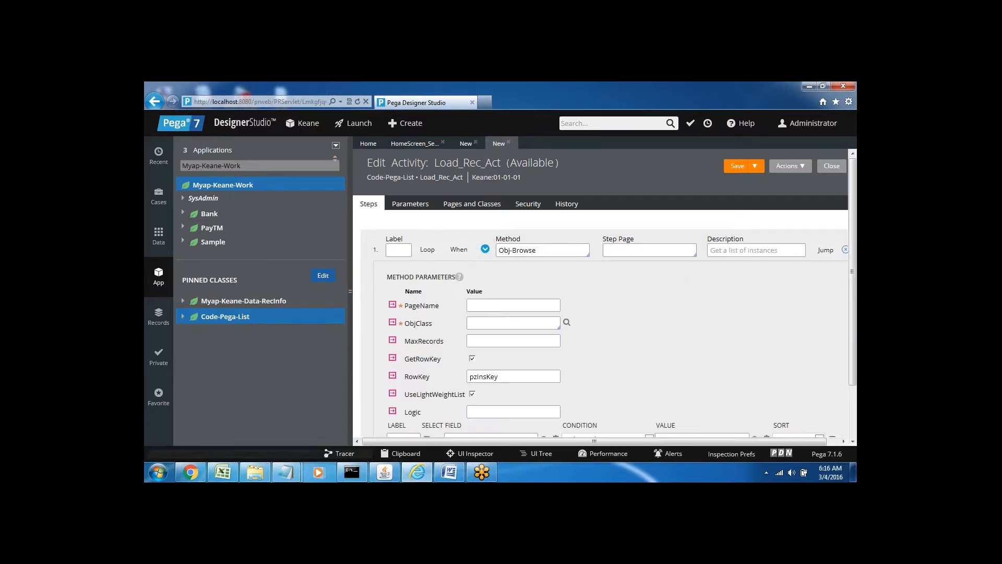
pyautogui.click(351, 292)
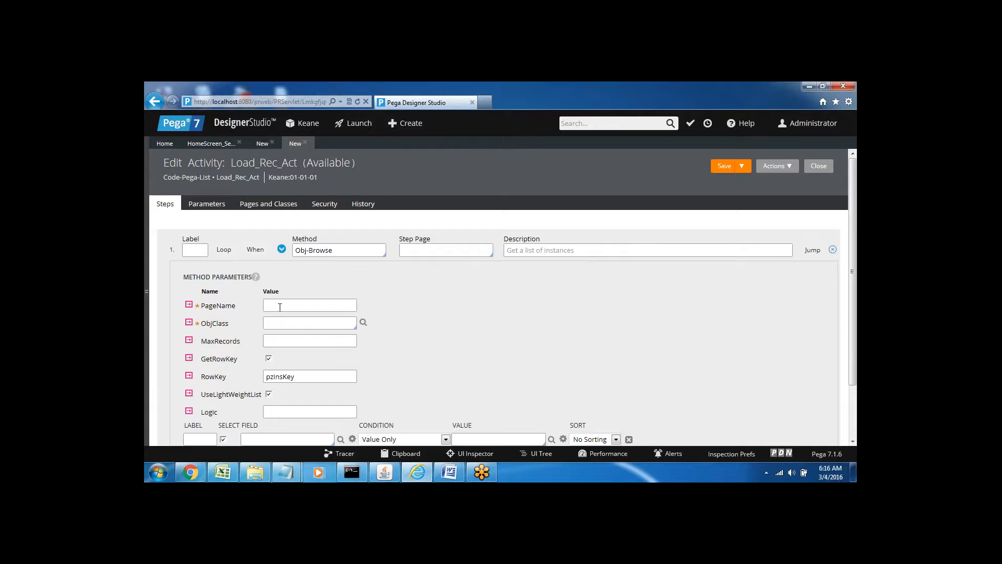
# Copy the identifier D_LoadRecInfo from the data page and paste it as the Obj-Browse step's PageName
pyautogui.click(262, 143)
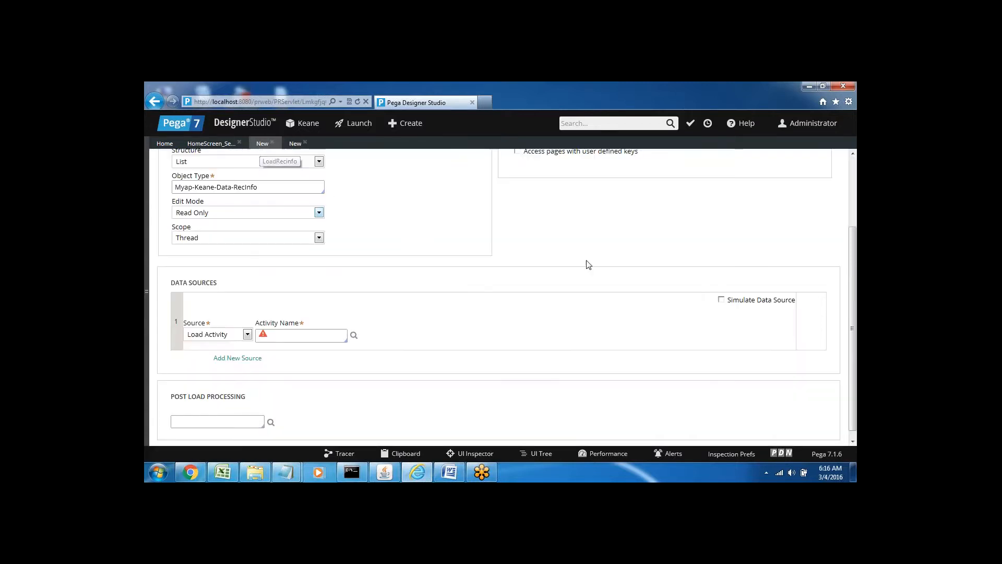
pyautogui.scroll(3, 855, 249)
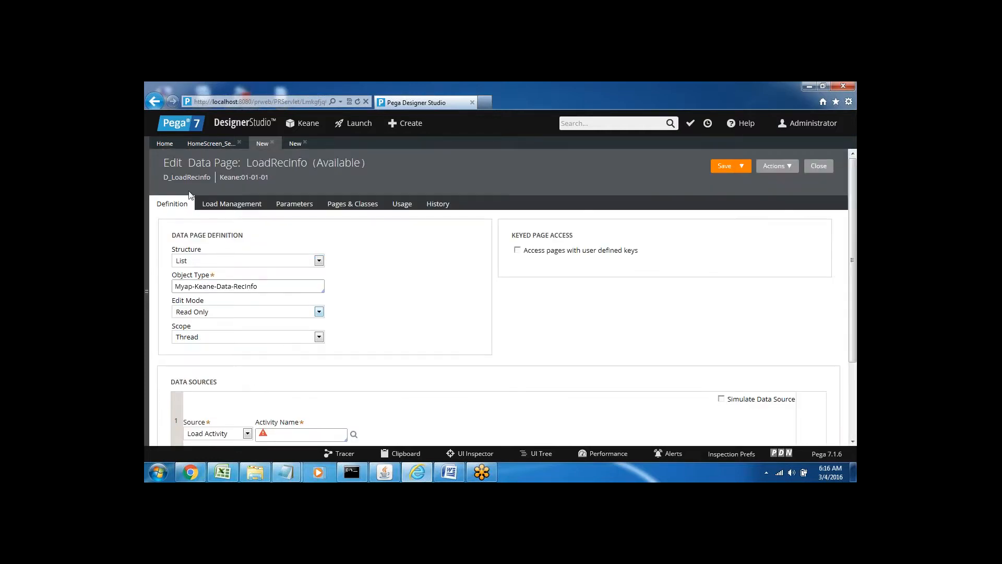
pyautogui.doubleClick(181, 178)
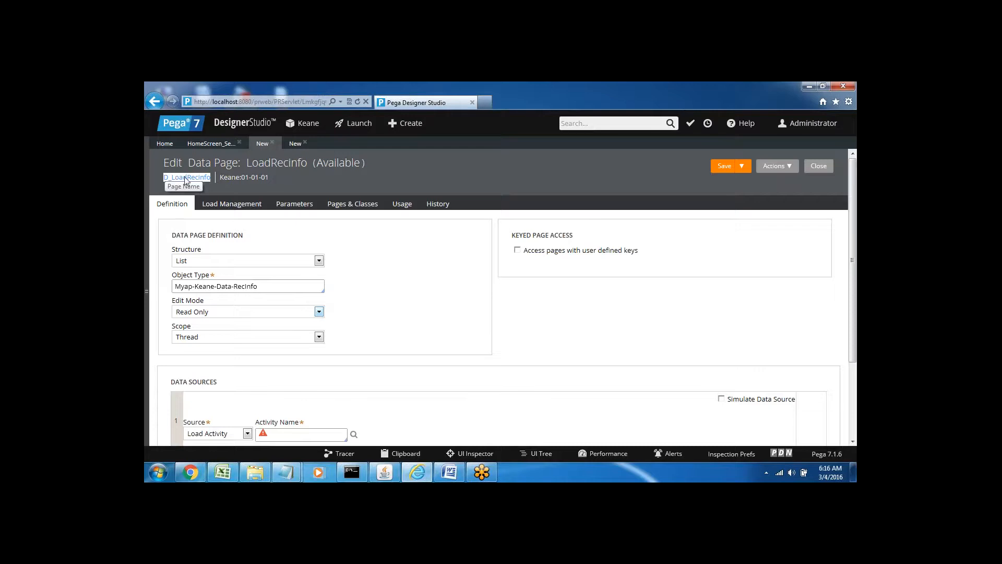
pyautogui.rightClick(186, 180)
pyautogui.click(209, 196)
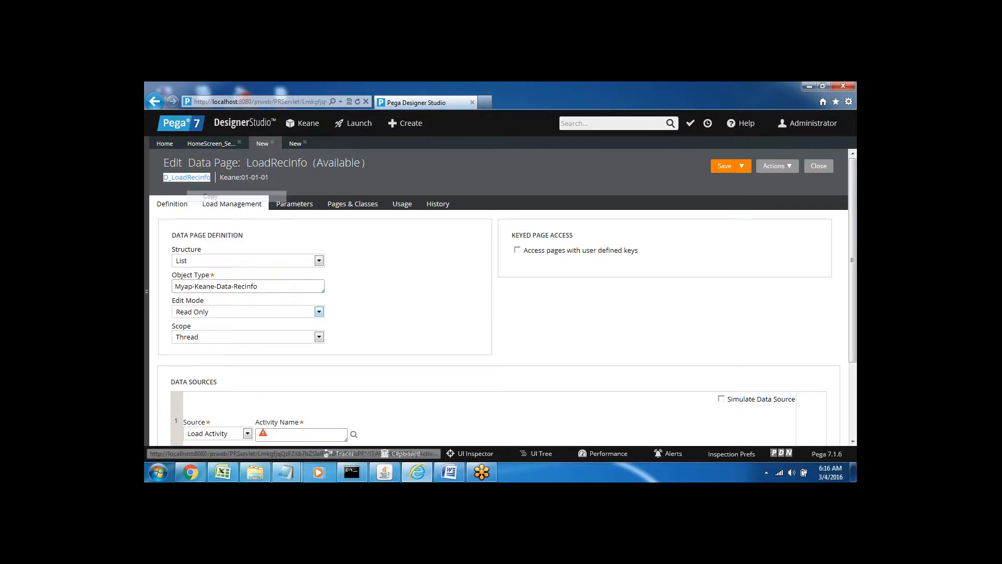
pyautogui.click(296, 143)
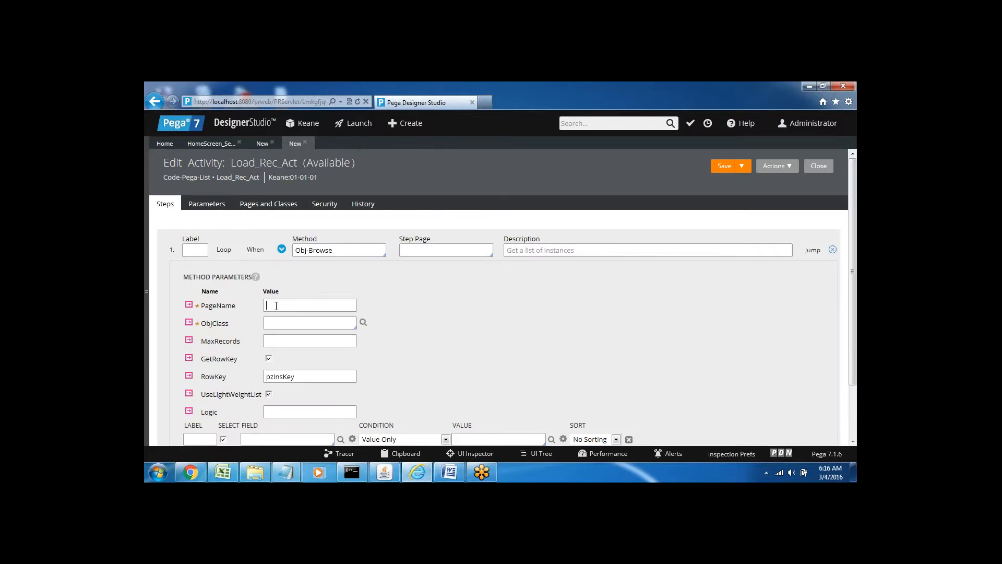
pyautogui.hotkey('ctrl', 'v')
# Set the Obj-Browse step's ObjClass to Myap-Keane-Data-RecInfo
pyautogui.click(278, 322)
pyautogui.write('myap')
pyautogui.press('Down')
pyautogui.press('Down')
pyautogui.press('Down')
pyautogui.press('Down')
pyautogui.press('Down')
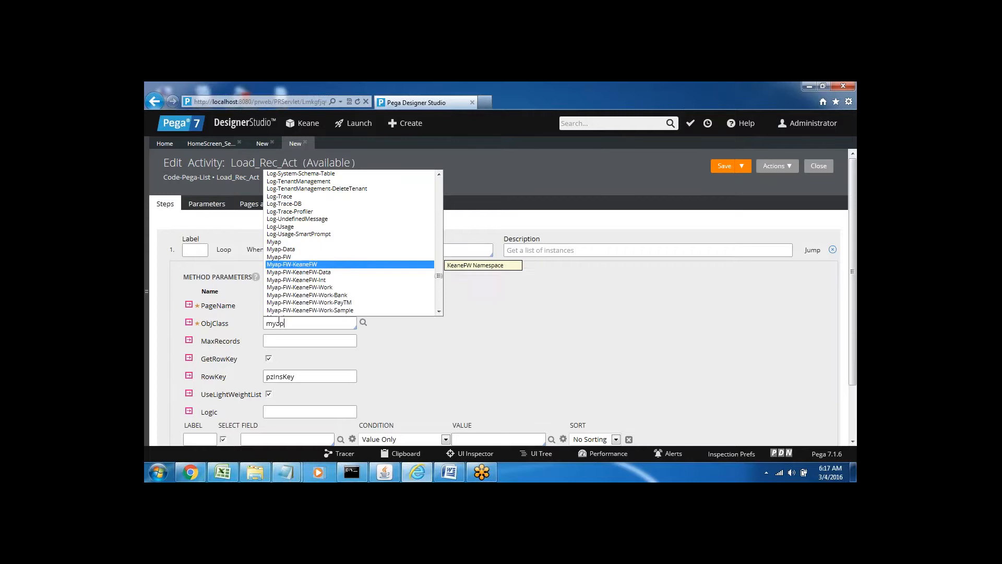
pyautogui.press('Down')
pyautogui.press('Down')
pyautogui.press('Down')
pyautogui.press('Down')
pyautogui.press('Down')
pyautogui.press('Down')
pyautogui.press('Down')
pyautogui.press('Down')
pyautogui.press('Down')
pyautogui.press('Down')
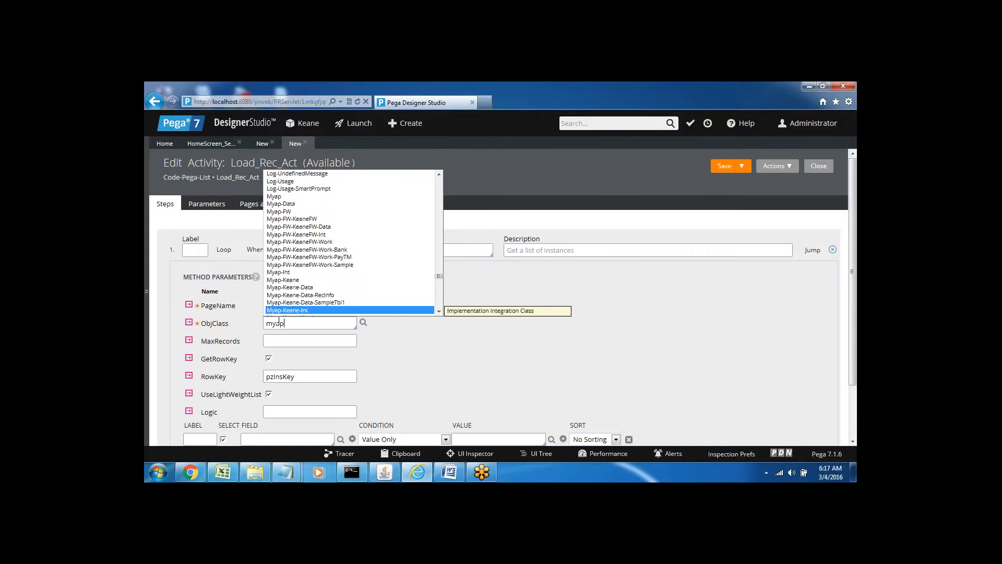
pyautogui.press('Up')
pyautogui.press('Up')
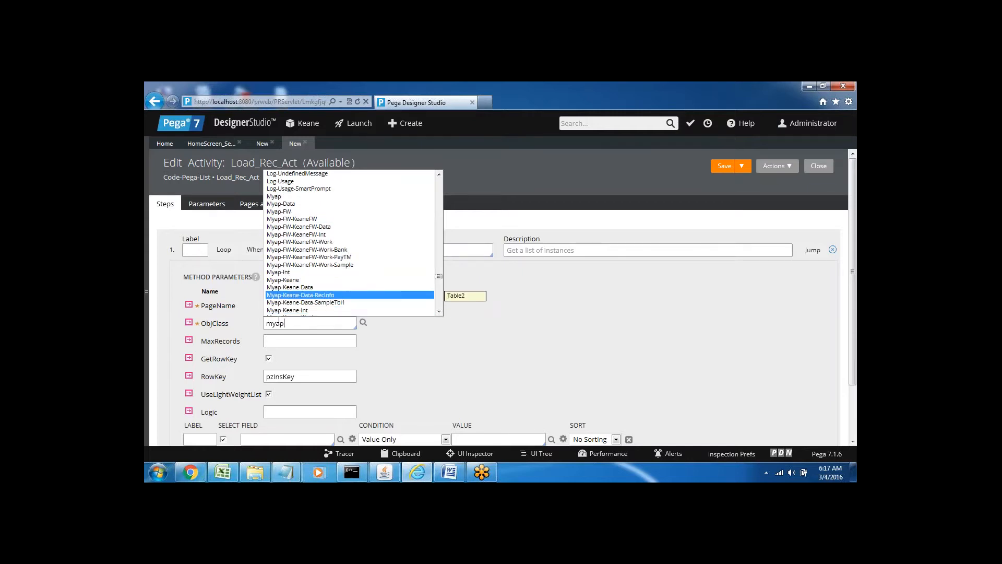
pyautogui.press('Return')
pyautogui.click(283, 339)
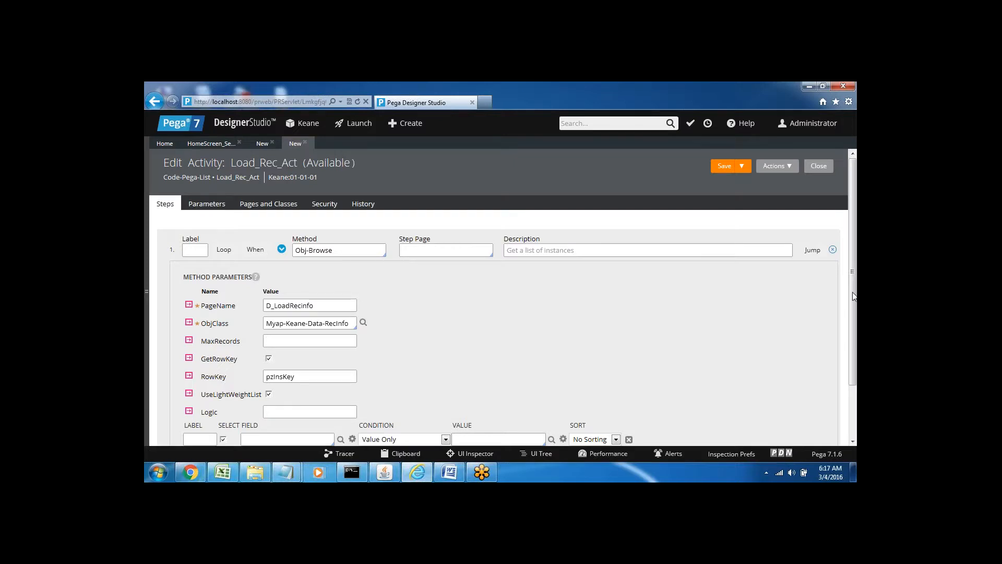
# Set the first selected field of the Obj-Browse step to .NetworkOperator
pyautogui.scroll(-2, 854, 296)
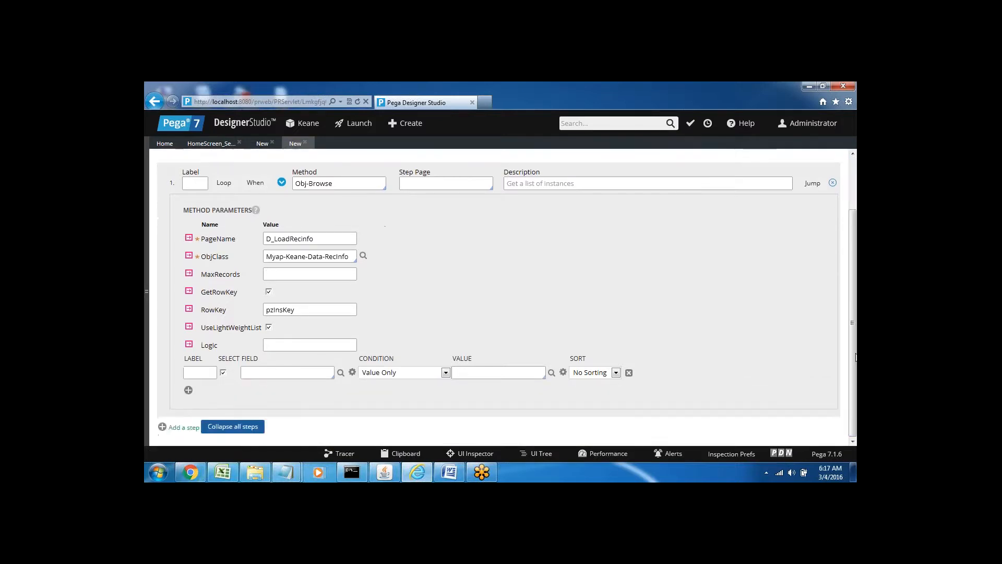
pyautogui.click(257, 370)
pyautogui.write('.')
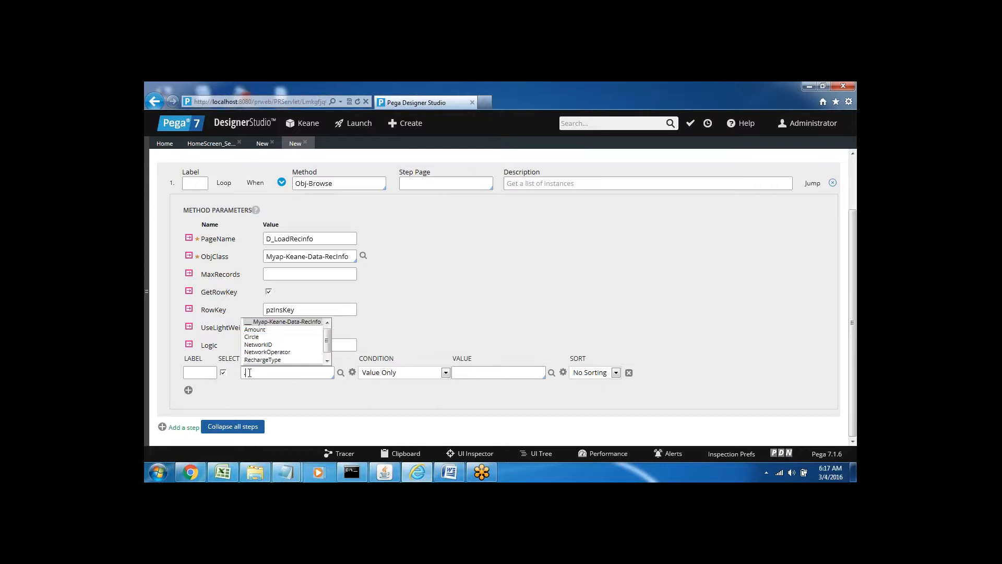
pyautogui.press('Down')
pyautogui.press('Down')
pyautogui.press('Down')
pyautogui.press('Down')
pyautogui.press('Return')
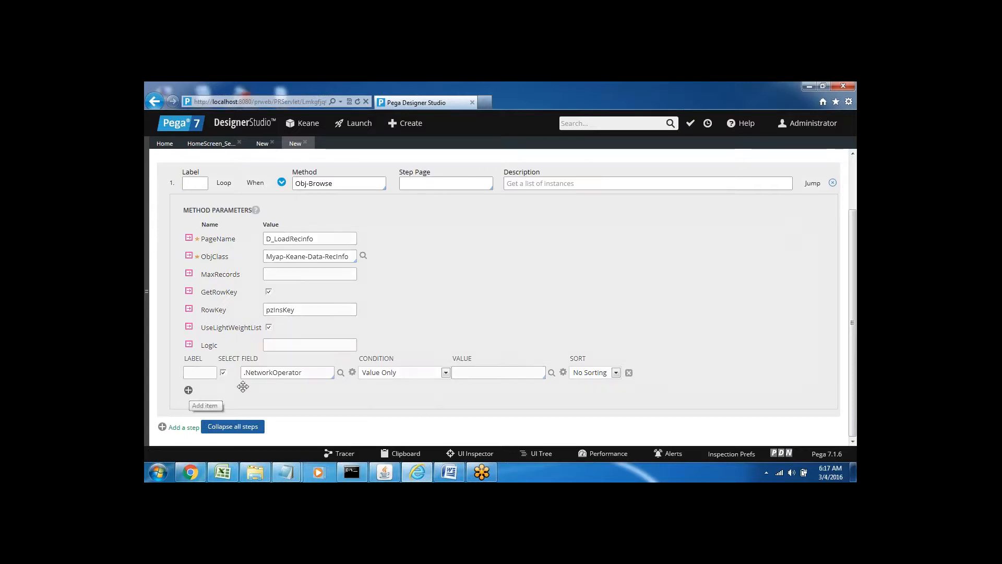
# Add a second field row to the Obj-Browse step and set it to .RechargeType
pyautogui.click(256, 393)
pyautogui.write('.')
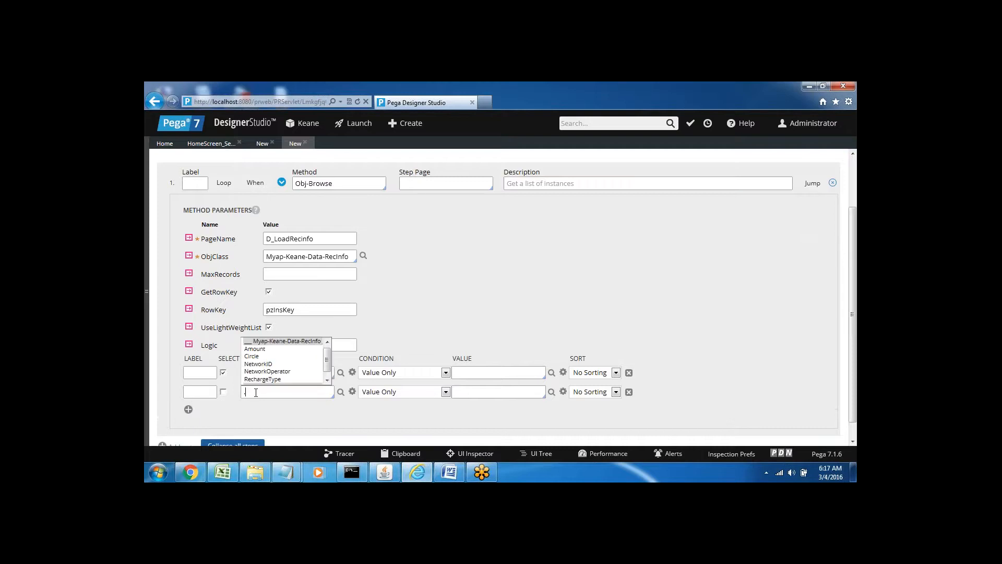
pyautogui.press('Down')
pyautogui.press('Down')
pyautogui.press('Down')
pyautogui.press('Down')
pyautogui.press('Down')
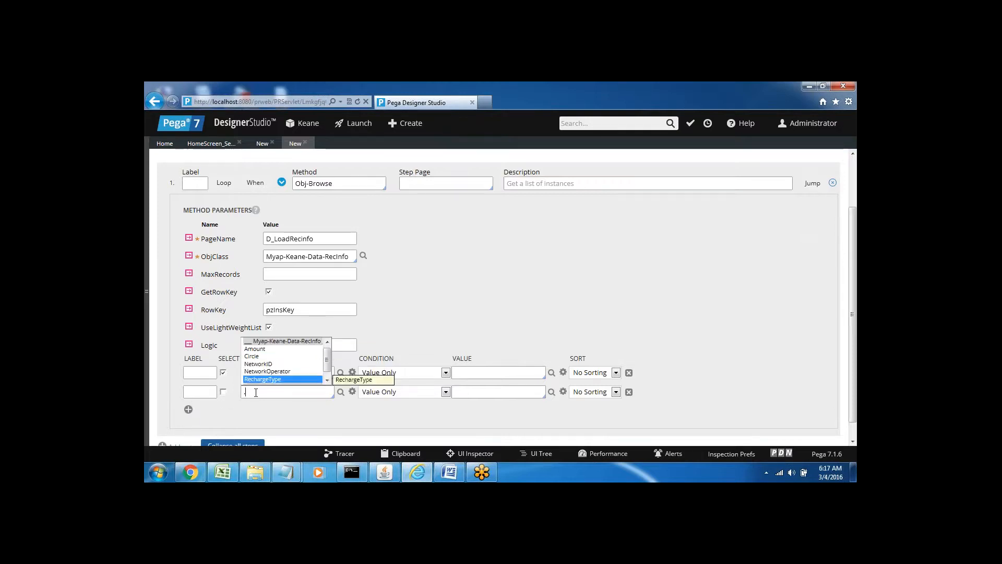
pyautogui.press('Return')
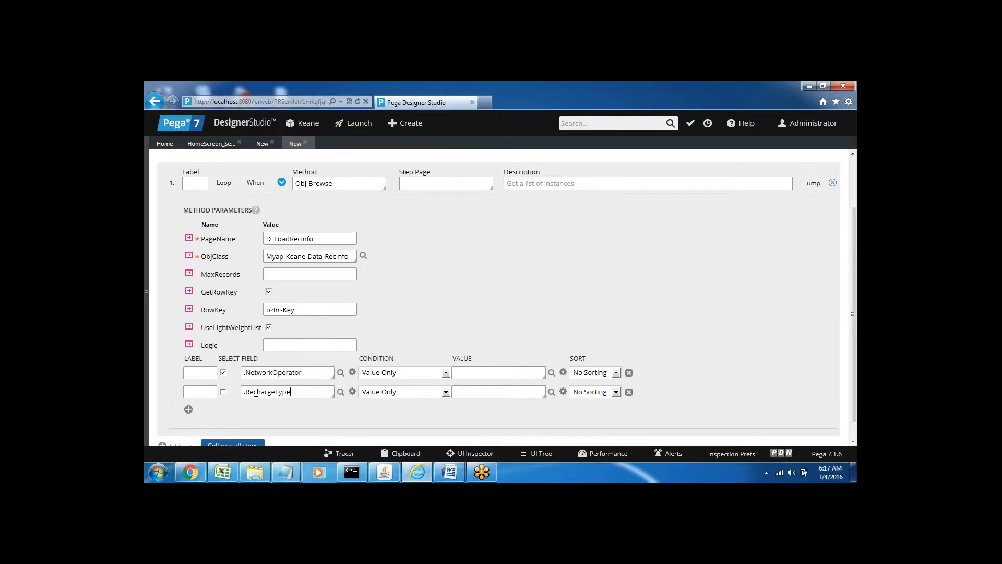
# Add a third field row to the Obj-Browse step and set it to .Circle
pyautogui.click(189, 409)
pyautogui.click(253, 411)
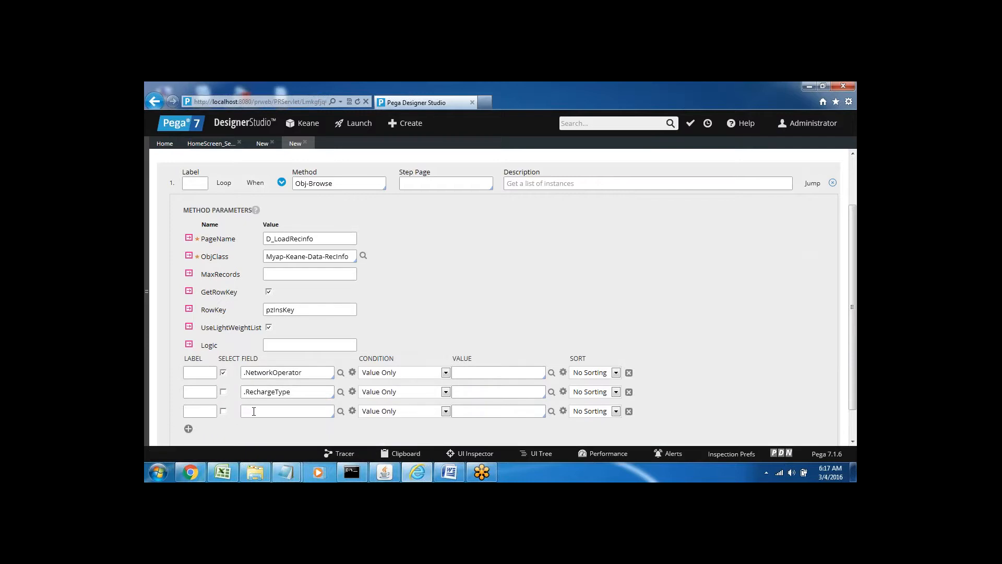
pyautogui.press('Down')
pyautogui.press('Down')
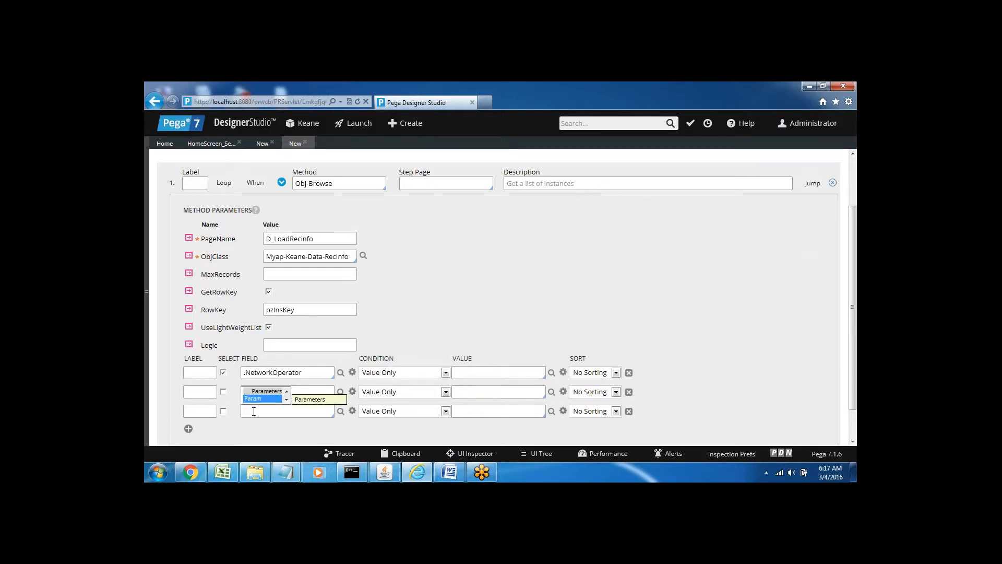
pyautogui.press('Up')
pyautogui.press('Up')
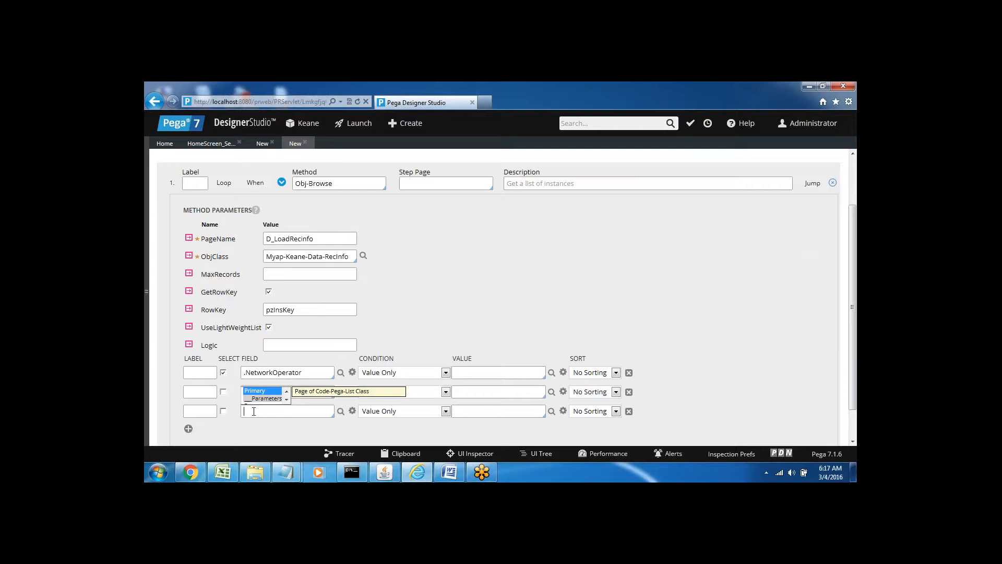
pyautogui.click(245, 426)
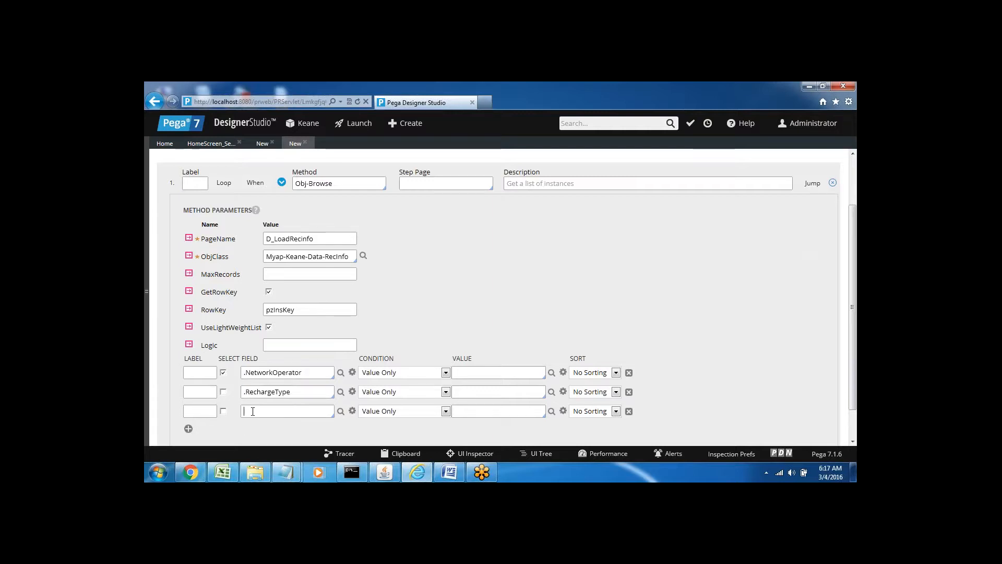
pyautogui.write('.')
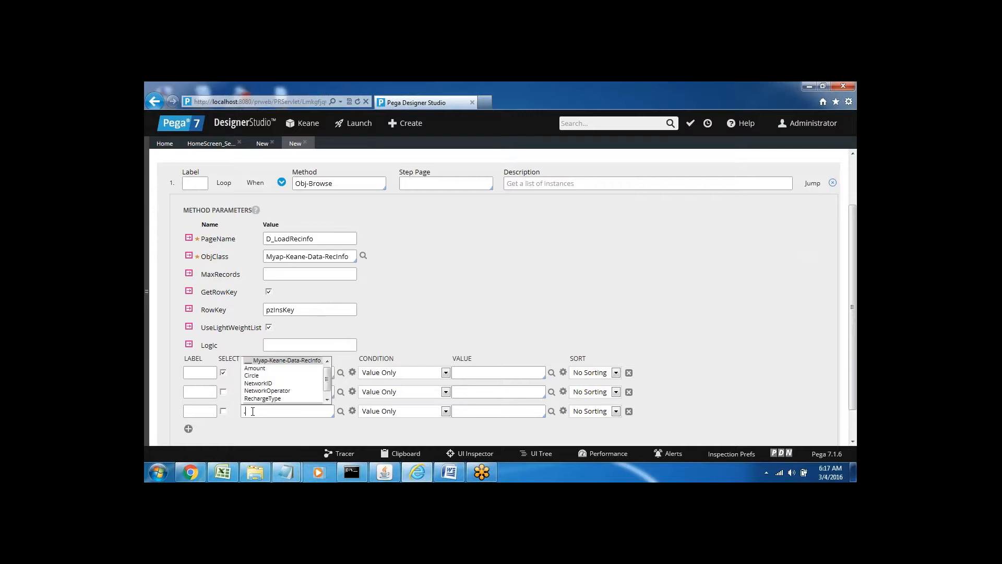
pyautogui.press('Down')
pyautogui.press('Down')
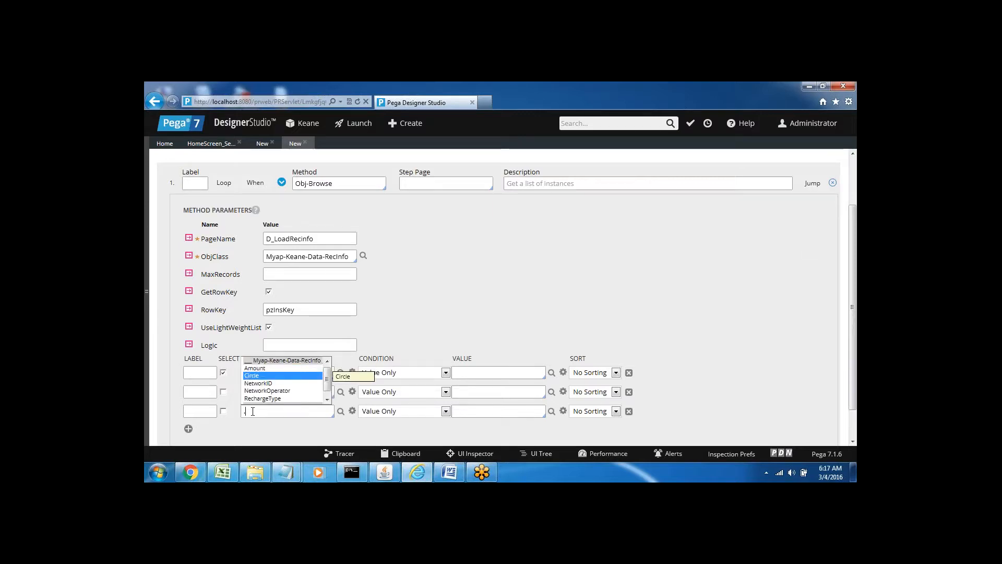
pyautogui.press('Return')
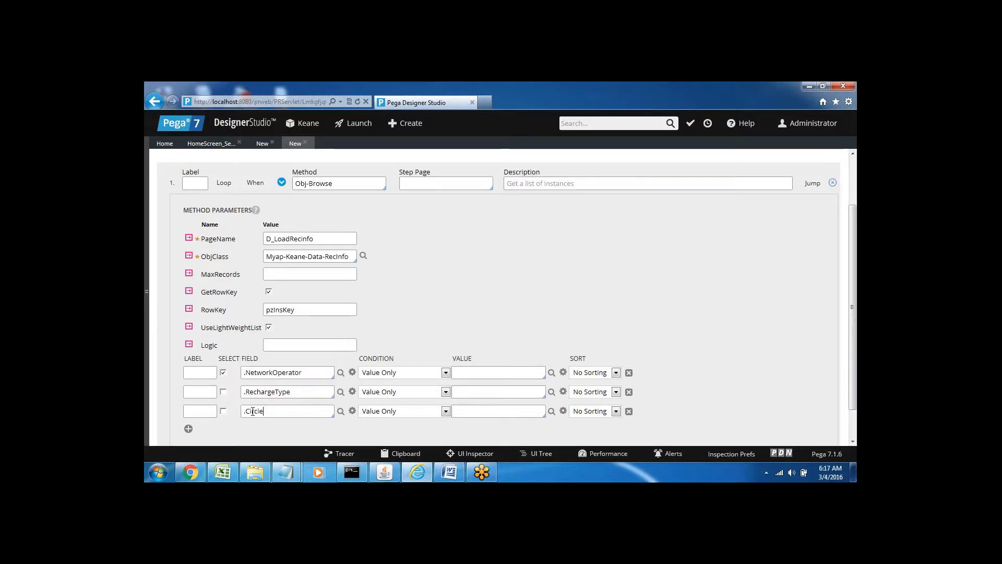
# Add a fourth field row to the Obj-Browse step and set it to .Amount
pyautogui.click(188, 428)
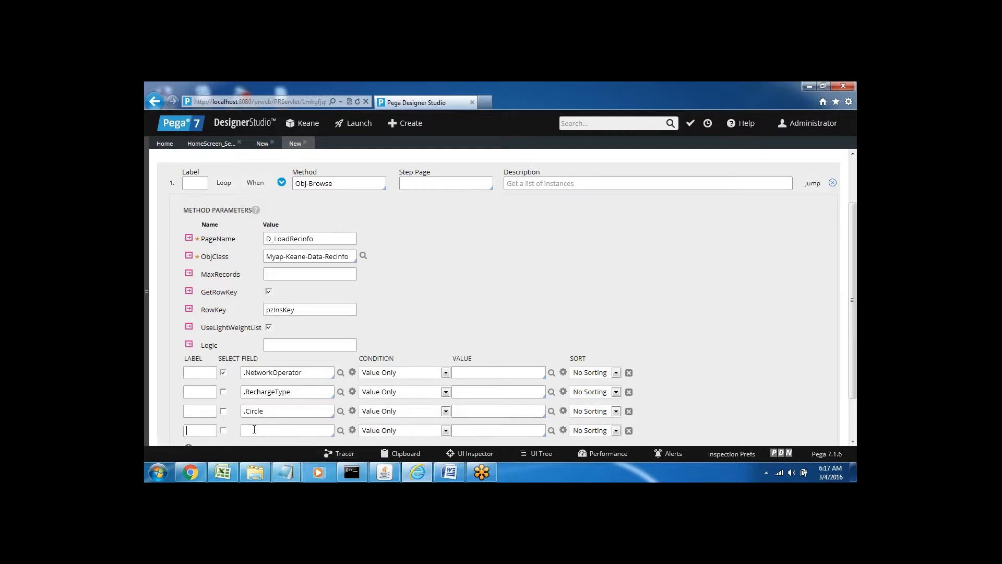
pyautogui.click(254, 430)
pyautogui.write('.')
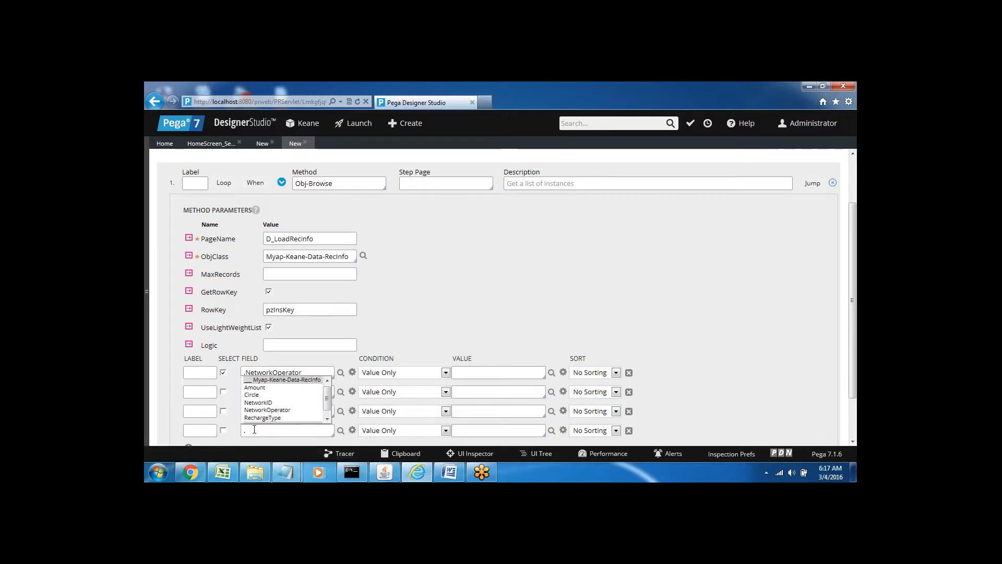
pyautogui.press('Down')
pyautogui.press('Return')
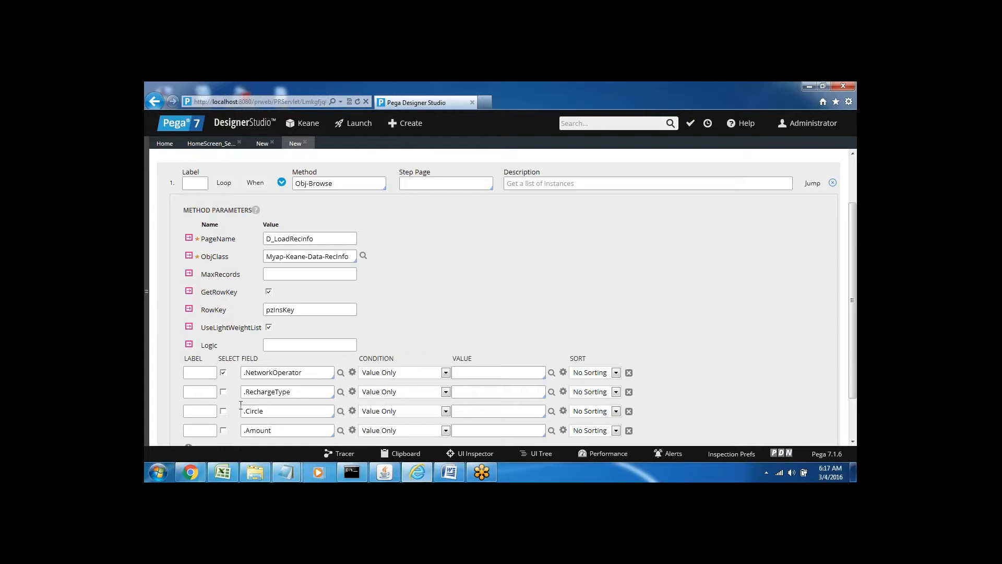
# Enable Select for the .RechargeType, .Circle and .Amount rows of the Obj-Browse step and save the activity
pyautogui.click(223, 392)
pyautogui.click(223, 411)
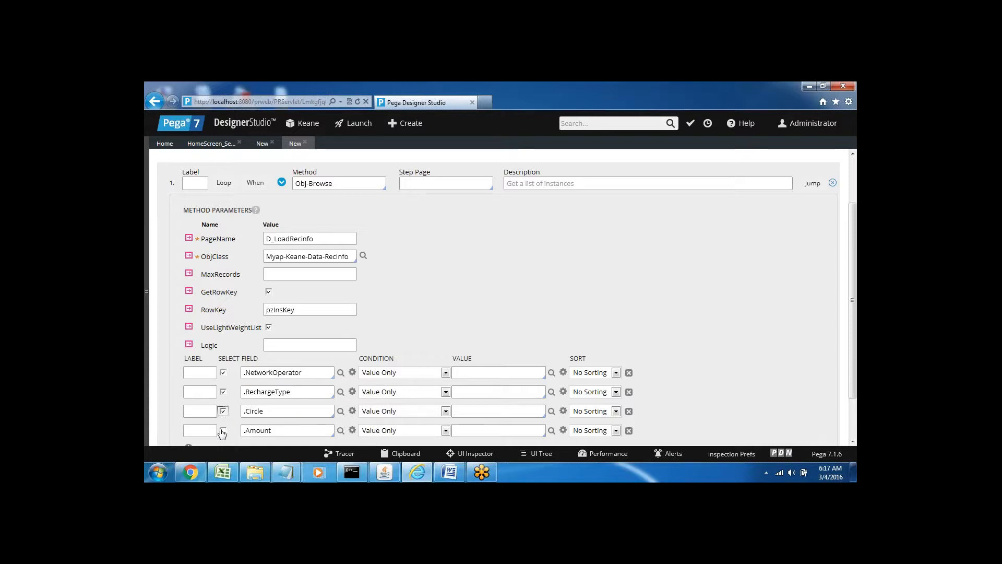
pyautogui.click(223, 430)
pyautogui.moveTo(852, 283); pyautogui.dragTo(856, 327)
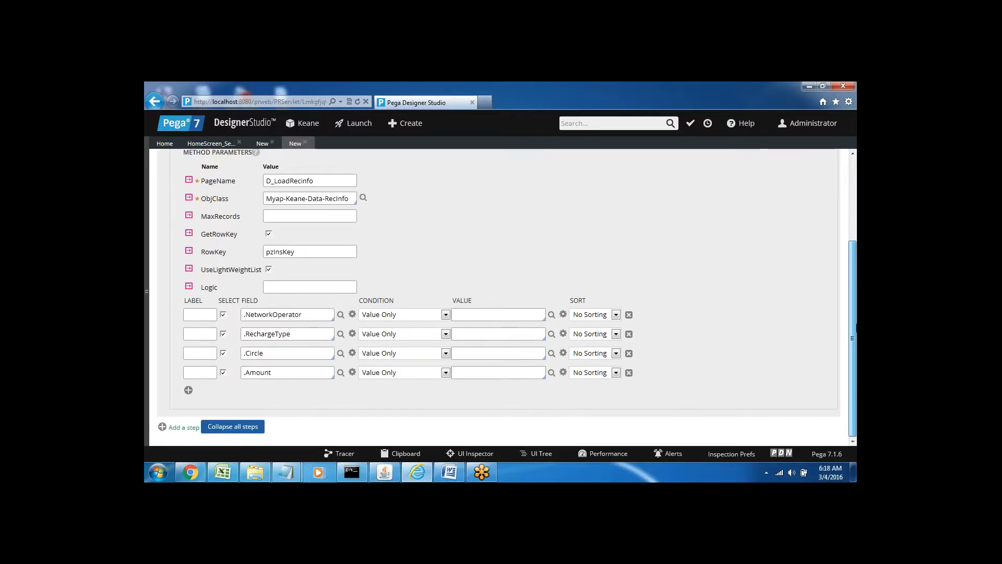
pyautogui.moveTo(856, 328); pyautogui.dragTo(856, 289)
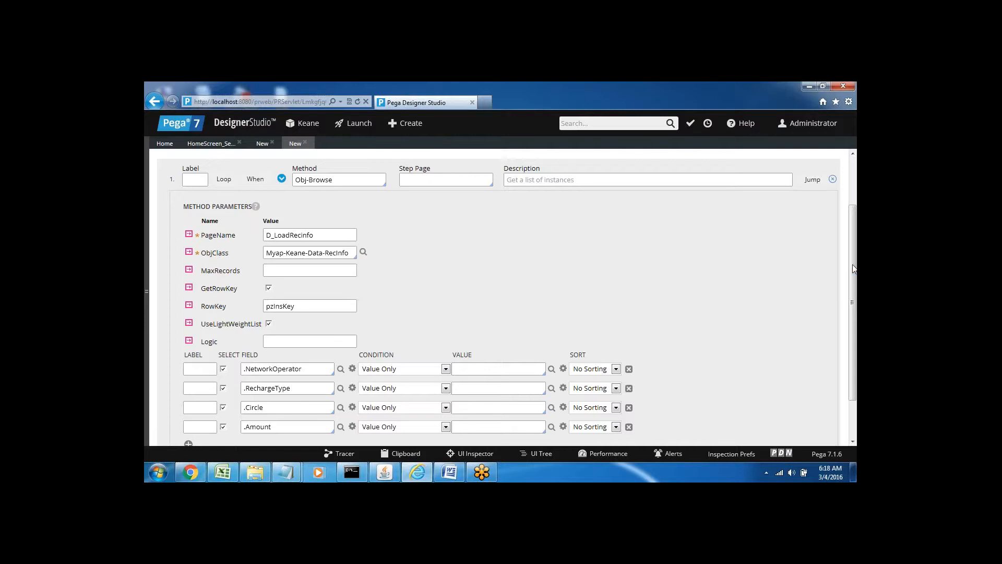
pyautogui.moveTo(854, 268); pyautogui.dragTo(855, 218)
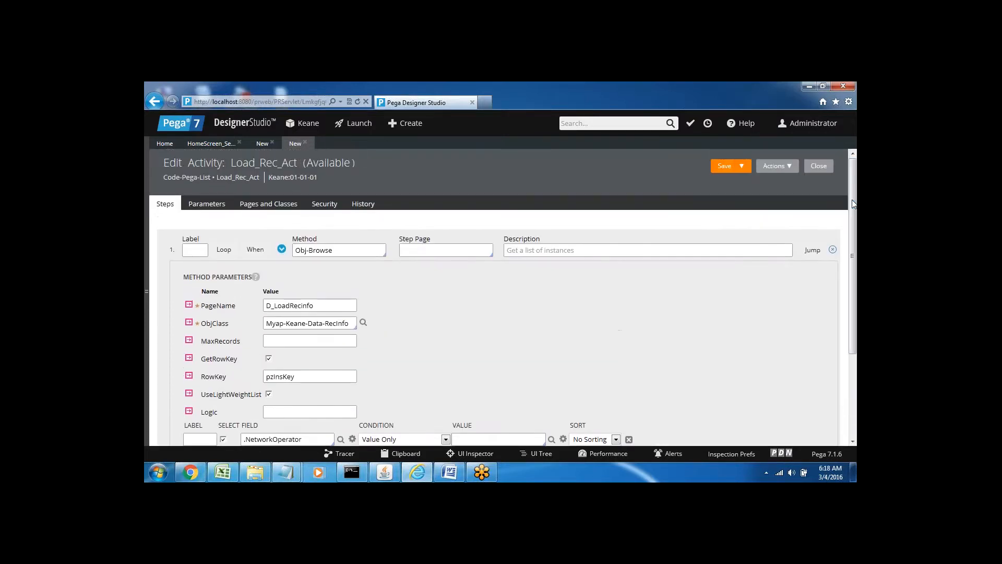
pyautogui.click(725, 169)
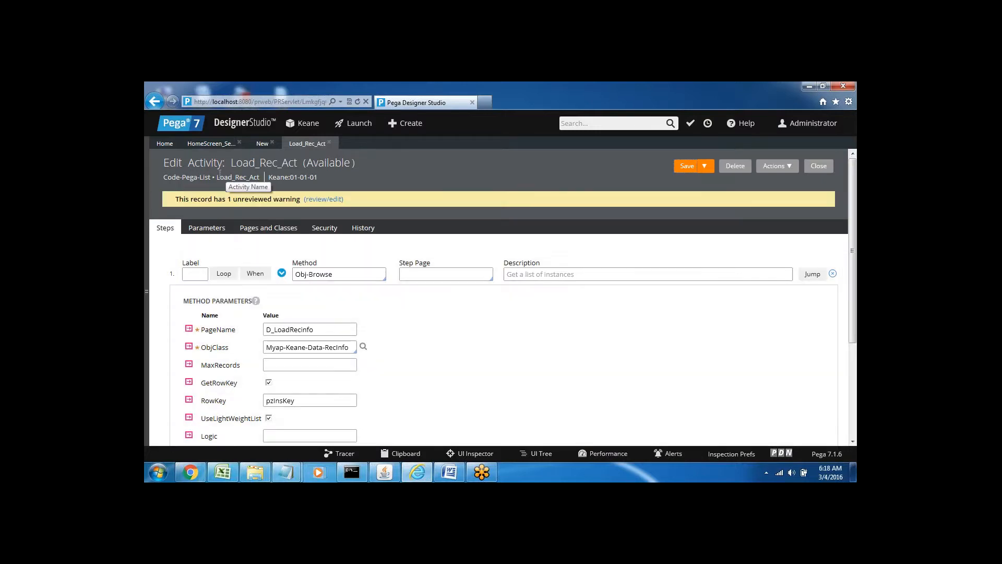
# Copy the activity's name, enter Load_Rec_Act as the LoadRecInfo data page's load activity, and save the data page
pyautogui.moveTo(219, 176); pyautogui.dragTo(256, 178)
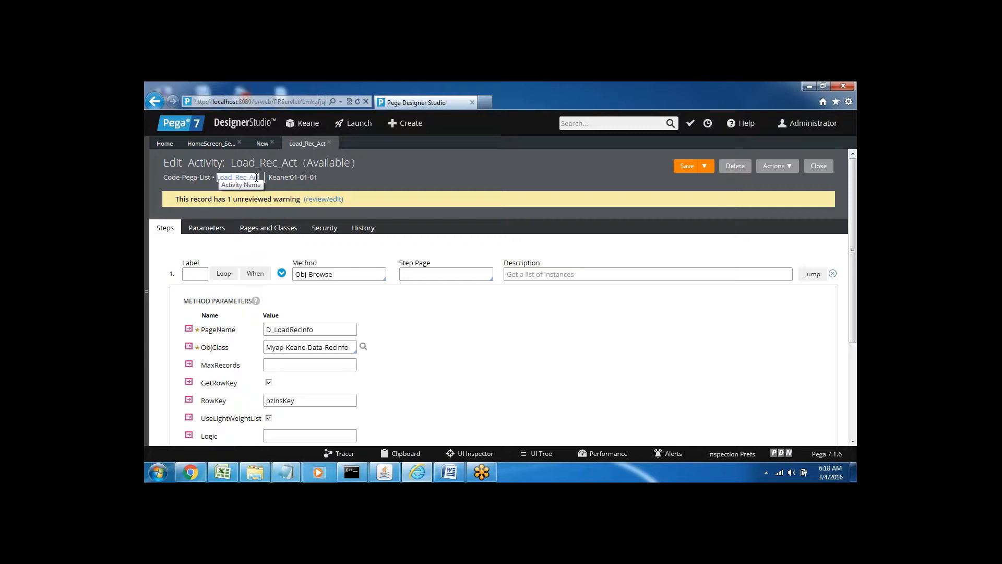
pyautogui.click(349, 171)
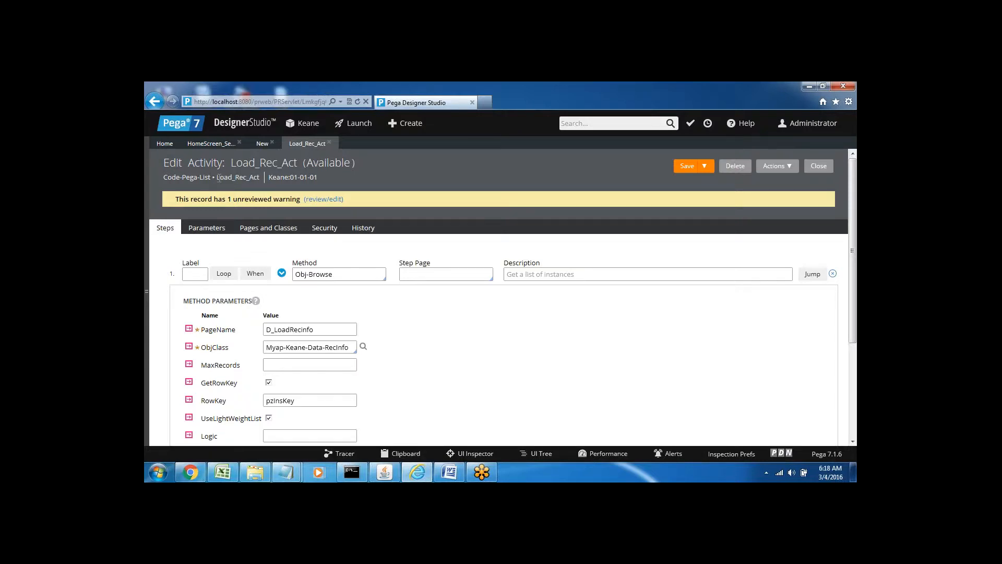
pyautogui.moveTo(218, 177); pyautogui.dragTo(257, 178)
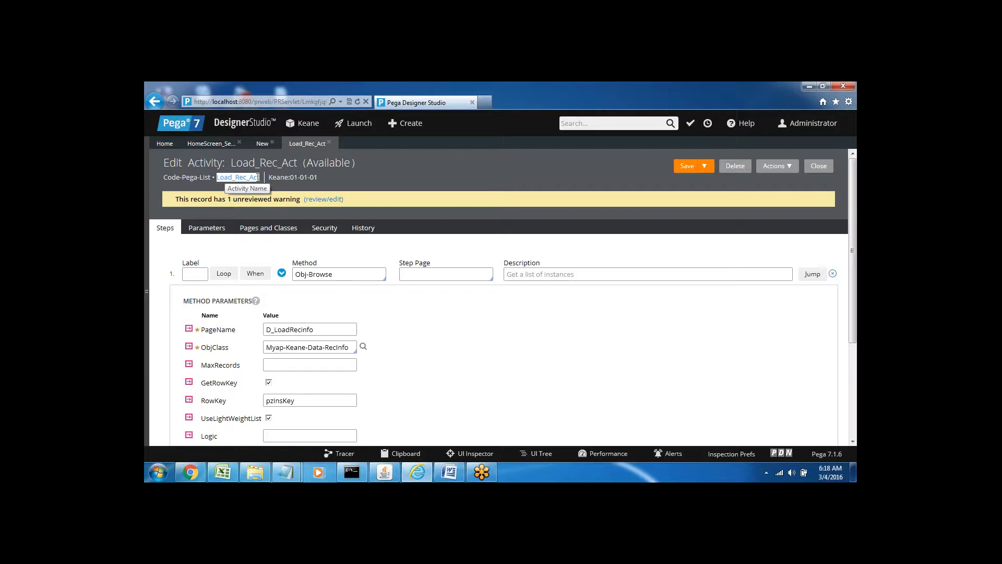
pyautogui.click(262, 144)
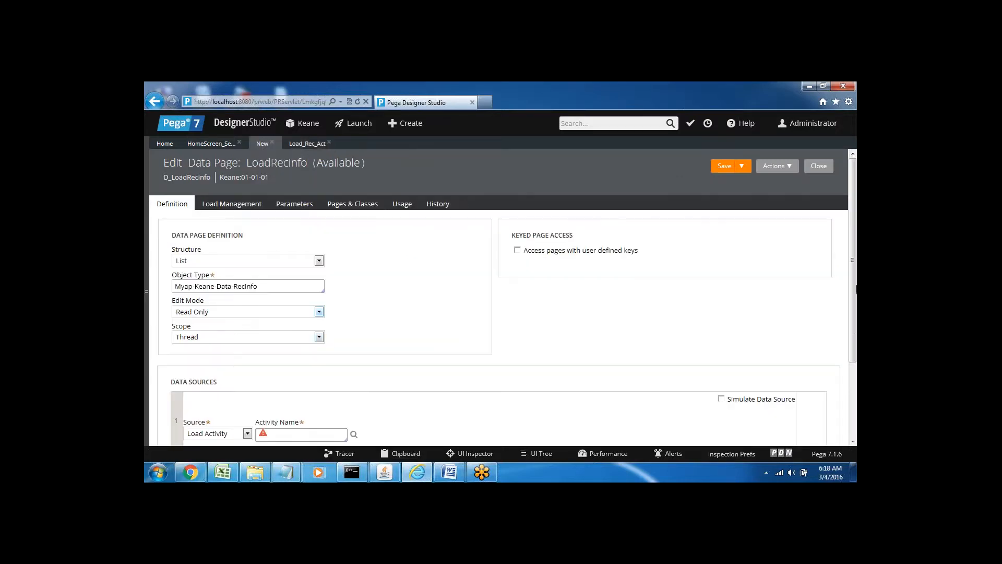
pyautogui.scroll(-3, 851, 292)
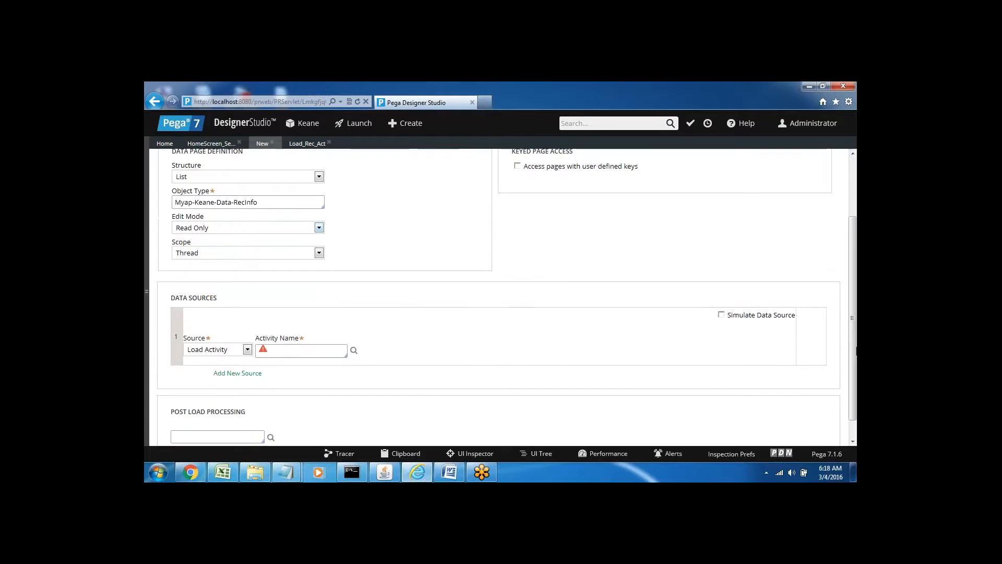
pyautogui.click(289, 349)
pyautogui.write('Load_Rec_Act')
pyautogui.moveTo(852, 326); pyautogui.dragTo(855, 375)
pyautogui.scroll(3, 855, 378)
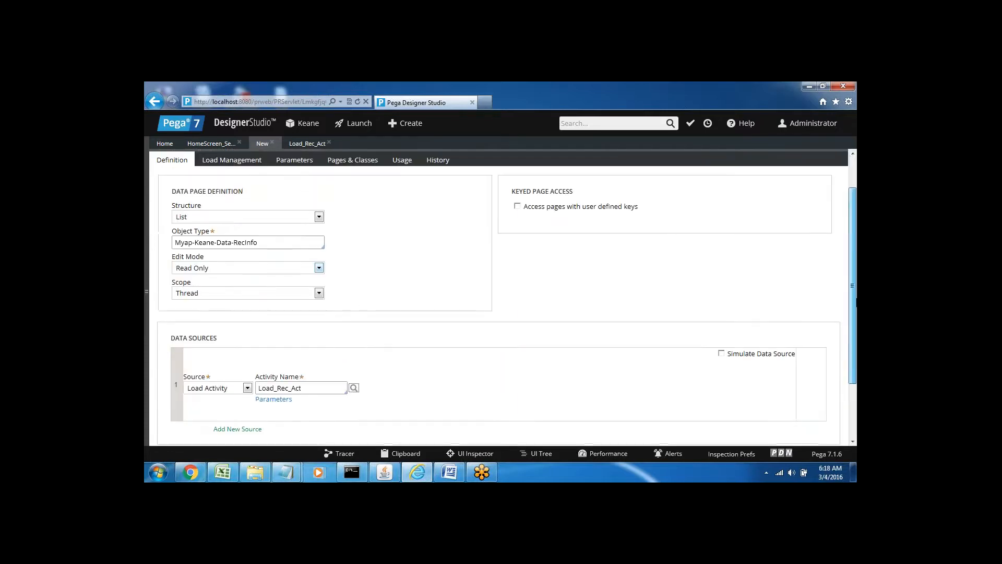
pyautogui.click(723, 166)
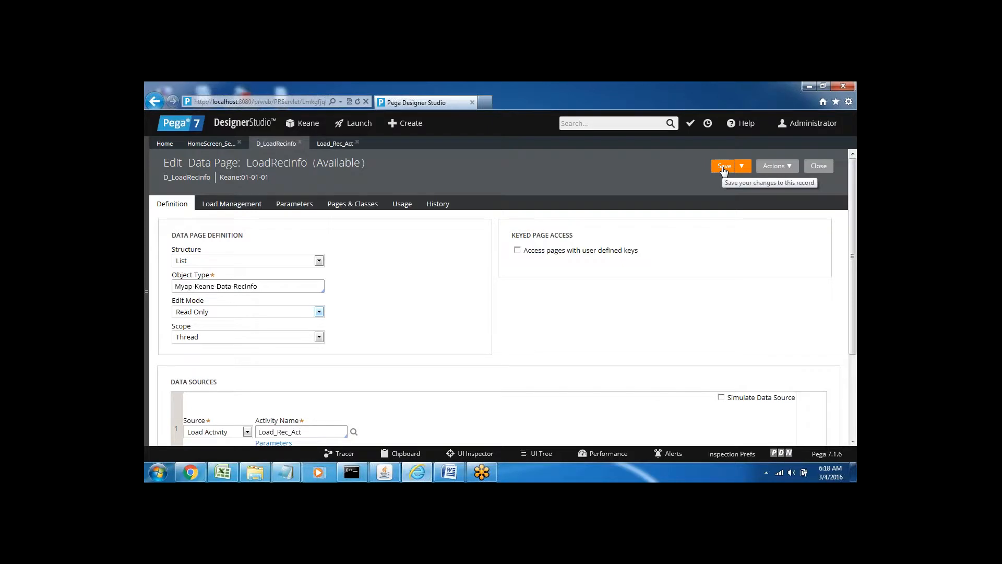
# Run the LoadRecInfo data page, examine the records in its XML output, and close the run windows
pyautogui.click(785, 168)
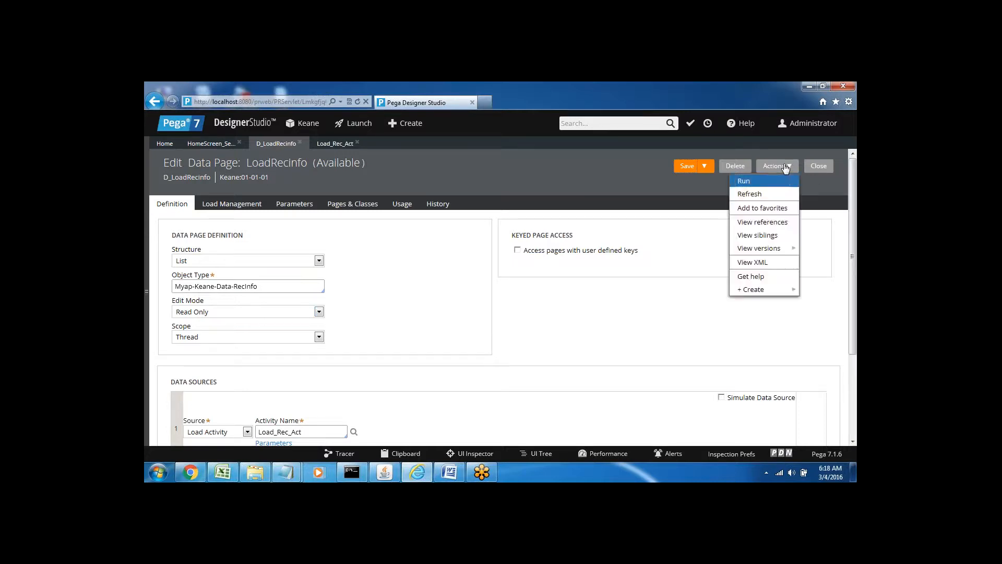
pyautogui.click(749, 182)
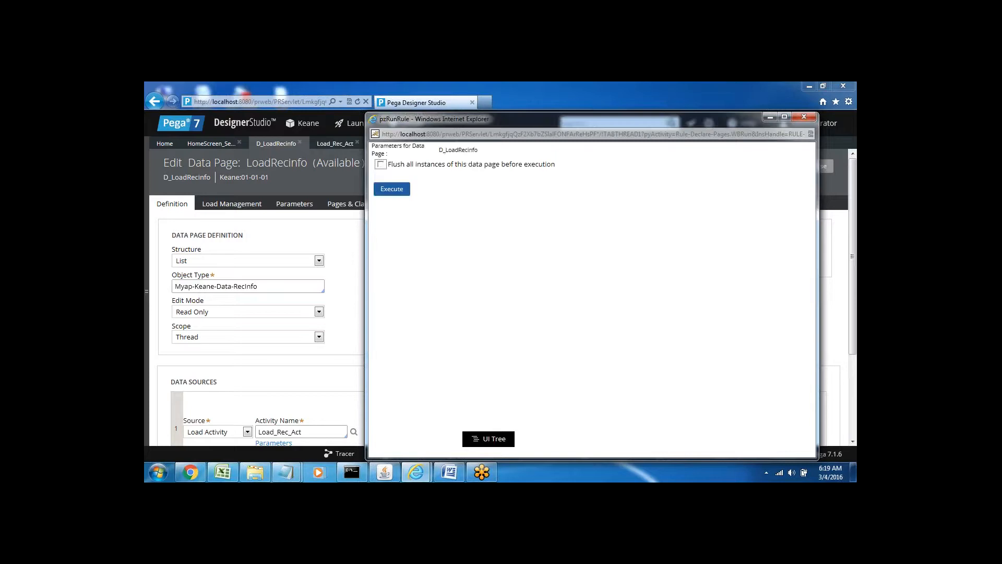
pyautogui.click(392, 194)
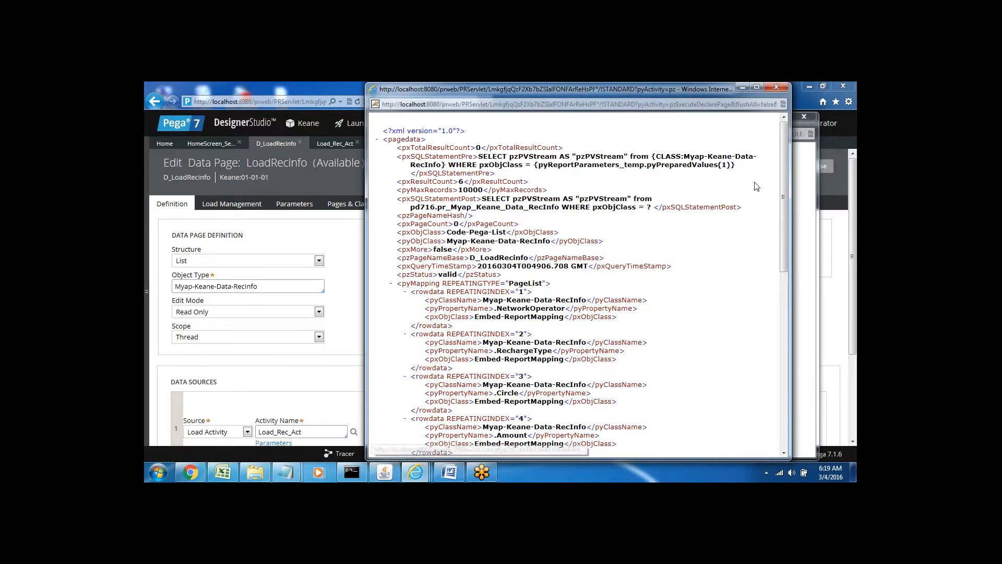
pyautogui.moveTo(786, 191); pyautogui.dragTo(795, 280)
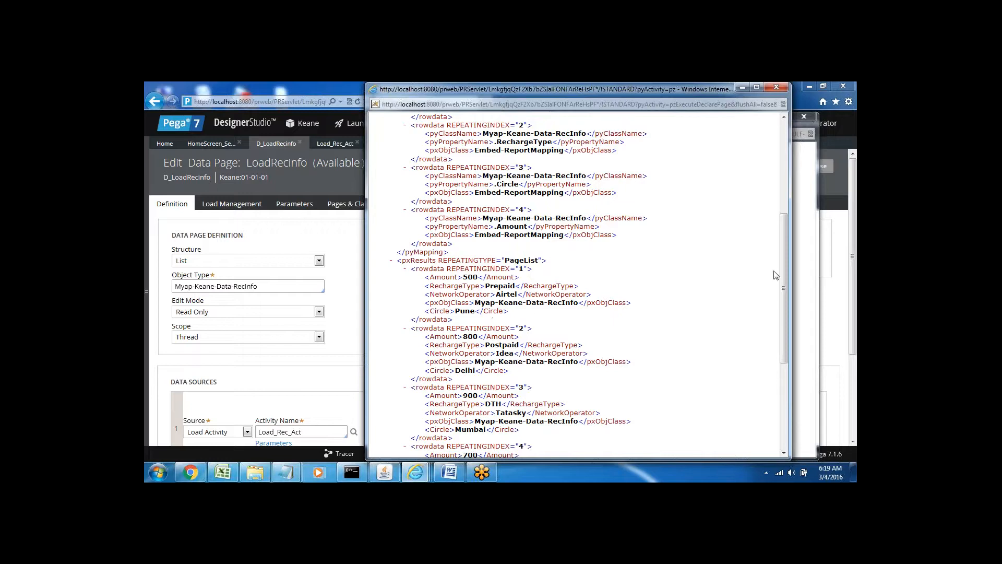
pyautogui.moveTo(785, 266); pyautogui.dragTo(785, 333)
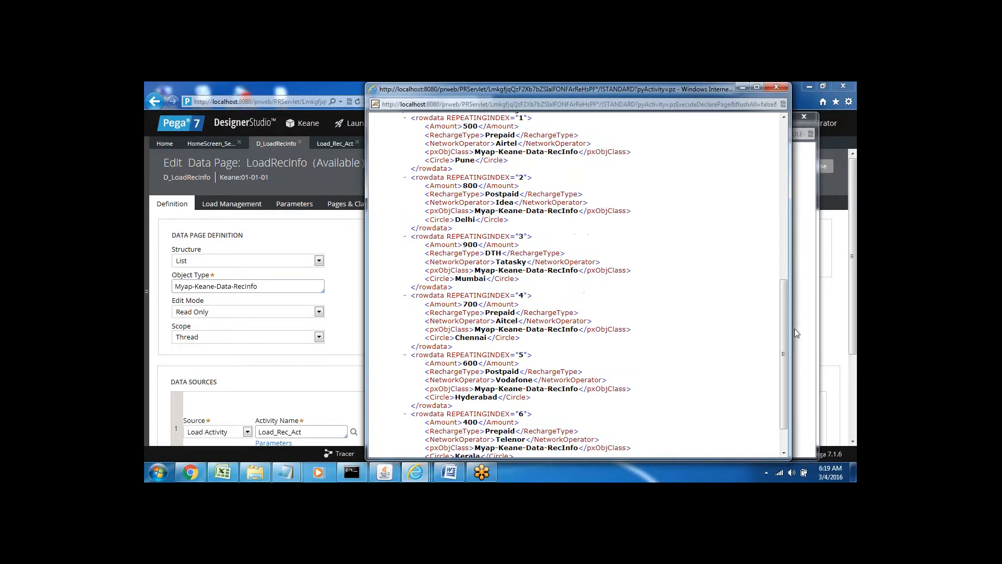
pyautogui.click(776, 88)
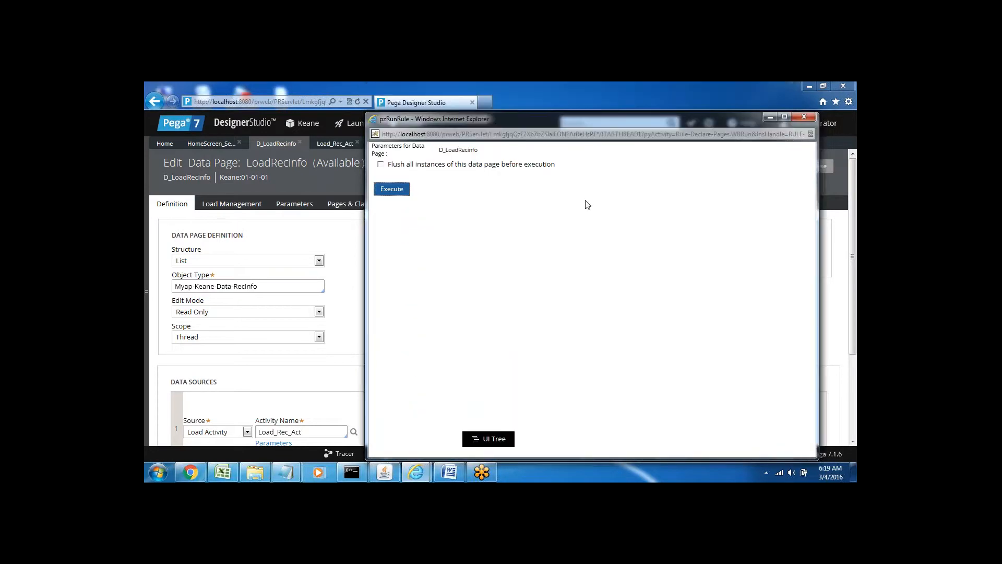
pyautogui.click(805, 118)
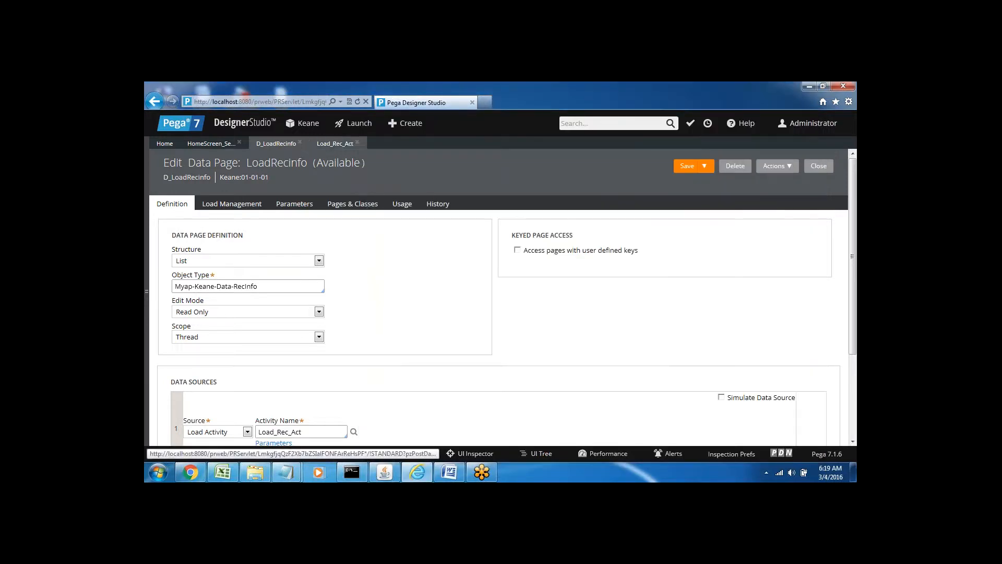
# Set the source of HomeScreen_Section's Grid Repeat Layout to Data Page with D_LoadRecInfo as the data page
pyautogui.click(212, 144)
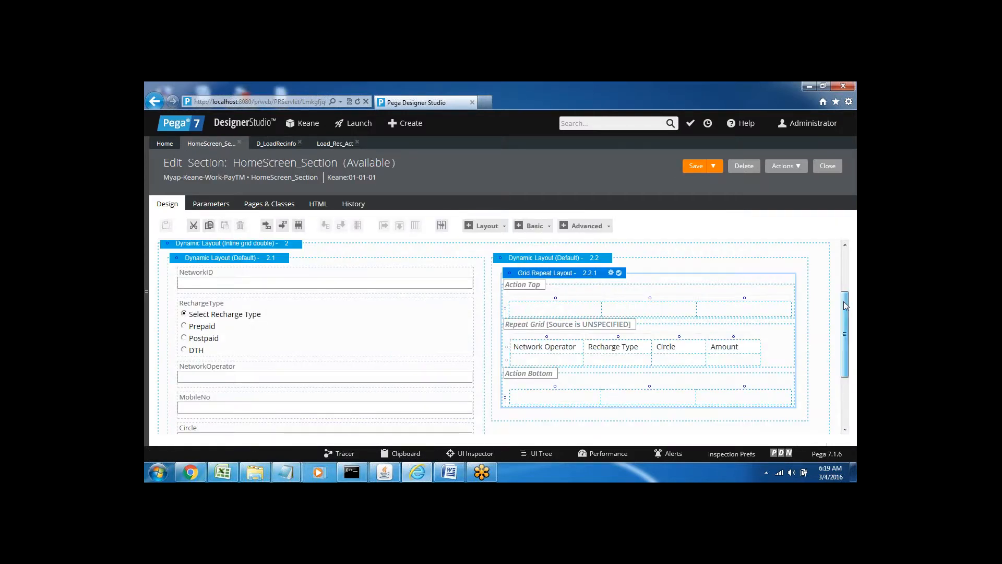
pyautogui.moveTo(846, 312)
pyautogui.mouseDown()
pyautogui.moveTo(846, 337)
pyautogui.moveTo(851, 283)
pyautogui.moveTo(836, 297)
pyautogui.mouseUp()
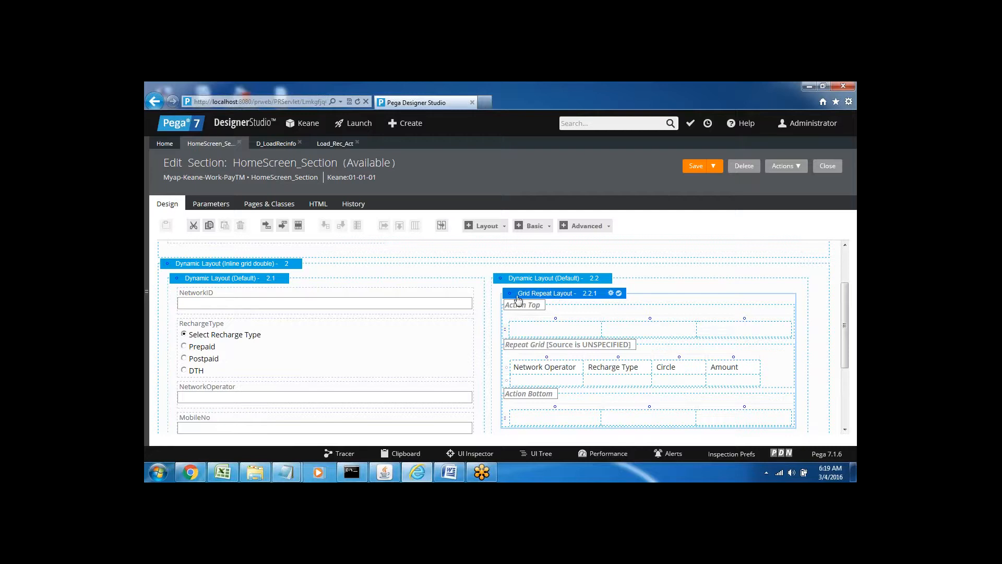
pyautogui.click(611, 293)
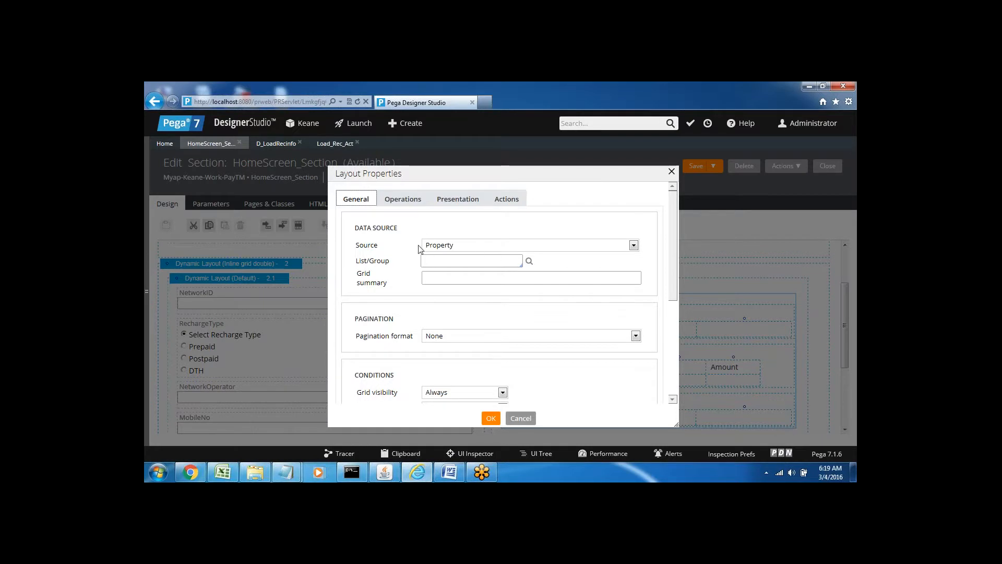
pyautogui.click(447, 247)
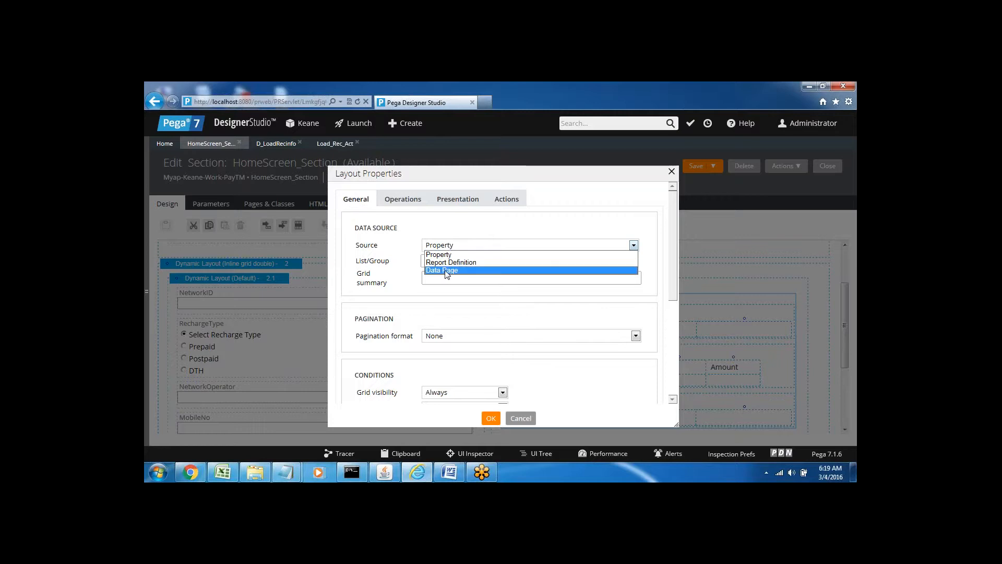
pyautogui.click(445, 270)
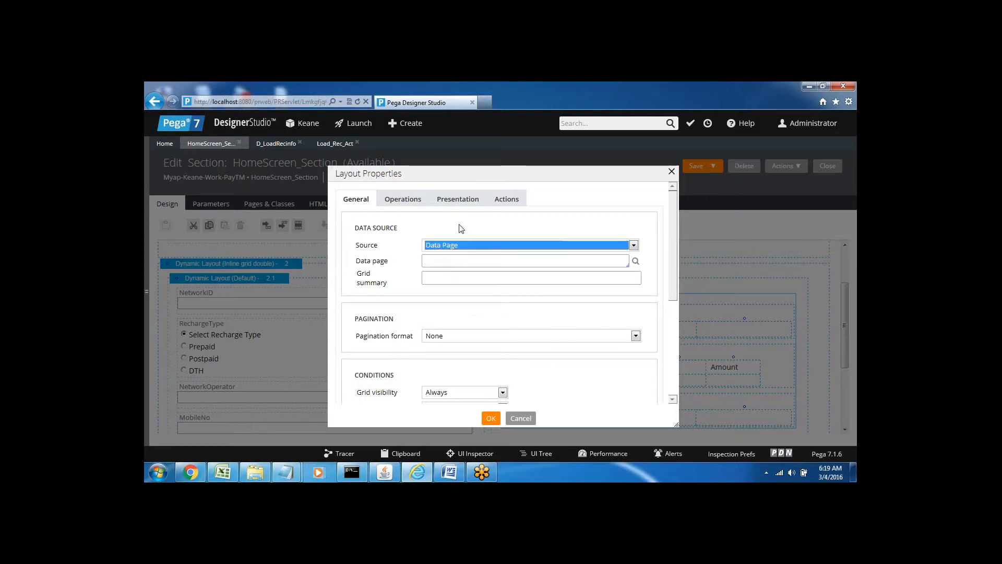
pyautogui.click(435, 263)
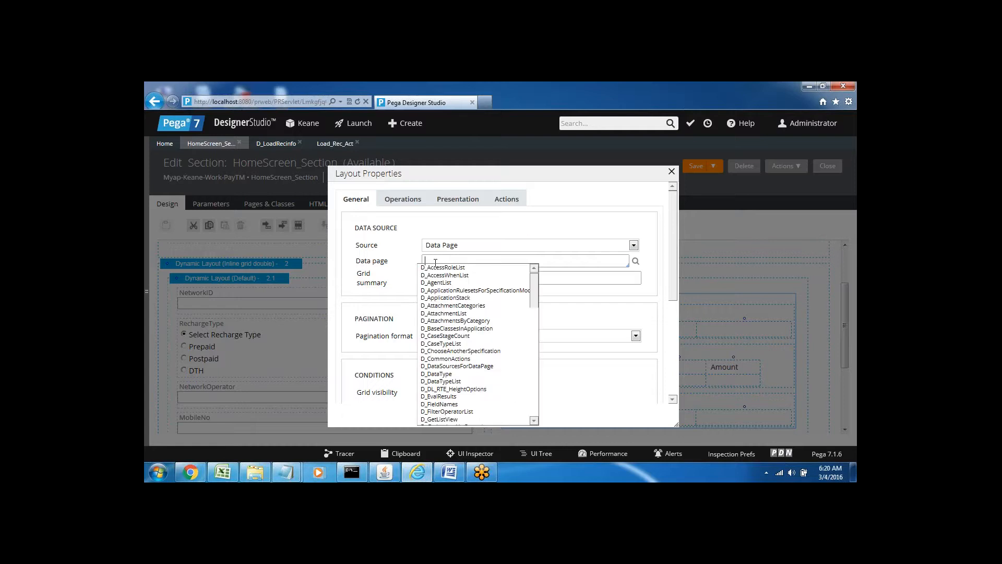
pyautogui.write('D')
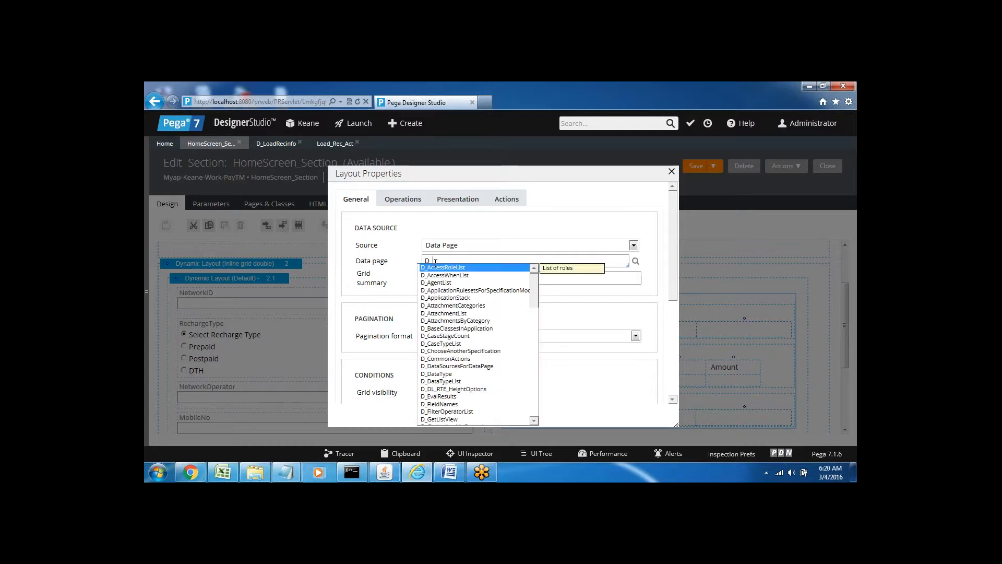
pyautogui.write('_loadre')
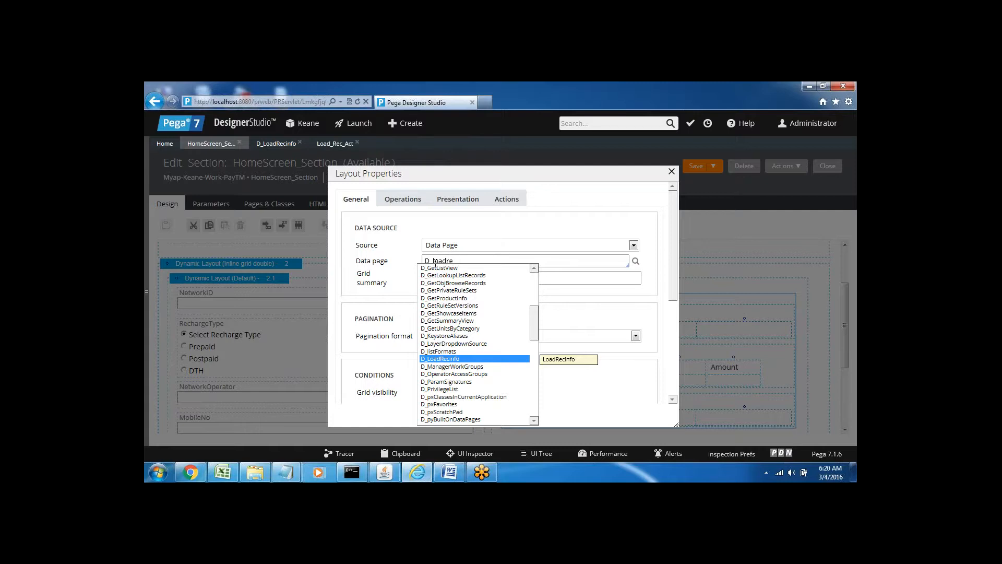
pyautogui.press('Return')
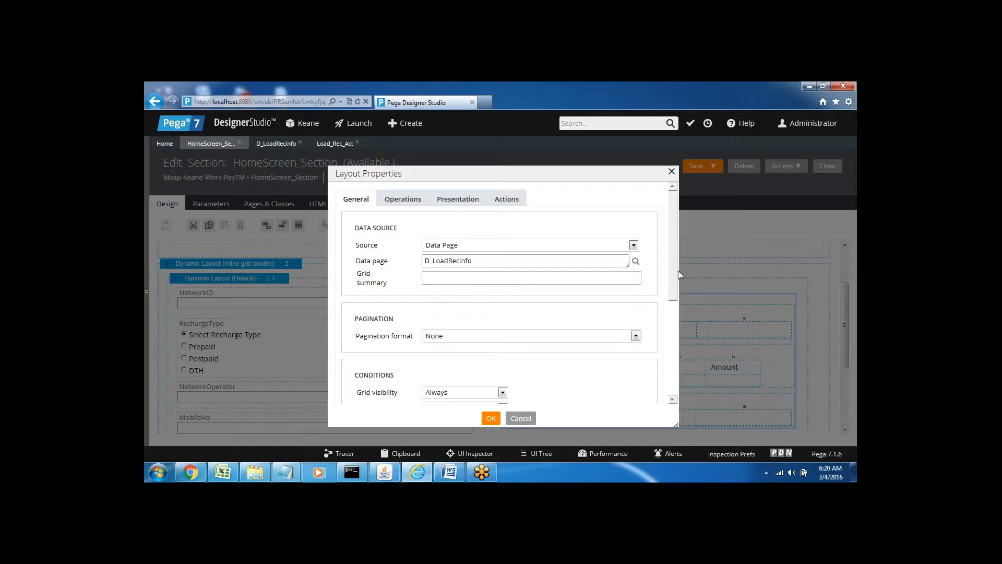
pyautogui.moveTo(675, 275); pyautogui.dragTo(676, 367)
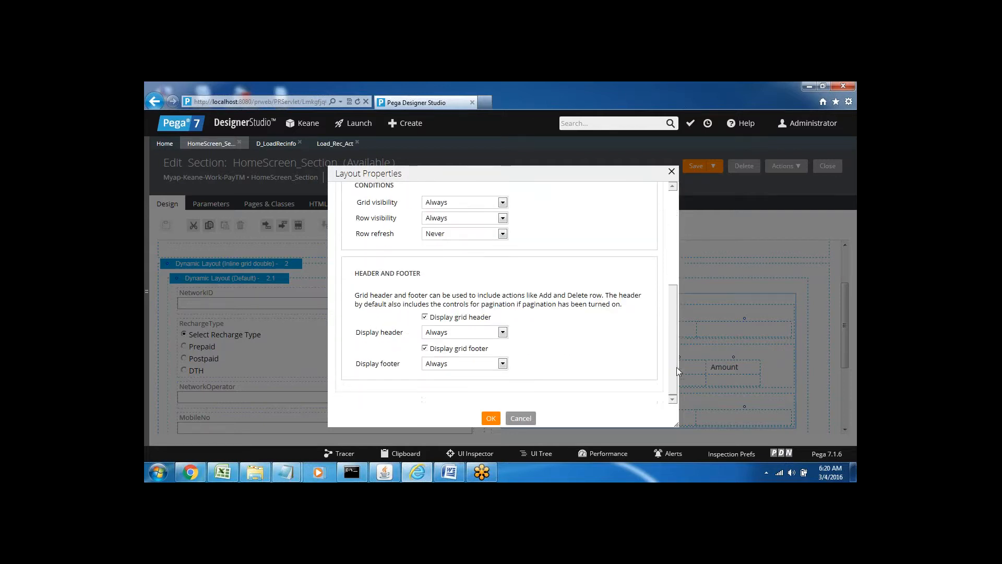
pyautogui.click(490, 419)
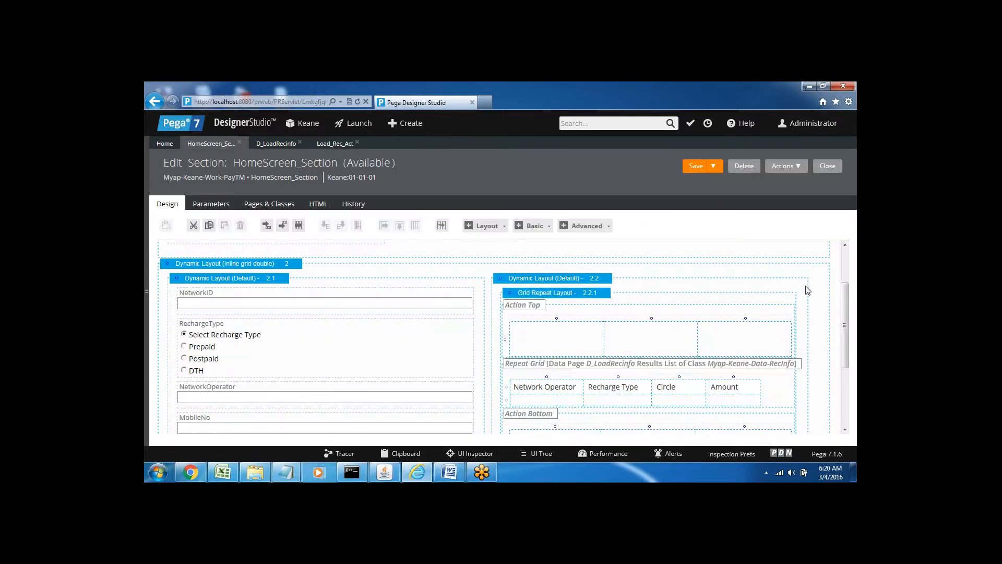
# Bind the cell under the Network Operator header in the repeat grid to the .NetworkOperator property
pyautogui.scroll(-3, 846, 302)
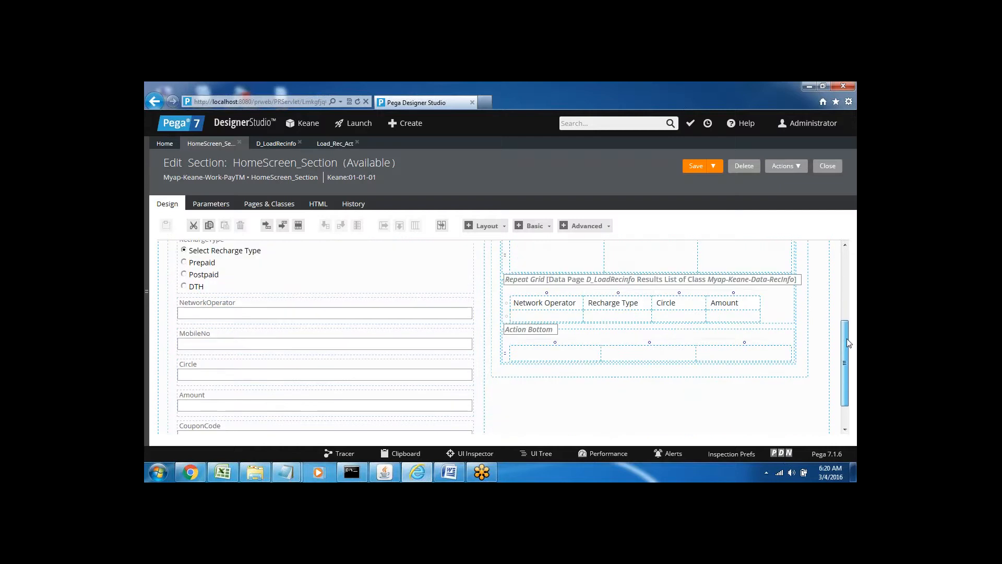
pyautogui.click(555, 298)
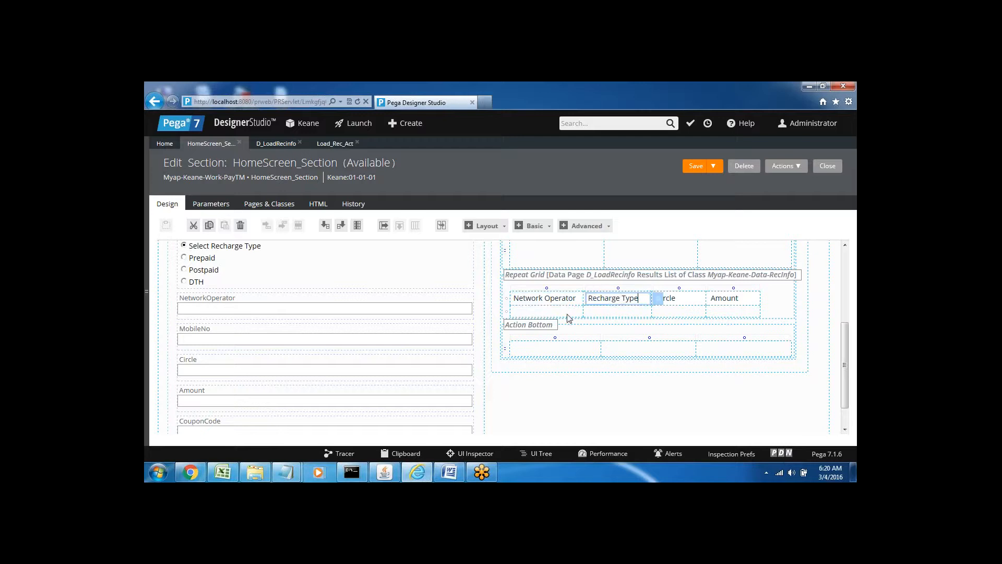
pyautogui.click(555, 311)
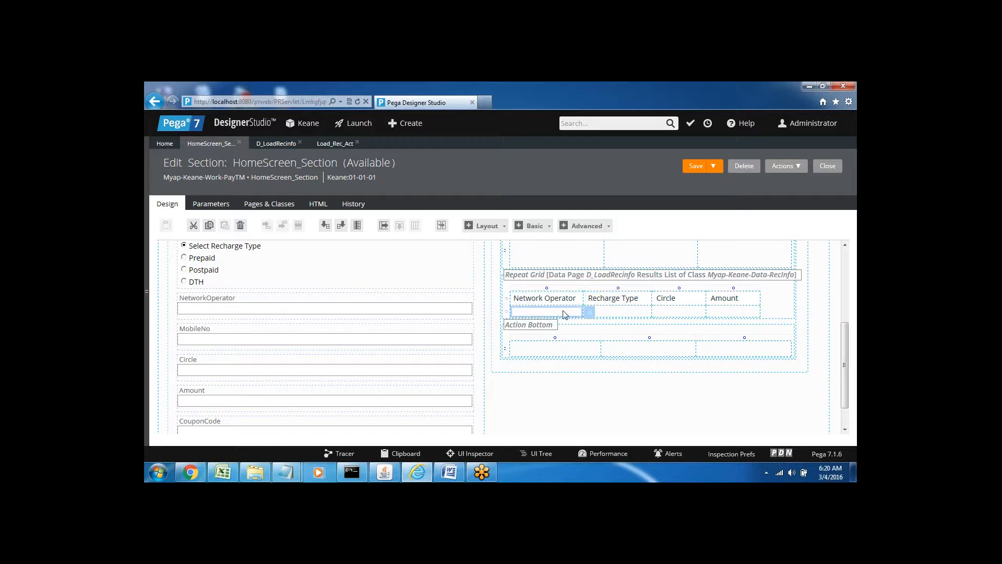
pyautogui.click(590, 314)
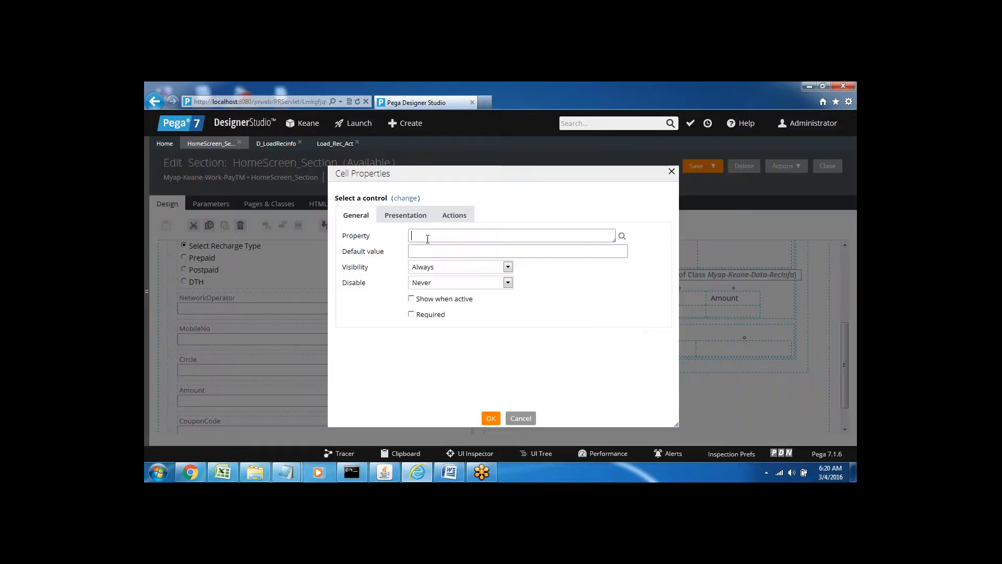
pyautogui.press('Down')
pyautogui.press('Down')
pyautogui.press('Down')
pyautogui.press('Down')
pyautogui.press('Down')
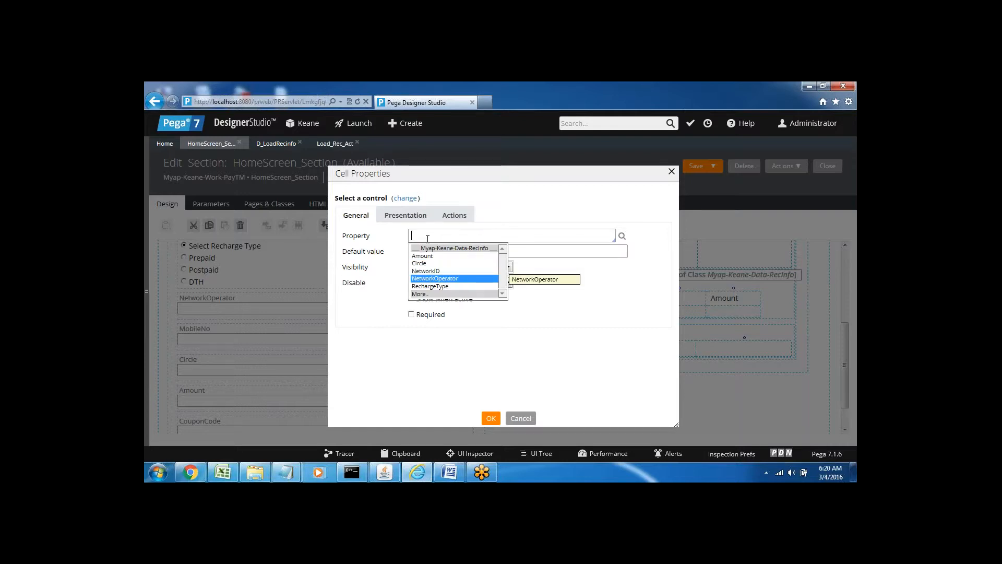
pyautogui.press('Return')
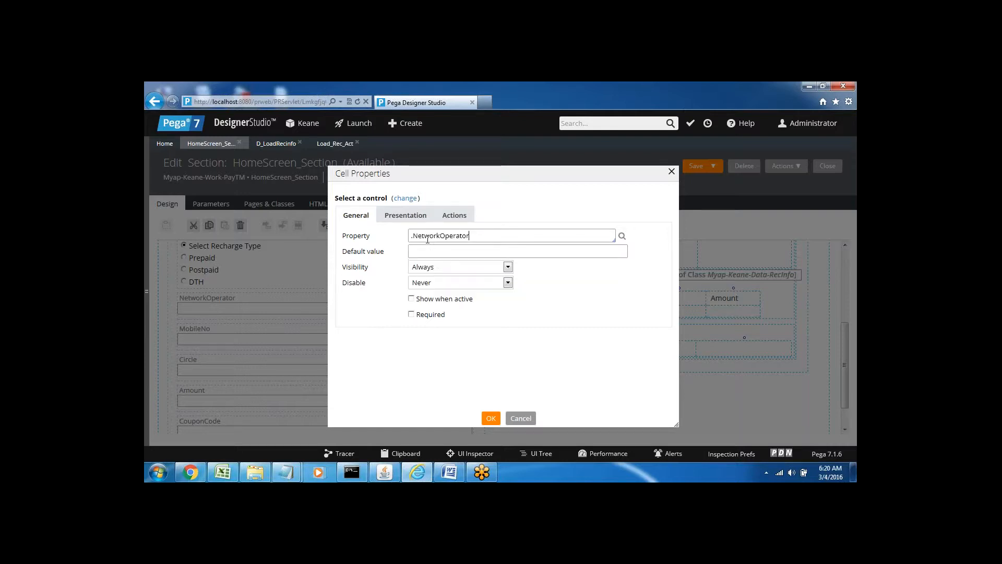
pyautogui.click(491, 420)
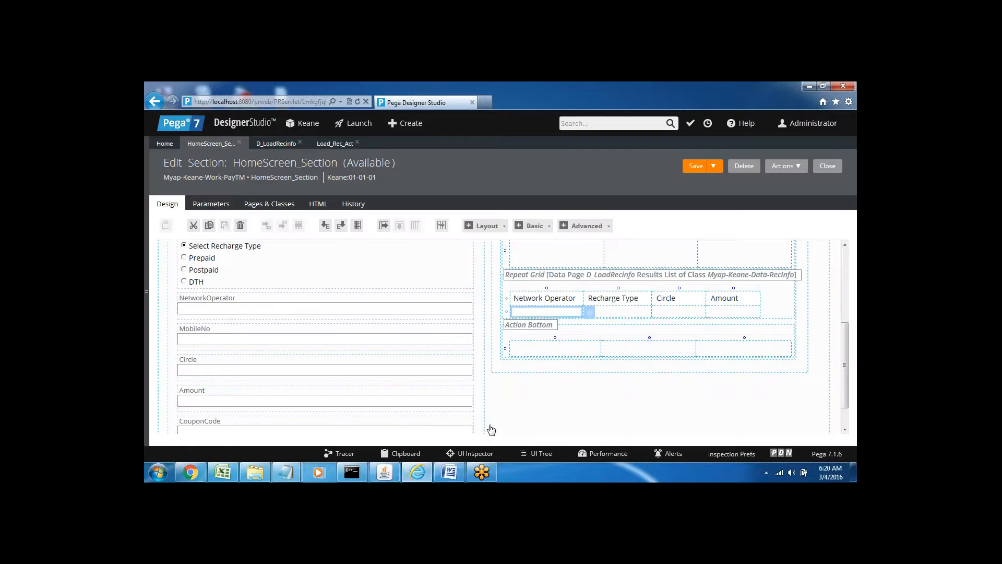
# Bind the cell under the Recharge Type header in the repeat grid to the .RechargeType property
pyautogui.click(614, 313)
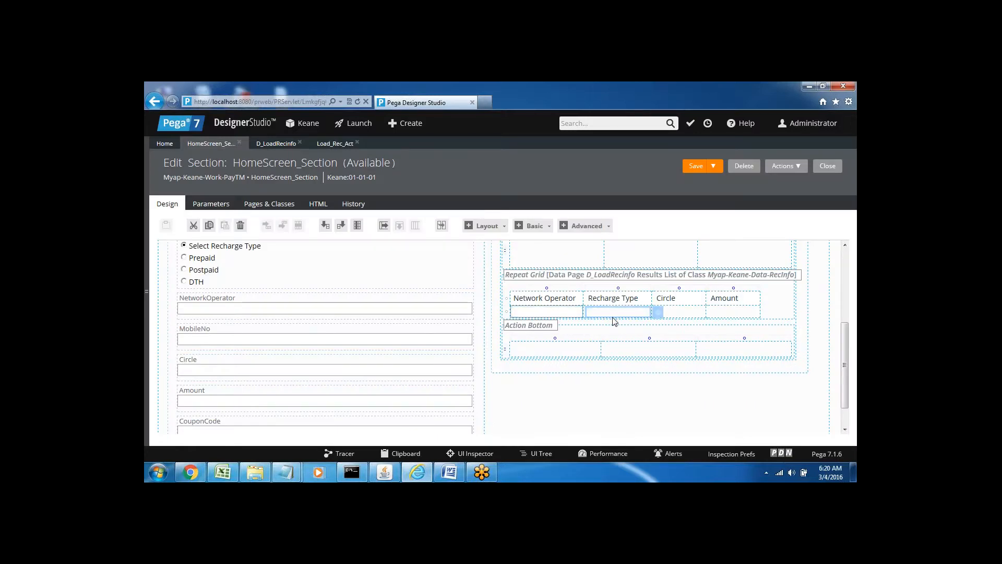
pyautogui.click(659, 316)
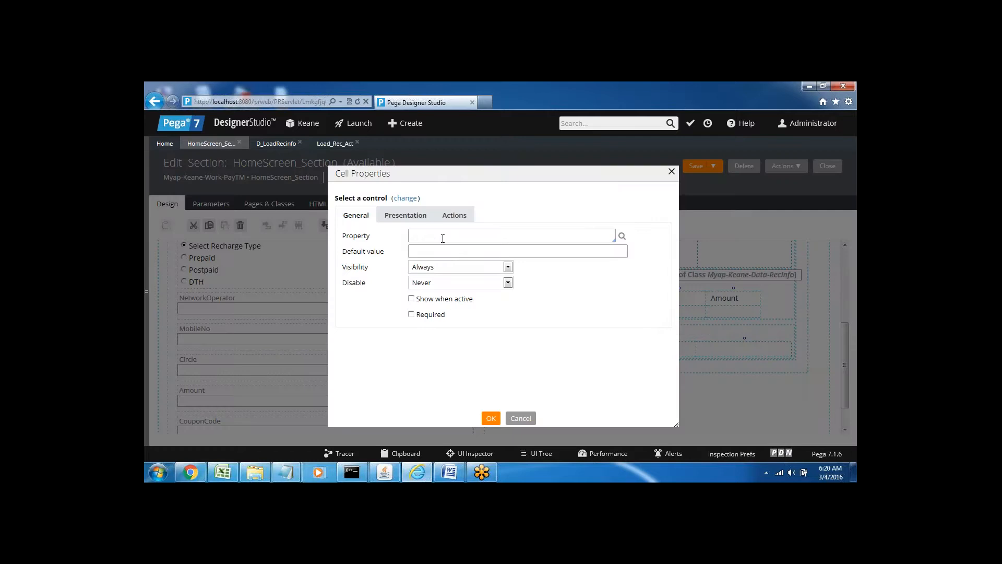
pyautogui.press('Down')
pyautogui.press('Down')
pyautogui.press('Down')
pyautogui.press('Down')
pyautogui.press('Down')
pyautogui.press('Down')
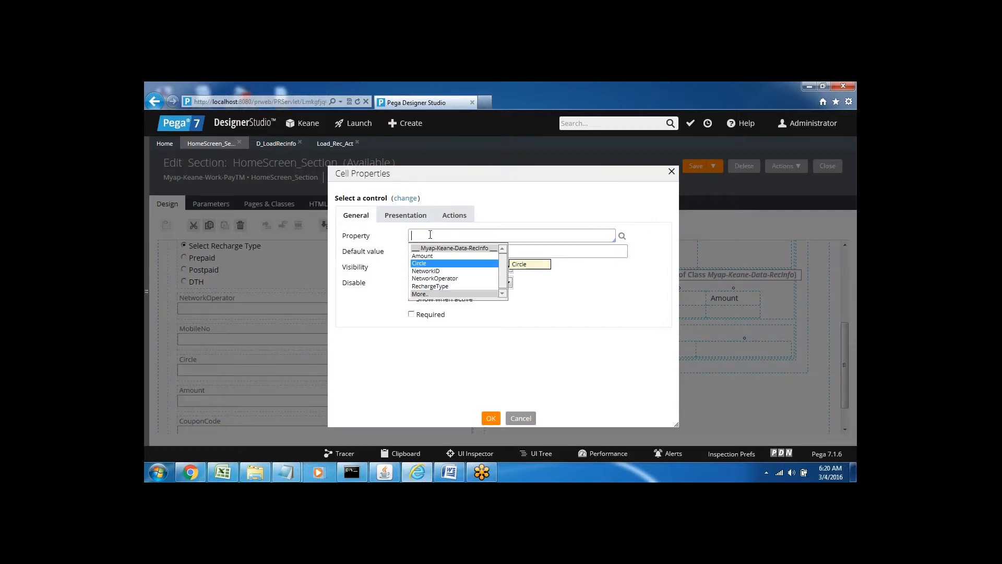
pyautogui.press('Return')
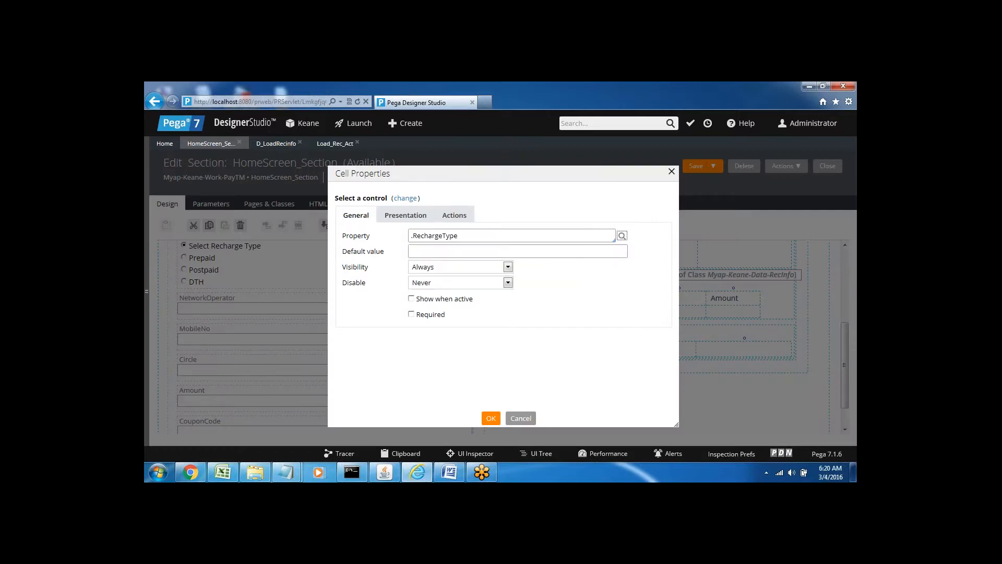
pyautogui.click(491, 421)
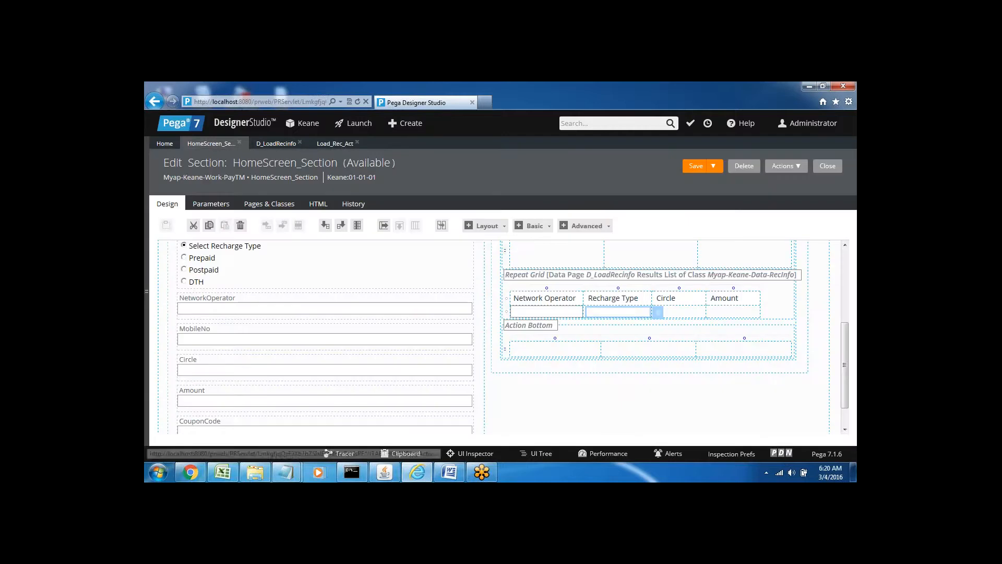
# Bind the cell under the Circle header in the repeat grid to the .Circle property
pyautogui.click(680, 312)
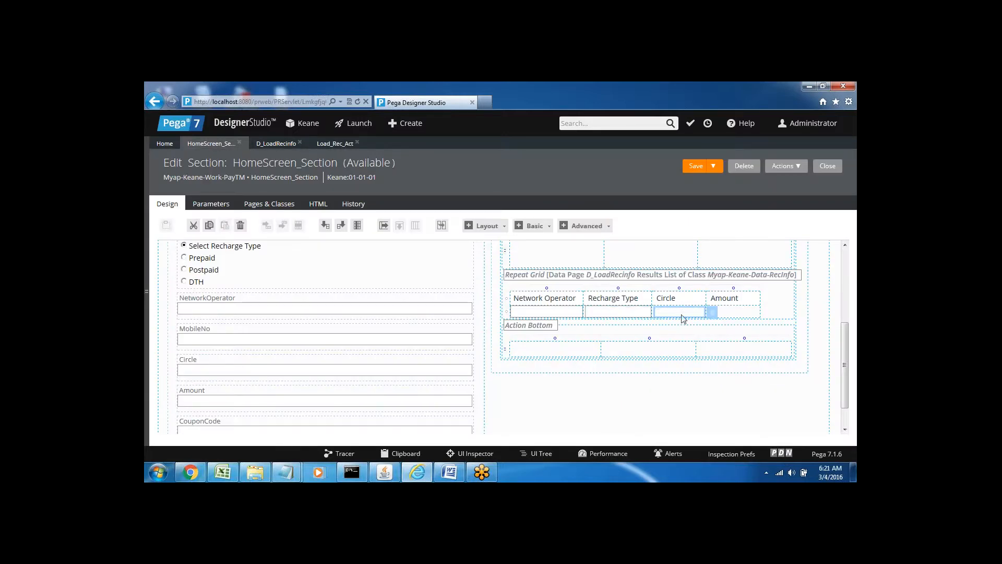
pyautogui.click(713, 313)
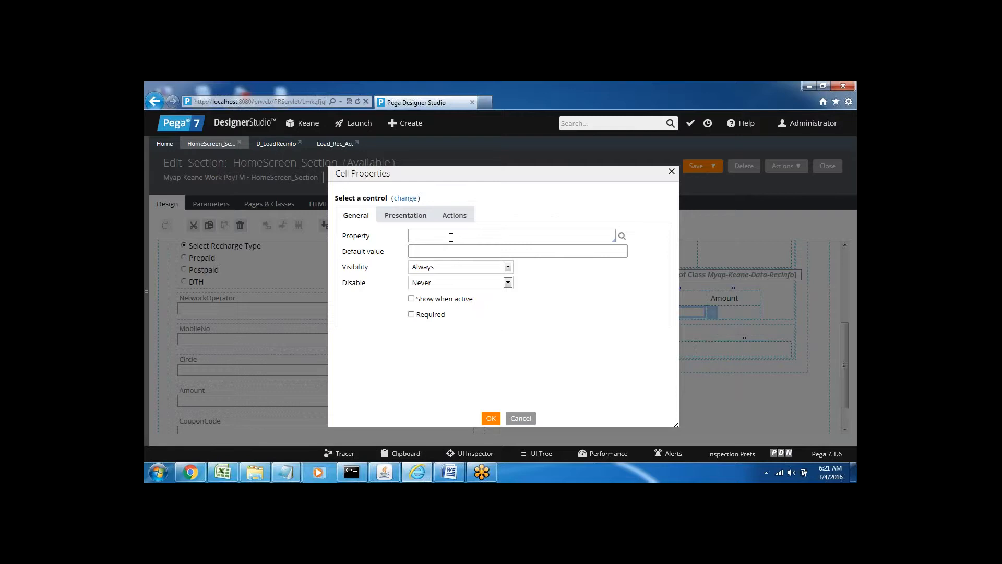
pyautogui.press('Down')
pyautogui.press('Down')
pyautogui.press('Down')
pyautogui.press('Down')
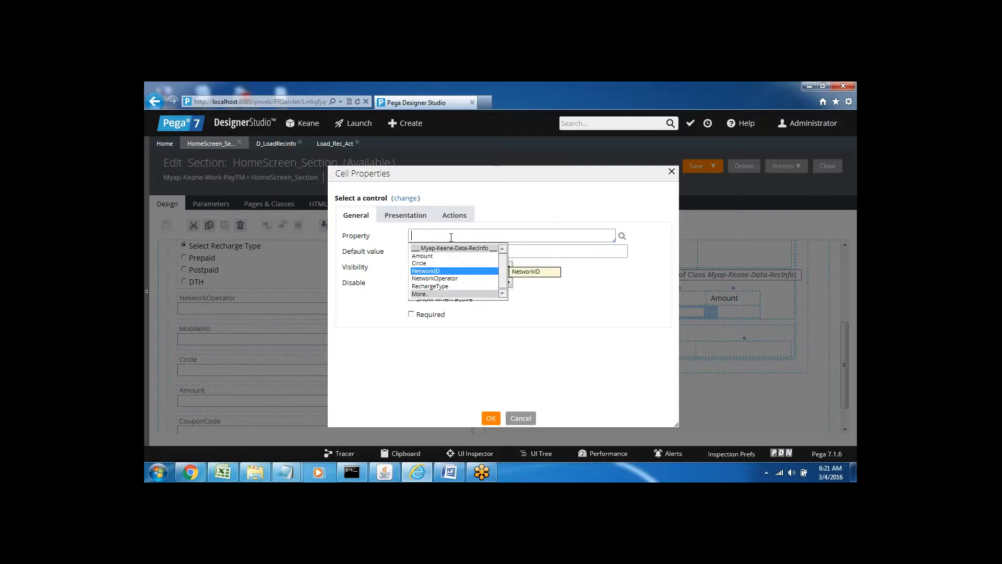
pyautogui.press('Up')
pyautogui.press('Return')
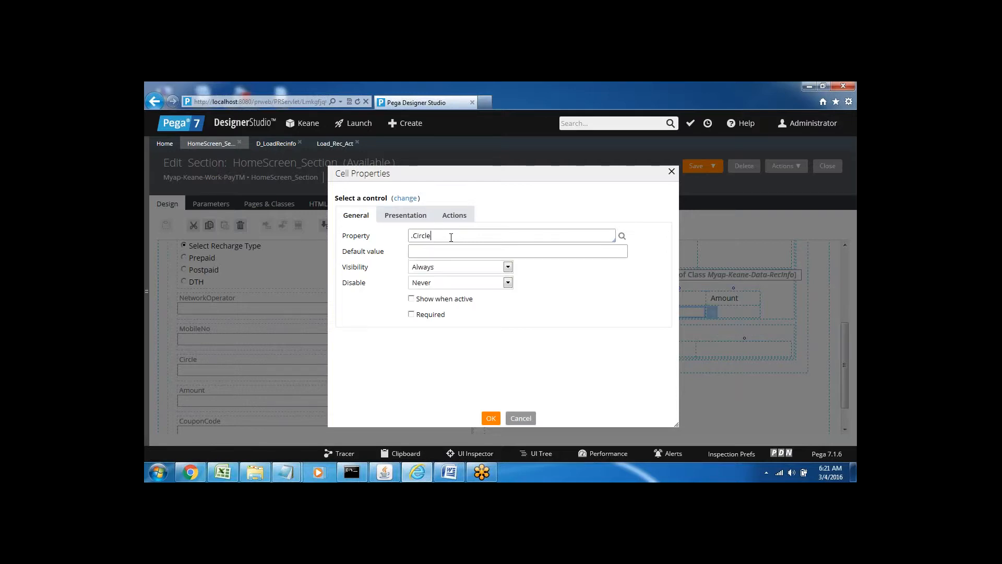
pyautogui.click(491, 418)
# Bind the cell under the Amount header in the repeat grid to the Amount property
pyautogui.click(731, 315)
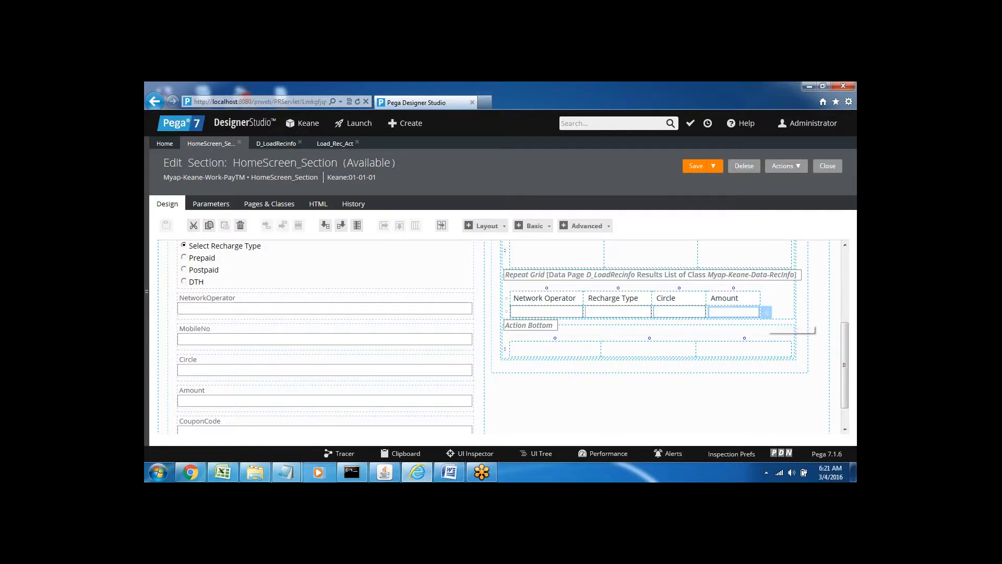
pyautogui.click(767, 313)
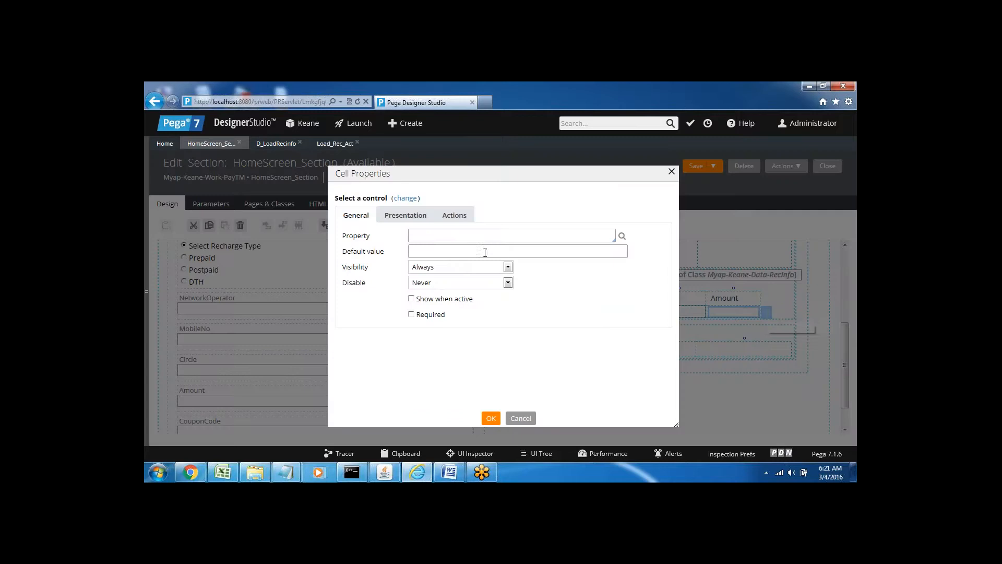
pyautogui.click(427, 235)
pyautogui.press('Return')
pyautogui.click(490, 419)
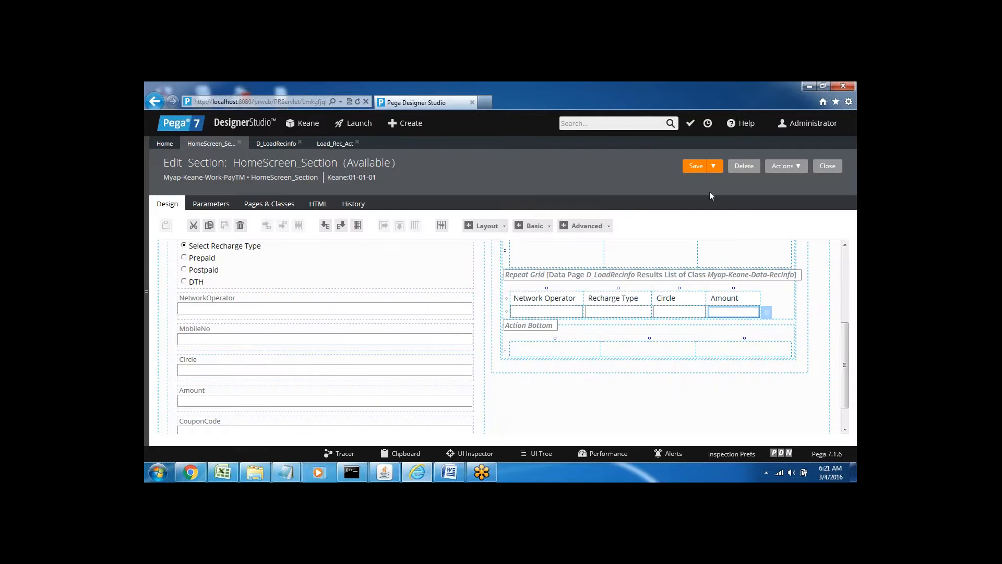
# Save HomeScreen_Section and create a new PayTM Case to check the recharge grid at runtime
pyautogui.click(696, 169)
pyautogui.click(845, 293)
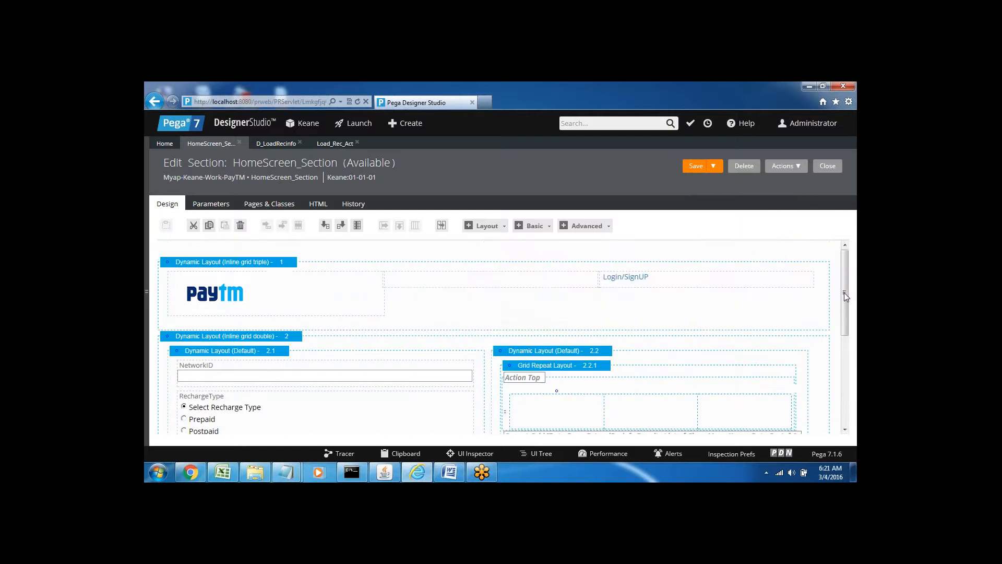
pyautogui.click(710, 163)
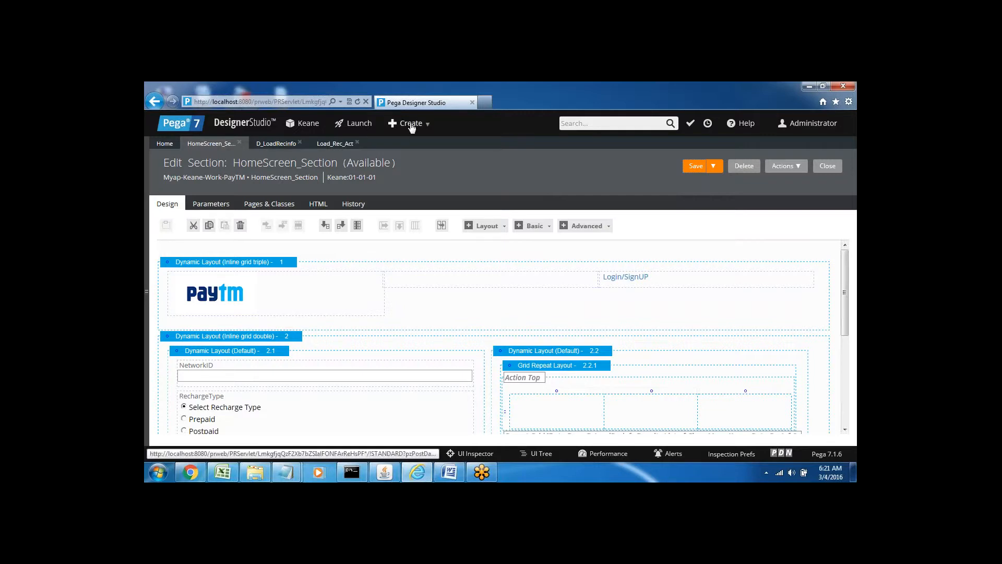
pyautogui.moveTo(412, 127)
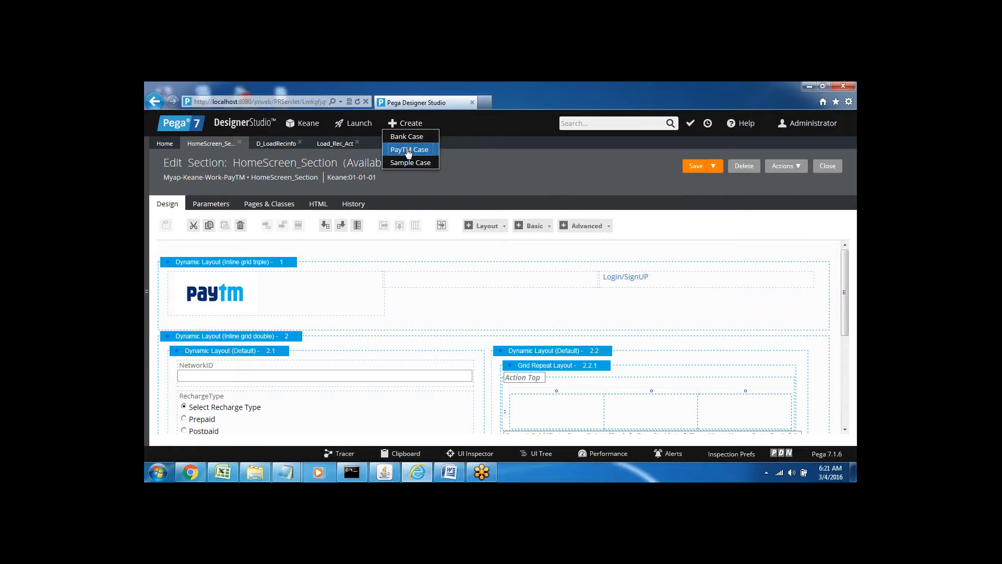
pyautogui.click(406, 151)
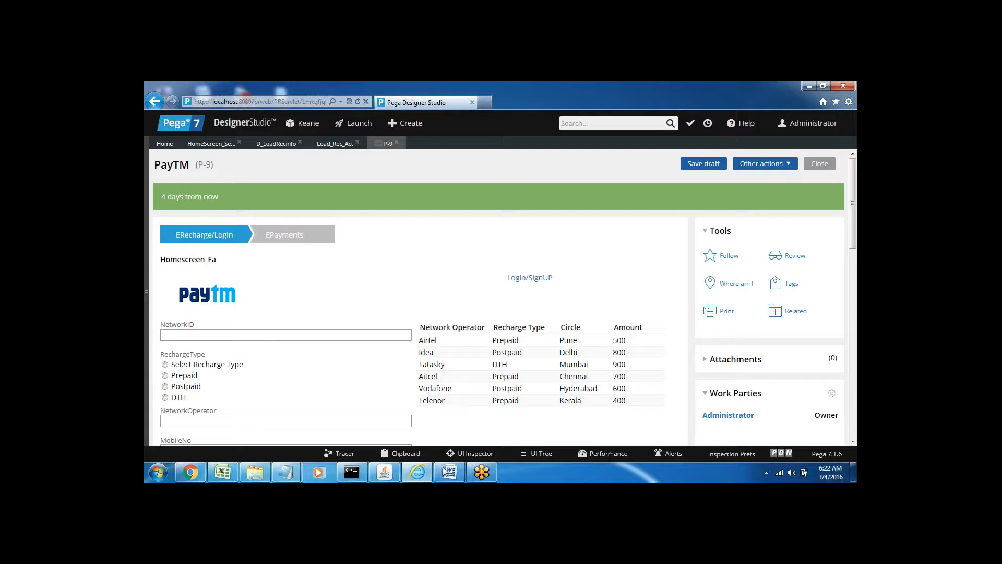
# Return to HomeScreen_Section and set the Grid Repeat Layout's pagination format to Page 1 of X
pyautogui.click(325, 148)
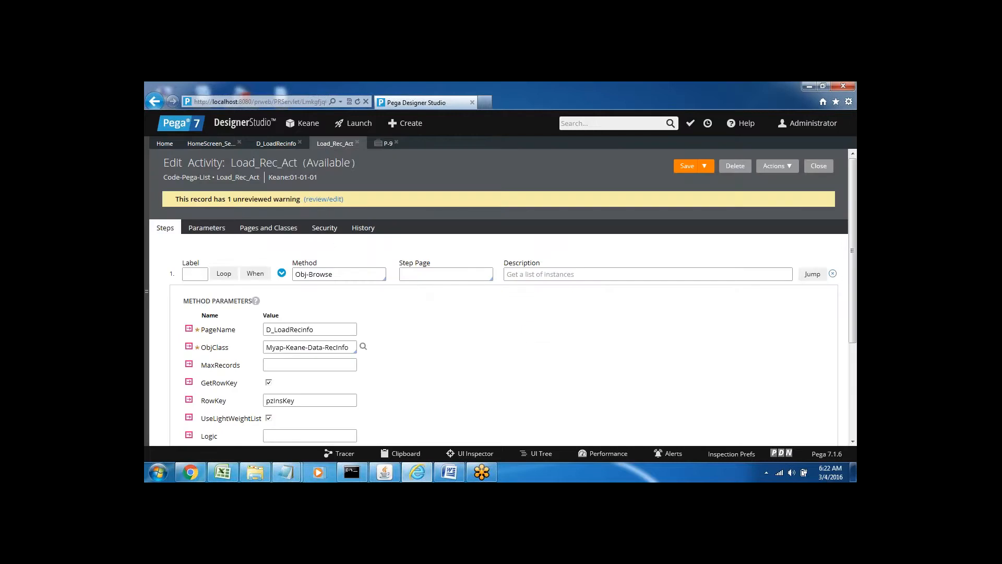
pyautogui.click(222, 146)
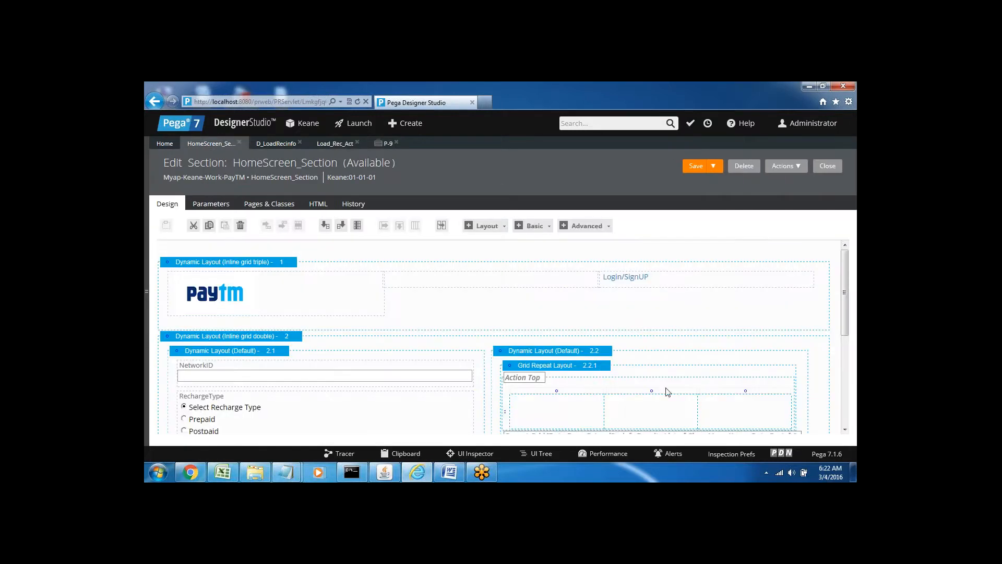
pyautogui.click(598, 369)
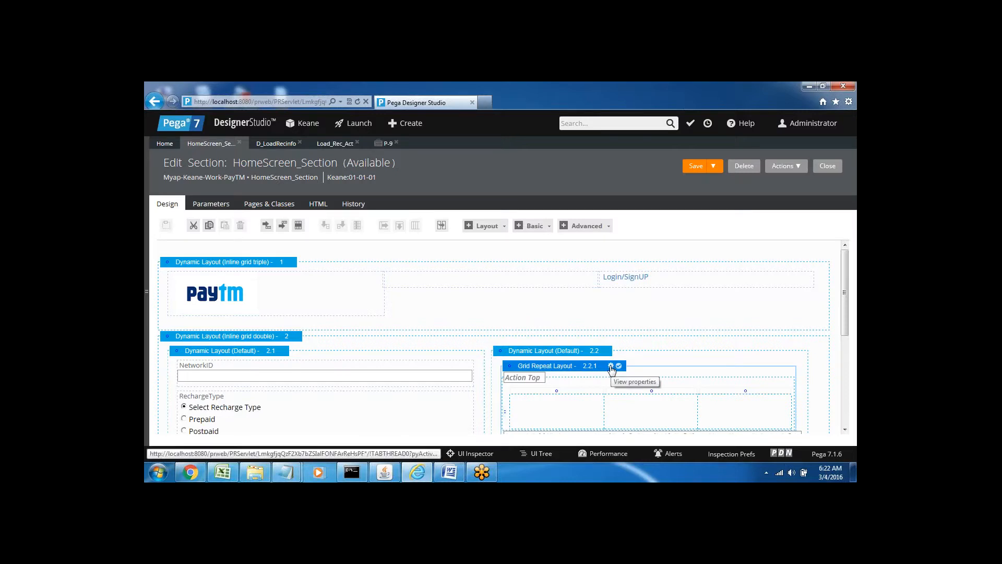
pyautogui.click(611, 366)
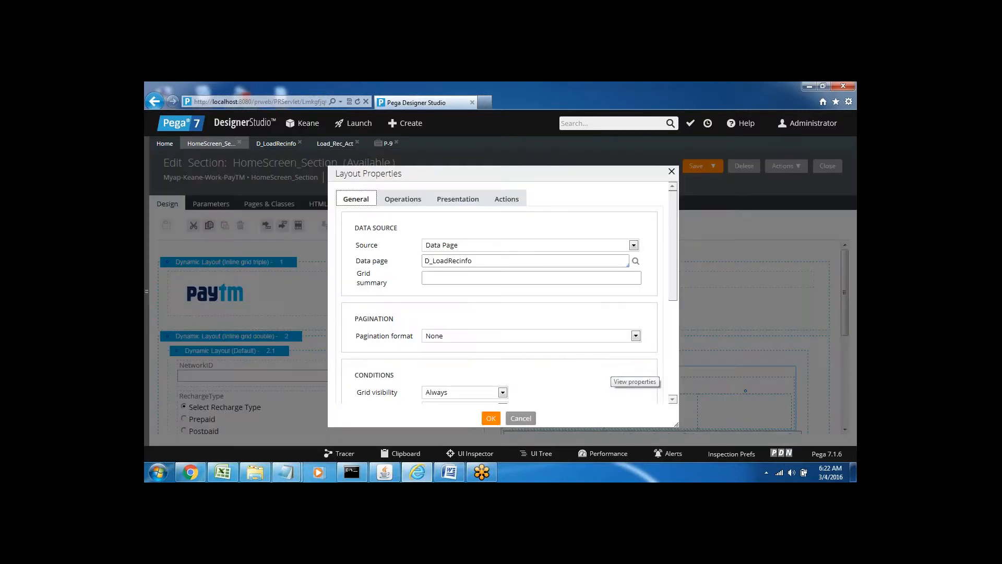
pyautogui.click(441, 279)
pyautogui.click(435, 337)
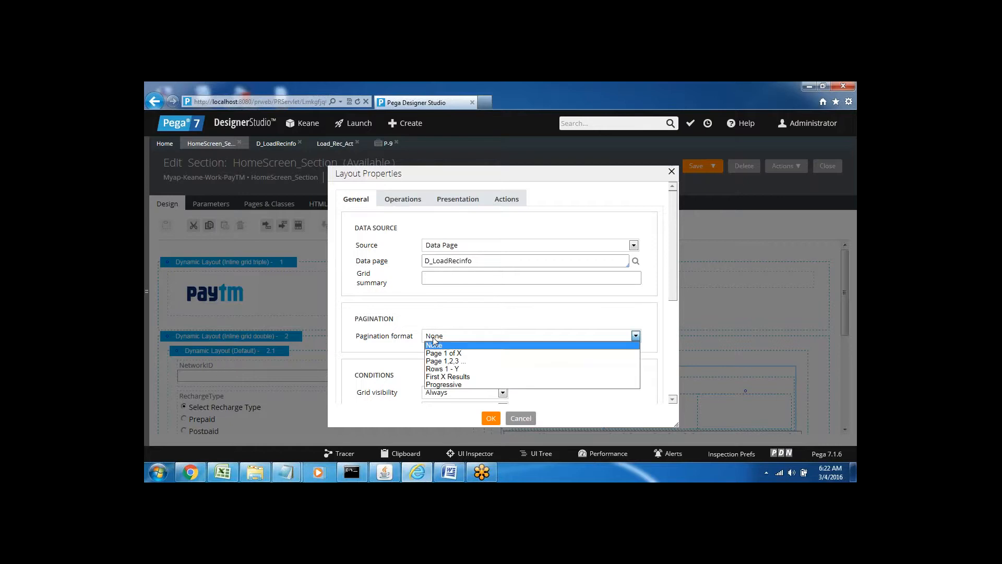
pyautogui.click(439, 354)
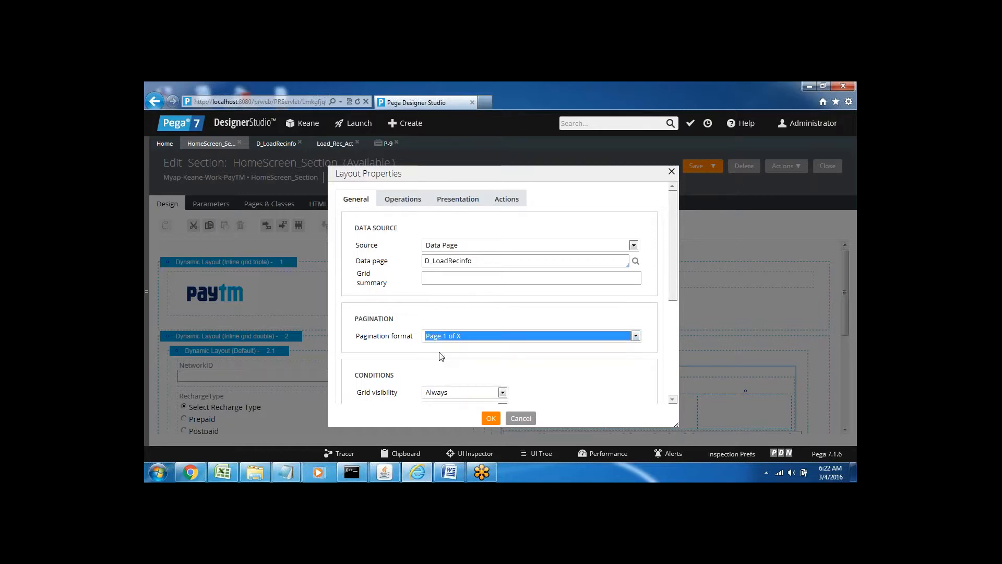
# Set the page size (number of rows) of the grid's pagination to 10
pyautogui.doubleClick(367, 319)
pyautogui.doubleClick(375, 338)
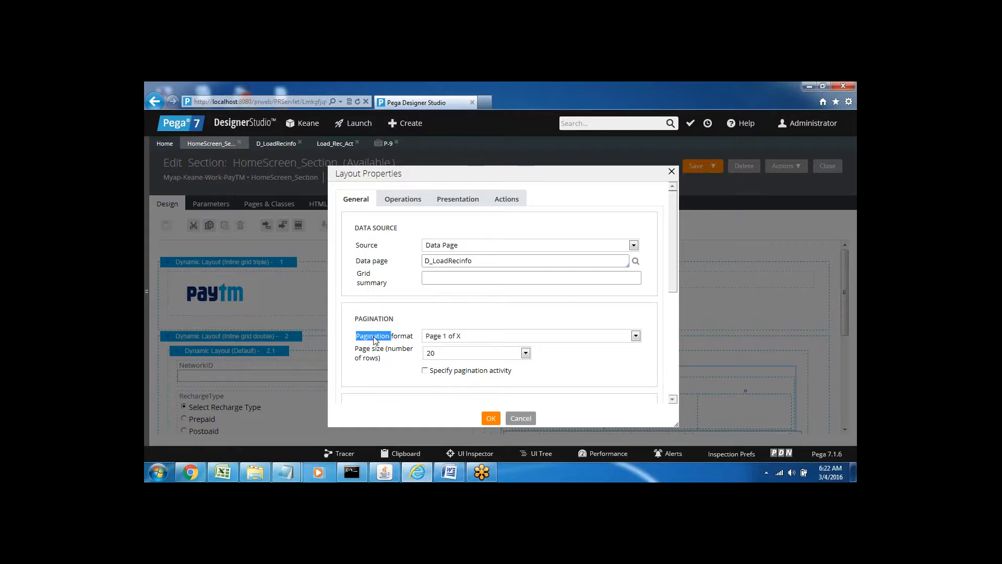
pyautogui.click(389, 354)
pyautogui.doubleClick(390, 349)
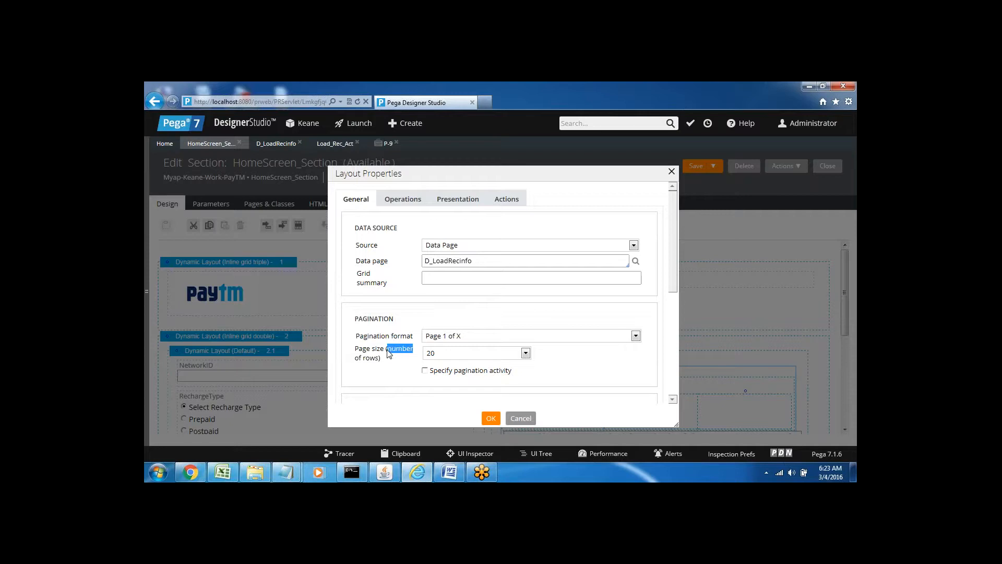
pyautogui.click(445, 355)
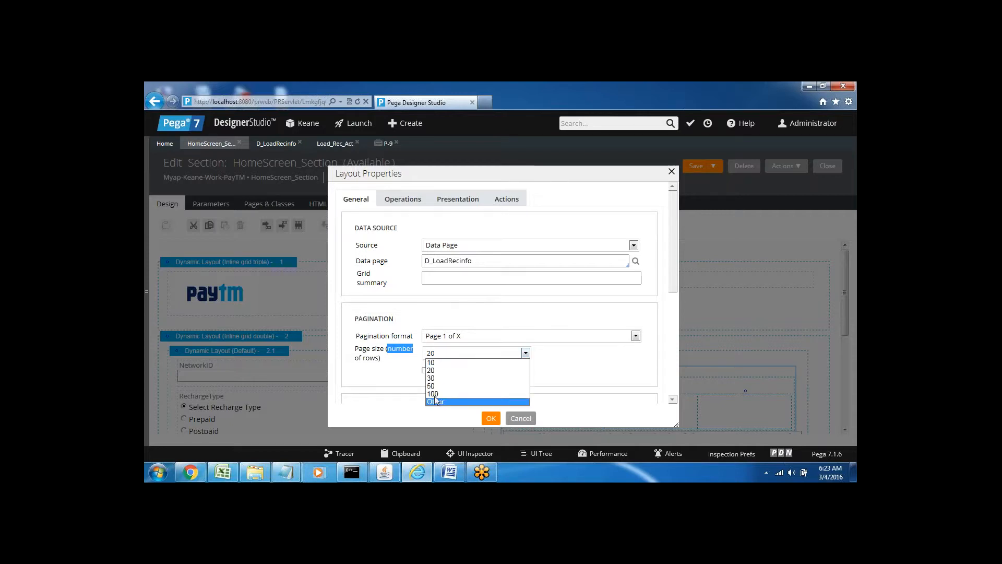
pyautogui.click(437, 364)
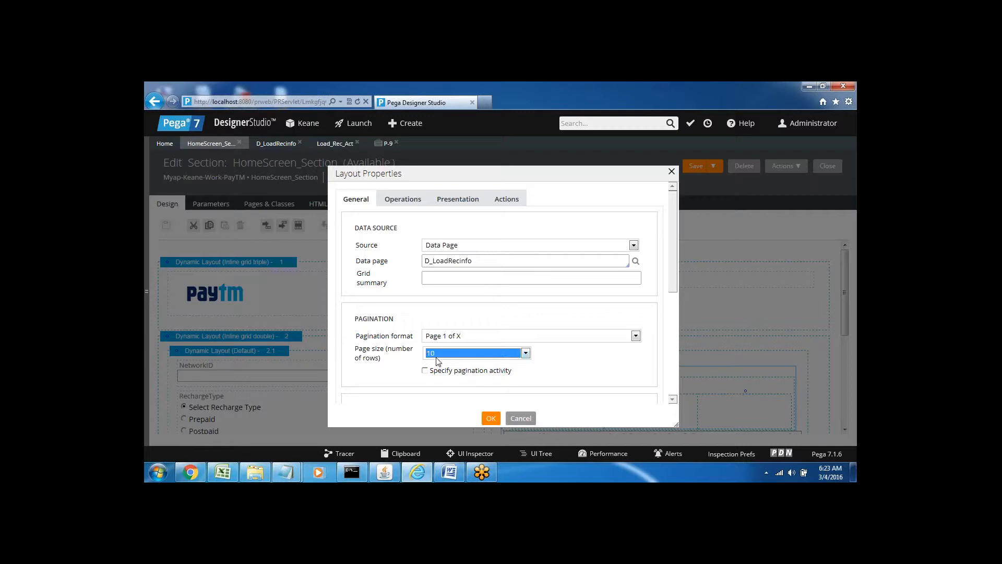
pyautogui.click(437, 357)
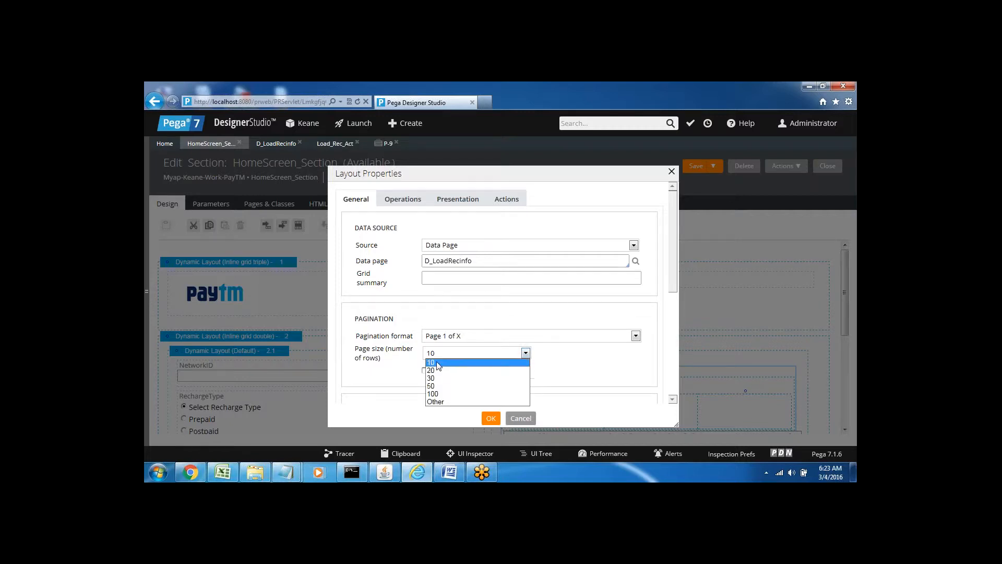
pyautogui.click(440, 361)
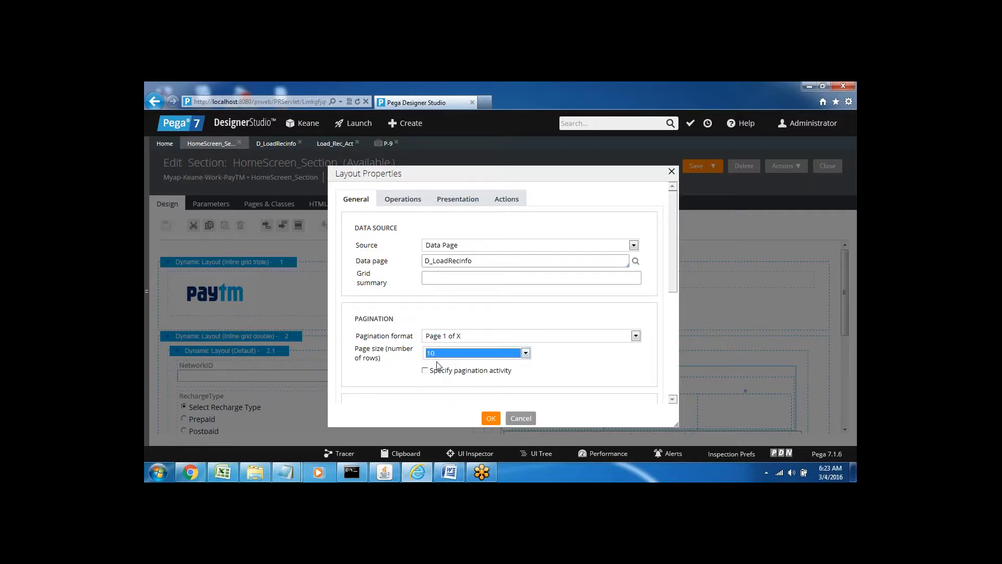
# Set the Grid Repeat Layout's pagination page size to 20 rows, apply the layout properties and save HomeScreen_Section
pyautogui.doubleClick(562, 370)
pyautogui.click(458, 357)
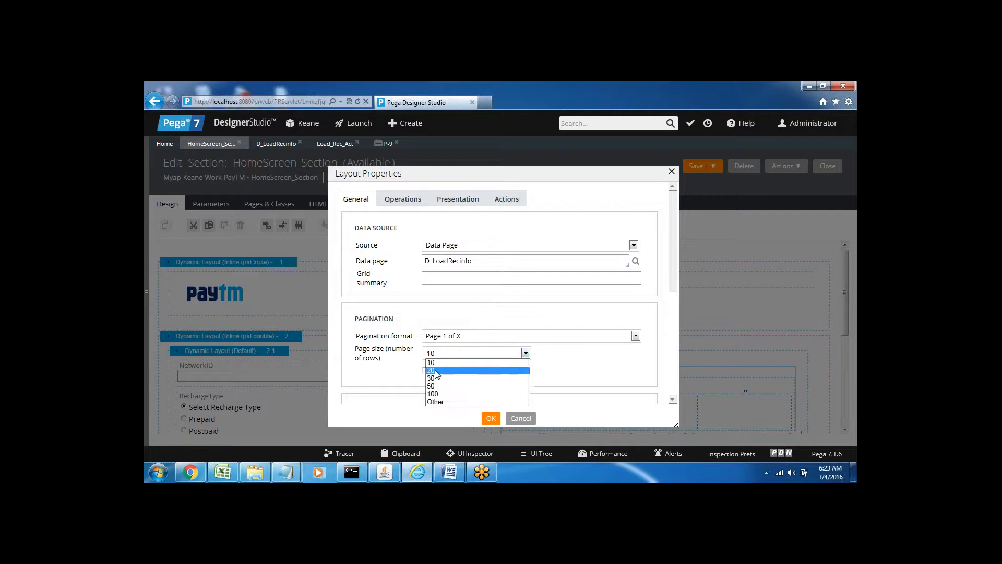
pyautogui.click(437, 370)
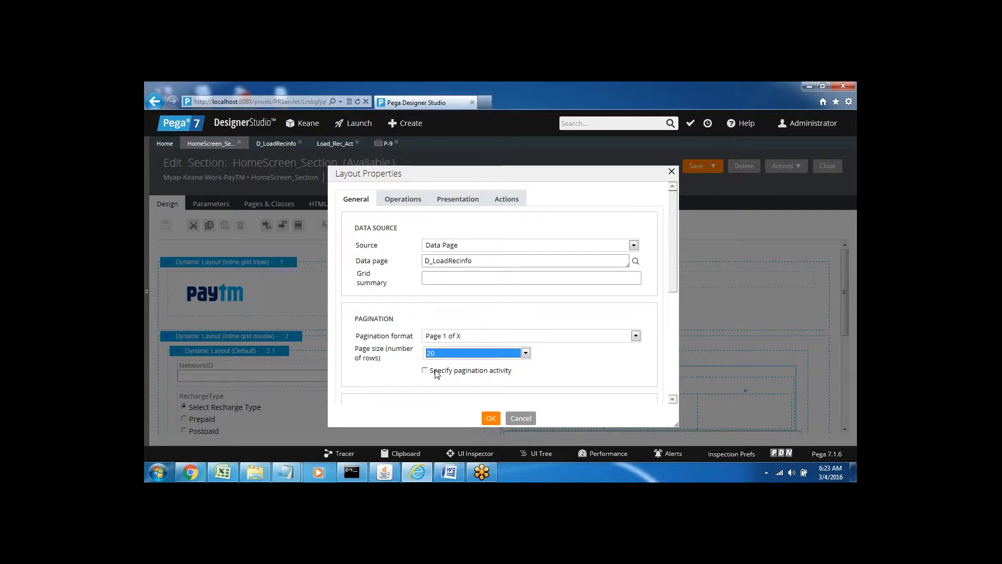
pyautogui.click(565, 358)
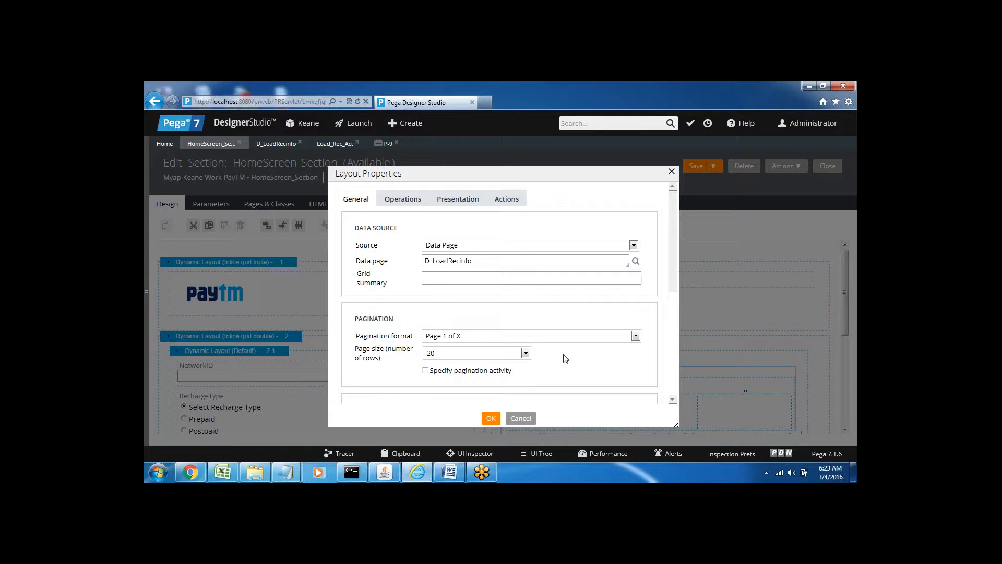
pyautogui.click(491, 424)
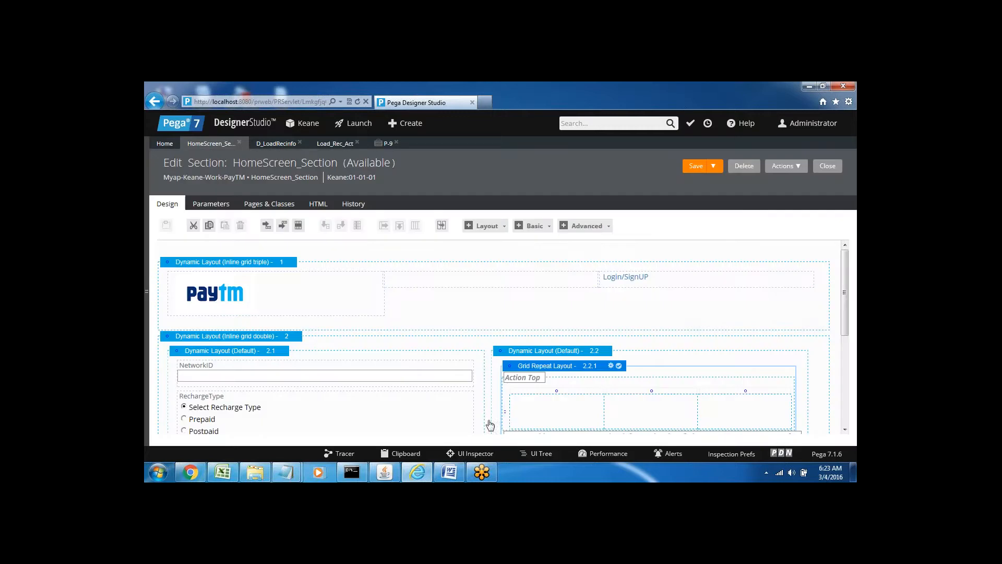
pyautogui.click(697, 167)
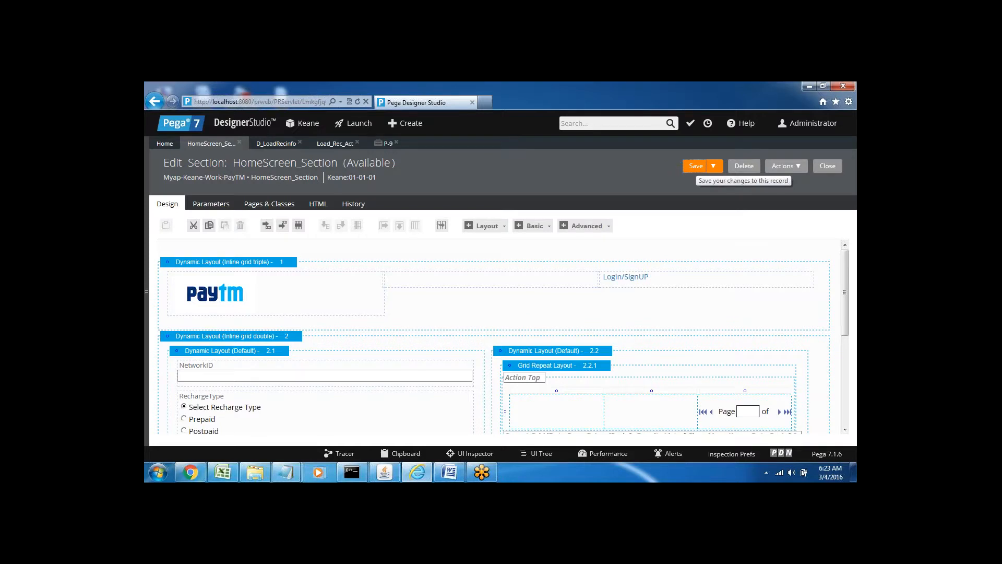
# Create a new PayTM Case to check the paginated recharge grid at runtime
pyautogui.moveTo(842, 261); pyautogui.dragTo(850, 335)
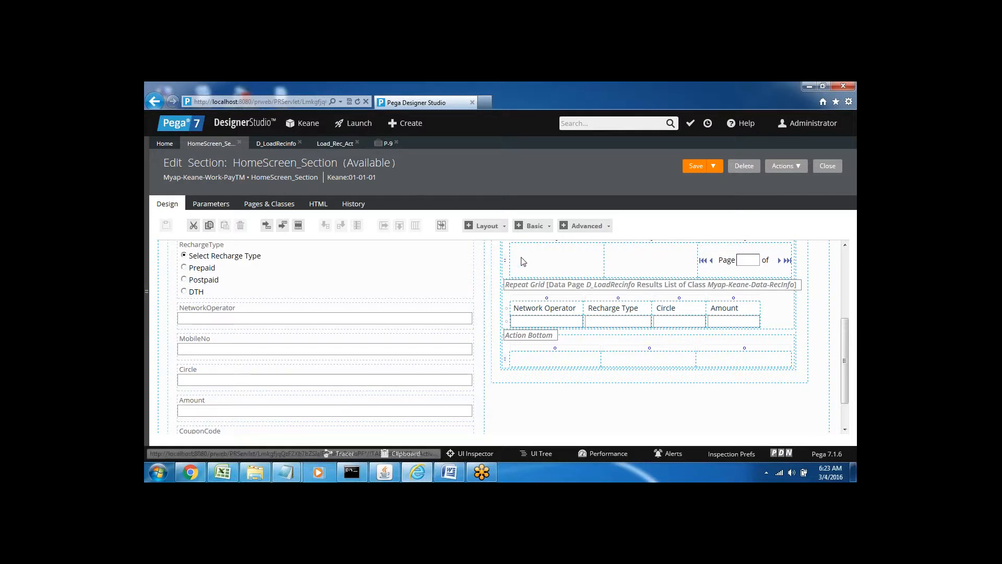
pyautogui.click(407, 123)
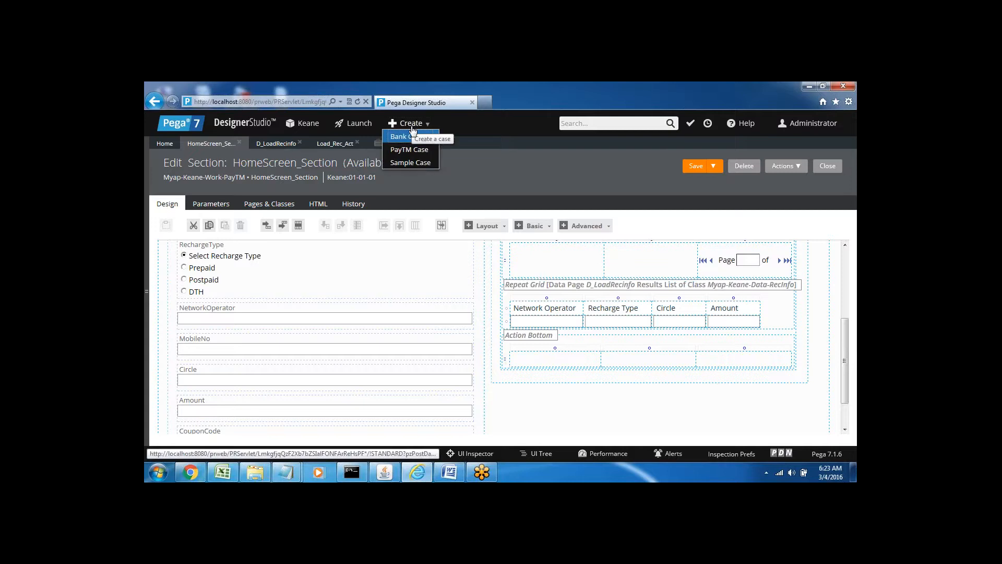
pyautogui.click(404, 150)
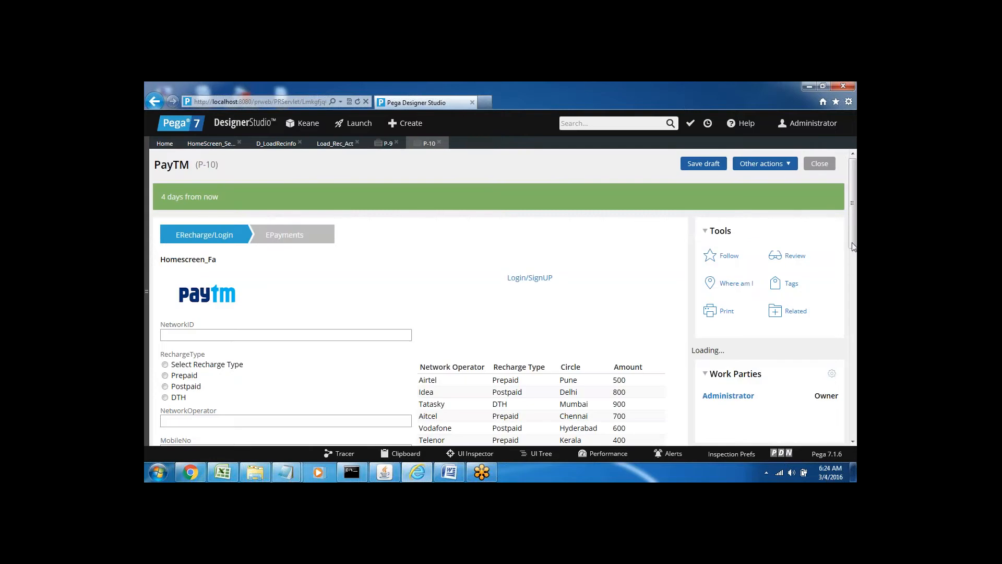
pyautogui.moveTo(854, 249)
pyautogui.mouseDown()
pyautogui.moveTo(856, 306)
pyautogui.moveTo(854, 245)
pyautogui.mouseUp()
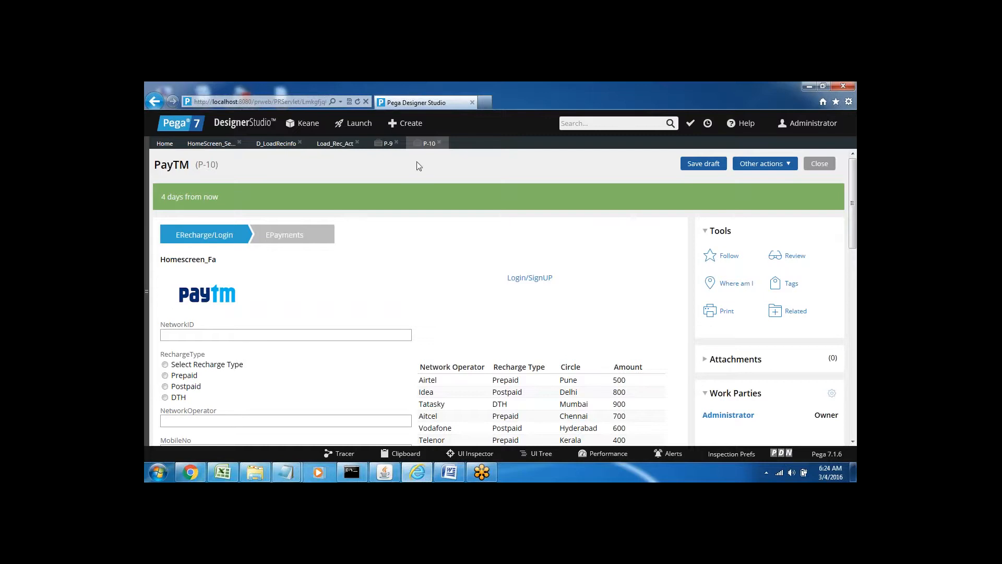
# Switch to the Word notes and add a "Report Definition" line below the Activity line
pyautogui.click(448, 472)
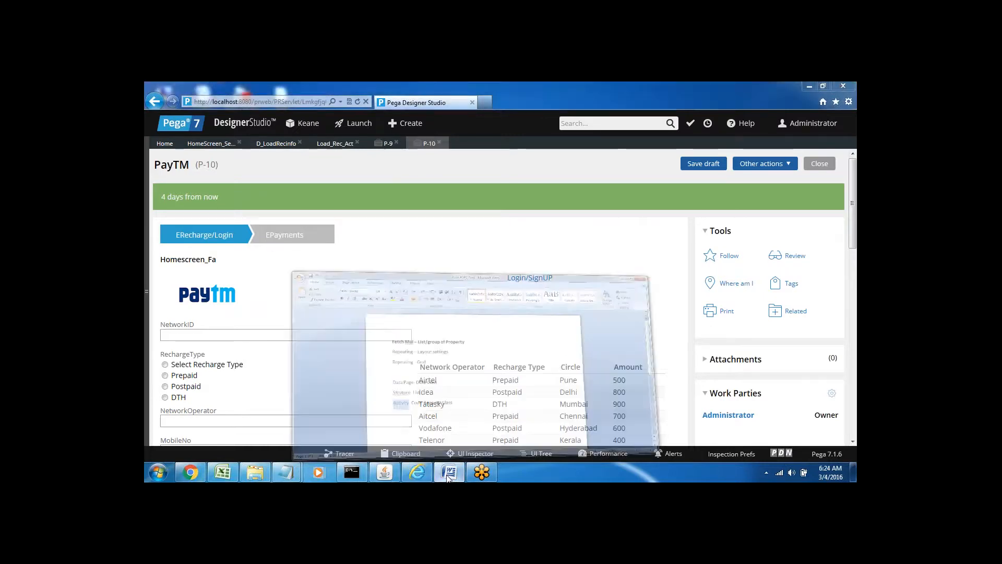
pyautogui.click(390, 374)
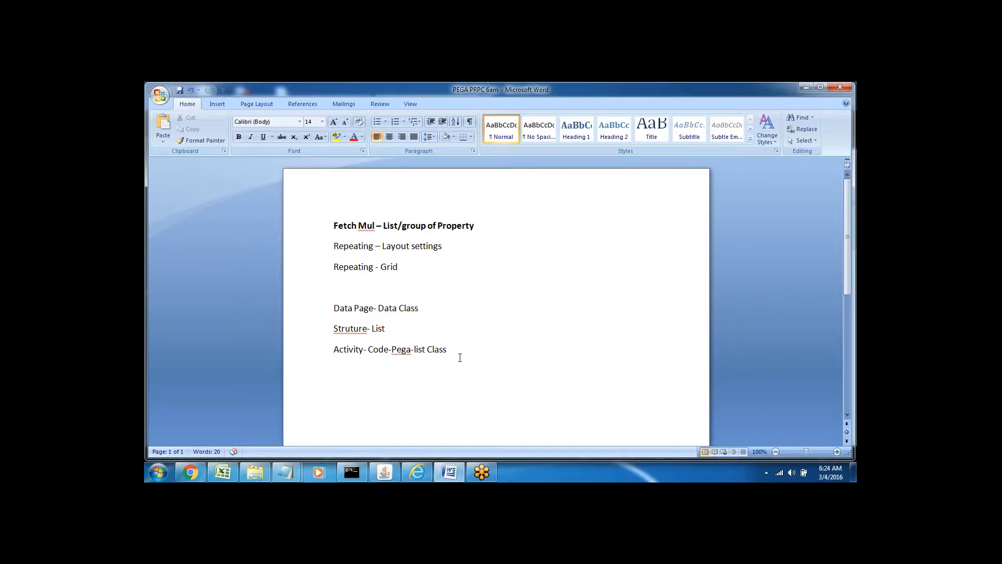
pyautogui.doubleClick(338, 308)
pyautogui.click(375, 368)
pyautogui.press('Return')
pyautogui.write('Report Definition')
pyautogui.moveTo(334, 308); pyautogui.dragTo(423, 309)
pyautogui.click(388, 329)
pyautogui.click(318, 380)
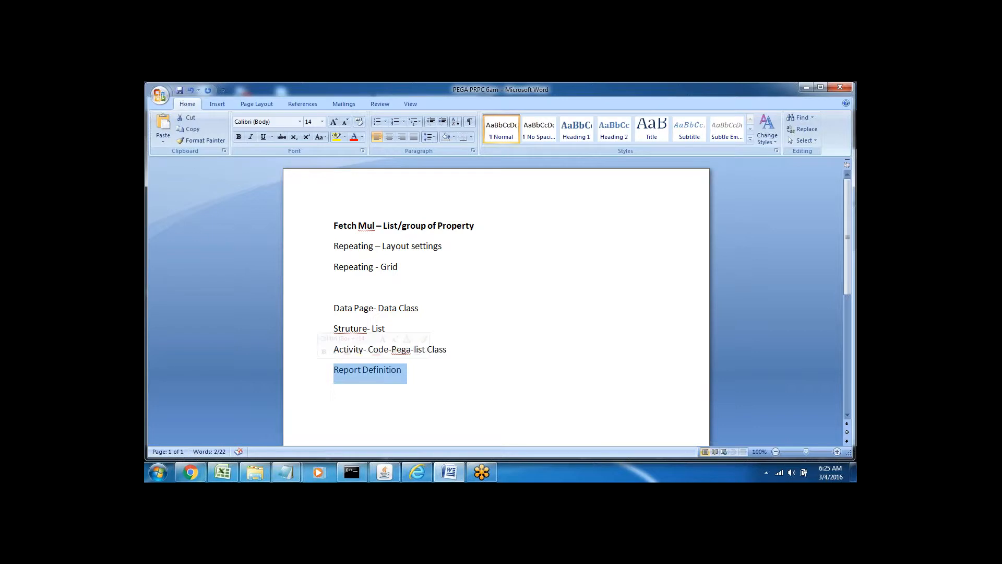
pyautogui.click(334, 390)
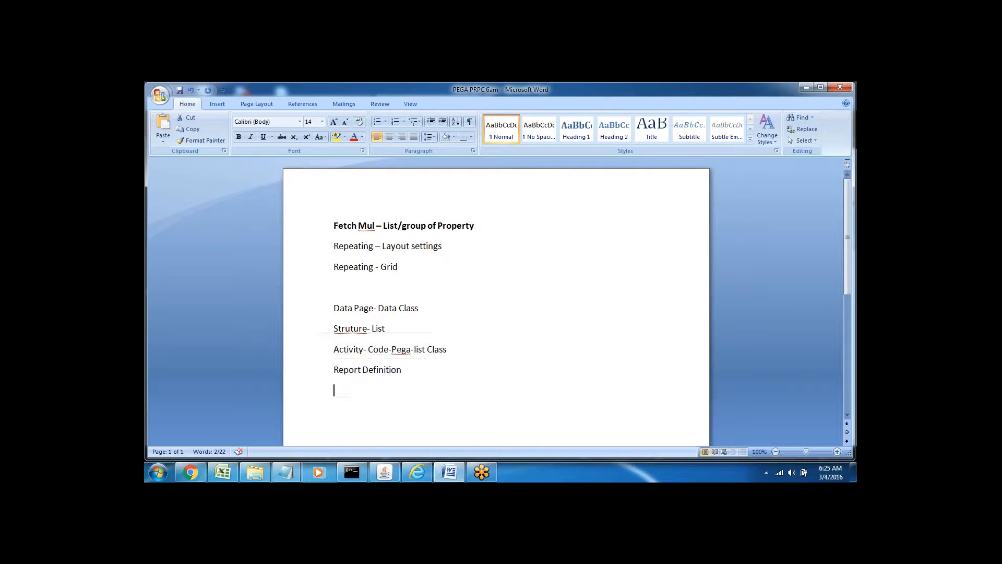
pyautogui.click(302, 376)
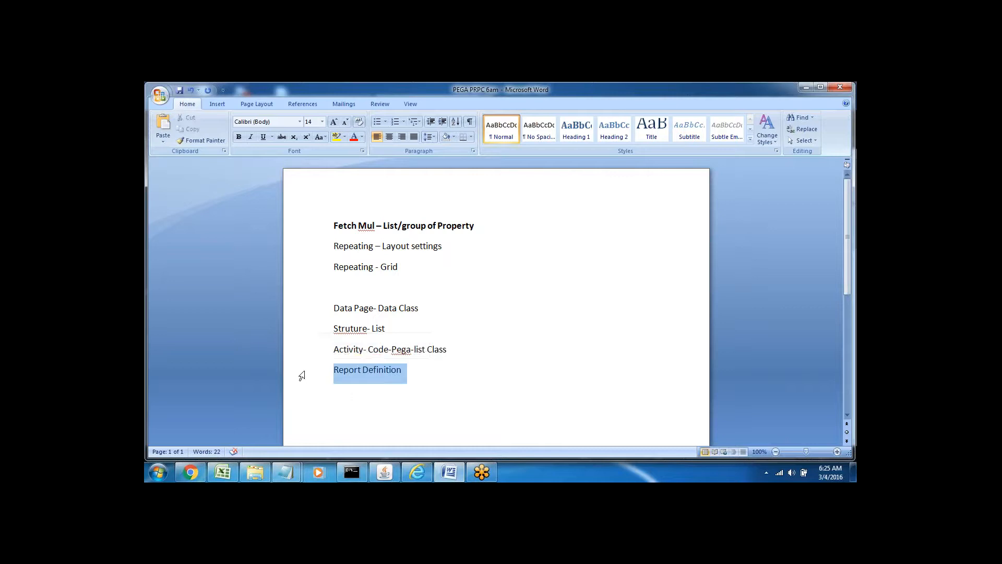
# Delete the "Report Definition" line from the notes
pyautogui.click(412, 377)
pyautogui.press('BackSpace')
pyautogui.press('BackSpace')
pyautogui.press('BackSpace')
pyautogui.press('BackSpace')
pyautogui.press('BackSpace')
pyautogui.press('BackSpace')
pyautogui.press('BackSpace')
pyautogui.press('BackSpace')
pyautogui.press('BackSpace')
pyautogui.press('BackSpace')
pyautogui.press('BackSpace')
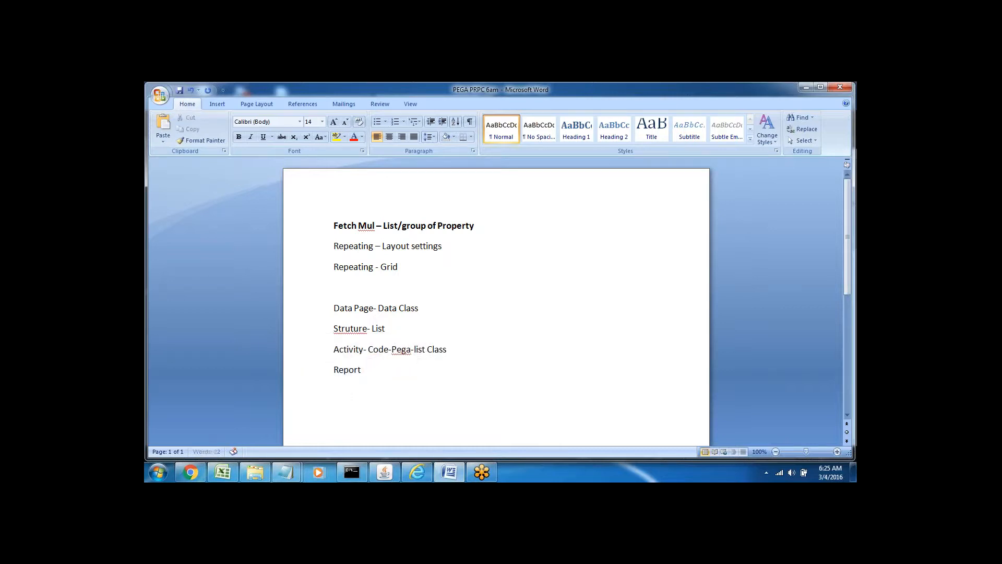
pyautogui.press('BackSpace')
pyautogui.press('BackSpace')
pyautogui.press('BackSpace')
pyautogui.press('BackSpace')
pyautogui.press('BackSpace')
# Add several blank lines below the Activity line and enter "Network ID--", leaving one empty line above it
pyautogui.press('Return')
pyautogui.press('Return')
pyautogui.press('Return')
pyautogui.press('Return')
pyautogui.press('Return')
pyautogui.press('Return')
pyautogui.press('Return')
pyautogui.press('Return')
pyautogui.press('Return')
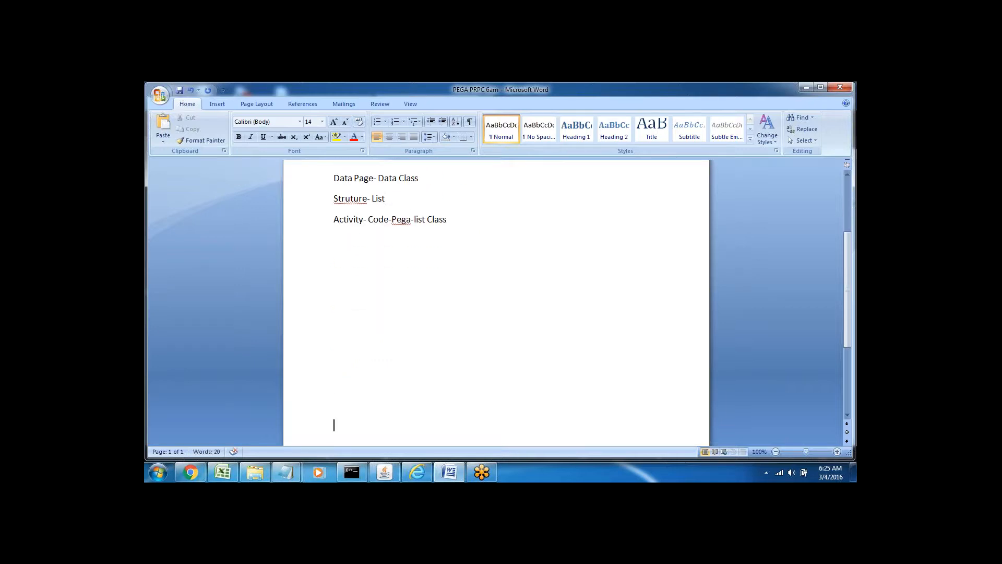
pyautogui.click(332, 258)
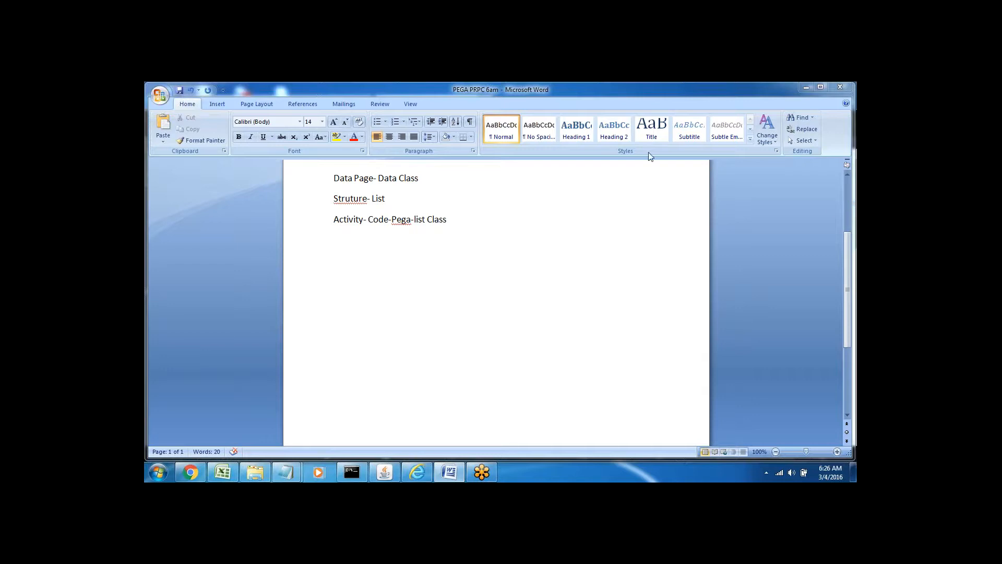
pyautogui.click(343, 268)
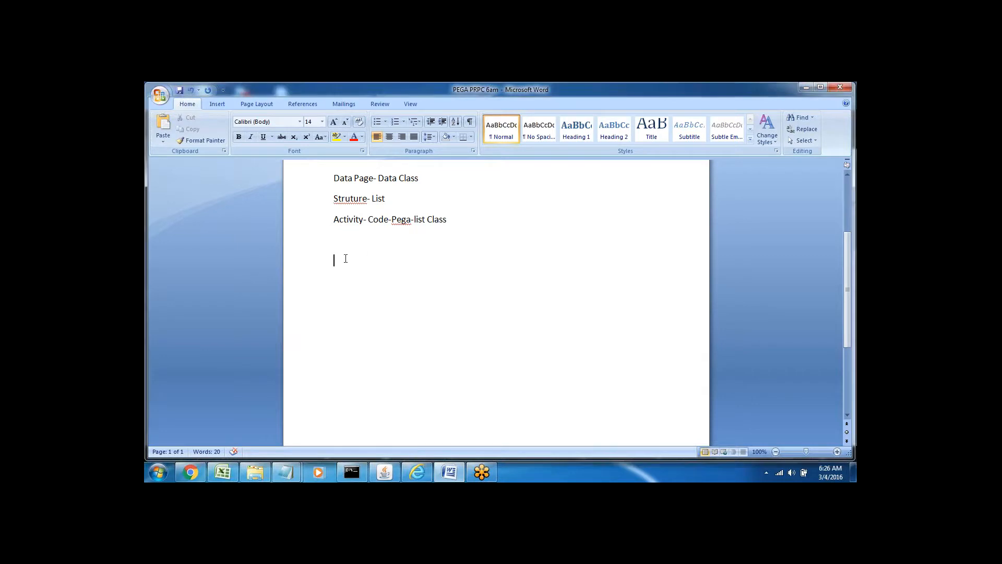
pyautogui.write('Network ID--')
pyautogui.click(290, 263)
pyautogui.click(400, 284)
pyautogui.click(400, 263)
pyautogui.click(312, 264)
# Enter "Default--Sorting (Ascending)" on the line below the Network ID note
pyautogui.click(345, 291)
pyautogui.write('Default')
pyautogui.click(399, 261)
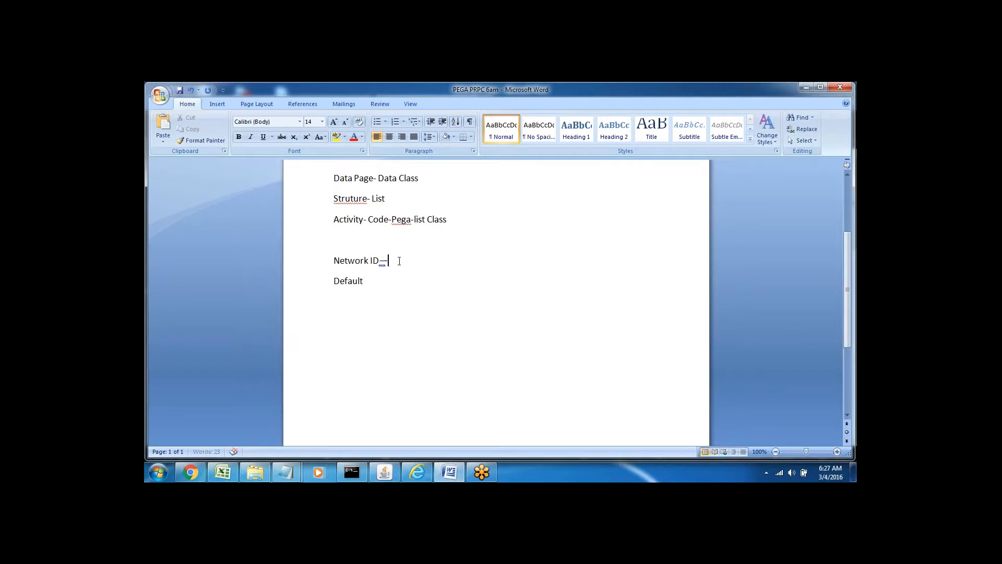
pyautogui.click(373, 283)
pyautogui.write('--')
pyautogui.write('So')
pyautogui.write('rting ')
pyautogui.write('(Asc')
pyautogui.write('ending')
pyautogui.write(')')
pyautogui.click(304, 293)
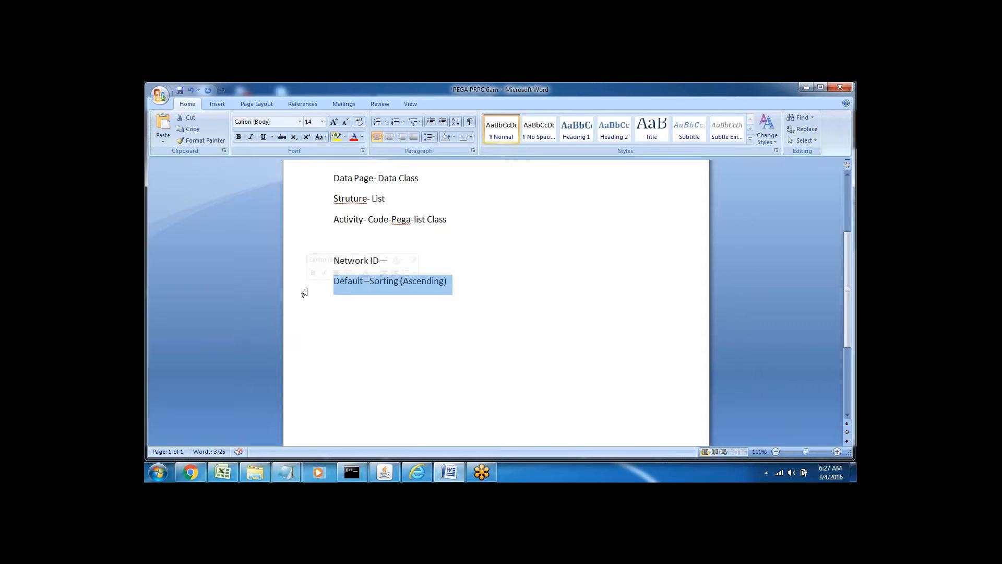
pyautogui.click(417, 475)
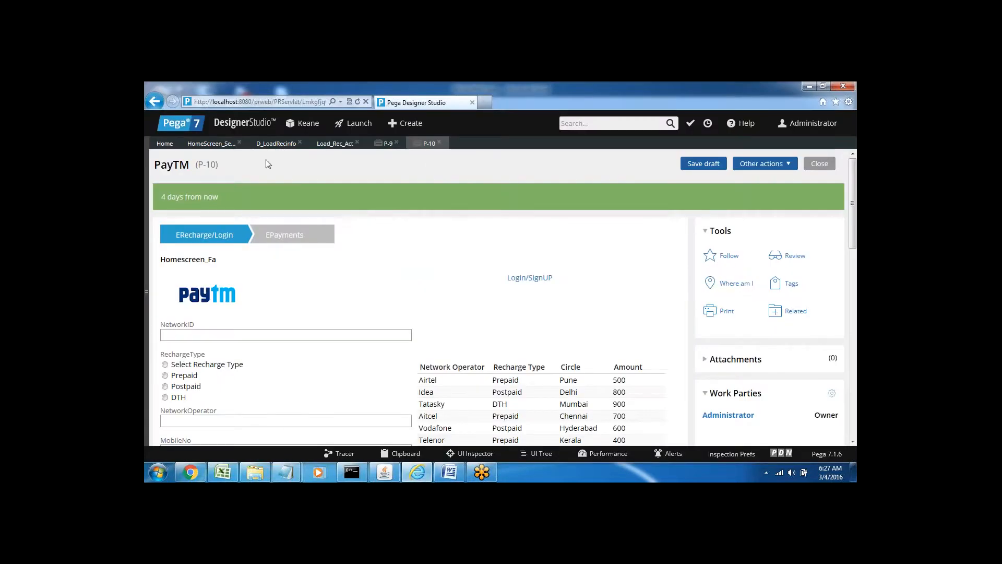
pyautogui.click(417, 475)
pyautogui.click(336, 342)
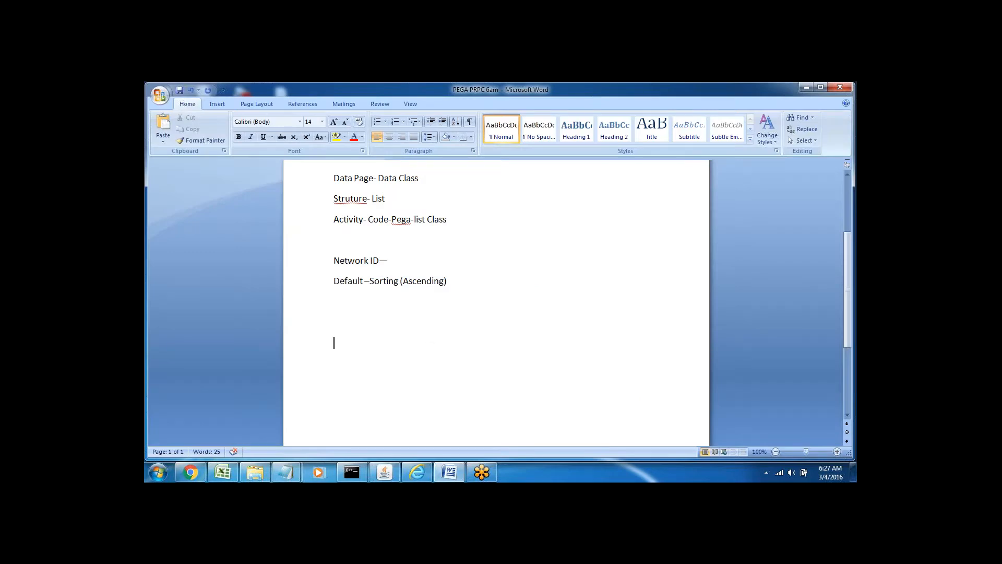
pyautogui.click(417, 473)
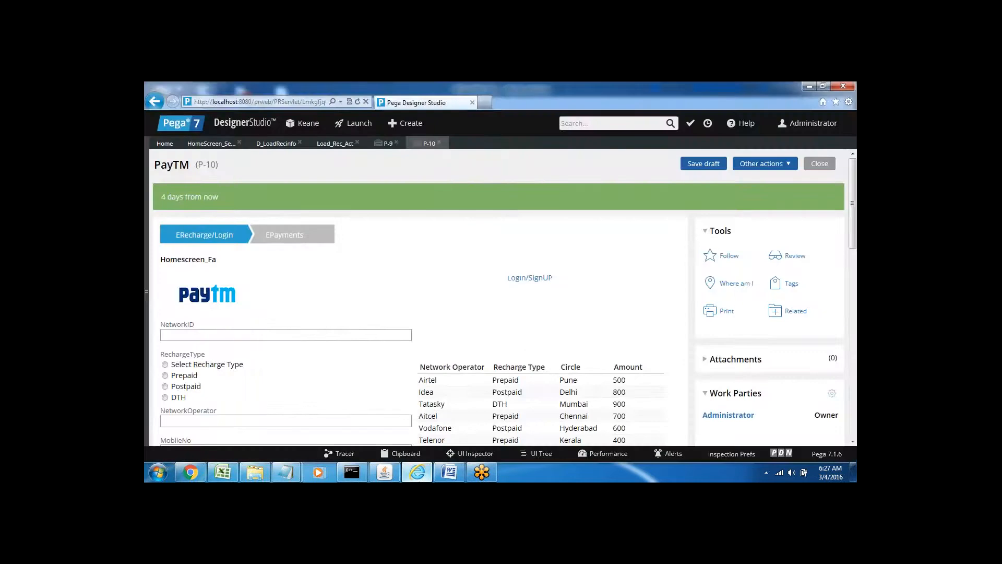
pyautogui.click(417, 473)
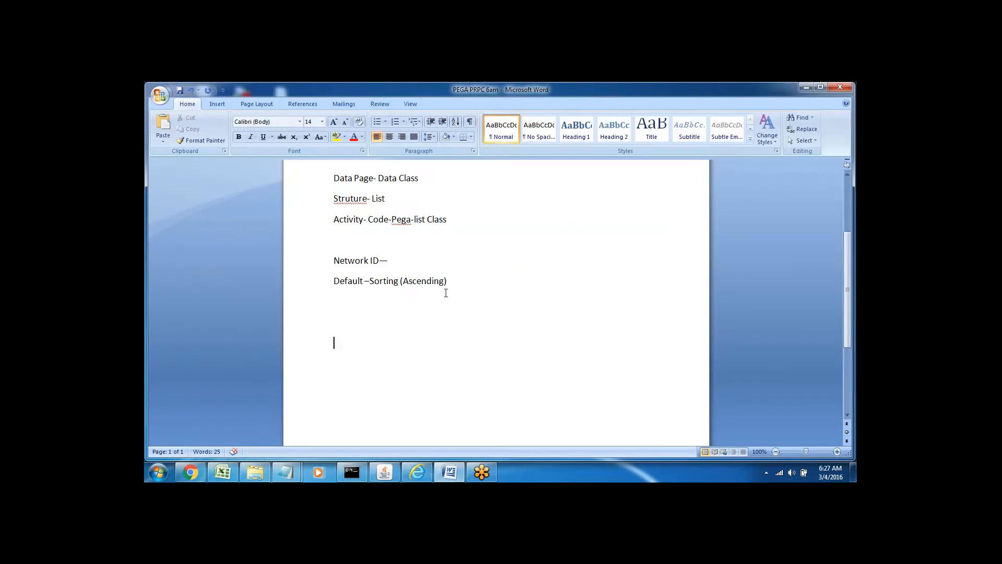
pyautogui.click(312, 285)
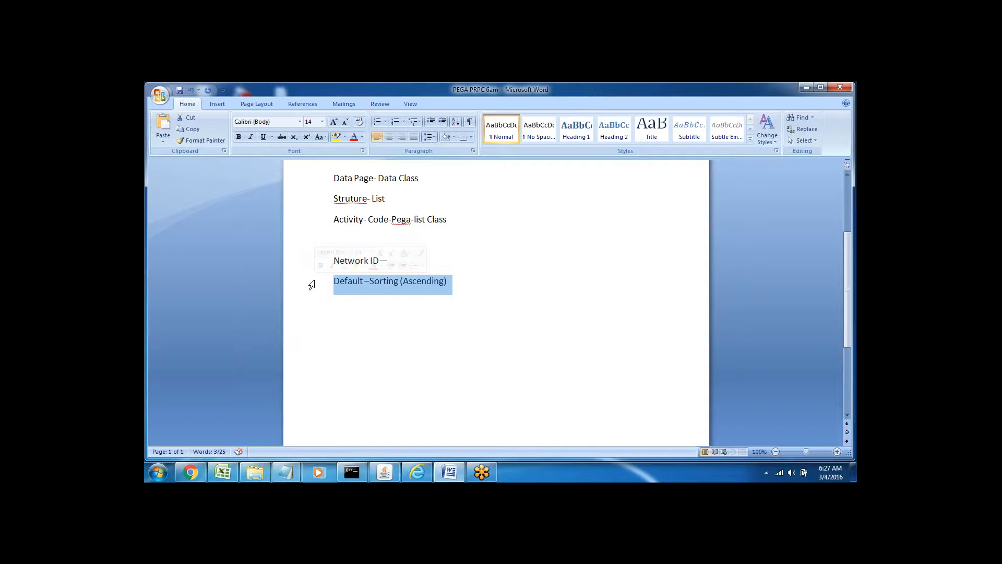
pyautogui.click(336, 299)
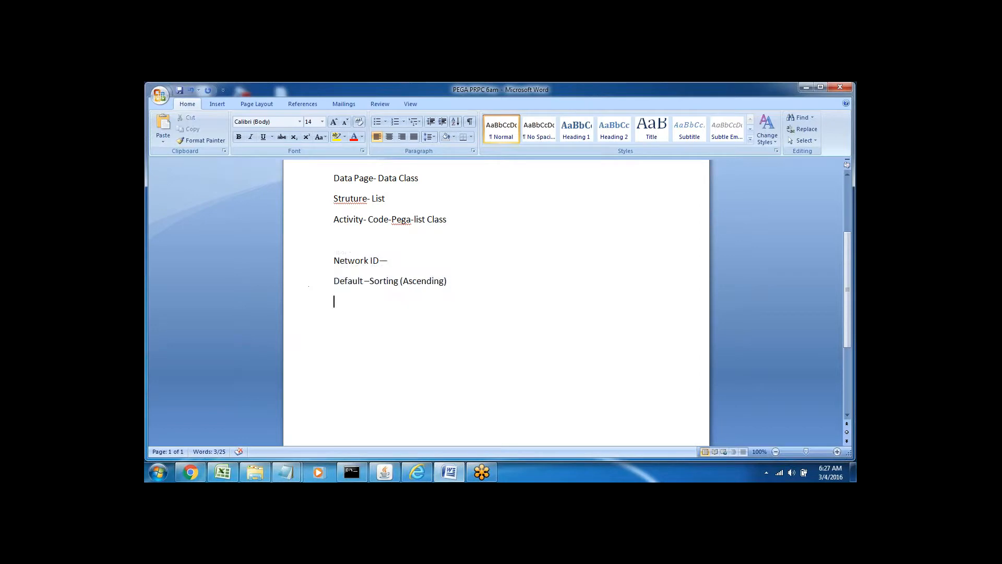
pyautogui.doubleClick(417, 283)
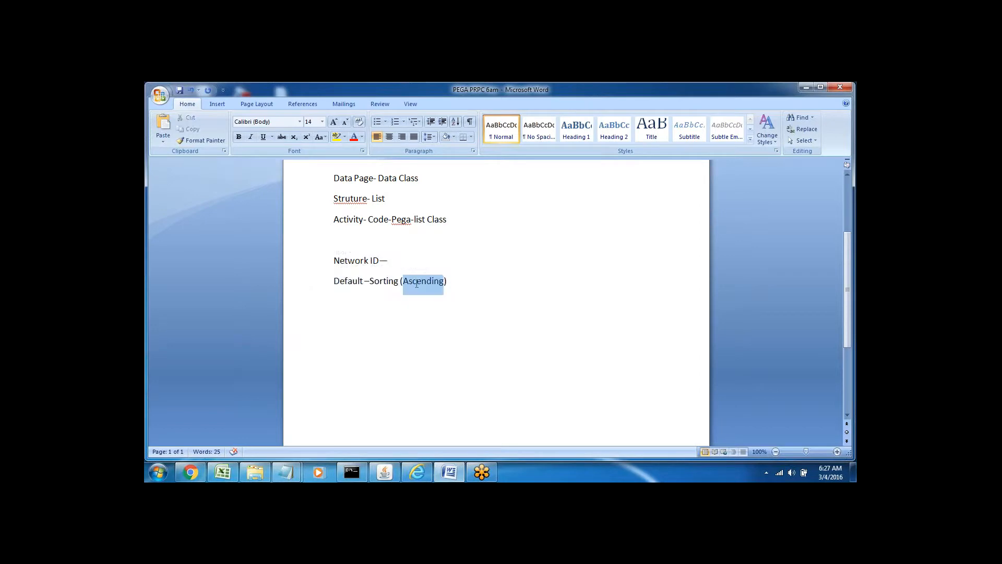
pyautogui.click(329, 283)
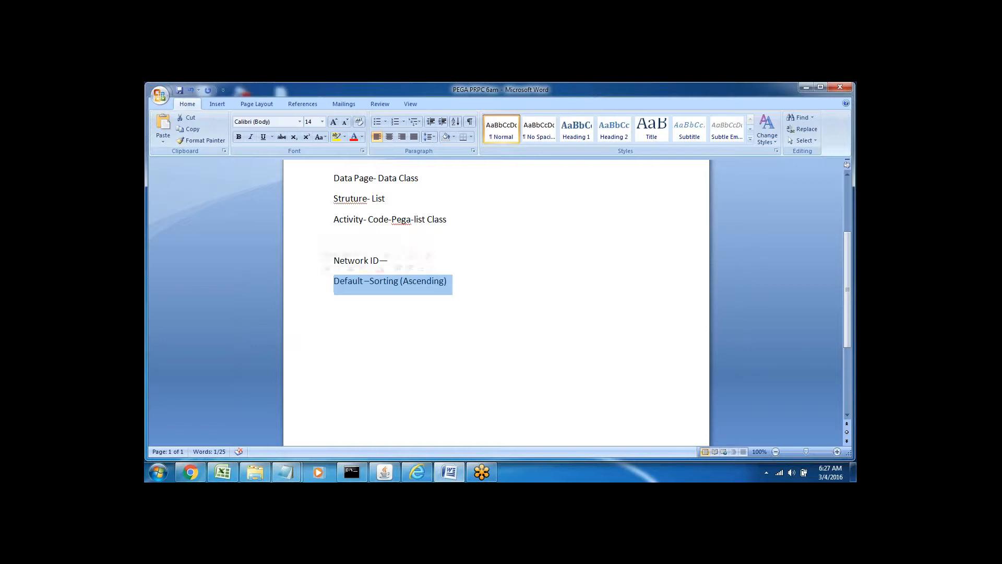
pyautogui.click(345, 283)
pyautogui.click(301, 284)
pyautogui.click(335, 300)
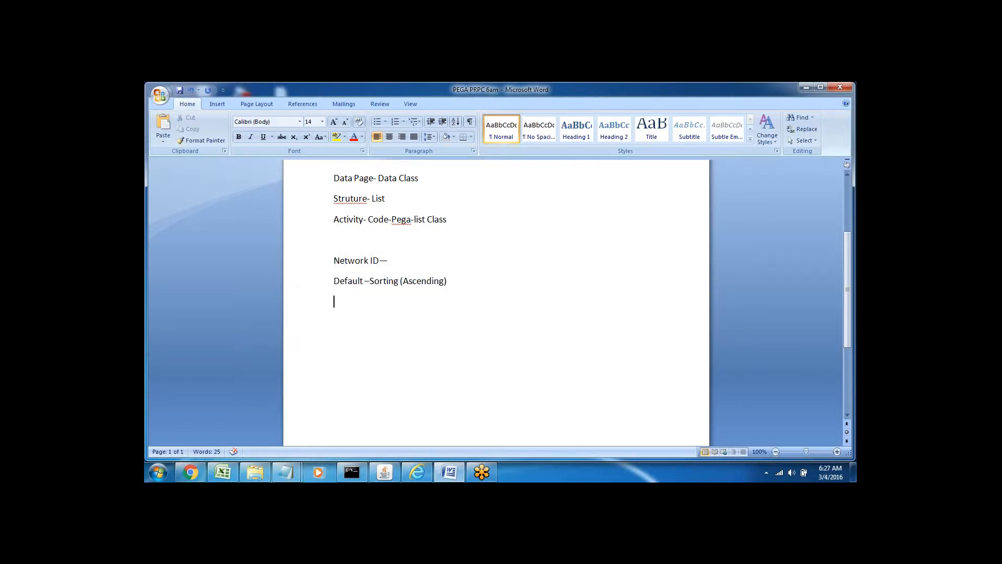
pyautogui.click(314, 264)
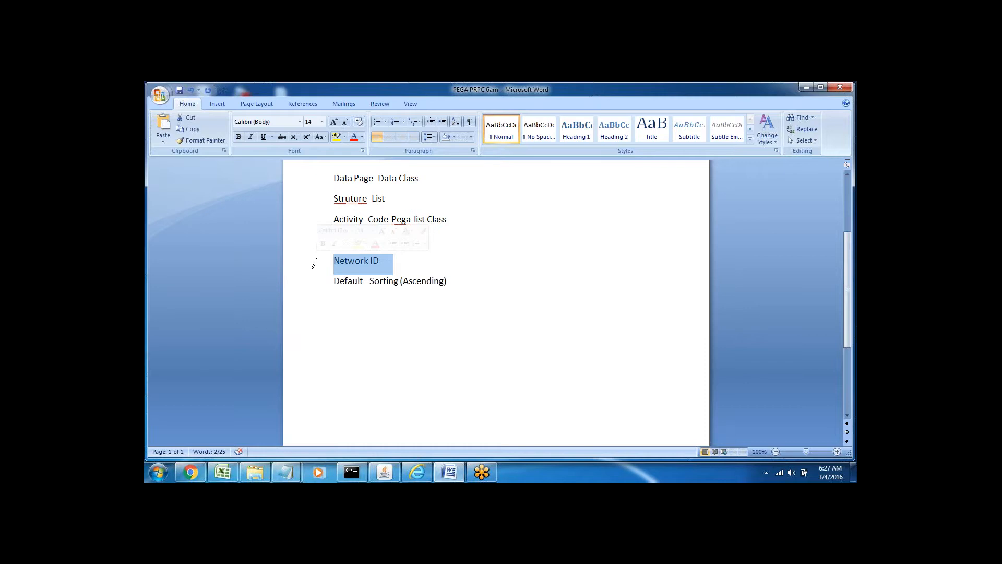
# Switch to the PayTM case to examine the recharge grid's column headers, and return to the Word notes
pyautogui.click(417, 472)
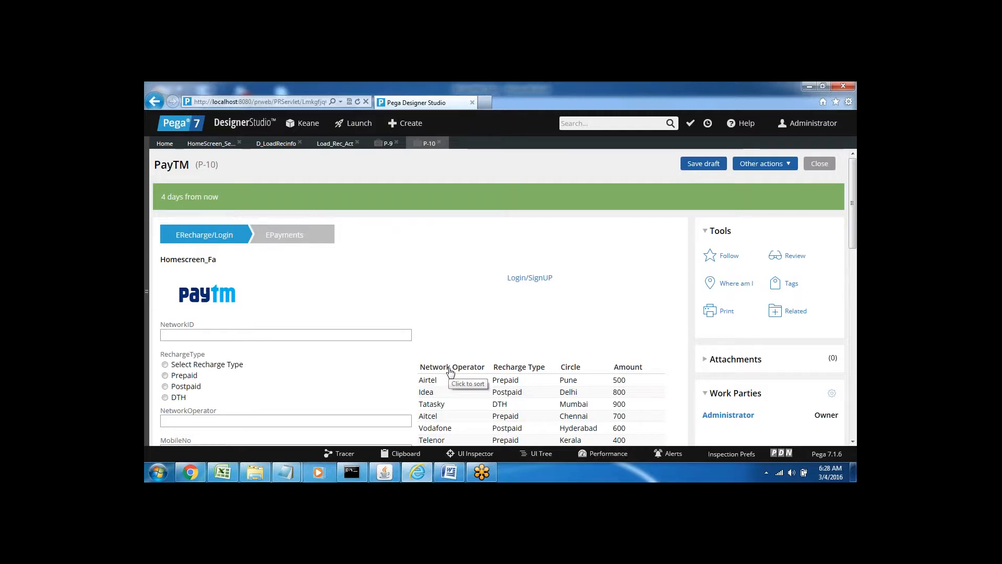
pyautogui.moveTo(449, 475)
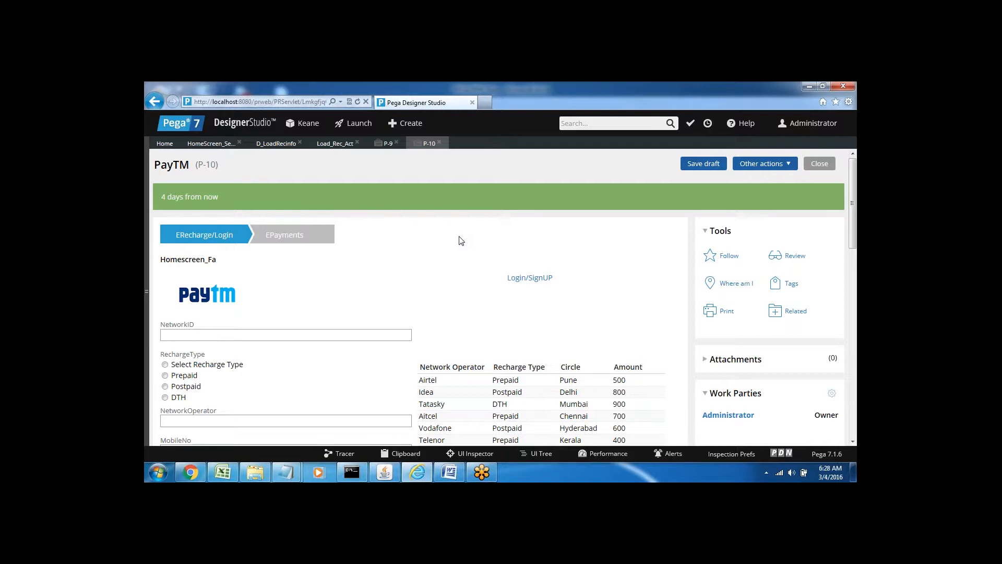
pyautogui.click(453, 477)
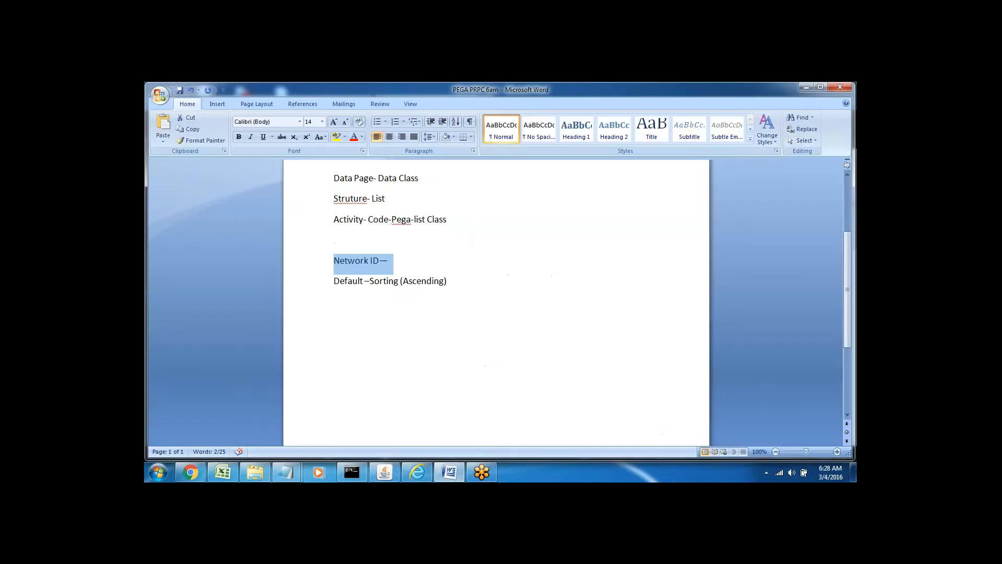
pyautogui.click(347, 305)
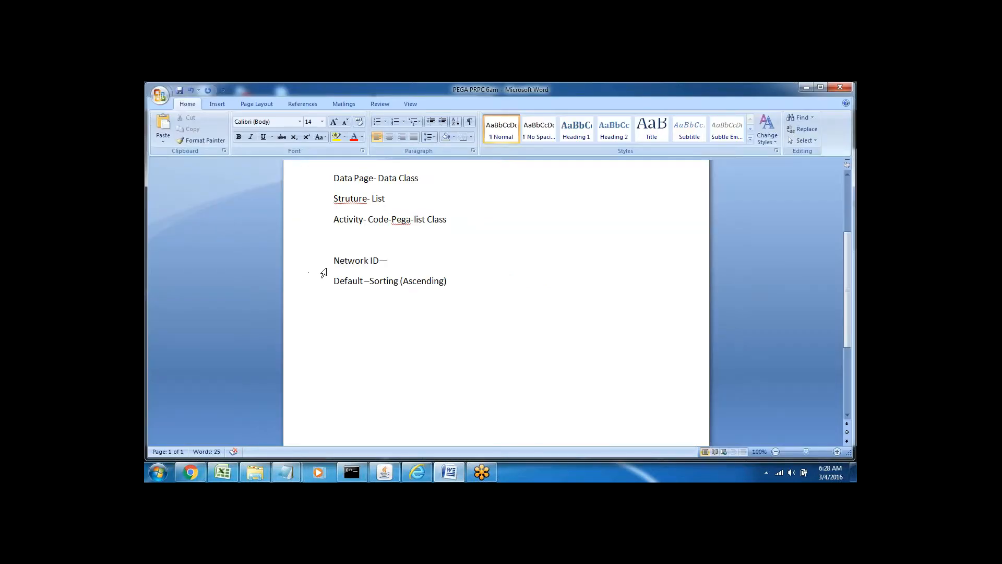
pyautogui.click(319, 273)
pyautogui.click(344, 302)
pyautogui.tripleClick(367, 264)
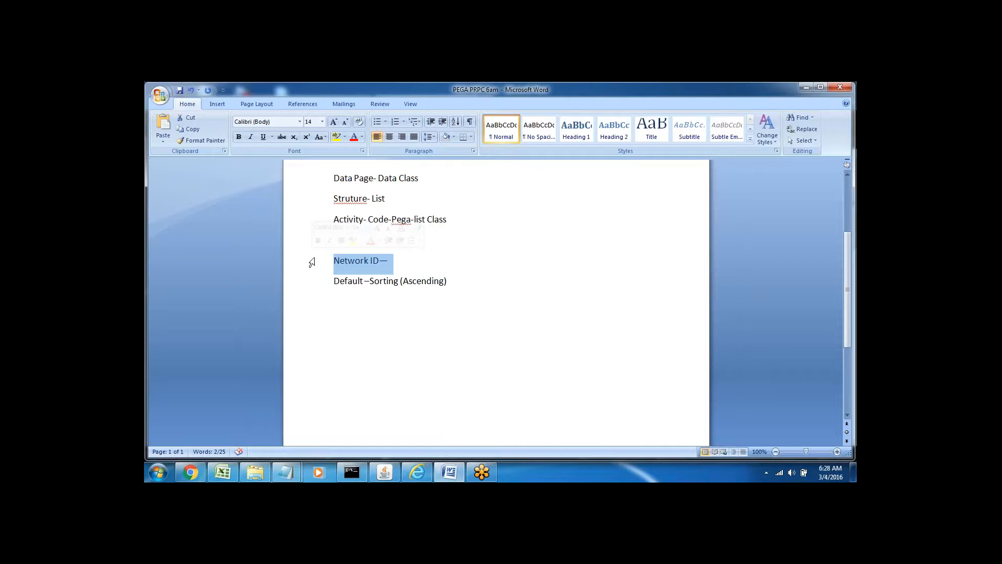
# Switch from the Word notes to Pega Designer Studio and open the data model's Data Tables landing page
pyautogui.click(341, 306)
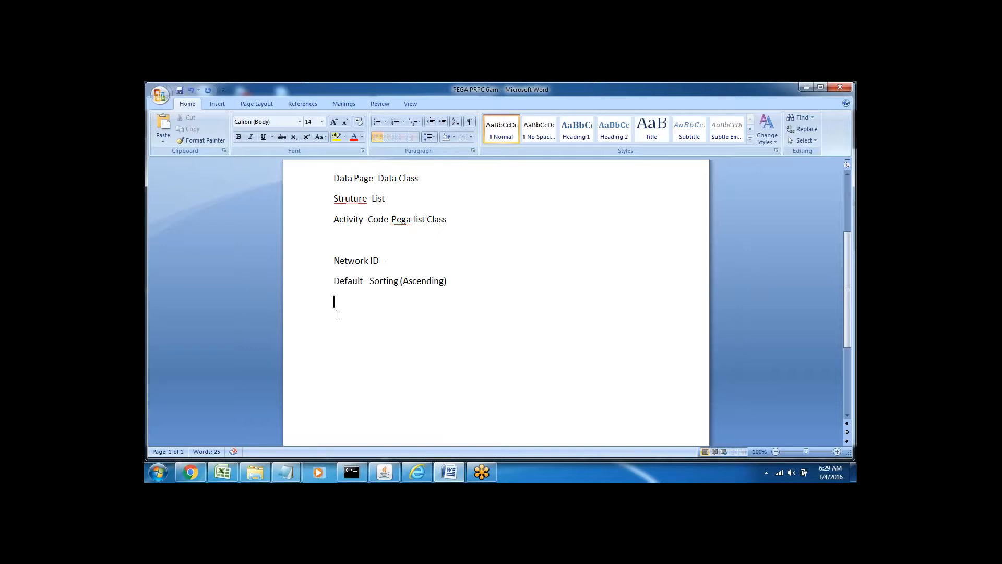
pyautogui.click(417, 472)
pyautogui.click(238, 127)
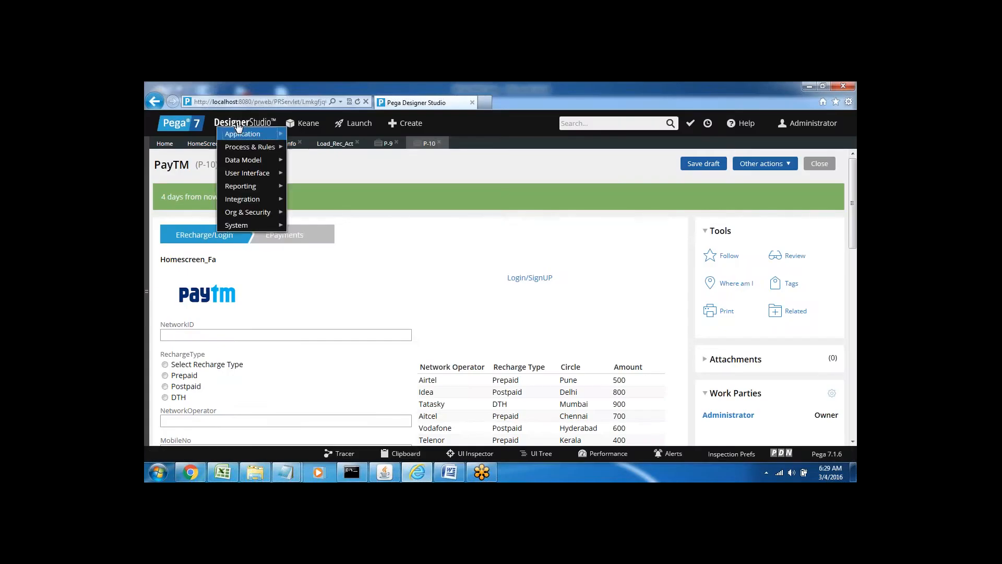
pyautogui.moveTo(251, 160)
pyautogui.moveTo(322, 176)
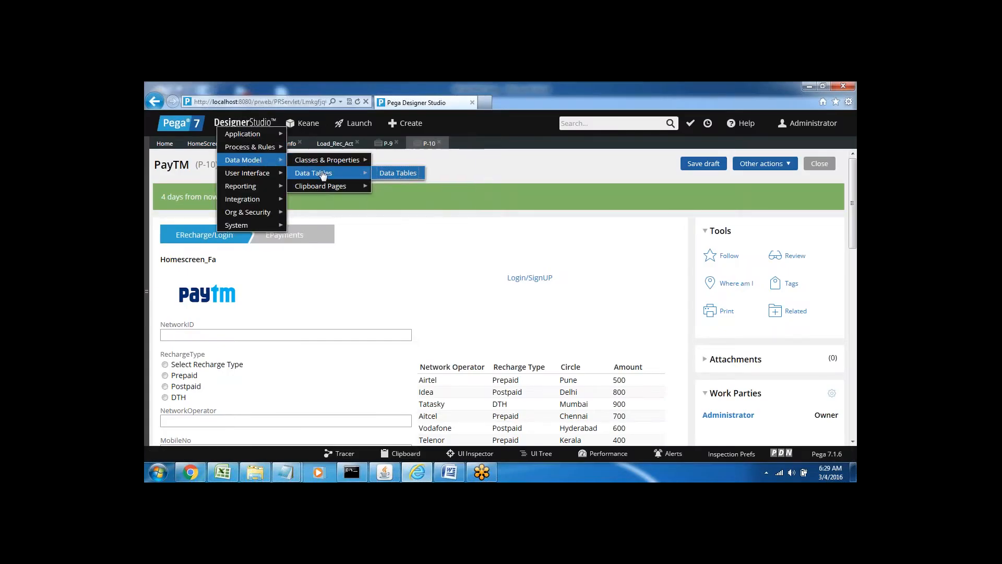
pyautogui.click(403, 176)
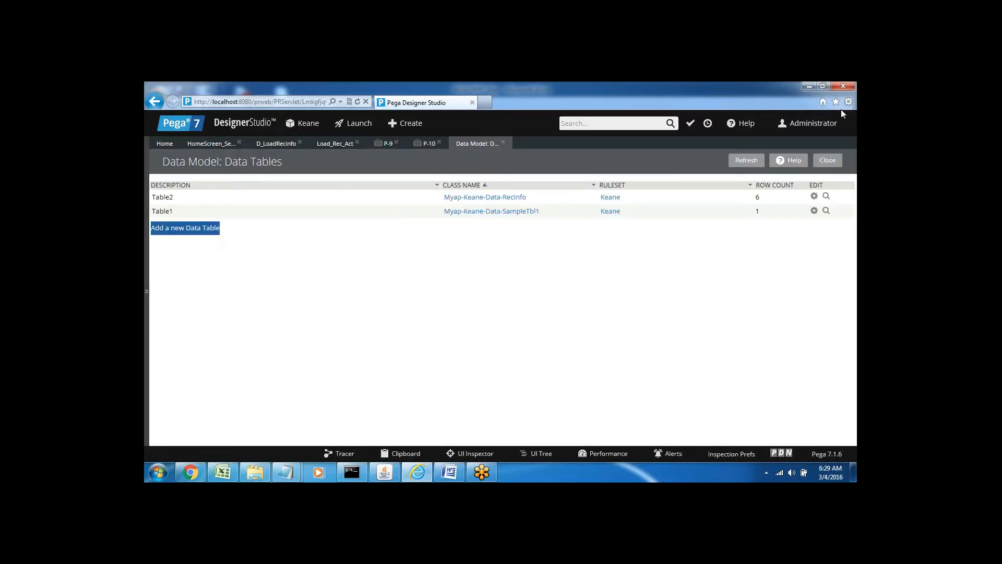
# Open the Table2 data table's instances to examine the NetworkID and NetworkOperator columns, and close the instance window
pyautogui.click(815, 198)
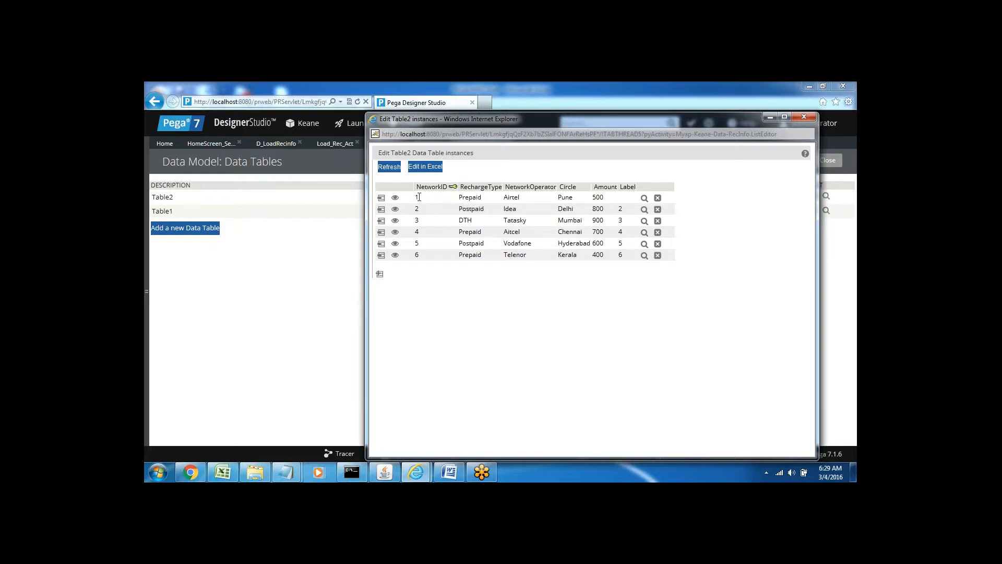
pyautogui.doubleClick(520, 189)
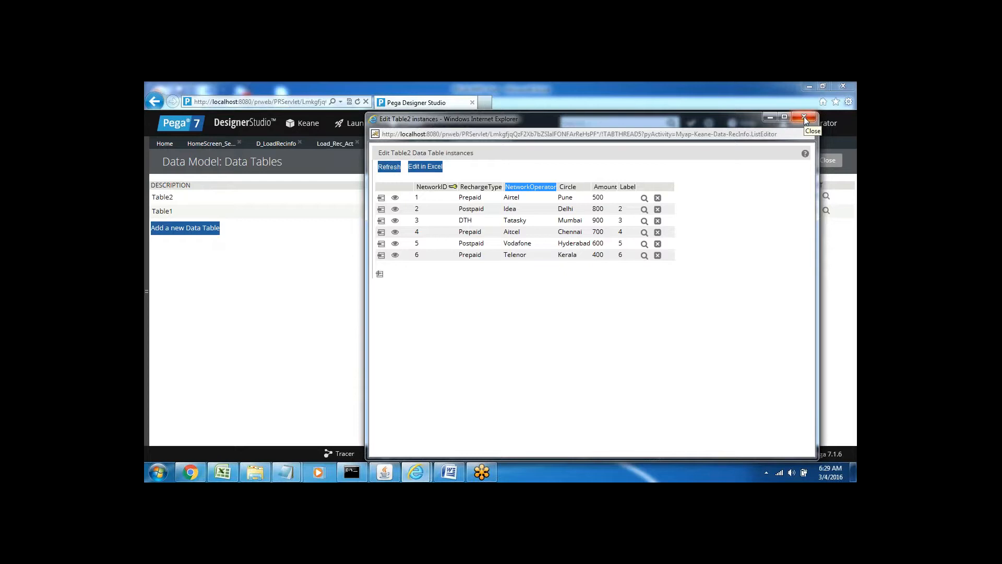
pyautogui.click(805, 118)
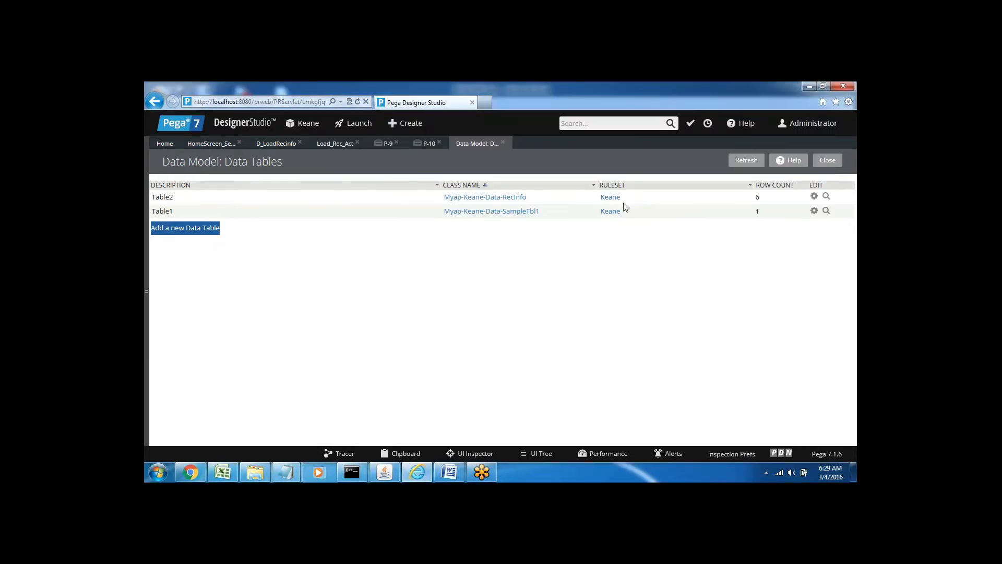
# Show the application explorer in Designer Studio and expand the Bank and PayTM classes to view their rule categories
pyautogui.click(809, 85)
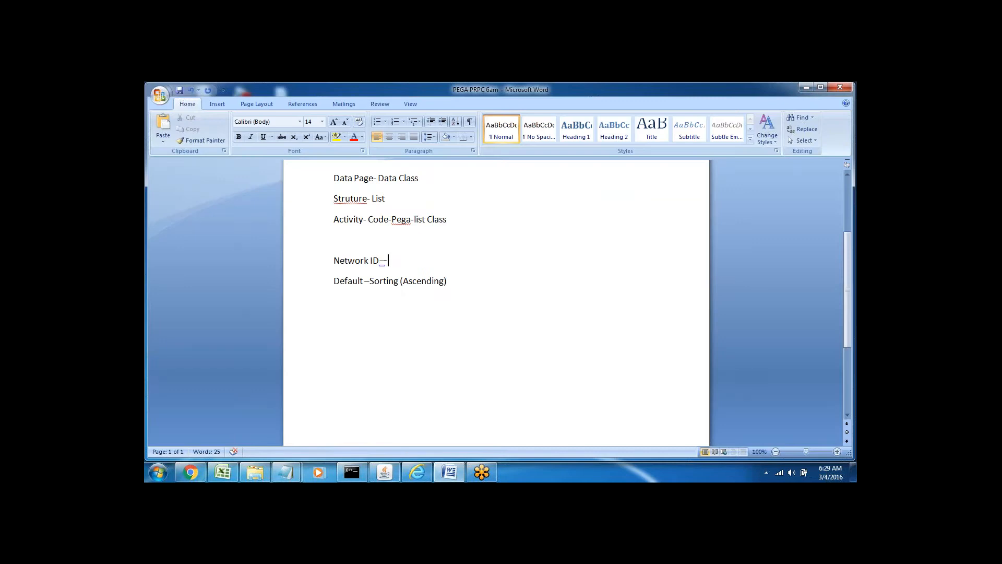
pyautogui.click(418, 472)
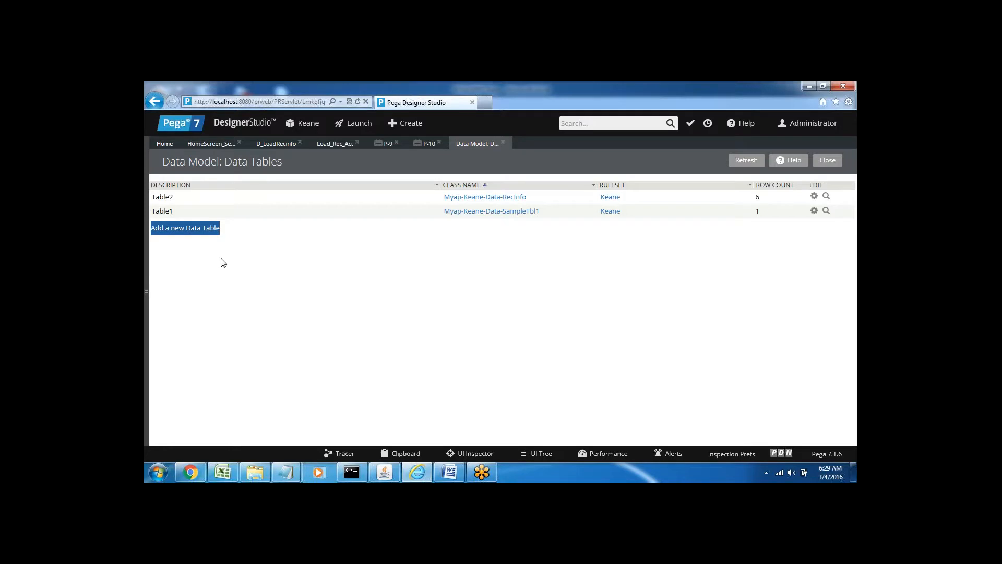
pyautogui.click(150, 290)
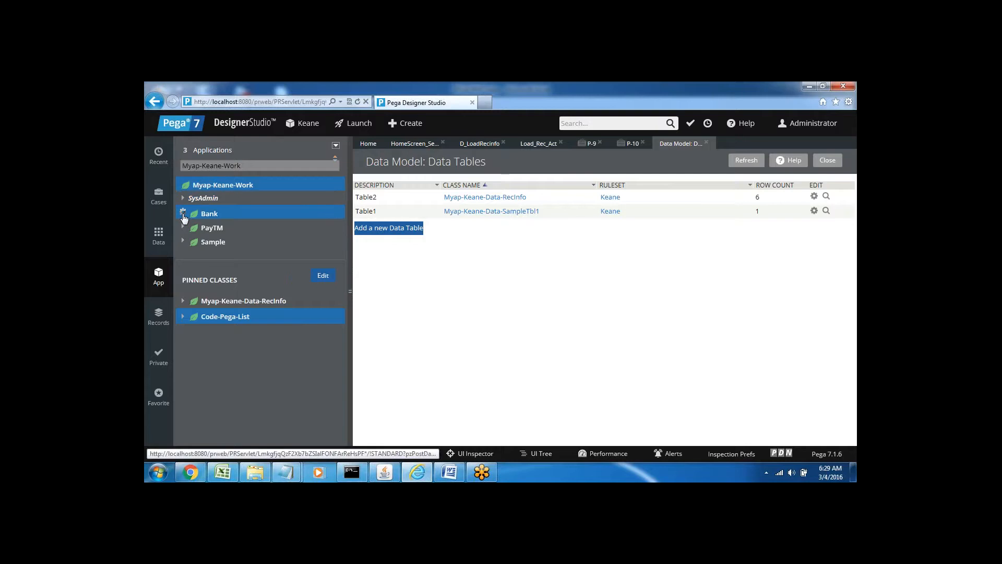
pyautogui.click(183, 214)
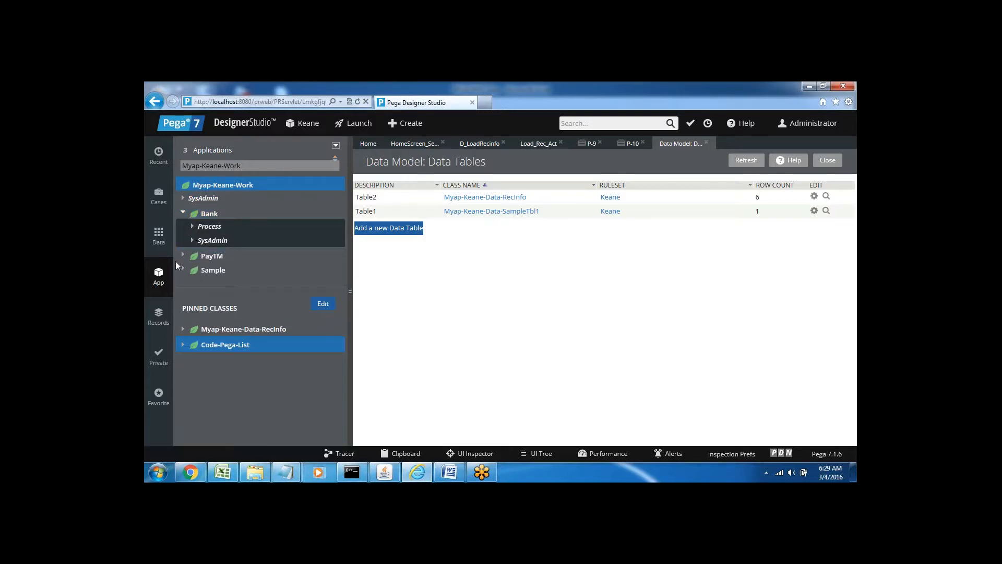
pyautogui.click(183, 256)
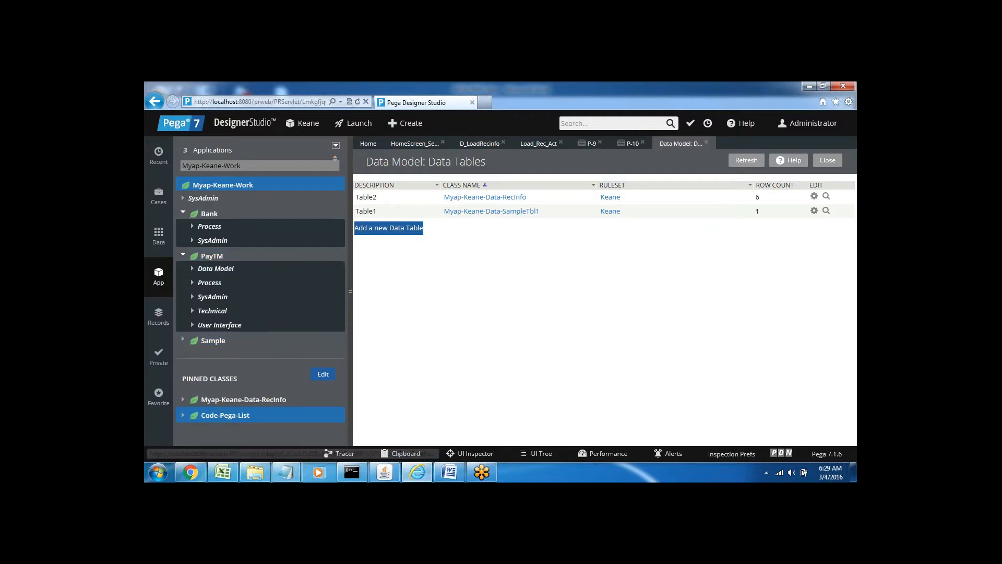
# Close the P-9, P-10, Load_Rec_Act and D_LoadRecInfo items, keeping the HomeScreen section and Data Tables page open
pyautogui.click(600, 142)
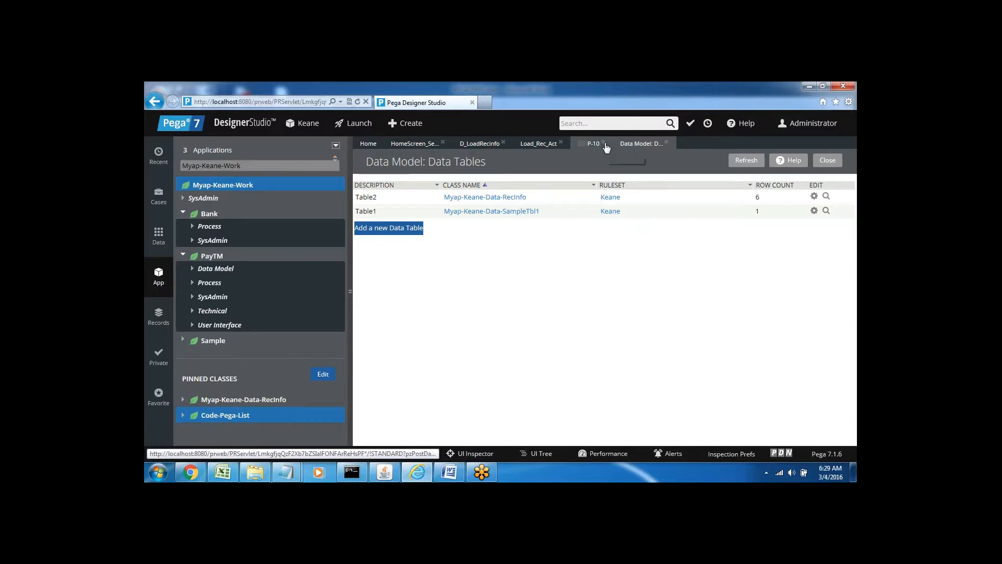
pyautogui.click(604, 144)
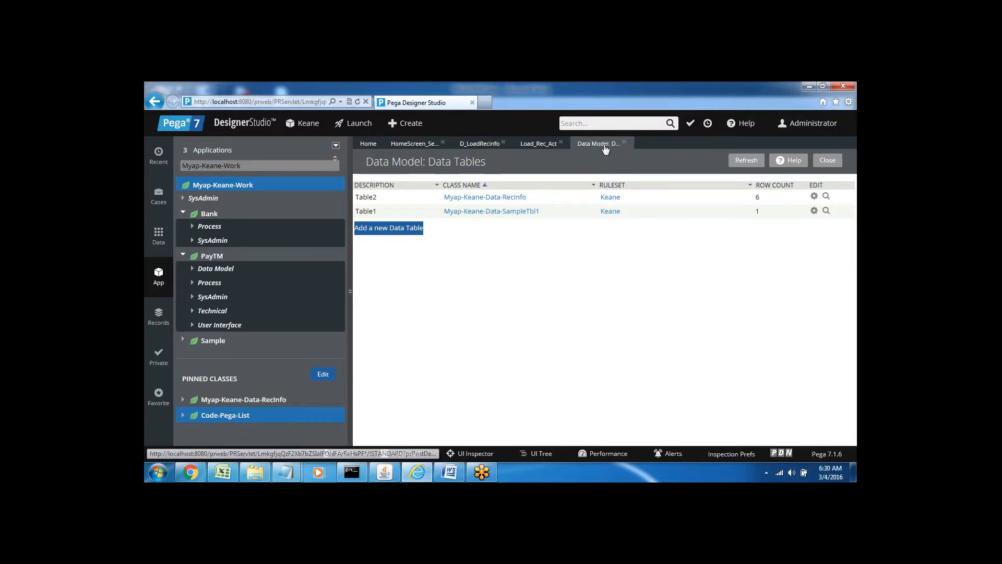
pyautogui.click(560, 143)
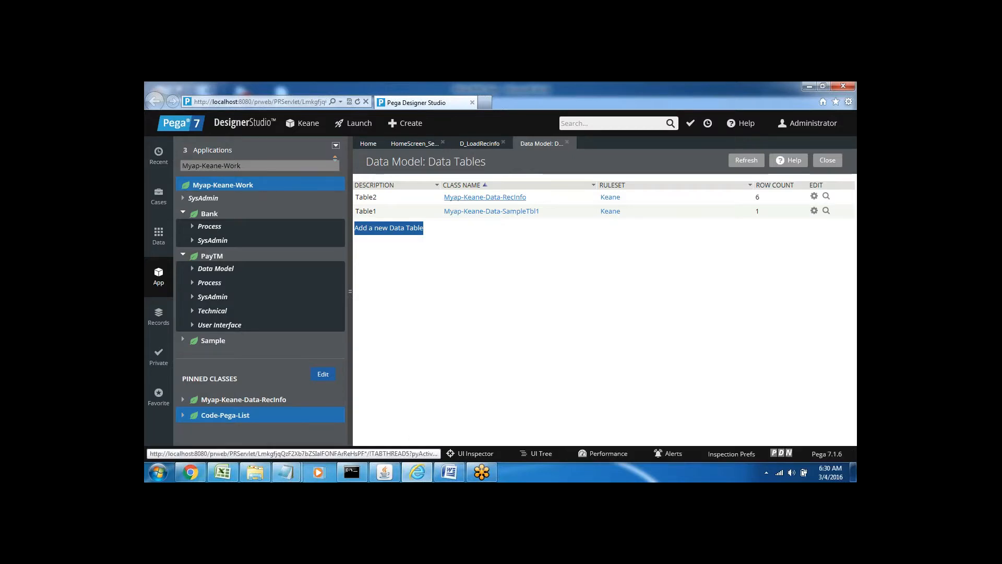
pyautogui.click(445, 479)
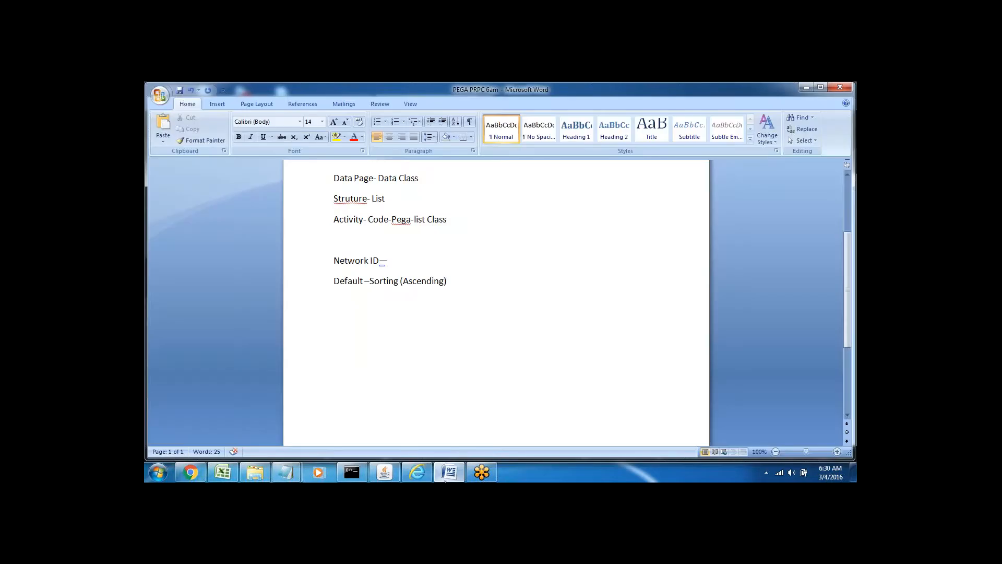
pyautogui.click(447, 476)
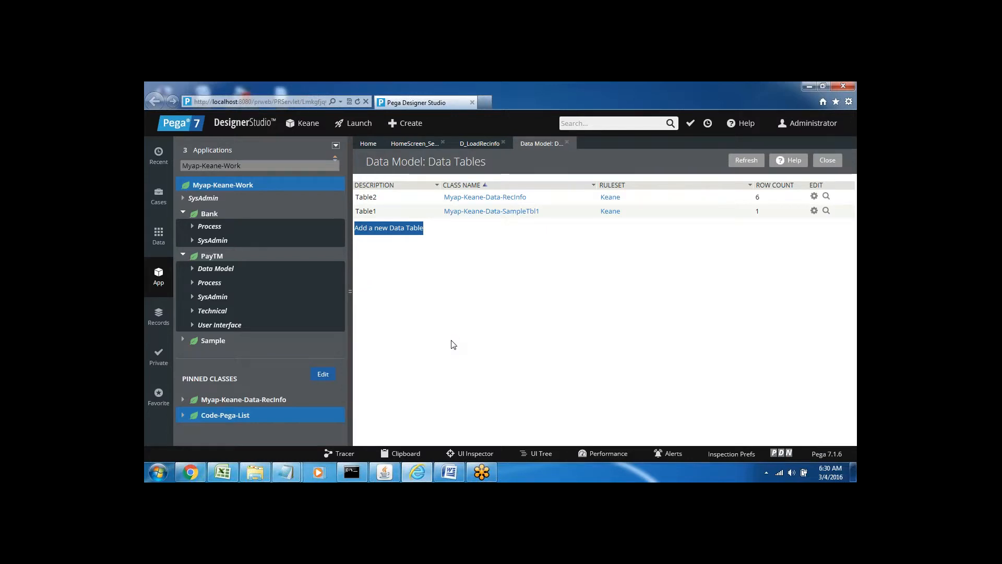
pyautogui.click(488, 146)
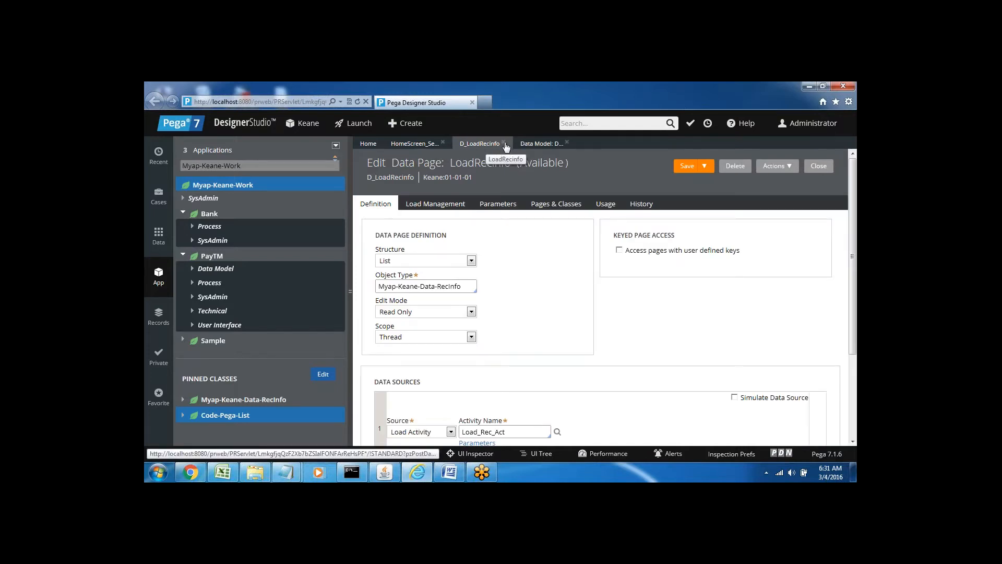
pyautogui.click(506, 143)
# Switch to the Word notes and enter "Decision category --" below the default sorting note, with one empty line between them
pyautogui.click(453, 472)
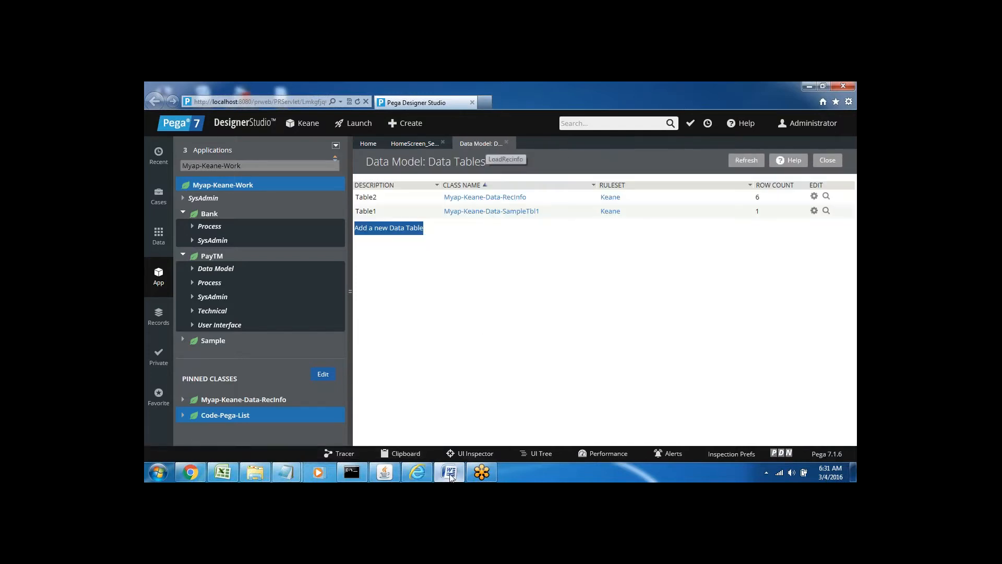
pyautogui.press('Return')
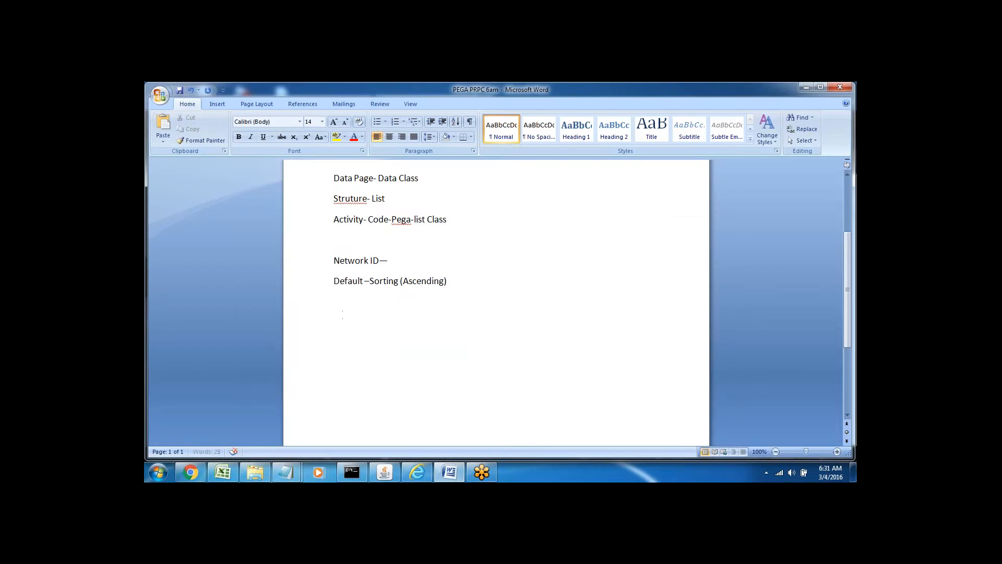
pyautogui.write('Decision category --')
pyautogui.press('Return')
pyautogui.moveTo(336, 325); pyautogui.dragTo(337, 340)
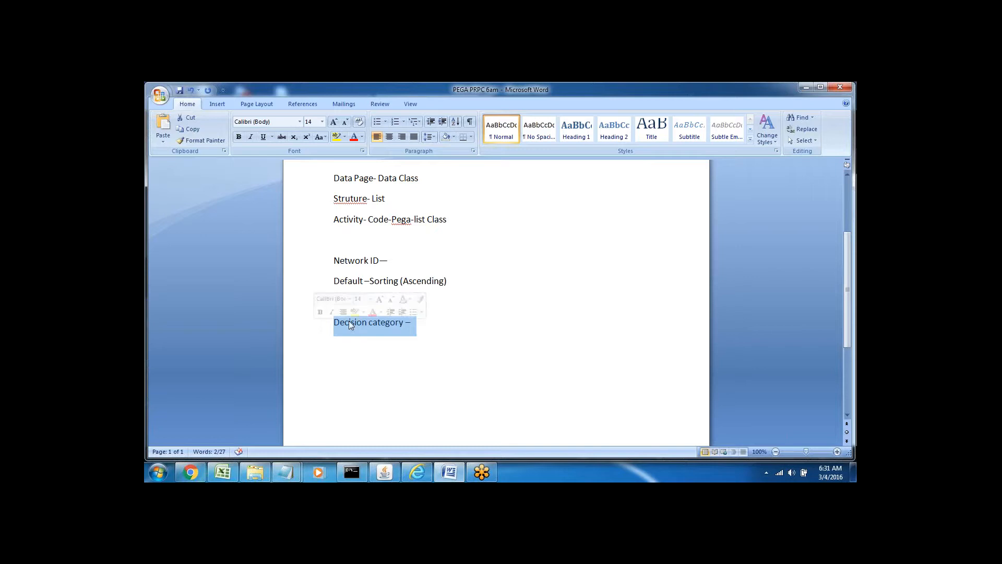
pyautogui.click(434, 333)
pyautogui.press('Return')
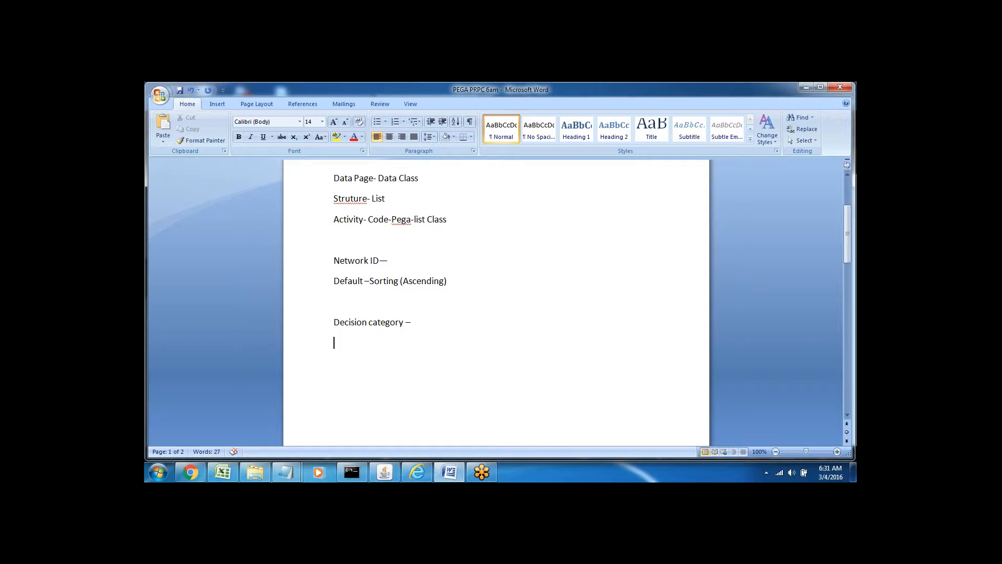
pyautogui.write('Condition Rules')
pyautogui.click(309, 333)
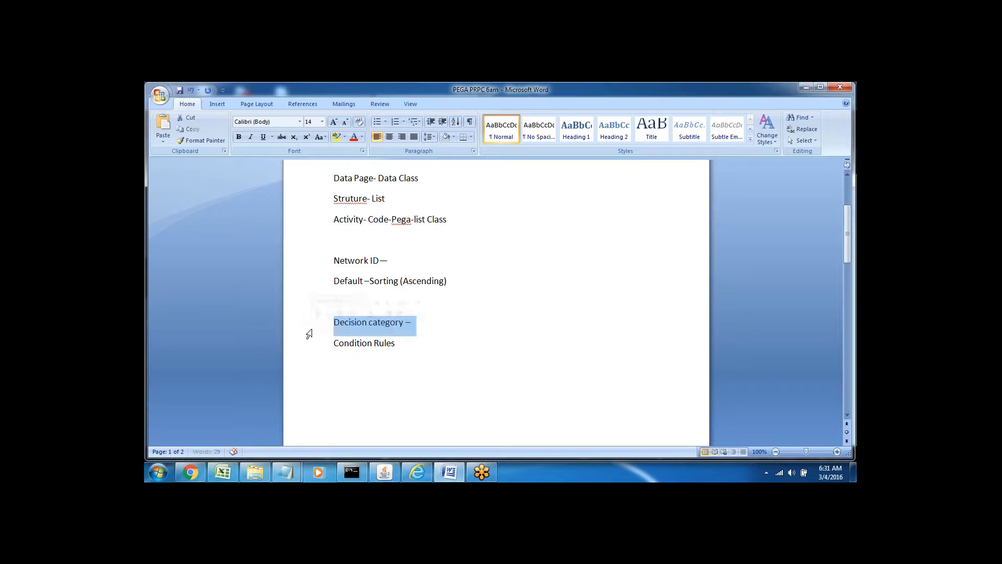
pyautogui.click(309, 347)
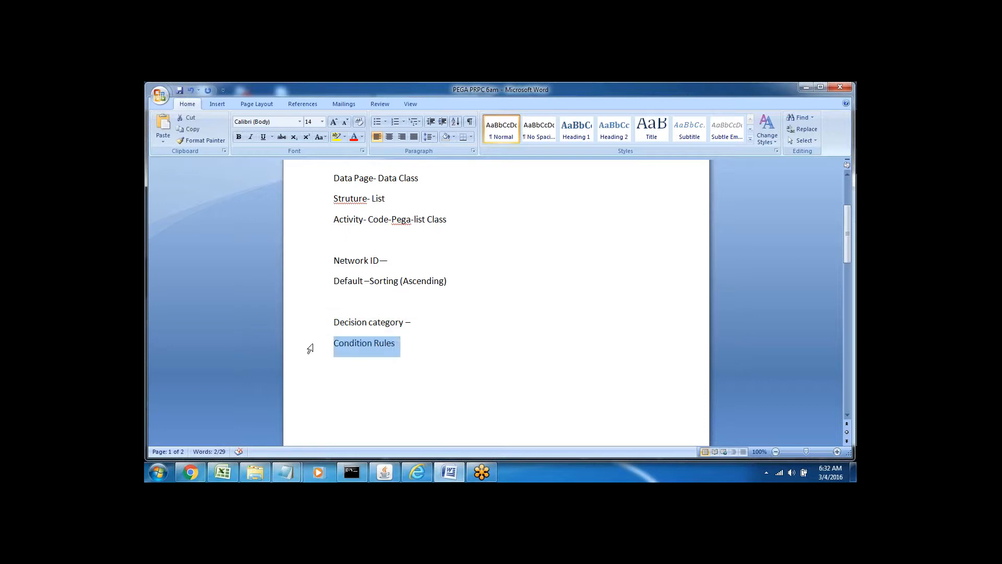
pyautogui.press('Delete')
# Enter "Decision Rules" on the line below the Decision category heading
pyautogui.press('Return')
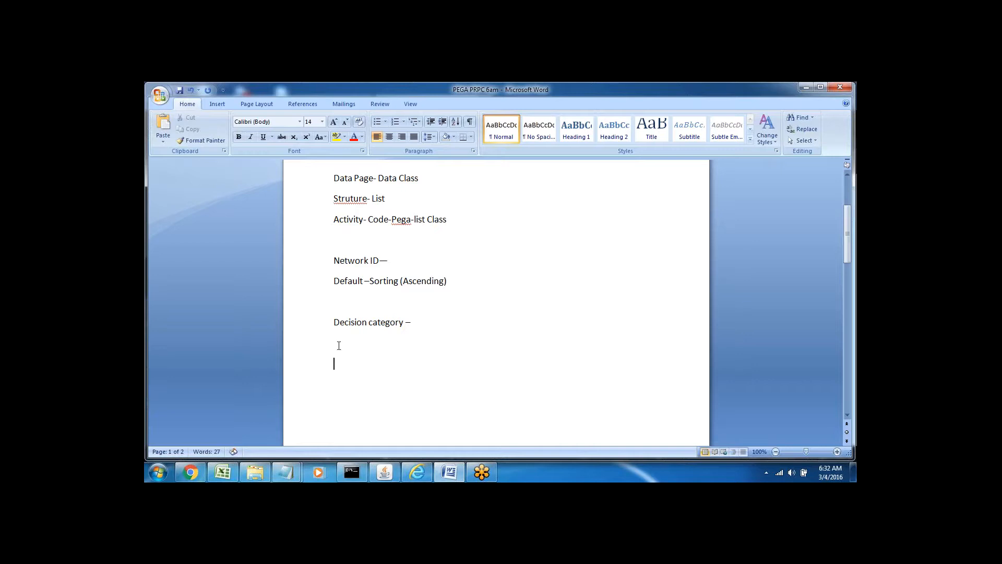
pyautogui.write('Decision Rules')
pyautogui.press('Return')
# Enter "Declarative Rules" below the Decision Rules line, leaving one empty line between them
pyautogui.write('Declare')
pyautogui.press('BackSpace')
pyautogui.write('arati')
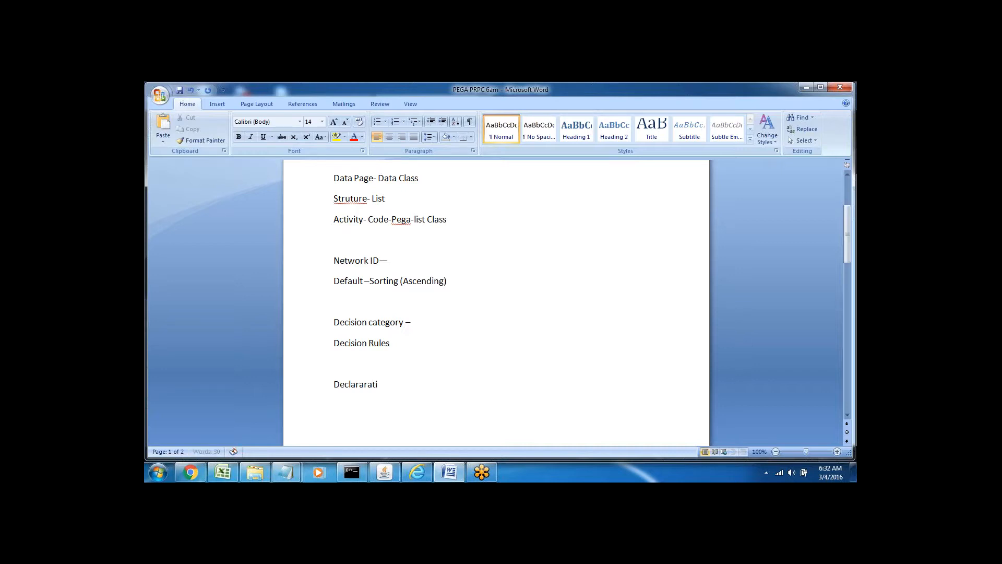
pyautogui.write('ve')
pyautogui.press('BackSpace')
pyautogui.press('BackSpace')
pyautogui.press('BackSpace')
pyautogui.press('BackSpace')
pyautogui.press('BackSpace')
pyautogui.write('tive Rul')
pyautogui.click(307, 328)
pyautogui.click(308, 343)
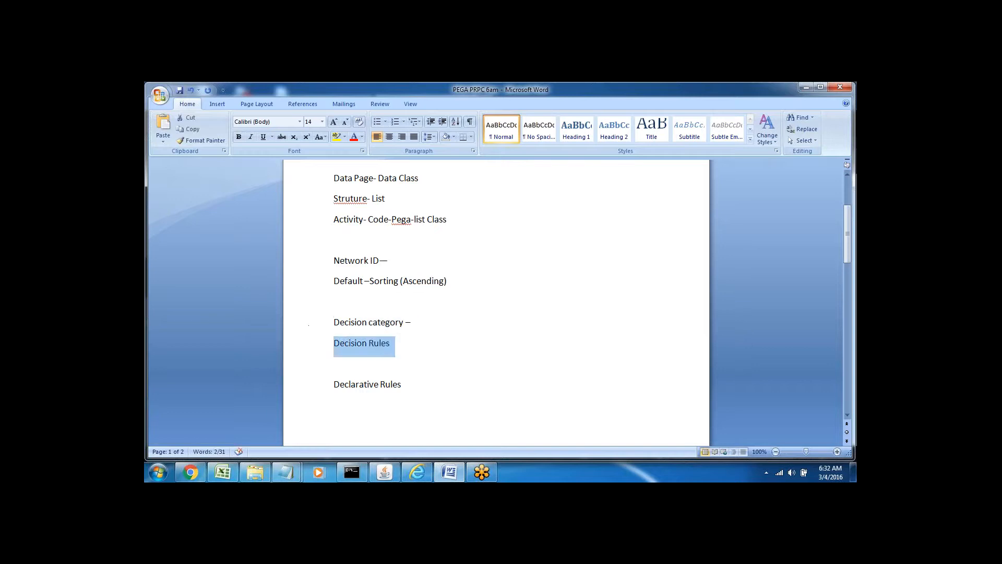
# Insert "Decision table" on a new line directly under Decision Rules and add a blank line after it
pyautogui.click(337, 360)
pyautogui.click(397, 343)
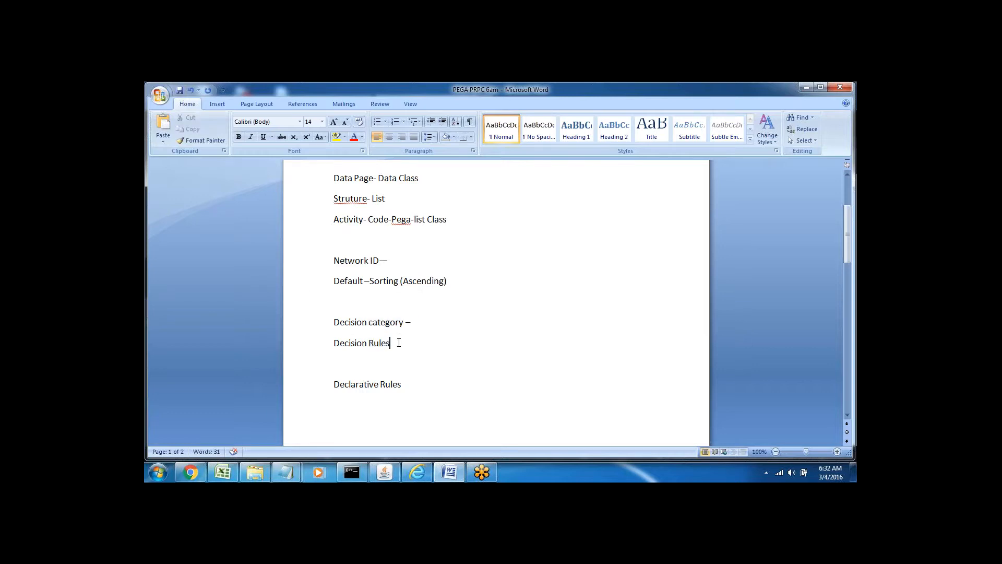
pyautogui.press('Return')
pyautogui.write('De')
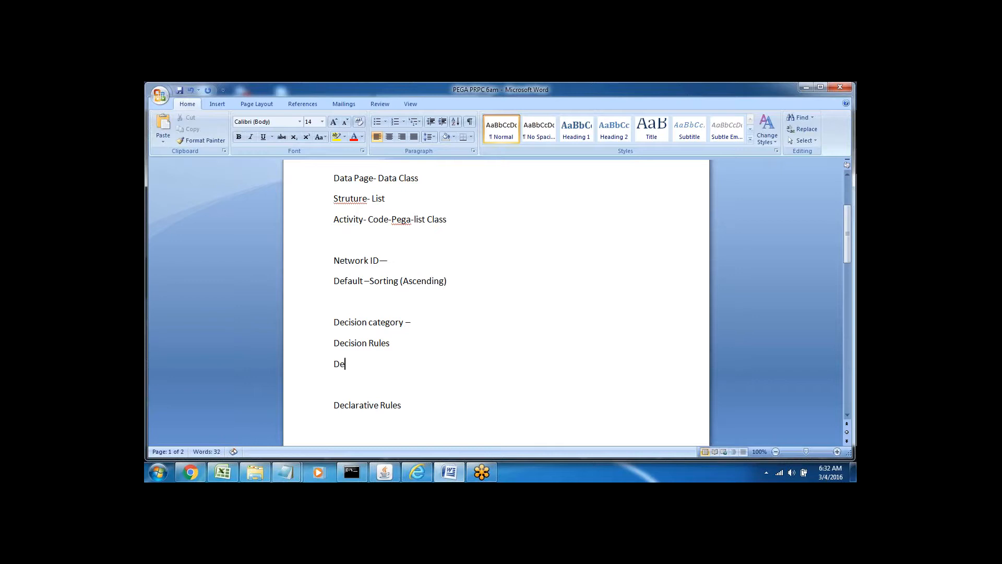
pyautogui.write('cision table')
pyautogui.press('Return')
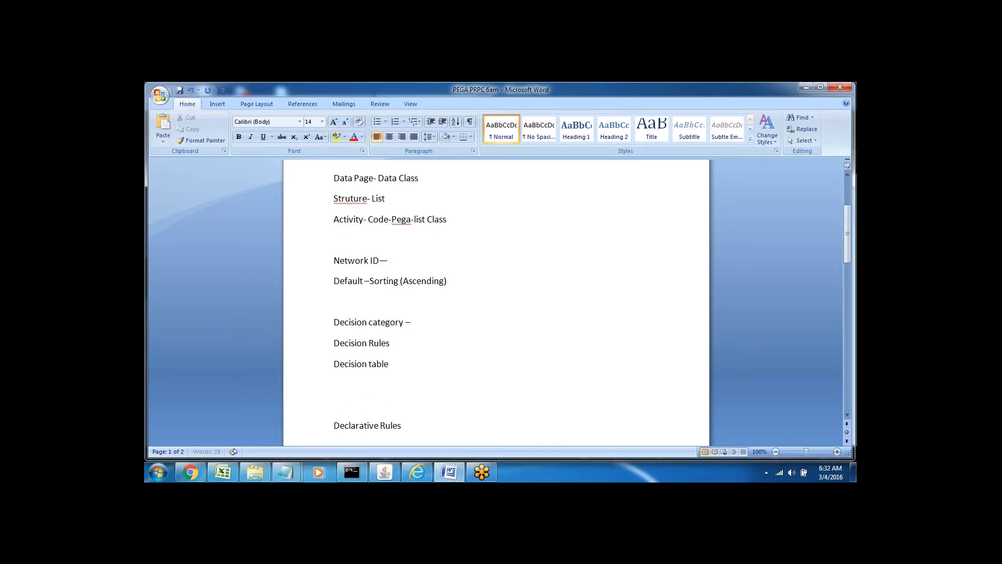
# Add the entries "Decision tree", "Map Value" and "When" on separate lines below "Decision table"
pyautogui.write('Decisiom tr')
pyautogui.press('BackSpace')
pyautogui.write('n  tree')
pyautogui.press('Return')
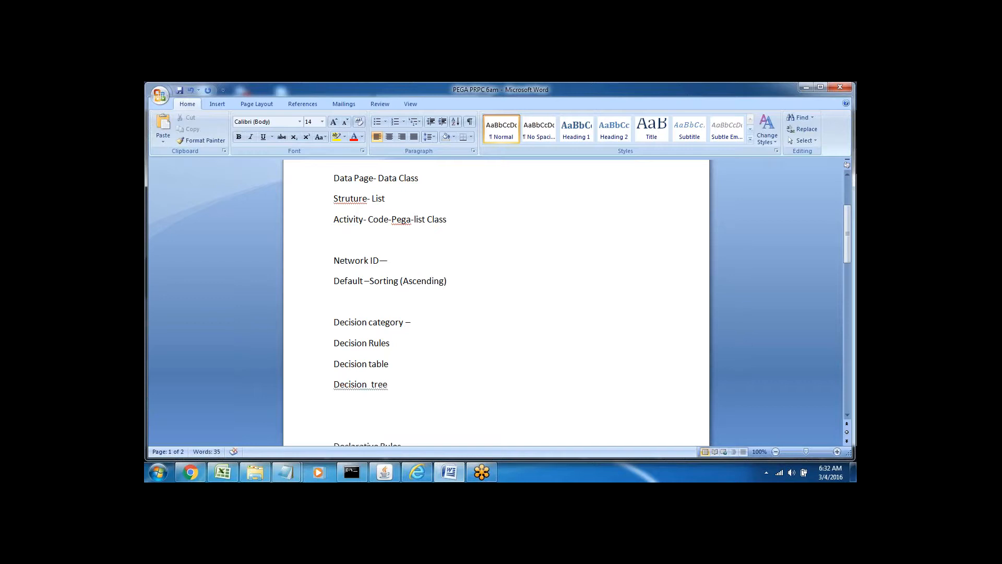
pyautogui.write('Map Value')
pyautogui.press('Return')
pyautogui.write('When')
pyautogui.click(371, 384)
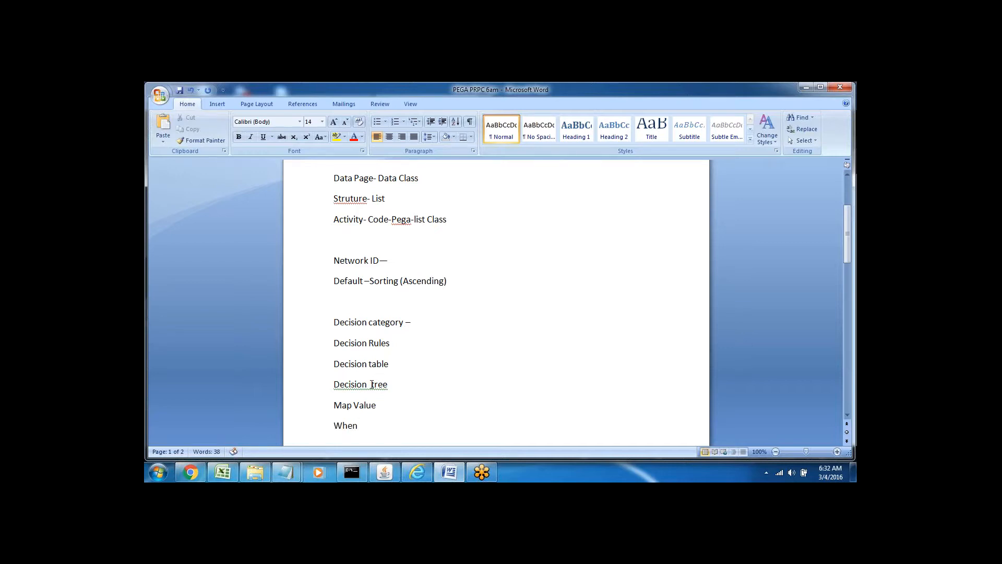
pyautogui.press('BackSpace')
# List "Declare Expressions", "Declare Constraints" and "Declare Onchange" on separate lines below the "Declarative Rules" heading
pyautogui.press('Down')
pyautogui.press('Down')
pyautogui.press('Down')
pyautogui.press('Down')
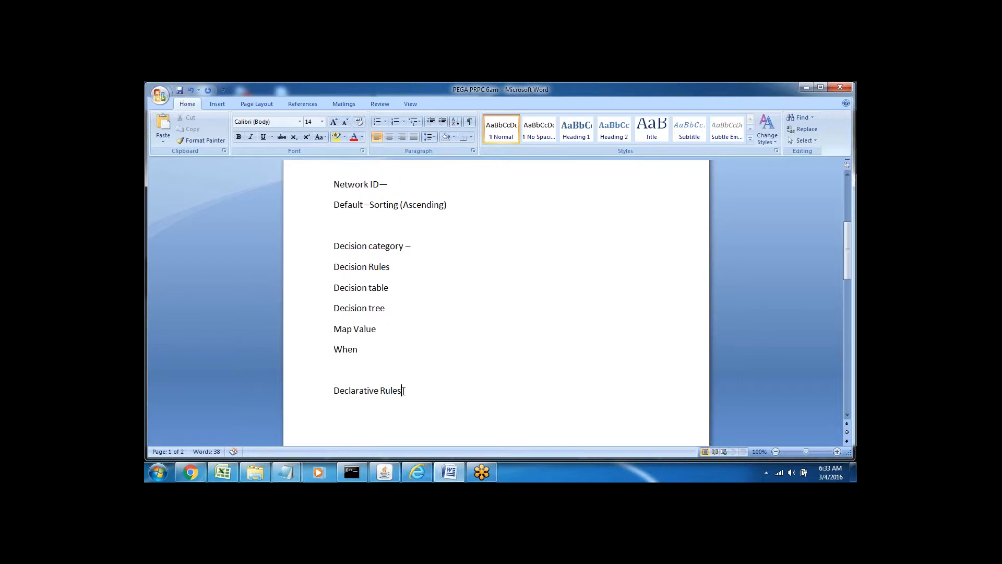
pyautogui.scroll(-5, 361, 216)
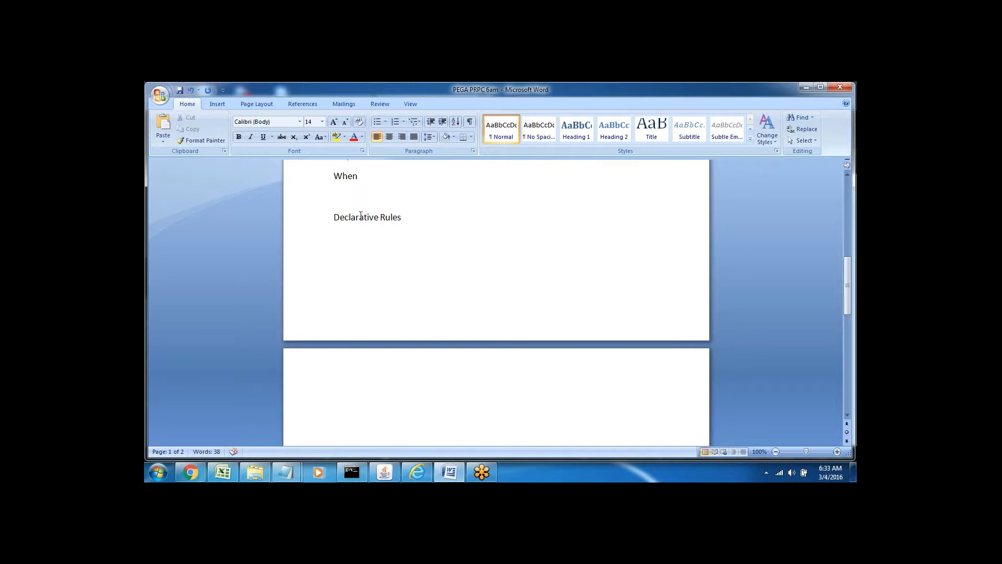
pyautogui.write('Declare Expressions')
pyautogui.press('Return')
pyautogui.write('Declare Co')
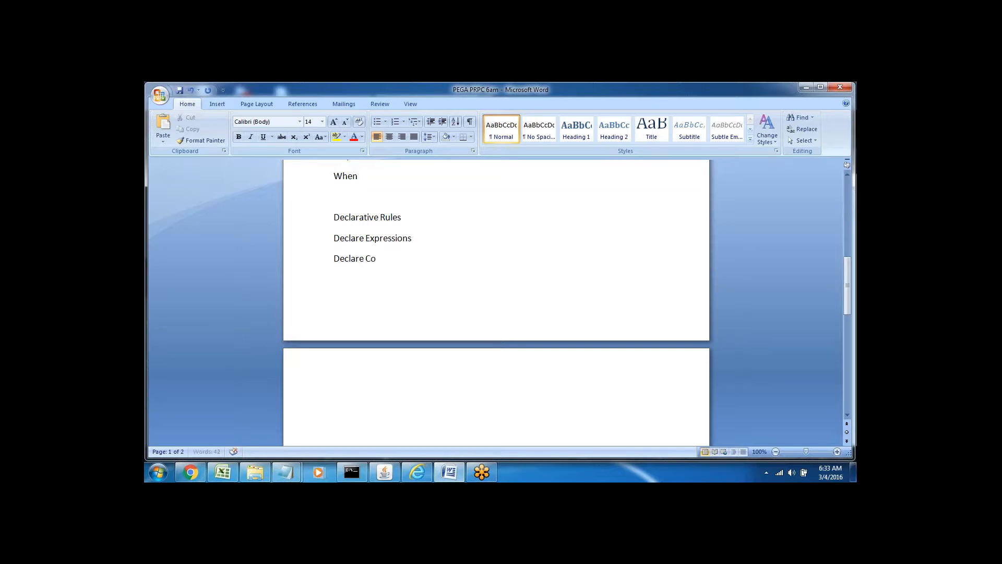
pyautogui.write('nstraints')
pyautogui.press('Return')
pyautogui.write('Declare Oncange')
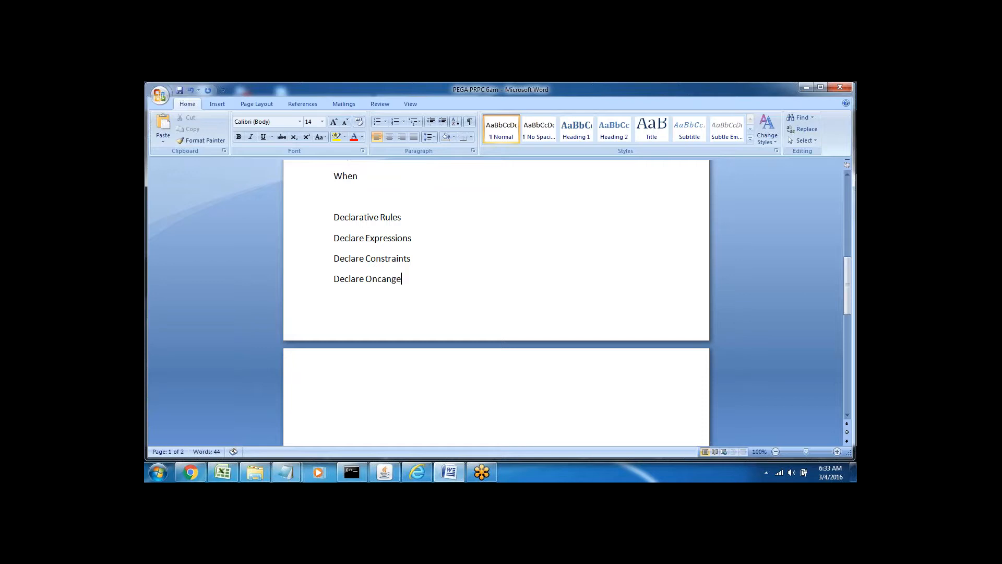
pyautogui.press('BackSpace')
pyautogui.press('BackSpace')
pyautogui.press('BackSpace')
pyautogui.write('hange')
# Make the "Decision category –", "Decision Rules" and "Declarative Rules" lines bold
pyautogui.press('Up')
pyautogui.press('Up')
pyautogui.press('Up')
pyautogui.press('Up')
pyautogui.press('Up')
pyautogui.press('Up')
pyautogui.press('Up')
pyautogui.press('Up')
pyautogui.press('Up')
pyautogui.press('Up')
pyautogui.press('Up')
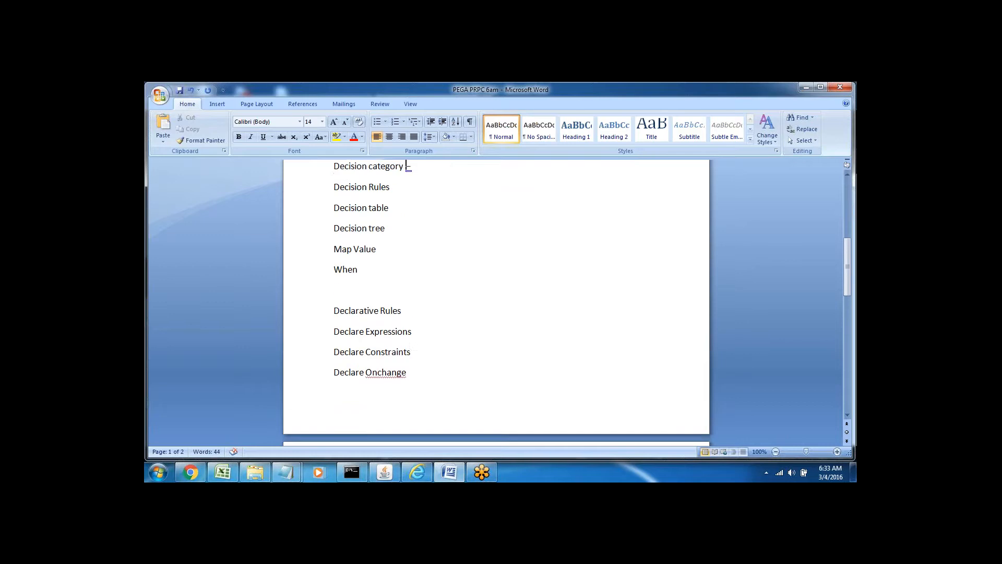
pyautogui.click(308, 189)
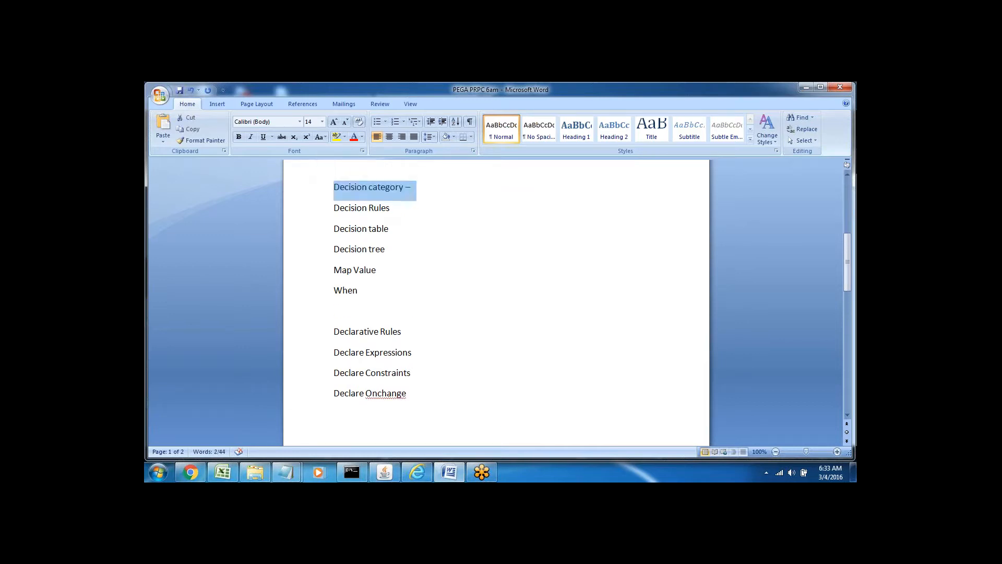
pyautogui.click(238, 138)
pyautogui.click(308, 207)
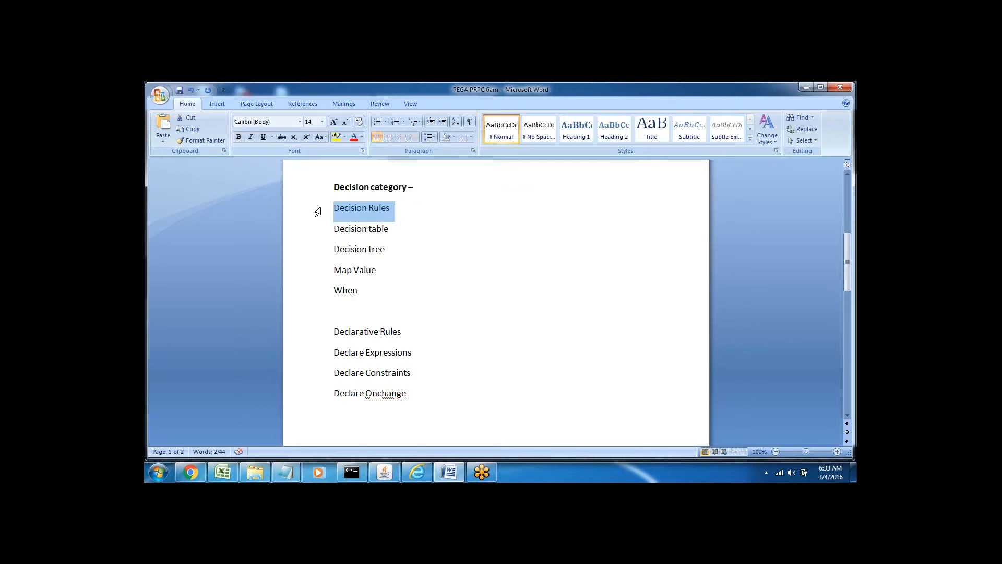
pyautogui.click(339, 223)
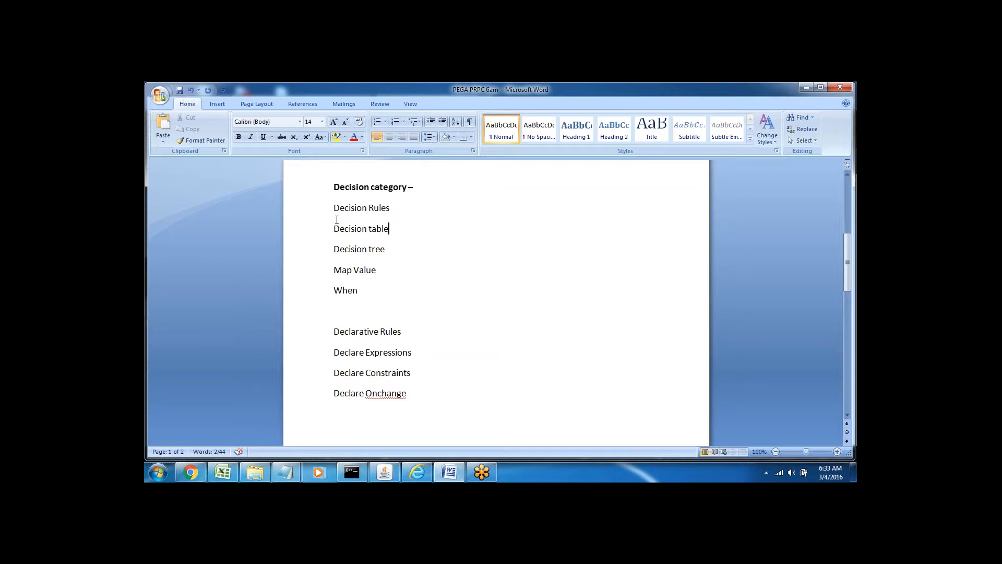
pyautogui.click(308, 215)
pyautogui.hotkey('ctrl', 'b')
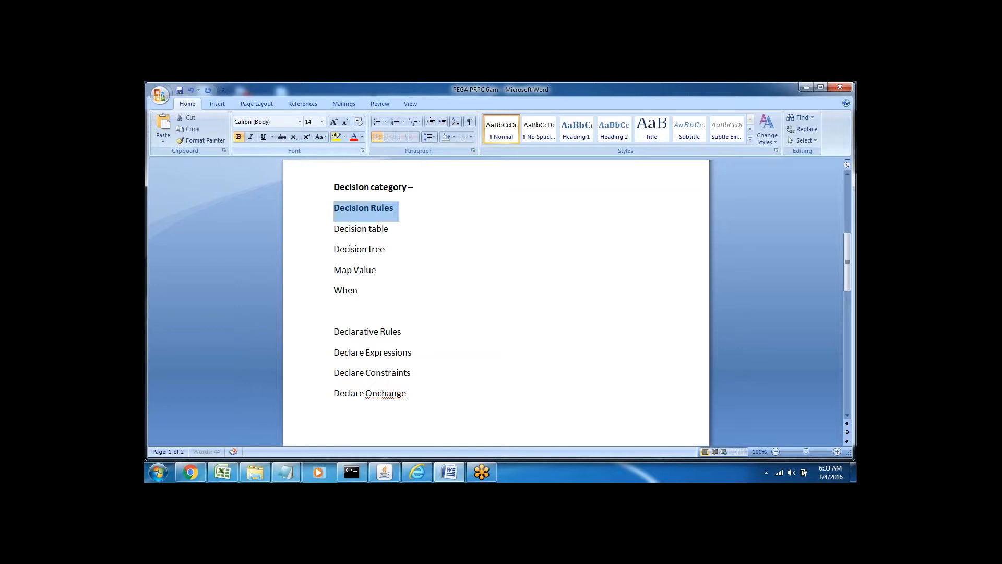
pyautogui.click(316, 341)
pyautogui.click(239, 137)
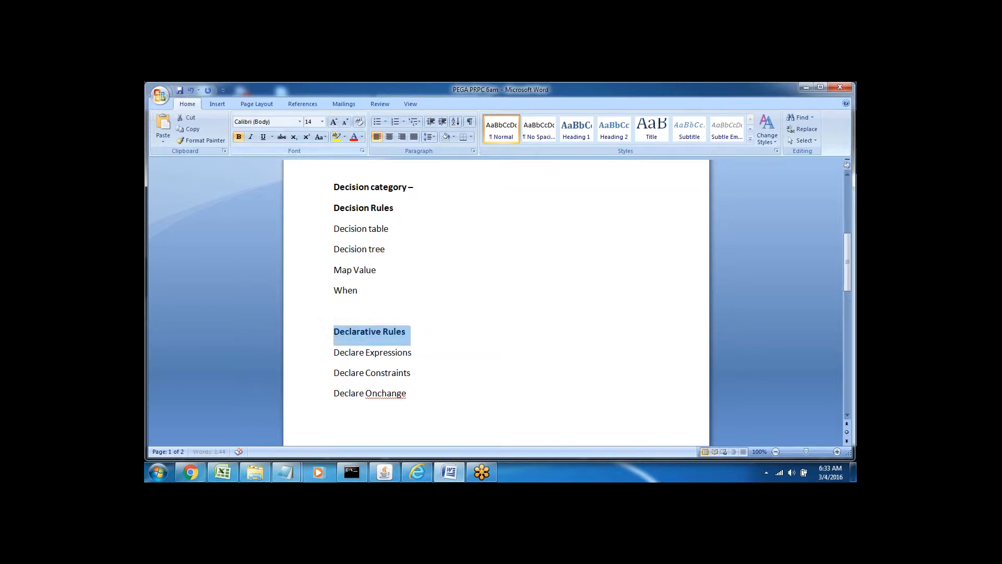
# Extend the "Decision Rules" heading with a dash and the word "Condition"
pyautogui.click(402, 207)
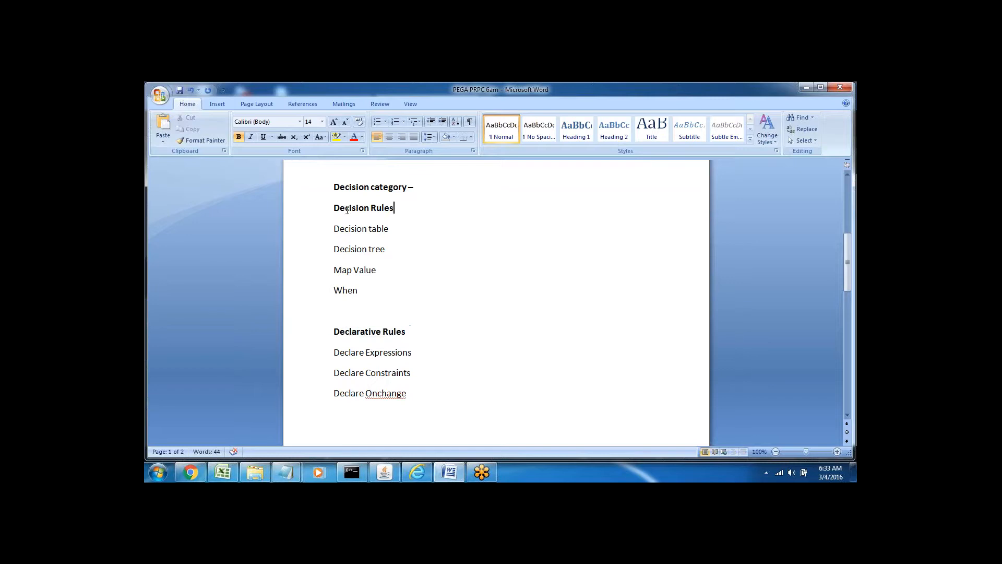
pyautogui.moveTo(346, 209); pyautogui.dragTo(397, 208)
pyautogui.click(394, 208)
pyautogui.moveTo(334, 208); pyautogui.dragTo(408, 208)
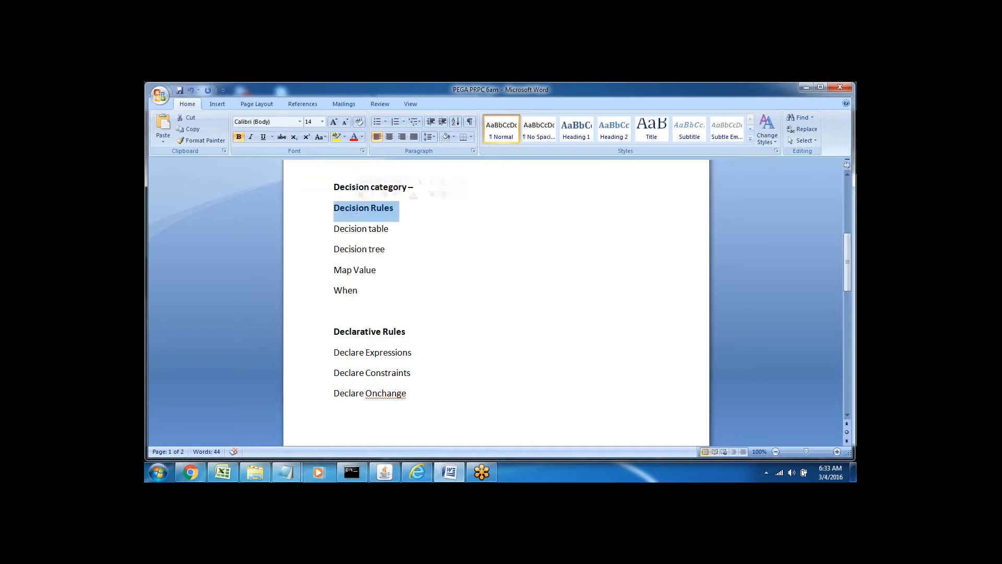
pyautogui.click(398, 220)
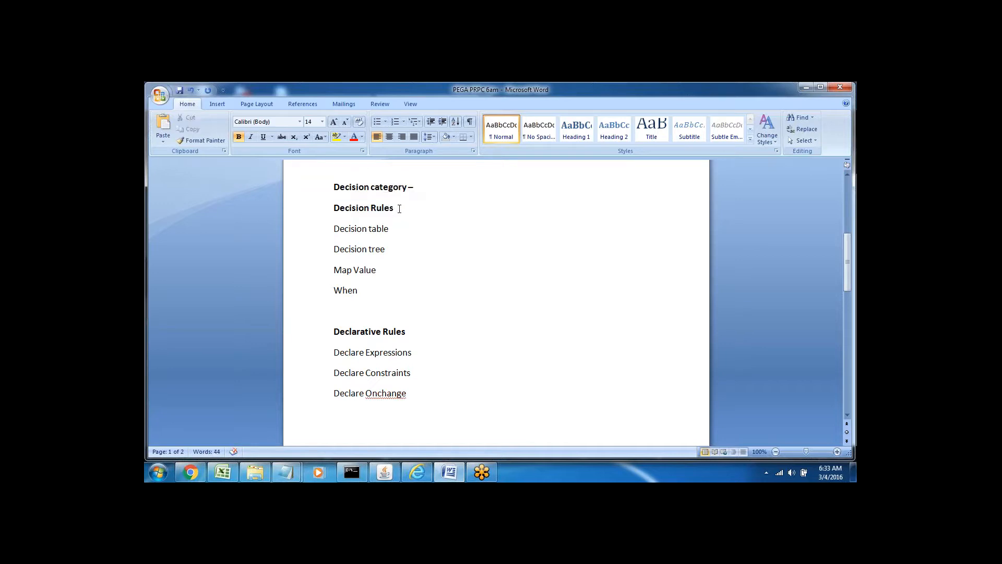
pyautogui.write('--')
pyautogui.write(' Condit')
pyautogui.write('ion')
# Review the Decision table, Decision tree, Map Value and When entries under the Decision Rules heading
pyautogui.doubleClick(344, 231)
pyautogui.doubleClick(353, 250)
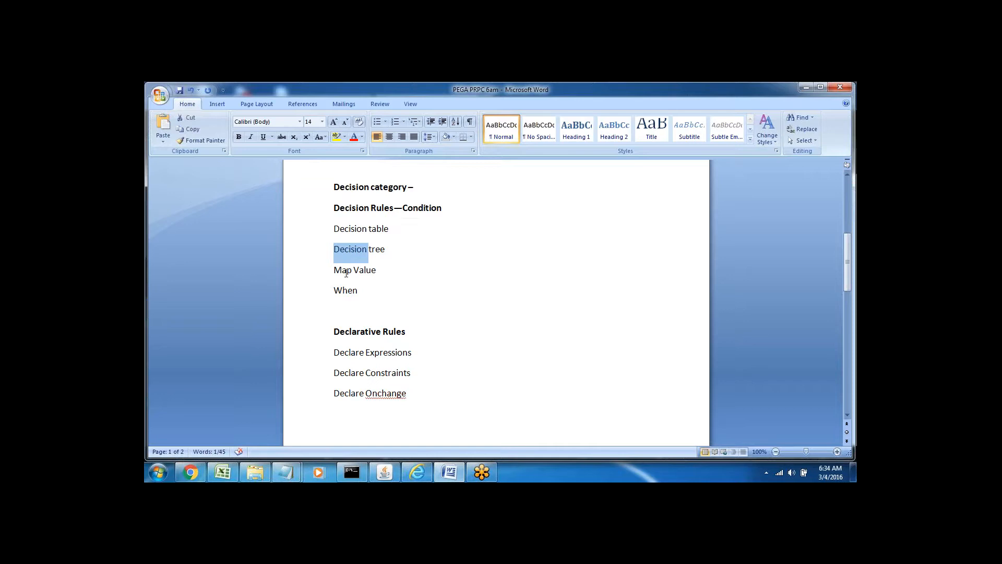
pyautogui.tripleClick(346, 271)
pyautogui.tripleClick(345, 290)
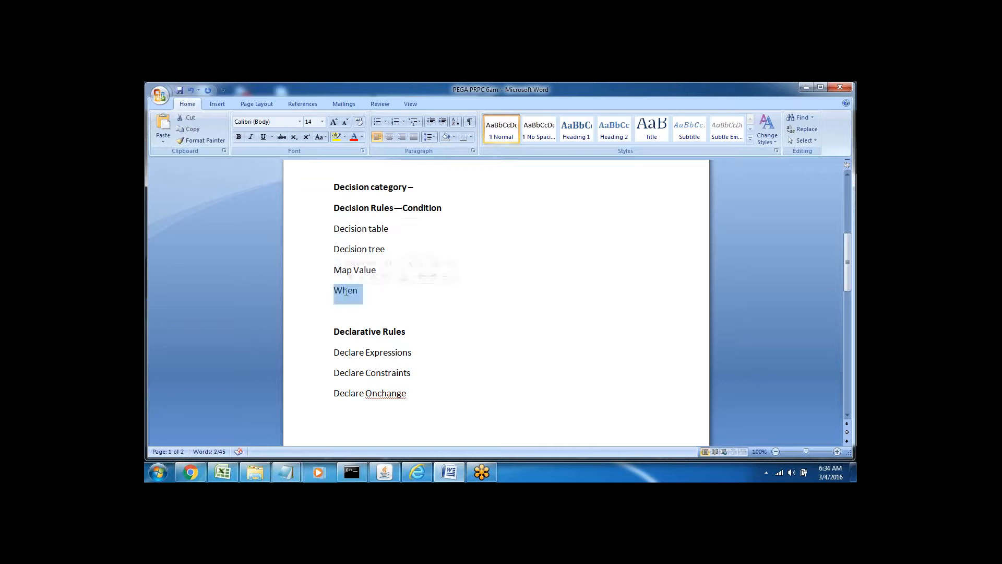
pyautogui.click(336, 308)
pyautogui.tripleClick(337, 228)
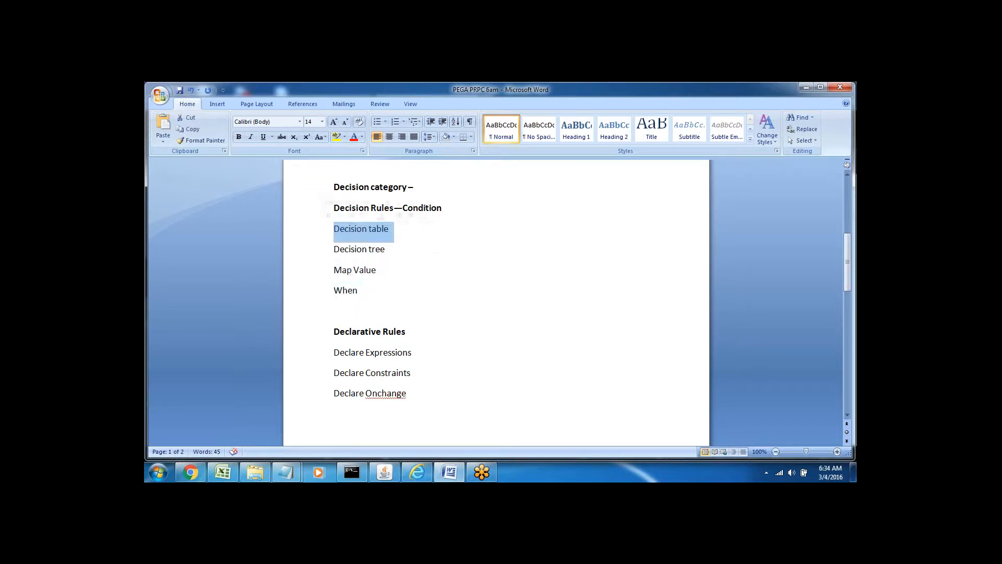
pyautogui.click(320, 251)
pyautogui.click(385, 252)
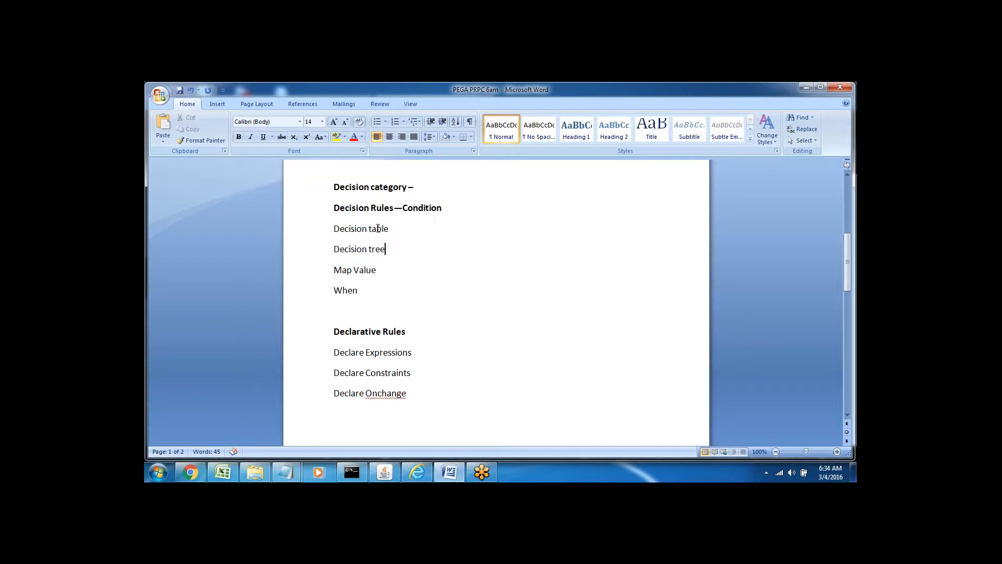
pyautogui.doubleClick(355, 229)
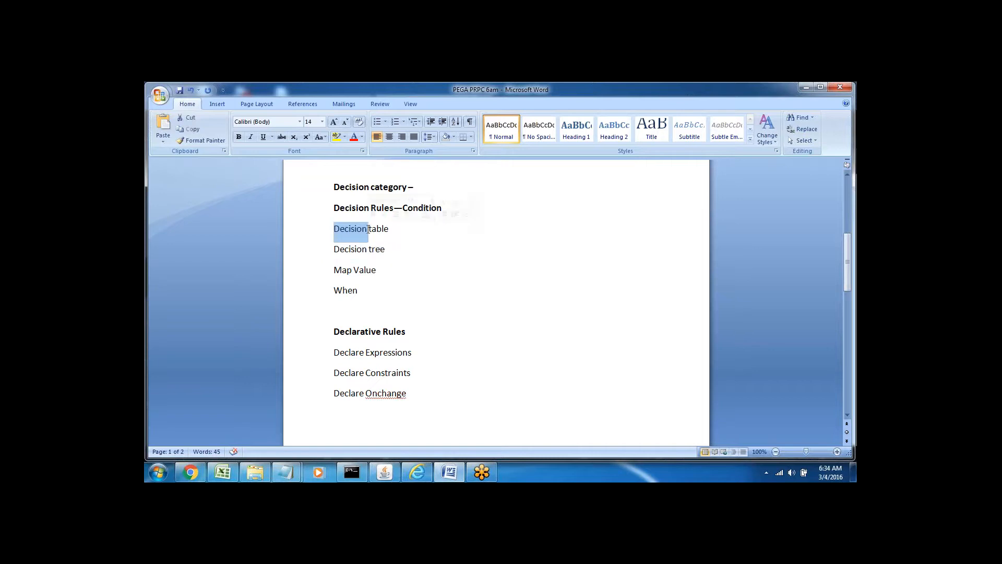
pyautogui.click(342, 273)
pyautogui.tripleClick(346, 290)
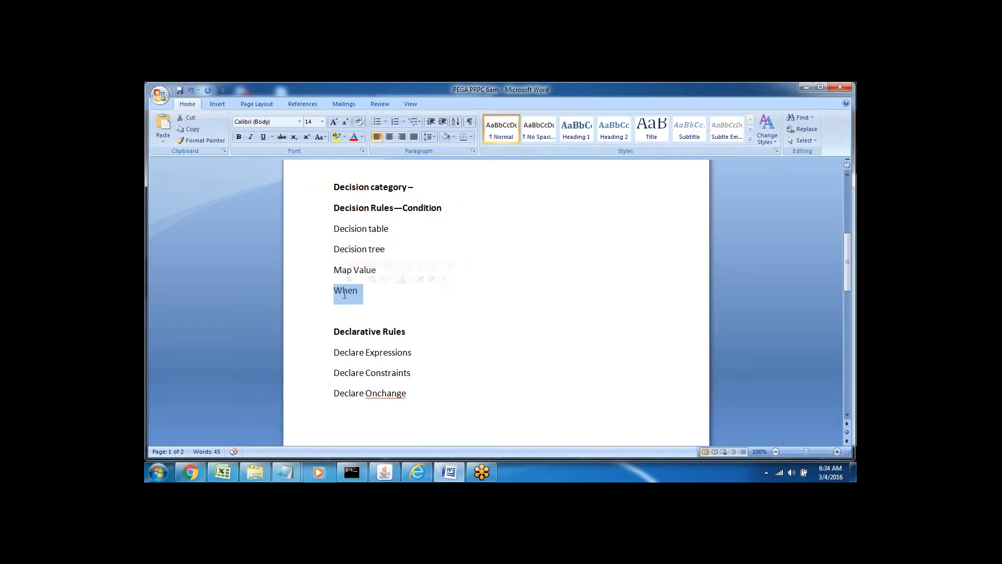
# Append a dash and the word "Call" to the end of the "Decision Rules—Condition" heading
pyautogui.click(455, 210)
pyautogui.write('--')
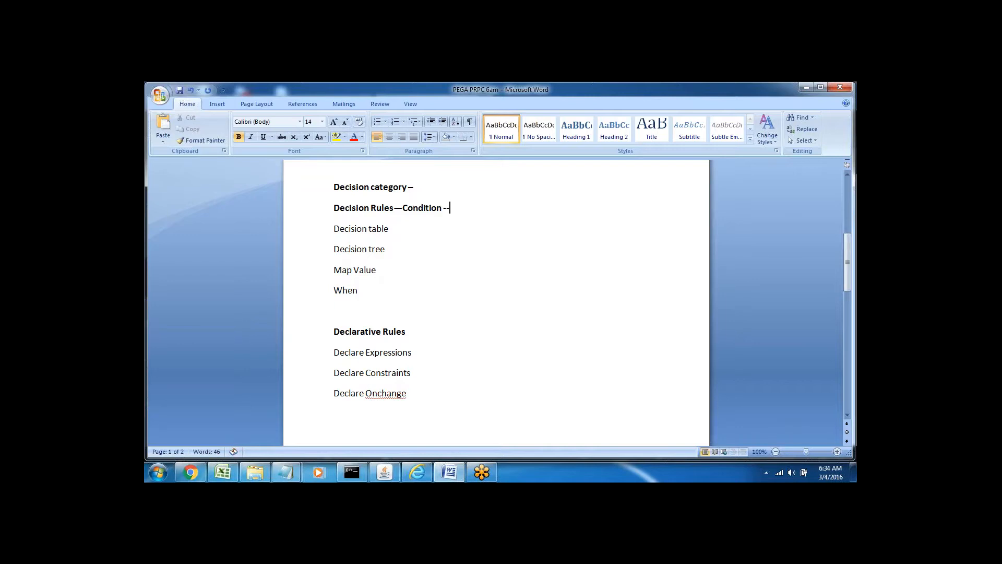
pyautogui.write(' Call')
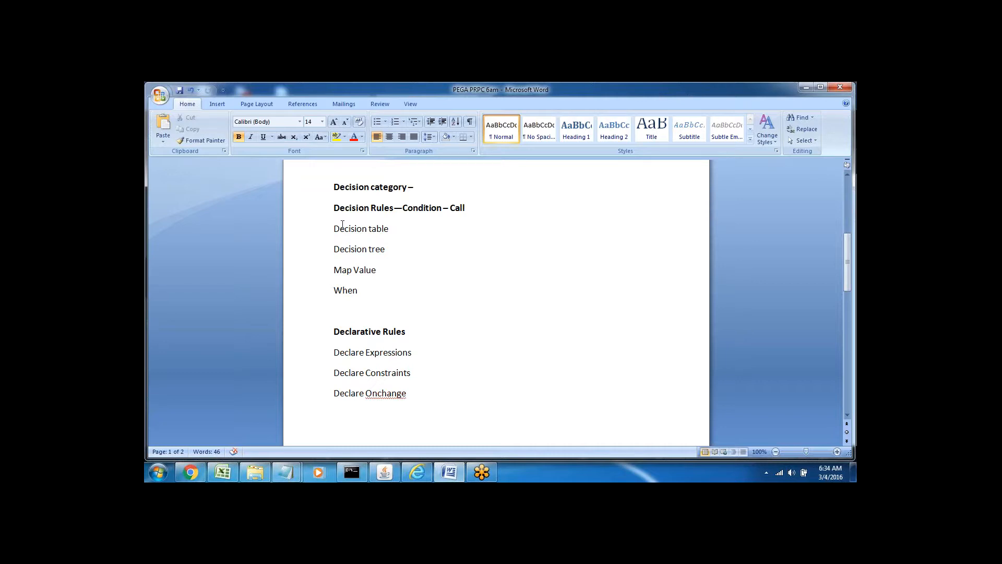
# Insert three blank lines after the "When" entry, above the "Declarative Rules" heading
pyautogui.moveTo(334, 228); pyautogui.dragTo(380, 274)
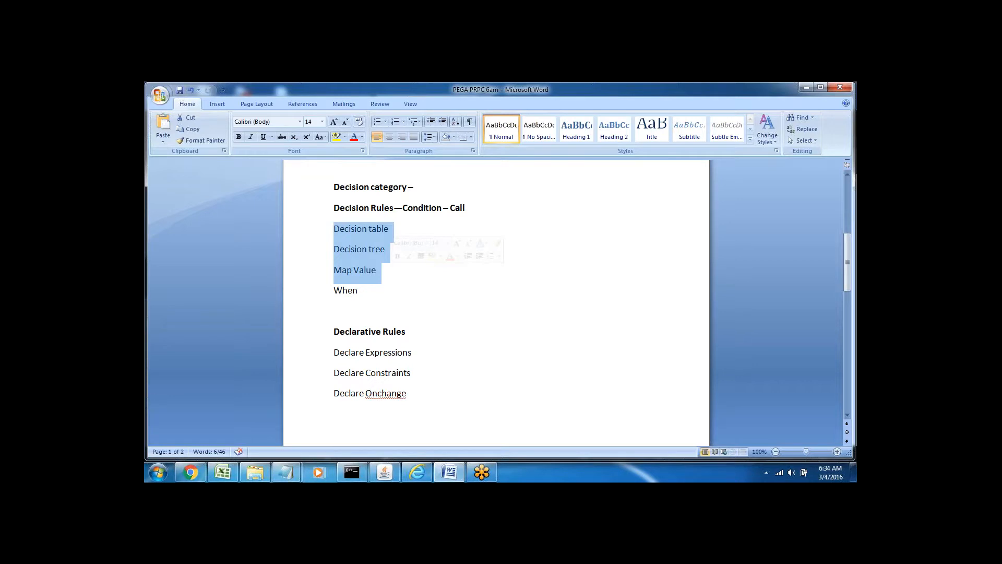
pyautogui.tripleClick(349, 290)
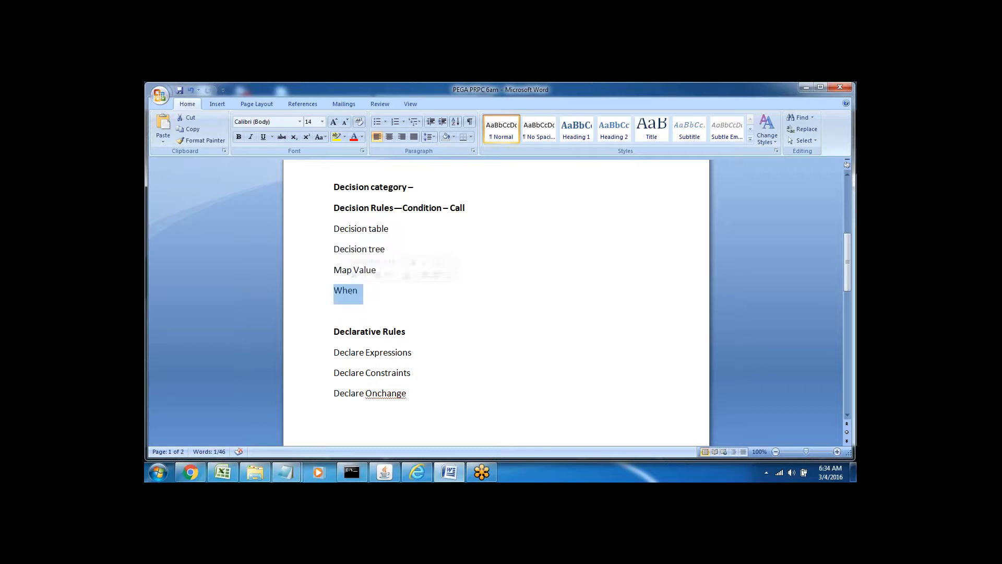
pyautogui.click(381, 295)
pyautogui.press('Return')
pyautogui.press('Return')
pyautogui.press('Return')
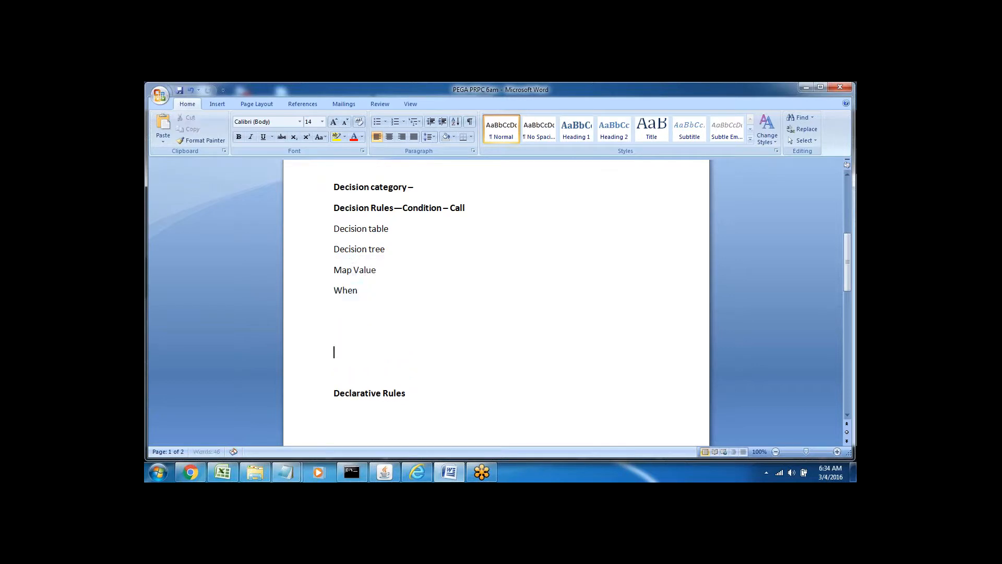
# Write "3 ways" below the "When" entry, followed by "Flows", "Activity" and "Declare Expresions" on separate lines
pyautogui.tripleClick(459, 208)
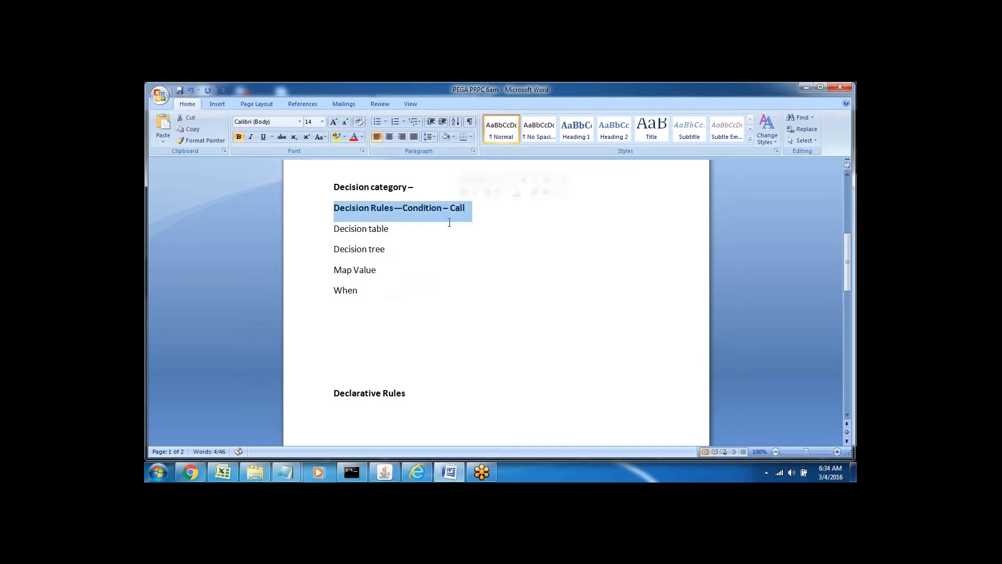
pyautogui.click(423, 253)
pyautogui.tripleClick(330, 205)
pyautogui.click(318, 253)
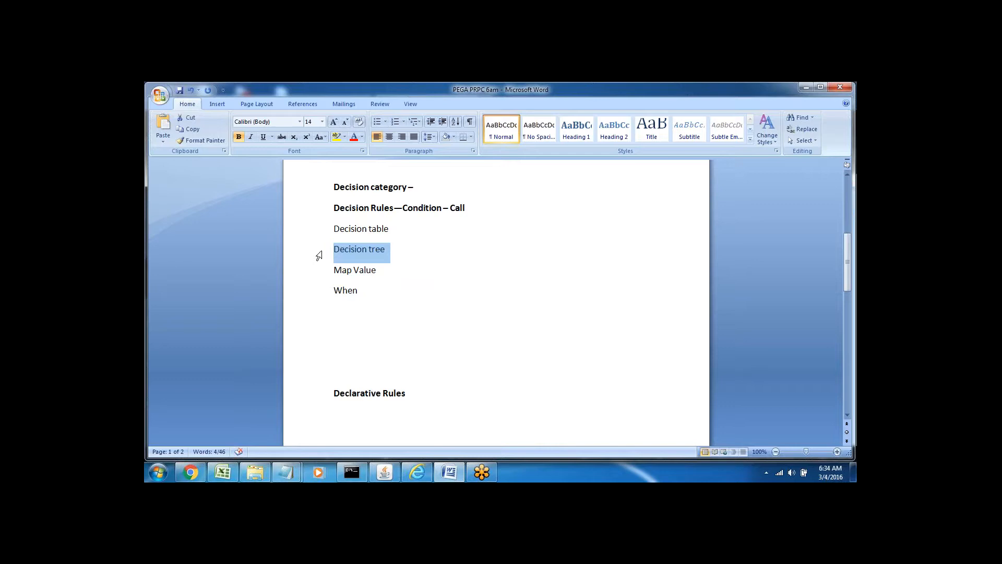
pyautogui.click(345, 319)
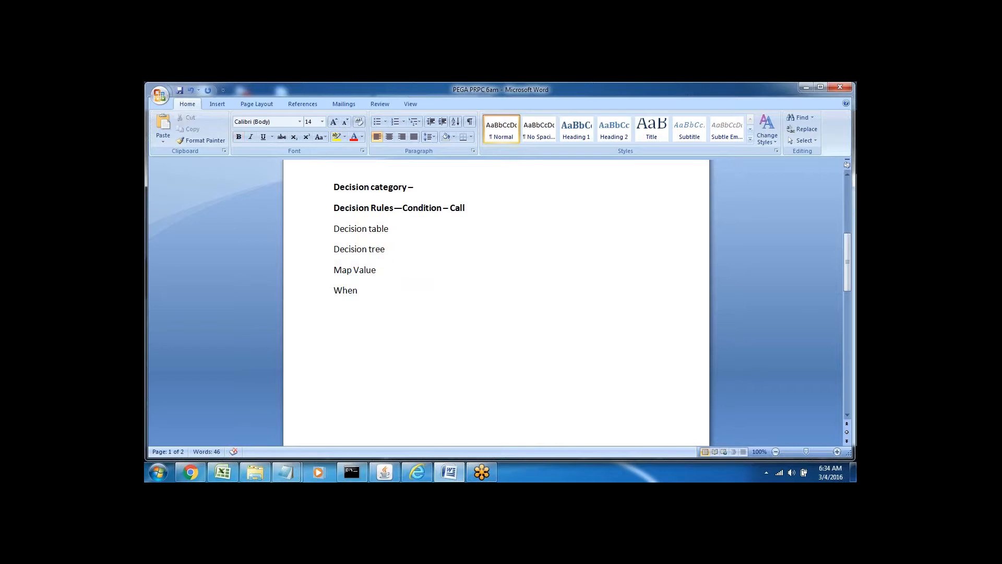
pyautogui.write('3 ways')
pyautogui.press('Return')
pyautogui.write('Flows')
pyautogui.press('Return')
pyautogui.write('Activity')
pyautogui.press('Return')
pyautogui.write('D')
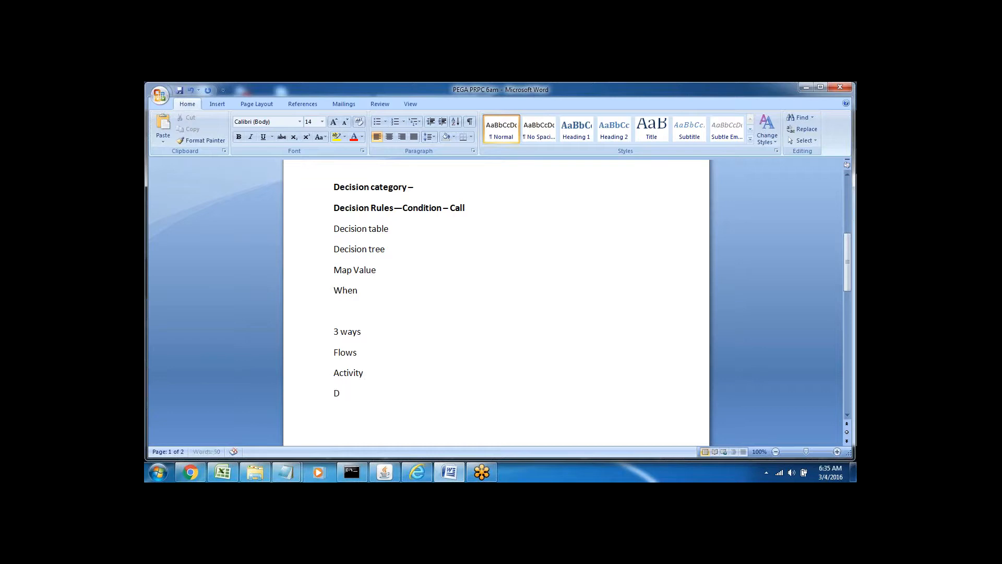
pyautogui.write('eclare Expresions')
# Add the note "-- Only Condition" after "Flows" and make the word "Flows" bold
pyautogui.click(366, 354)
pyautogui.write('--')
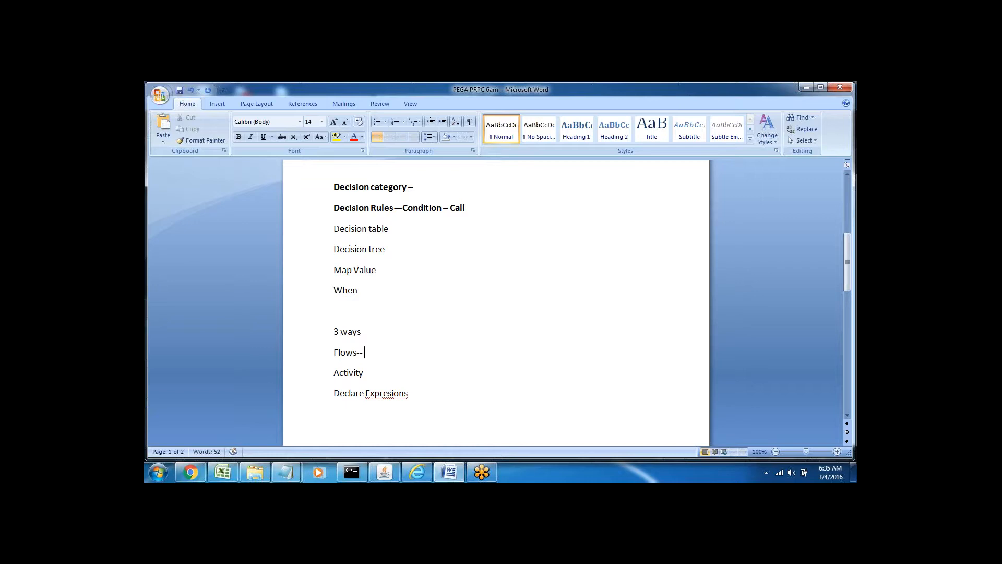
pyautogui.write('  Only Condition')
pyautogui.doubleClick(339, 352)
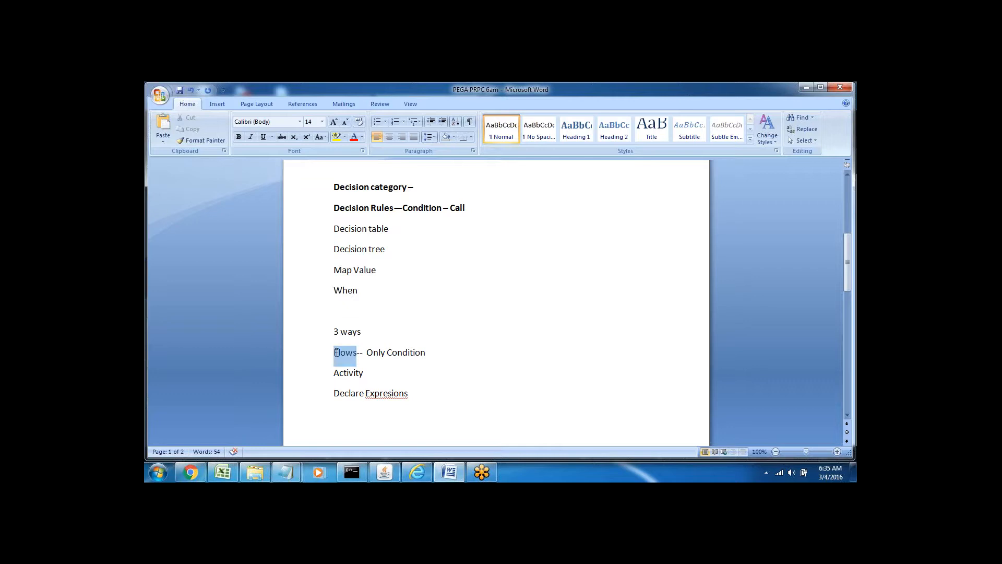
pyautogui.click(239, 137)
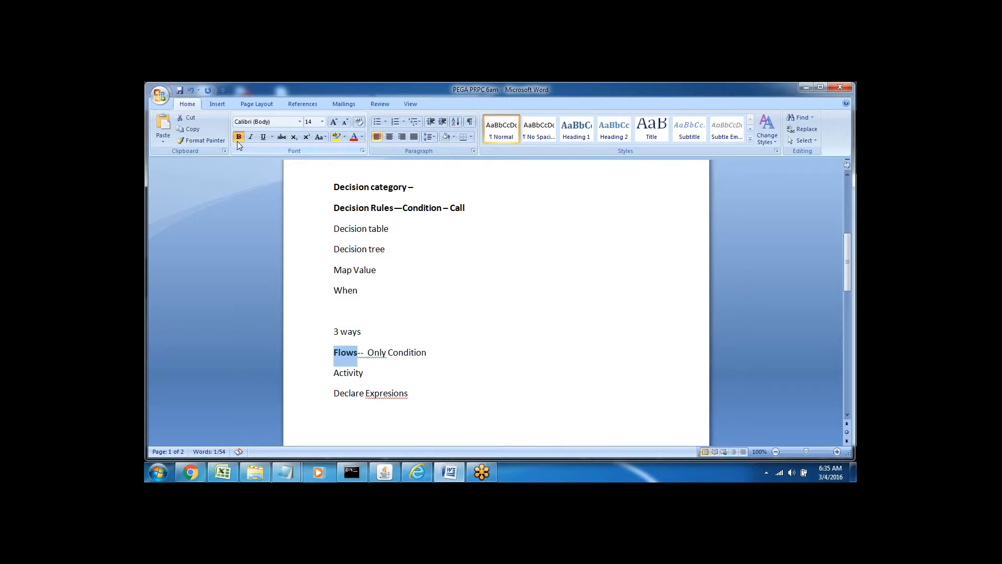
pyautogui.click(369, 352)
pyautogui.moveTo(368, 352); pyautogui.dragTo(427, 353)
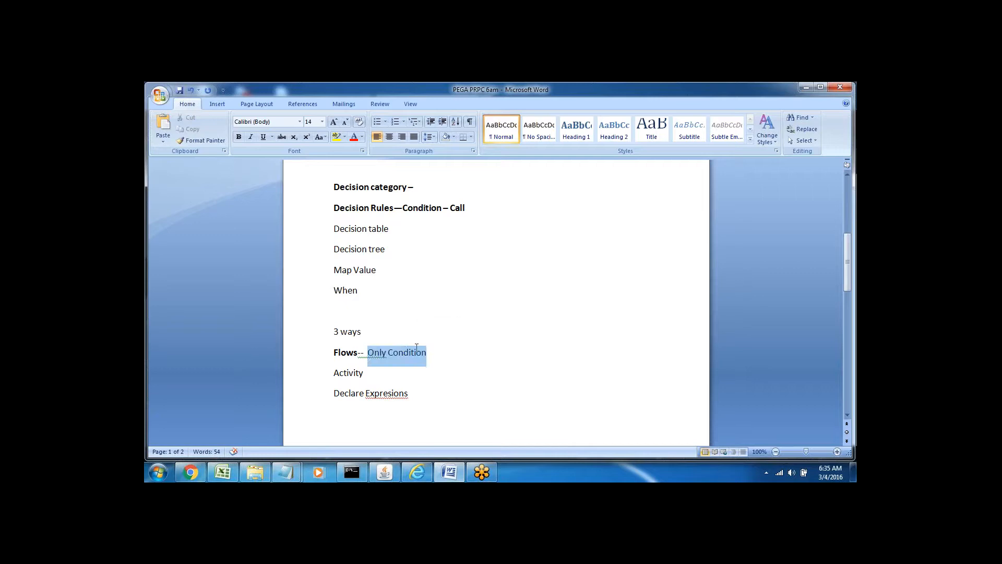
pyautogui.click(399, 353)
pyautogui.doubleClick(372, 353)
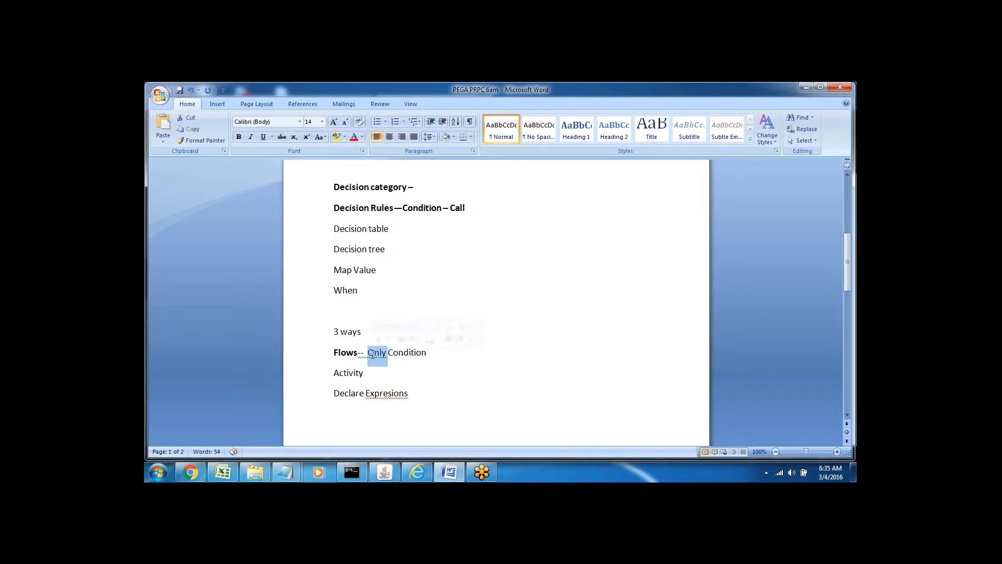
# Replace "Only" with "Direct" in the "Flows" note and append "– Cond + Page level Expressions" to the "Activity" line
pyautogui.write('Direct')
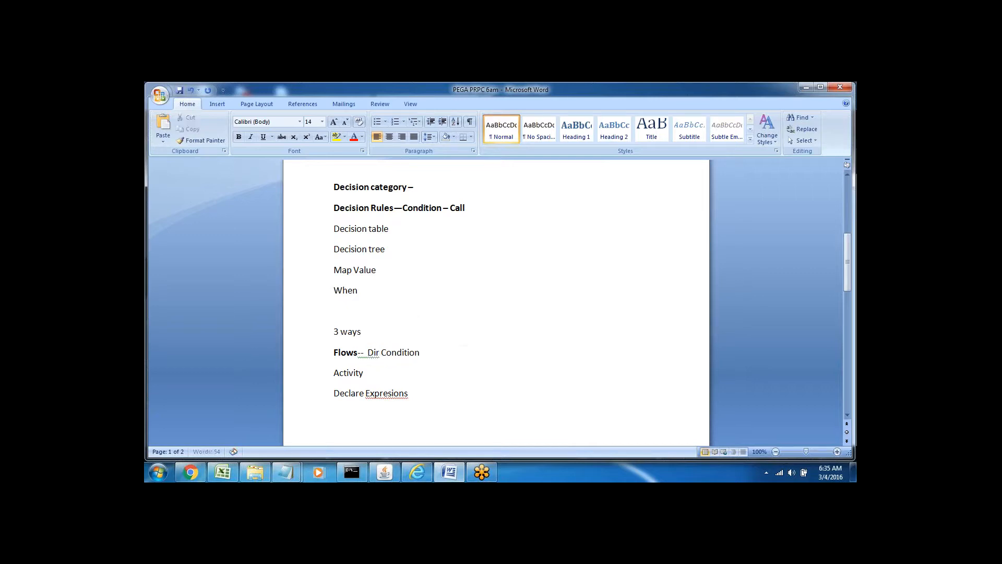
pyautogui.click(373, 372)
pyautogui.write('-')
pyautogui.write('Cond ')
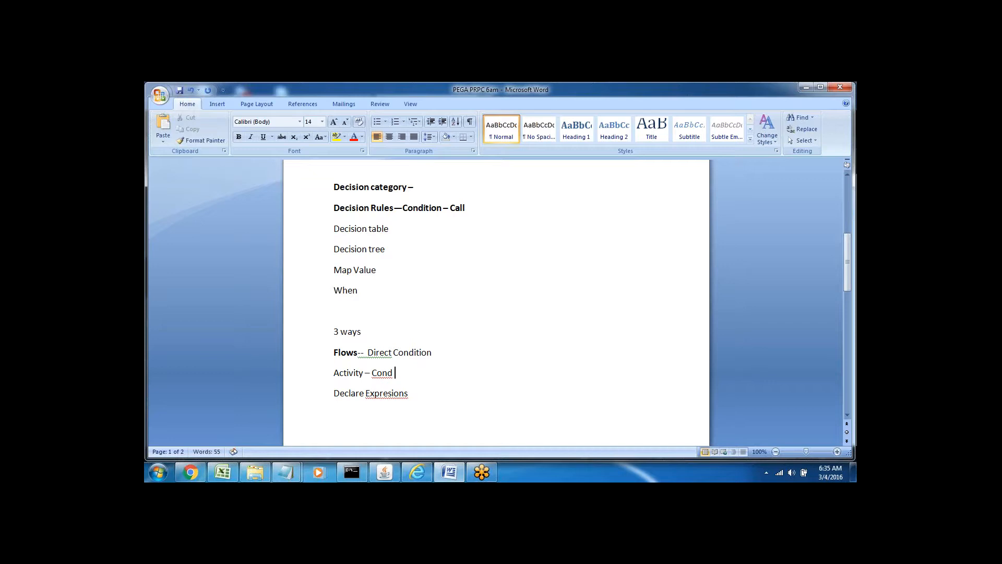
pyautogui.write('+')
pyautogui.write(' Page')
pyautogui.write(' level')
pyautogui.write(' Expressions')
# Make the word "Activity" bold and correct the spelling of "Expressions" in the "Declare" line below it
pyautogui.doubleClick(347, 373)
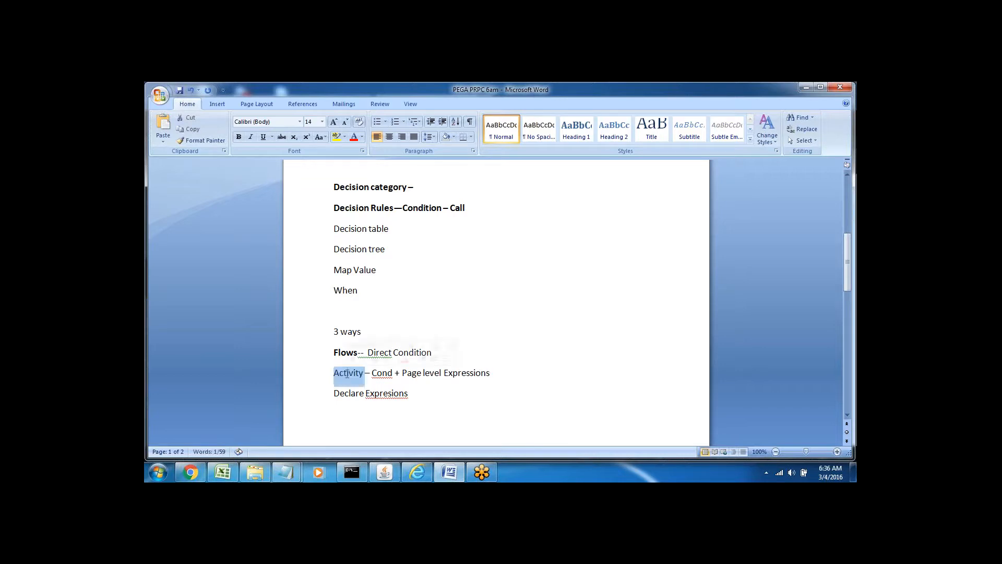
pyautogui.click(240, 138)
pyautogui.click(404, 393)
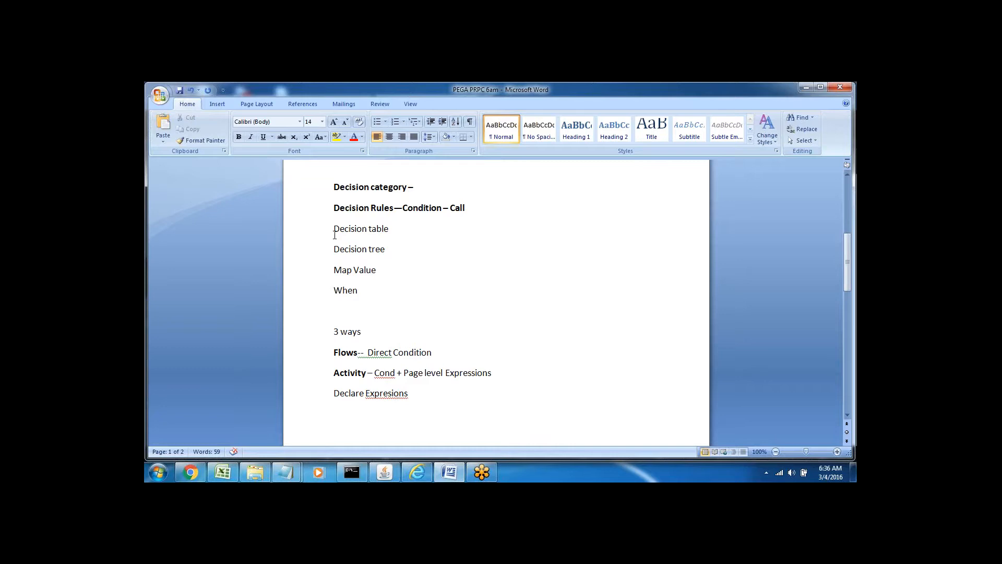
pyautogui.click(392, 393)
pyautogui.write('s')
# Append "- Cond + Property level expressions" to the "Declare Expressions" line and make the words "Declare Expressions" bold
pyautogui.click(417, 394)
pyautogui.write('- Cond + Proper')
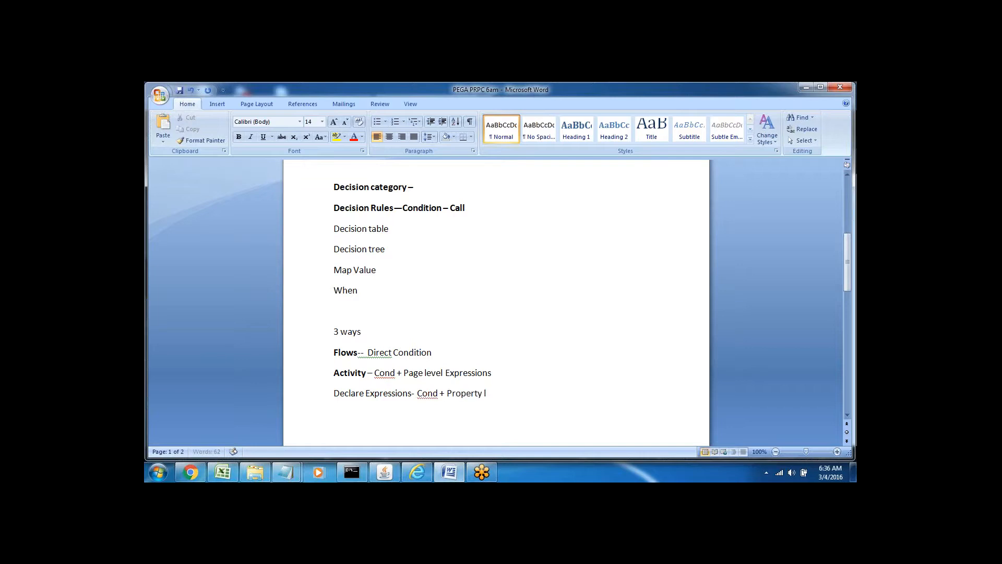
pyautogui.write('ty level expressions')
pyautogui.doubleClick(342, 396)
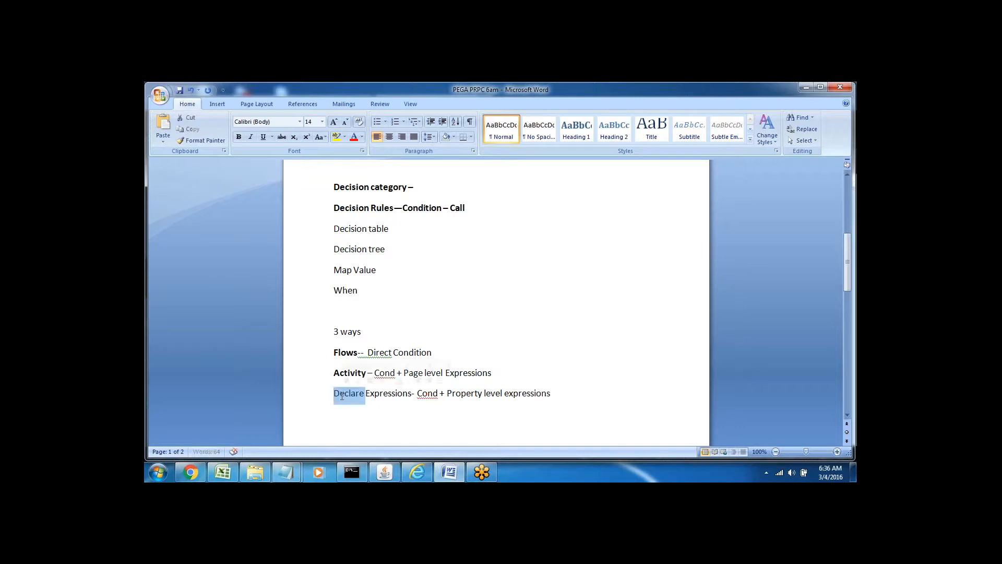
pyautogui.click(384, 394)
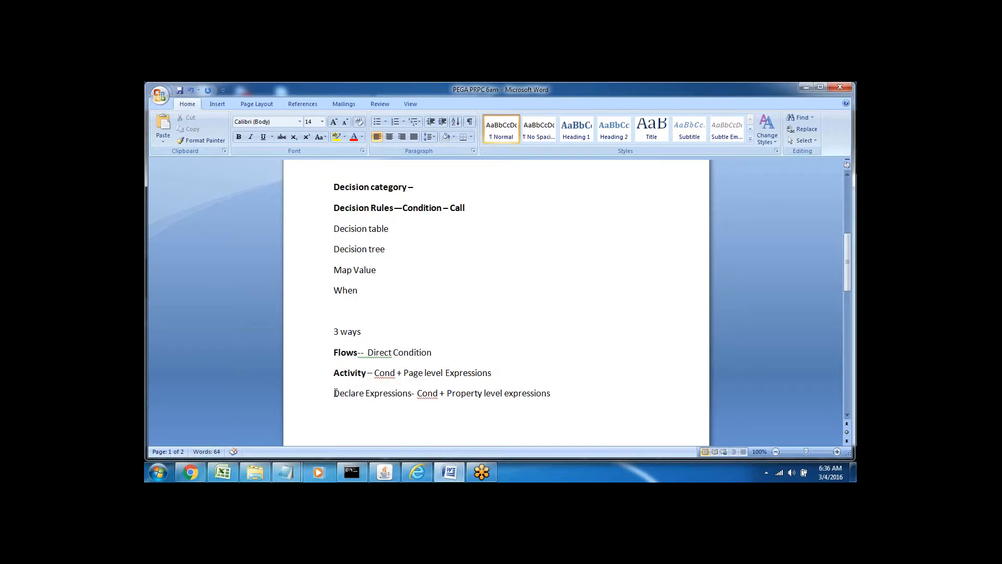
pyautogui.moveTo(335, 393); pyautogui.dragTo(412, 394)
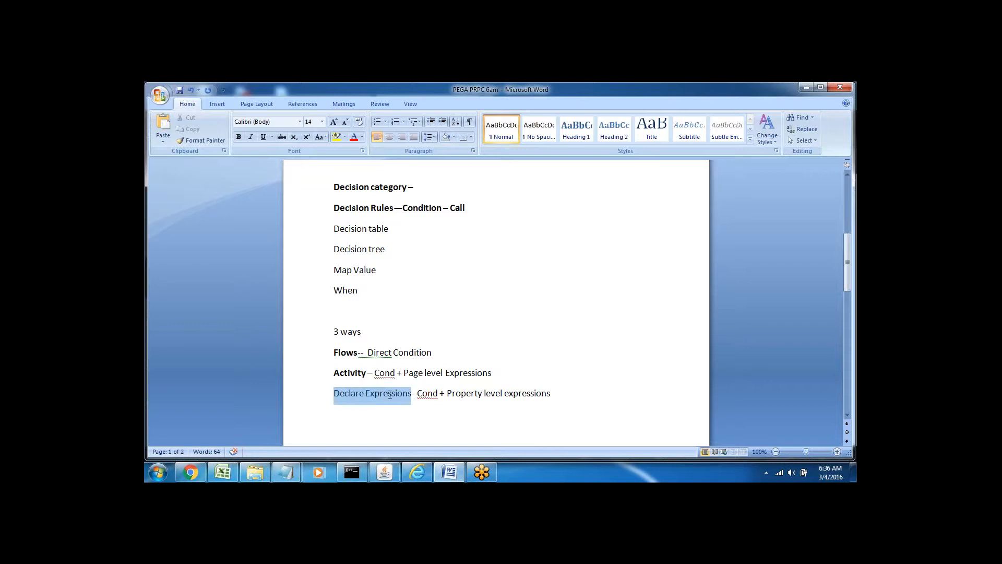
pyautogui.click(239, 137)
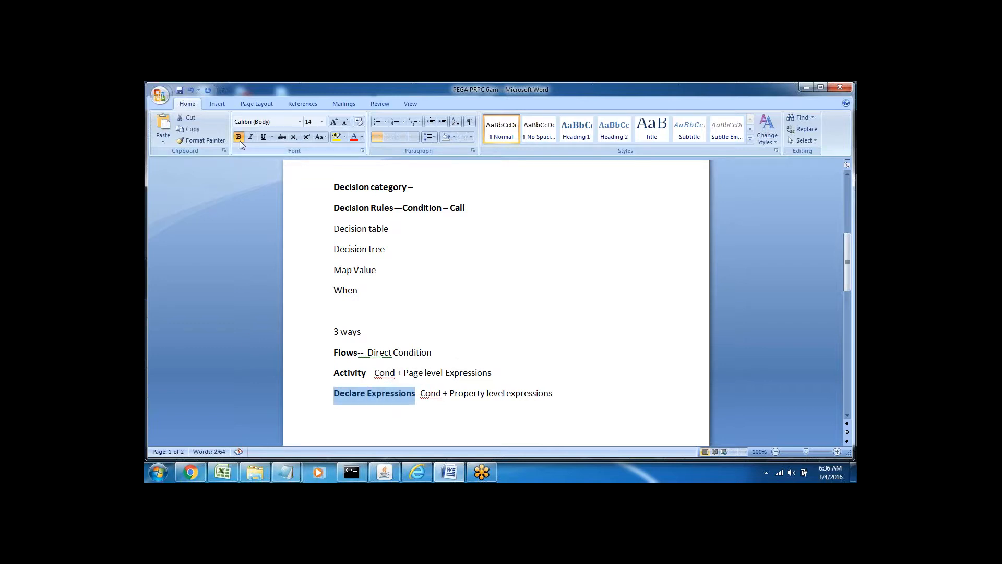
# Review the "Decision Rules" heading's "Condition" and "Call" parts against the "Flows", "Activity" and "Declare Expressions" lines
pyautogui.doubleClick(413, 209)
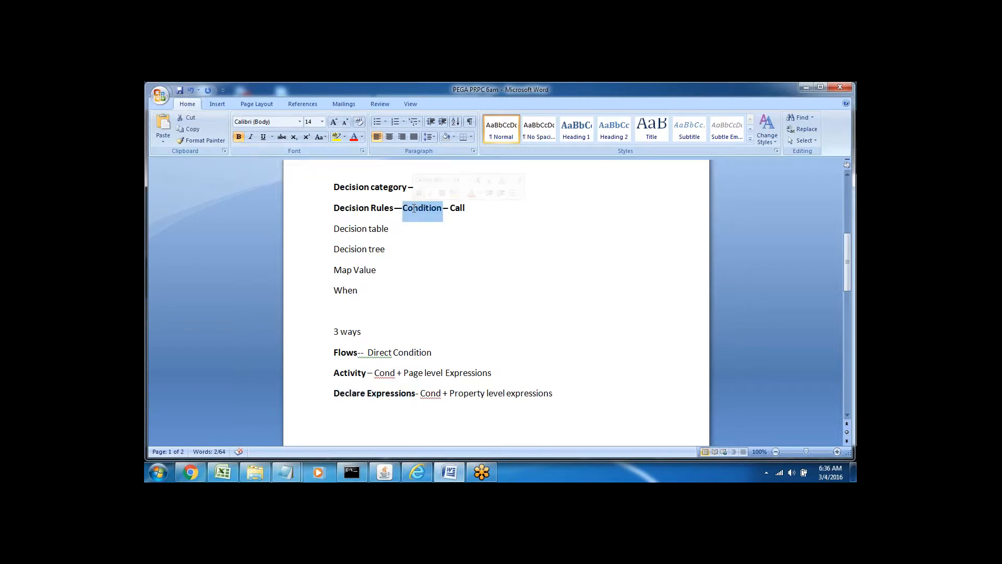
pyautogui.doubleClick(455, 208)
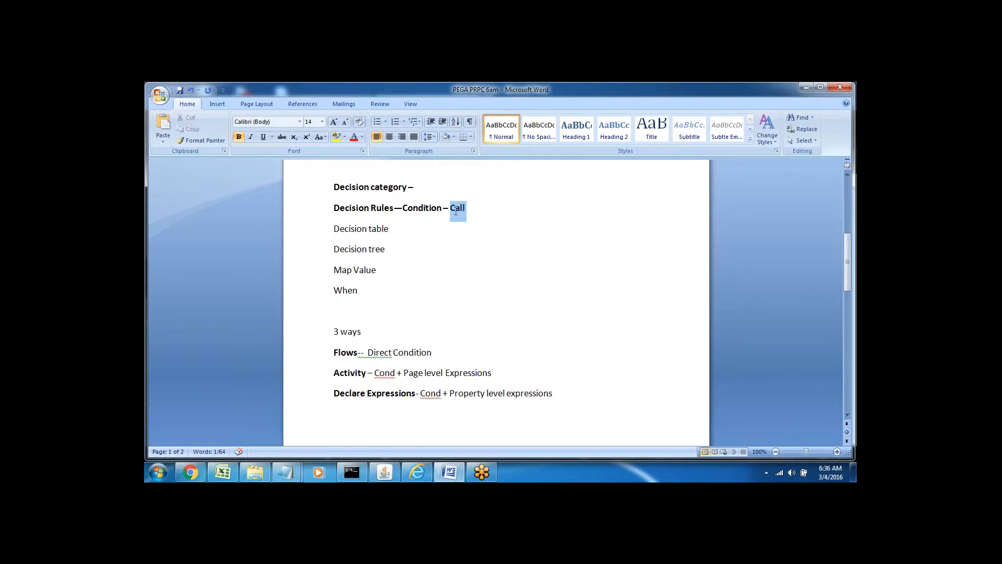
pyautogui.click(330, 360)
pyautogui.click(315, 378)
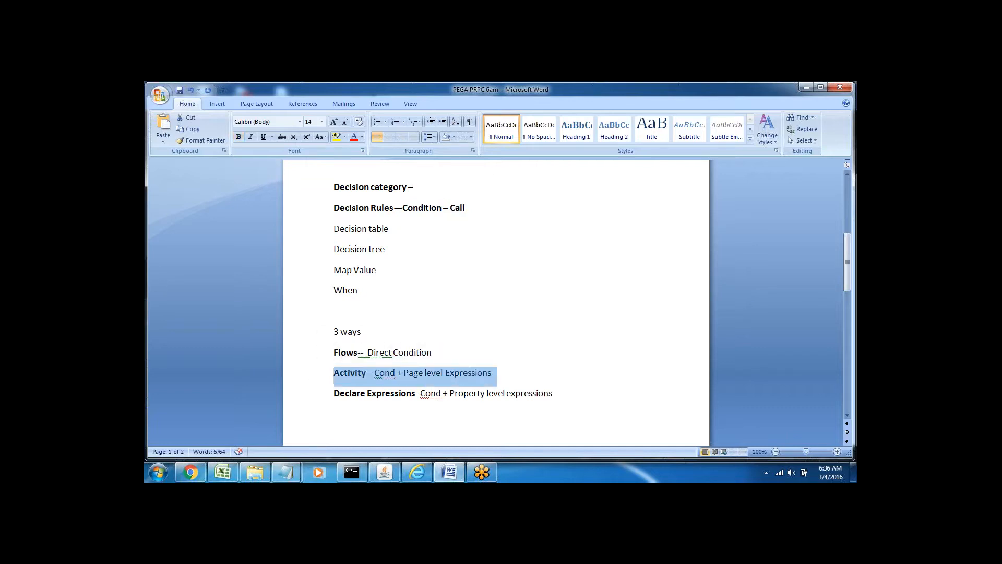
pyautogui.click(343, 392)
pyautogui.click(315, 353)
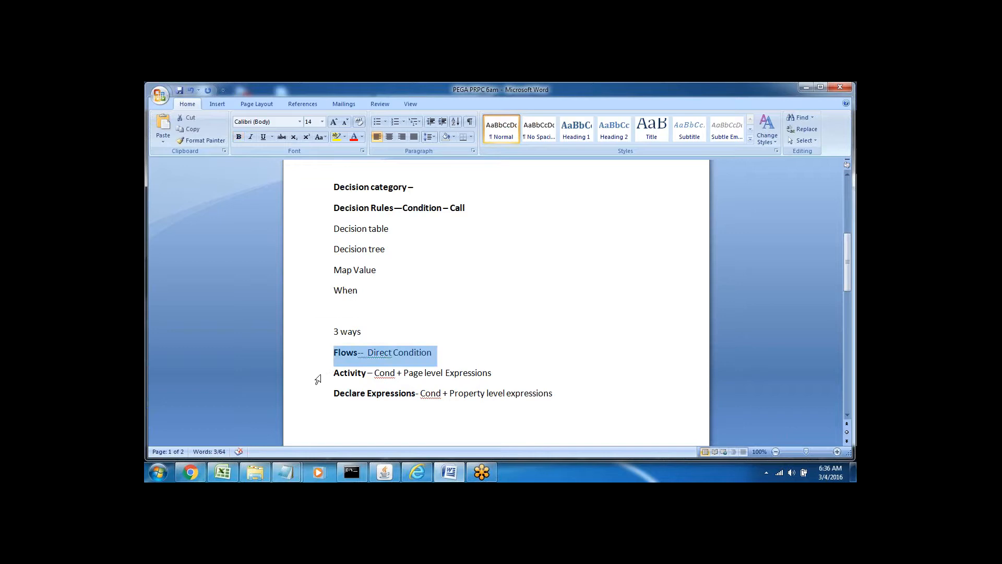
pyautogui.click(316, 378)
pyautogui.click(315, 405)
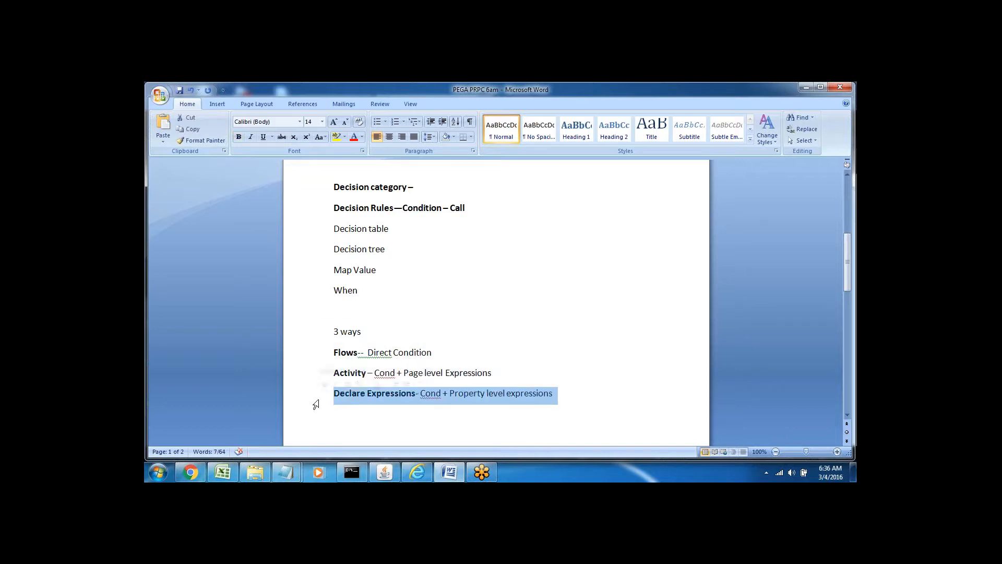
pyautogui.click(361, 393)
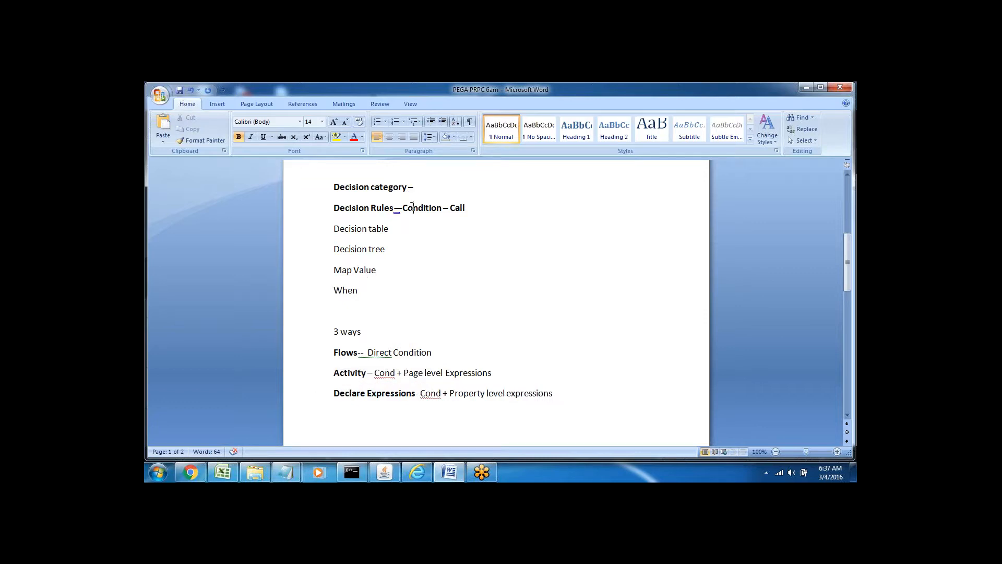
pyautogui.doubleClick(413, 208)
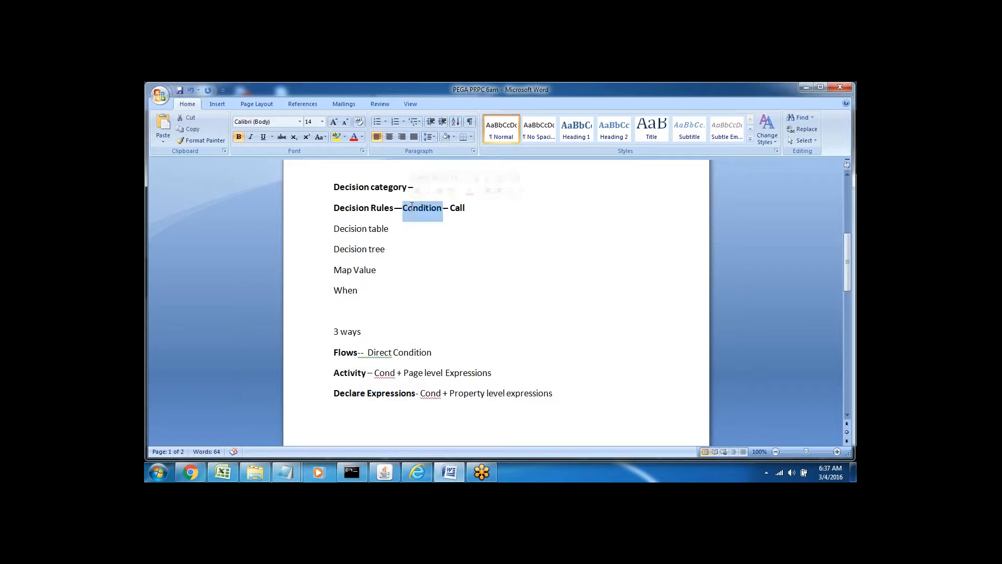
pyautogui.doubleClick(345, 353)
pyautogui.click(345, 374)
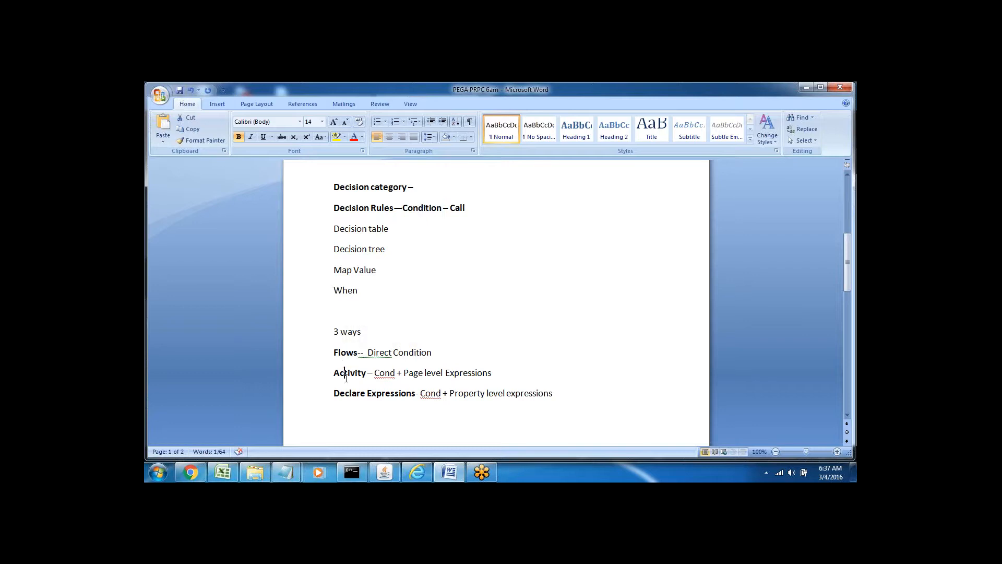
pyautogui.doubleClick(345, 374)
pyautogui.click(423, 300)
pyautogui.moveTo(369, 352); pyautogui.dragTo(431, 352)
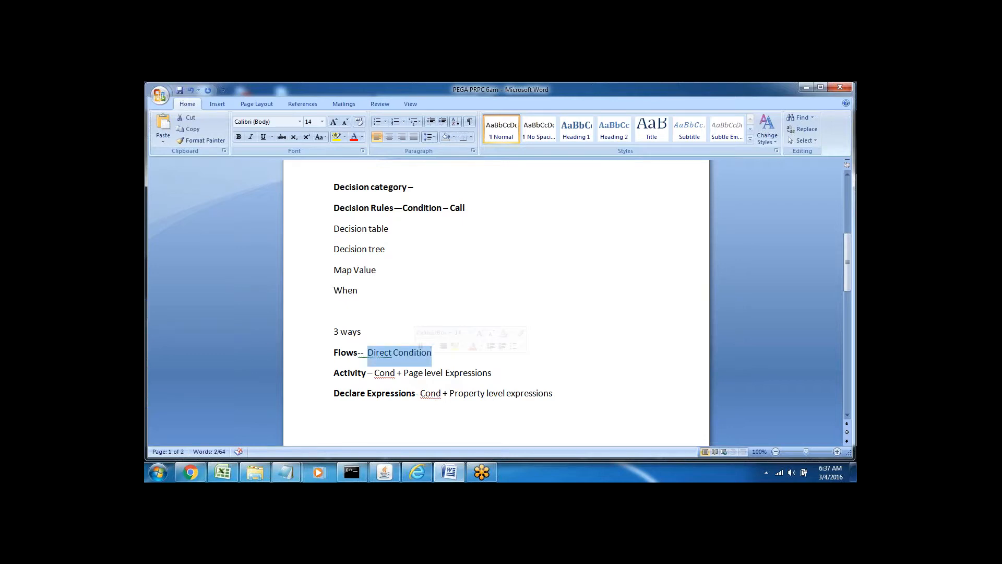
pyautogui.click(487, 210)
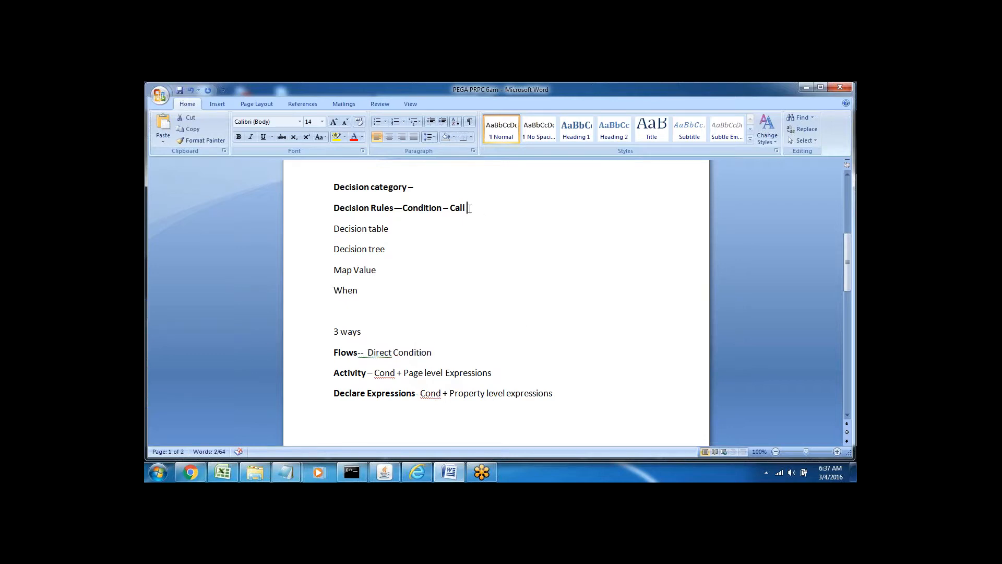
pyautogui.click(315, 232)
pyautogui.click(374, 249)
pyautogui.click(333, 210)
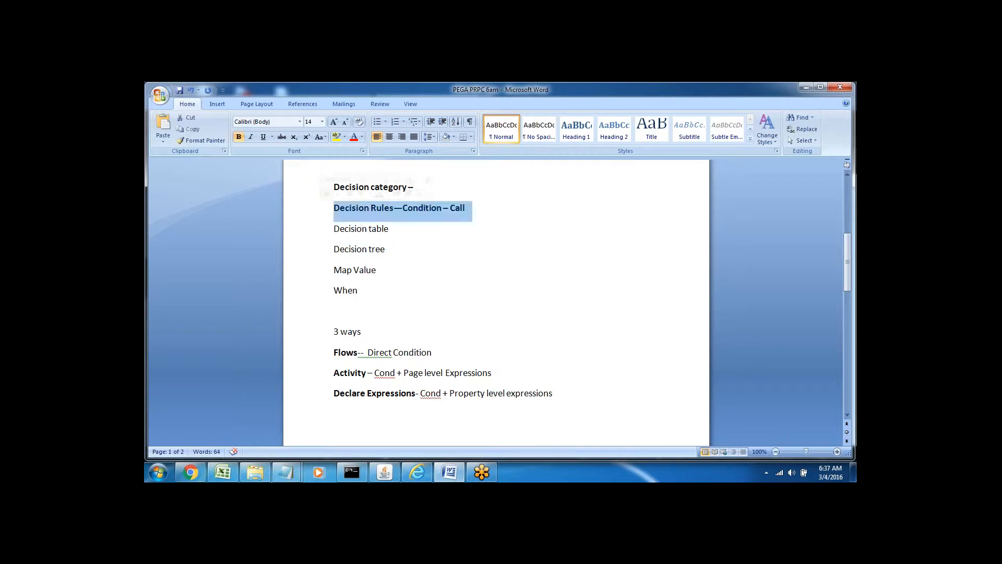
# Append "- if cond & else if ( And Logic)" to the "Decision table" line
pyautogui.click(395, 228)
pyautogui.write('-')
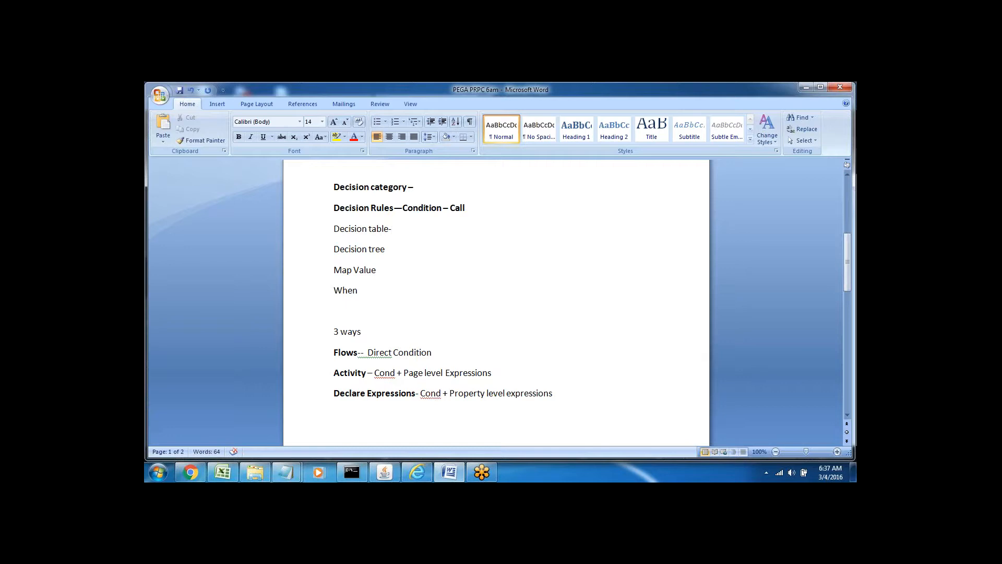
pyautogui.write(' if cond & else if')
pyautogui.tripleClick(411, 232)
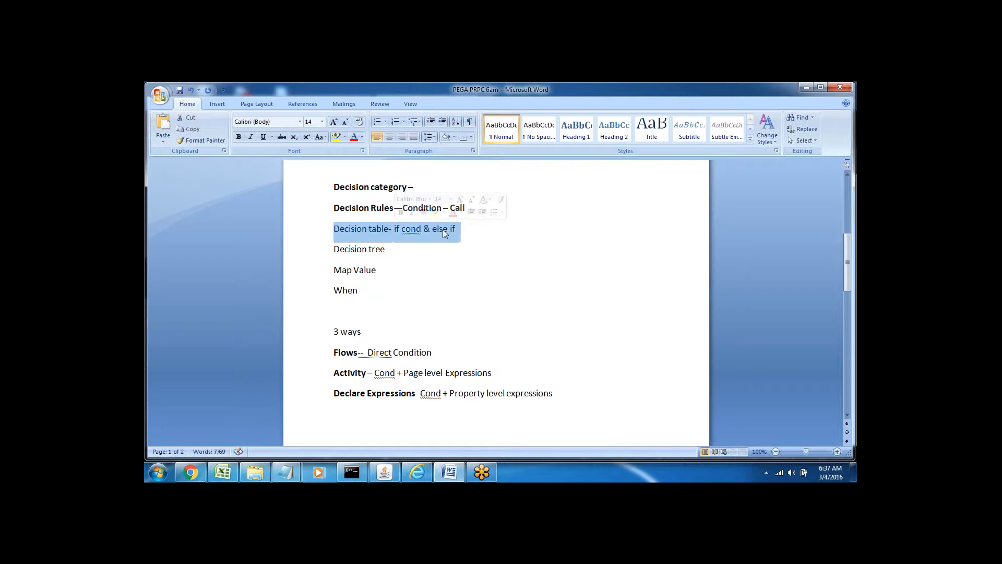
pyautogui.tripleClick(411, 232)
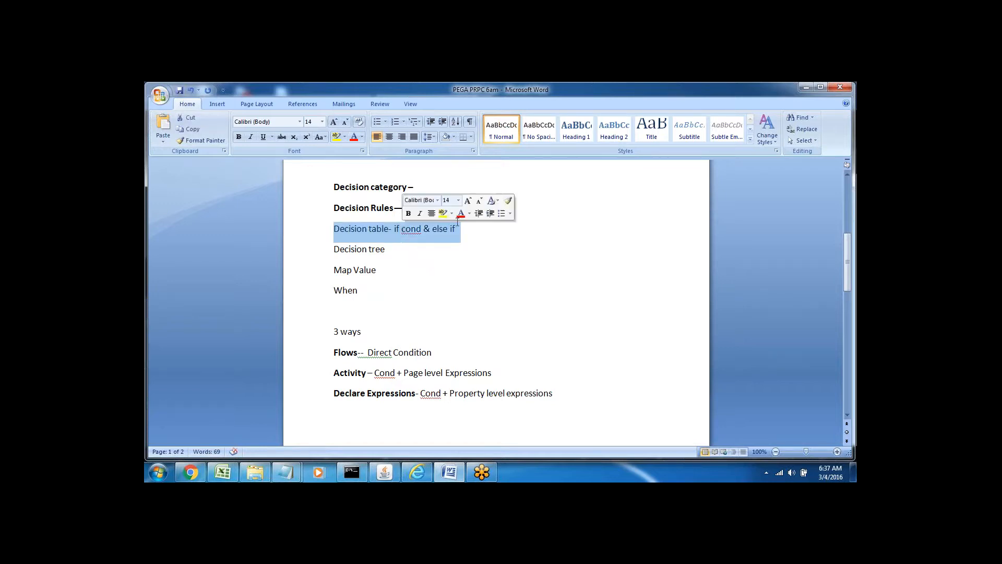
pyautogui.click(471, 233)
pyautogui.write('(')
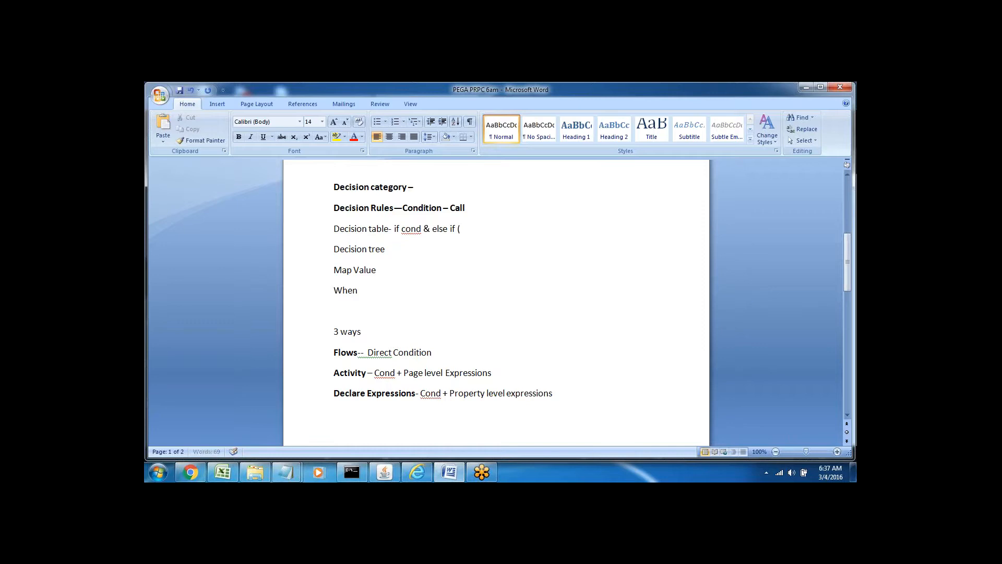
pyautogui.write(' And Logic)')
pyautogui.click(313, 230)
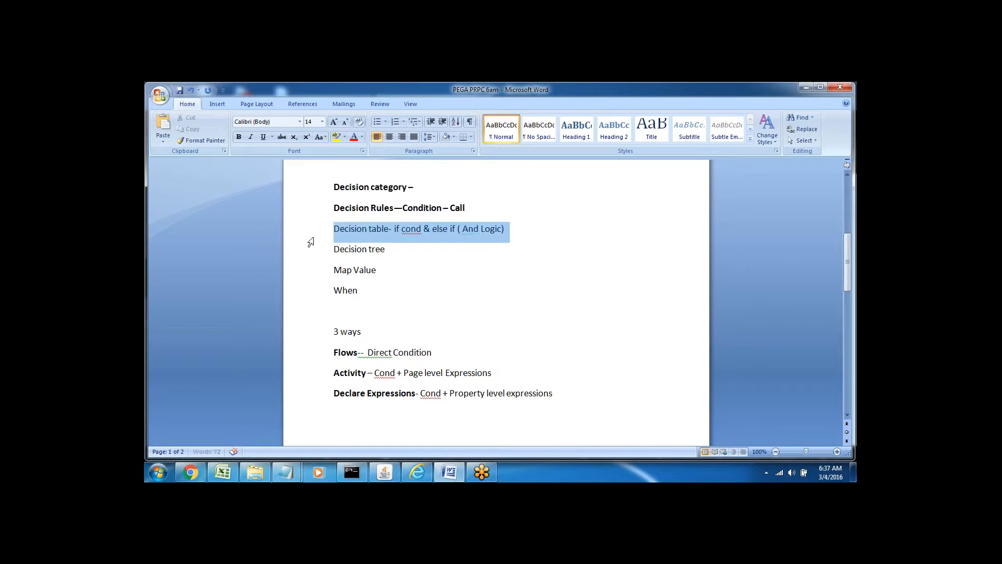
# Append "- If ,nested if ( OR logic)" to the "Decision tree" line
pyautogui.click(387, 249)
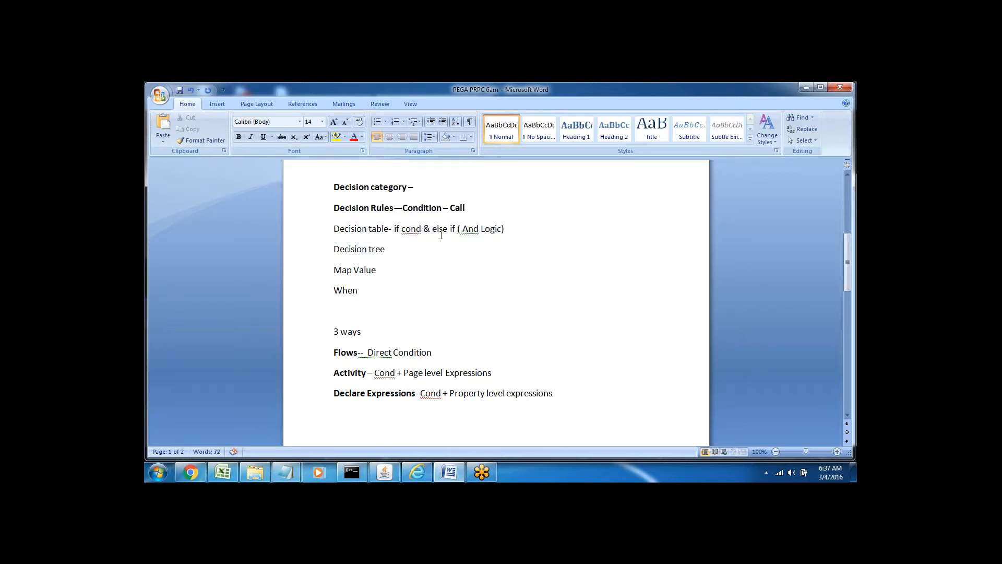
pyautogui.tripleClick(468, 234)
pyautogui.click(396, 229)
pyautogui.doubleClick(360, 229)
pyautogui.click(391, 249)
pyautogui.write('-')
pyautogui.write('If')
pyautogui.write(' ,n')
pyautogui.write('ested ')
pyautogui.write('if ')
pyautogui.write('( ')
pyautogui.write('OR')
pyautogui.write(' lofi')
pyautogui.press('BackSpace')
pyautogui.press('BackSpace')
pyautogui.write('gic)')
pyautogui.click(306, 251)
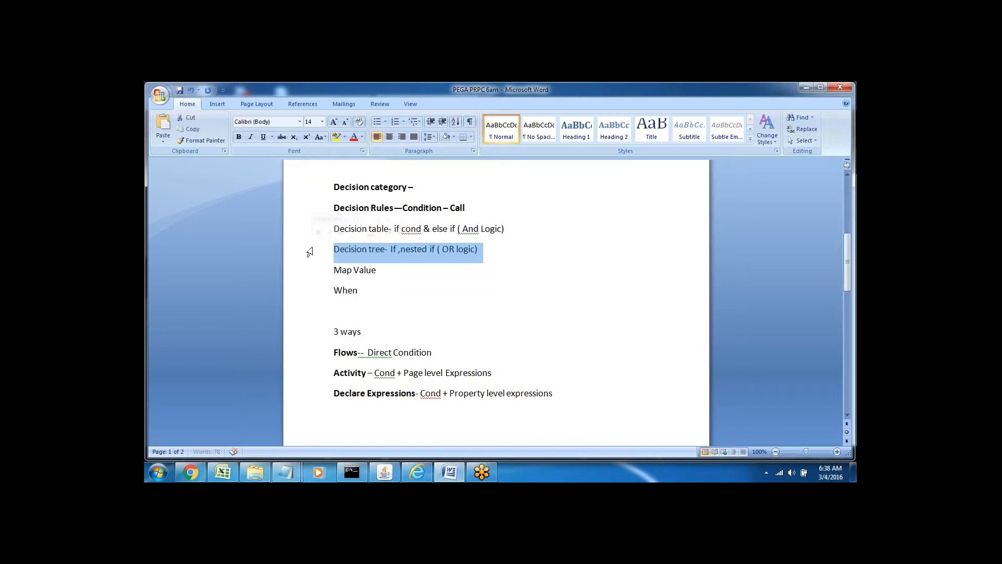
# Compare the notes on the "Decision table" and "Decision tree" lines
pyautogui.click(397, 270)
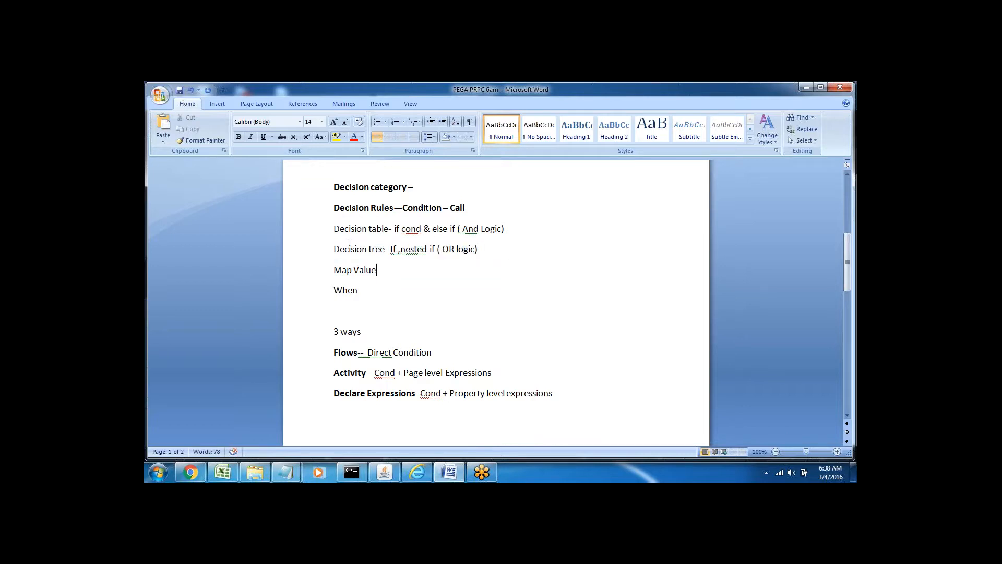
pyautogui.tripleClick(449, 250)
pyautogui.click(377, 270)
pyautogui.tripleClick(350, 250)
pyautogui.click(381, 269)
pyautogui.tripleClick(334, 228)
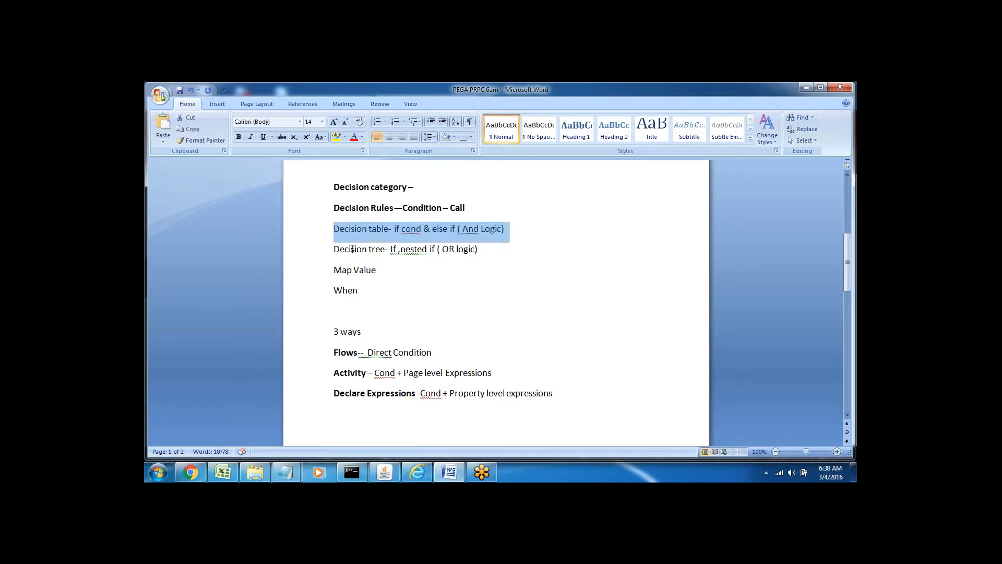
pyautogui.click(349, 250)
pyautogui.tripleClick(348, 249)
pyautogui.click(406, 250)
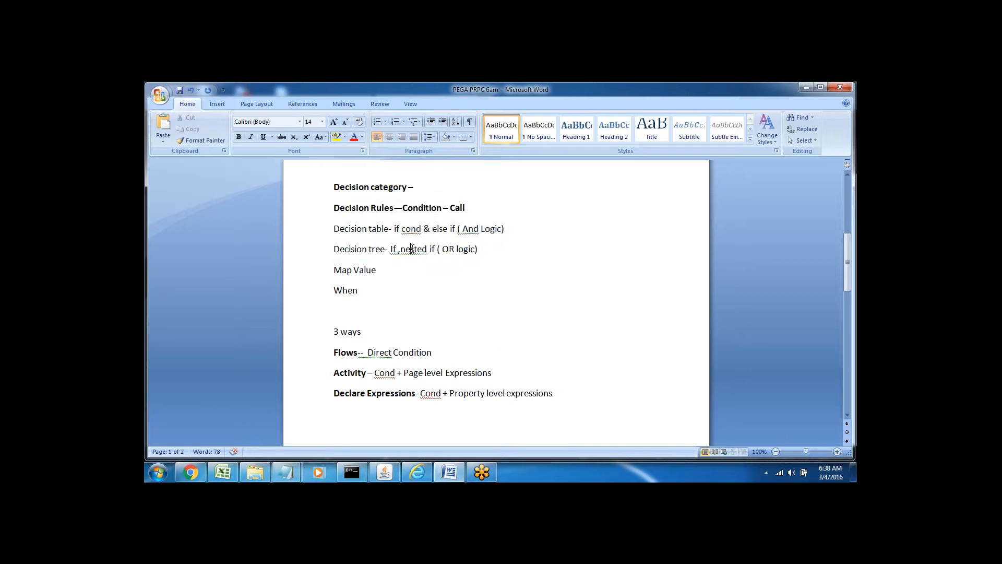
pyautogui.moveTo(390, 250); pyautogui.dragTo(440, 250)
pyautogui.tripleClick(450, 250)
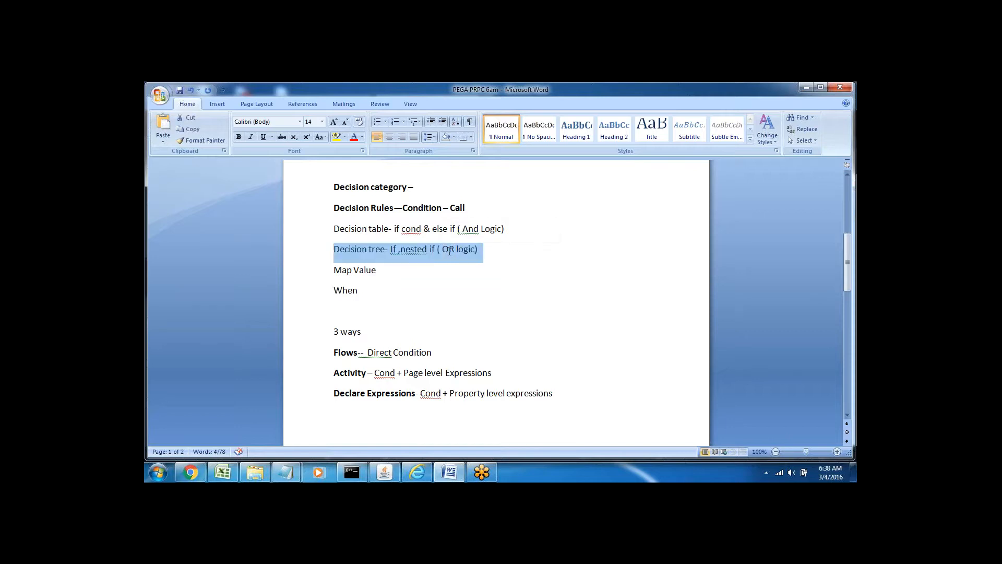
# Append "- Matrix Condition" to the "Map Value" line
pyautogui.click(401, 272)
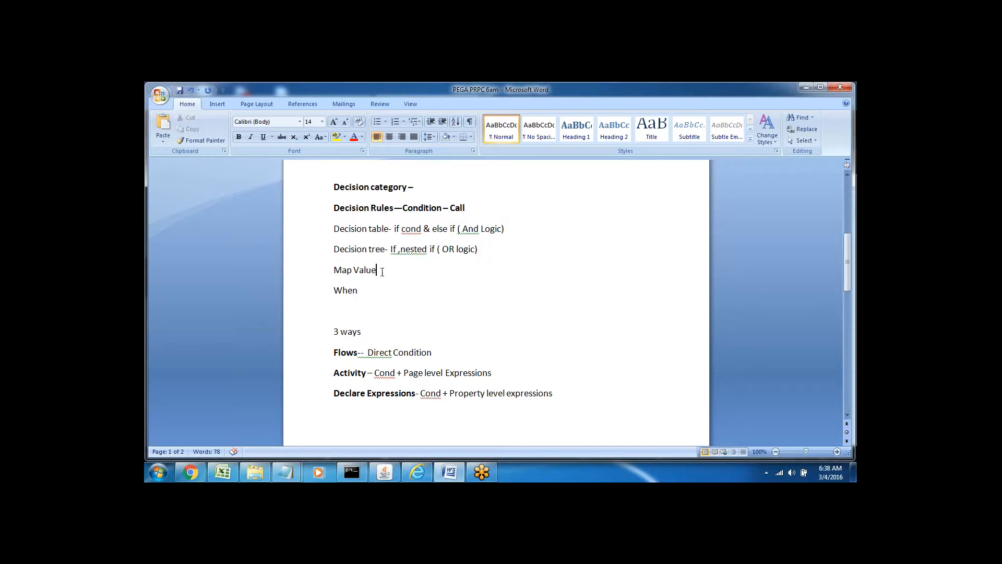
pyautogui.write('- Matrix Condition')
pyautogui.click(314, 278)
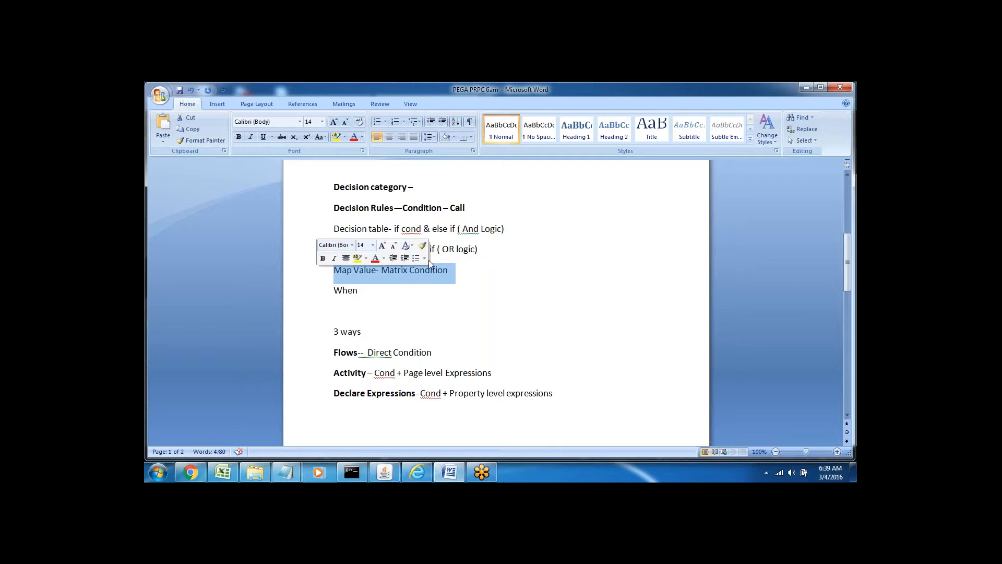
pyautogui.click(464, 276)
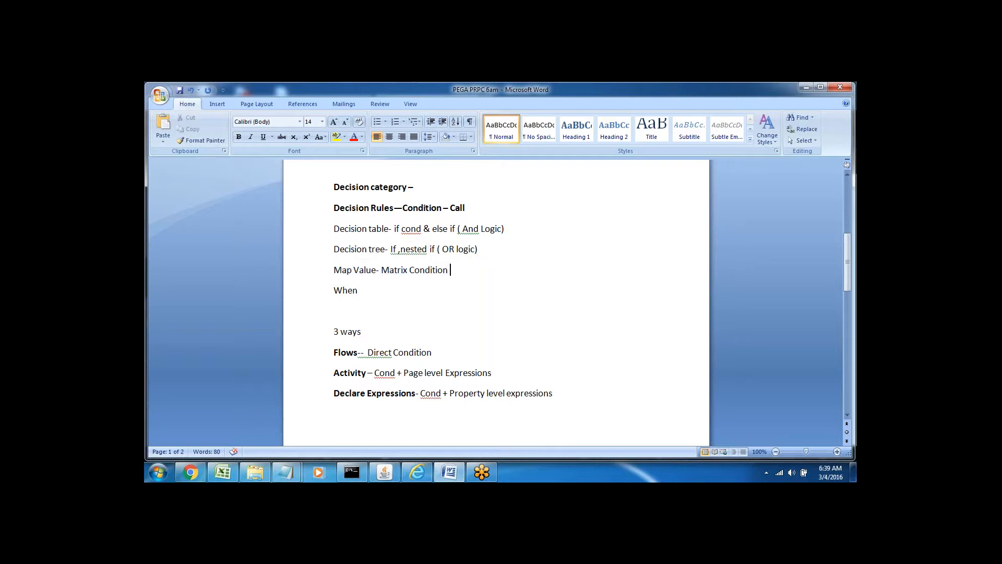
pyautogui.tripleClick(404, 272)
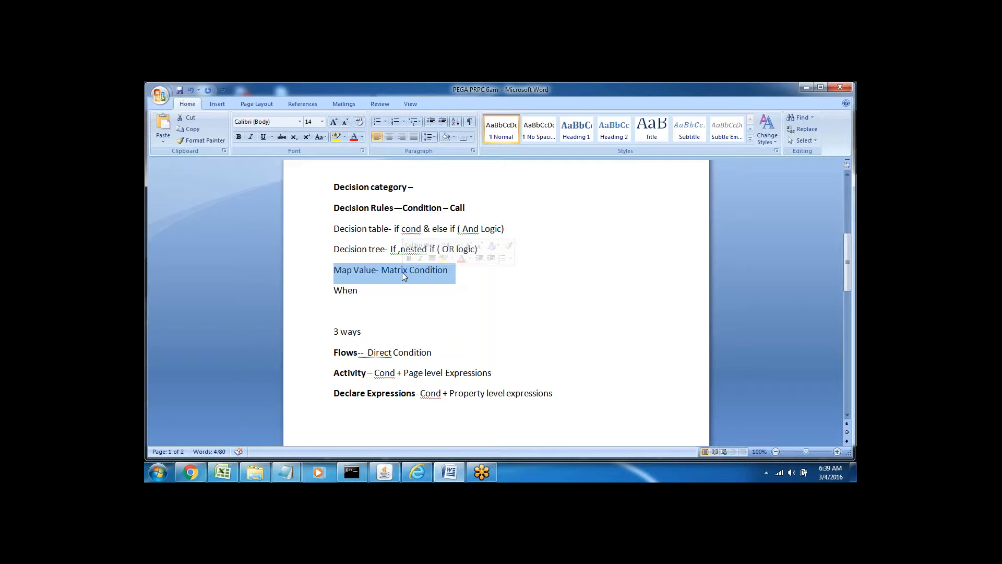
# Append "( 2 property)" to the "Map Value" line and a dash to the "When" line
pyautogui.click(460, 272)
pyautogui.write('(')
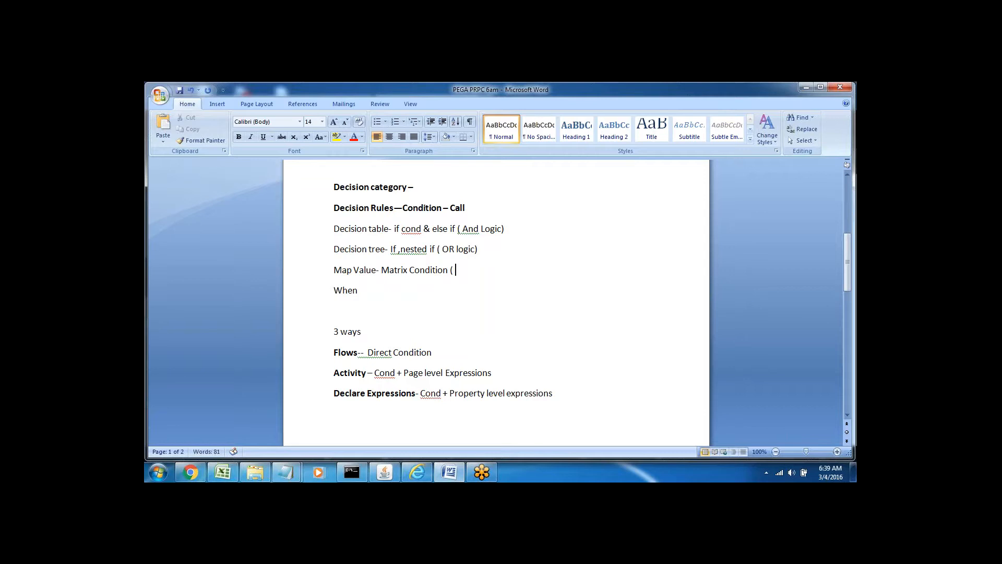
pyautogui.write(' 2 property')
pyautogui.click(364, 290)
pyautogui.write('-')
pyautogui.doubleClick(339, 291)
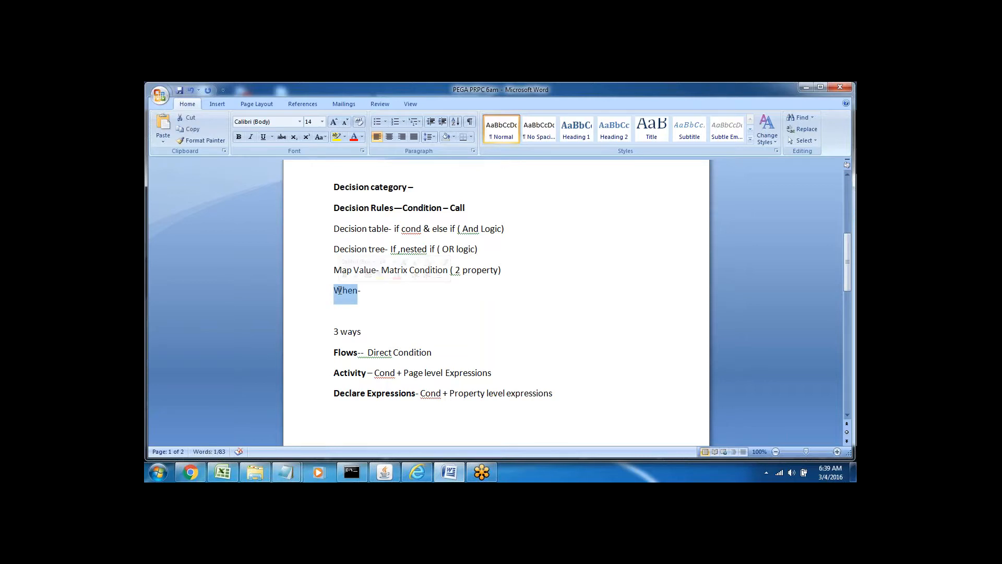
pyautogui.click(384, 290)
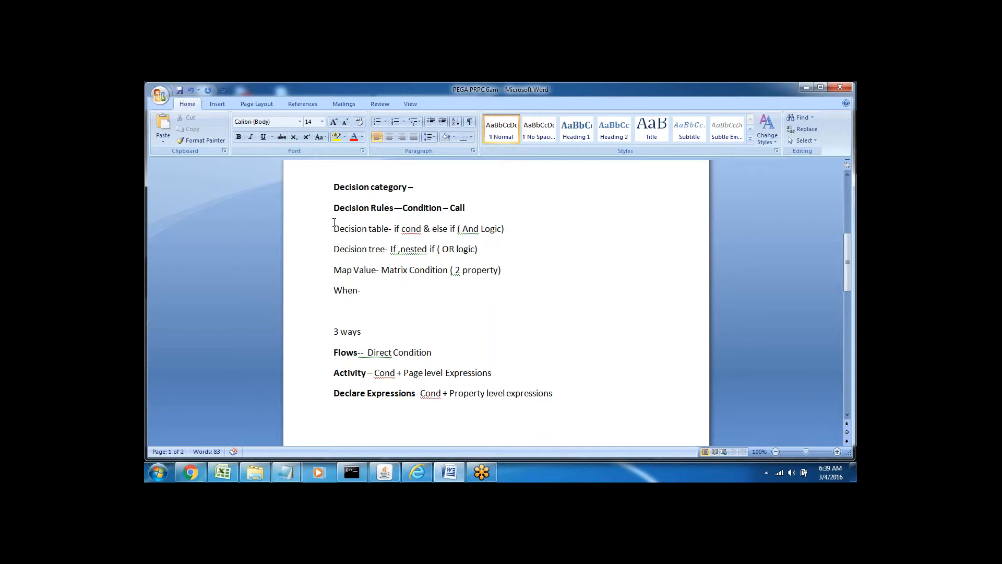
# Review the four decision rule lines and the Flows, Activity and Declare Expressions lines of the "3 ways" list
pyautogui.moveTo(334, 231); pyautogui.dragTo(384, 290)
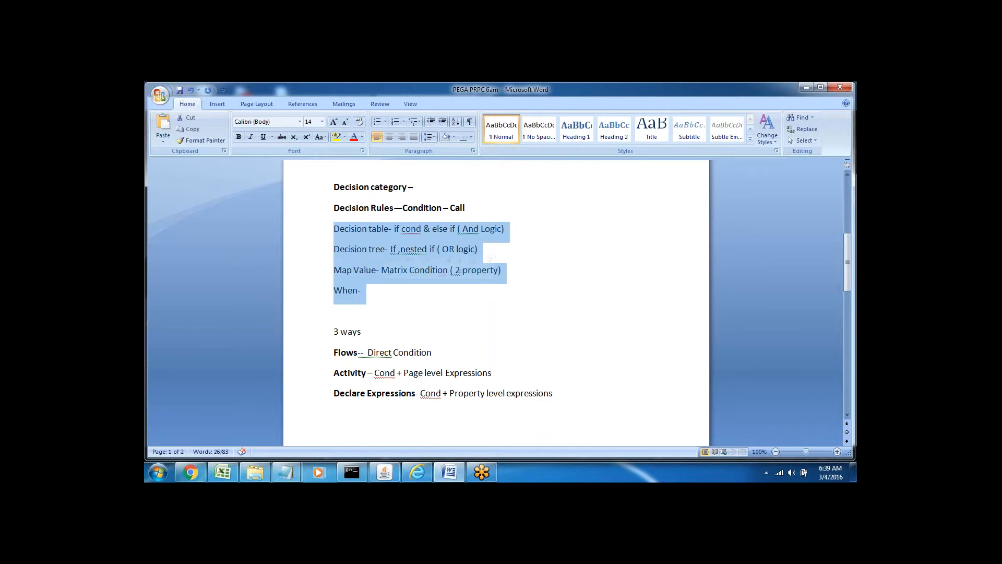
pyautogui.click(362, 332)
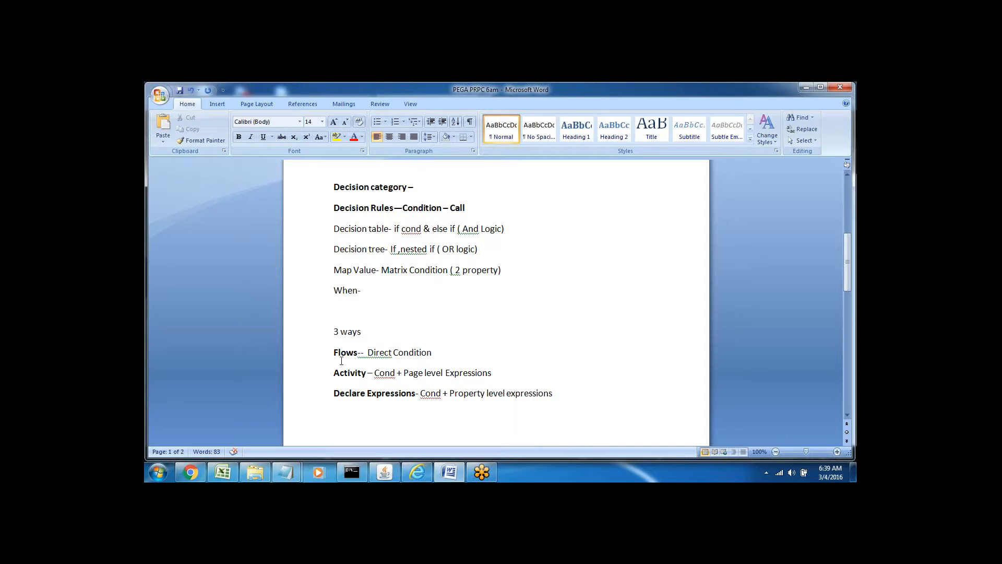
pyautogui.click(313, 362)
pyautogui.click(311, 373)
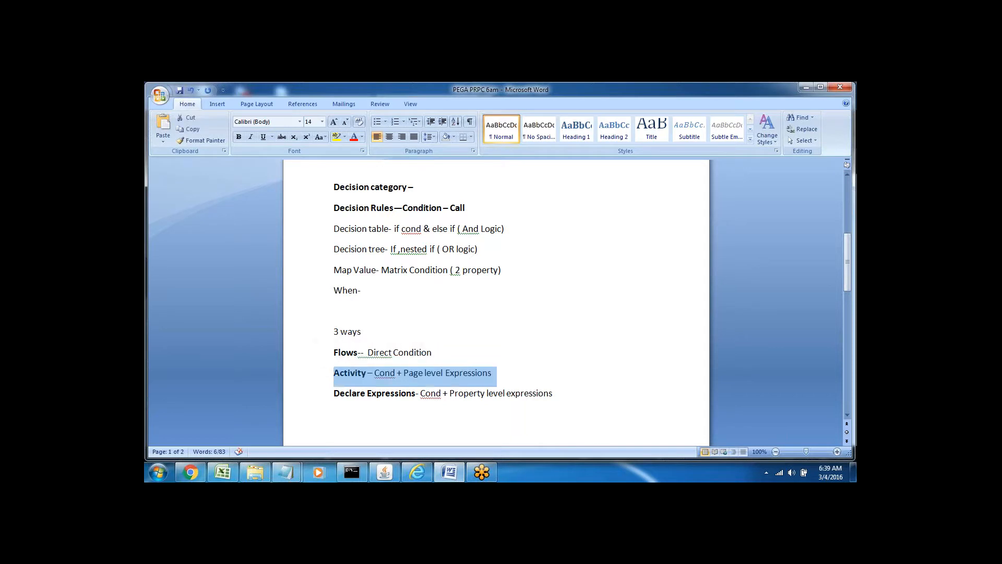
pyautogui.click(312, 394)
pyautogui.click(345, 417)
pyautogui.click(313, 360)
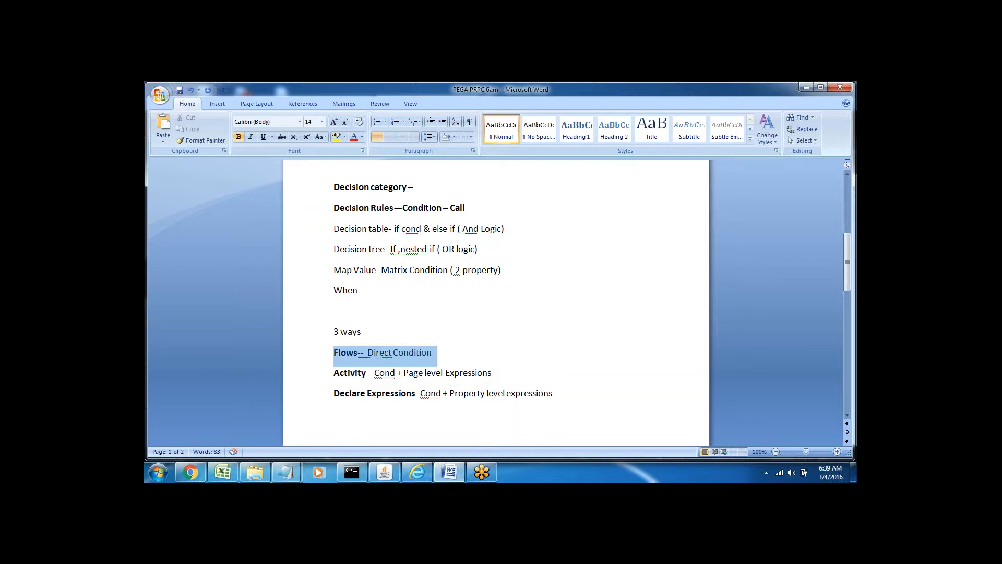
pyautogui.click(337, 312)
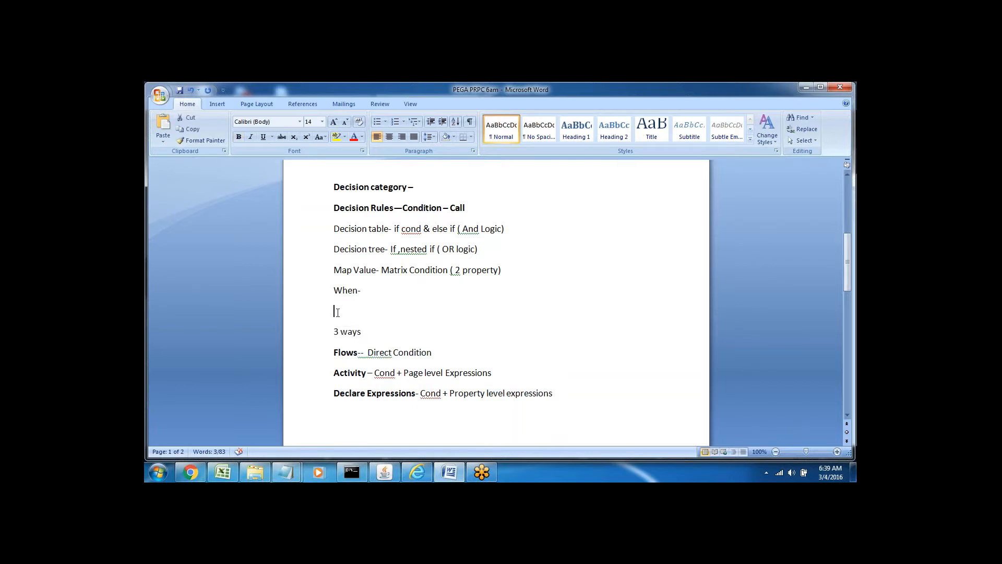
pyautogui.doubleClick(336, 353)
pyautogui.tripleClick(377, 352)
pyautogui.doubleClick(376, 352)
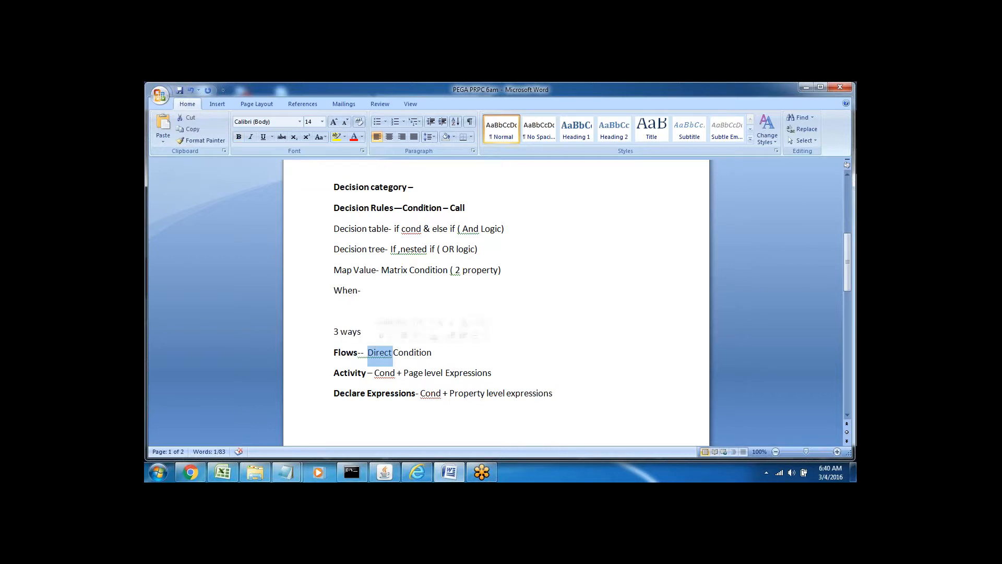
pyautogui.doubleClick(410, 351)
pyautogui.click(351, 373)
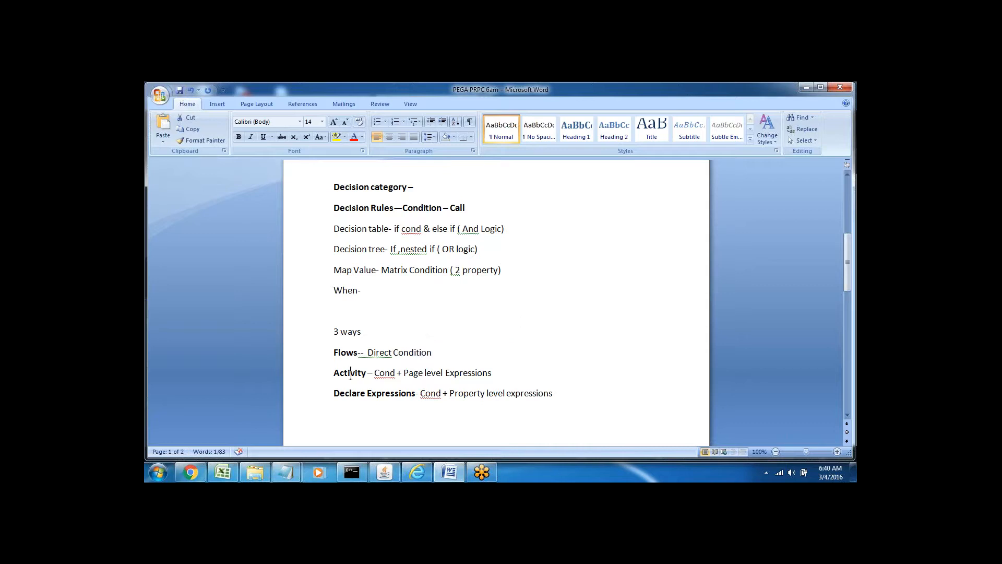
pyautogui.click(339, 394)
# Remove the blank lines above the "Declarative Rules" heading and append "--" to the heading
pyautogui.press('Down')
pyautogui.press('Down')
pyautogui.press('Down')
pyautogui.press('Down')
pyautogui.press('Down')
pyautogui.press('Down')
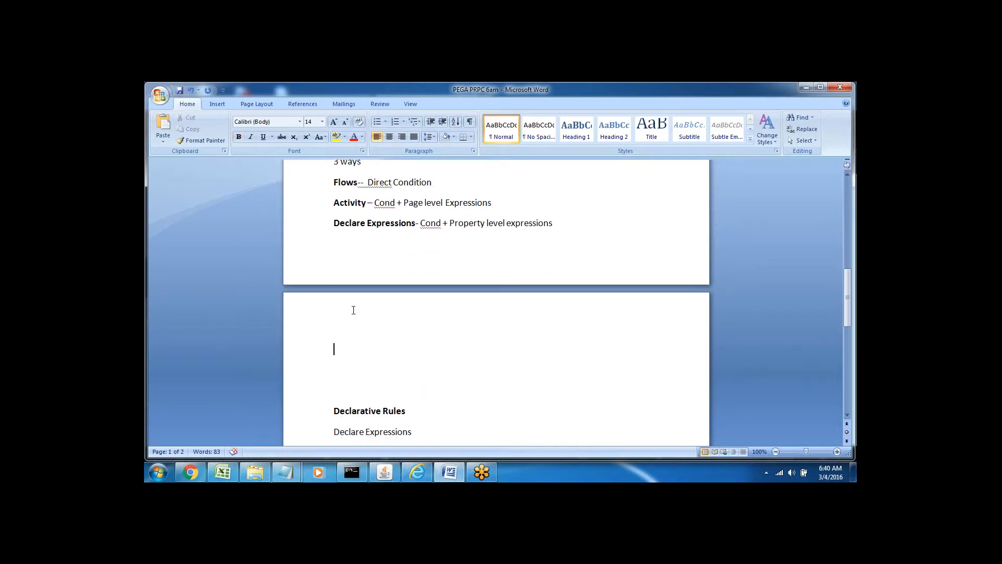
pyautogui.press('Delete')
pyautogui.press('Delete')
pyautogui.press('Delete')
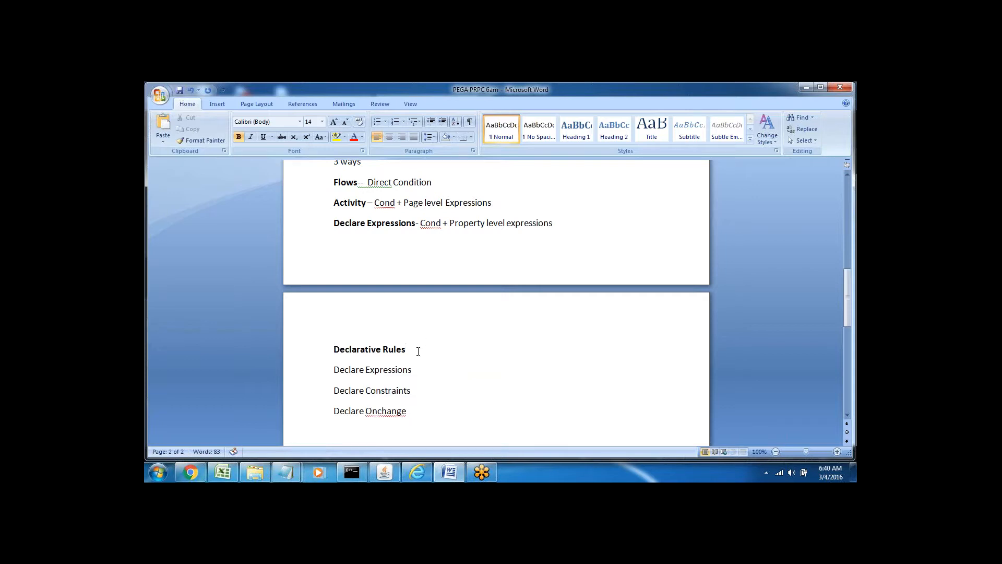
pyautogui.write('--')
# Append "X Prp--" to the "Declarative Rules" heading
pyautogui.scroll(3, 420, 219)
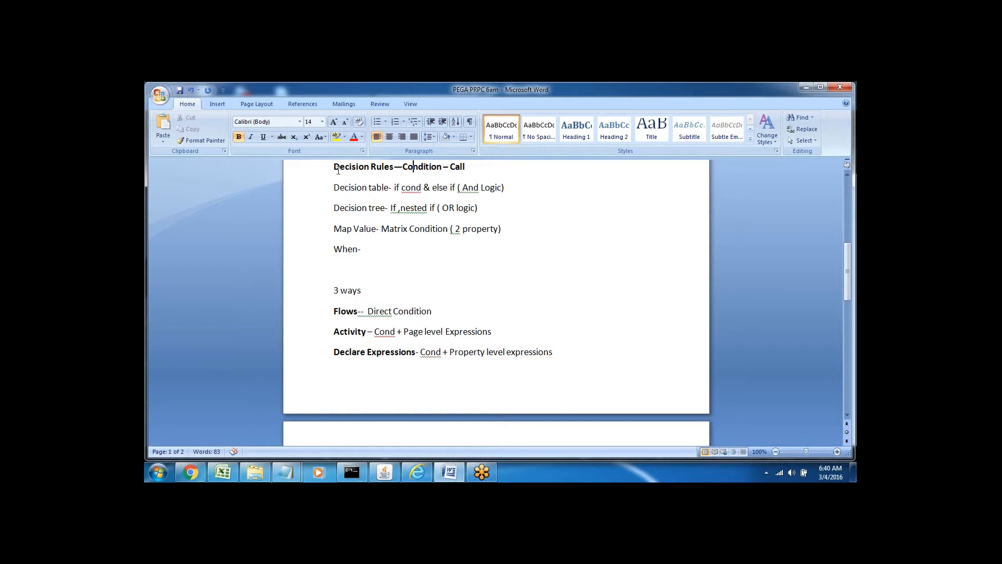
pyautogui.click(312, 172)
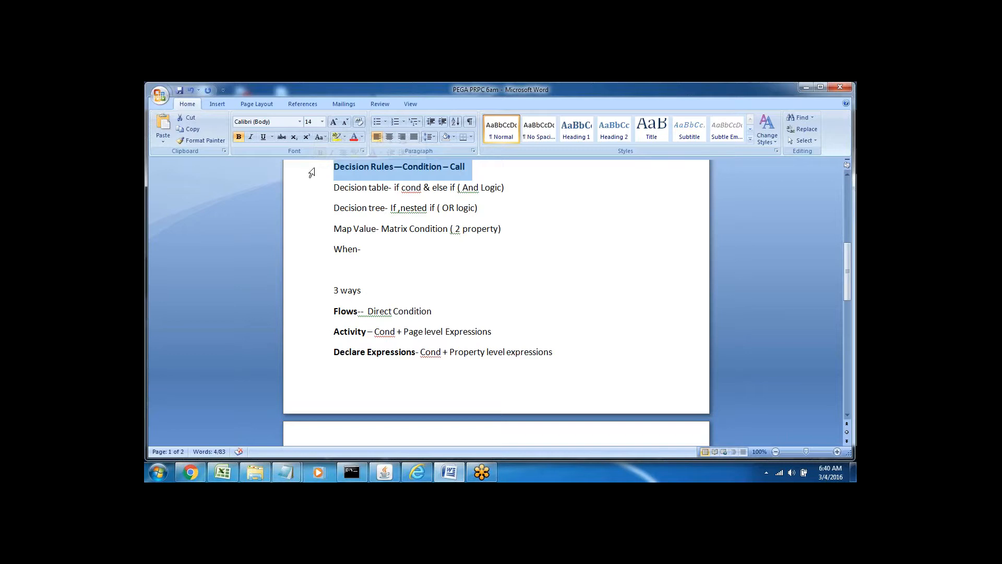
pyautogui.click(339, 260)
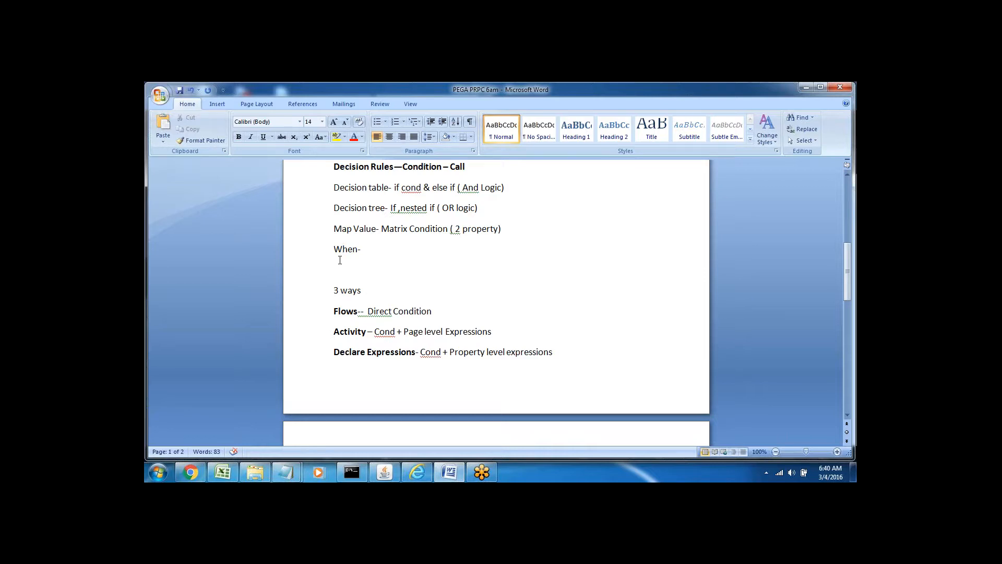
pyautogui.press('Down')
pyautogui.scroll(-7, 340, 260)
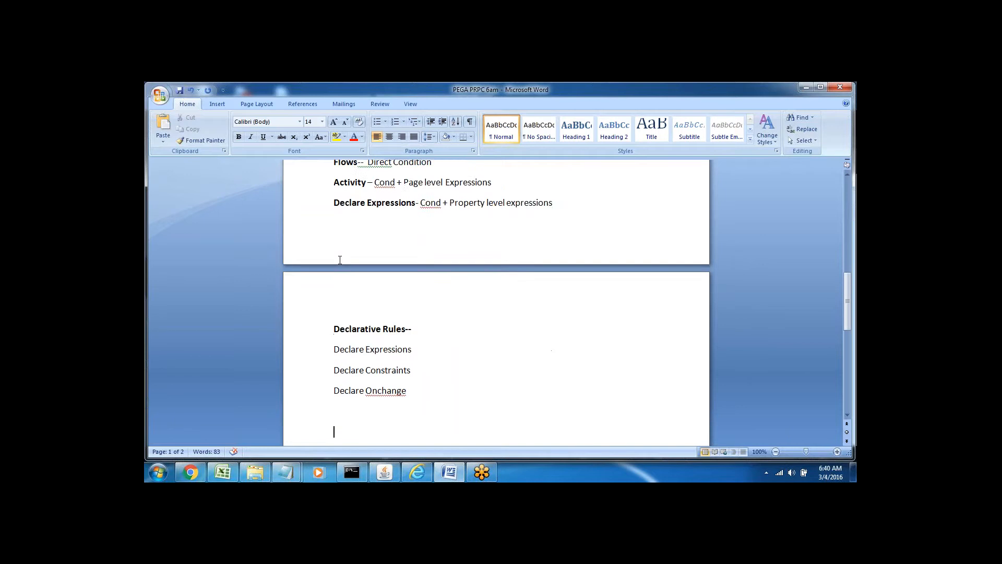
pyautogui.click(435, 262)
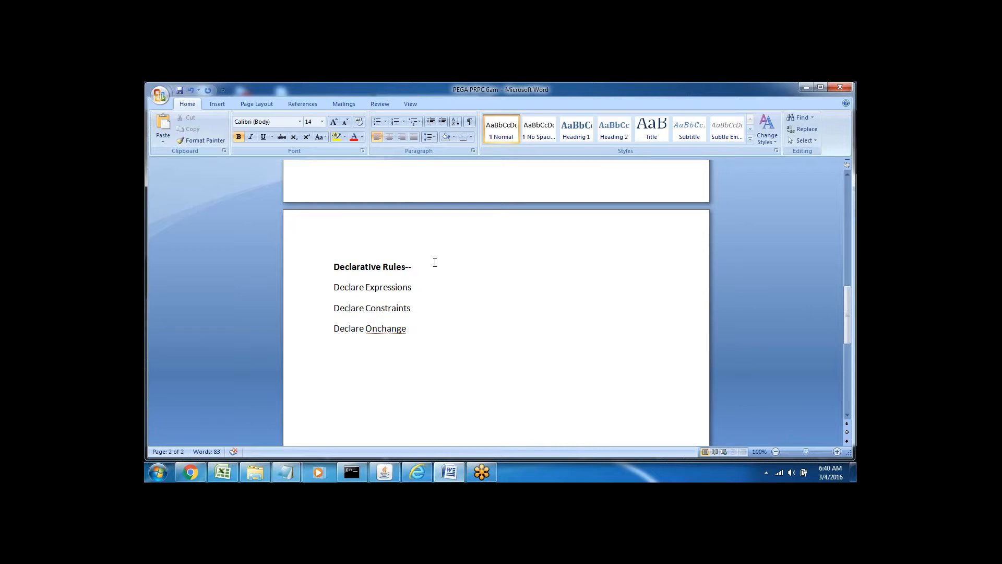
pyautogui.write('P')
pyautogui.press('BackSpace')
pyautogui.press('BackSpace')
pyautogui.write('X Prp--')
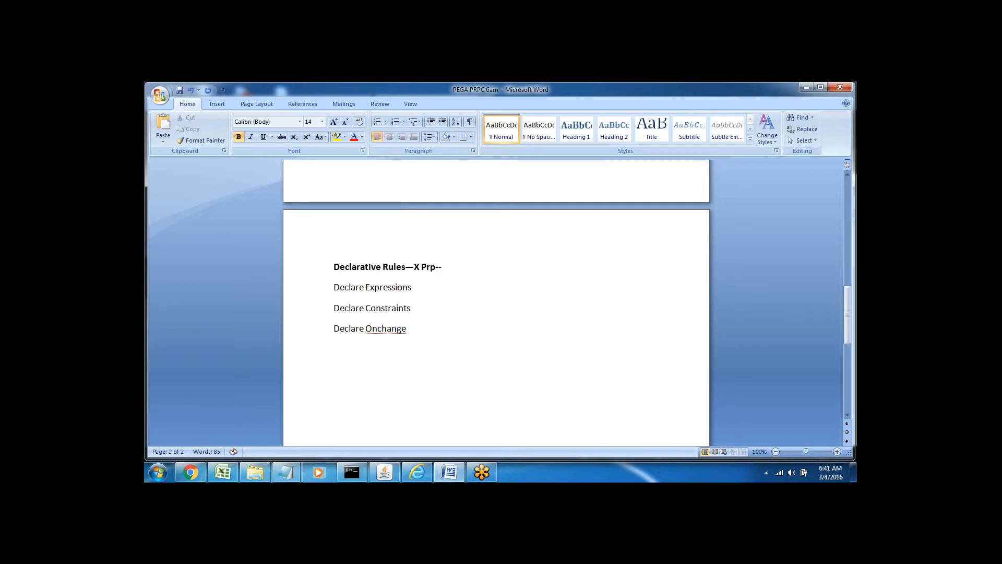
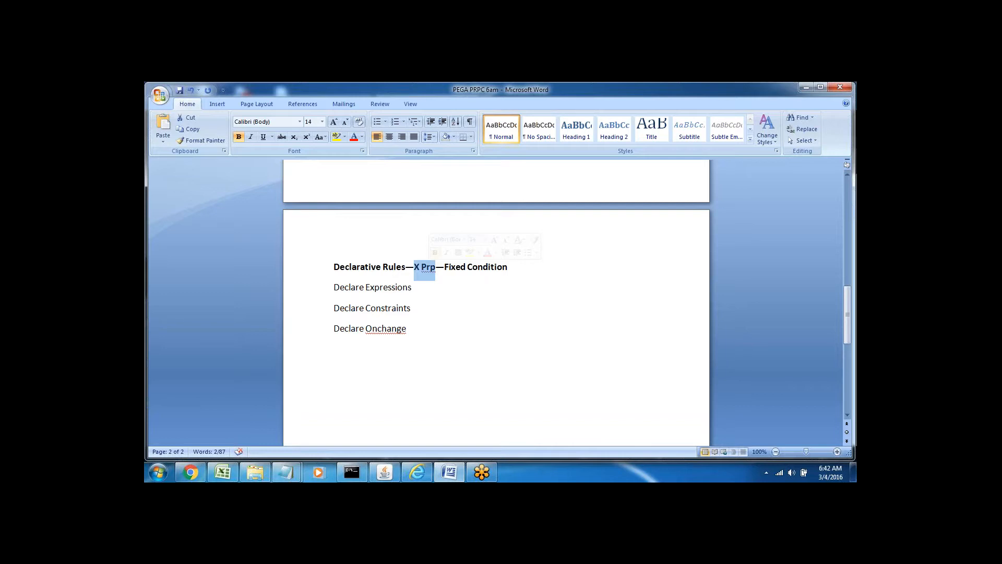
# Review the "Declarative Rules" heading, its "X Prp" note and the "Declare Expressions" line below it
pyautogui.doubleClick(365, 268)
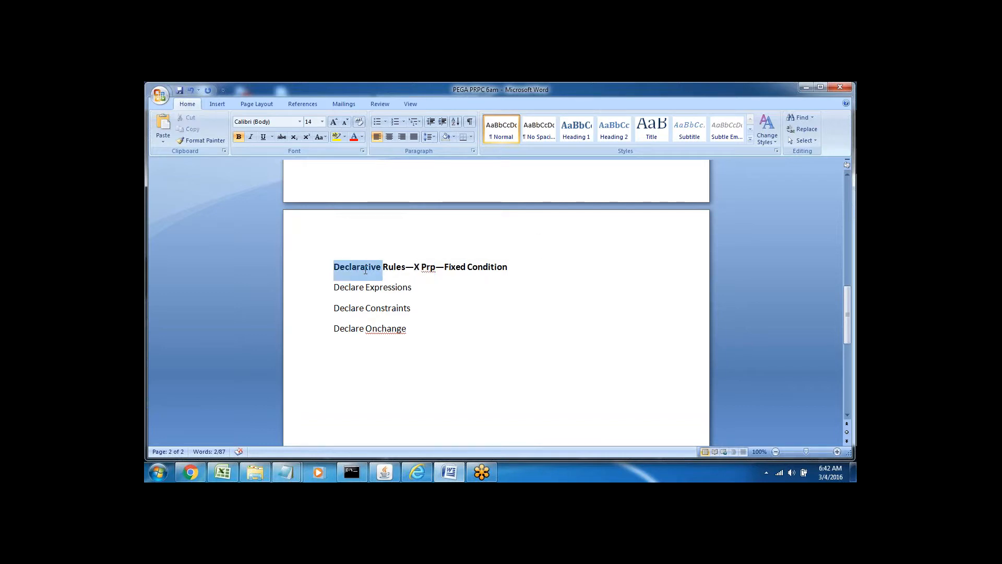
pyautogui.tripleClick(365, 269)
pyautogui.click(443, 270)
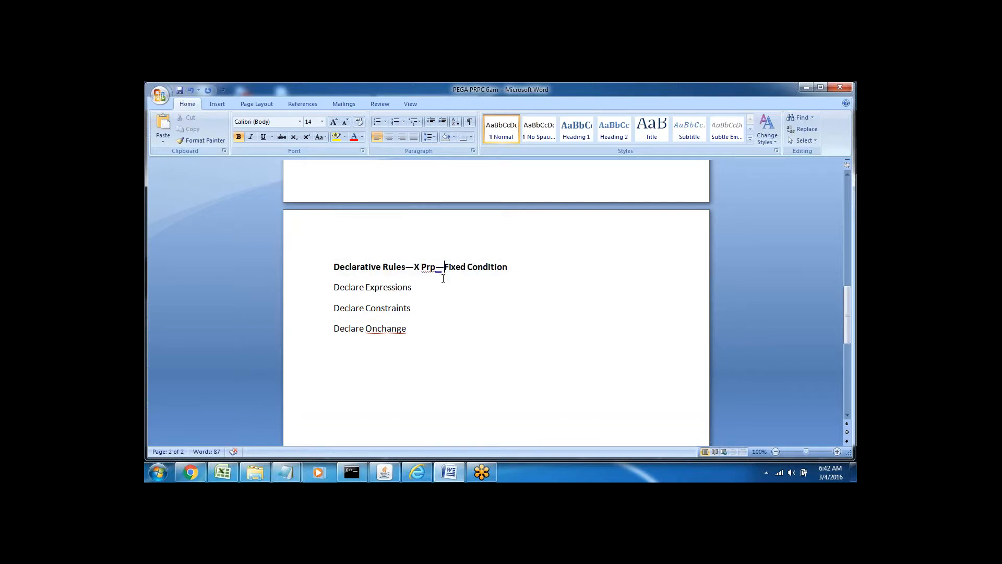
pyautogui.click(412, 286)
pyautogui.click(315, 296)
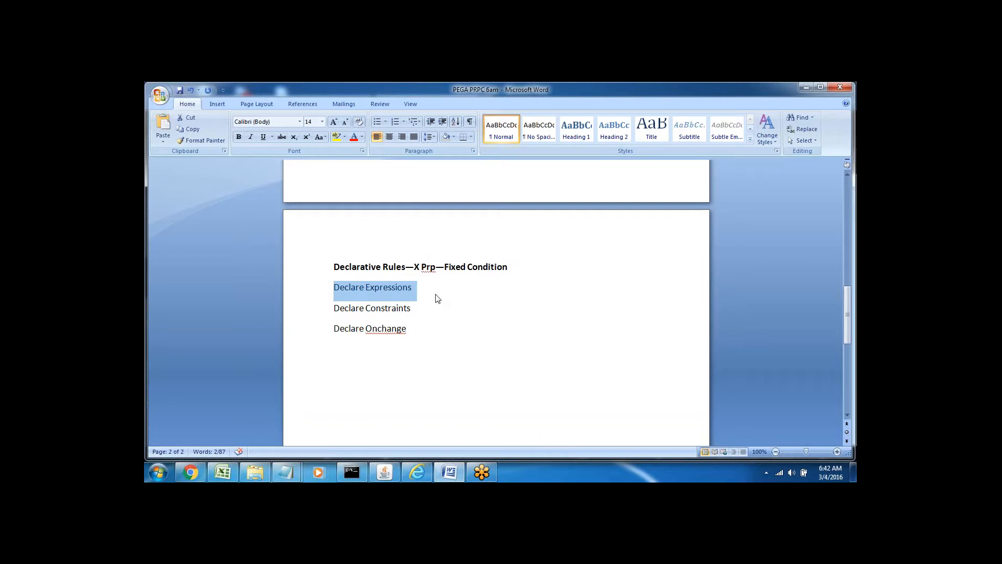
pyautogui.click(421, 293)
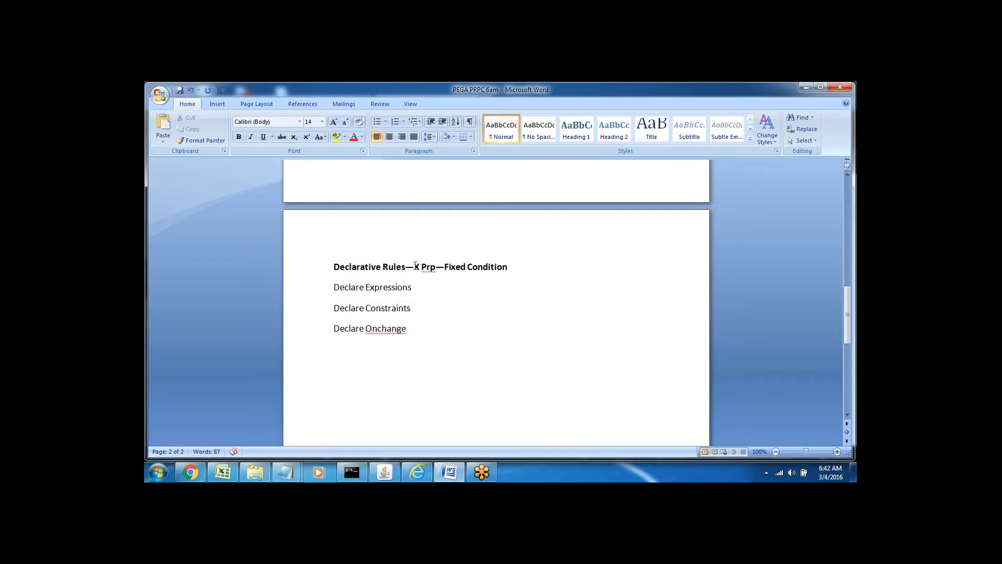
pyautogui.moveTo(415, 266); pyautogui.dragTo(436, 268)
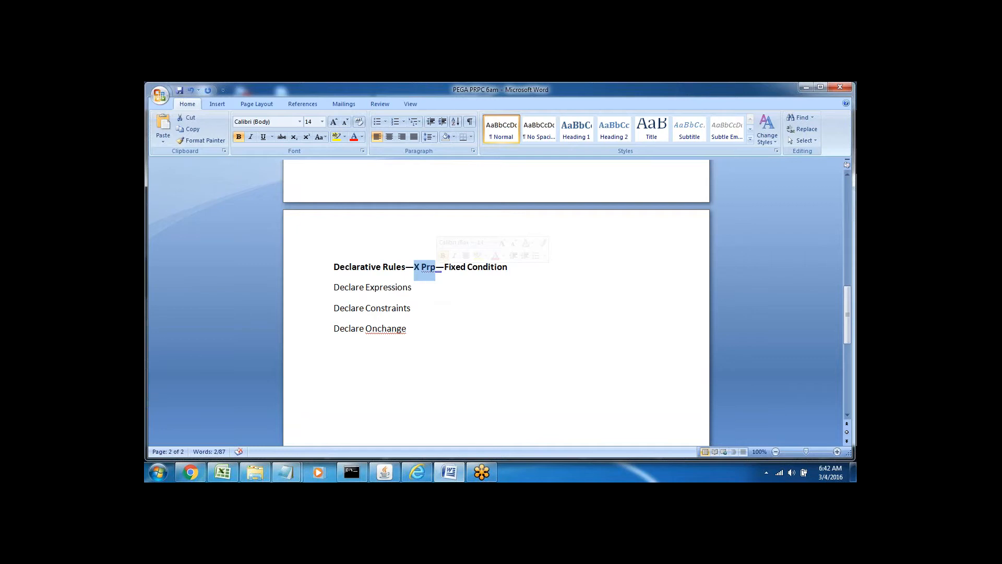
# Compare the "Condition" and "Call" notes of the "Decision Rules" heading with the three ways listed under "3 ways"
pyautogui.press('Up')
pyautogui.press('Up')
pyautogui.press('Up')
pyautogui.press('Up')
pyautogui.press('Up')
pyautogui.press('Up')
pyautogui.press('Up')
pyautogui.press('Up')
pyautogui.press('Up')
pyautogui.press('Up')
pyautogui.press('Up')
pyautogui.press('Up')
pyautogui.press('Up')
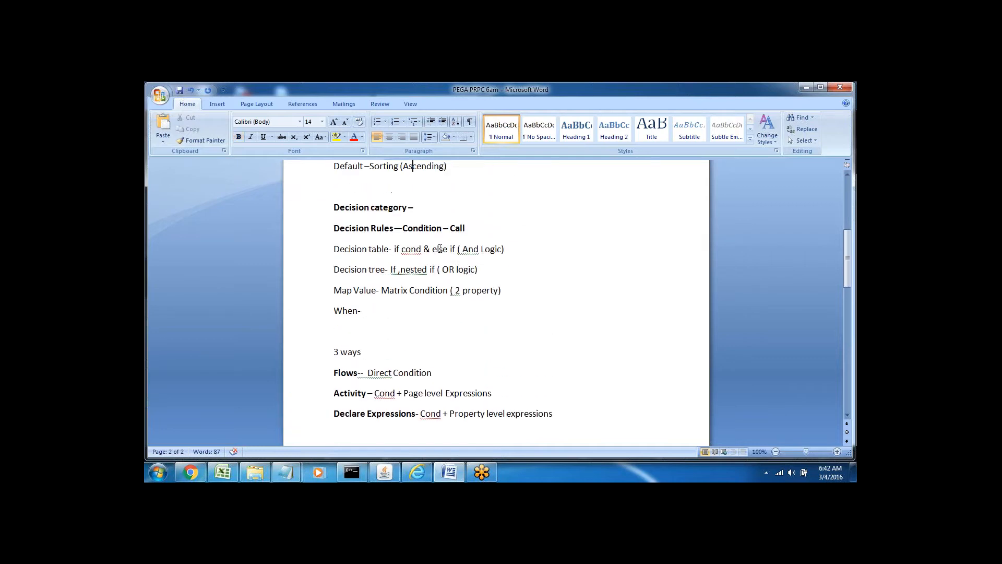
pyautogui.doubleClick(436, 227)
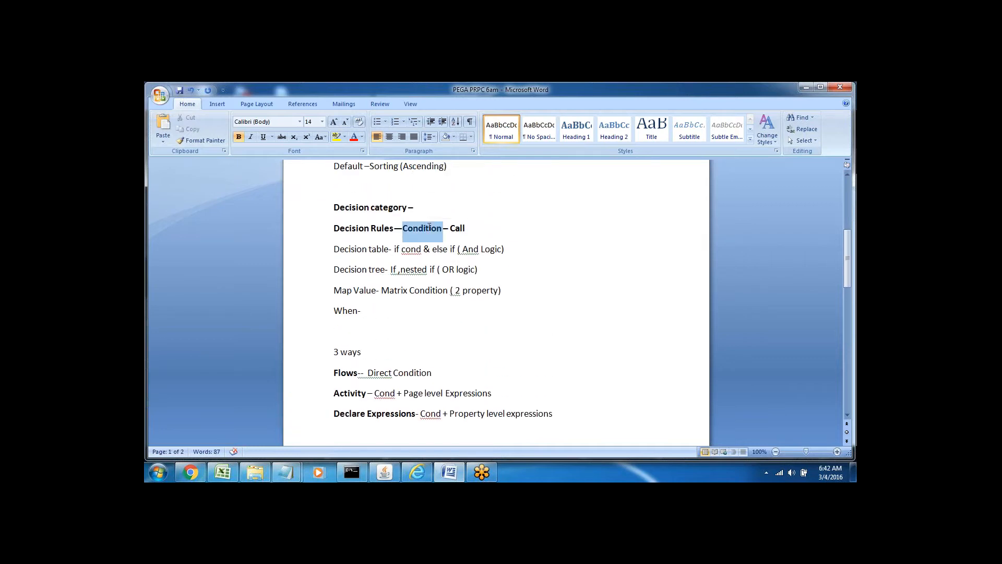
pyautogui.doubleClick(458, 228)
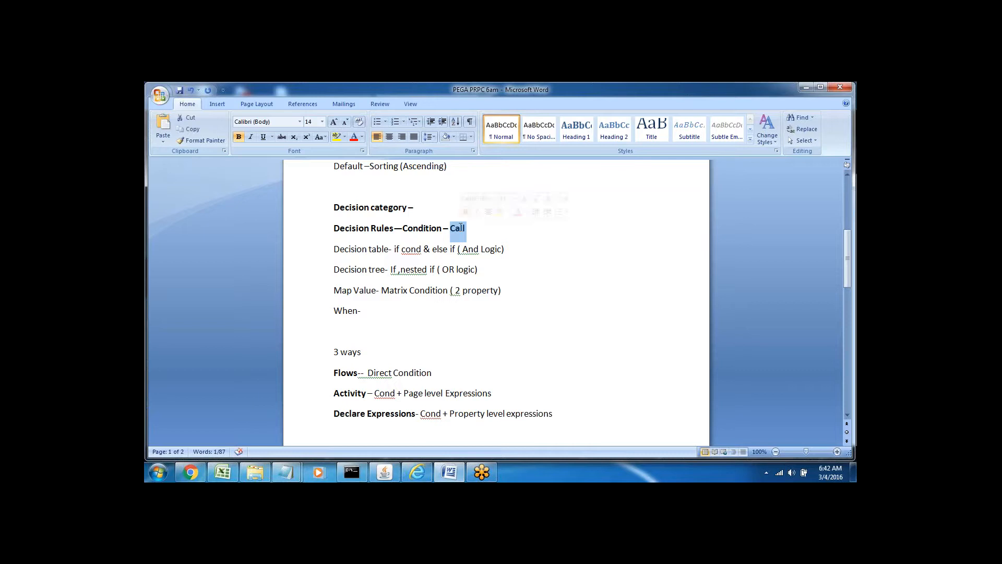
pyautogui.tripleClick(330, 375)
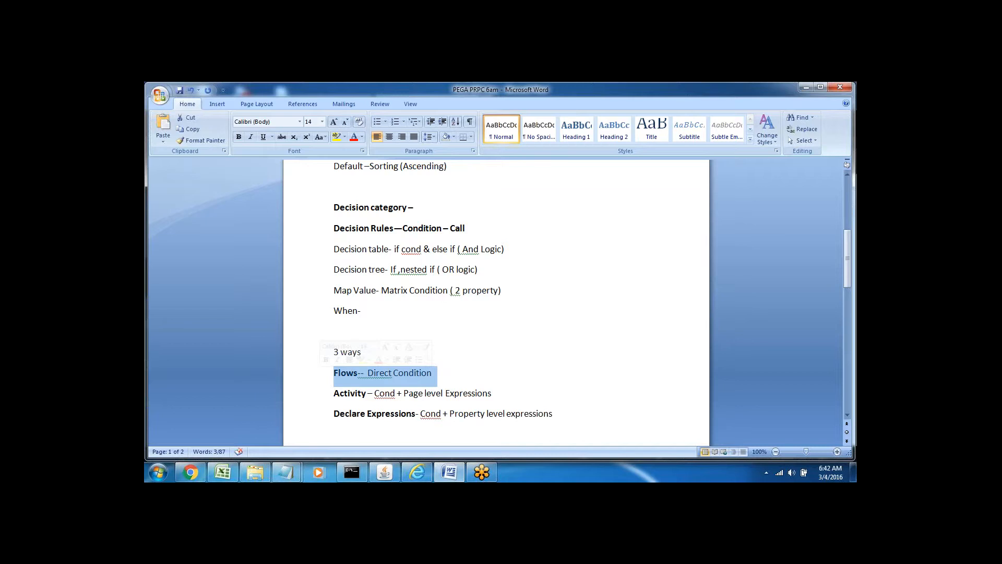
pyautogui.click(316, 232)
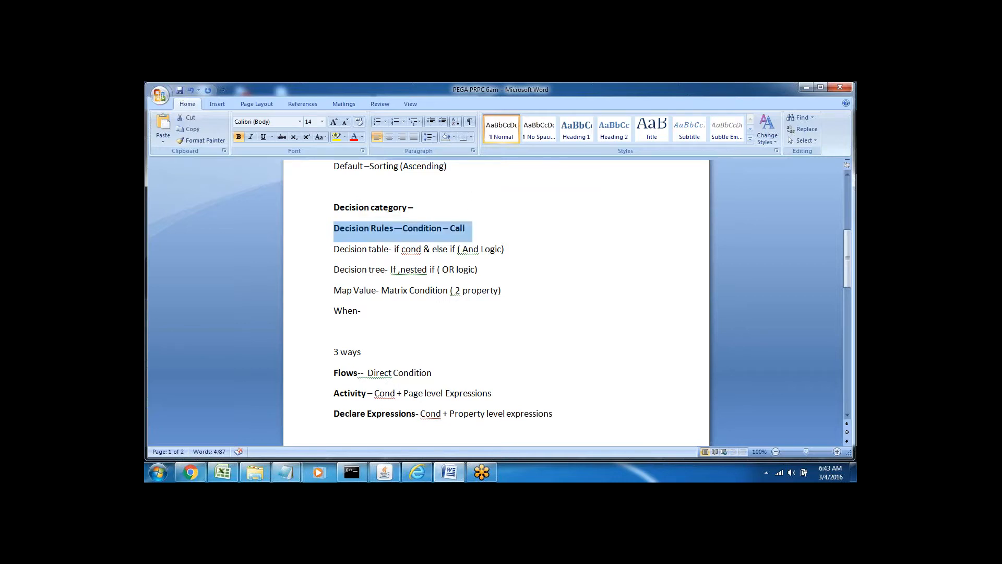
pyautogui.tripleClick(339, 372)
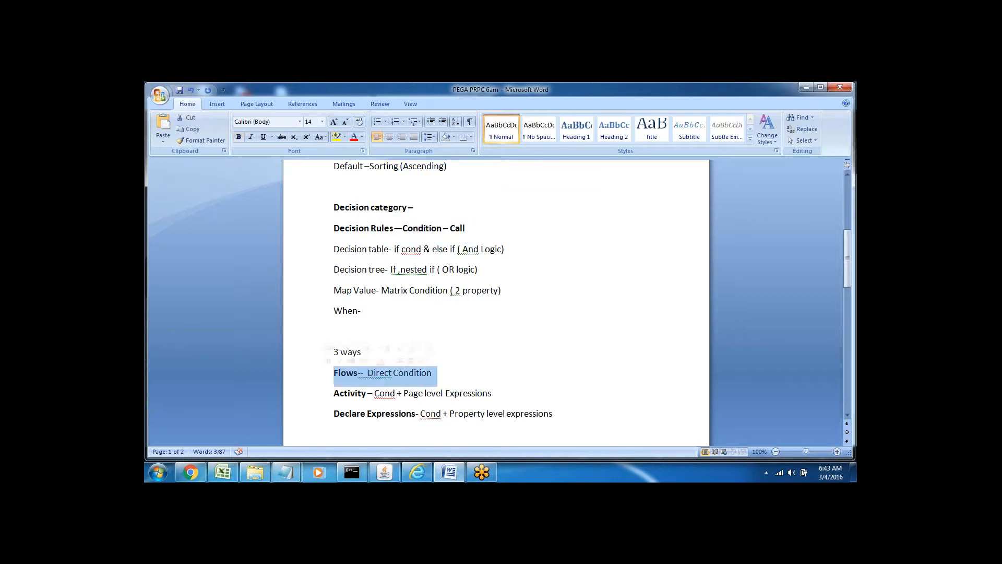
pyautogui.click(316, 393)
pyautogui.click(331, 421)
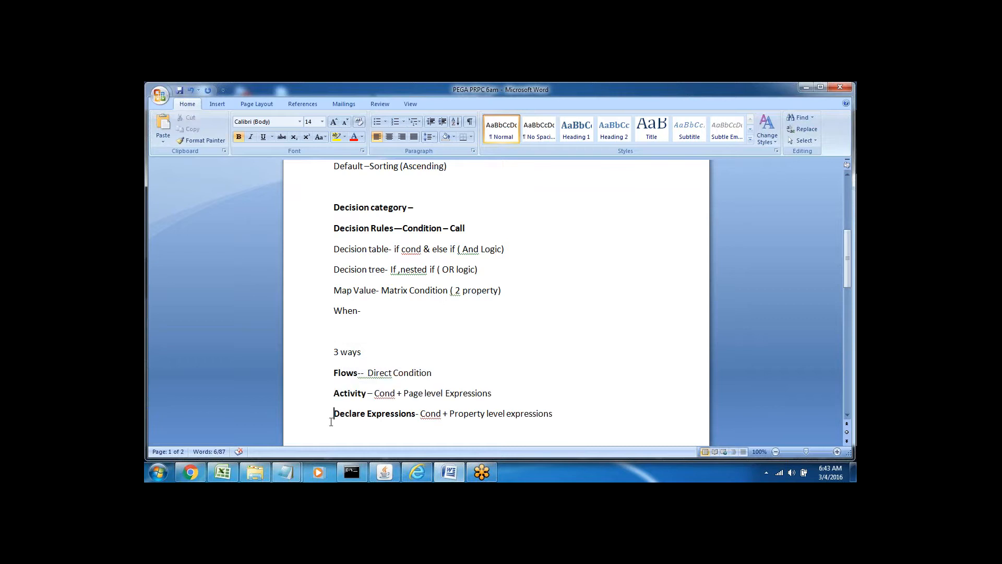
# Add a new line "Decision Shape –Type-" directly below the "Flows" line
pyautogui.click(450, 373)
pyautogui.hotkey('ctrl', 'End')
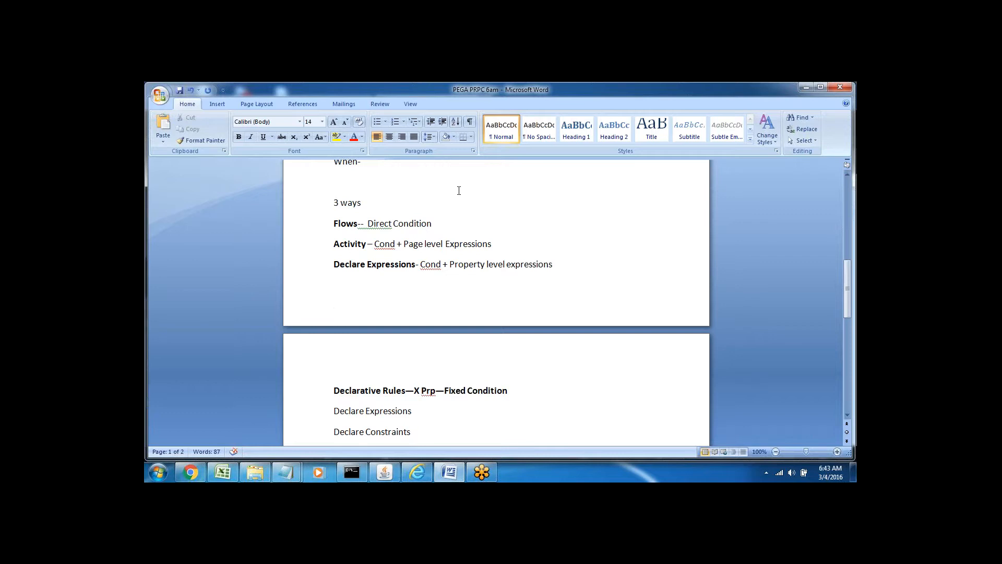
pyautogui.click(440, 224)
pyautogui.press('Return')
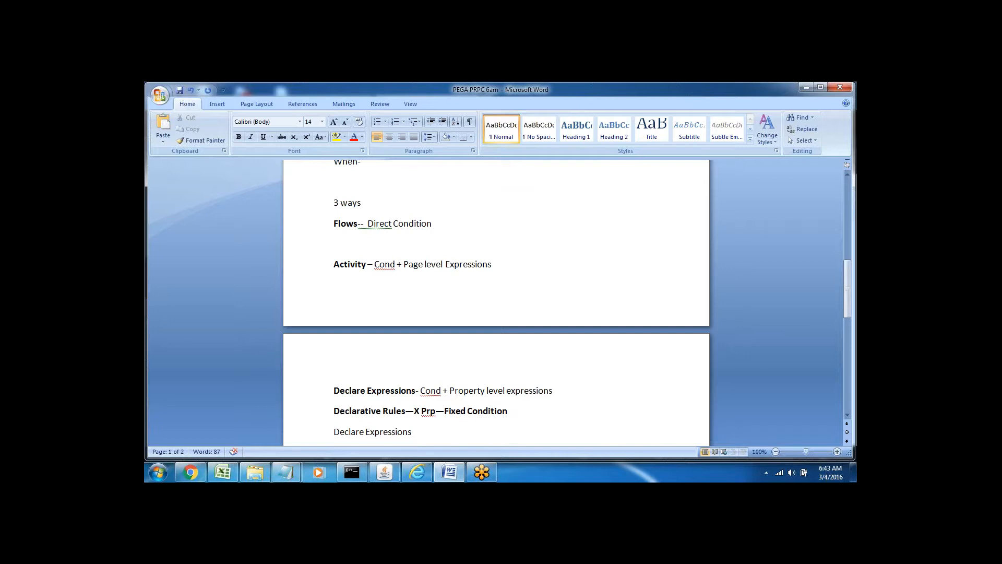
pyautogui.write('Dec')
pyautogui.write('ision Shape –Typ')
pyautogui.write('e --')
pyautogui.write('Type')
pyautogui.write('-')
pyautogui.doubleClick(407, 246)
pyautogui.click(425, 245)
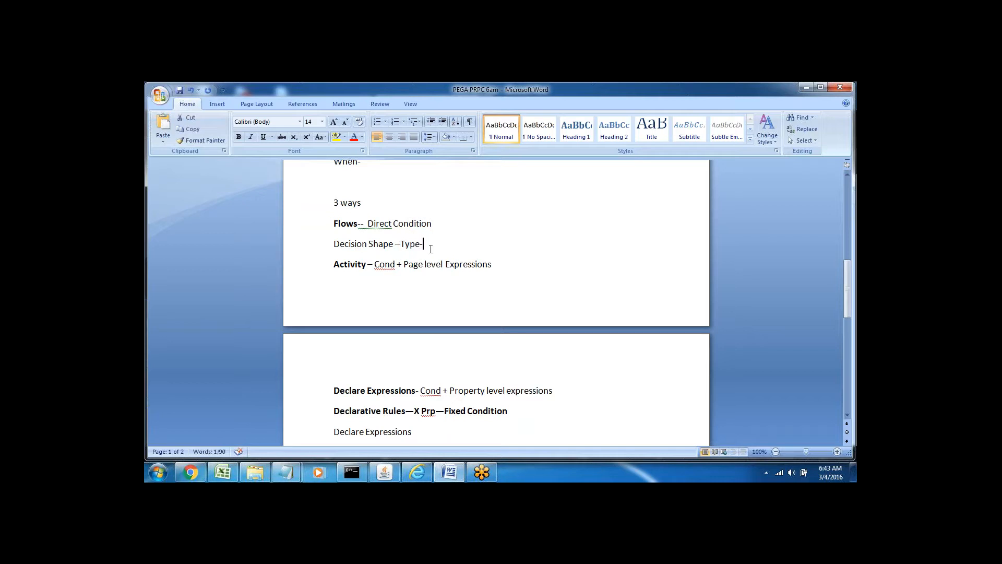
pyautogui.click(411, 246)
pyautogui.doubleClick(411, 243)
pyautogui.click(434, 250)
pyautogui.doubleClick(408, 244)
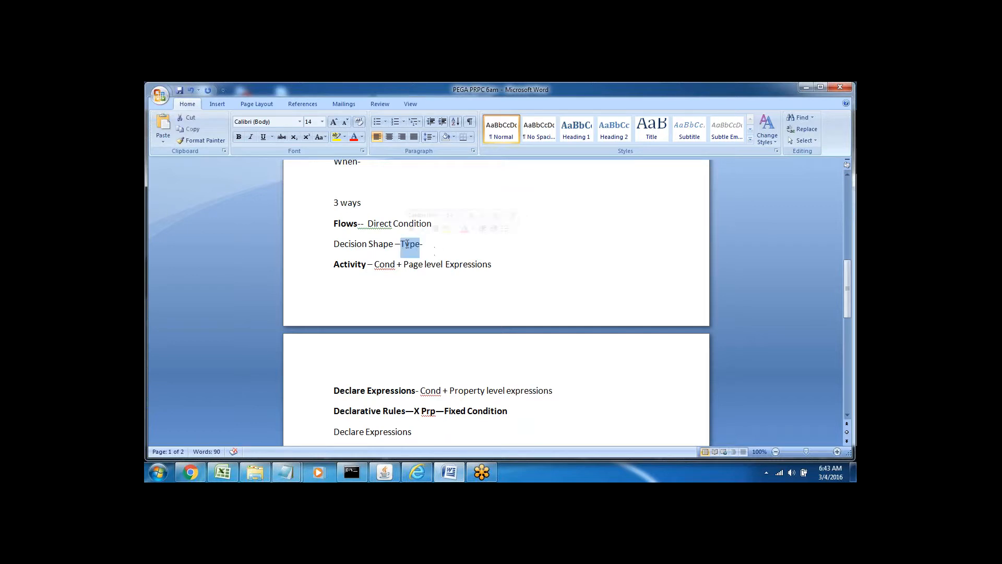
# Add a new line "Property Map Decision Table" below the "Activity" line, above the "Declare Expressions- Cond + Property level expressions" line
pyautogui.click(426, 244)
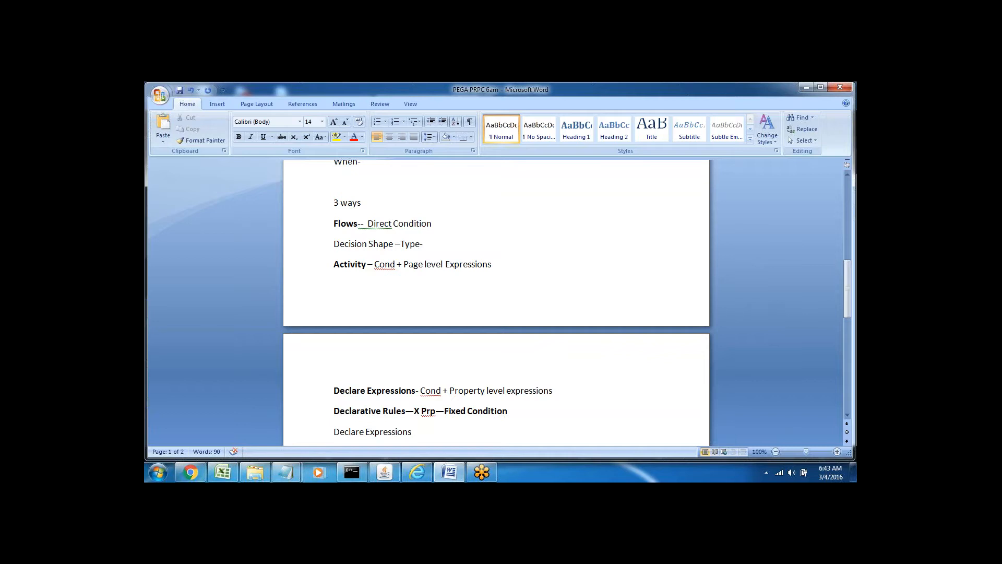
pyautogui.doubleClick(343, 264)
pyautogui.click(505, 269)
pyautogui.press('Return')
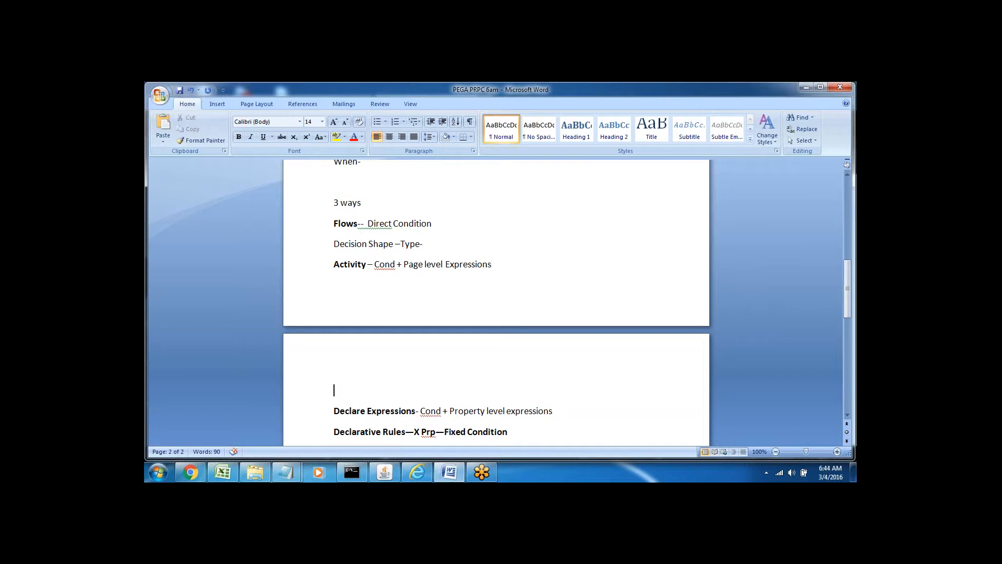
pyautogui.press('Down')
pyautogui.press('Down')
pyautogui.press('Down')
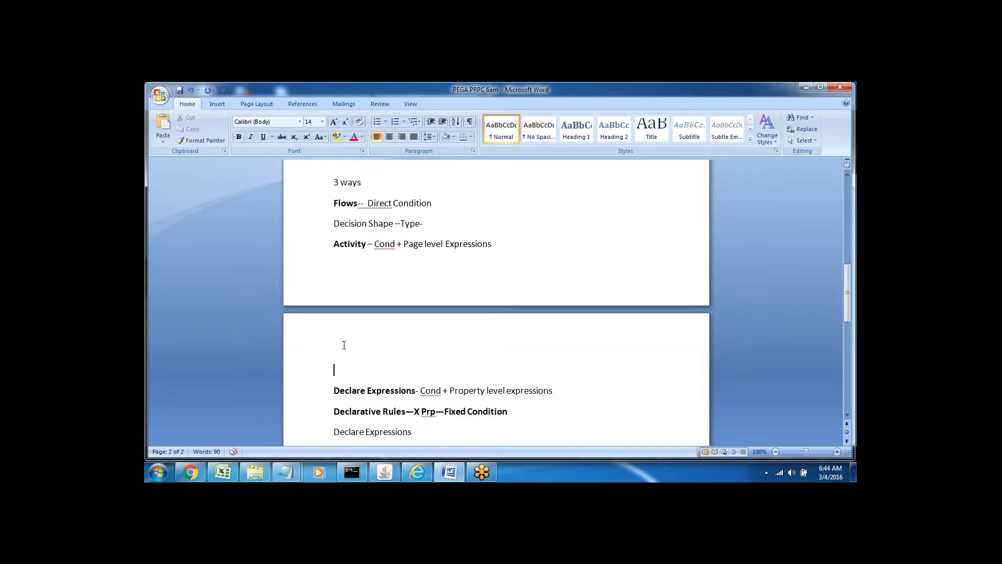
pyautogui.write('PropertyMap')
pyautogui.press('BackSpace')
pyautogui.press('BackSpace')
pyautogui.press('BackSpace')
pyautogui.write('De')
pyautogui.press('BackSpace')
pyautogui.press('BackSpace')
pyautogui.write('Map Decision')
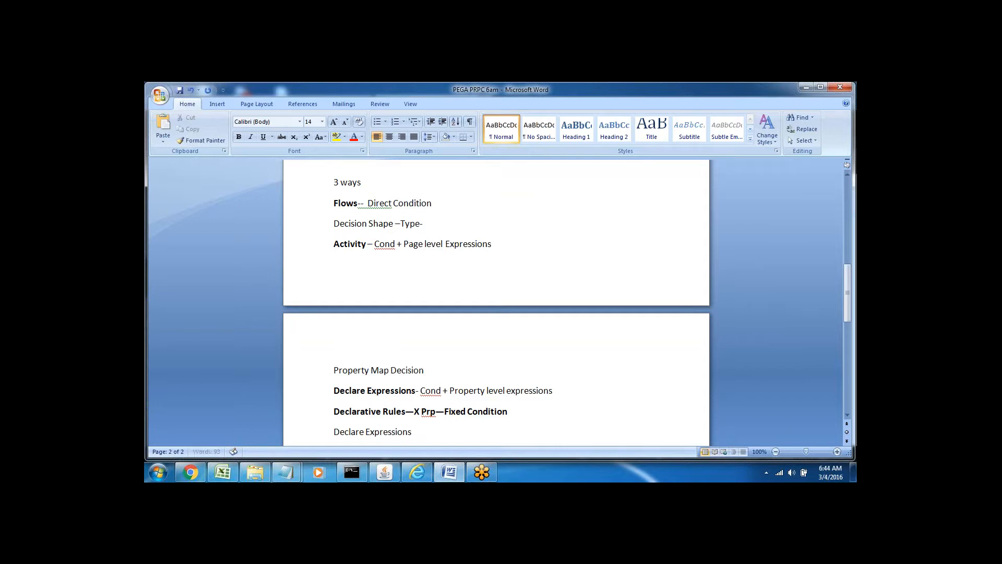
pyautogui.write(' Table')
pyautogui.press('Return')
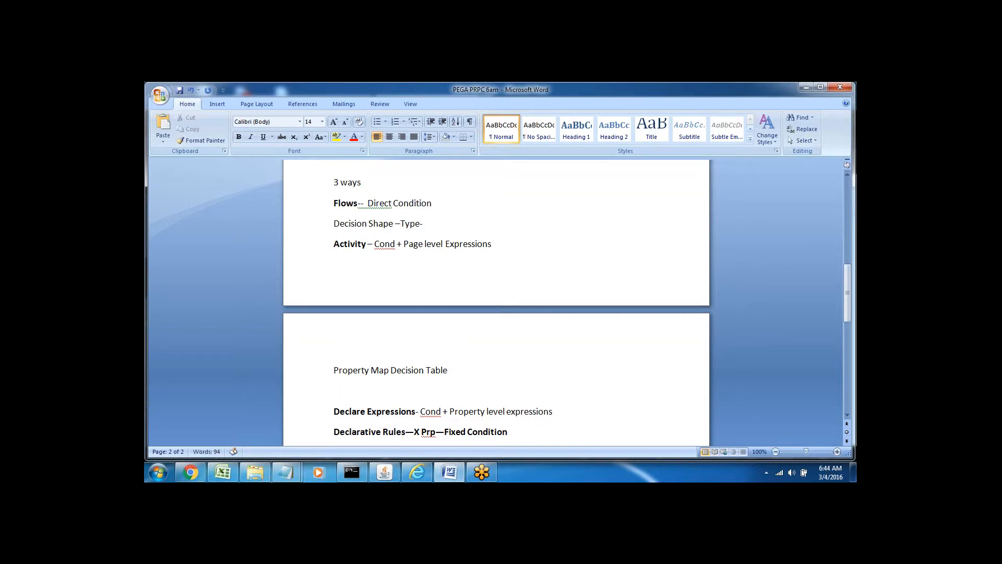
# Duplicate the "Property Map Decision Table" line directly below and change the copy to "Property Map Decision Tree"
pyautogui.click(306, 372)
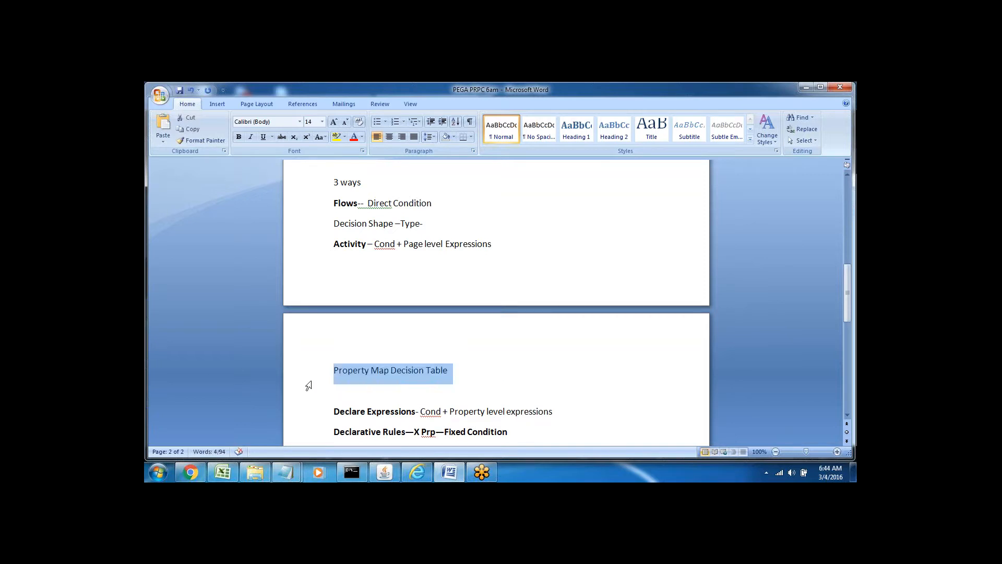
pyautogui.hotkey('ctrl', 'c')
pyautogui.click(341, 386)
pyautogui.hotkey('ctrl', 'v')
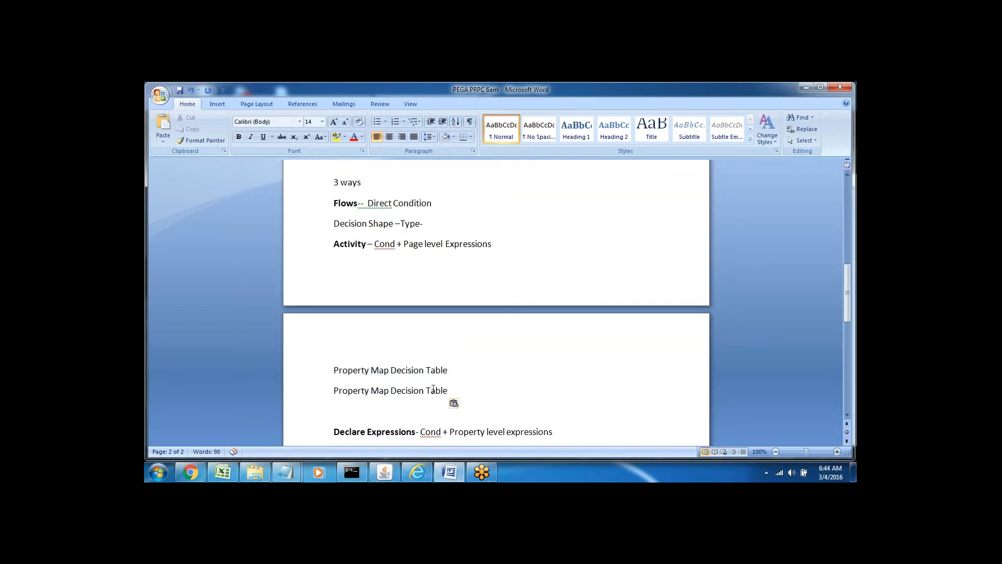
pyautogui.click(435, 390)
pyautogui.doubleClick(435, 389)
pyautogui.write('Tree')
# Paste a third copy of the property map line, change it to "Property Map Value/Value Pair", and save the document
pyautogui.press('Return')
pyautogui.hotkey('ctrl', 'v')
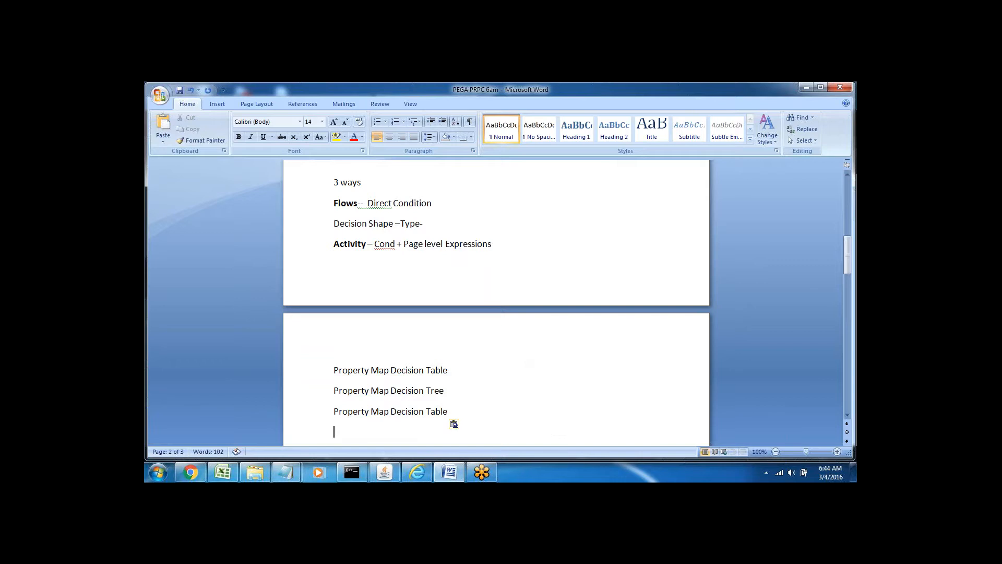
pyautogui.press('BackSpace')
pyautogui.press('BackSpace')
pyautogui.press('BackSpace')
pyautogui.press('BackSpace')
pyautogui.press('BackSpace')
pyautogui.press('BackSpace')
pyautogui.press('BackSpace')
pyautogui.press('BackSpace')
pyautogui.press('BackSpace')
pyautogui.press('BackSpace')
pyautogui.press('BackSpace')
pyautogui.press('BackSpace')
pyautogui.press('BackSpace')
pyautogui.press('BackSpace')
pyautogui.press('BackSpace')
pyautogui.write('Value/Value Pair')
pyautogui.hotkey('ctrl', 's')
pyautogui.press('Return')
pyautogui.hotkey('ctrl', 'v')
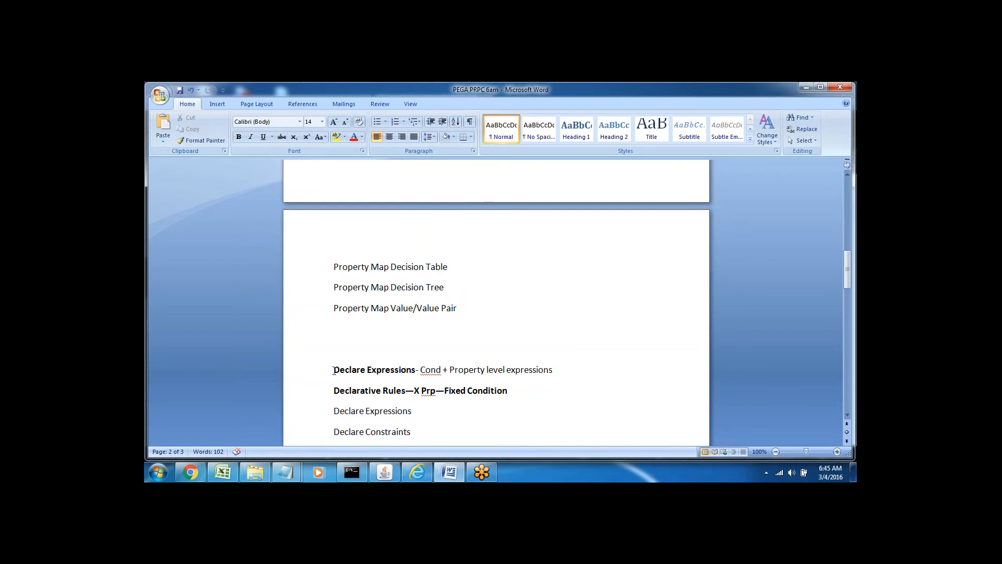
# Remove the blank lines between "Property Map Value/Value Pair" and the "Declare Expressions- Cond + Property level expressions" line
pyautogui.click(306, 374)
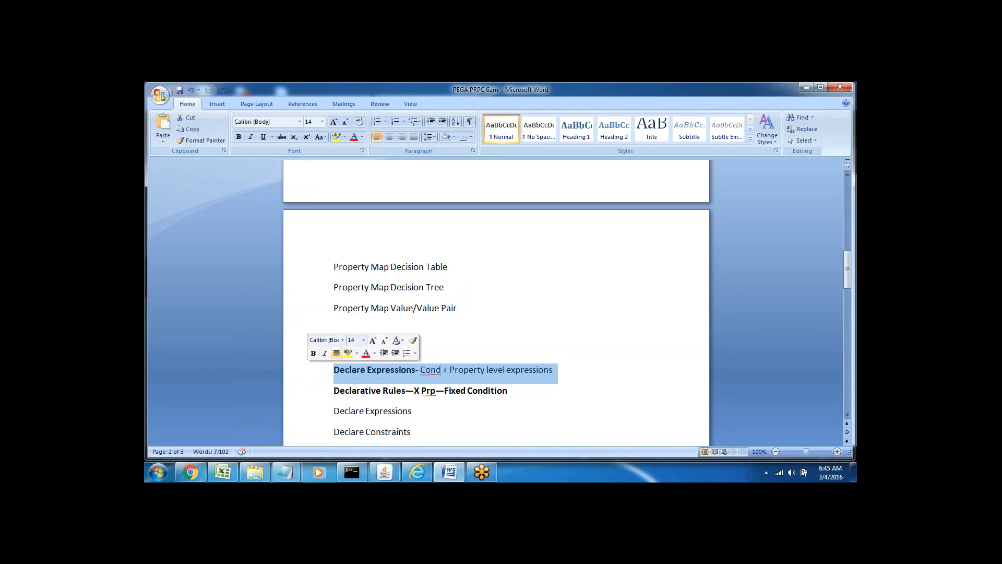
pyautogui.click(348, 327)
pyautogui.press('Delete')
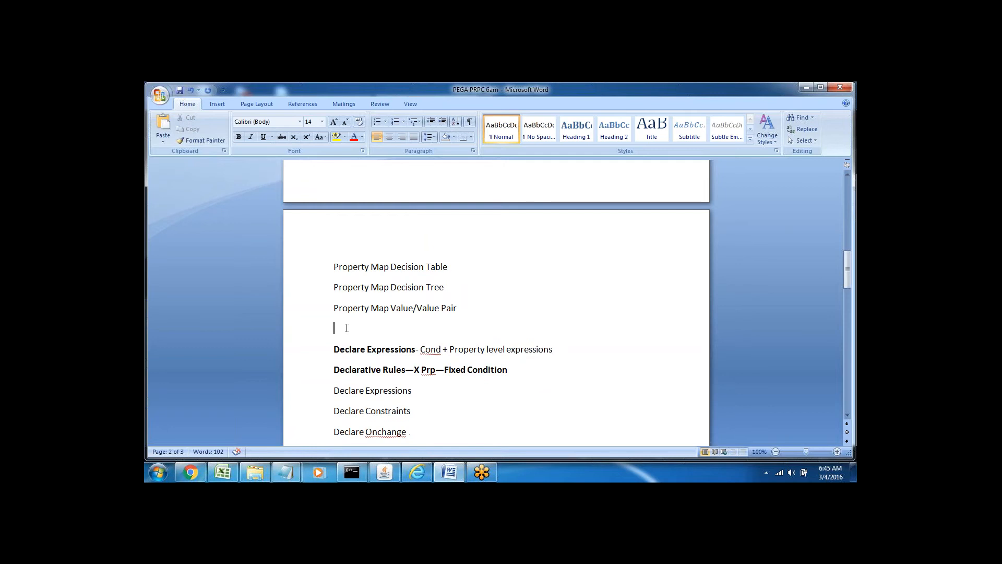
pyautogui.press('Delete')
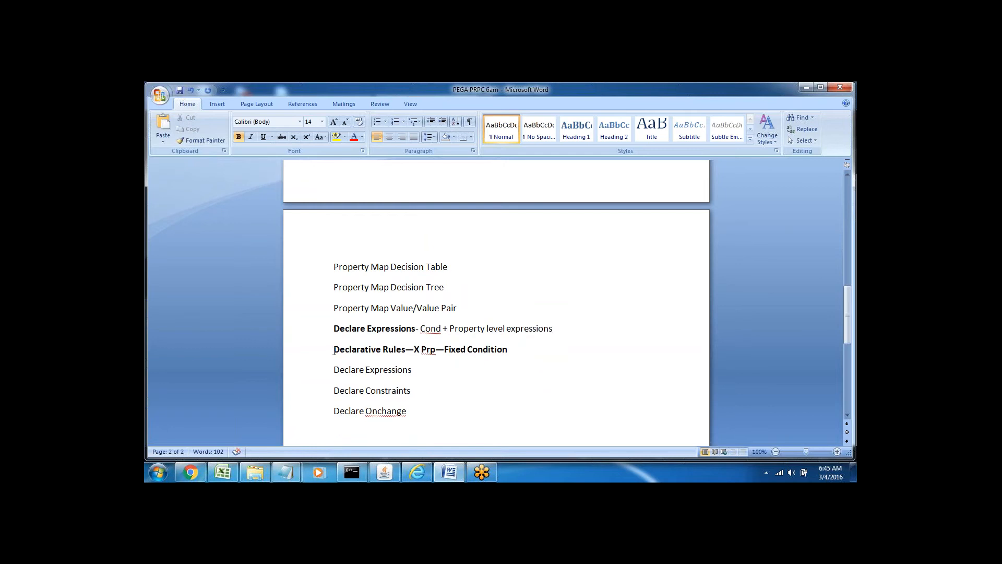
# Insert three lines above the "Declarative Rules" heading and write "Results of Decision Table" in bold on the first one
pyautogui.click(333, 349)
pyautogui.press('Return')
pyautogui.press('Return')
pyautogui.press('Return')
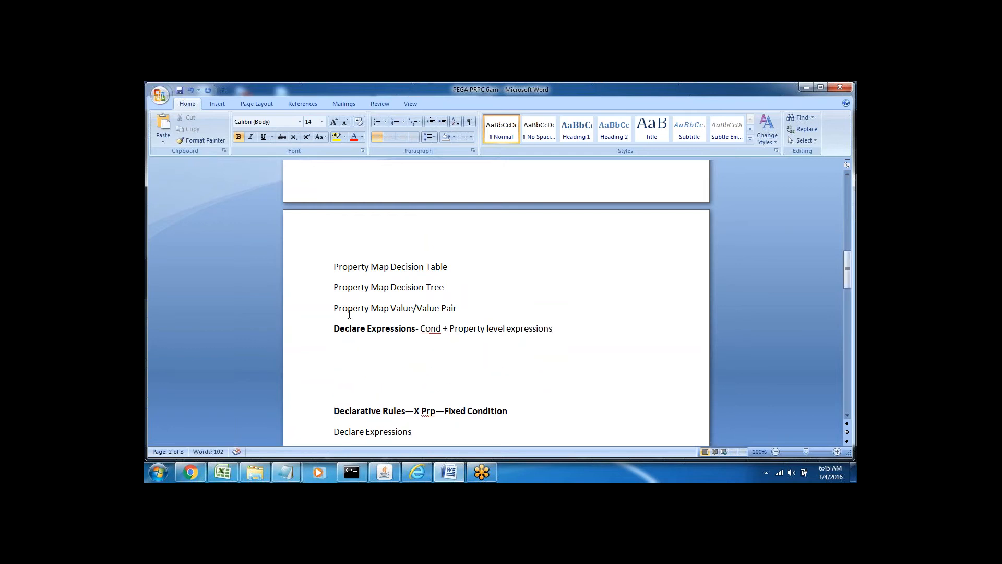
pyautogui.click(347, 343)
pyautogui.write('Resu')
pyautogui.write('lts of Decision Table')
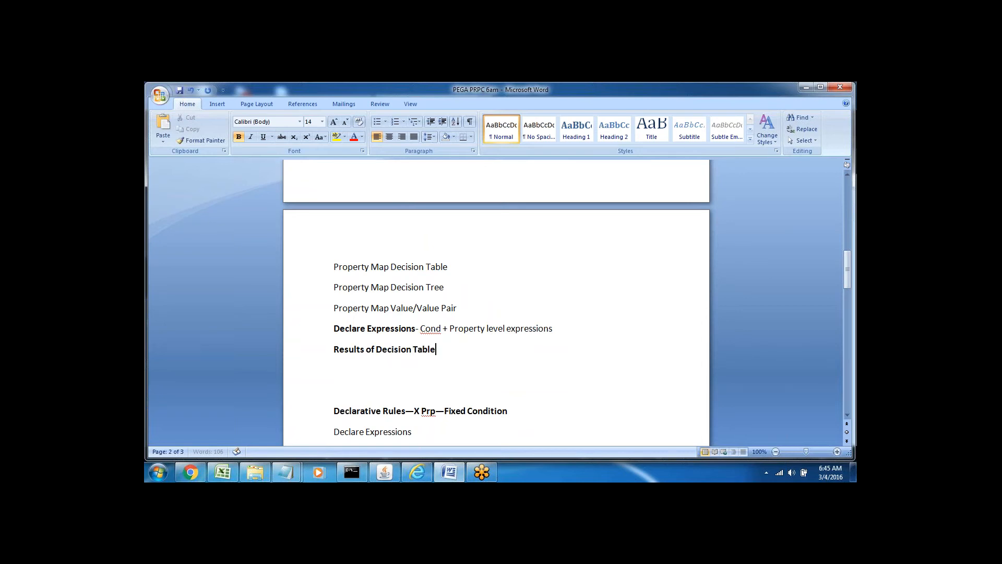
# Add the bold lines "Results of Decsiion tree" and "Results of map value" below "Results of Decision Table"
pyautogui.press('Return')
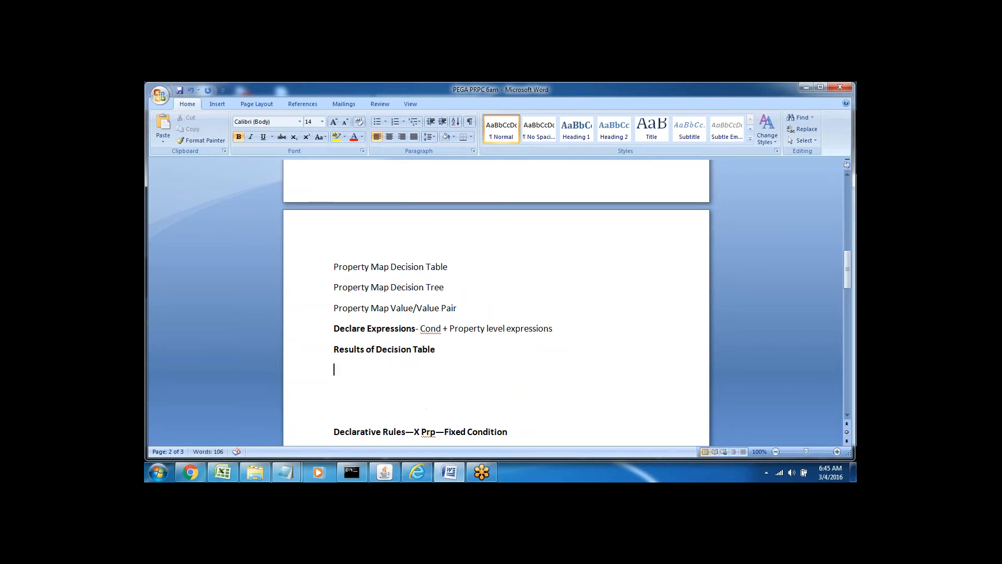
pyautogui.write('Results of Decsii')
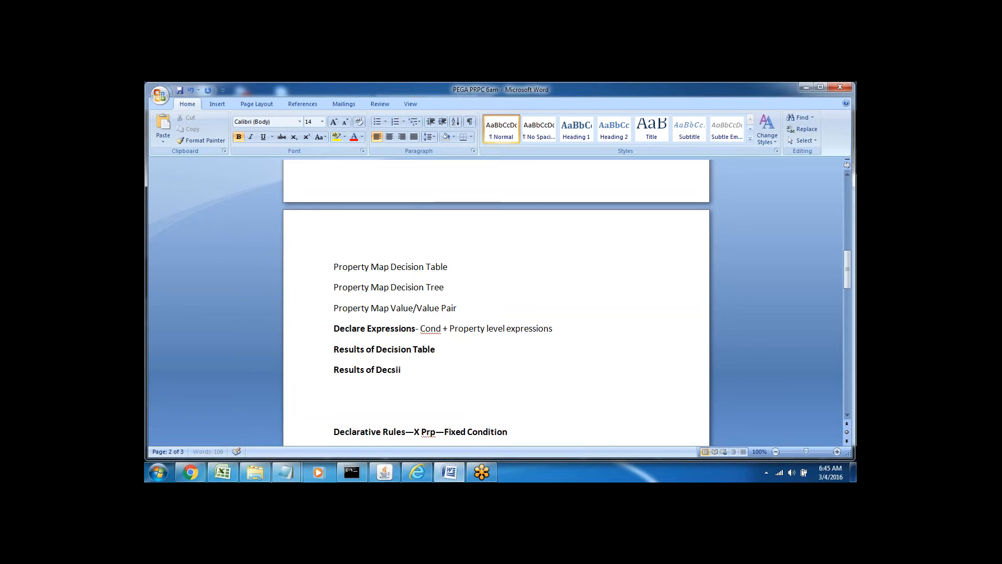
pyautogui.write('on tree')
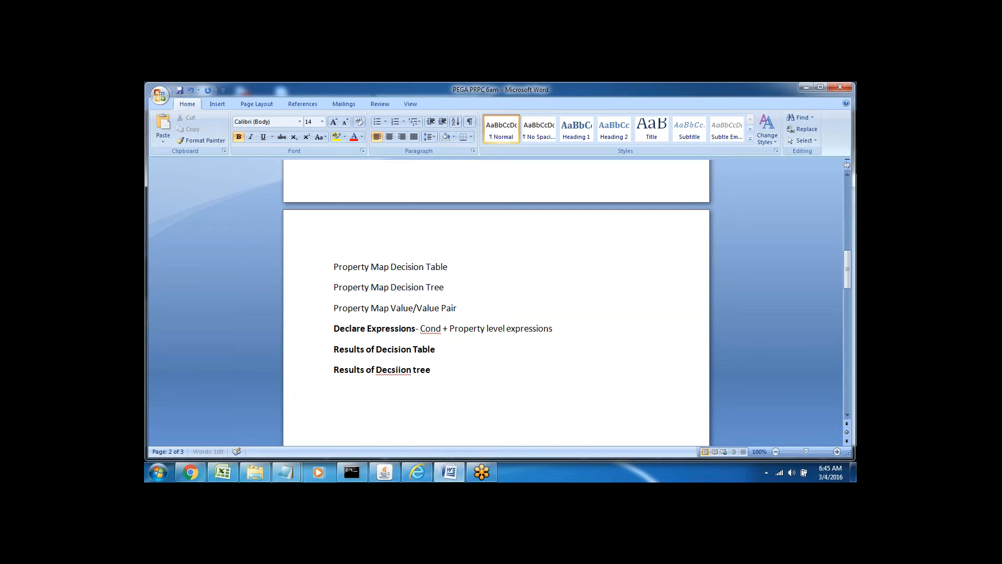
pyautogui.press('Return')
pyautogui.write('results of map value')
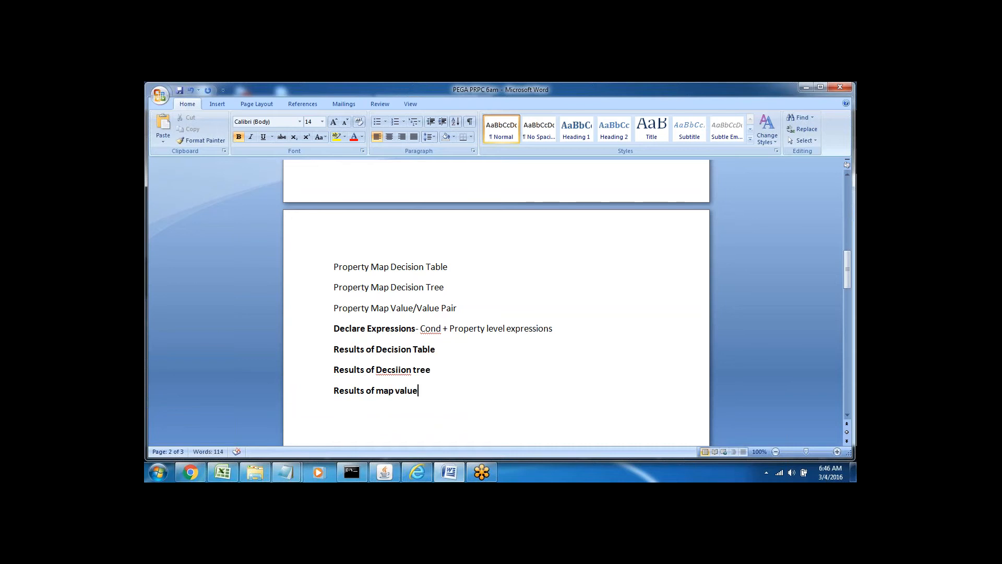
# Review the "Results of" lines against the decision rule conditions and the entries listed under "3 ways"
pyautogui.click(309, 354)
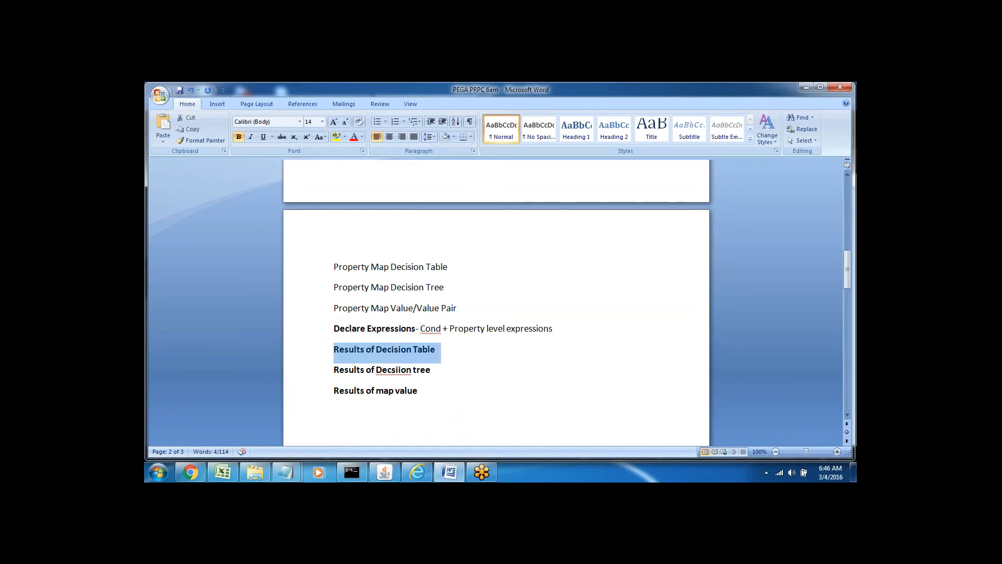
pyautogui.click(349, 372)
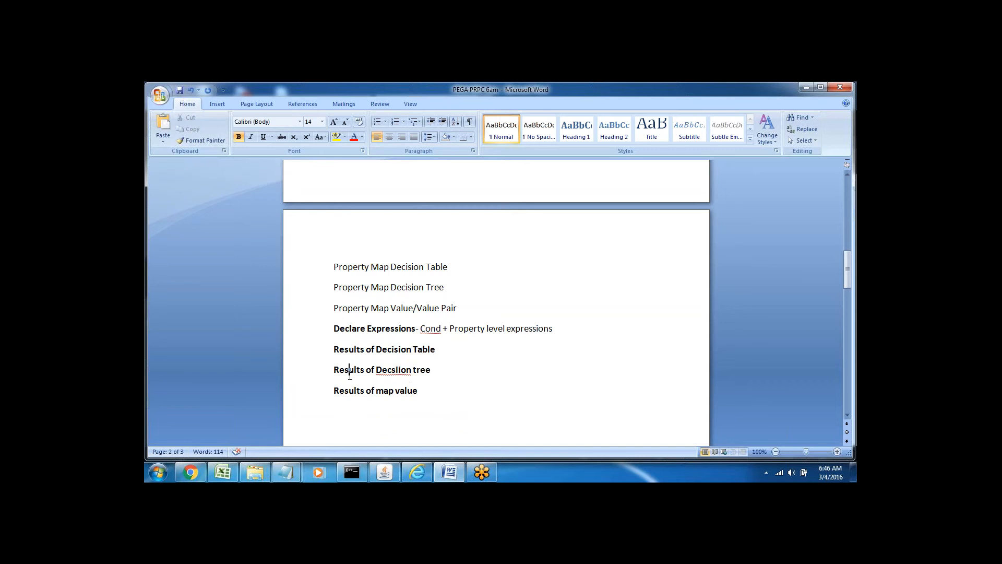
pyautogui.scroll(6, 349, 375)
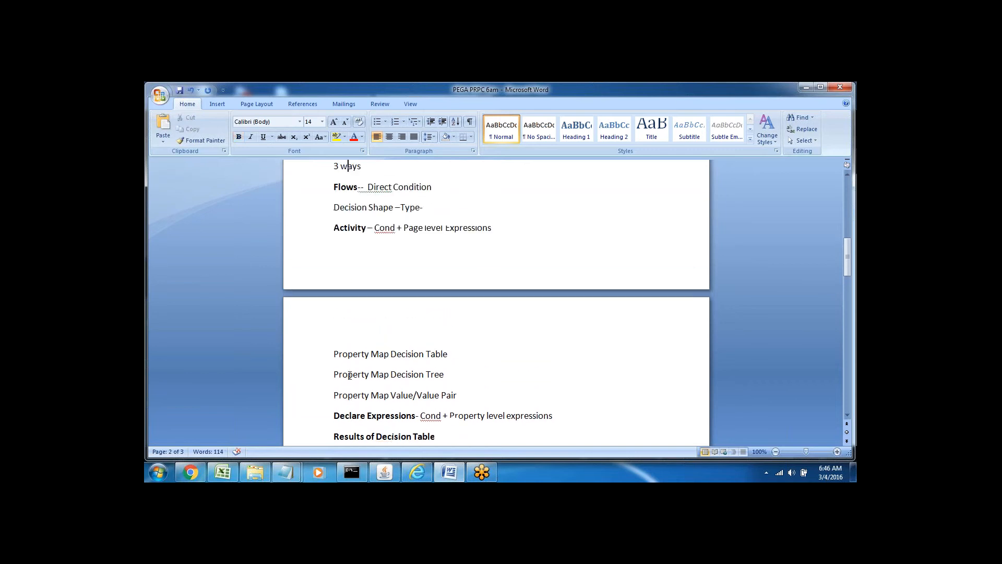
pyautogui.scroll(5, 346, 351)
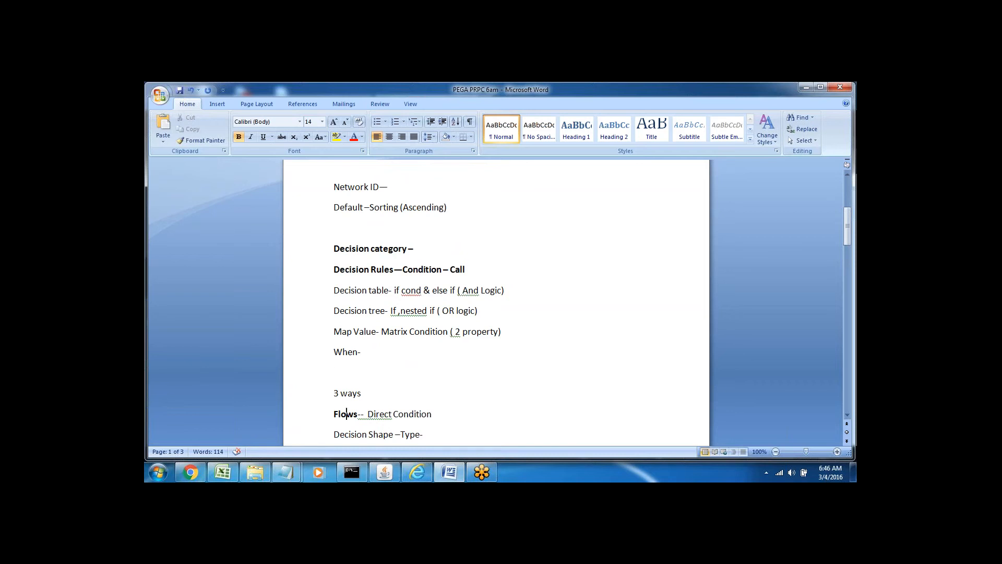
pyautogui.scroll(-6, 346, 413)
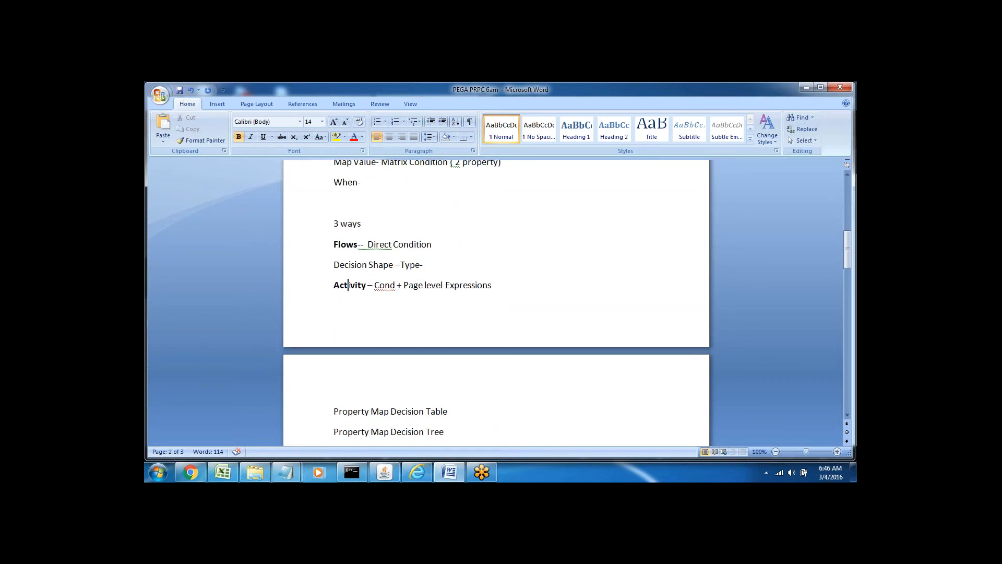
pyautogui.scroll(7, 348, 285)
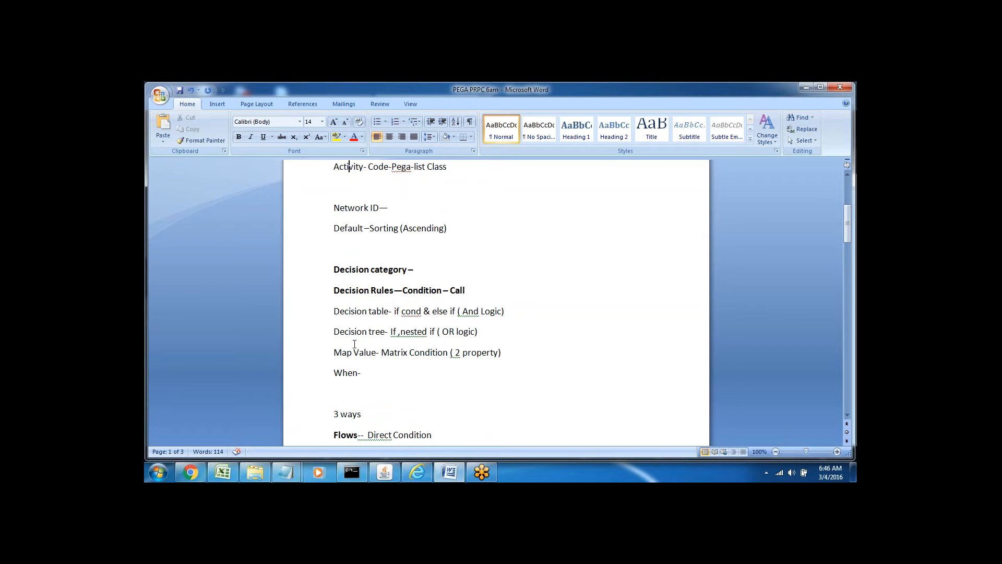
pyautogui.click(301, 323)
pyautogui.click(368, 360)
# Switch to Pega Designer Studio, refresh the App Explorer, and look through the rule categories of the Bank and PayTM classes
pyautogui.click(448, 473)
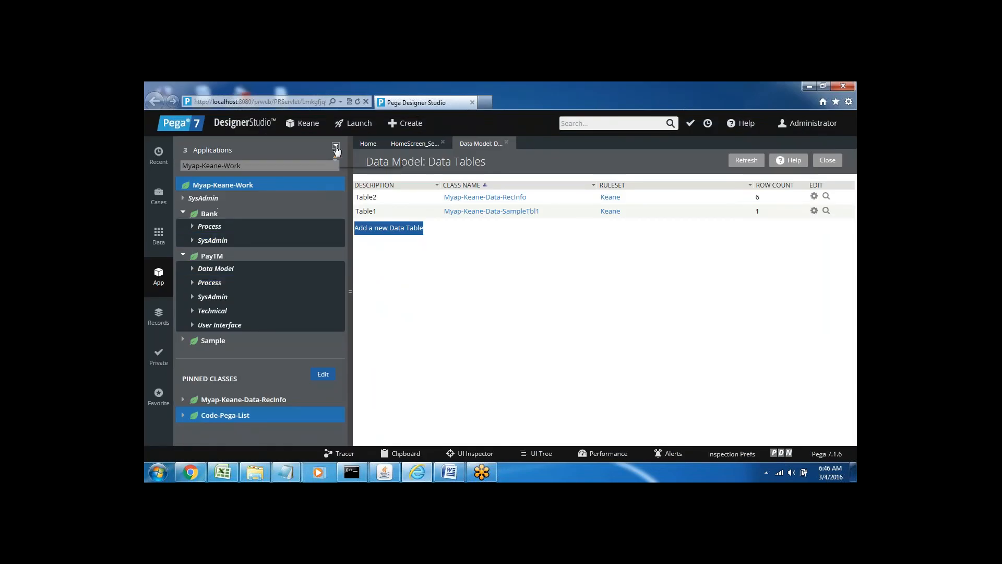
pyautogui.click(336, 147)
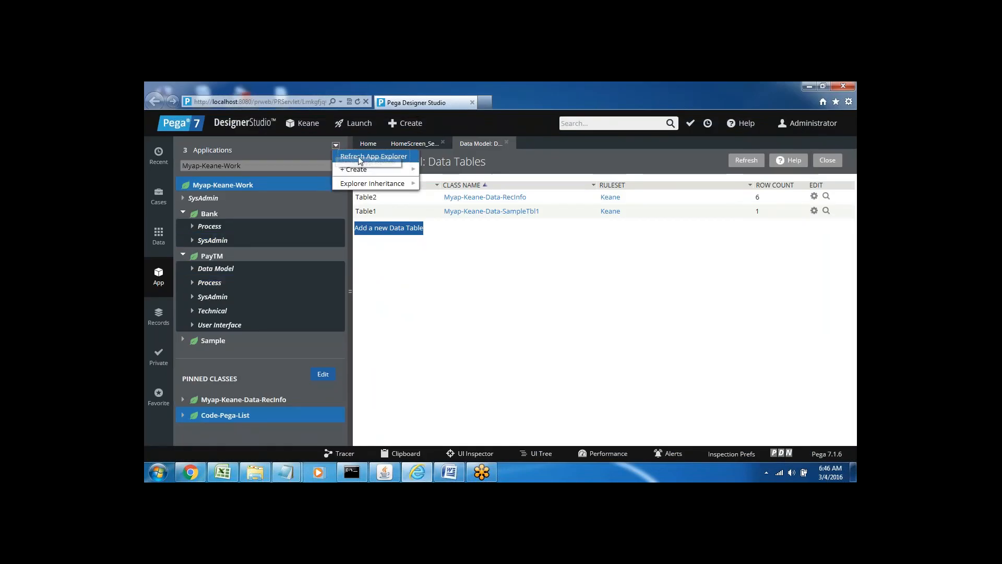
pyautogui.click(337, 157)
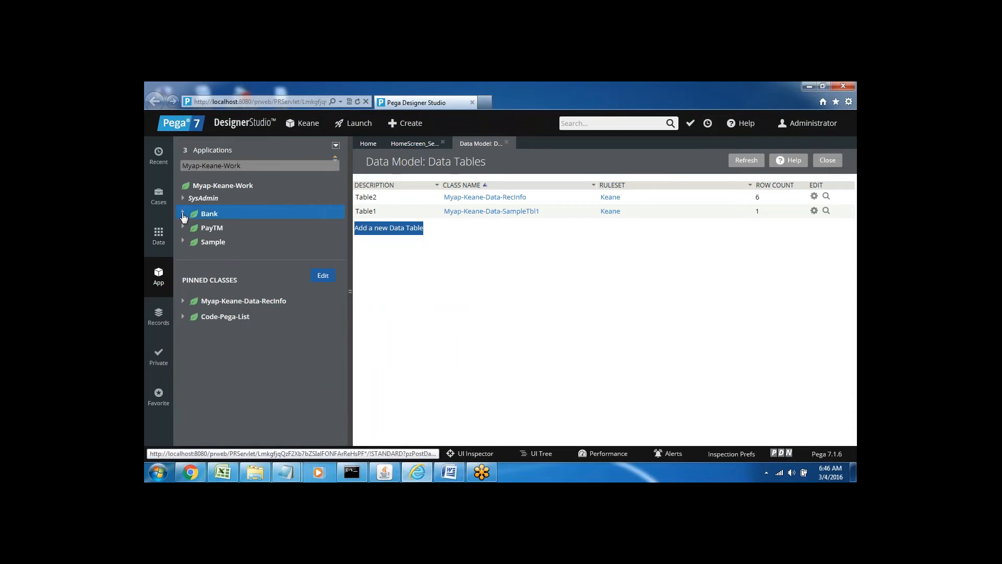
pyautogui.click(183, 214)
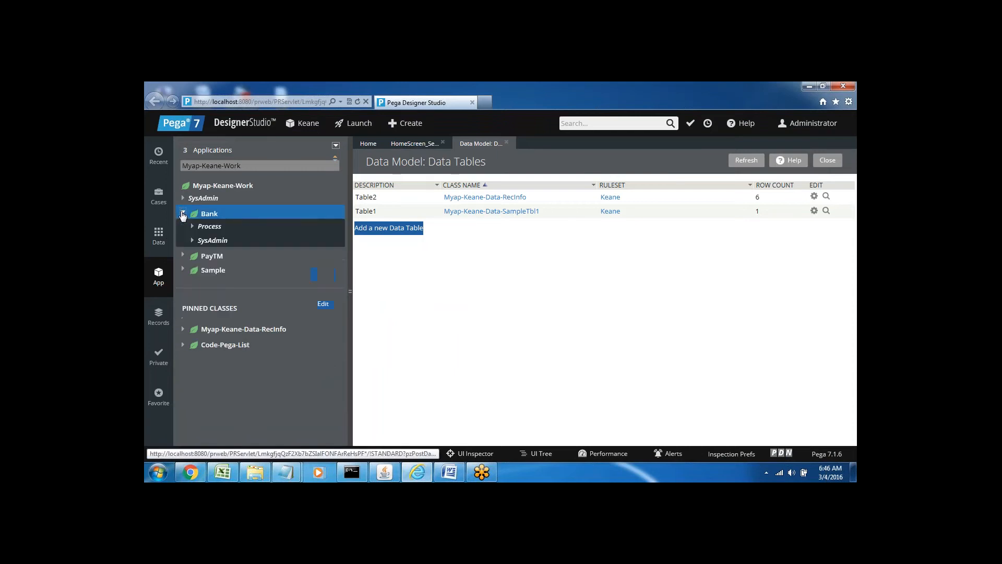
pyautogui.click(183, 256)
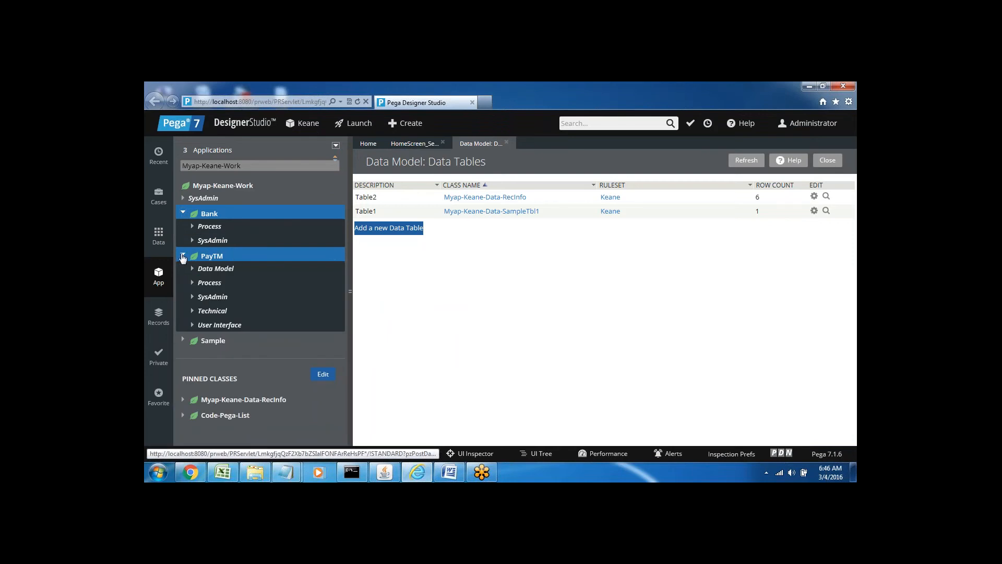
pyautogui.click(182, 256)
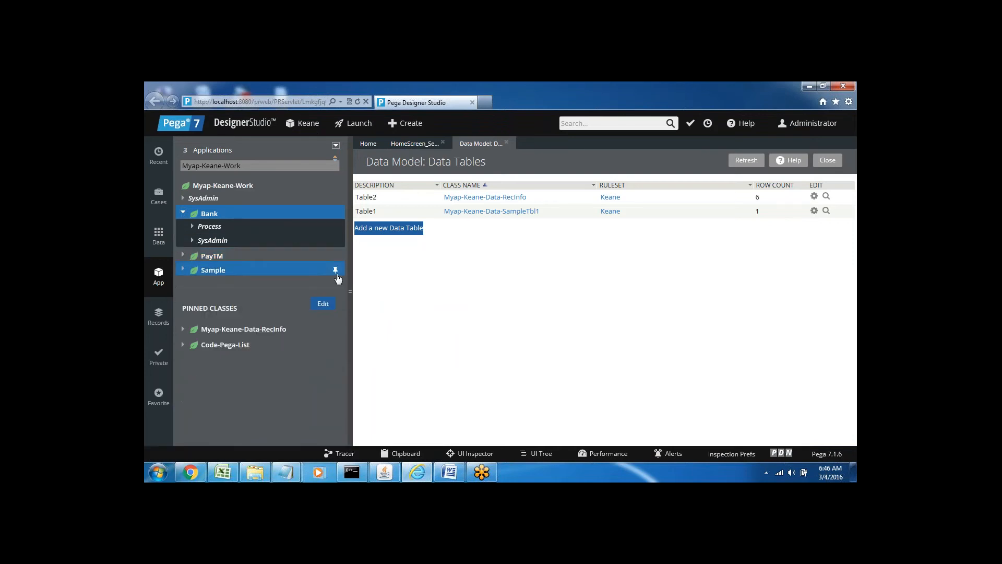
# Switch back to the Word notes and go through them from the "Decision Rules" heading to an empty line below "Declare Onchange"
pyautogui.click(455, 470)
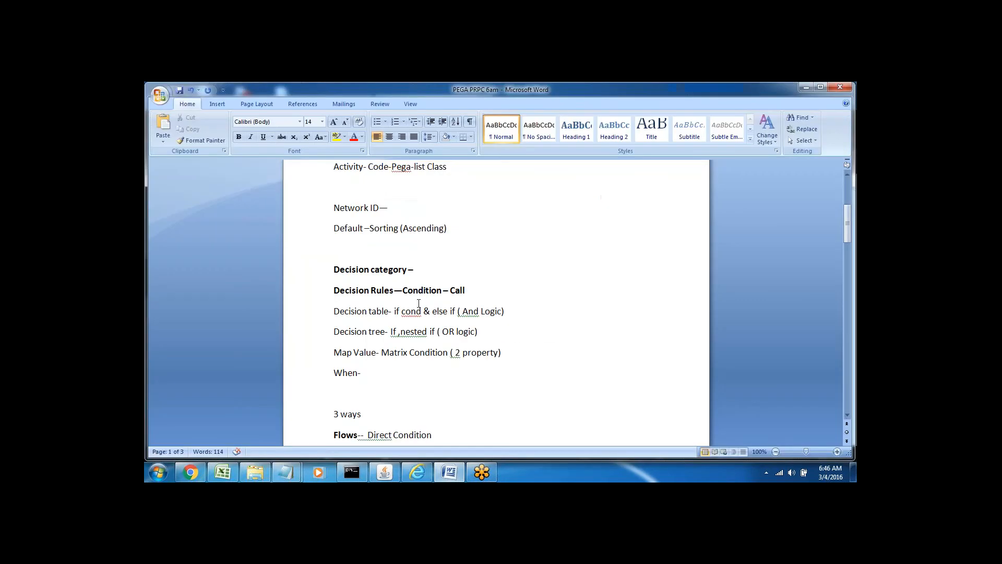
pyautogui.click(318, 290)
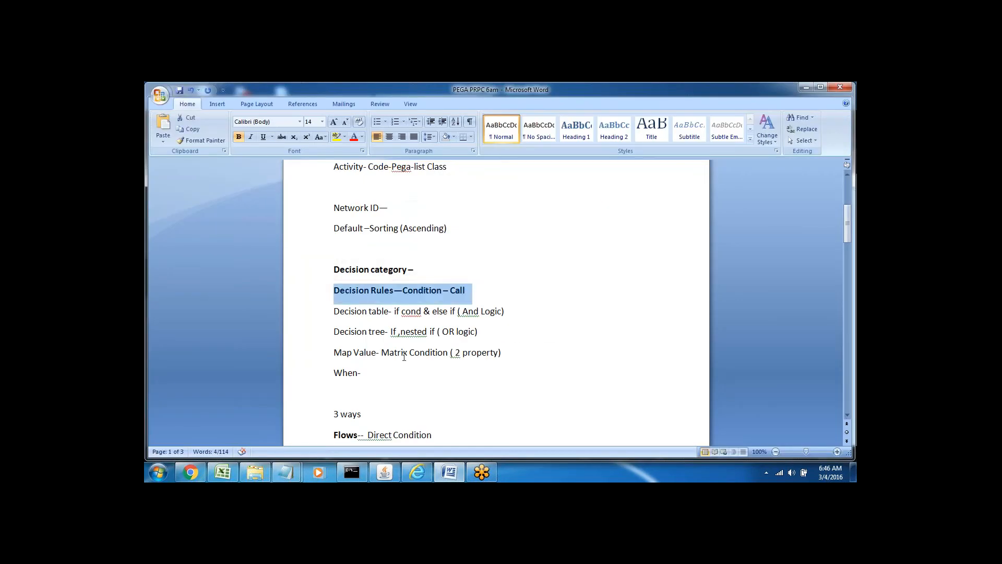
pyautogui.click(379, 401)
pyautogui.press('Down')
pyautogui.press('Down')
pyautogui.press('Down')
pyautogui.press('Down')
pyautogui.press('Down')
pyautogui.press('Down')
pyautogui.press('Down')
pyautogui.press('Down')
pyautogui.press('Down')
pyautogui.press('Down')
pyautogui.press('Down')
pyautogui.press('Down')
pyautogui.press('Down')
pyautogui.press('Down')
pyautogui.press('Down')
pyautogui.press('Down')
pyautogui.press('Down')
pyautogui.press('Down')
pyautogui.press('Down')
pyautogui.press('Down')
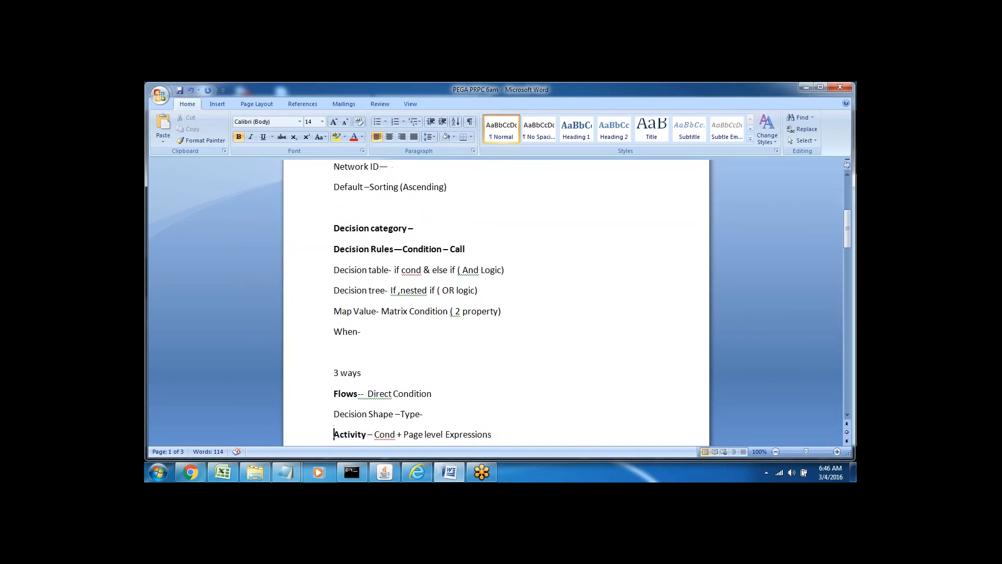
pyautogui.press('Down')
pyautogui.press('Down')
pyautogui.press('Down')
pyautogui.press('Down')
pyautogui.press('Down')
pyautogui.press('Down')
pyautogui.press('Down')
pyautogui.press('Down')
pyautogui.press('Down')
pyautogui.press('Down')
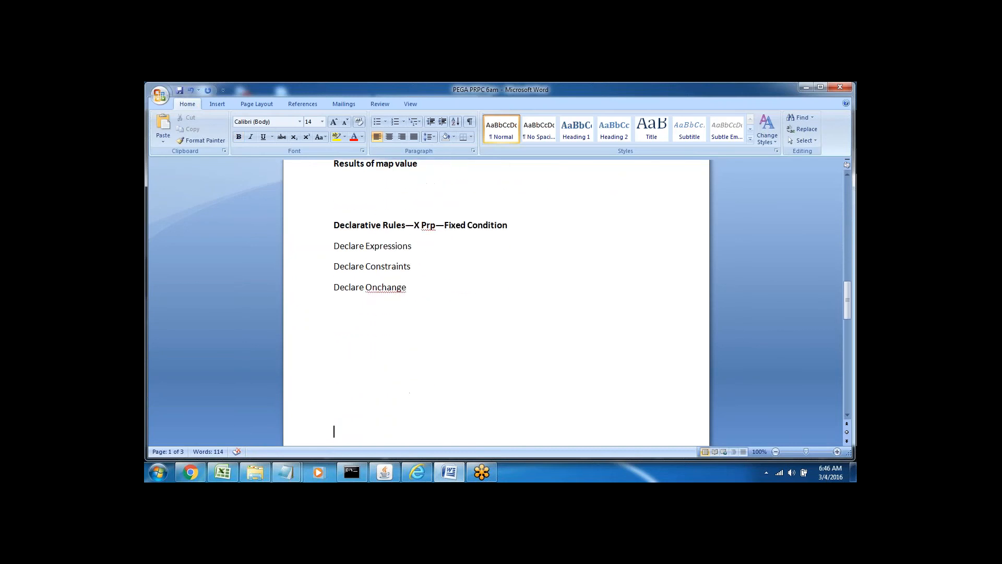
pyautogui.doubleClick(330, 187)
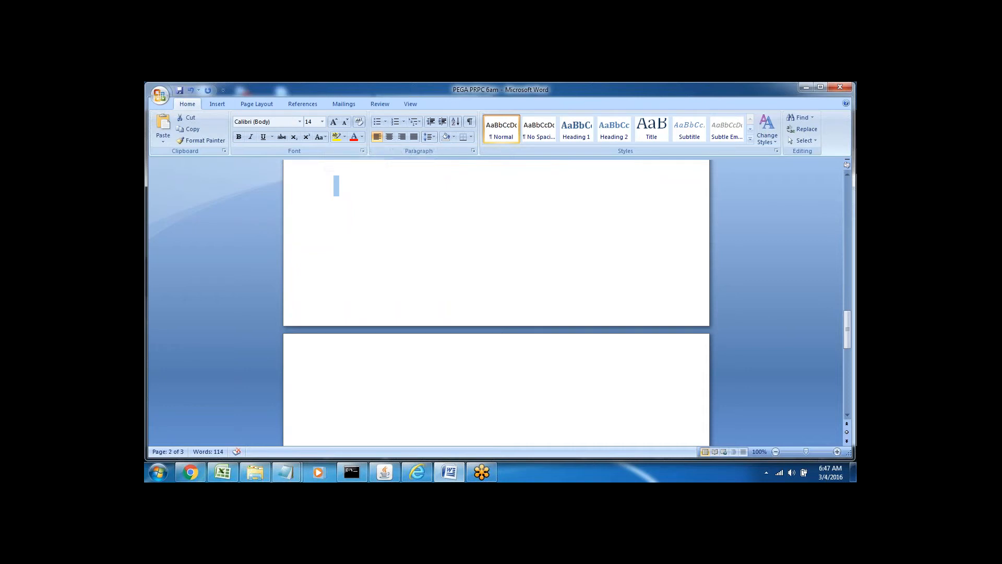
# Add the lines "EName", "ESalary", "Loan Amount" and "Loan Type-" to the Word notes and select them
pyautogui.write('E')
pyautogui.write('Name')
pyautogui.write('ESala')
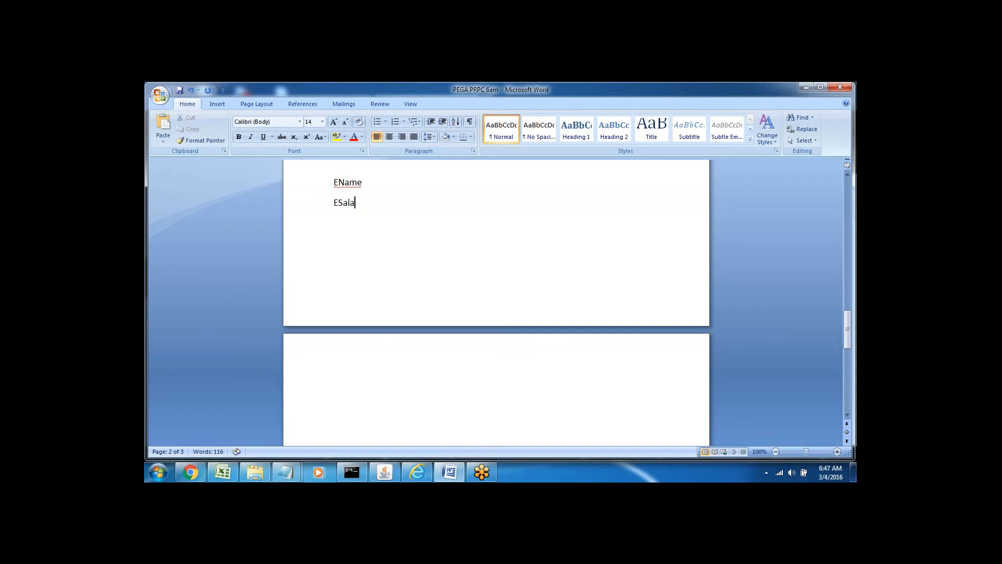
pyautogui.write('ryLoan AMount')
pyautogui.press('Return')
pyautogui.write('Lo')
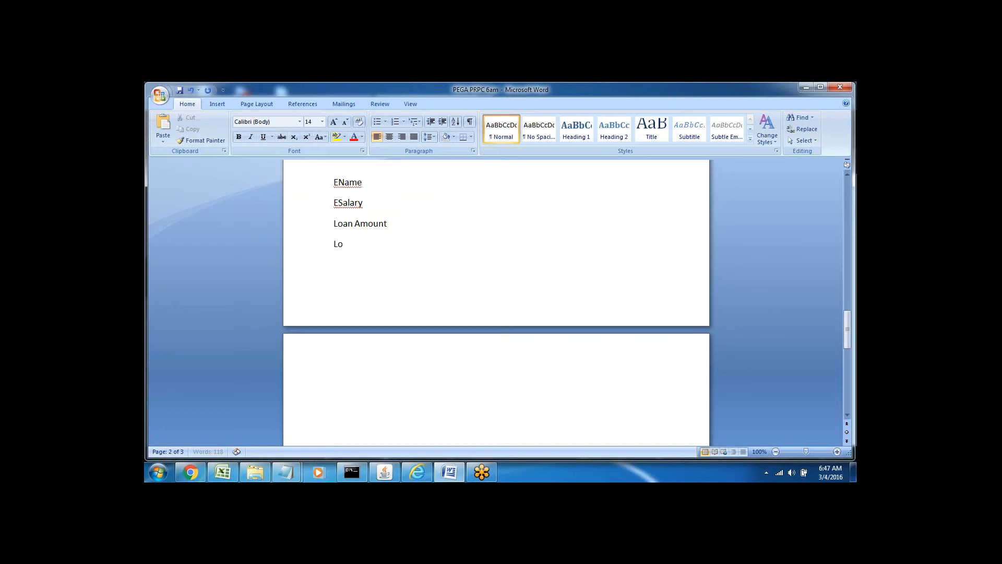
pyautogui.write('an Type-')
pyautogui.moveTo(334, 183); pyautogui.dragTo(395, 251)
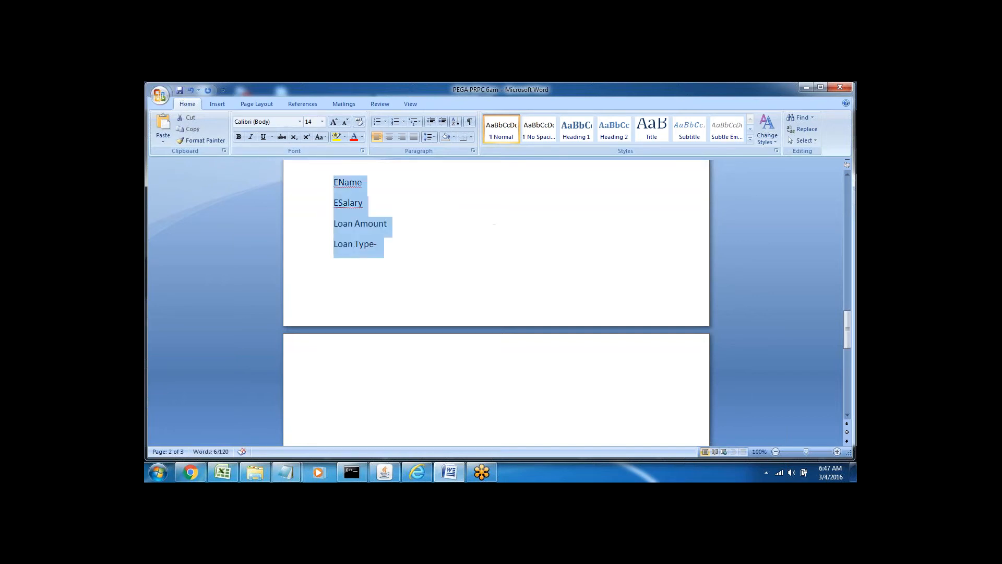
# Switch to Pega Designer Studio and begin creating properties for the Bank class, entering EName as the first one
pyautogui.click(418, 472)
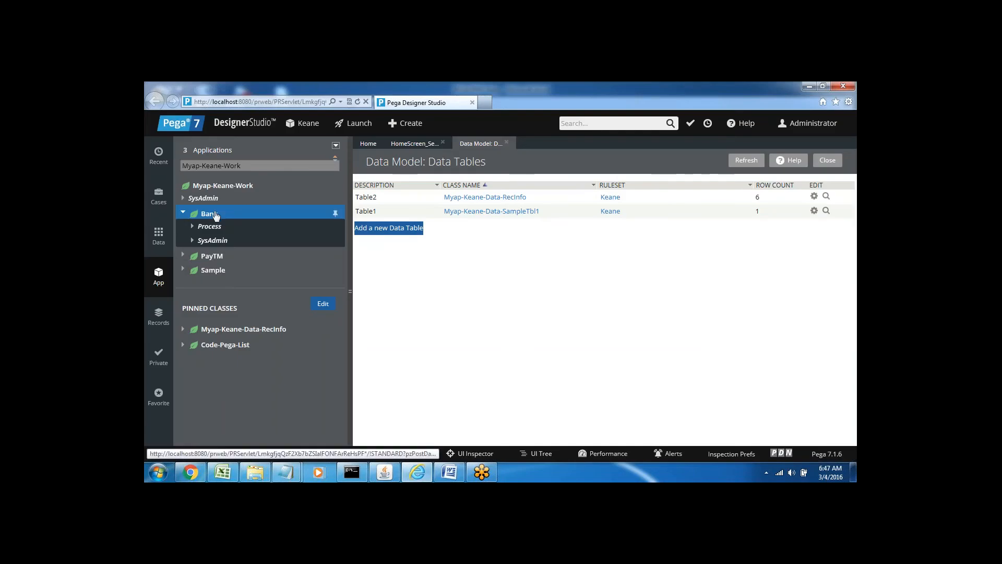
pyautogui.rightClick(210, 217)
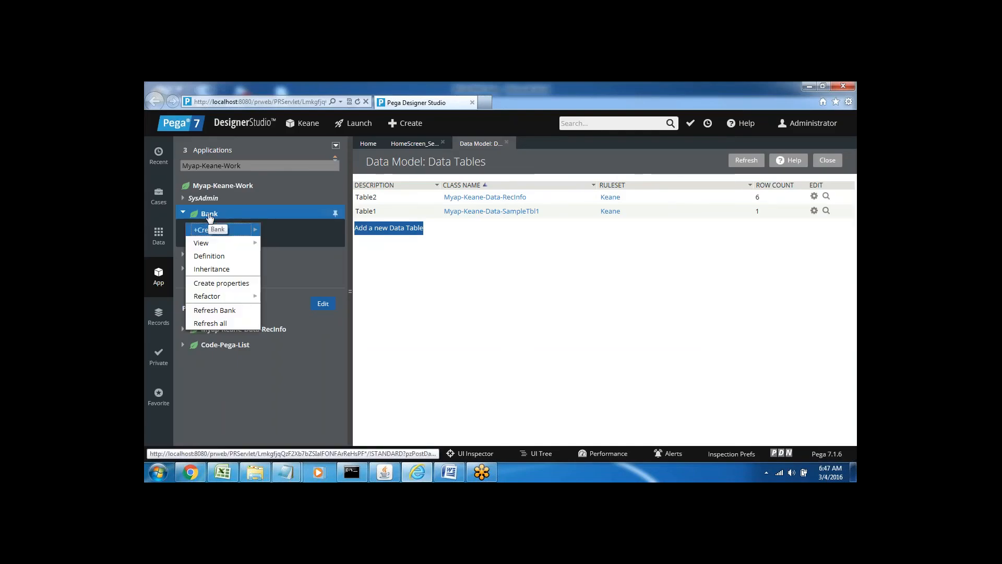
pyautogui.click(212, 285)
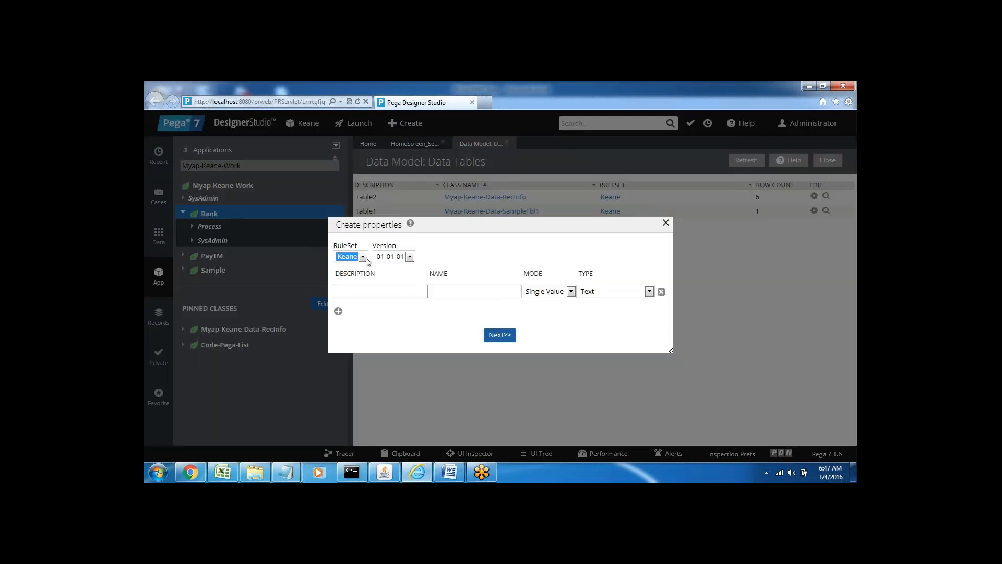
pyautogui.click(350, 291)
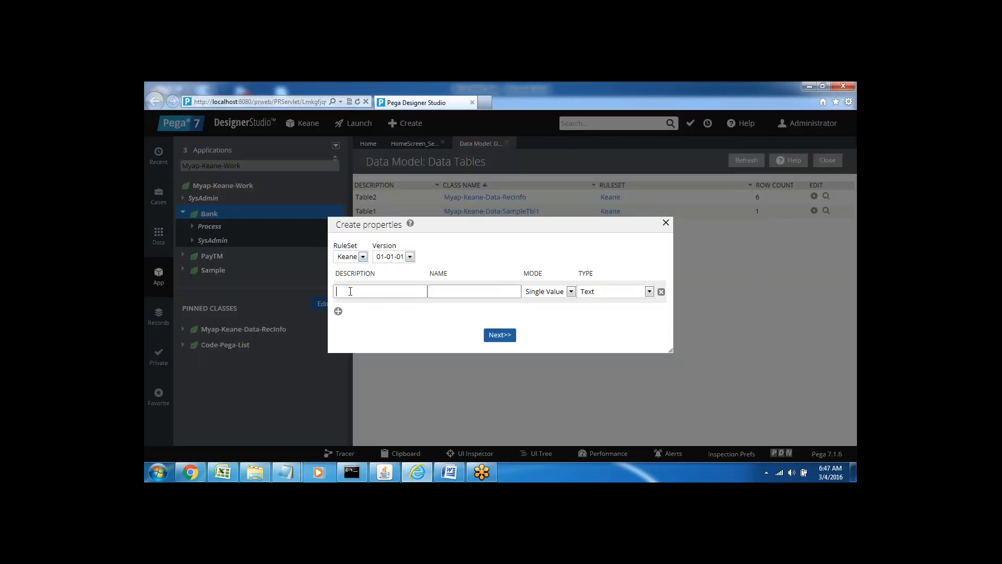
pyautogui.write('EName')
pyautogui.click(449, 288)
pyautogui.click(338, 311)
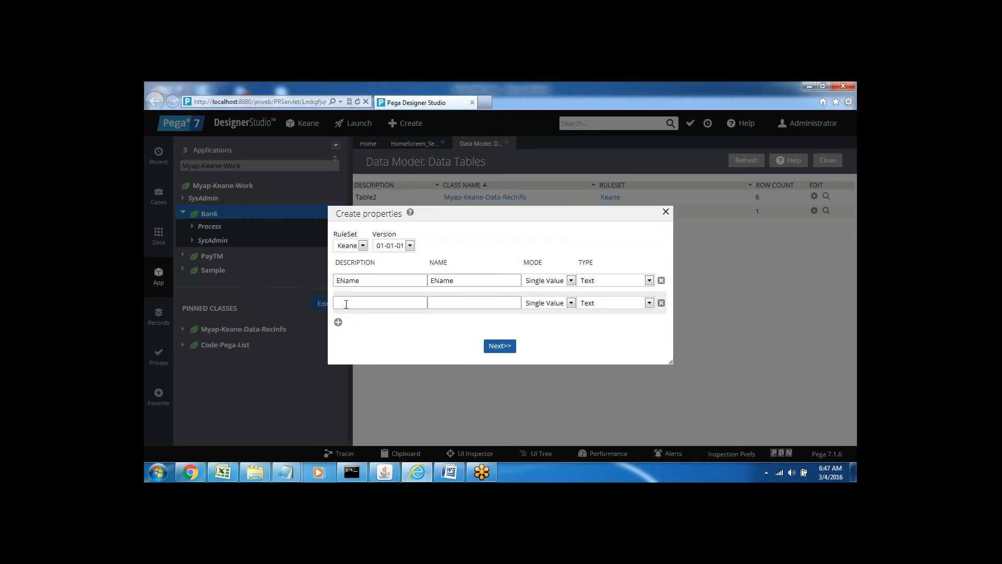
# Add the properties ESalary, LoanAmount and LoanType to the list of properties for the Bank class
pyautogui.write('ESalary')
pyautogui.click(438, 303)
pyautogui.click(338, 322)
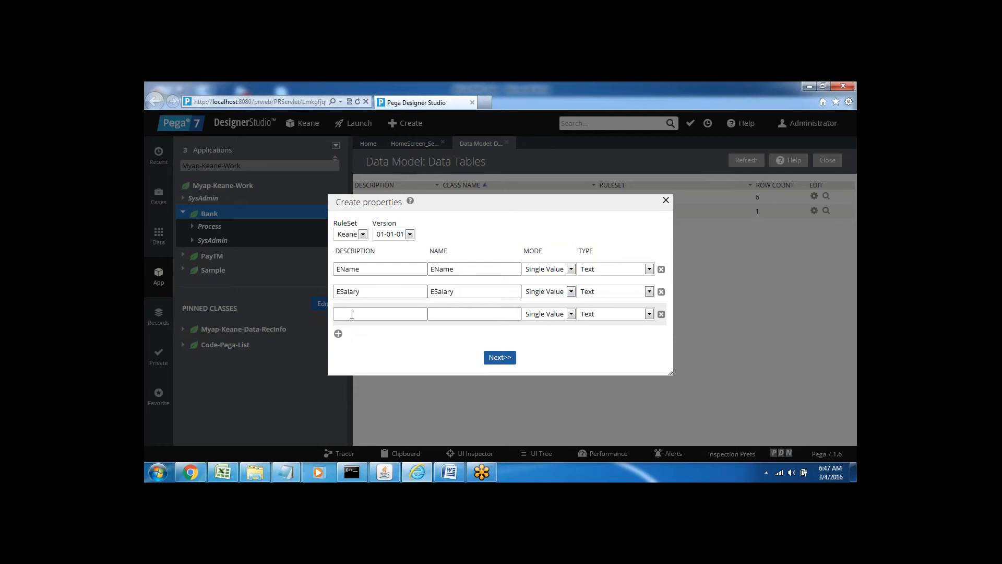
pyautogui.write('LoanAmount')
pyautogui.click(445, 310)
pyautogui.click(339, 334)
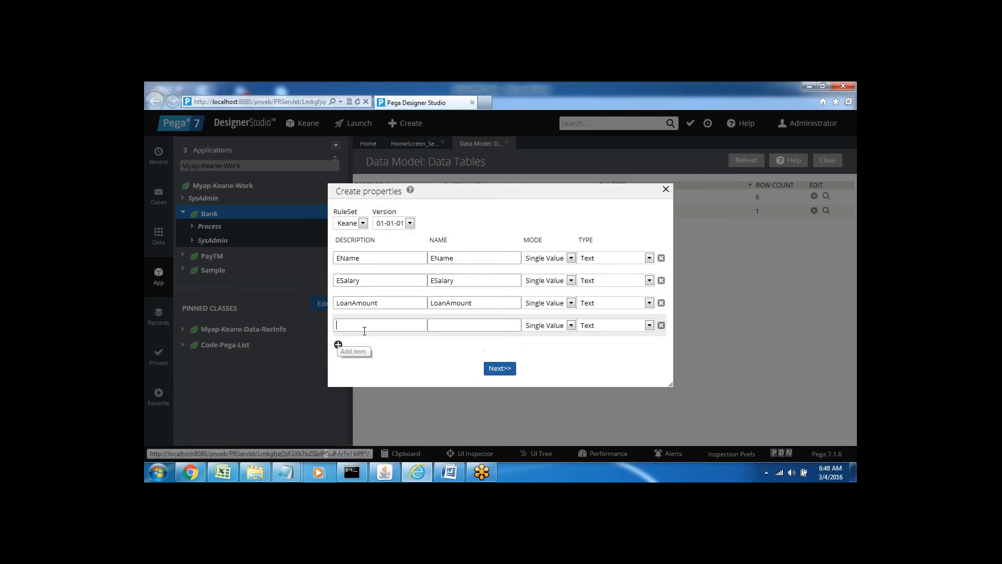
pyautogui.write('LoanType')
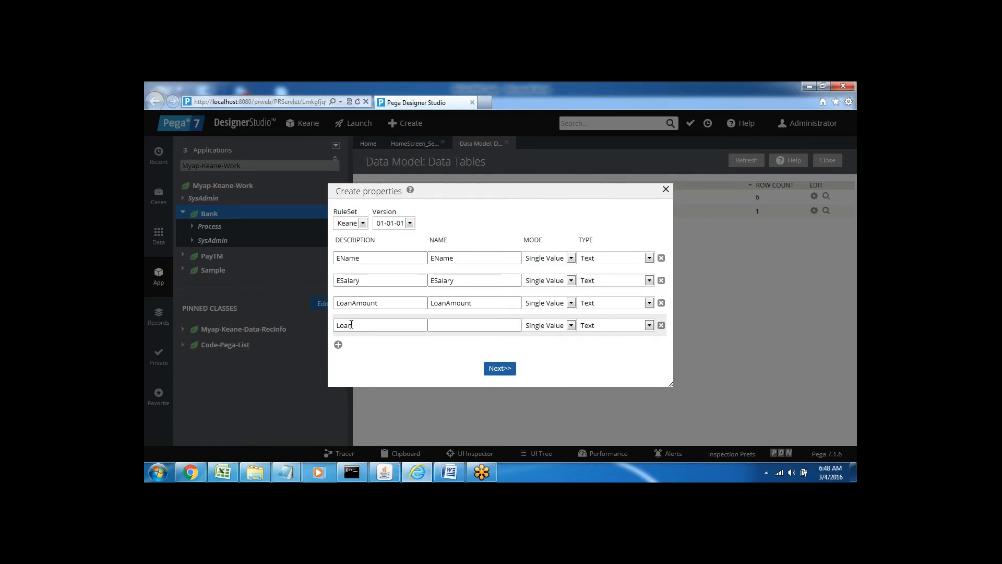
pyautogui.click(445, 322)
# Set the ESalary and LoanAmount types to Integer and submit the creation of the four Bank properties
pyautogui.click(622, 281)
pyautogui.click(592, 313)
pyautogui.click(589, 305)
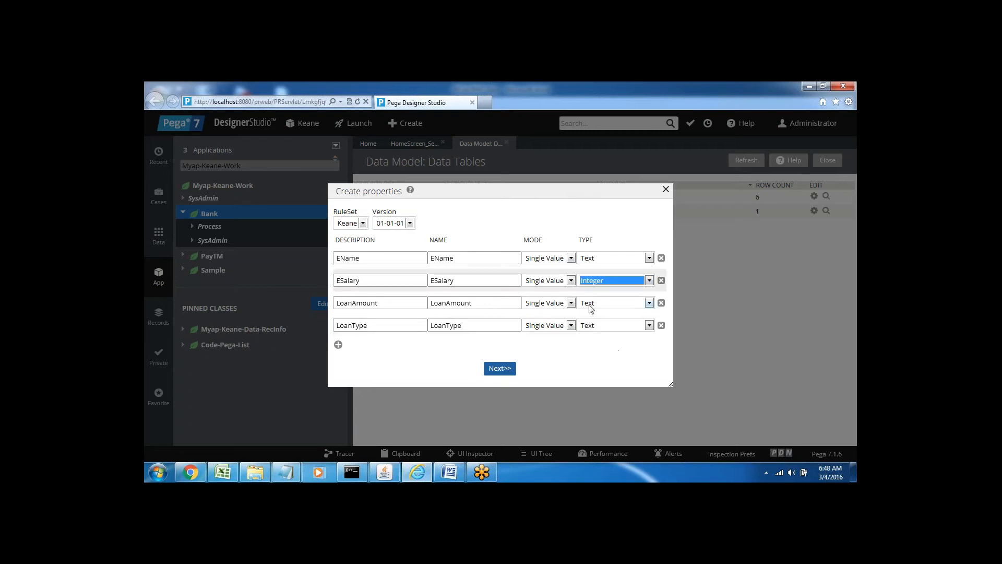
pyautogui.click(592, 335)
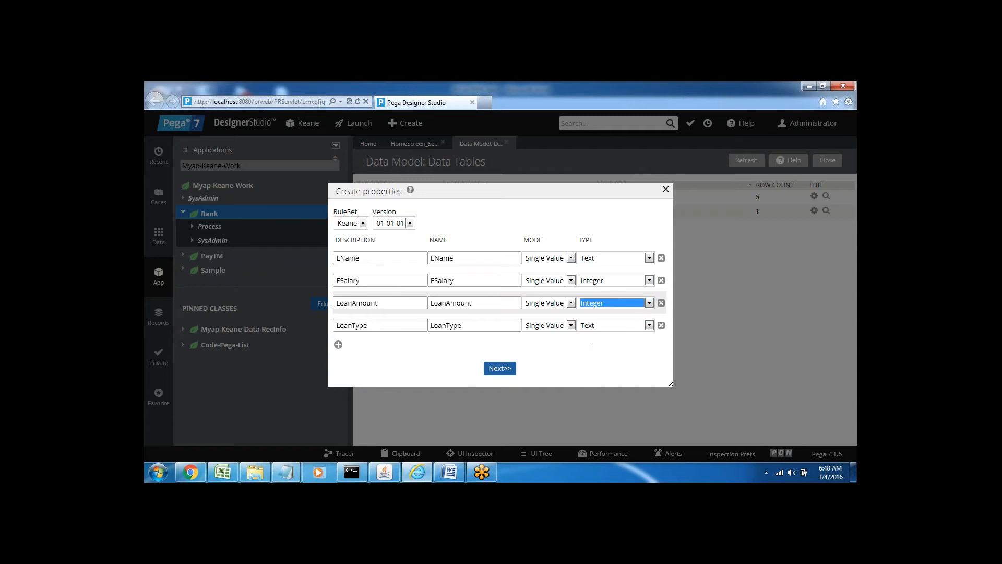
pyautogui.click(497, 370)
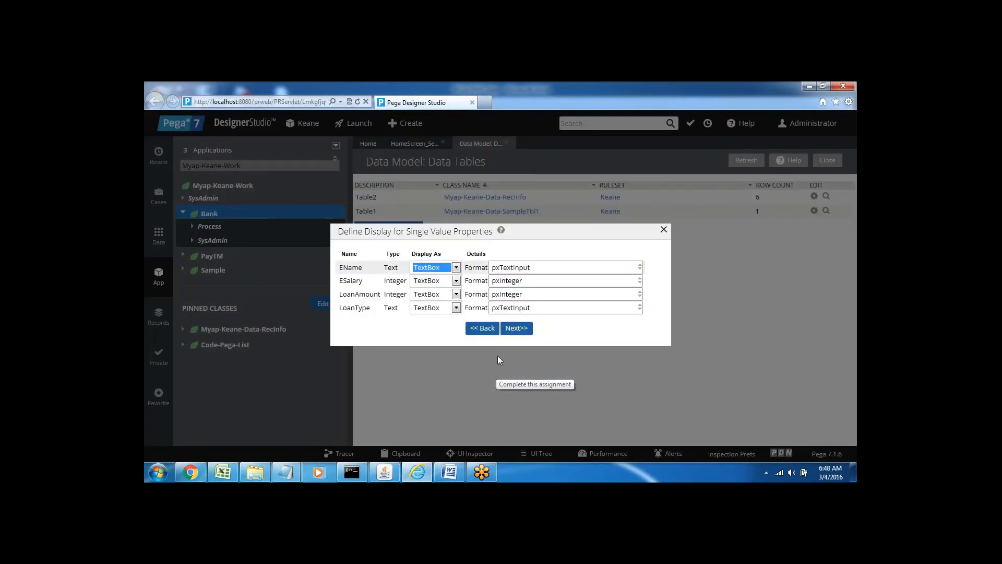
pyautogui.click(511, 329)
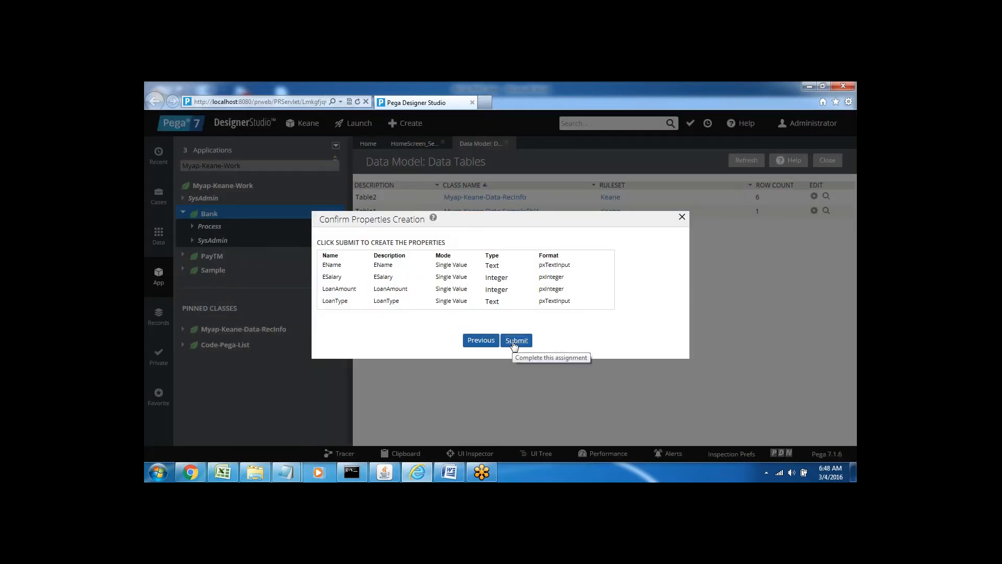
pyautogui.click(514, 344)
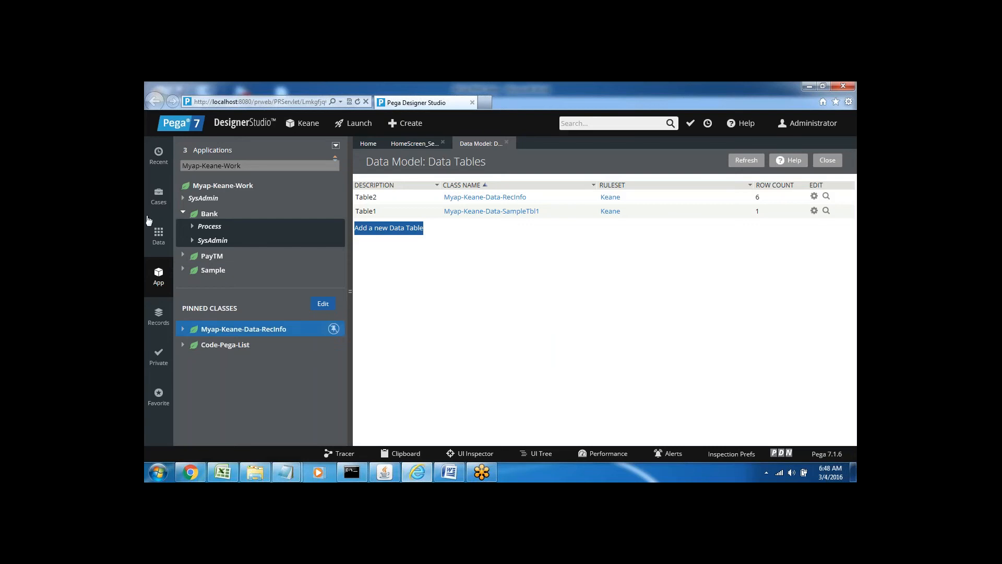
# Refresh the Bank class and open the LoanType property from its data model
pyautogui.rightClick(204, 219)
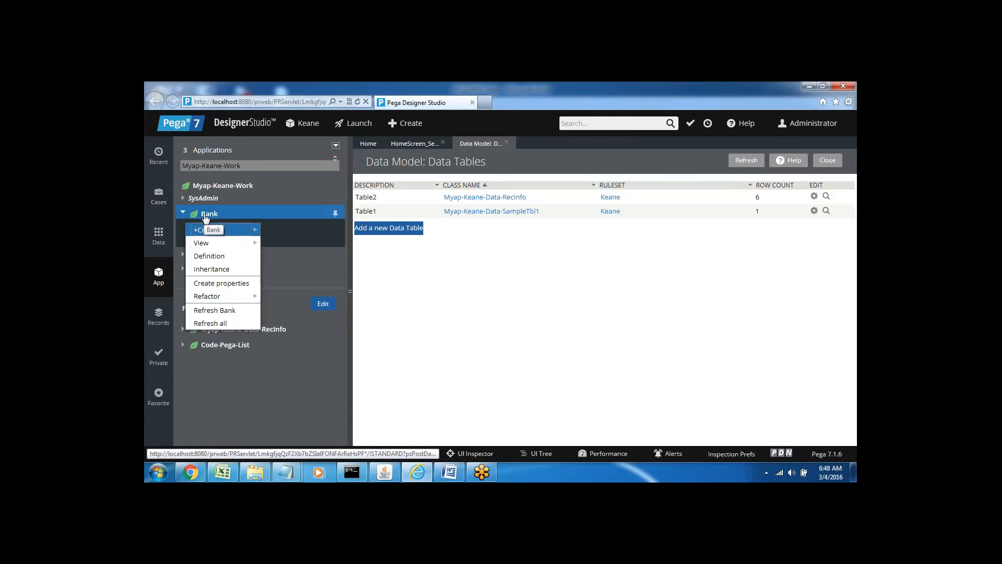
pyautogui.click(220, 312)
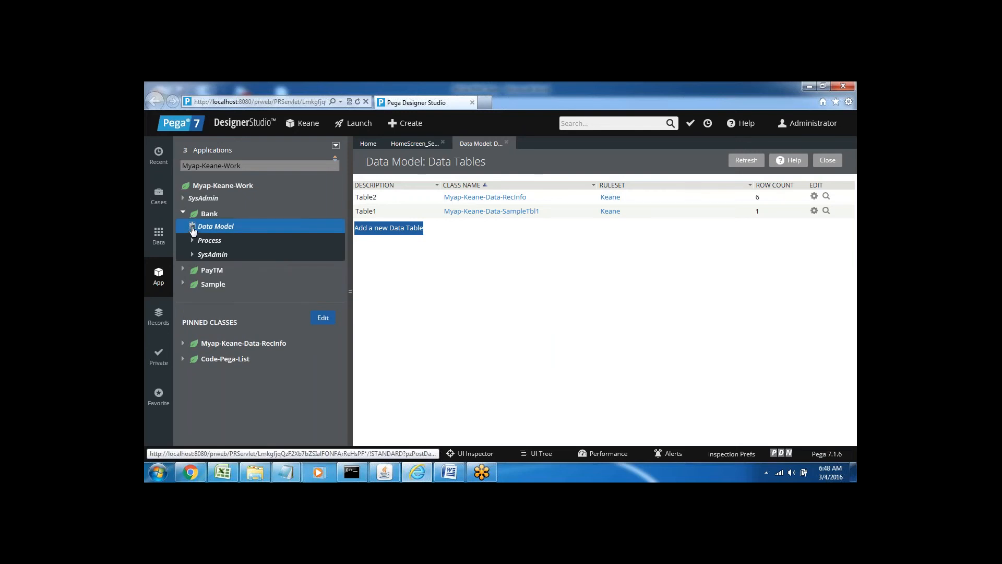
pyautogui.click(192, 228)
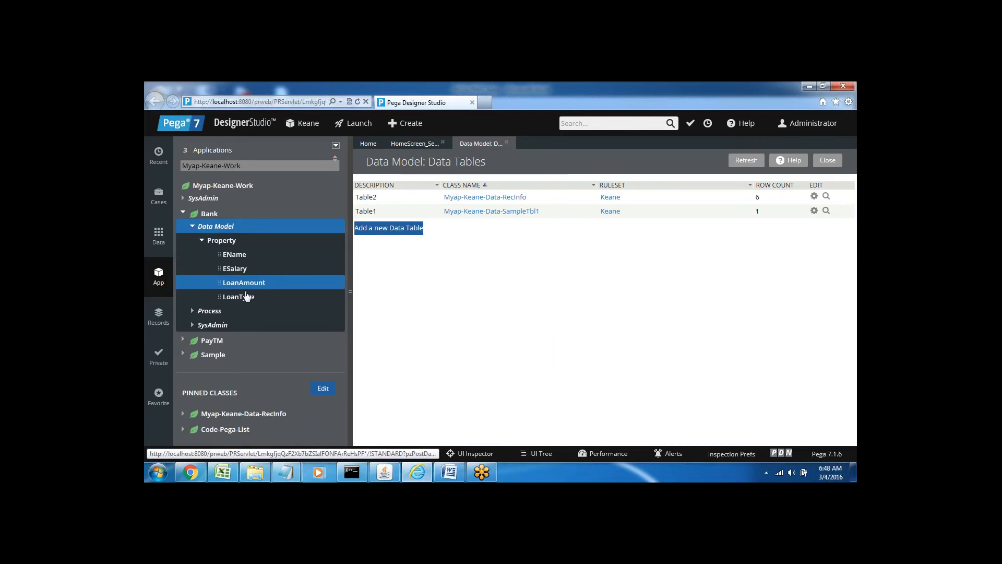
pyautogui.click(238, 299)
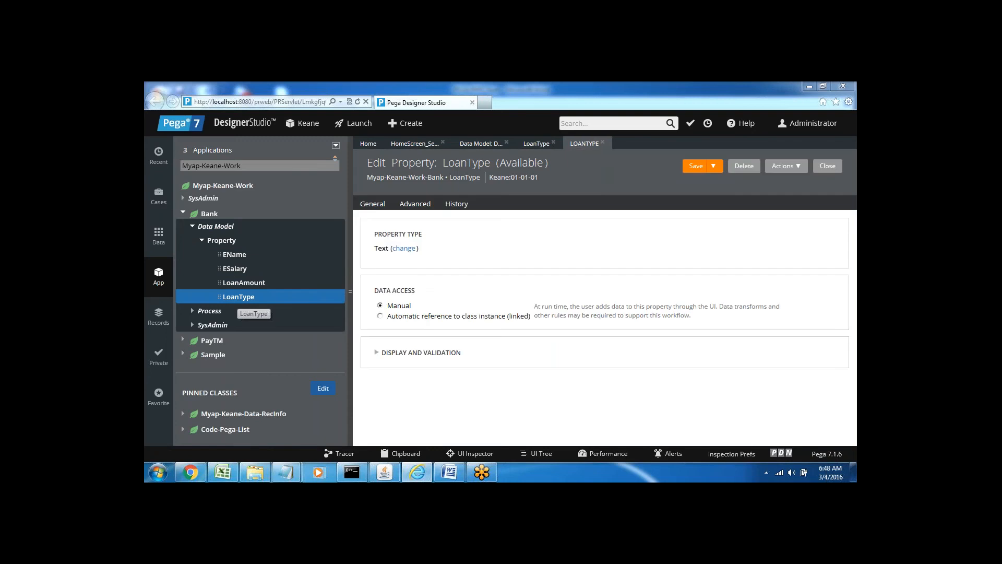
# Set LoanType's table type to Local List under Display and Validation, with "Select Loan Type" as the first table value
pyautogui.click(376, 354)
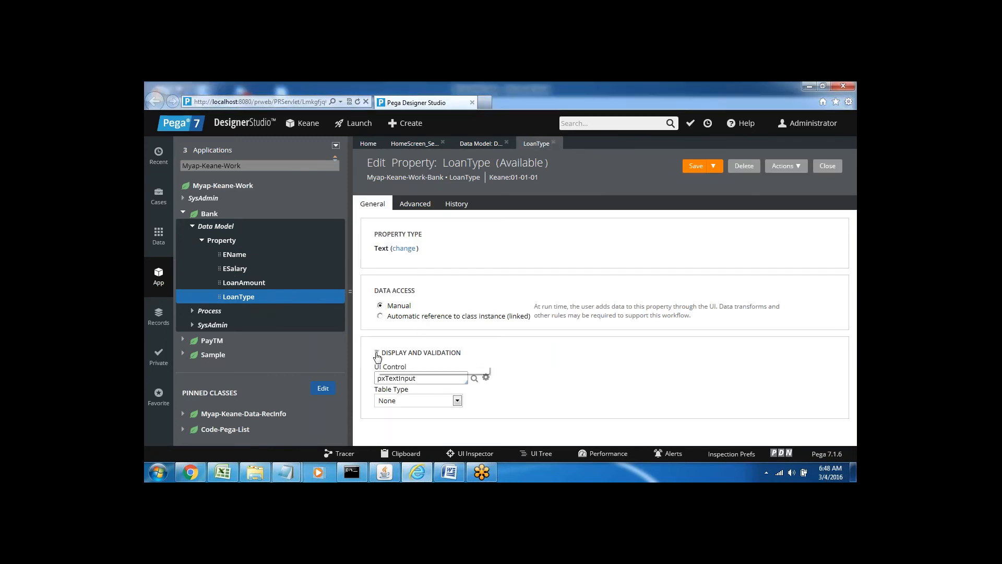
pyautogui.click(395, 401)
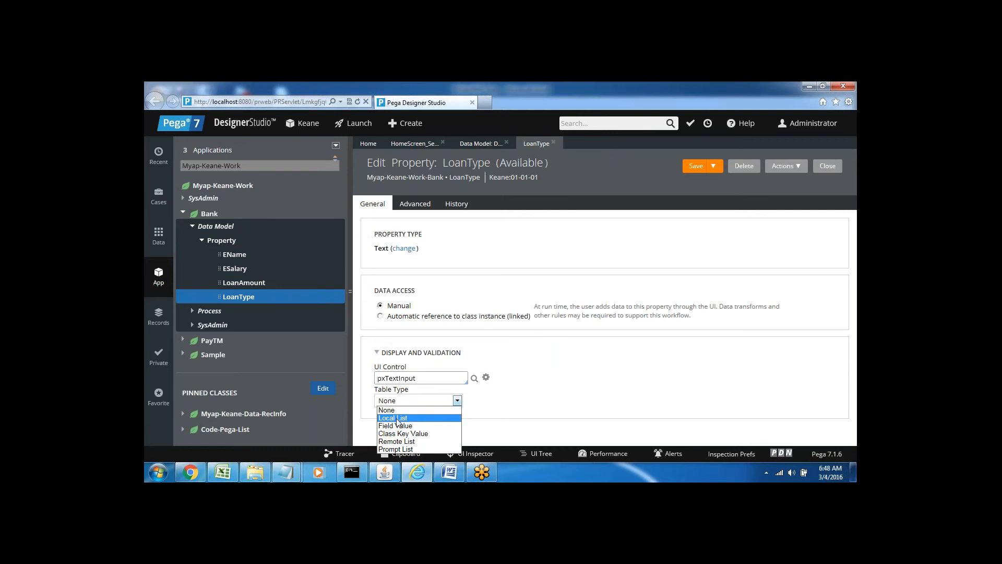
pyautogui.click(398, 418)
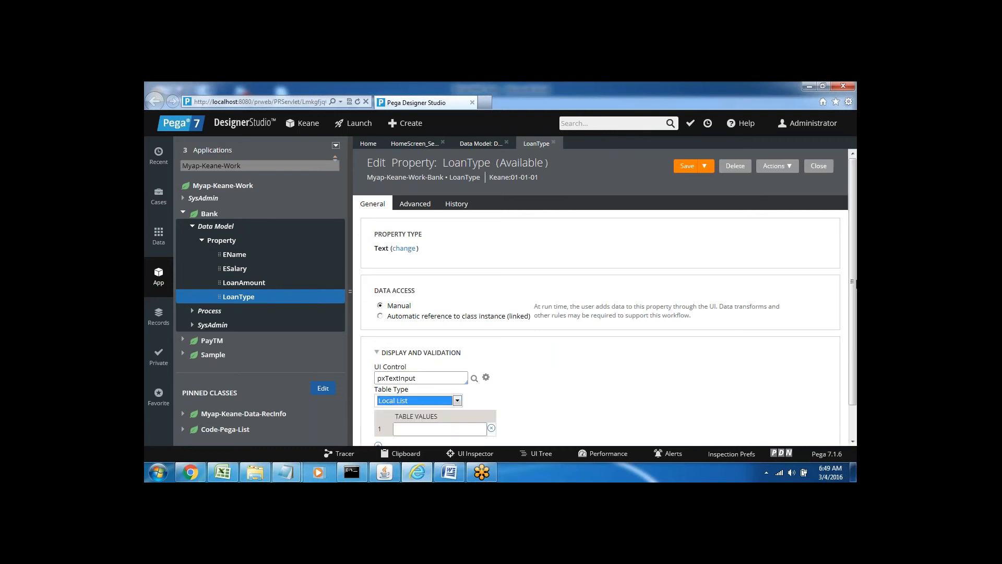
pyautogui.moveTo(852, 287); pyautogui.dragTo(853, 287)
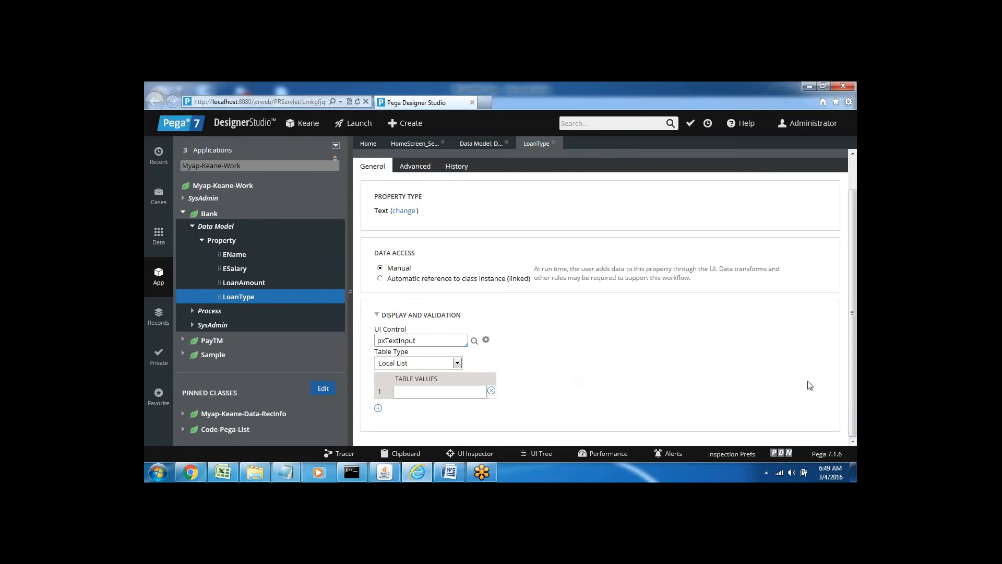
pyautogui.click(425, 394)
# Add the table values "Homeloan" and "Autoloan" to LoanType's local list and save the property
pyautogui.click(378, 407)
pyautogui.click(405, 408)
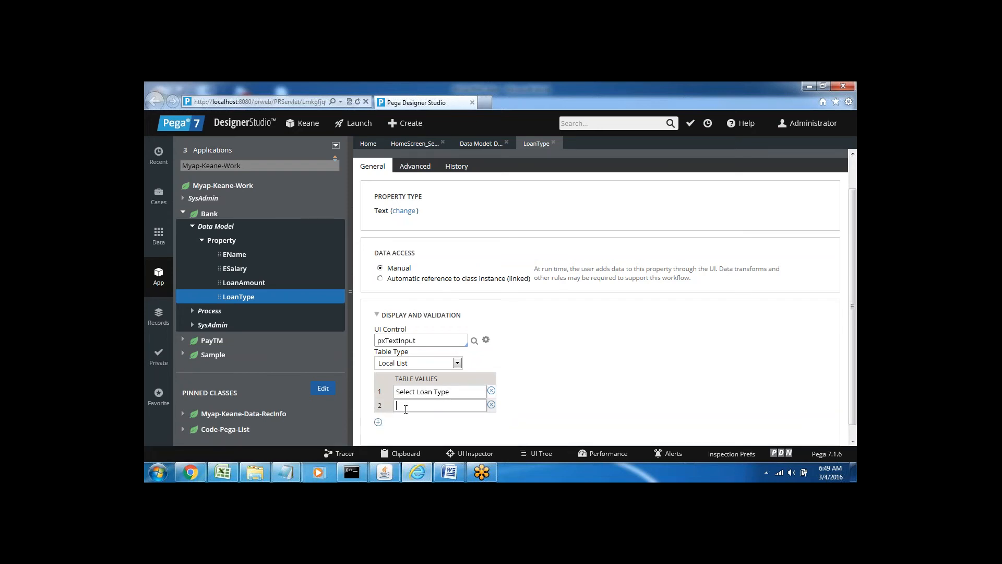
pyautogui.write('Homeloan')
pyautogui.click(377, 421)
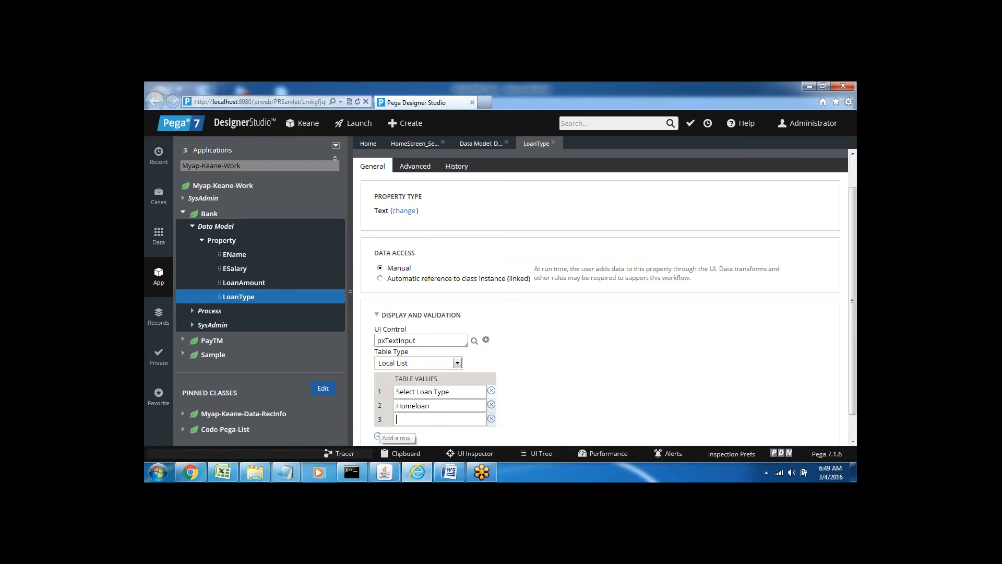
pyautogui.click(407, 420)
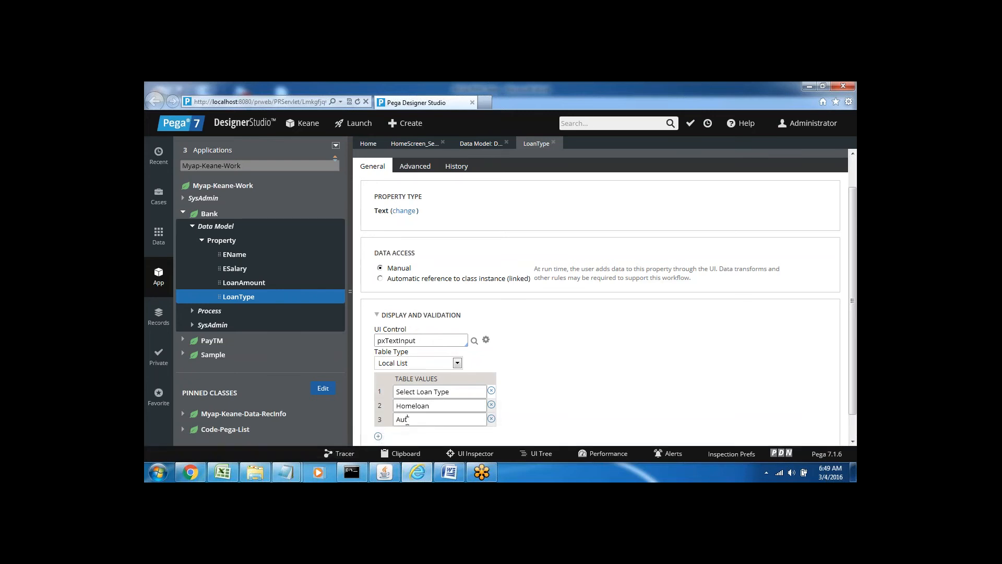
pyautogui.write('Autoloan')
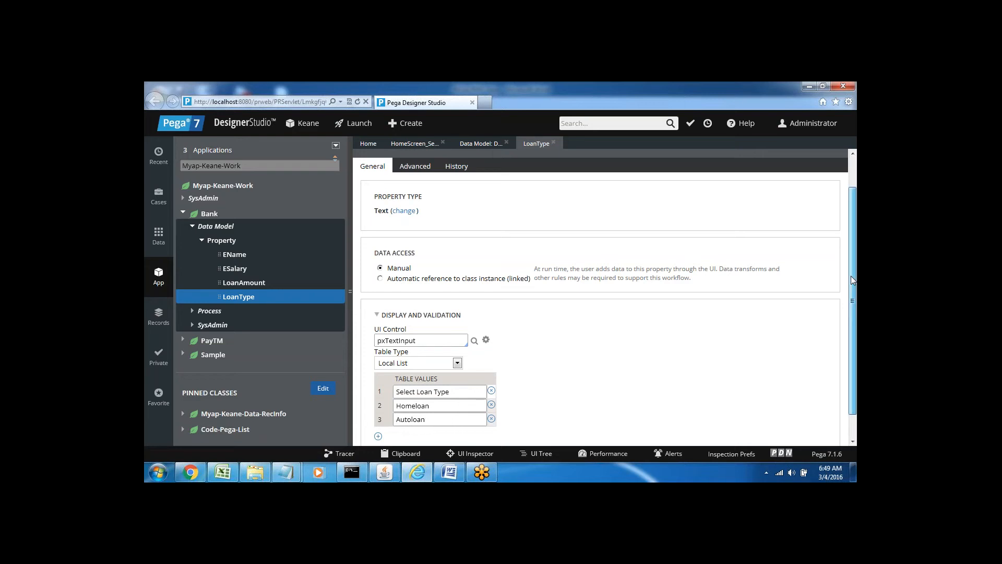
pyautogui.moveTo(851, 276); pyautogui.dragTo(851, 233)
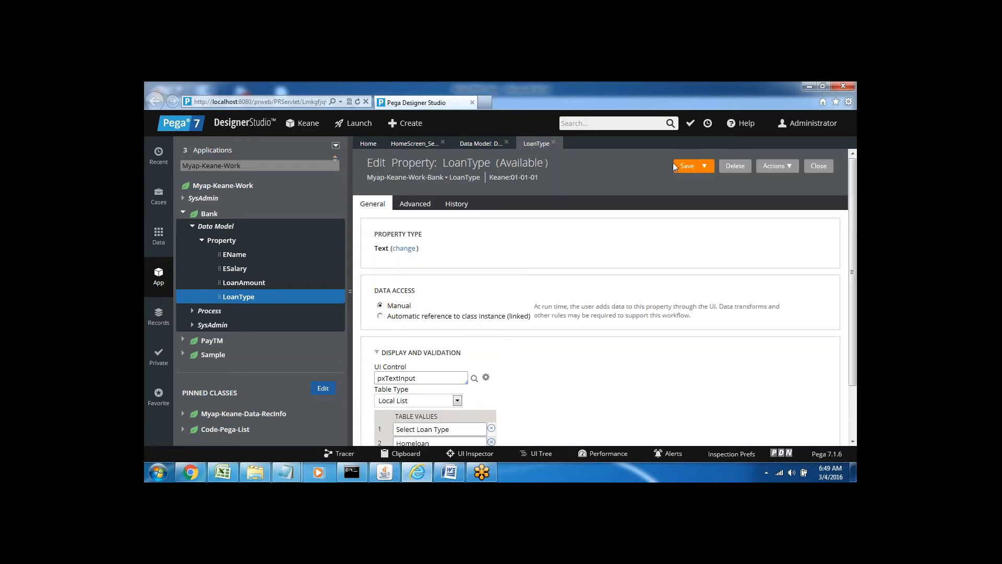
pyautogui.click(687, 167)
# Create and open a section named Loan_sec in the Bank class
pyautogui.rightClick(209, 218)
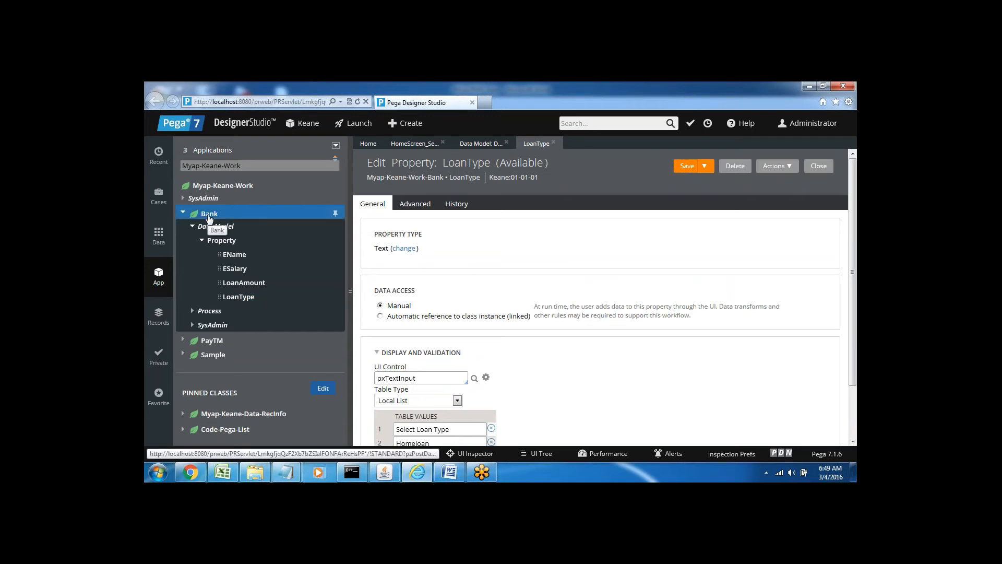
pyautogui.moveTo(238, 231)
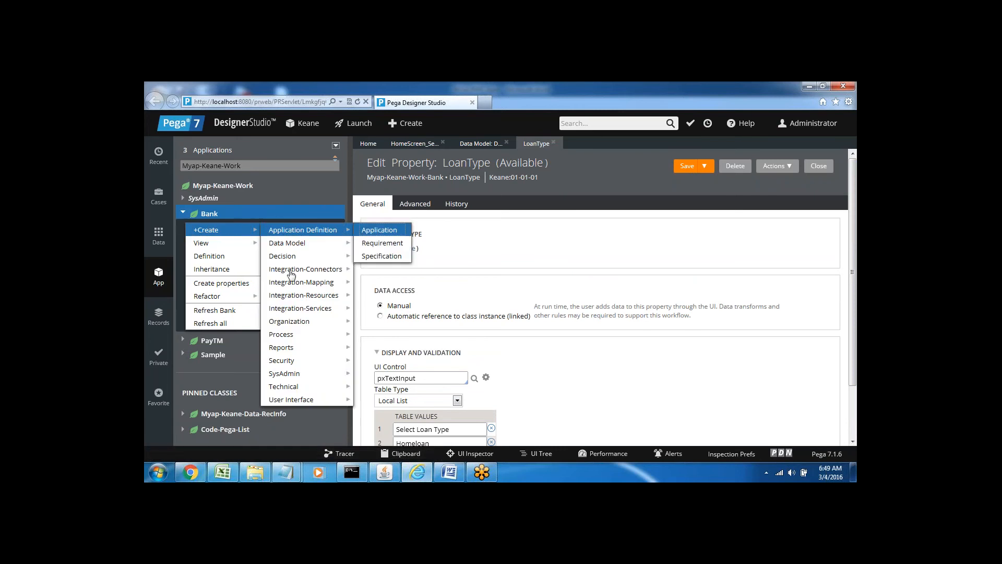
pyautogui.moveTo(303, 393)
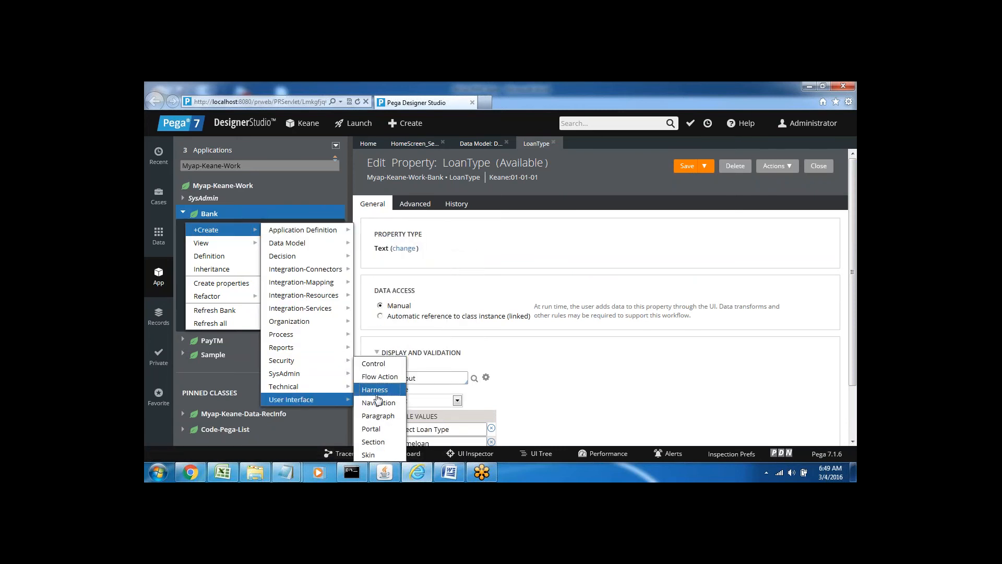
pyautogui.click(378, 443)
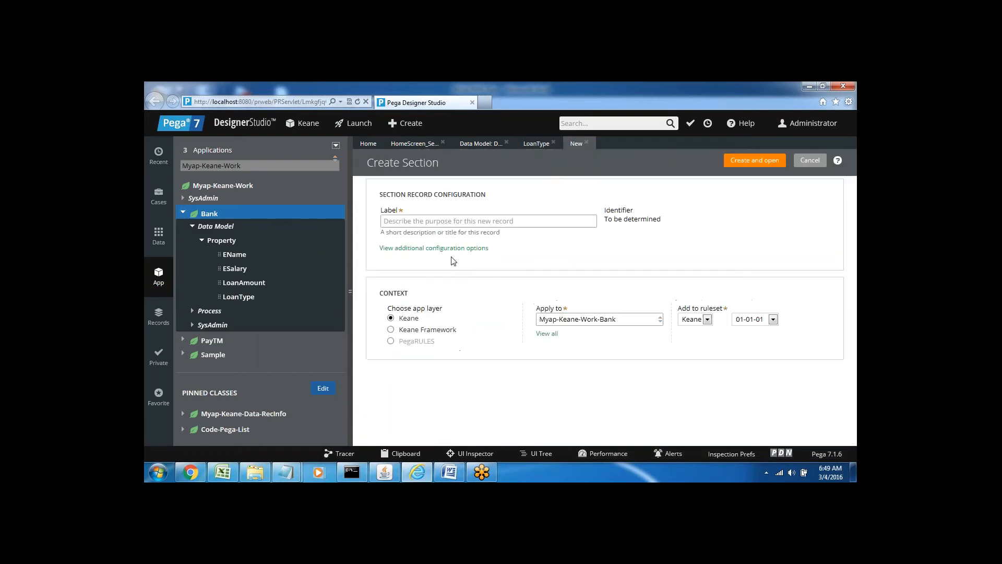
pyautogui.click(424, 220)
pyautogui.write('L')
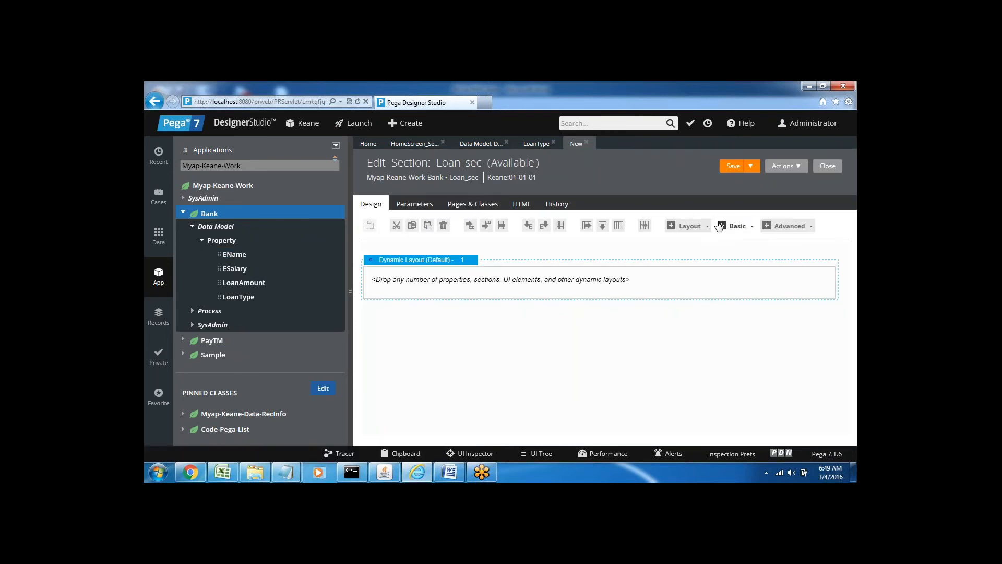
# Add a Free Form Layout below the default dynamic layout in Loan_sec, and delete the dynamic layout
pyautogui.click(706, 229)
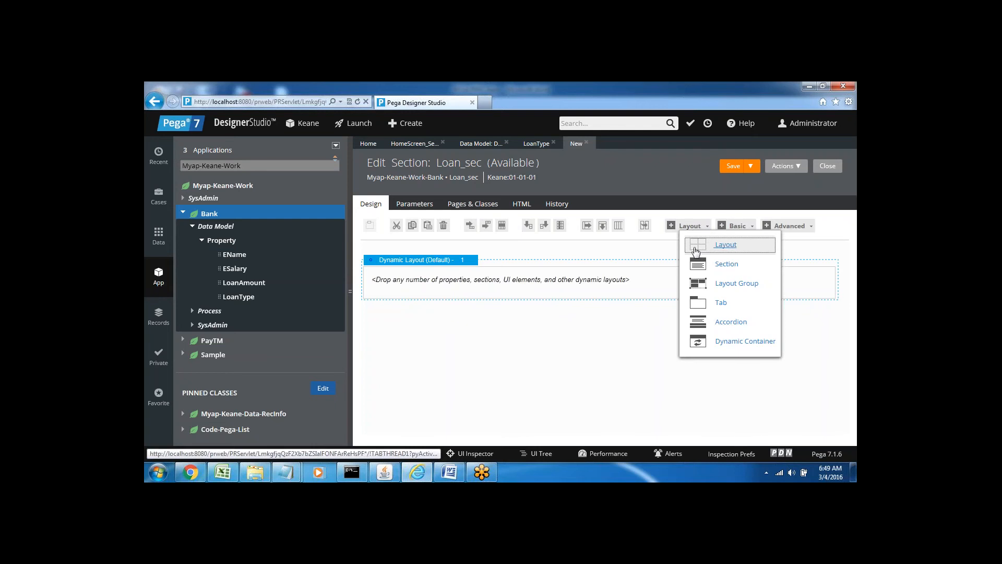
pyautogui.moveTo(696, 252); pyautogui.dragTo(541, 321)
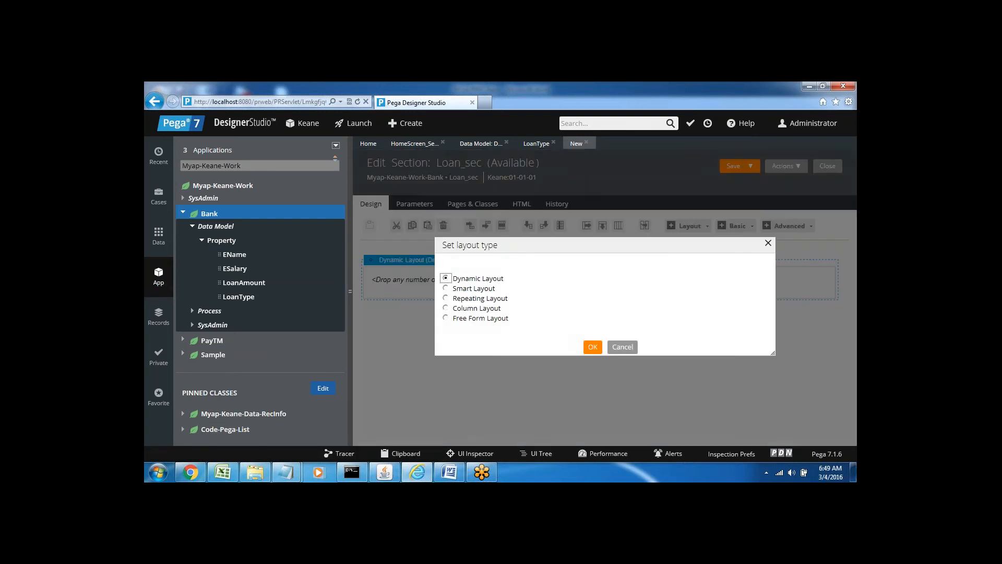
pyautogui.click(446, 319)
pyautogui.click(592, 347)
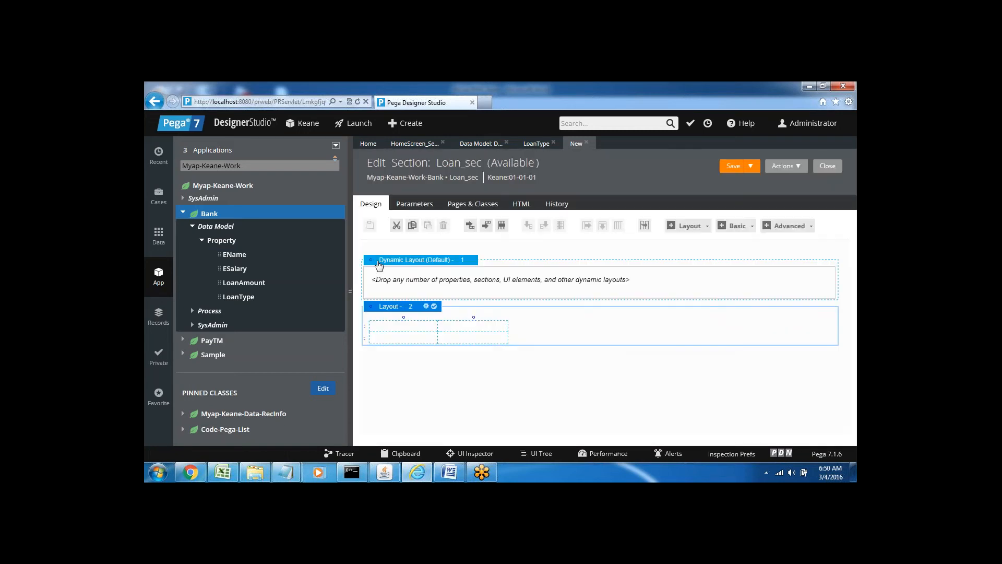
pyautogui.click(379, 261)
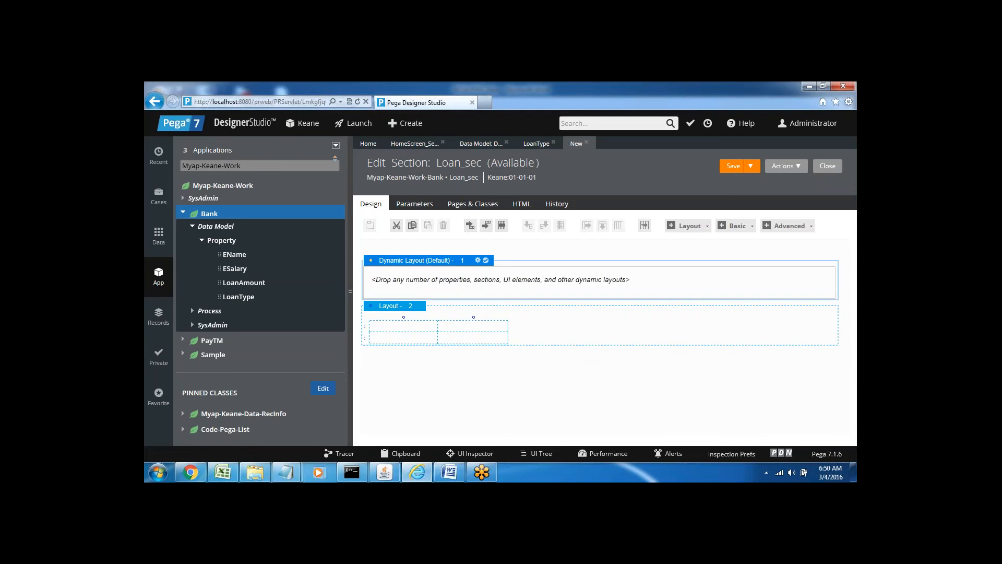
pyautogui.click(502, 225)
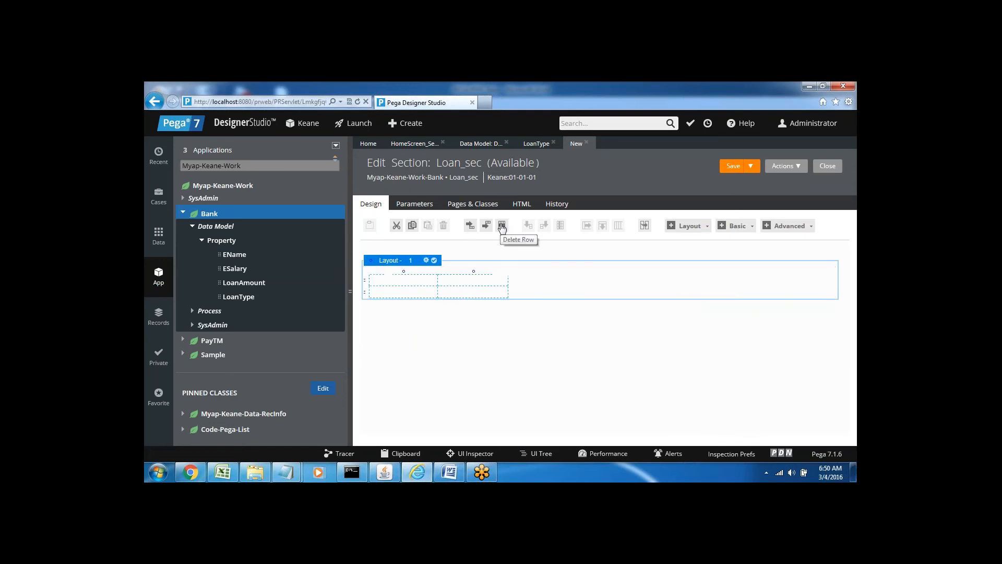
# Place the EName property in the second row of the free form layout and insert five rows after it
pyautogui.click(458, 293)
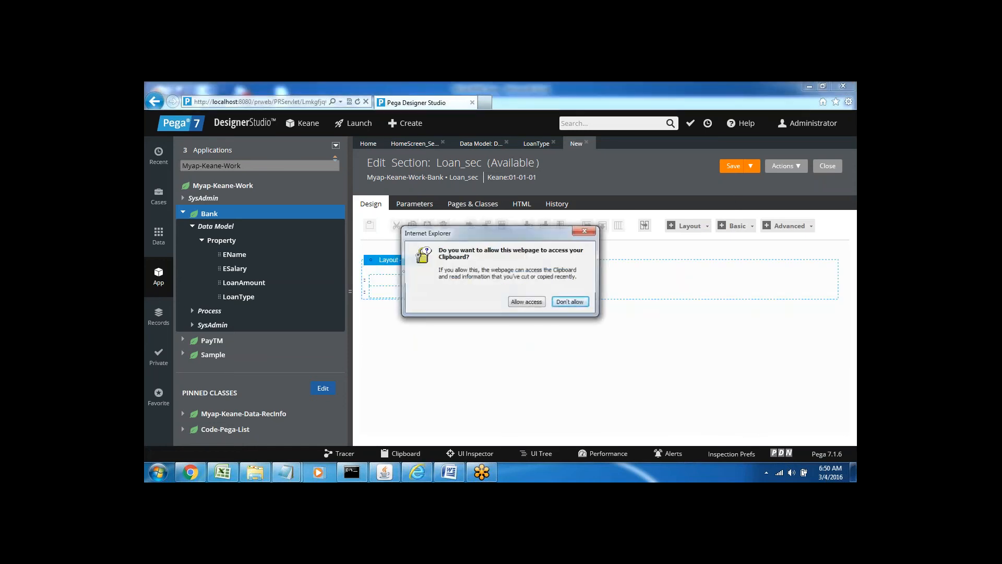
pyautogui.click(527, 302)
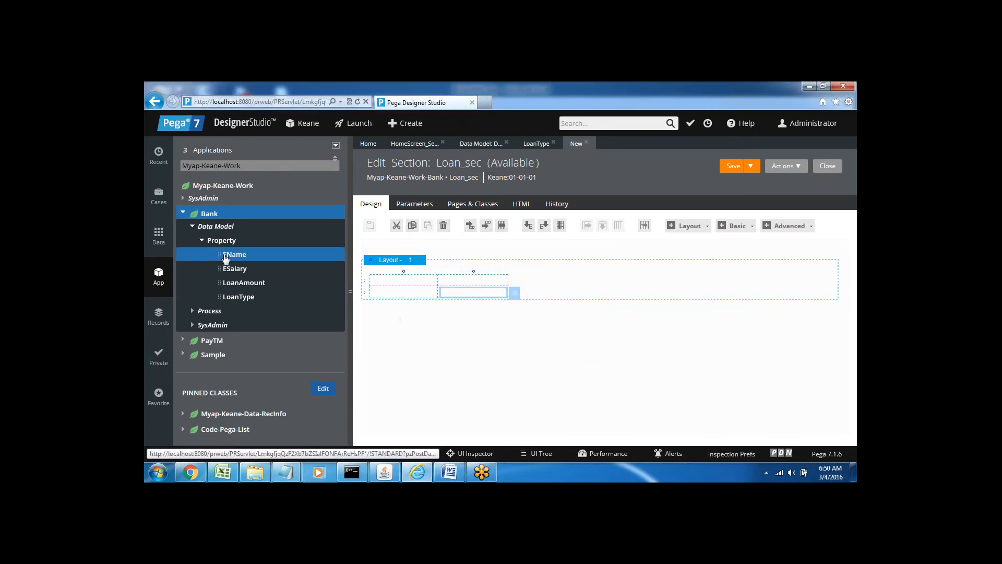
pyautogui.moveTo(226, 259); pyautogui.dragTo(454, 298)
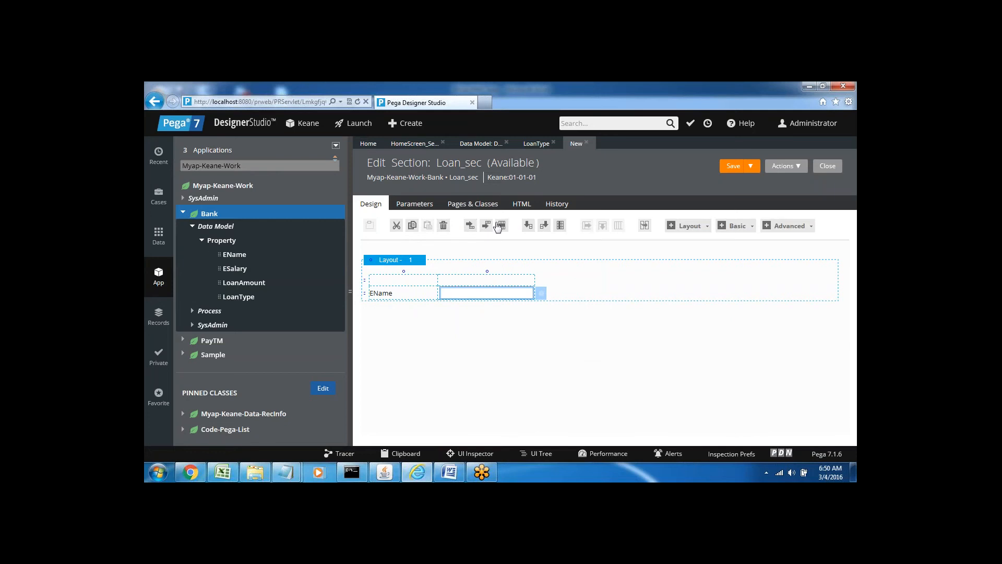
pyautogui.click(486, 225)
pyautogui.click(486, 226)
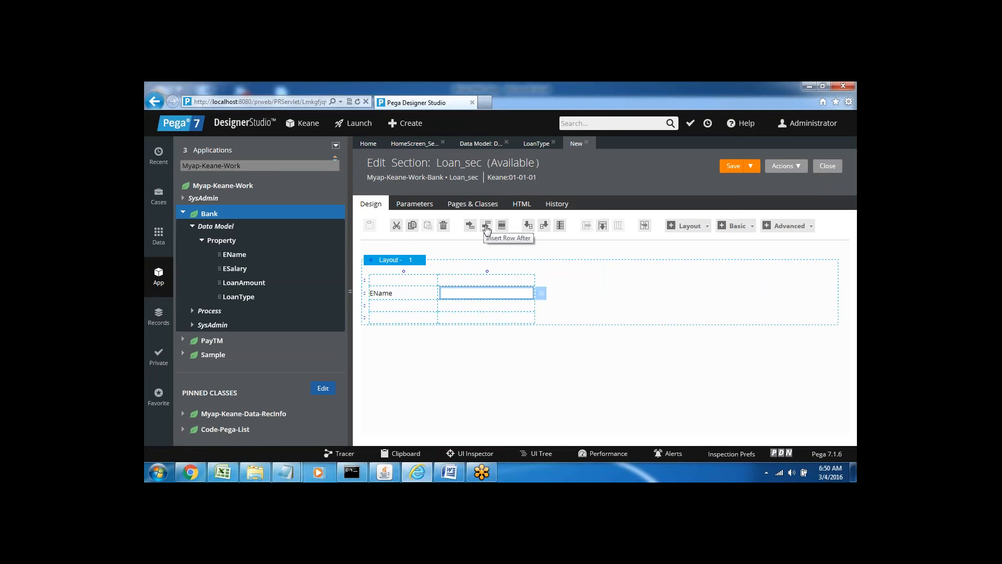
pyautogui.click(486, 226)
pyautogui.click(487, 228)
pyautogui.click(487, 229)
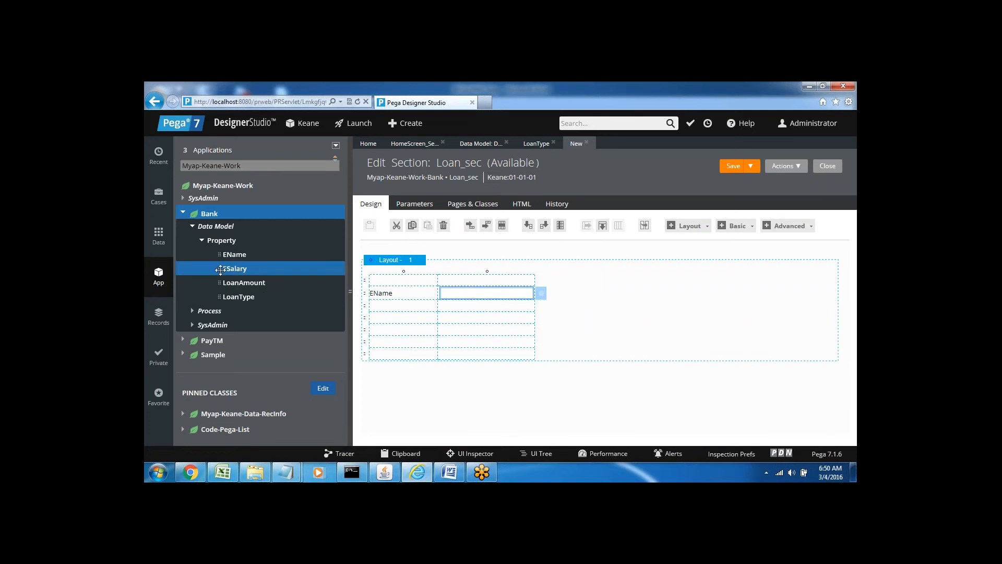
# Place the ESalary, LoanAmount and LoanType properties in the consecutive rows below EName
pyautogui.moveTo(220, 270); pyautogui.dragTo(451, 308)
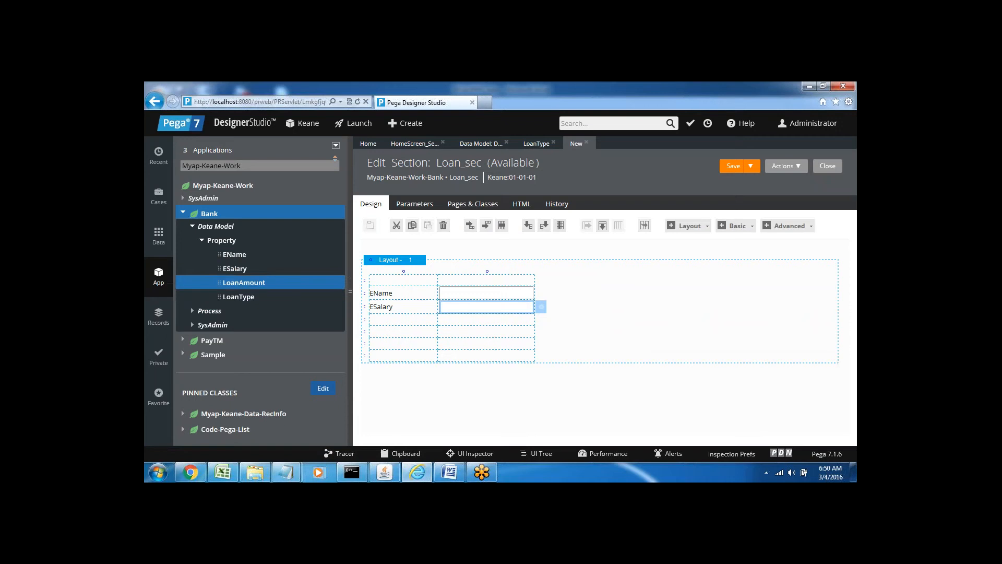
pyautogui.moveTo(219, 284); pyautogui.dragTo(447, 322)
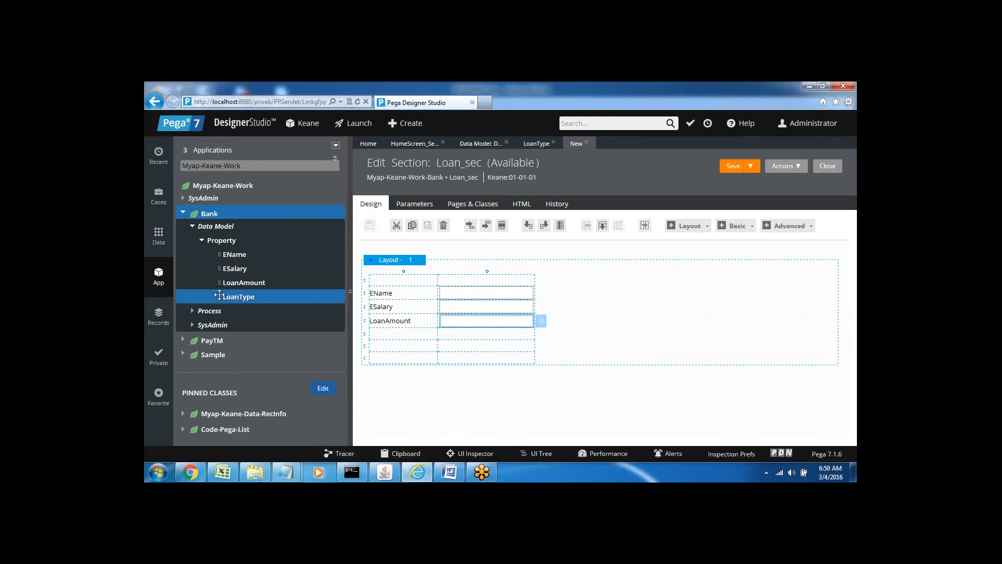
pyautogui.moveTo(219, 295); pyautogui.dragTo(447, 342)
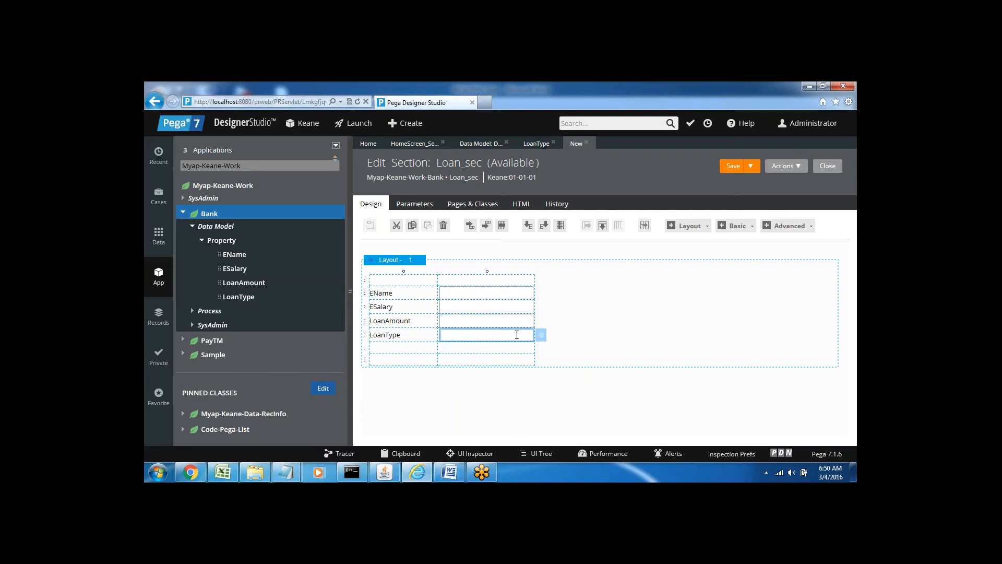
# Change the LoanType cell's control from text input to Dropdown
pyautogui.click(542, 337)
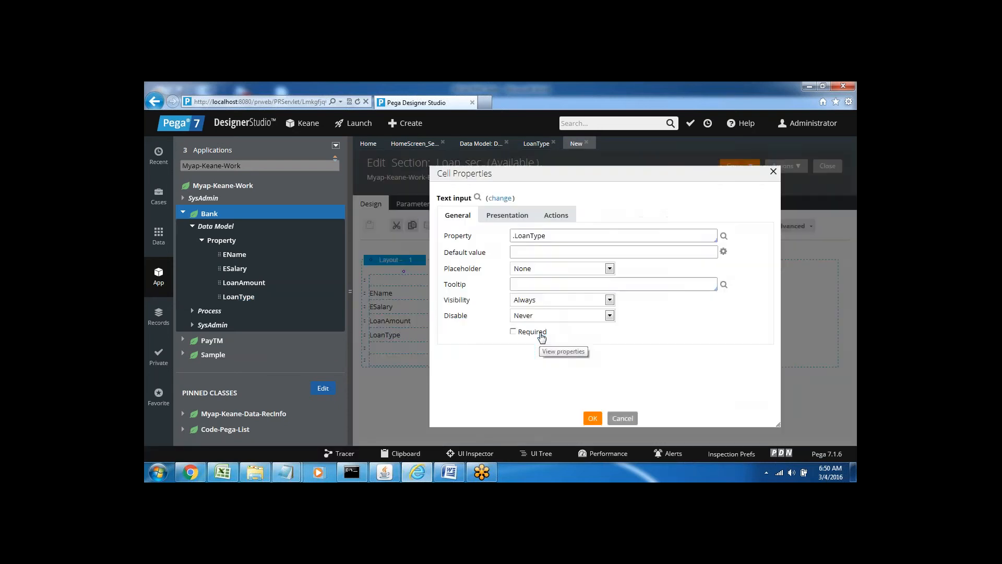
pyautogui.click(500, 199)
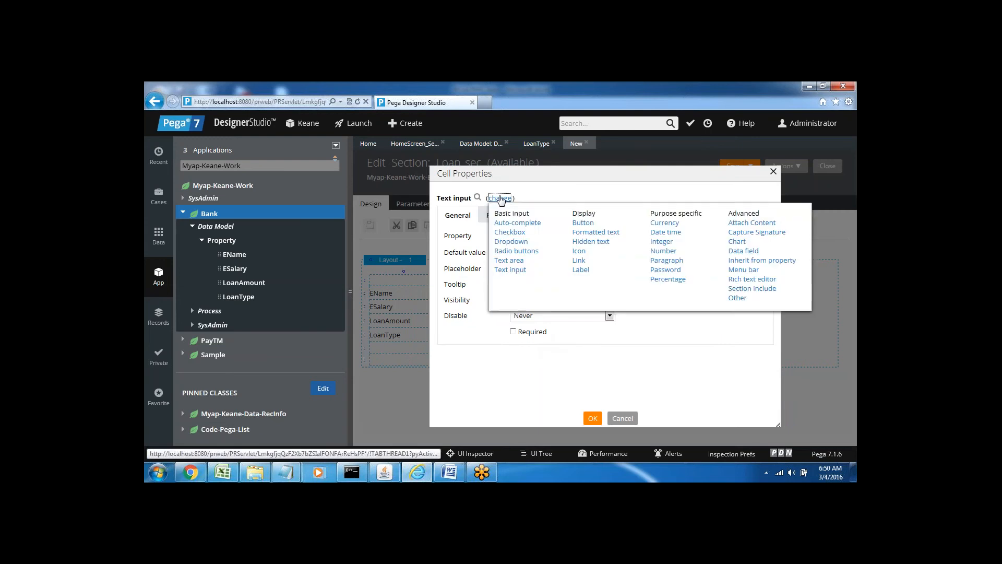
pyautogui.click(510, 243)
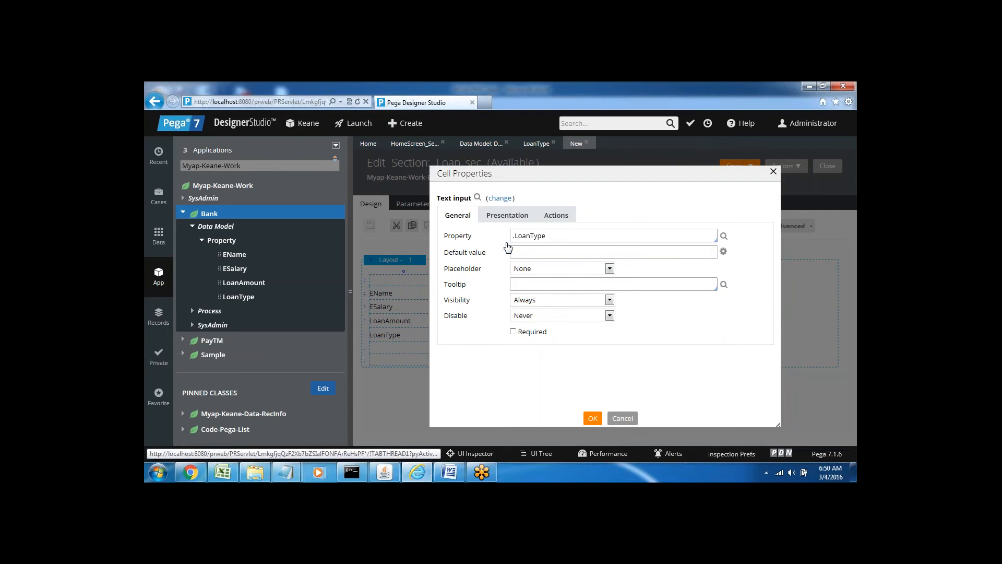
pyautogui.click(592, 419)
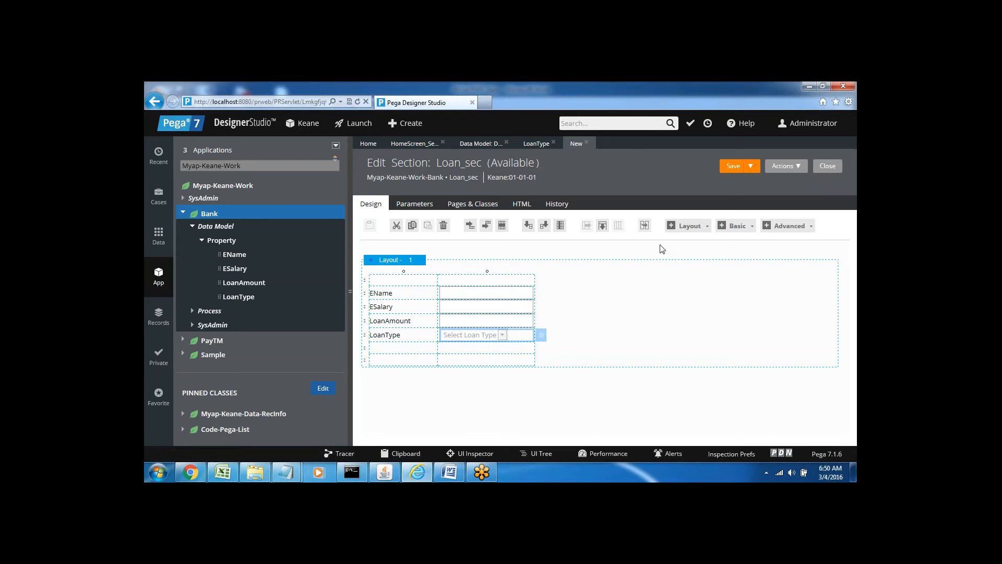
# Set the ESalary cell's editable text alignment to Left in its presentation settings
pyautogui.click(498, 294)
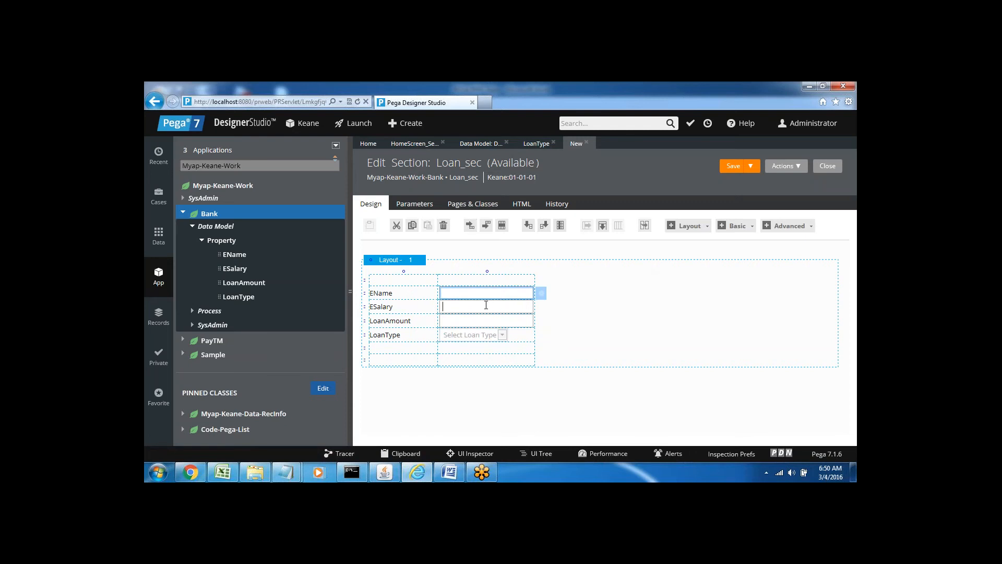
pyautogui.click(486, 304)
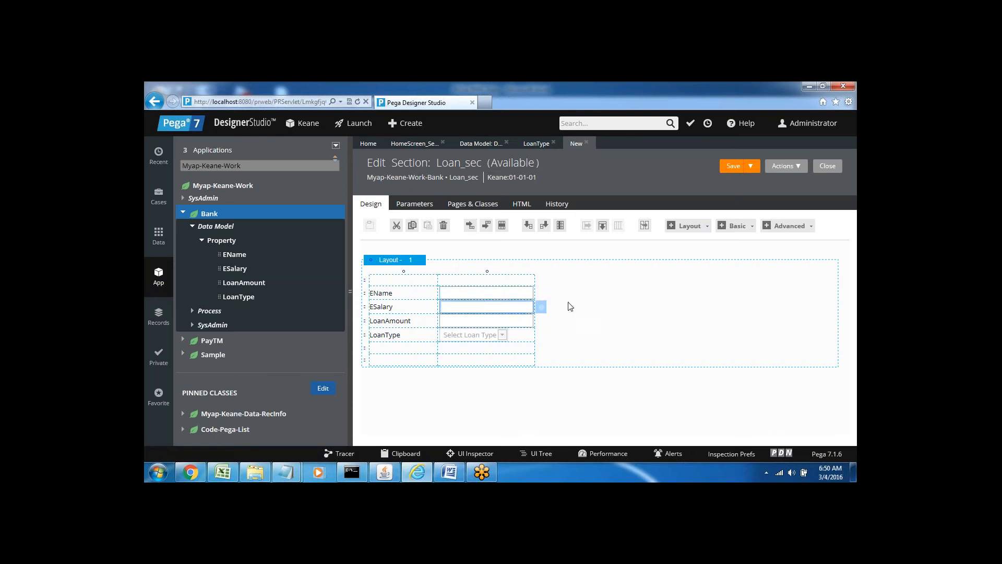
pyautogui.click(542, 308)
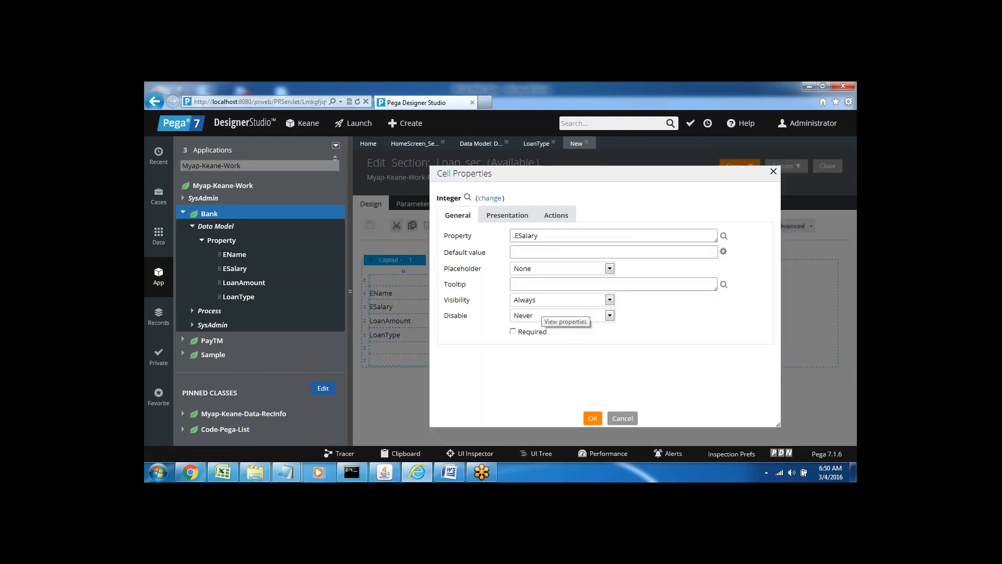
pyautogui.click(507, 215)
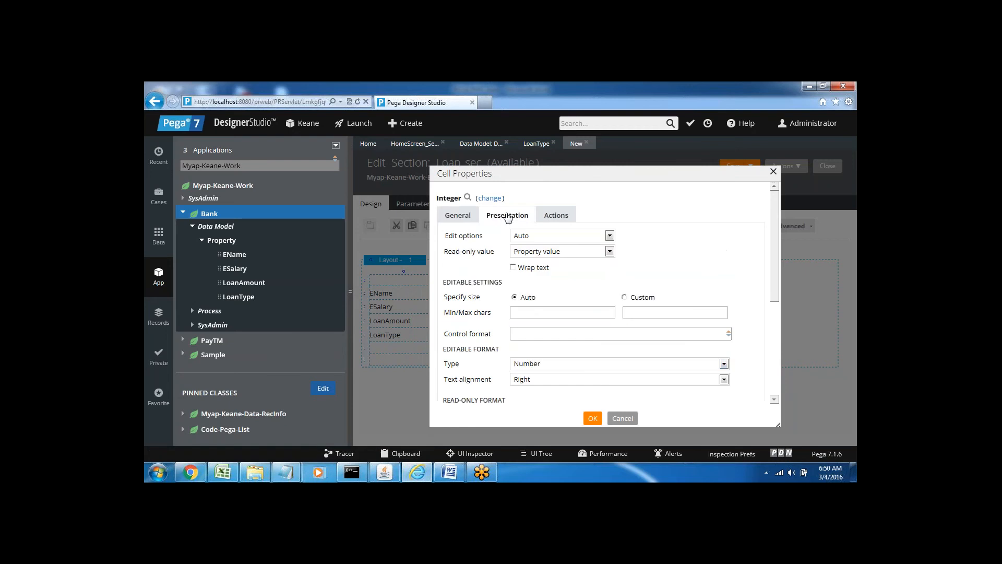
pyautogui.click(525, 381)
pyautogui.click(524, 389)
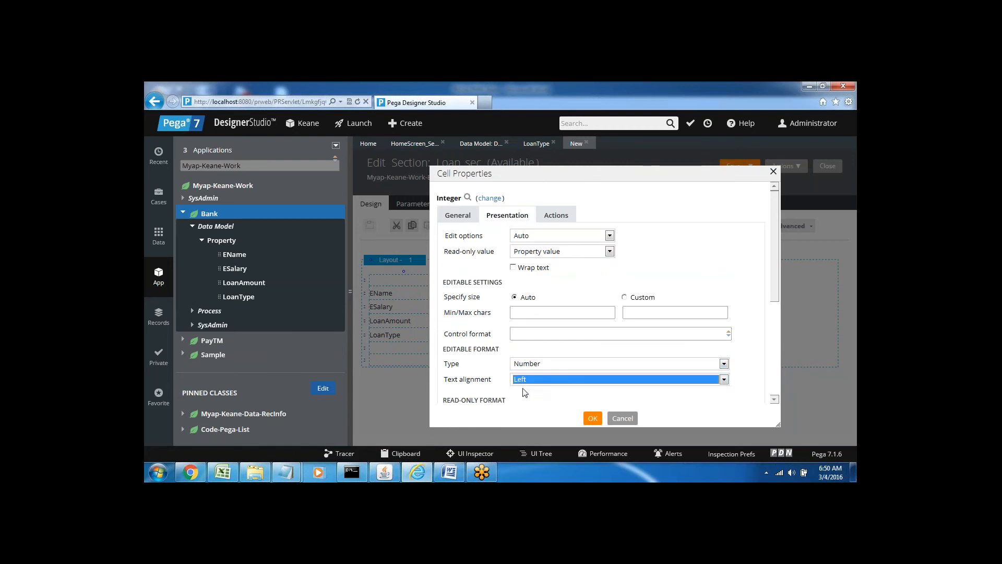
pyautogui.click(592, 420)
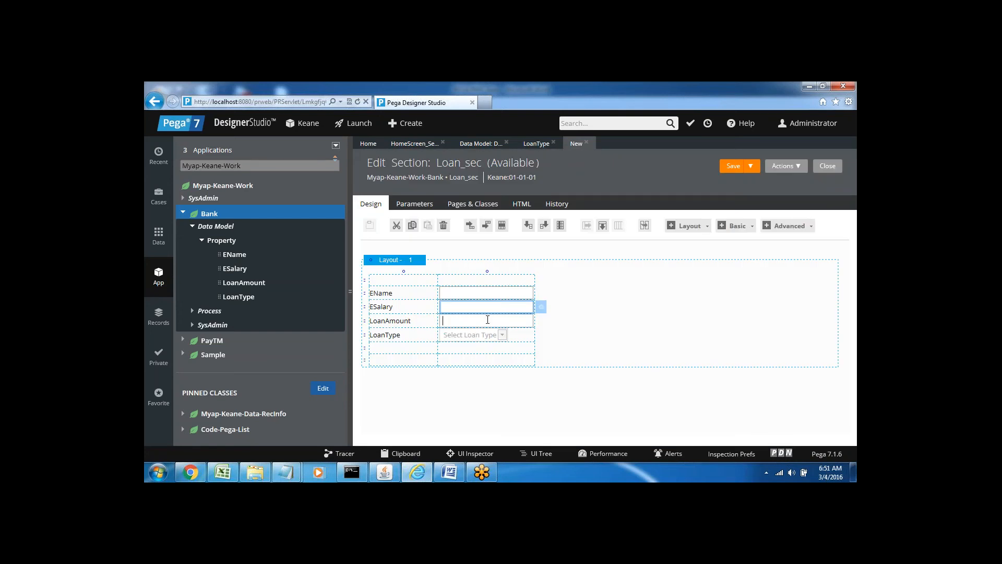
# Set the LoanAmount cell's editable text alignment to Left and save the Loan_sec section
pyautogui.click(491, 320)
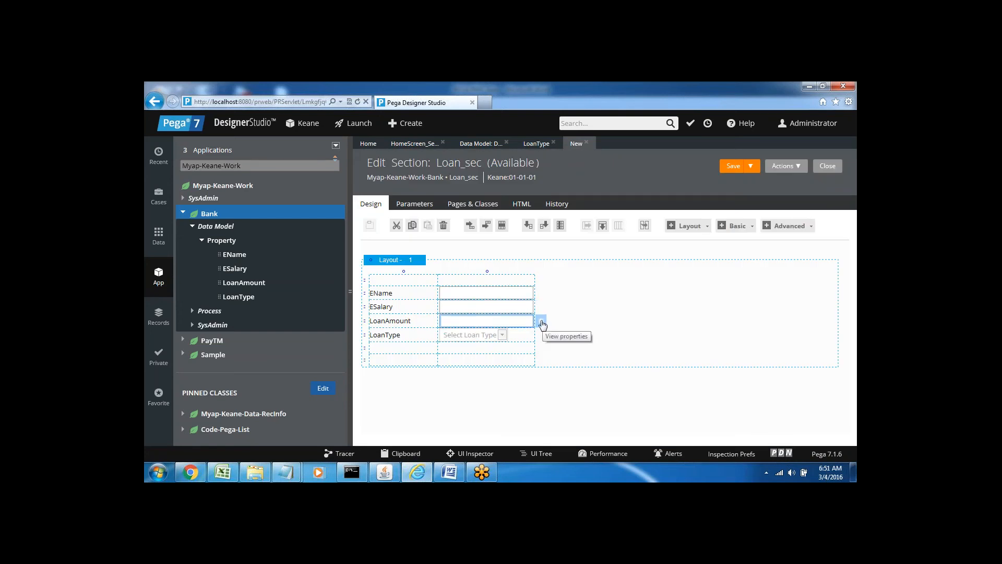
pyautogui.click(542, 323)
pyautogui.click(509, 216)
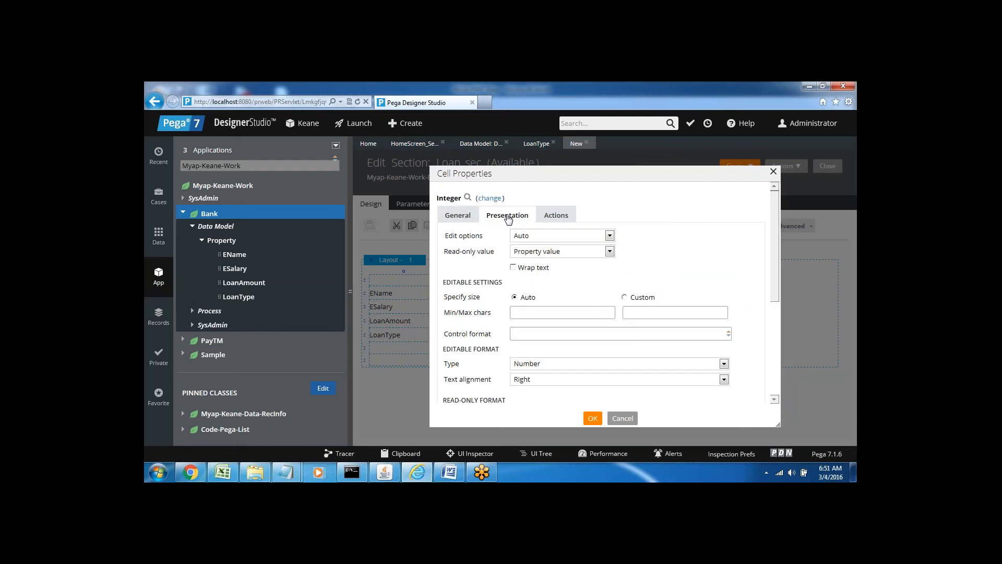
pyautogui.click(532, 382)
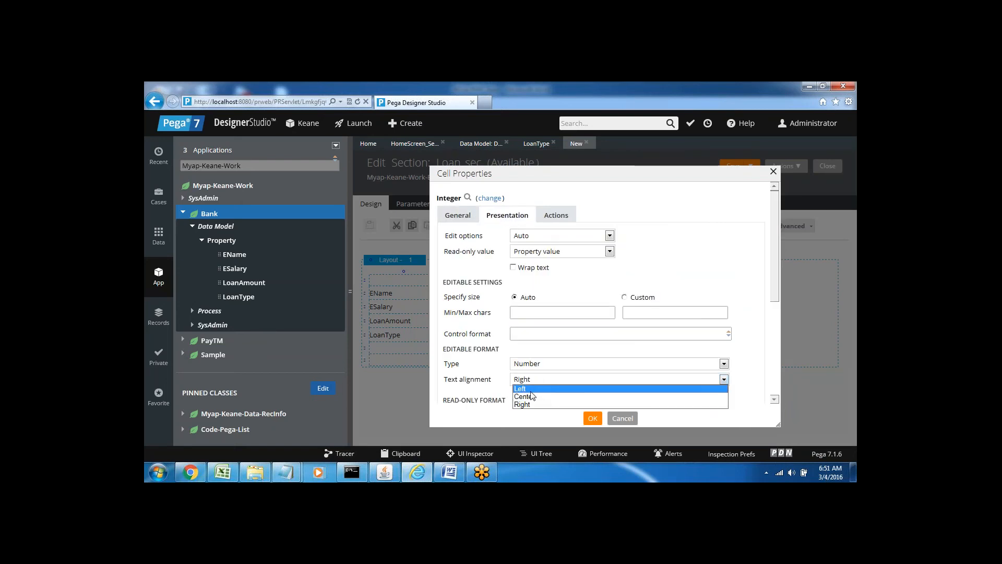
pyautogui.click(532, 391)
pyautogui.click(591, 421)
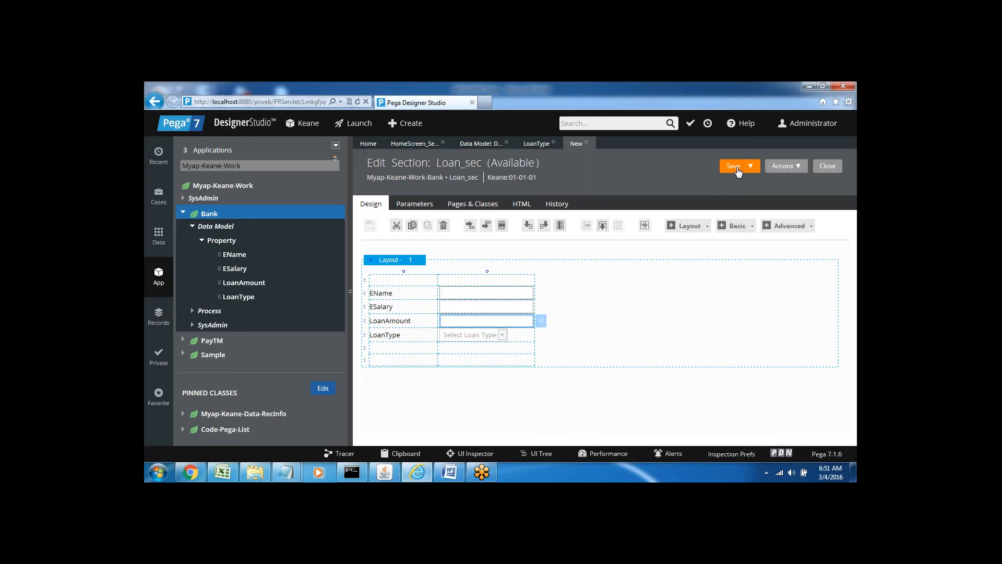
pyautogui.click(734, 167)
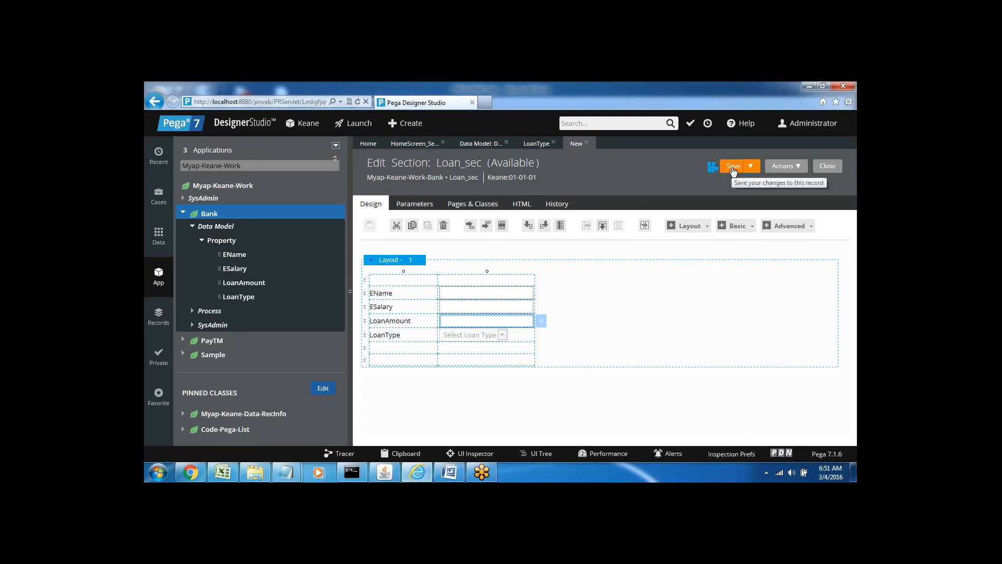
# Create a flow action named Loan_FA in the Bank class, set its section to Loan_sec and save it
pyautogui.rightClick(208, 220)
pyautogui.moveTo(242, 230)
pyautogui.moveTo(291, 234)
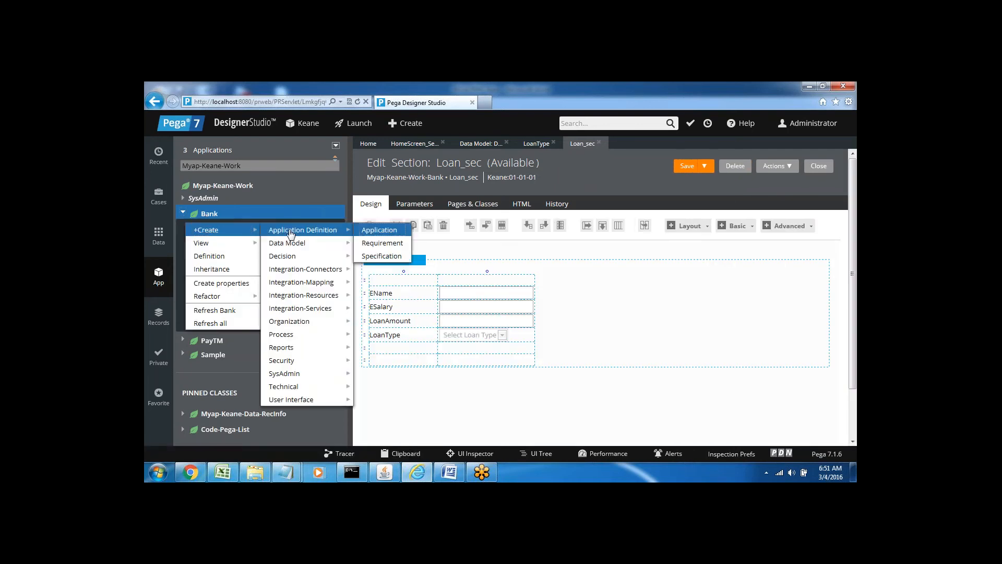
pyautogui.moveTo(293, 400)
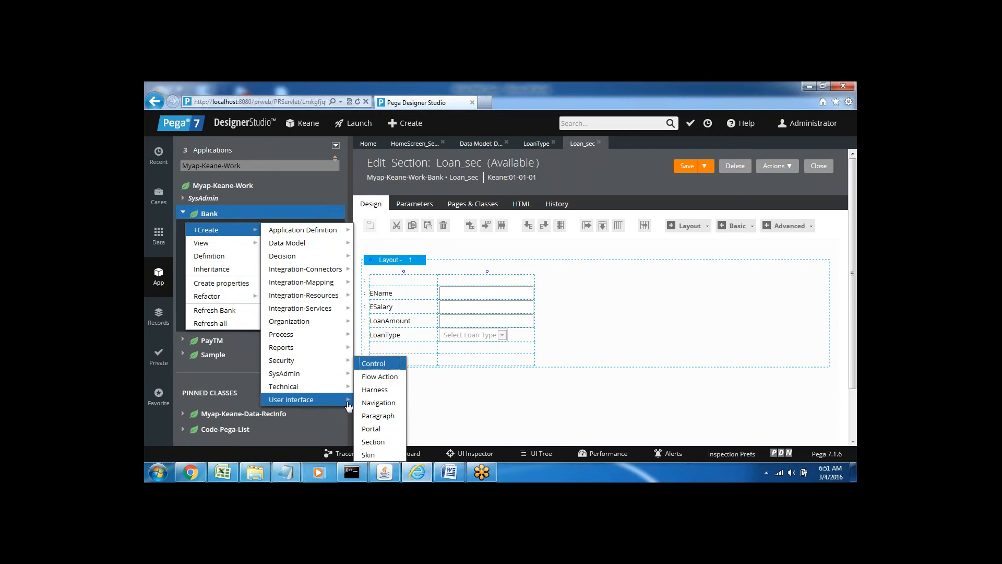
pyautogui.click(378, 377)
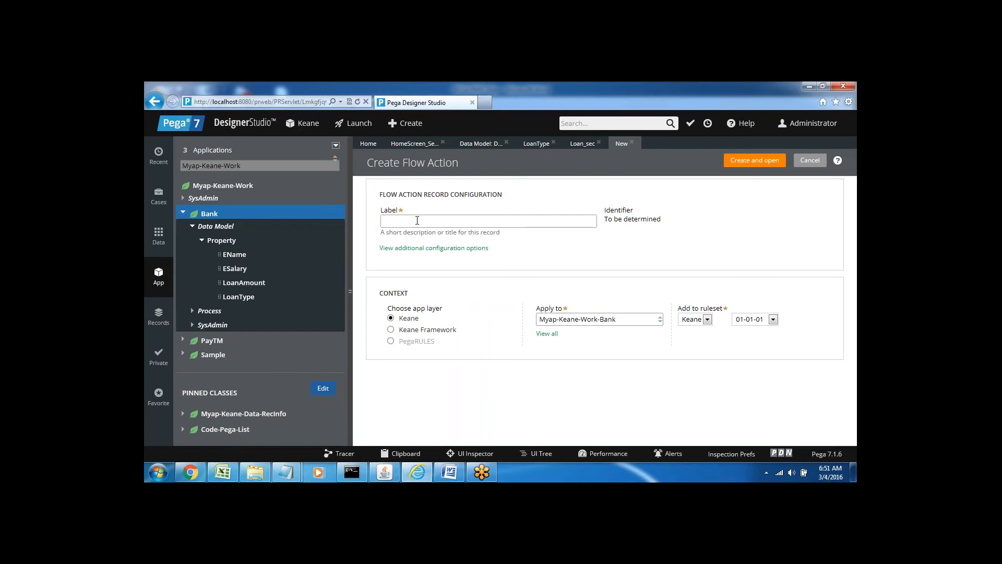
pyautogui.click(417, 220)
pyautogui.write('Lo')
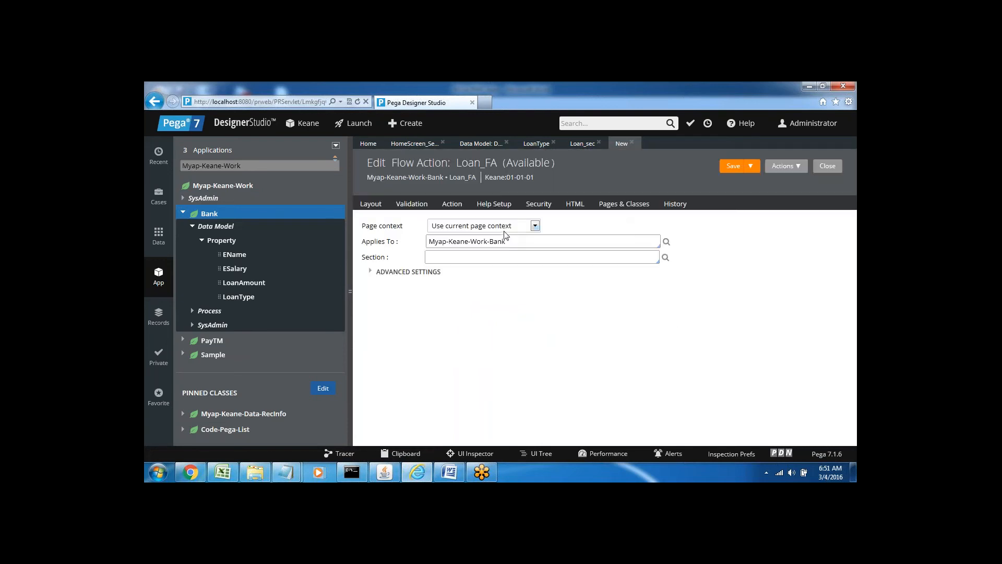
pyautogui.click(441, 257)
pyautogui.press('Return')
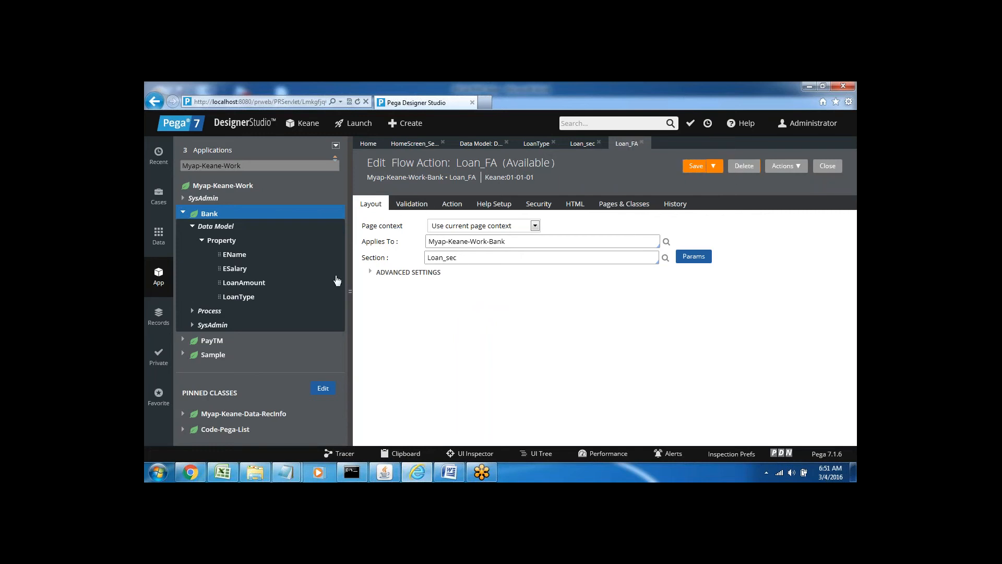
# Switch to the Word notes and write the heading "Decision –Decision table" on a new page below the loan fields
pyautogui.click(449, 473)
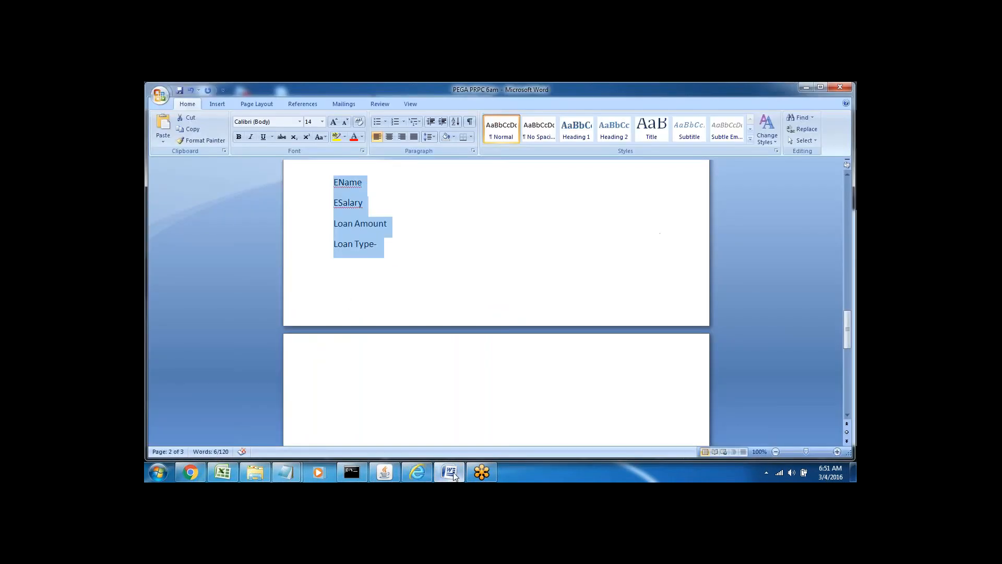
pyautogui.click(348, 302)
pyautogui.press('Return')
pyautogui.press('Return')
pyautogui.press('Return')
pyautogui.press('Return')
pyautogui.press('Return')
pyautogui.press('Return')
pyautogui.press('Return')
pyautogui.press('Return')
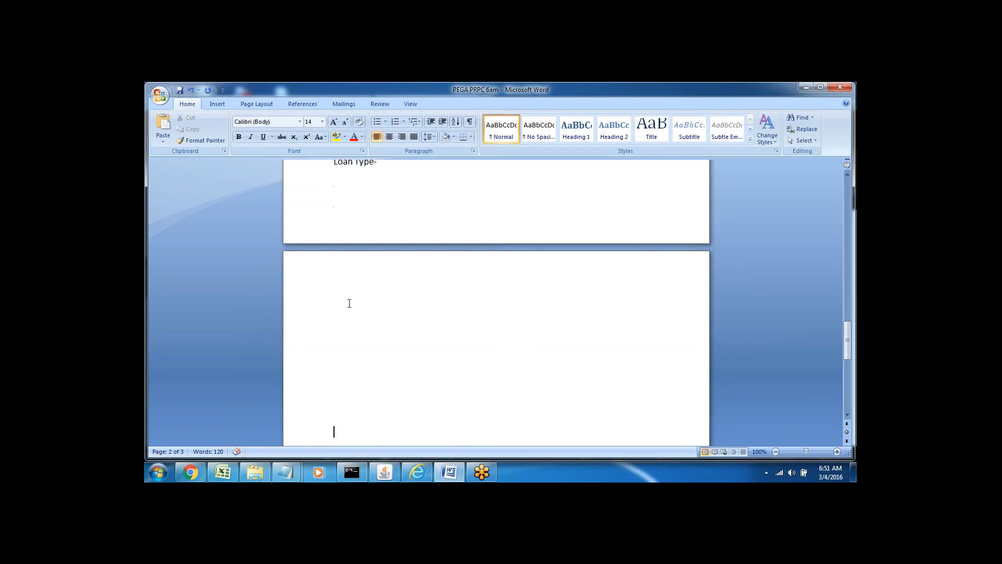
pyautogui.write('De')
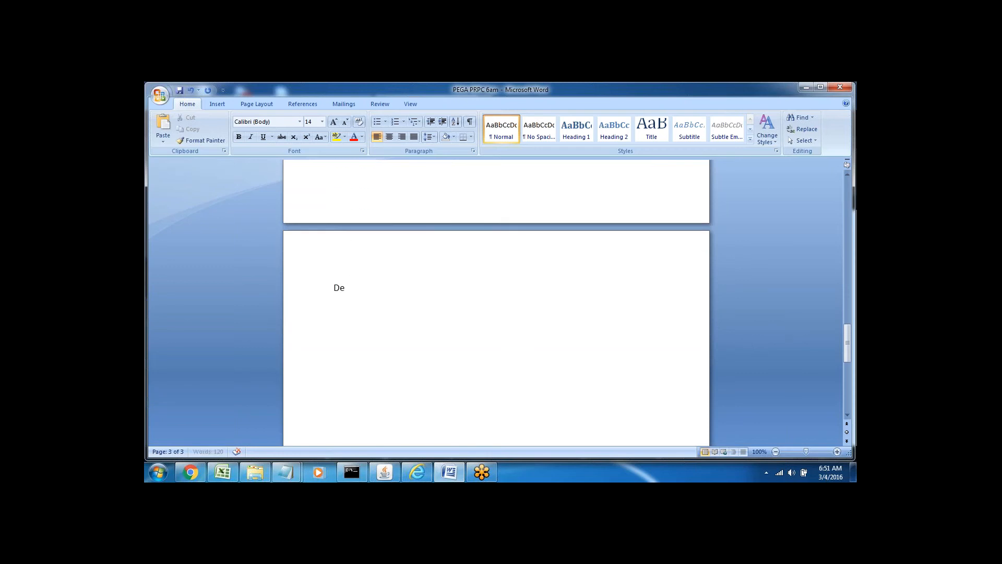
pyautogui.write('cision ')
pyautogui.write('--D')
pyautogui.write('ecision table')
pyautogui.press('Return')
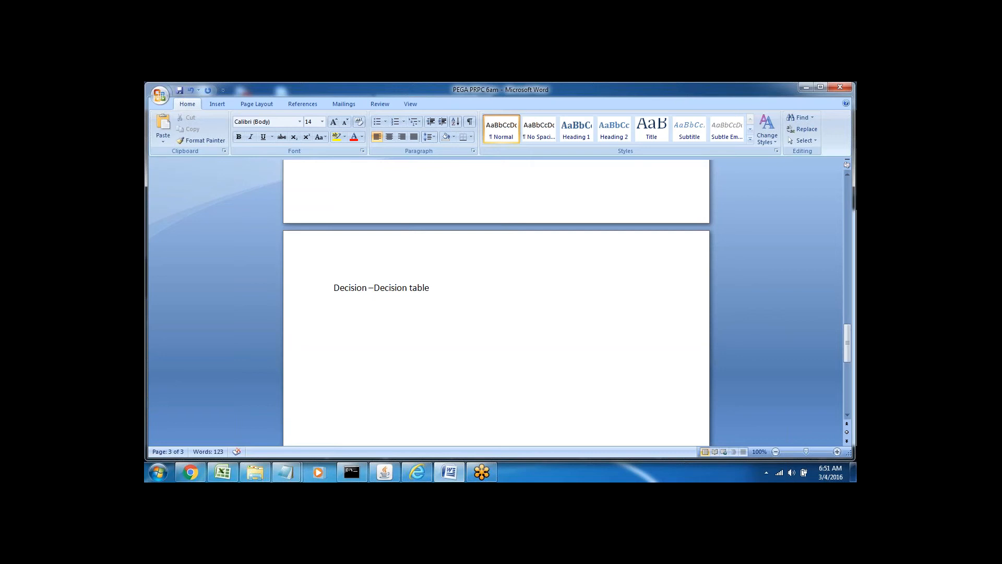
# Write an If line followed by three Elseif lines below the decision table heading
pyautogui.write('If')
pyautogui.press('Return')
pyautogui.write('elseif')
pyautogui.press('Return')
pyautogui.write('elseif')
pyautogui.press('Return')
pyautogui.write('elsei')
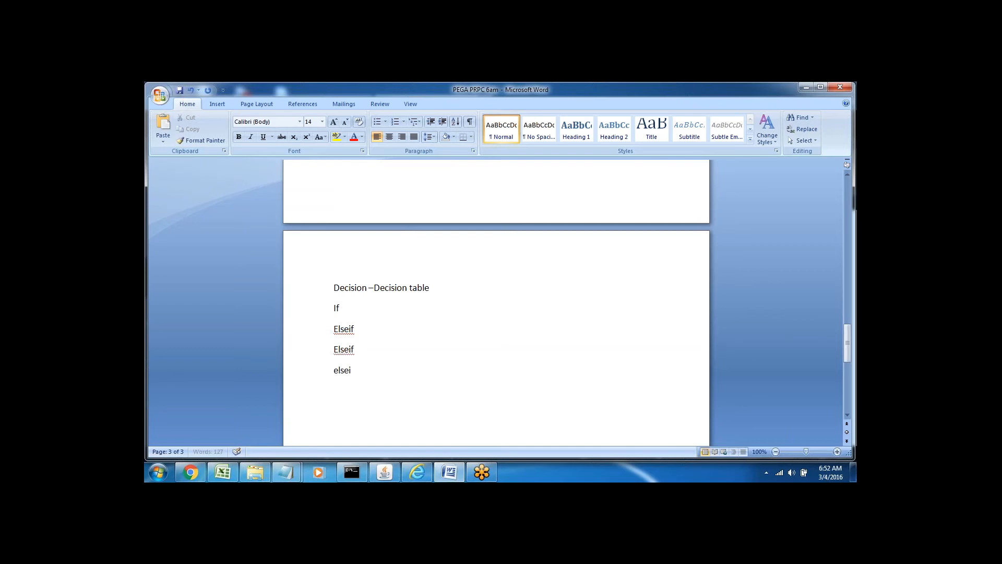
pyautogui.write('f')
pyautogui.press('Return')
pyautogui.press('Return')
pyautogui.press('Return')
pyautogui.write('Otherwise')
# Insert a blank line above If and add dashed leaders ending in "Result" after If and "Reult" after the first Elseif
pyautogui.click(334, 308)
pyautogui.press('Return')
pyautogui.click(343, 329)
pyautogui.press('Tab')
pyautogui.write('-----------------Result')
pyautogui.click(372, 350)
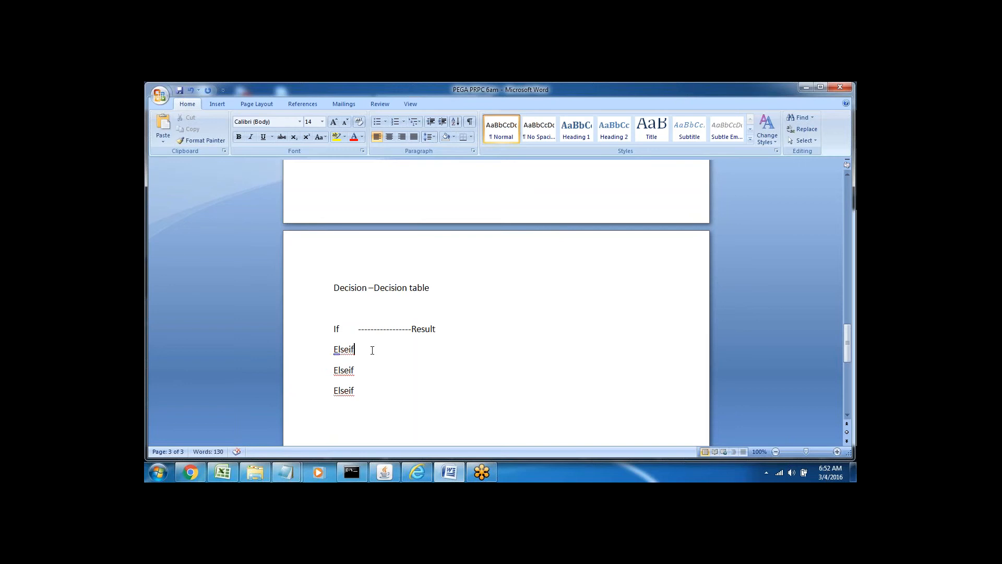
pyautogui.write('-----------------------Reult')
# Write an Otherwise line below the Elseif lines with a dashed leader to "Result", and highlight the If-to-Otherwise block
pyautogui.press('Down')
pyautogui.press('Down')
pyautogui.press('Return')
pyautogui.press('Return')
pyautogui.write('Otherwise')
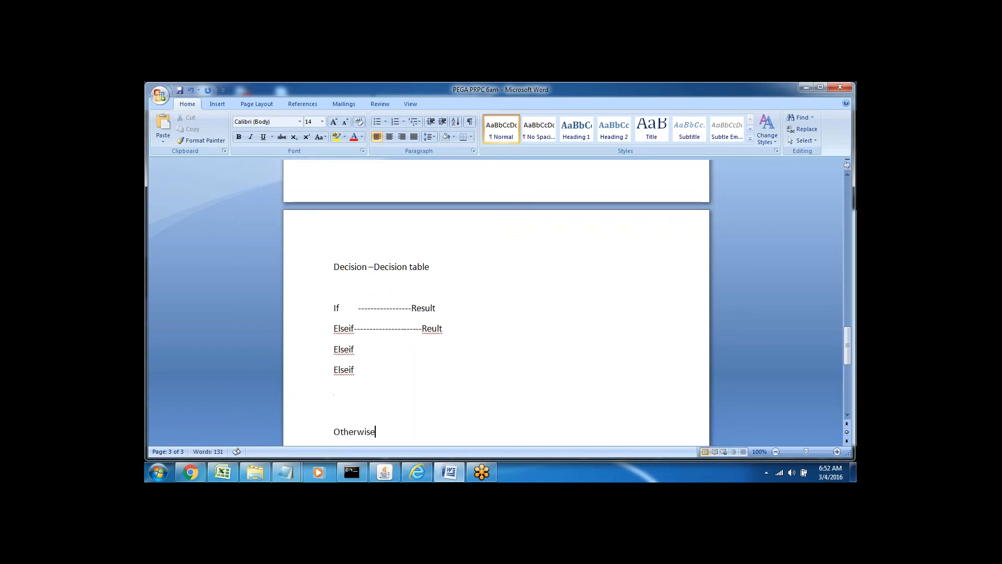
pyautogui.press('Return')
pyautogui.press('Return')
pyautogui.press('Return')
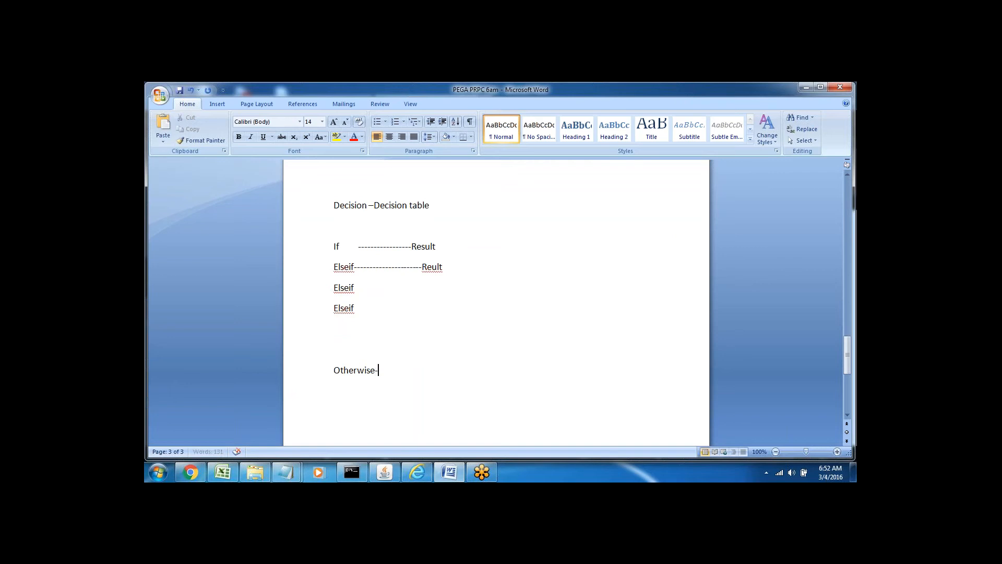
pyautogui.write('---------------')
pyautogui.doubleClick(398, 369)
pyautogui.write('Result')
pyautogui.moveTo(336, 369); pyautogui.dragTo(454, 372)
pyautogui.moveTo(335, 246); pyautogui.dragTo(454, 372)
# In Pega Designer Studio, create a decision table named Loan_Table1 in the Bank class and collapse the application explorer
pyautogui.click(417, 465)
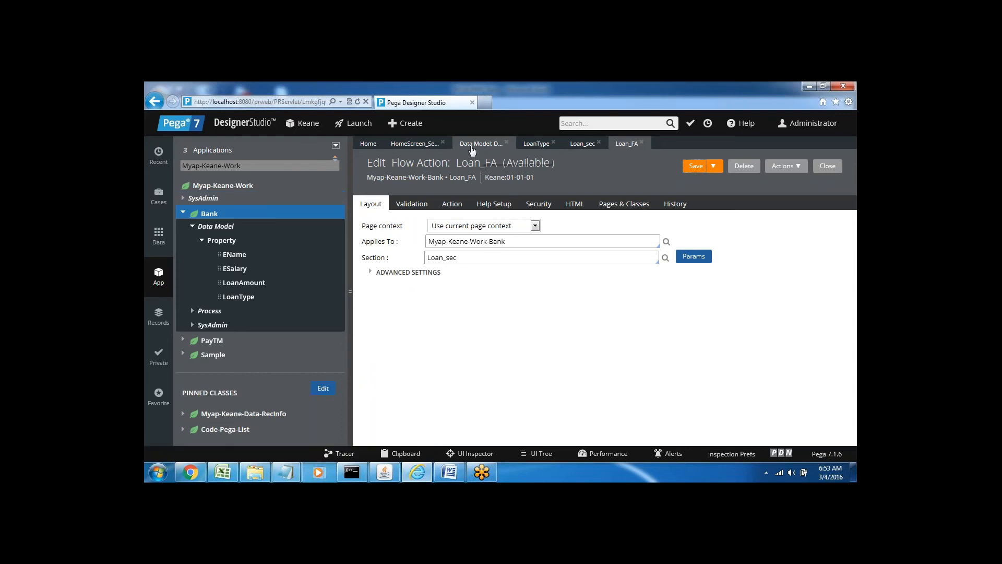
pyautogui.rightClick(207, 215)
pyautogui.moveTo(246, 230)
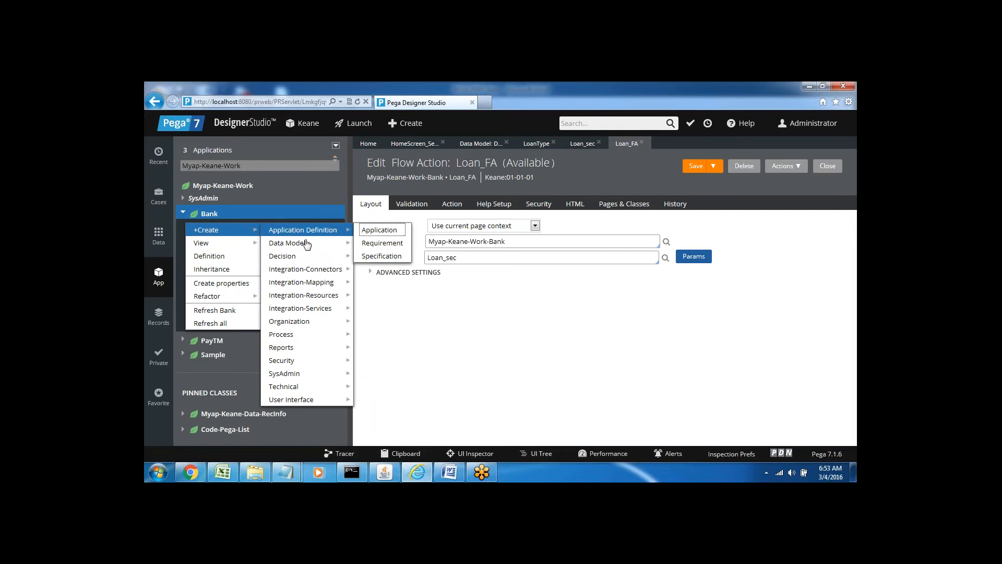
pyautogui.moveTo(306, 259)
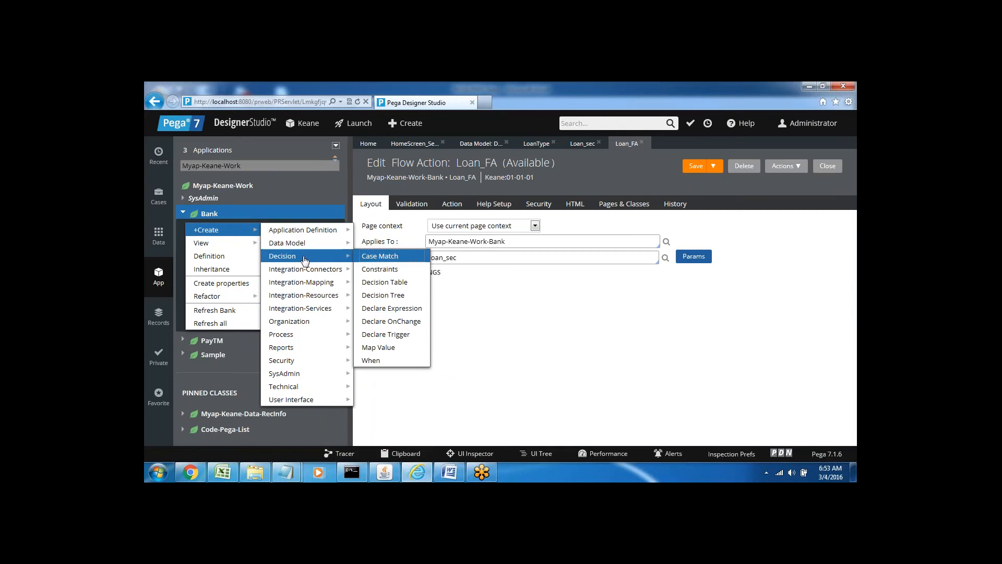
pyautogui.click(389, 284)
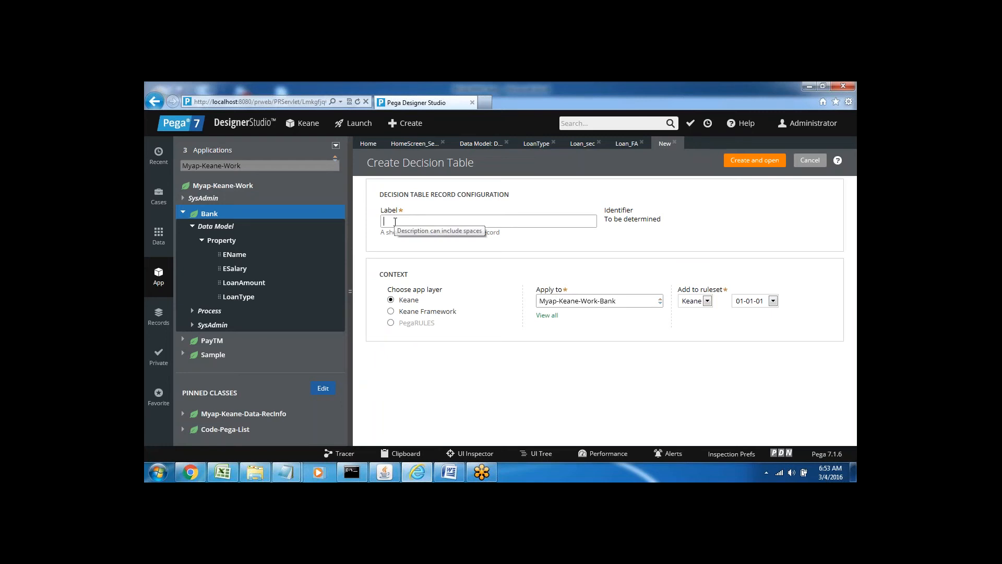
pyautogui.write('Lo')
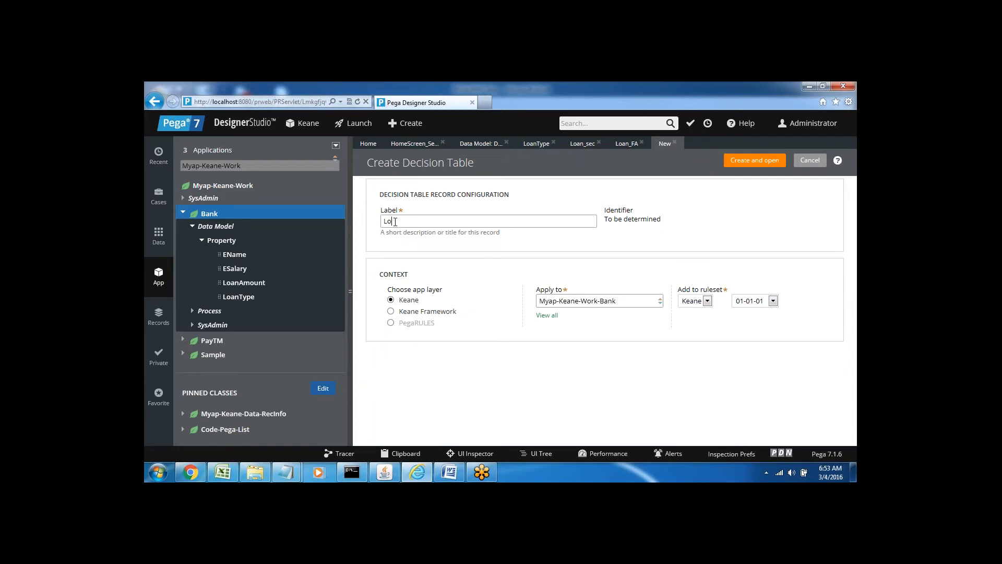
pyautogui.write('an_Table1')
pyautogui.click(753, 162)
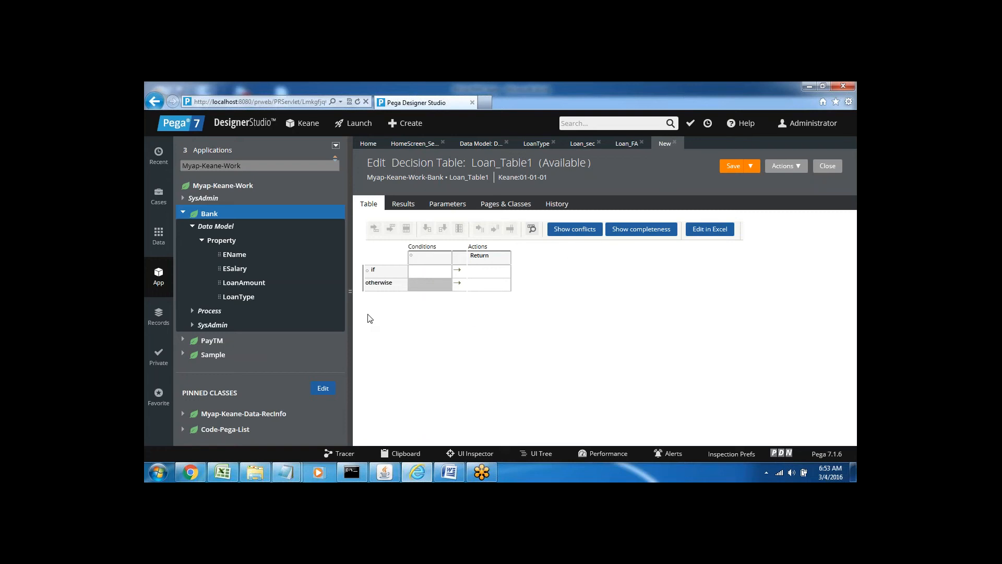
pyautogui.click(349, 290)
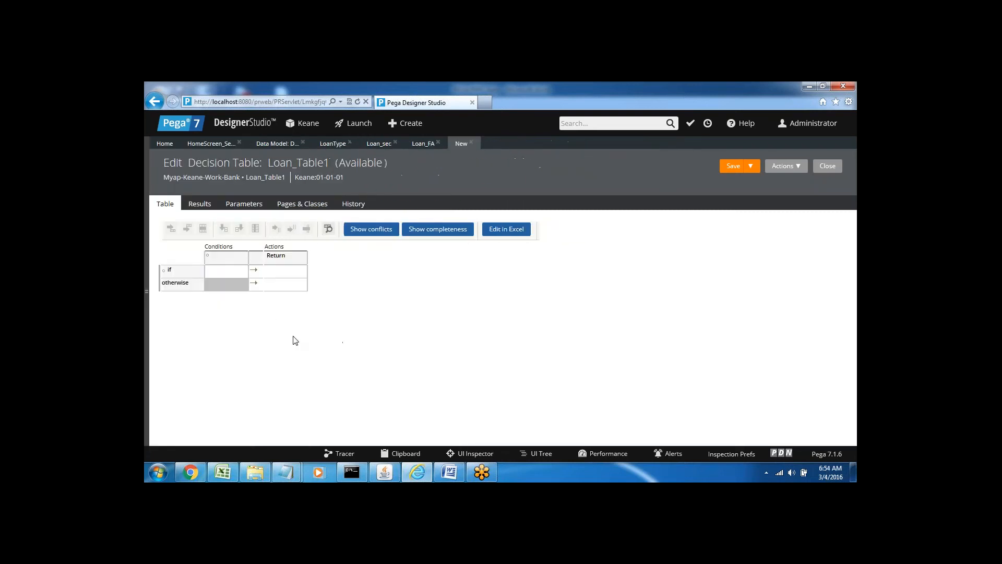
# Switch to the Word notes and write three P placeholders on the blank line above If
pyautogui.click(449, 472)
pyautogui.click(382, 357)
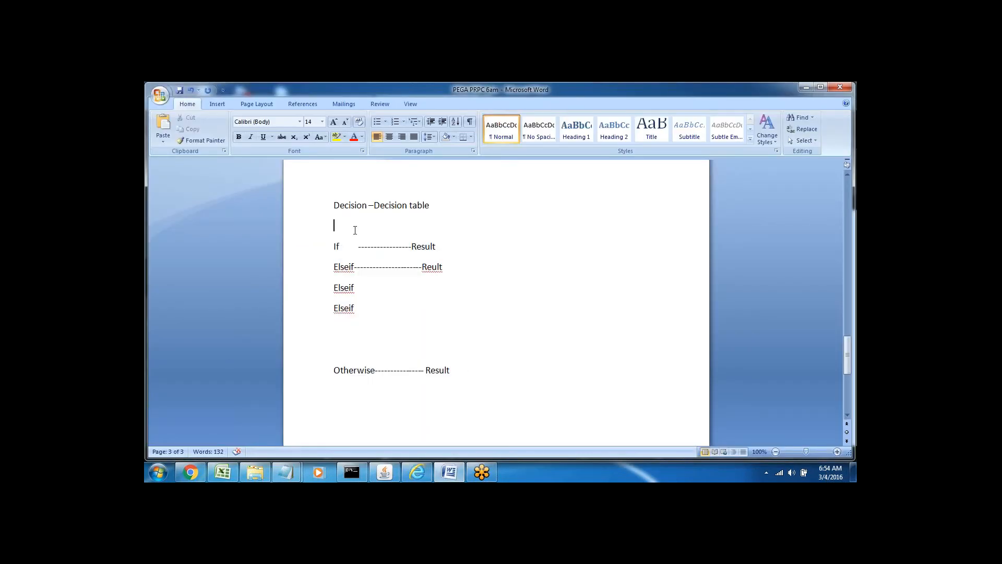
pyautogui.press('Tab')
pyautogui.write('P    P     P')
pyautogui.press('alt')
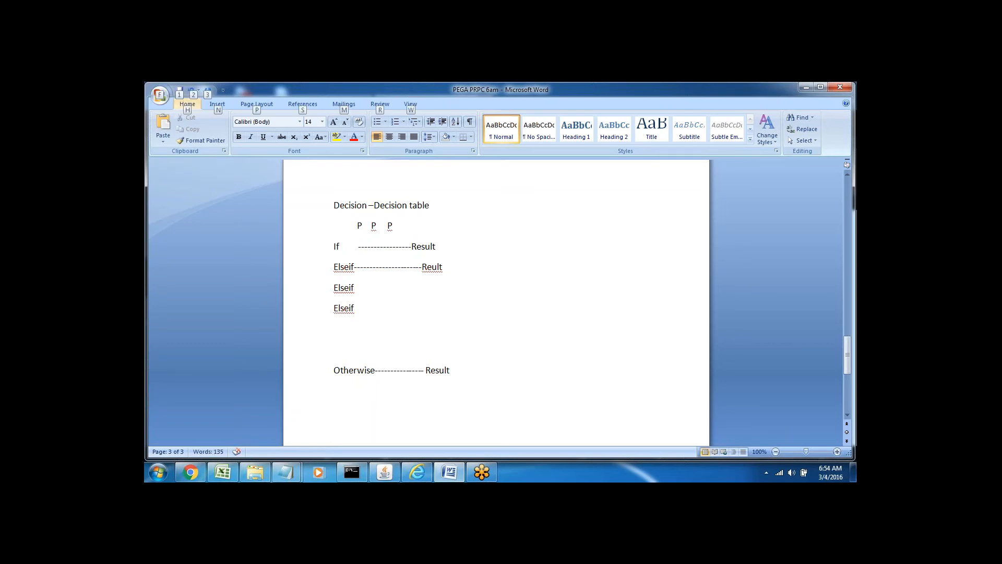
pyautogui.hotkey('alt', 'Tab')
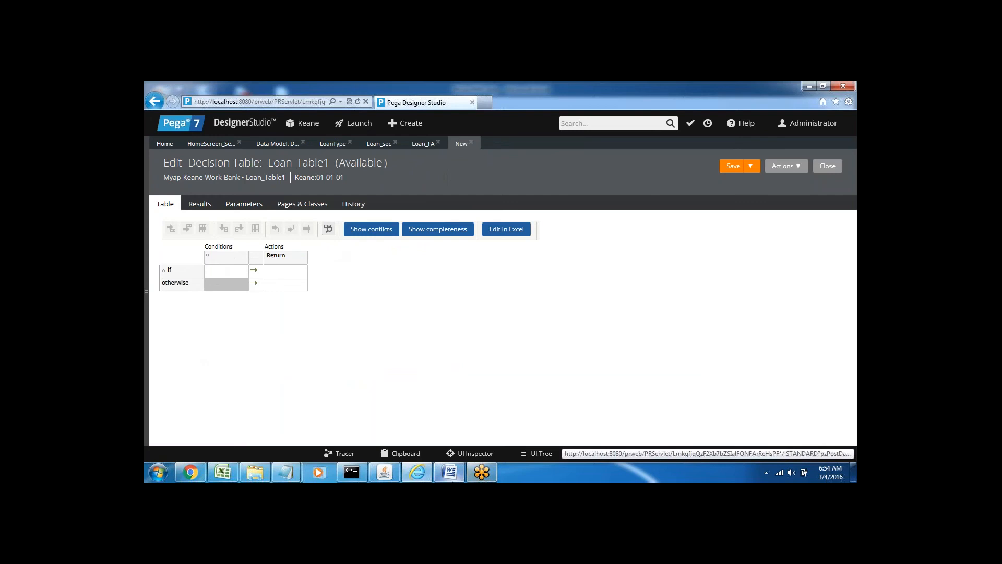
# In the Word notes, replace the three P placeholders with LoanType, salary and Loanamount, and highlight the If line
pyautogui.click(450, 473)
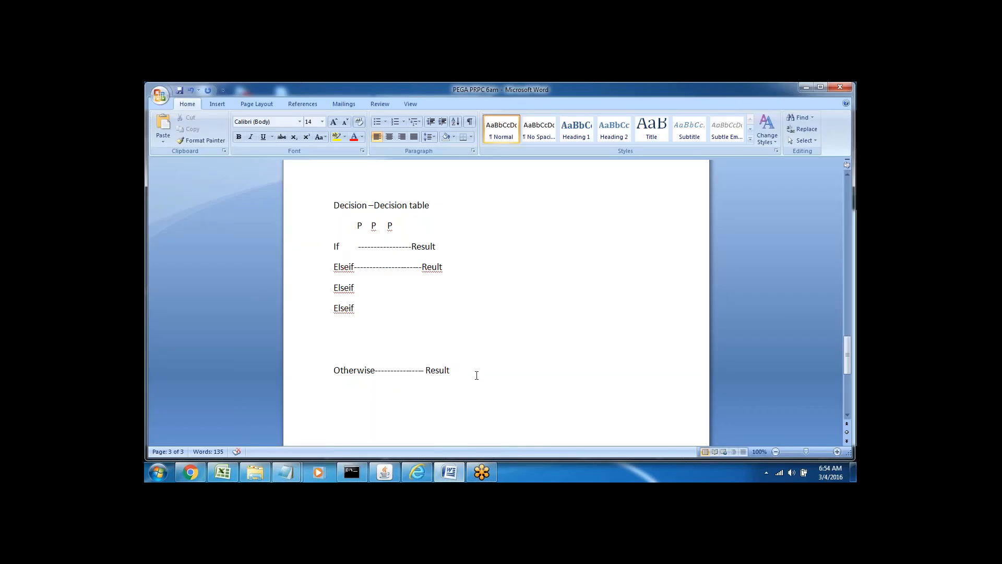
pyautogui.doubleClick(359, 225)
pyautogui.write('LoanType')
pyautogui.tripleClick(371, 225)
pyautogui.click(413, 225)
pyautogui.press('BackSpace')
pyautogui.write('salary')
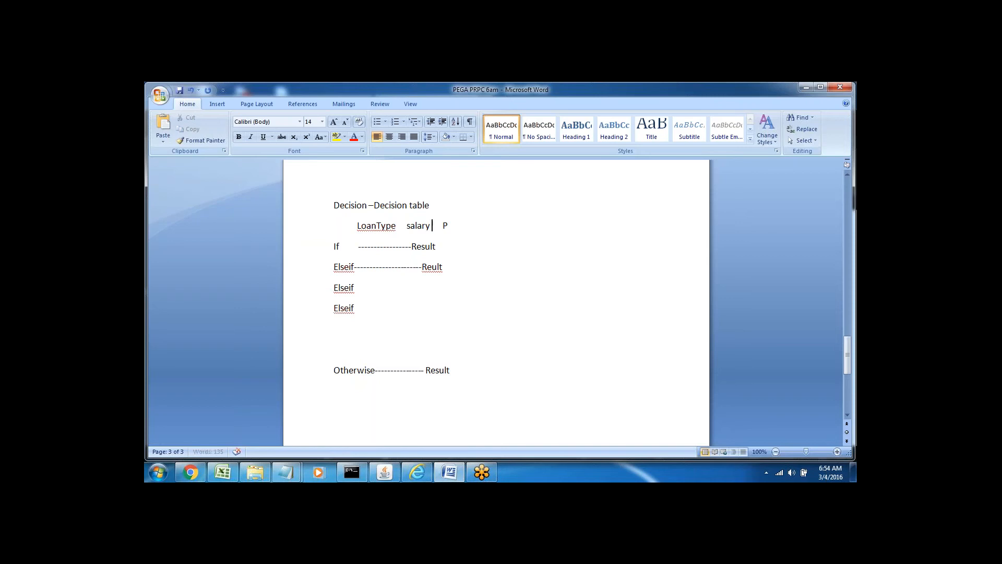
pyautogui.press('Delete')
pyautogui.press('Delete')
pyautogui.press('Delete')
pyautogui.write('Loanamount')
pyautogui.click(332, 234)
pyautogui.tripleClick(334, 245)
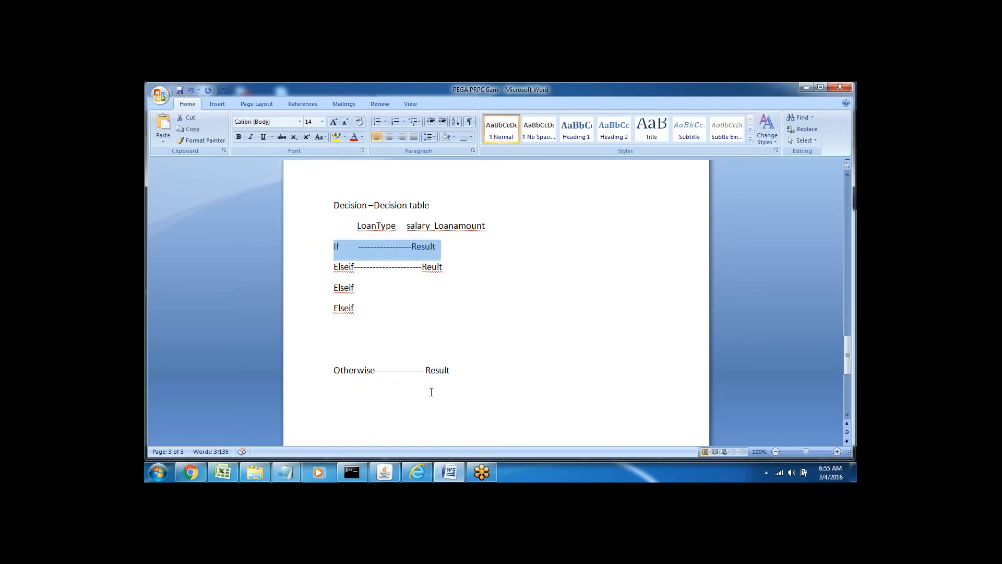
# Back in Designer Studio, set the first condition column of Loan_Table1 to the LoanType property and save the choice
pyautogui.click(445, 474)
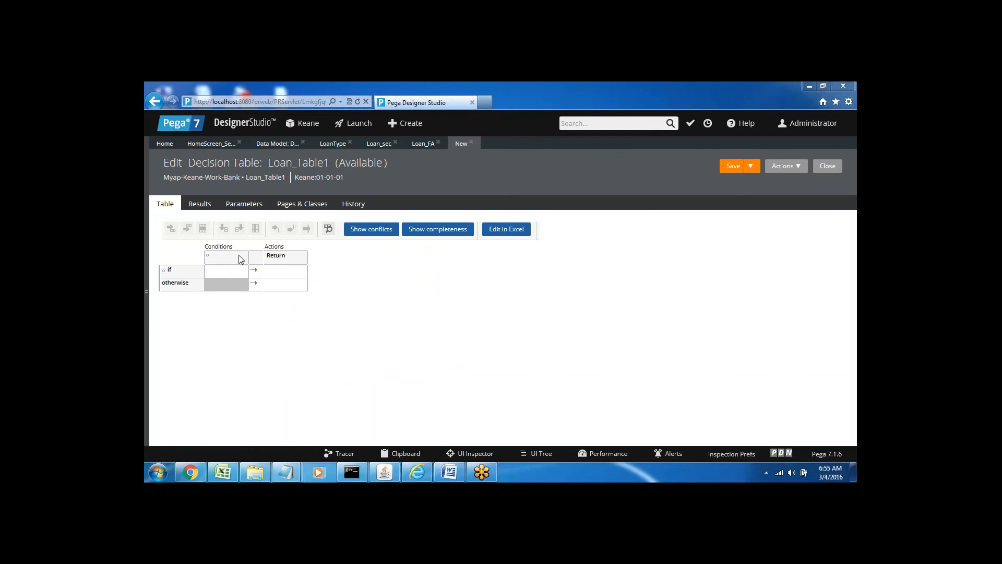
pyautogui.click(225, 262)
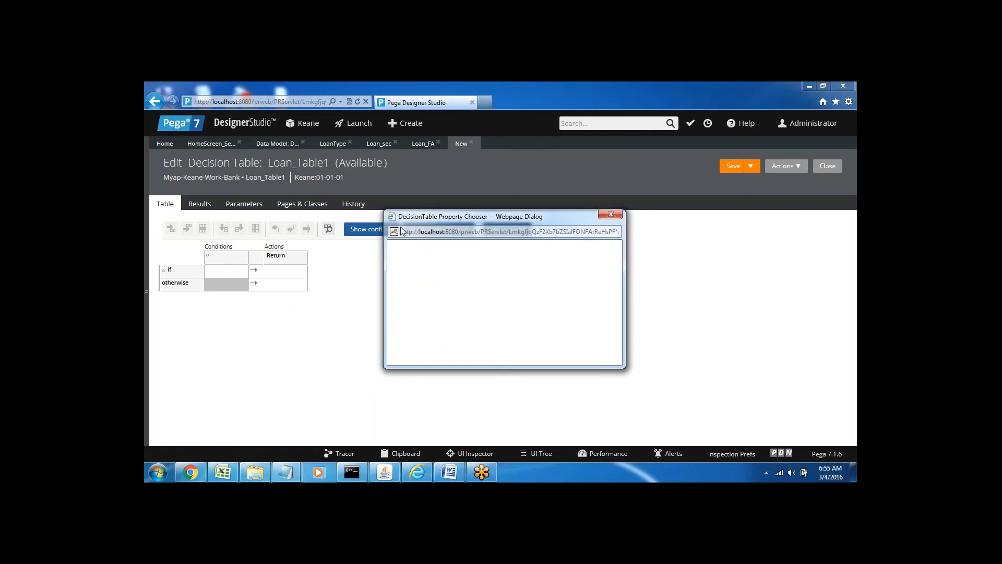
pyautogui.click(611, 215)
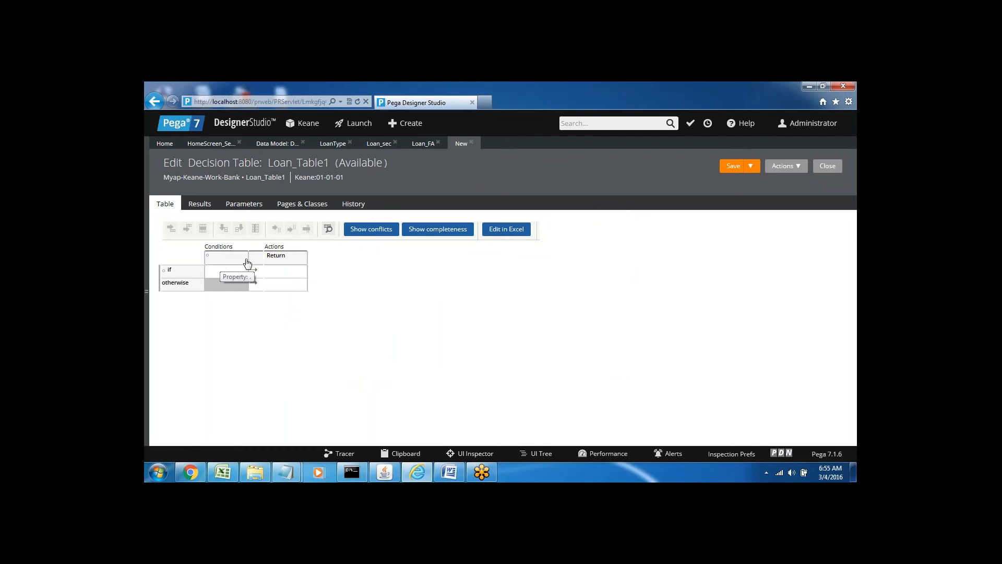
pyautogui.click(219, 260)
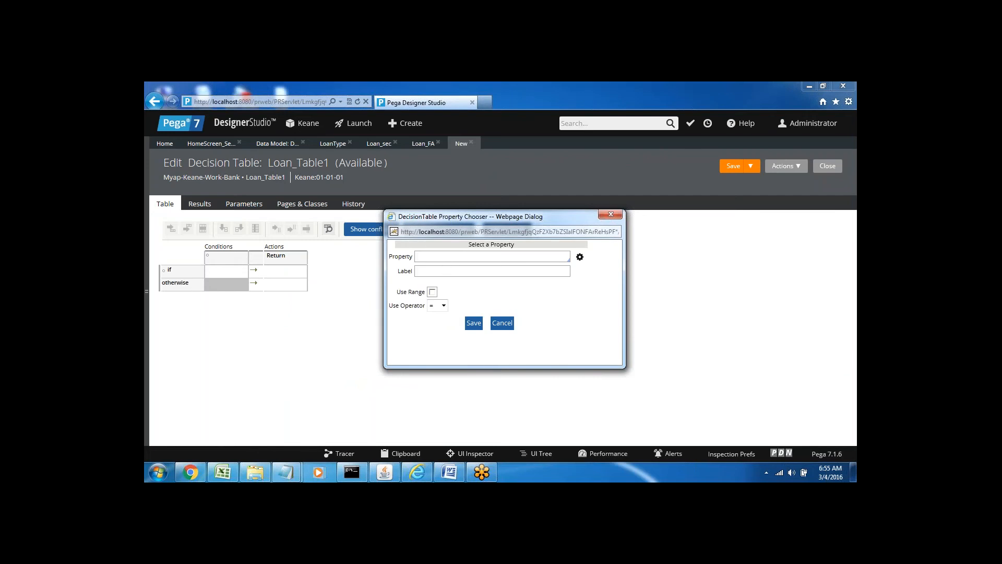
pyautogui.click(429, 257)
pyautogui.press('Down')
pyautogui.press('Down')
pyautogui.press('Down')
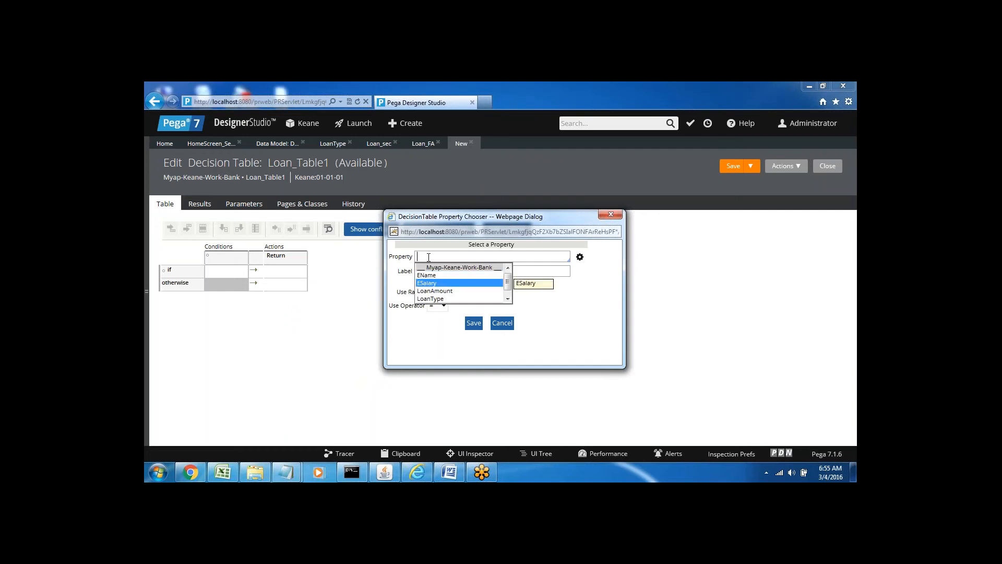
pyautogui.press('Down')
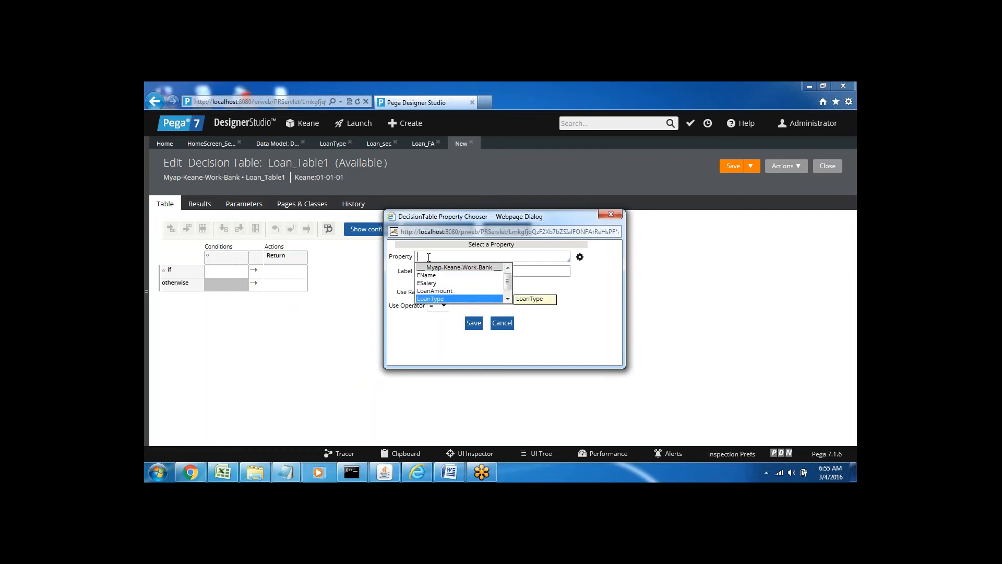
pyautogui.press('Return')
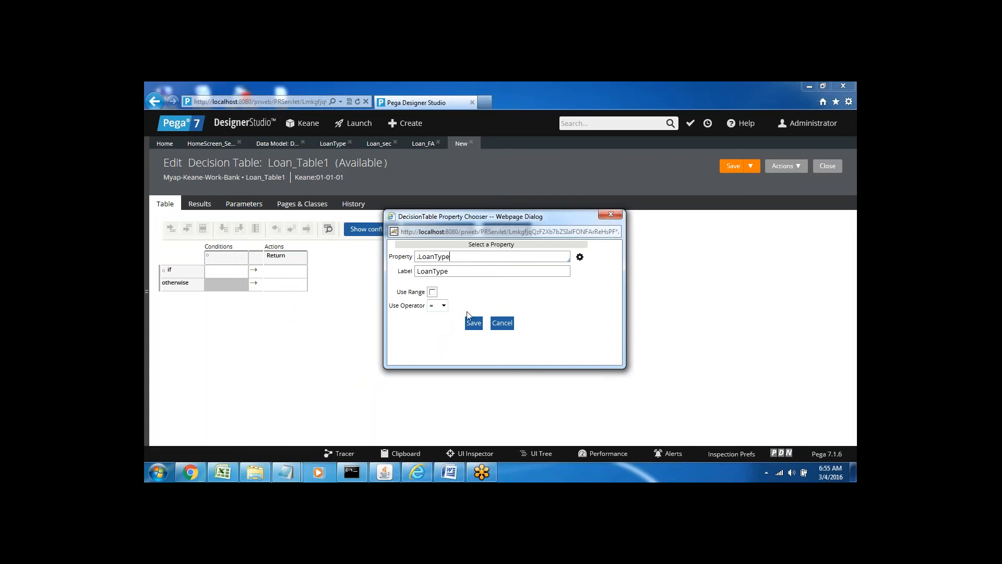
pyautogui.click(473, 324)
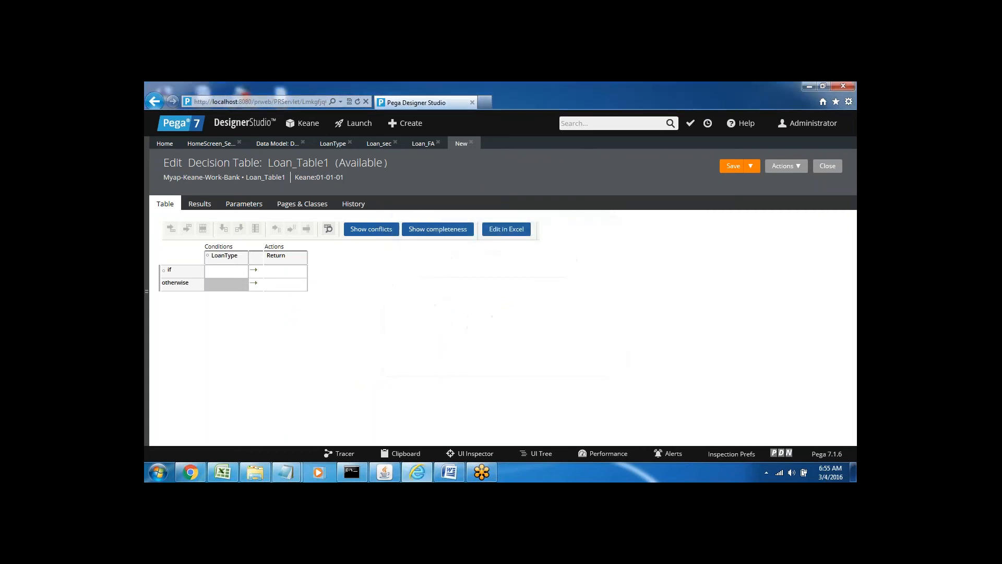
# Insert a condition column after LoanType in Loan_Table1 and set it to the ESalary property using a range from >= to <=
pyautogui.click(230, 275)
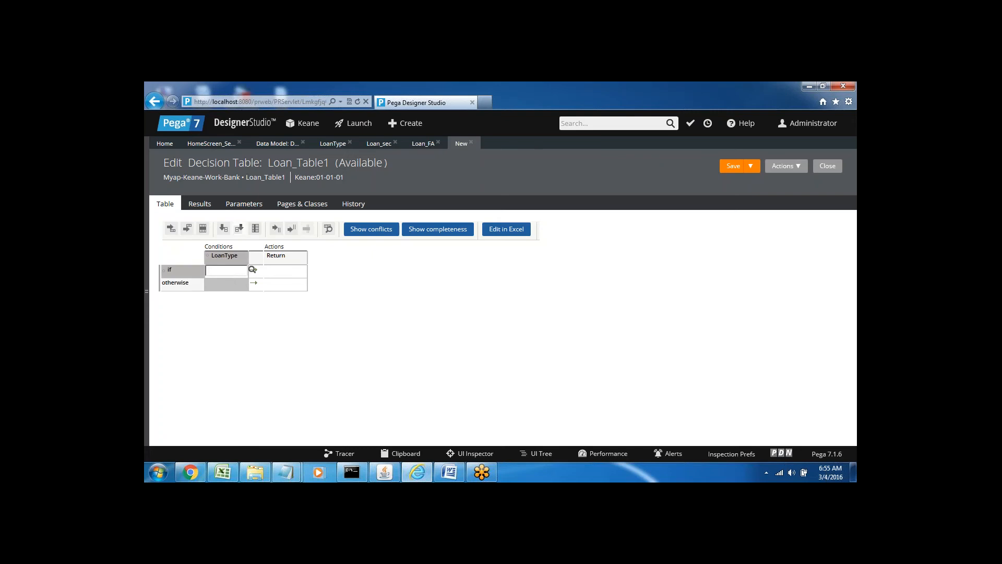
pyautogui.click(278, 274)
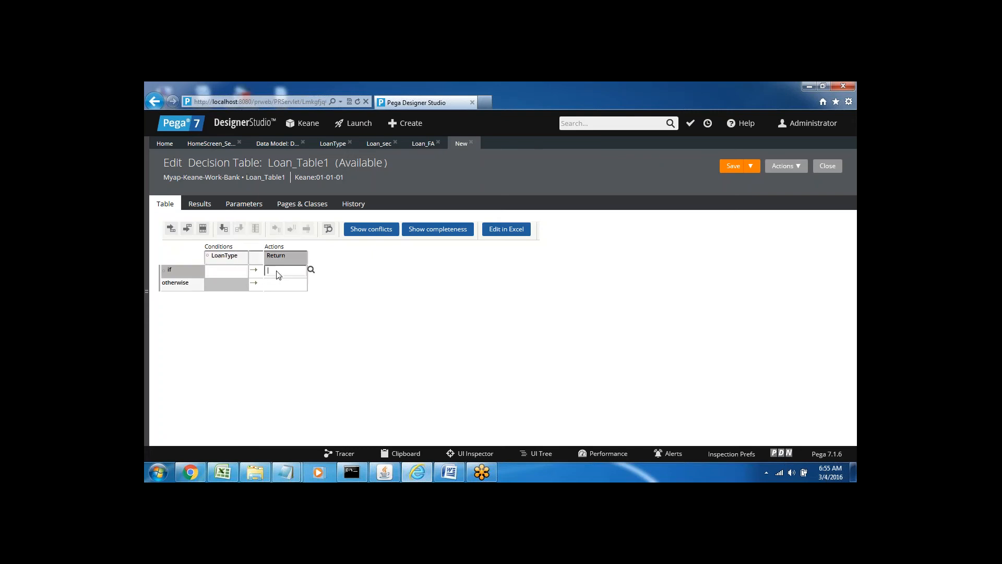
pyautogui.click(226, 276)
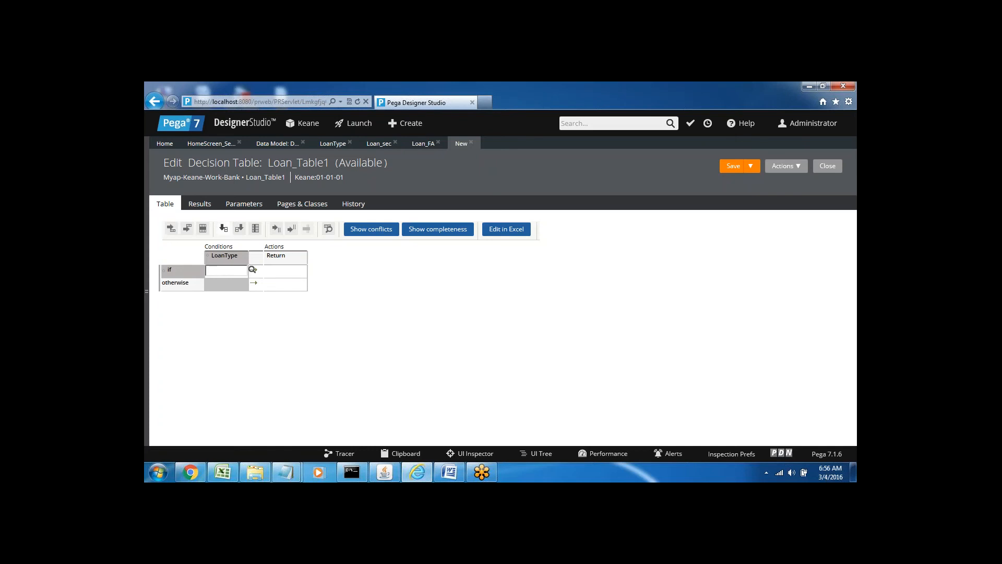
pyautogui.click(240, 231)
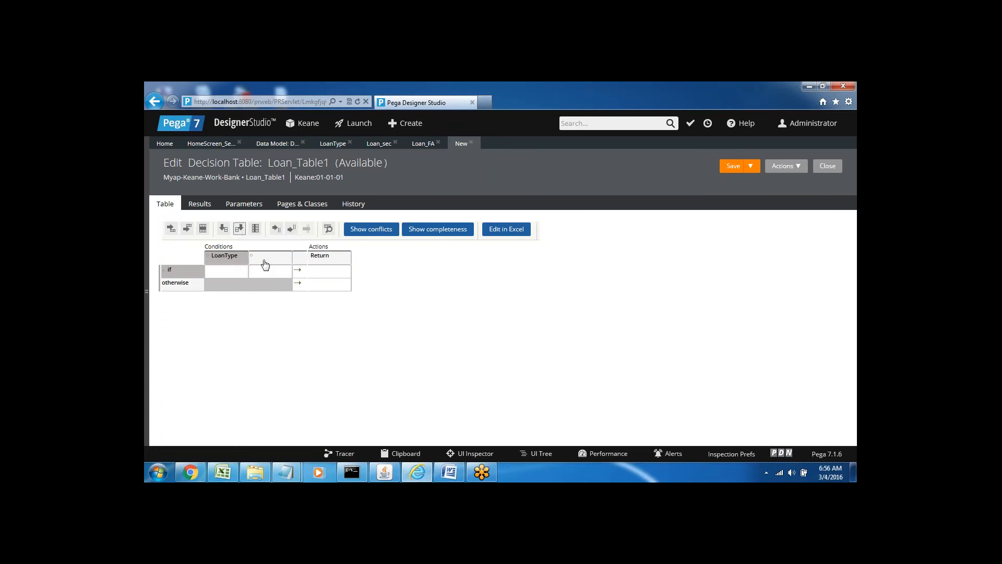
pyautogui.click(266, 258)
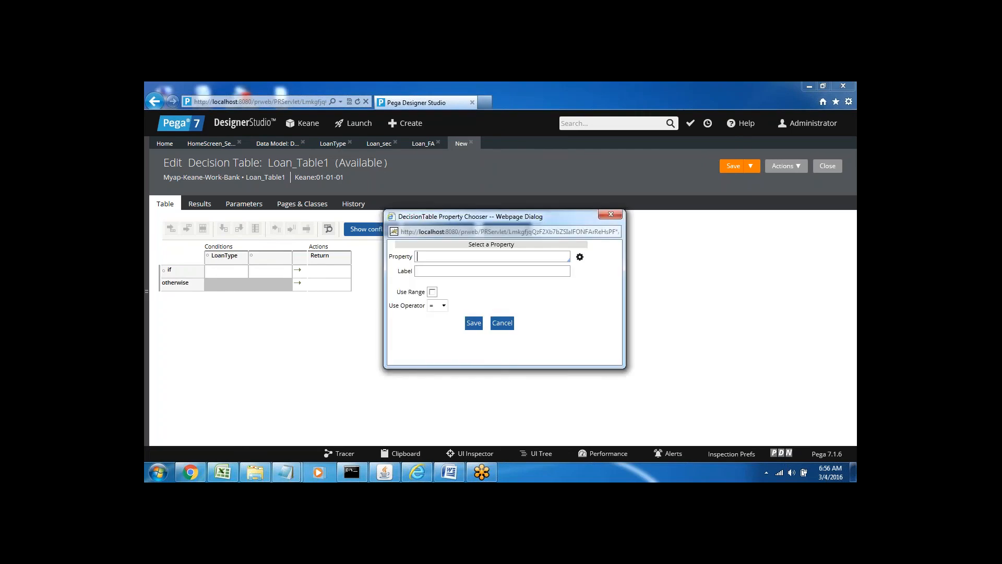
pyautogui.click(423, 257)
pyautogui.press('Down')
pyautogui.press('Down')
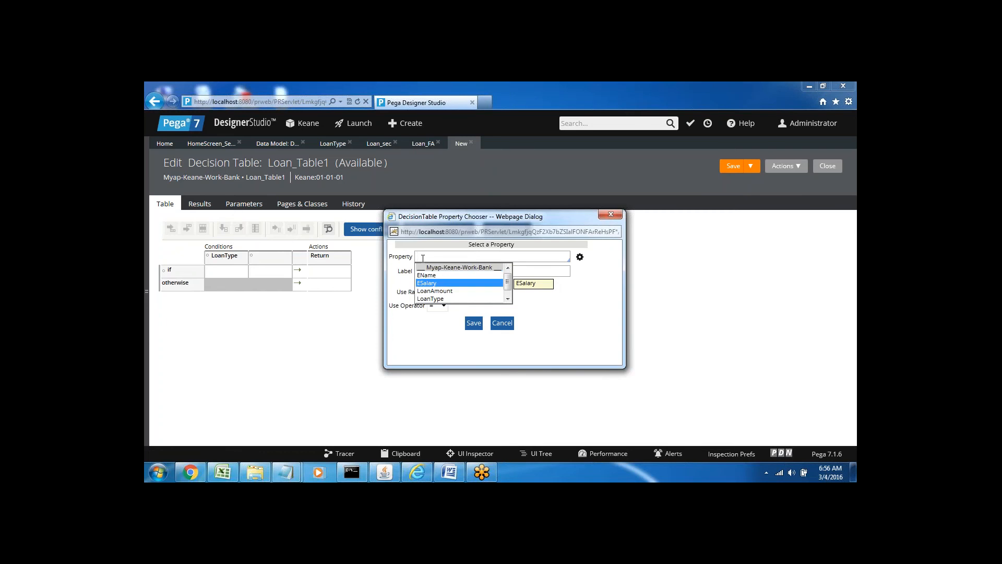
pyautogui.press('Return')
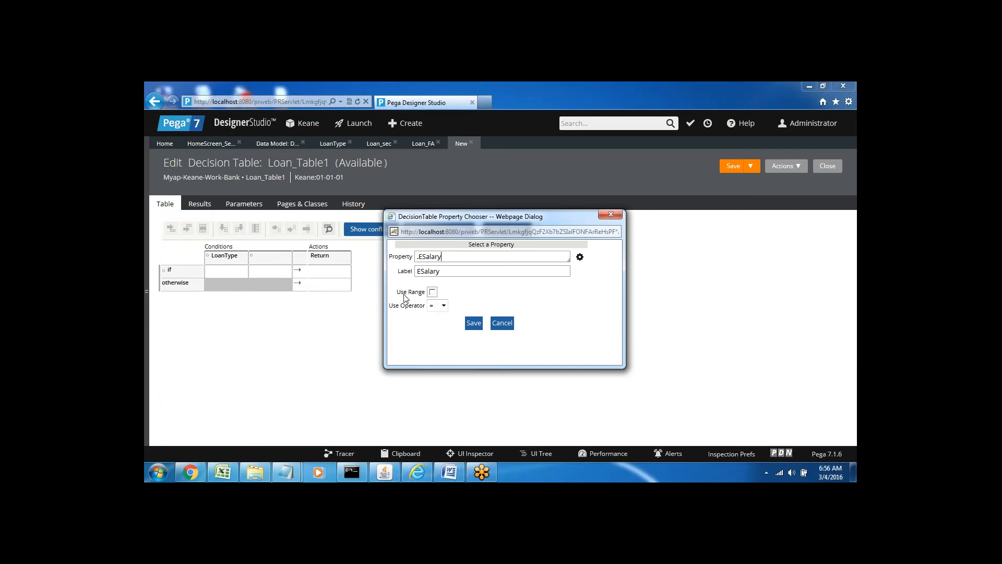
pyautogui.click(432, 292)
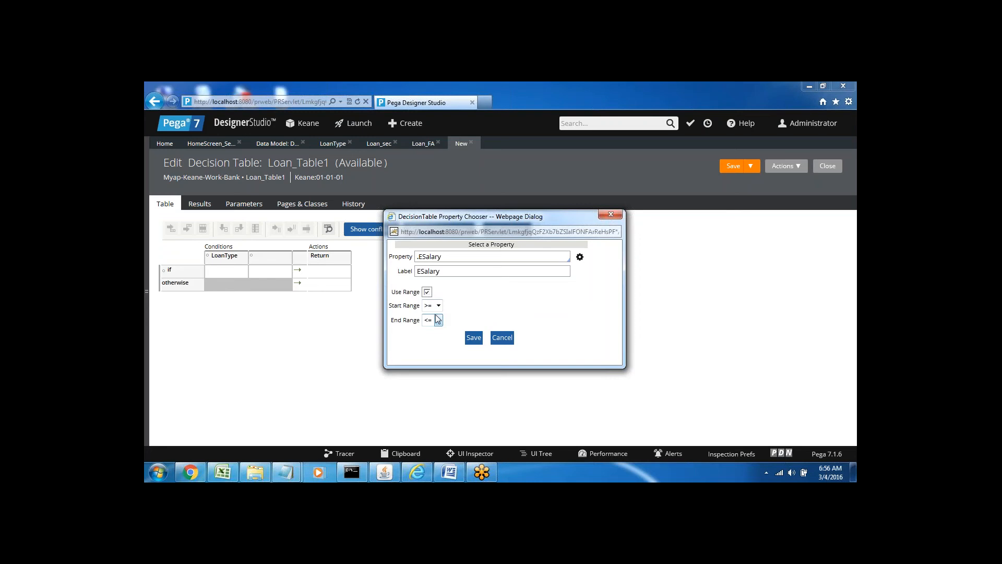
pyautogui.click(474, 338)
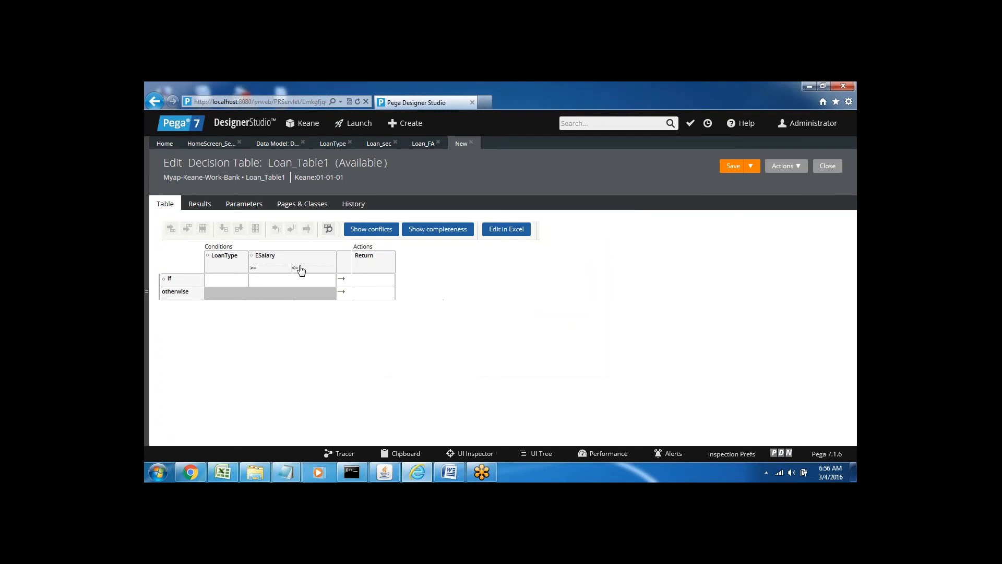
# Insert a third condition column after ESalary and set it to the LoanAmount property using a range from >= to <=
pyautogui.click(283, 280)
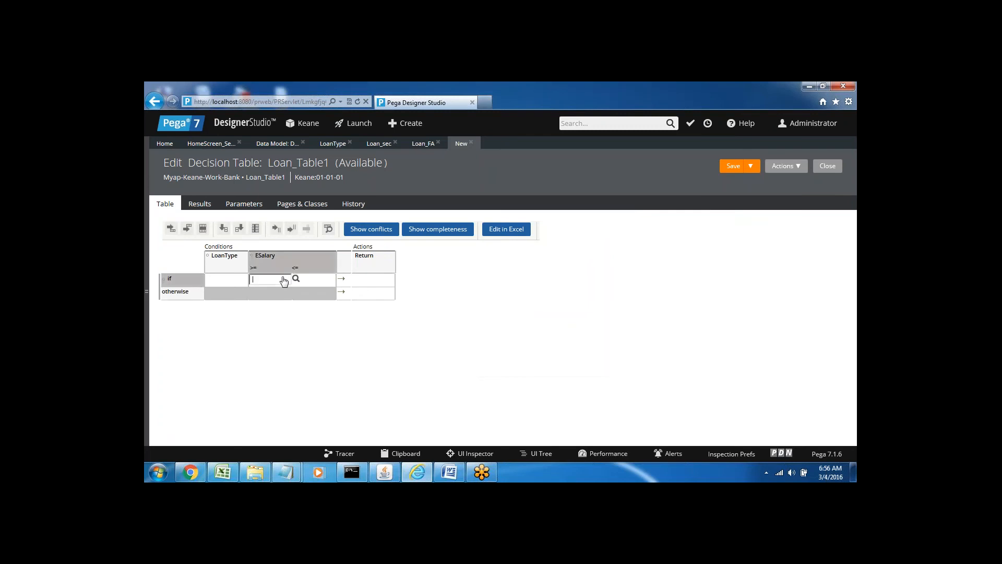
pyautogui.click(241, 232)
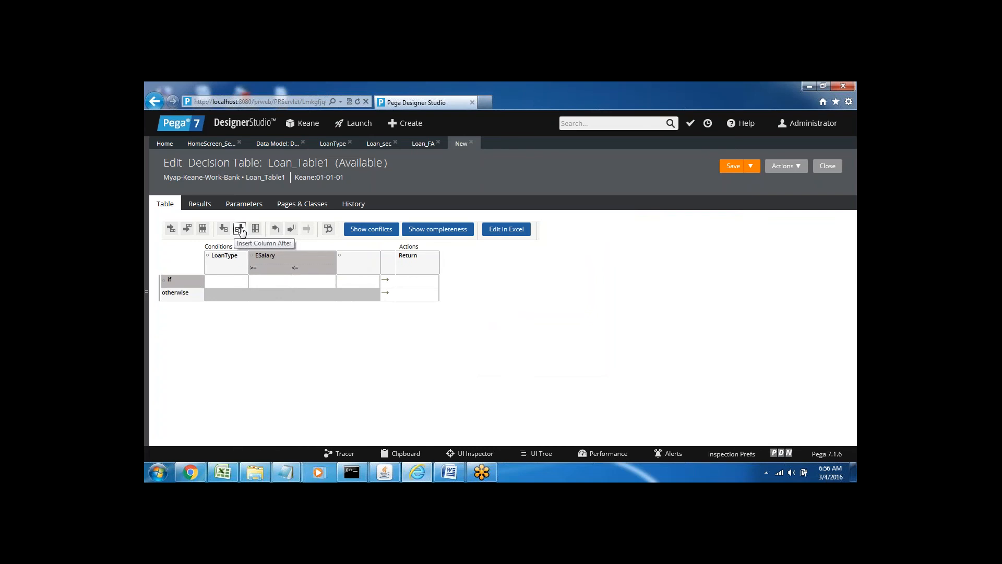
pyautogui.click(359, 262)
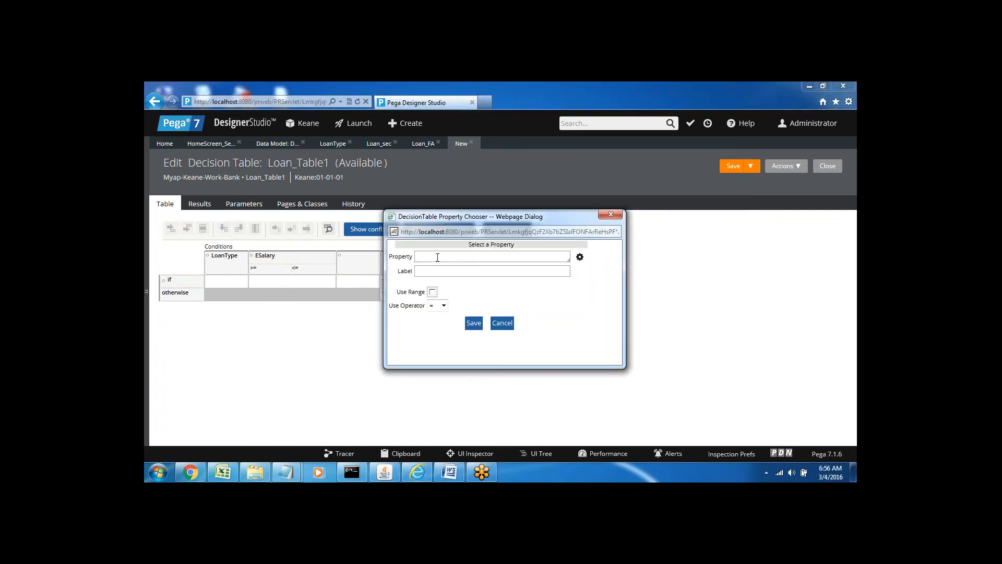
pyautogui.press('Down')
pyautogui.press('Down')
pyautogui.press('Down')
pyautogui.press('Down')
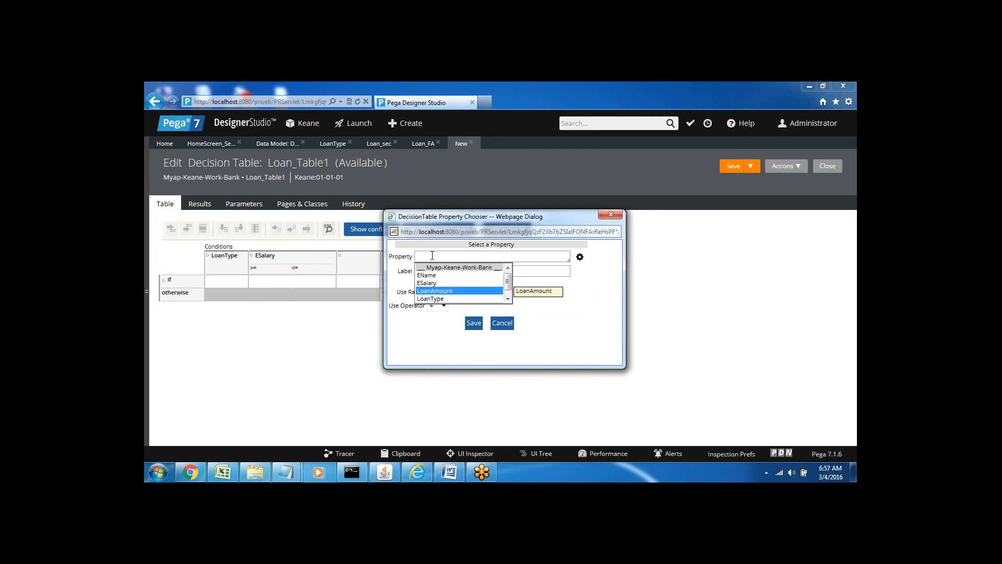
pyautogui.press('Return')
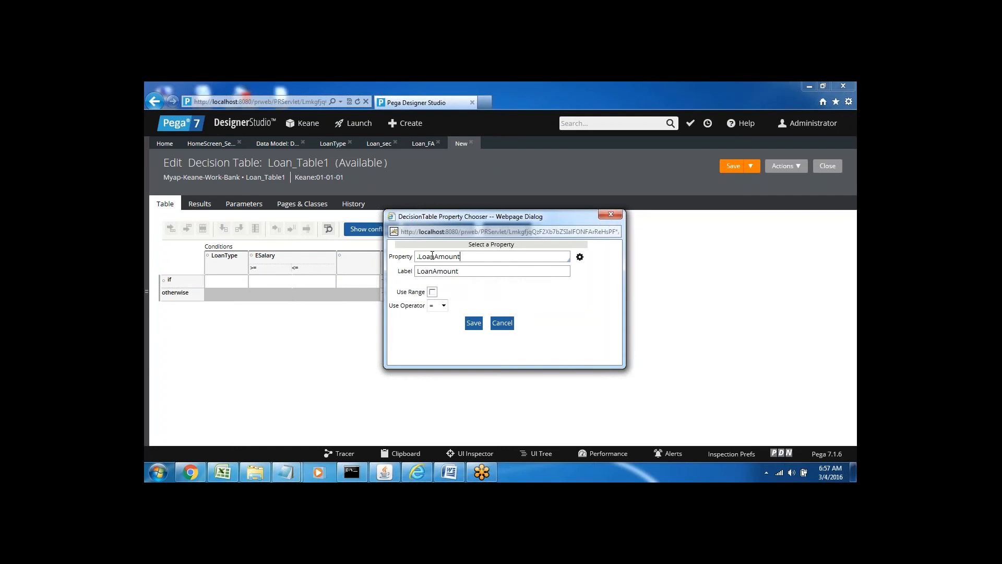
pyautogui.click(433, 292)
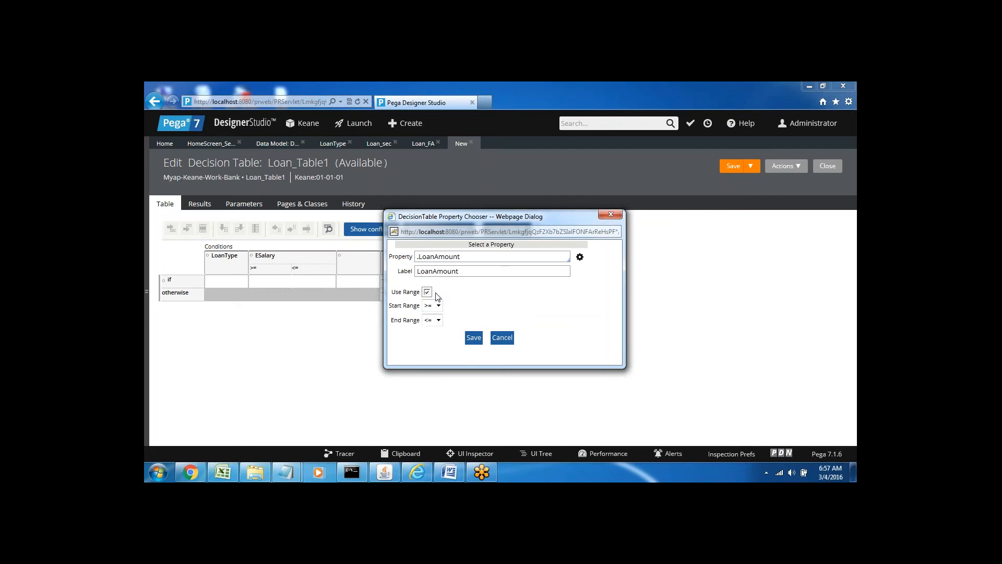
pyautogui.click(480, 339)
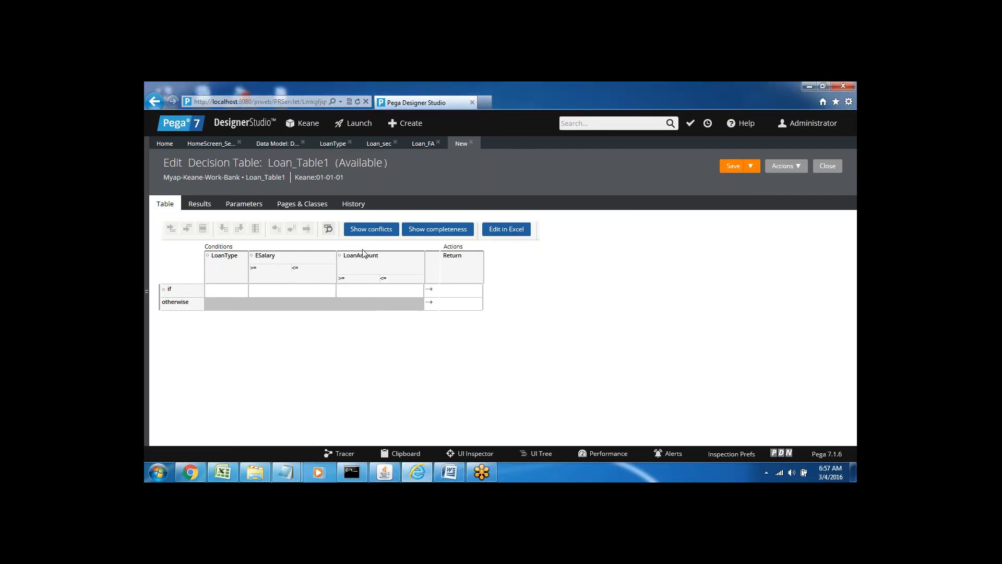
# Reopen the LoanAmount column's property settings, check the start and end range operator choices, and save with >= and <=
pyautogui.click(364, 254)
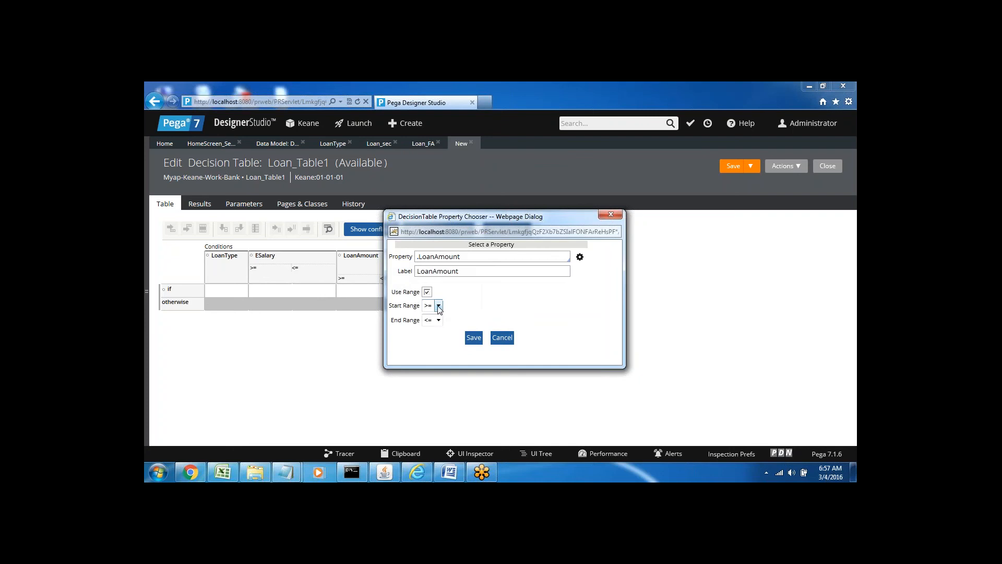
pyautogui.click(439, 306)
pyautogui.click(469, 306)
pyautogui.click(439, 322)
pyautogui.click(476, 312)
pyautogui.click(475, 340)
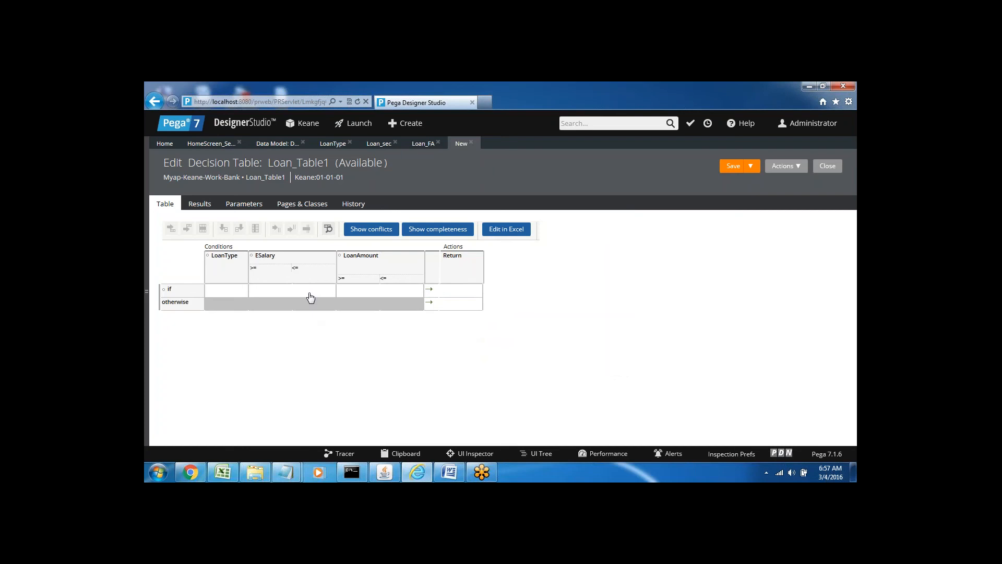
pyautogui.click(229, 290)
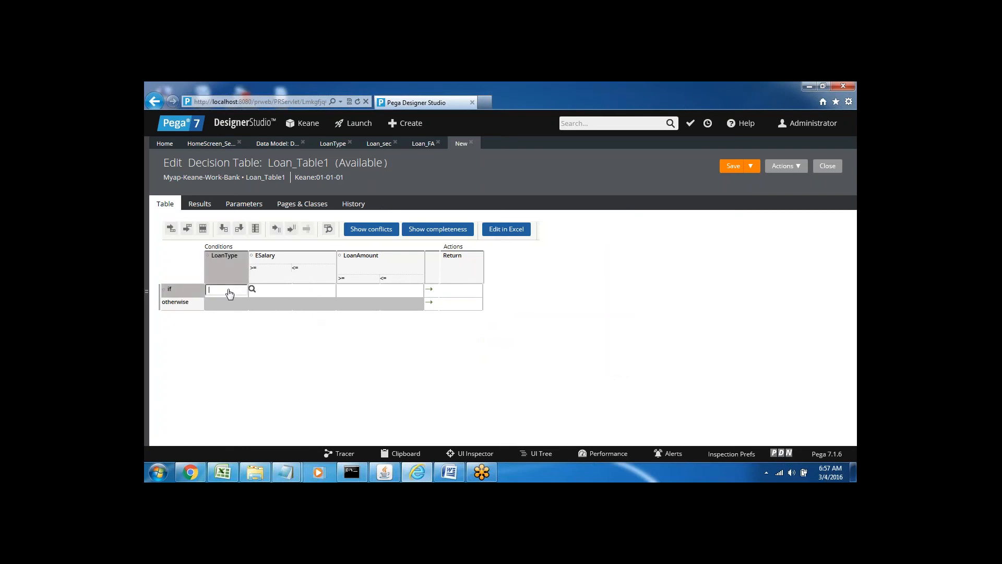
pyautogui.click(264, 292)
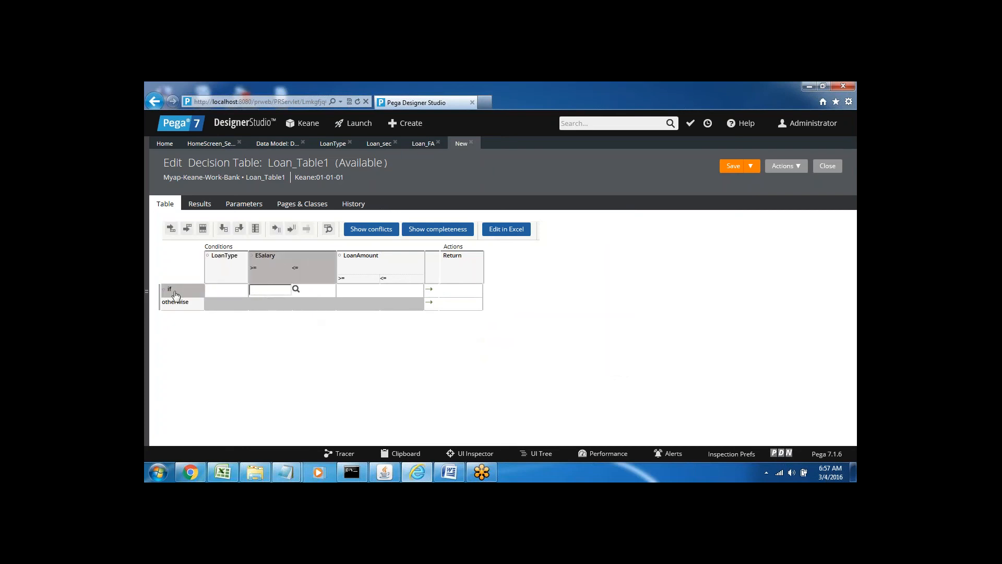
pyautogui.click(226, 291)
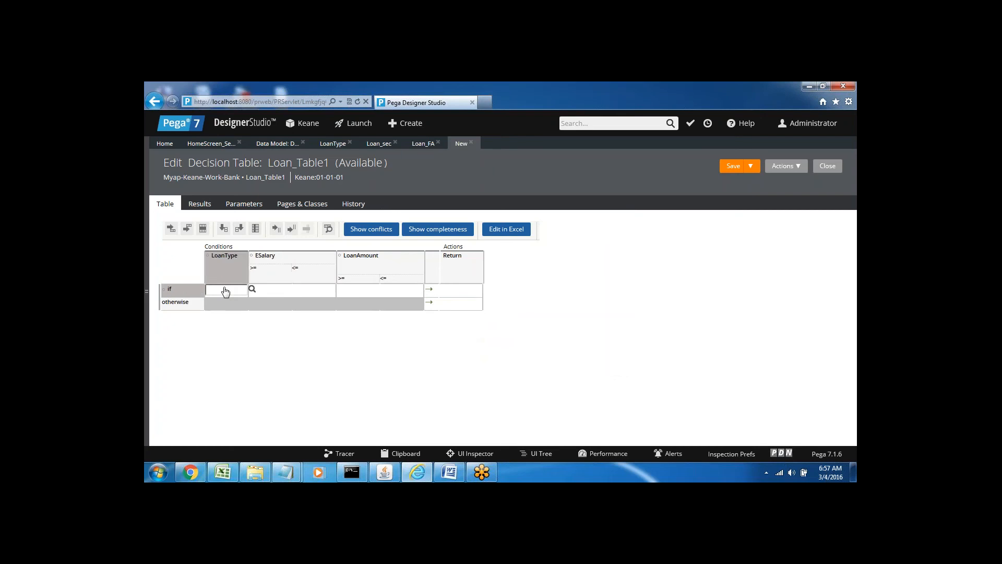
pyautogui.click(452, 291)
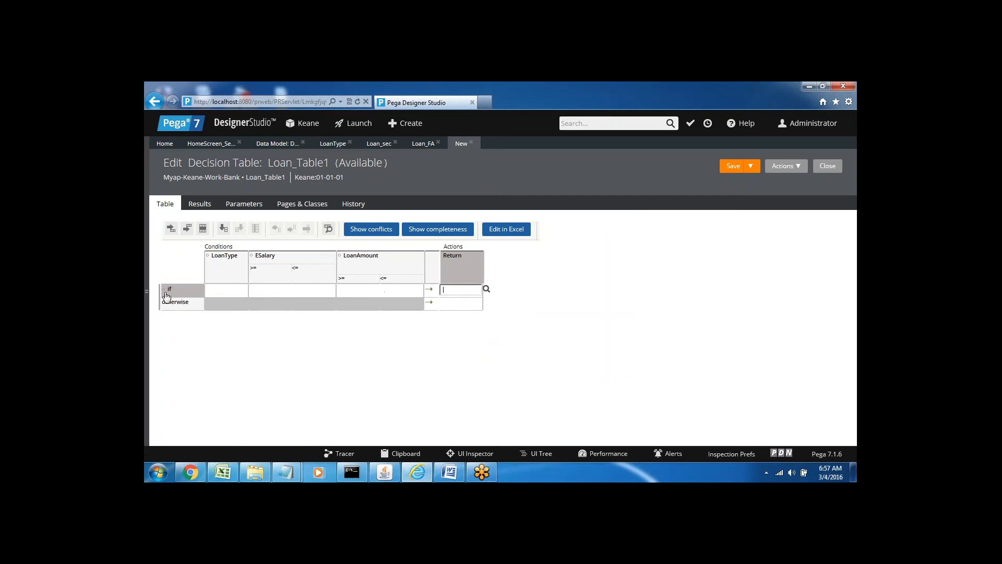
pyautogui.click(219, 296)
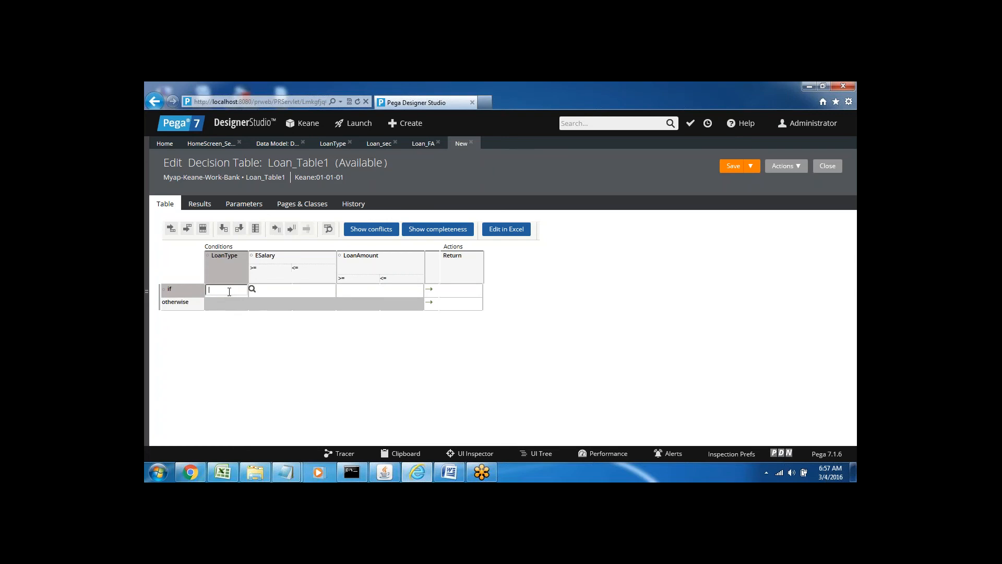
pyautogui.click(277, 291)
pyautogui.click(372, 293)
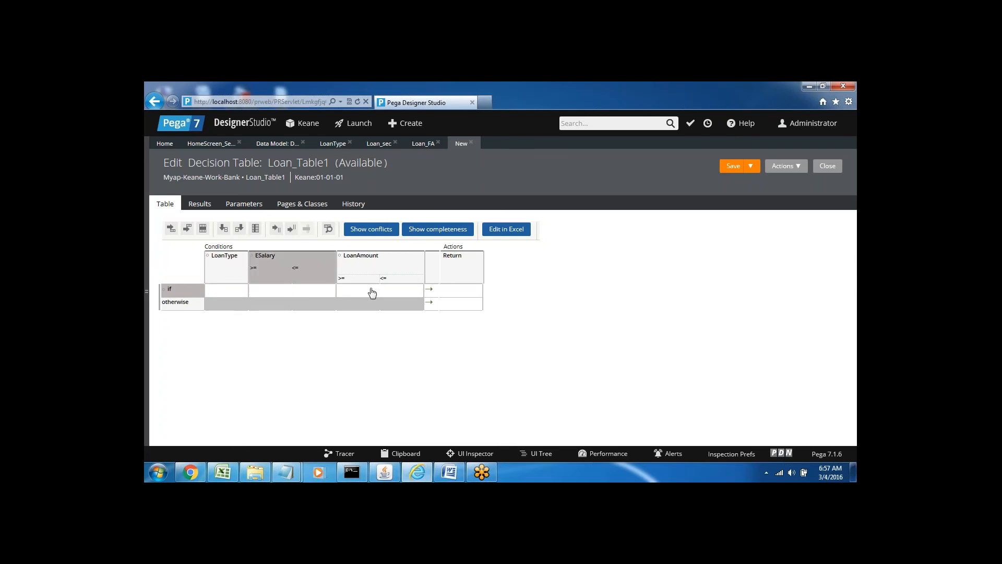
pyautogui.click(454, 295)
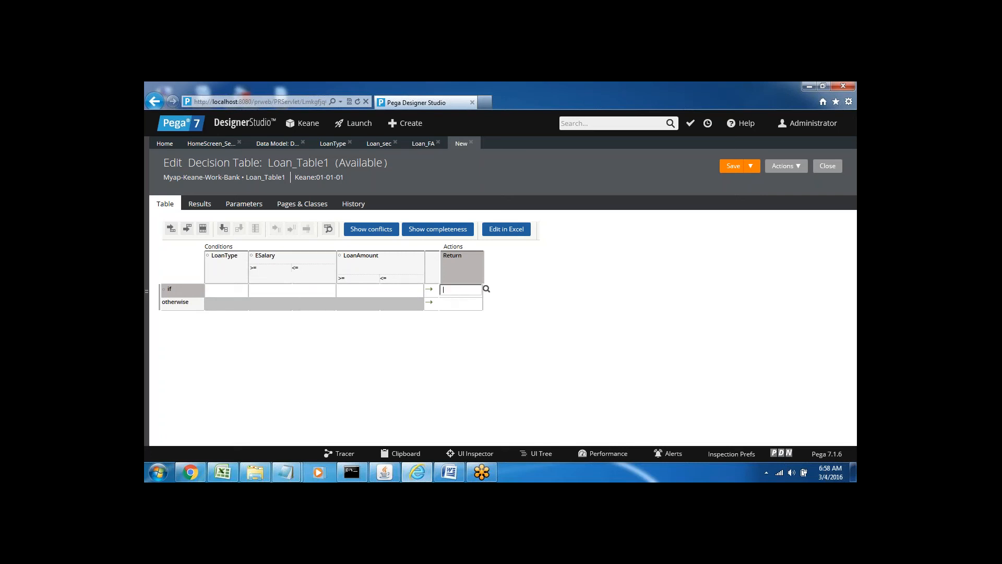
# In the results settings of Loan_Table1, enter Approve as the first additional allowed result
pyautogui.click(197, 206)
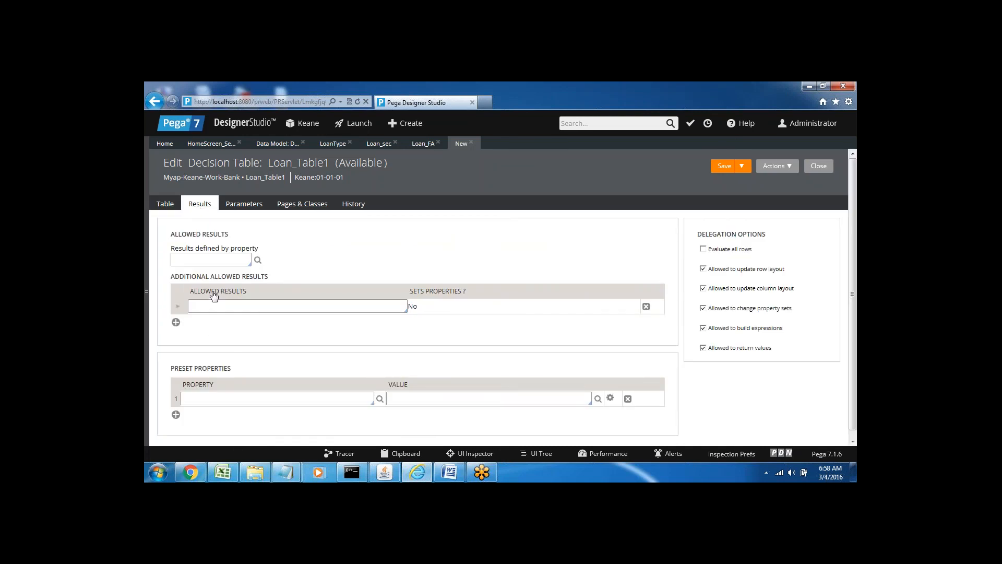
pyautogui.click(200, 306)
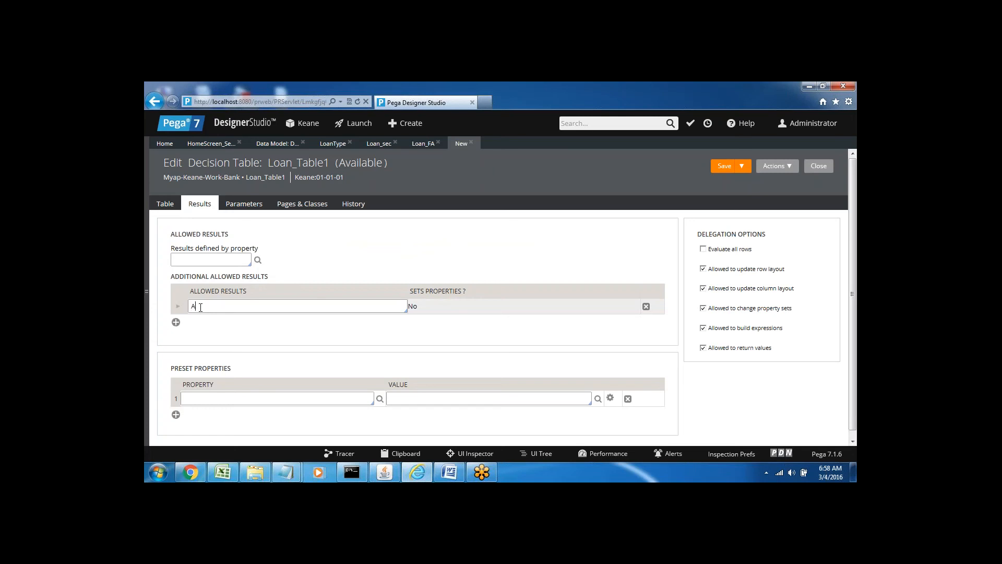
pyautogui.write('Approve')
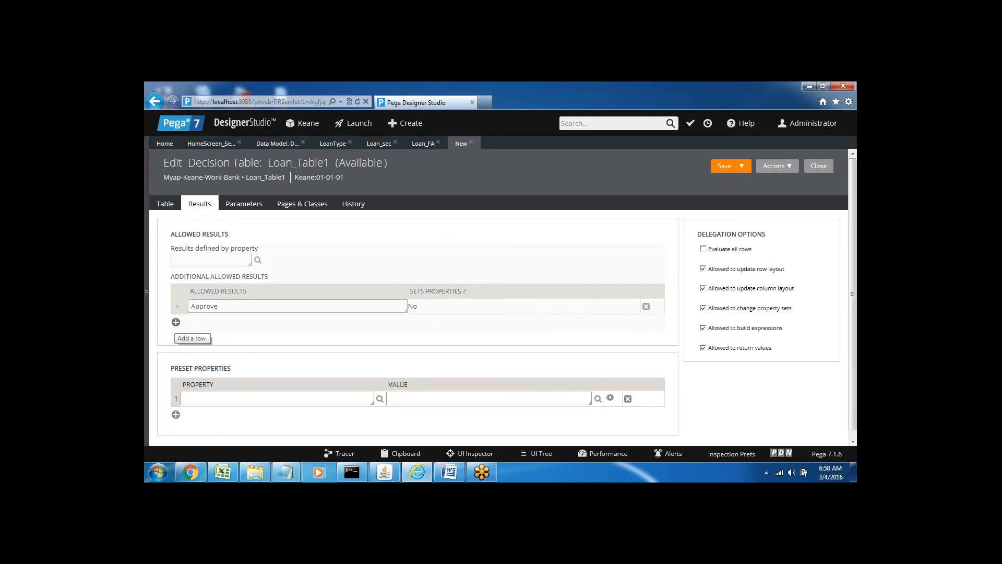
# Add a second allowed result named Reject and give it a blank property row
pyautogui.click(176, 322)
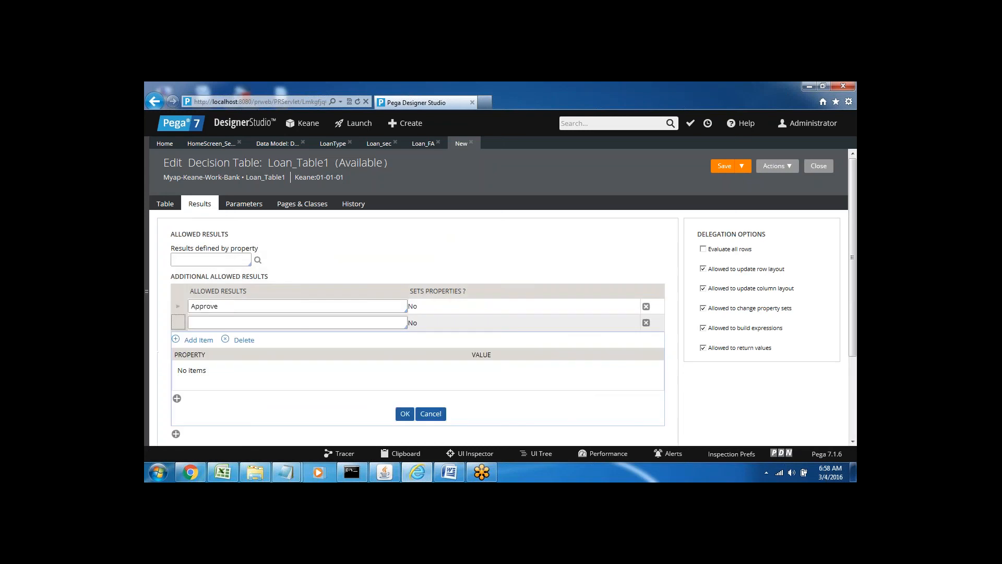
pyautogui.click(206, 322)
pyautogui.write('Reject')
pyautogui.click(176, 341)
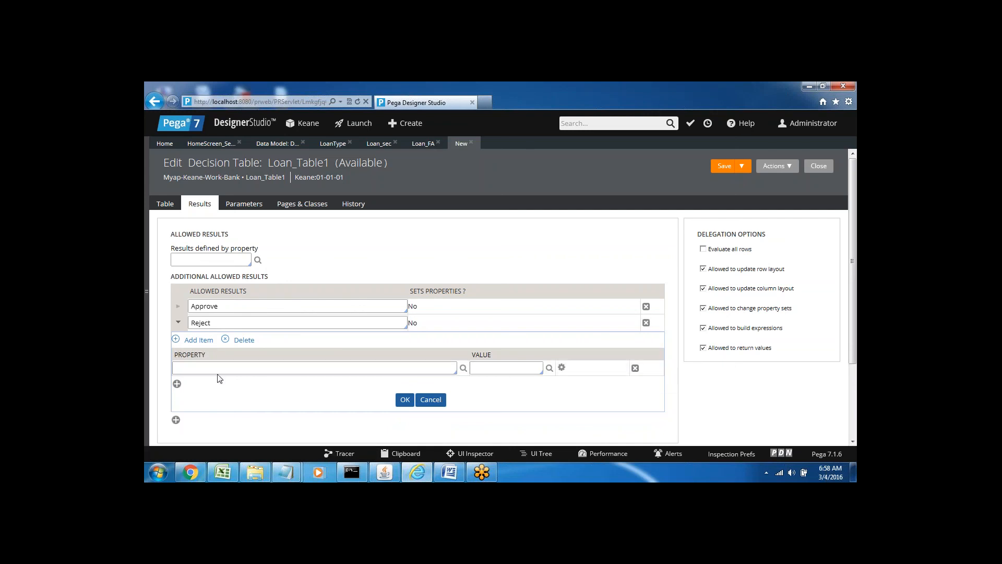
# Add another blank allowed result and an extra property row under Reject, and delete the Reject result
pyautogui.click(176, 420)
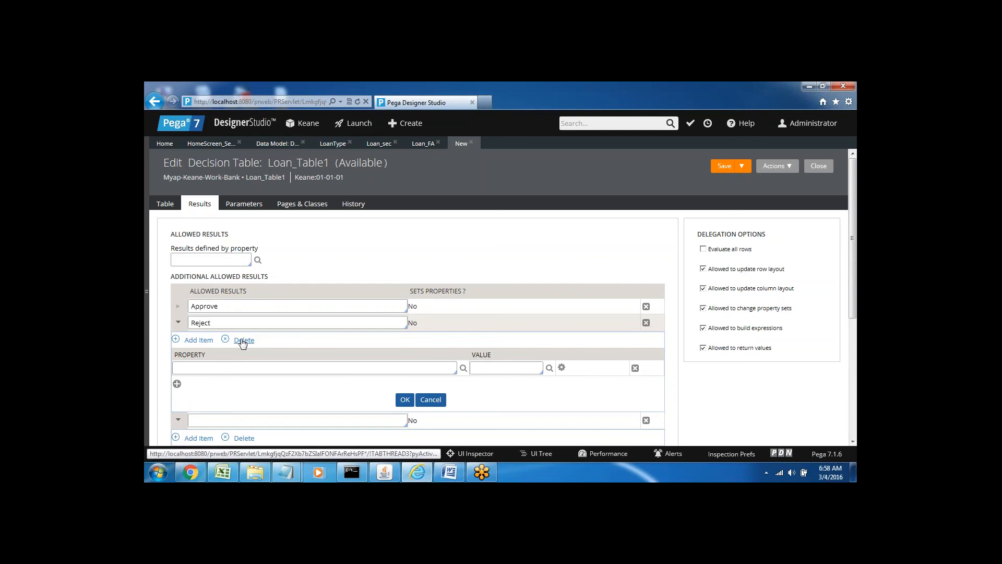
pyautogui.click(244, 340)
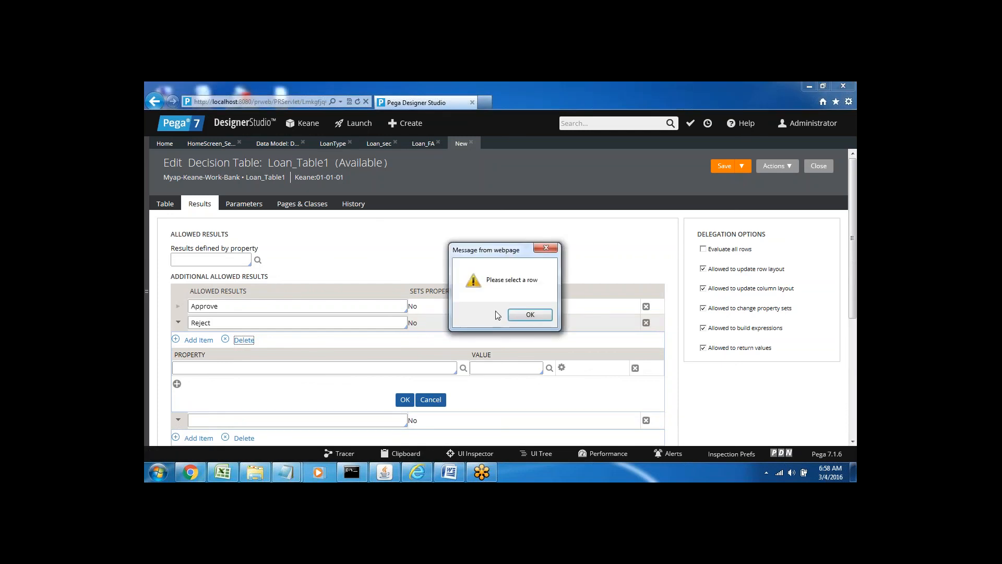
pyautogui.click(531, 315)
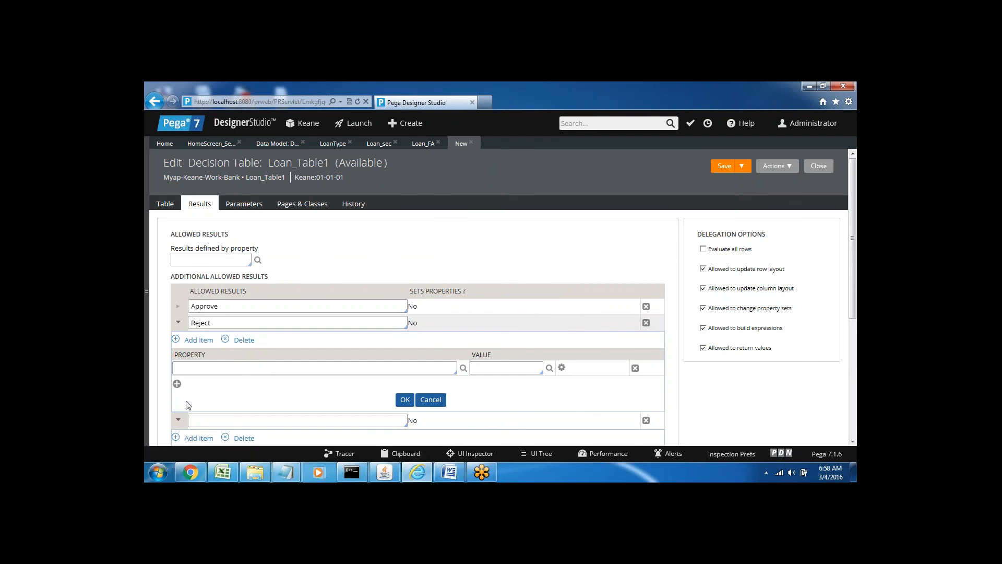
pyautogui.click(177, 384)
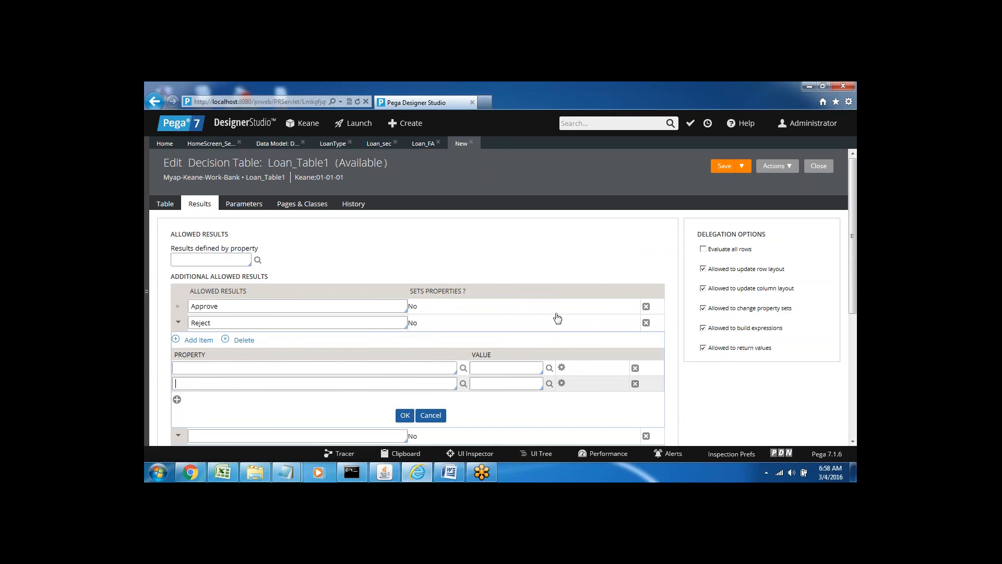
pyautogui.click(647, 323)
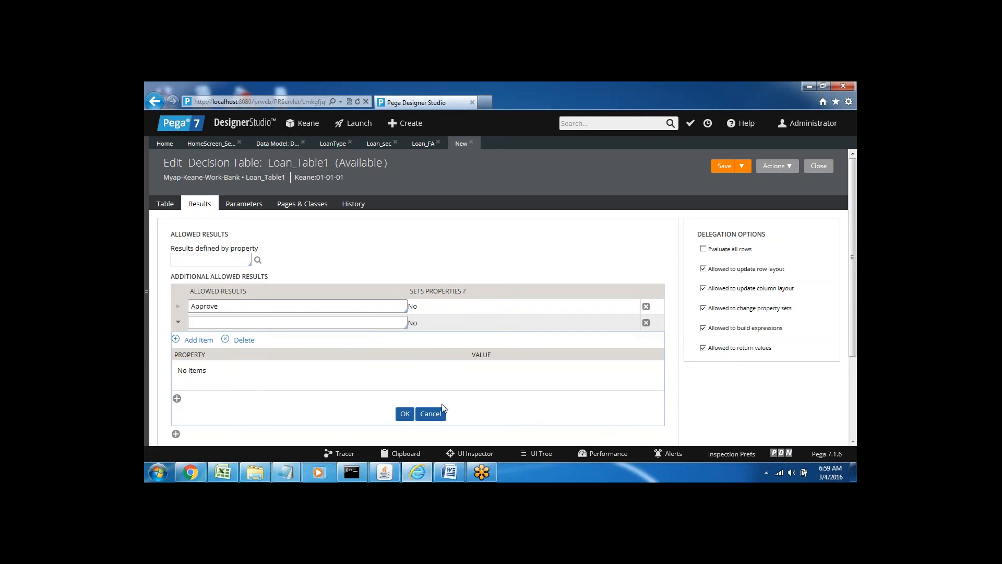
# Add two blank property rows to the unnamed second allowed result and name that result Reject
pyautogui.click(178, 344)
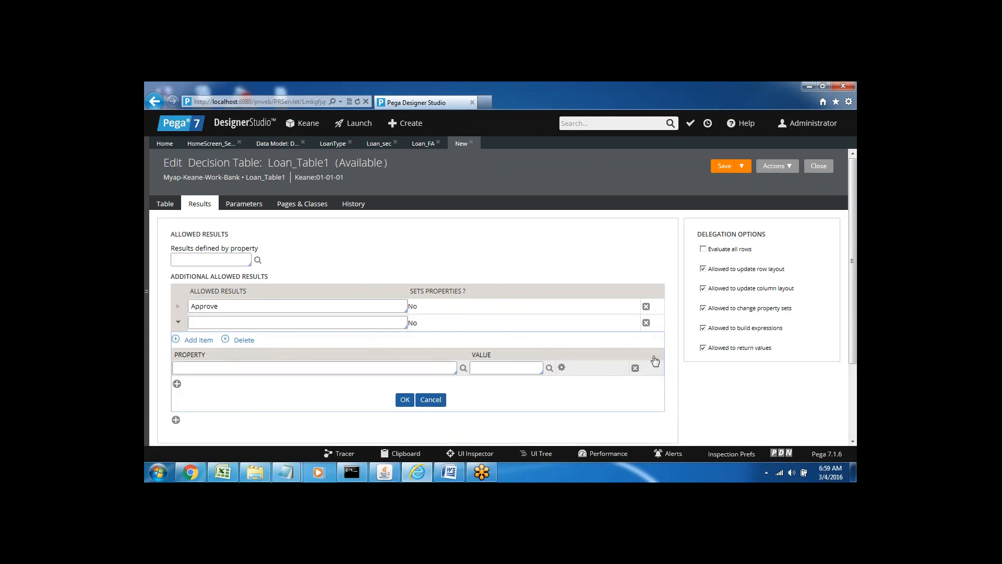
pyautogui.click(495, 369)
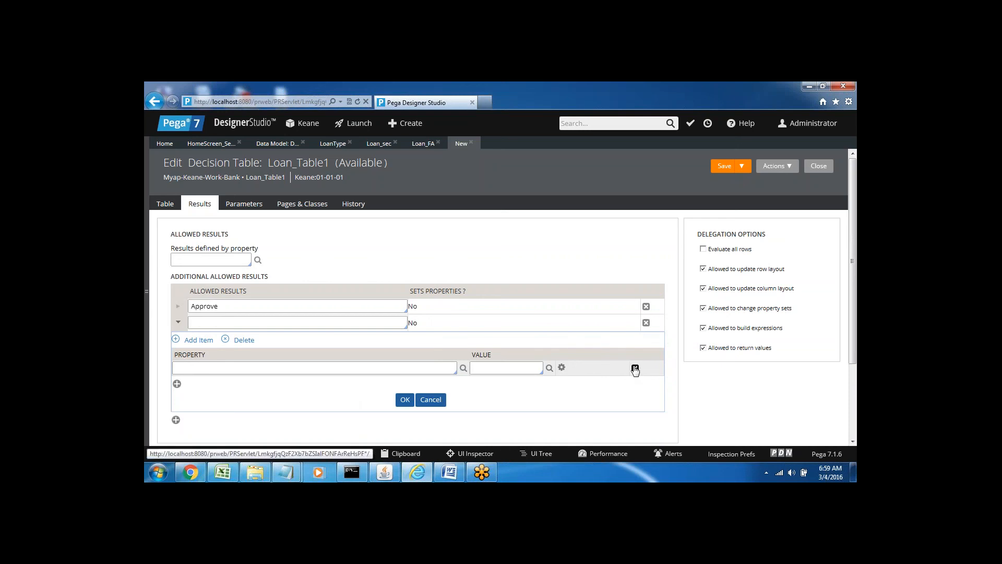
pyautogui.click(198, 321)
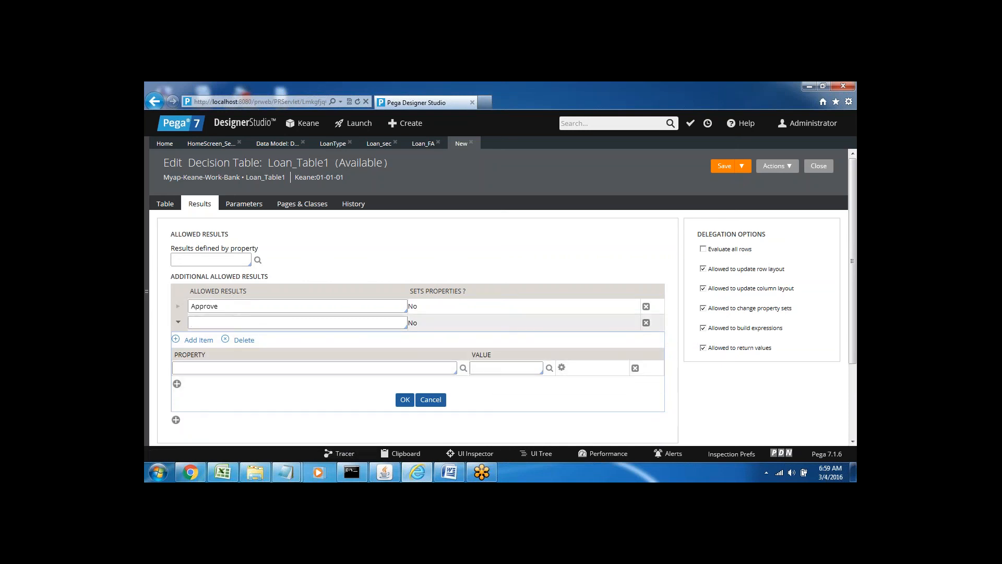
pyautogui.click(198, 340)
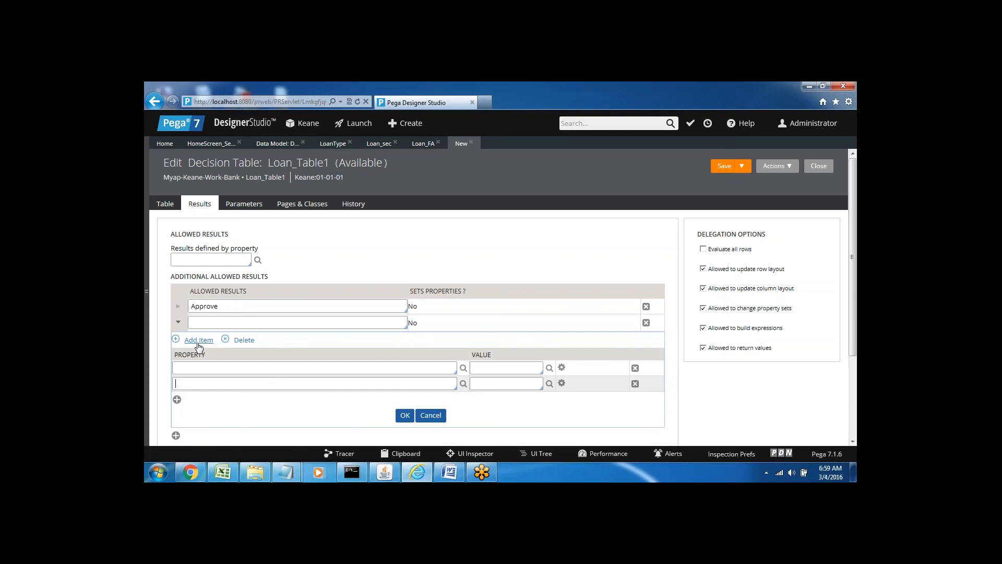
pyautogui.click(165, 204)
pyautogui.click(200, 206)
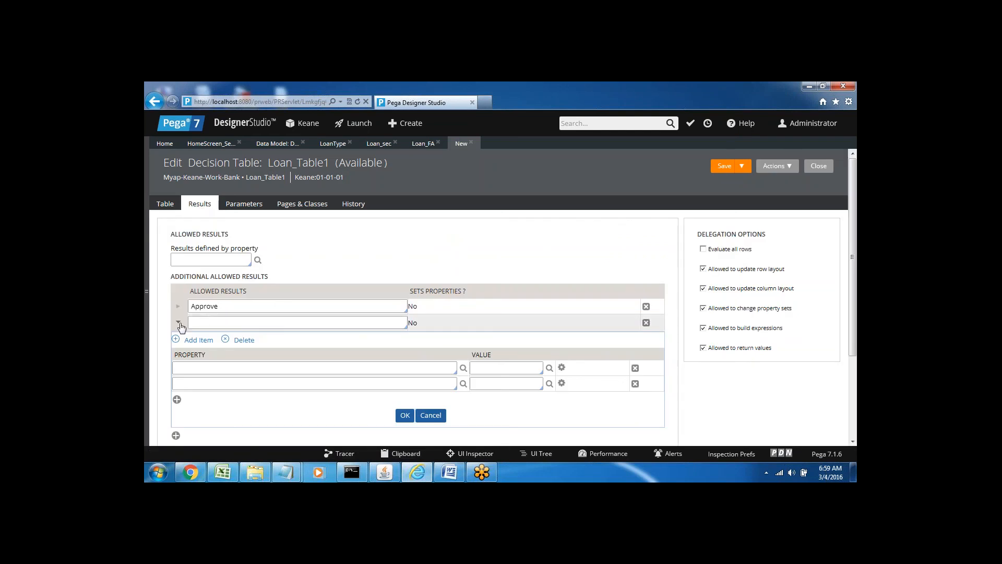
pyautogui.write('Reject')
# Add a third allowed result named RMA and delete the extra property row under Reject
pyautogui.click(176, 436)
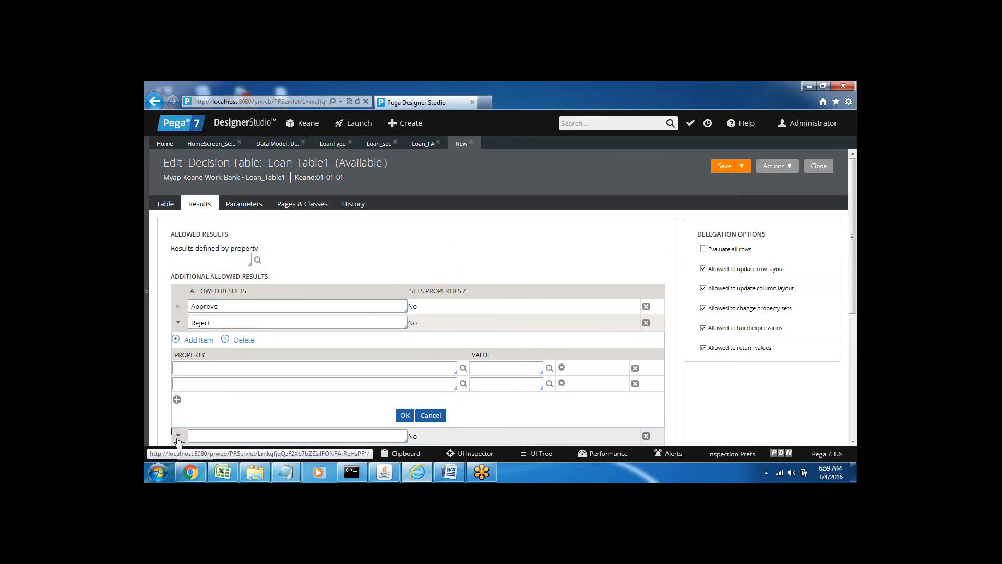
pyautogui.moveTo(852, 284); pyautogui.dragTo(851, 340)
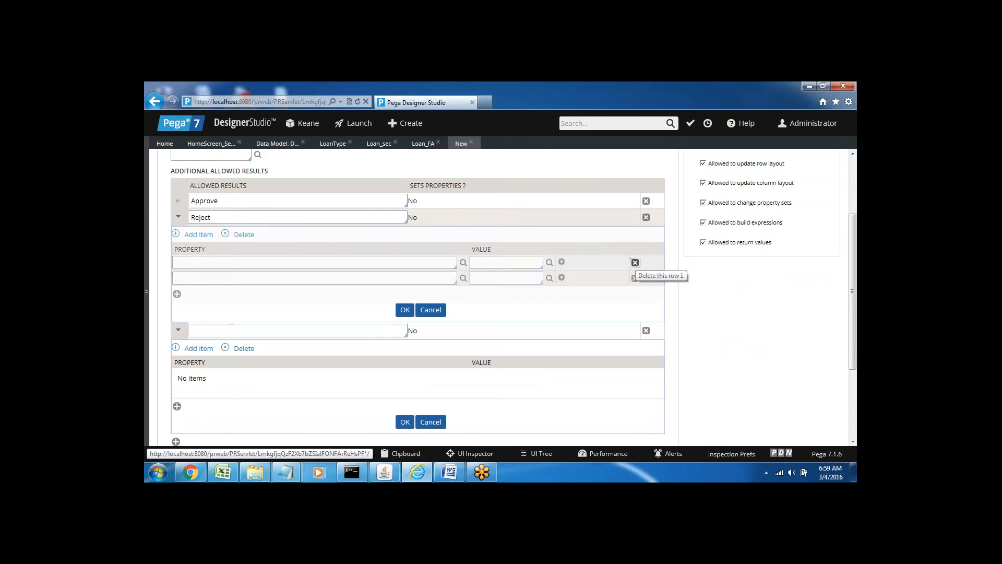
pyautogui.click(635, 263)
pyautogui.click(233, 261)
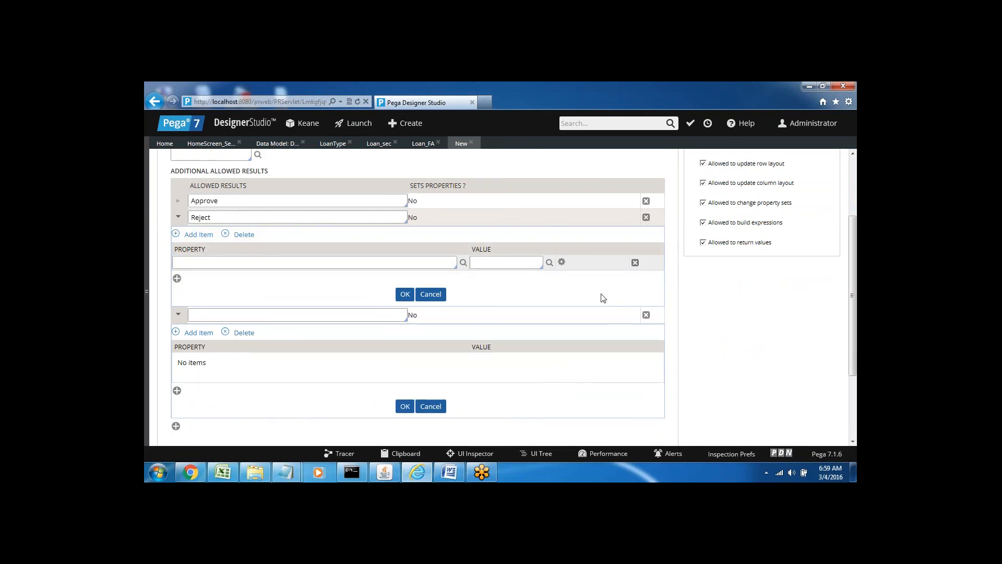
pyautogui.click(206, 316)
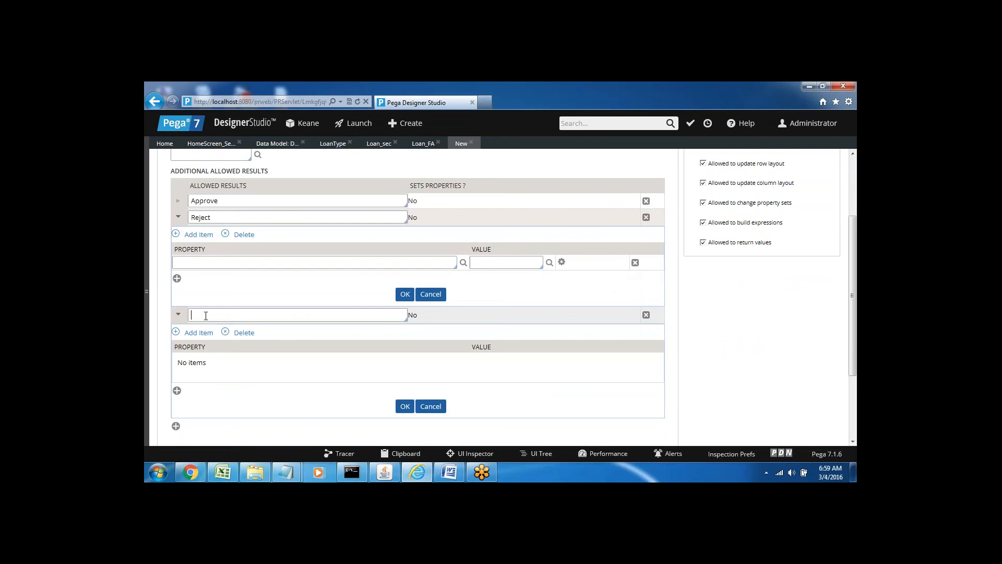
pyautogui.write('RMA')
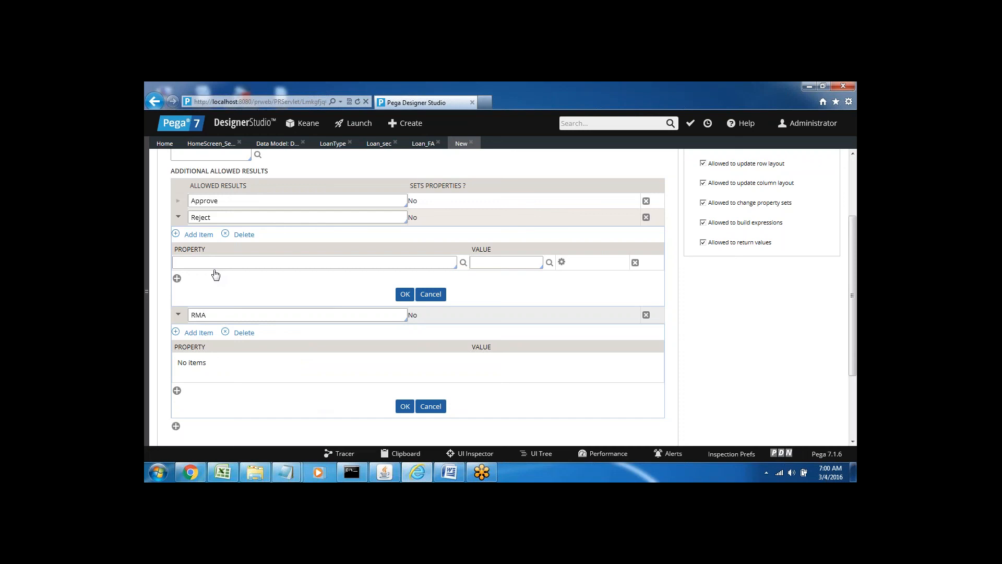
# Review the allowed results and set the if row's Return action in the decision table to Approve
pyautogui.doubleClick(206, 200)
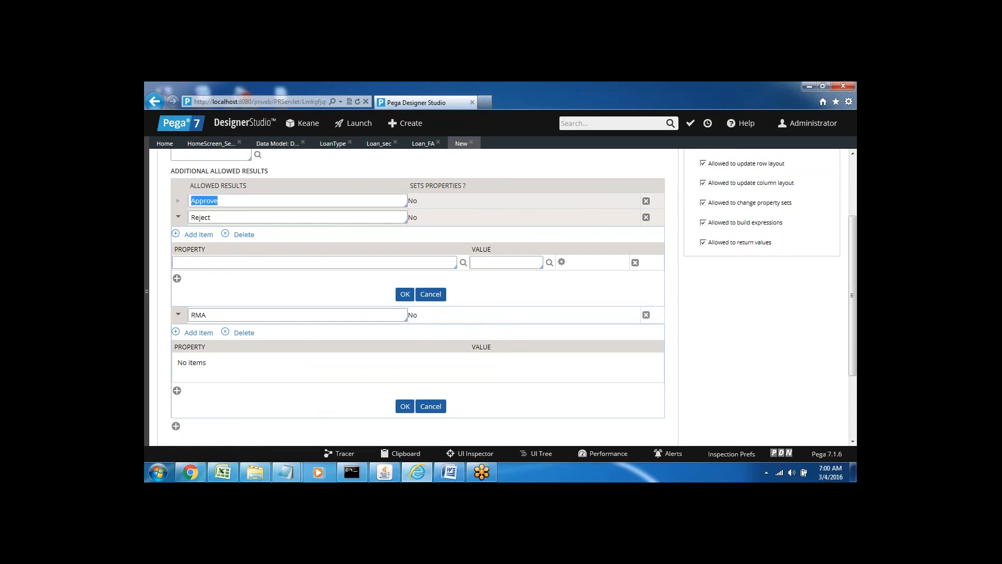
pyautogui.doubleClick(198, 217)
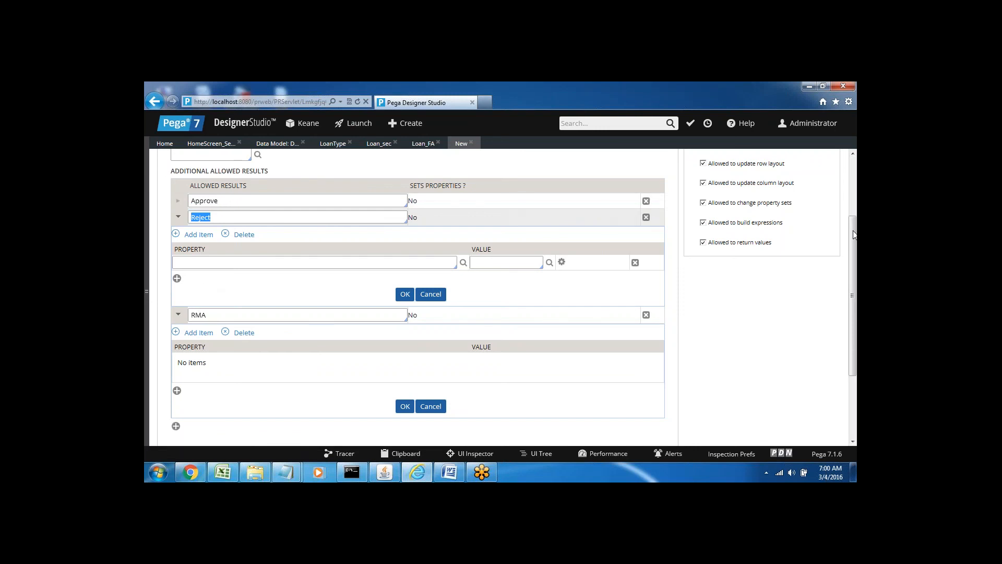
pyautogui.moveTo(854, 235); pyautogui.dragTo(856, 175)
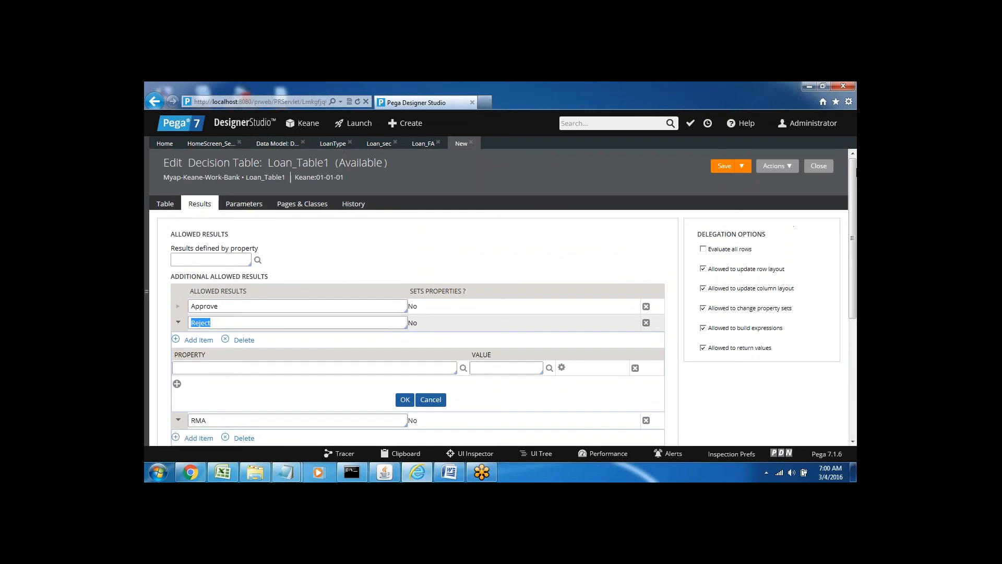
pyautogui.click(166, 205)
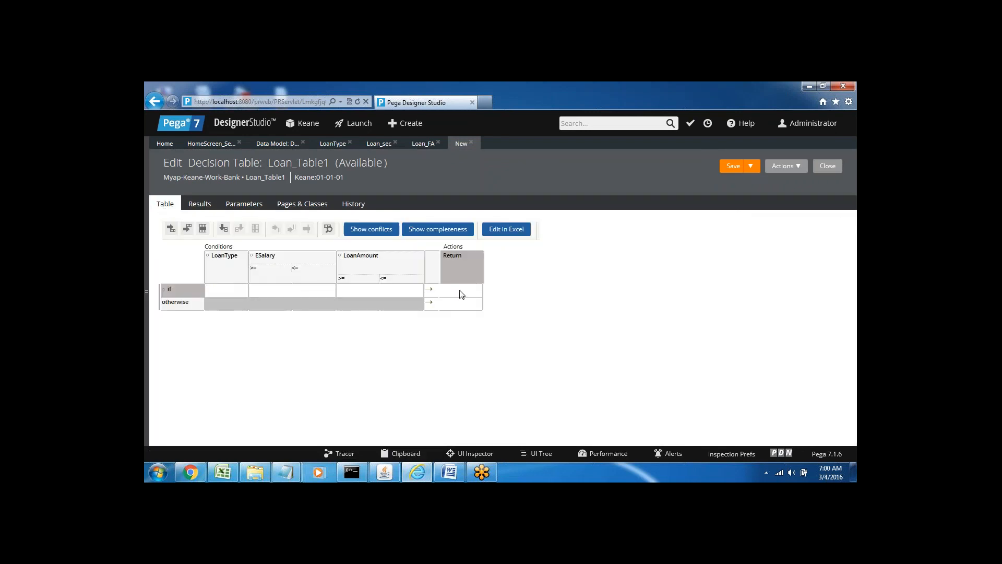
pyautogui.click(459, 294)
pyautogui.click(476, 290)
pyautogui.click(445, 357)
pyautogui.click(444, 357)
pyautogui.click(200, 204)
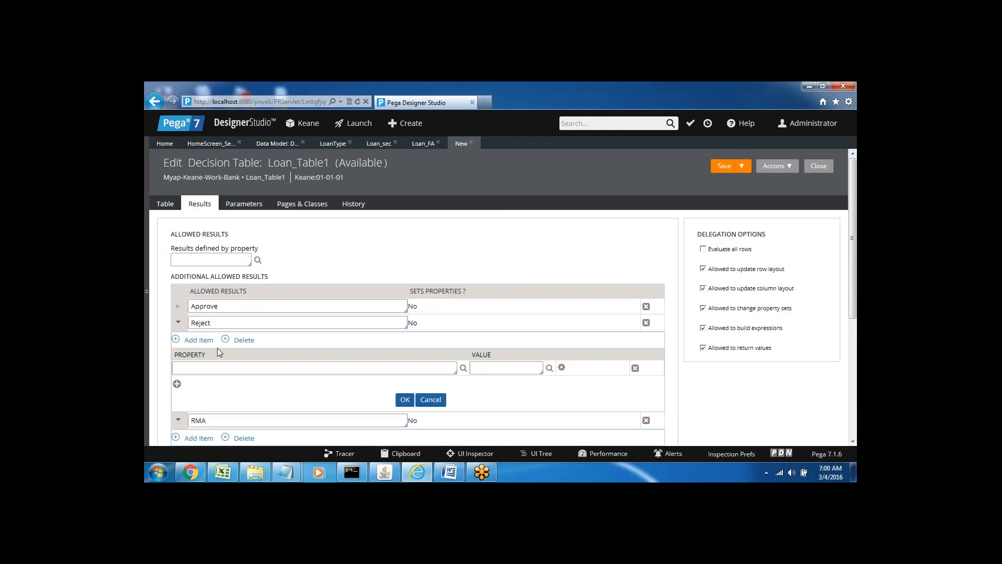
pyautogui.click(165, 204)
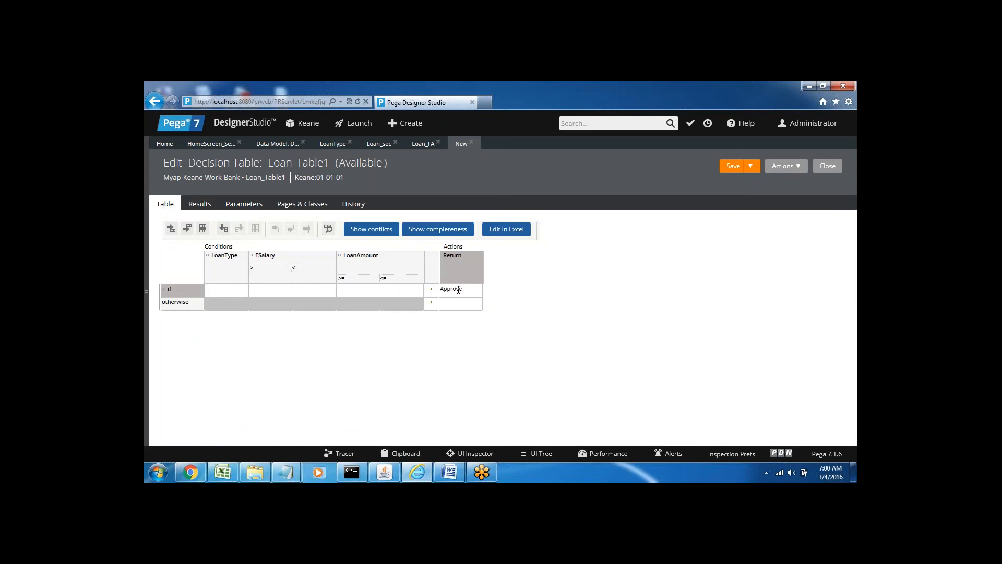
# Set the LoanType condition of the if row to Homeloan
pyautogui.click(219, 293)
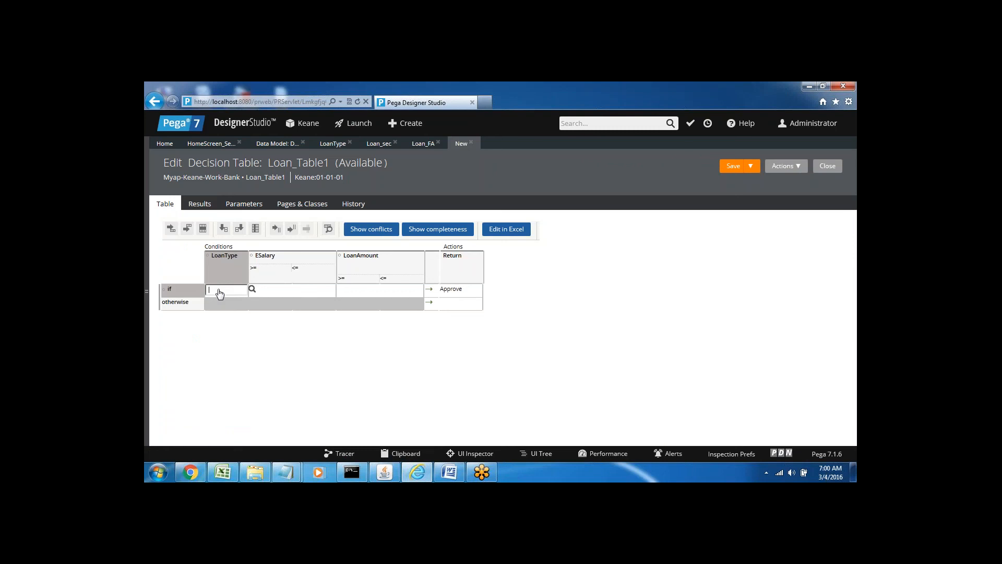
pyautogui.click(219, 293)
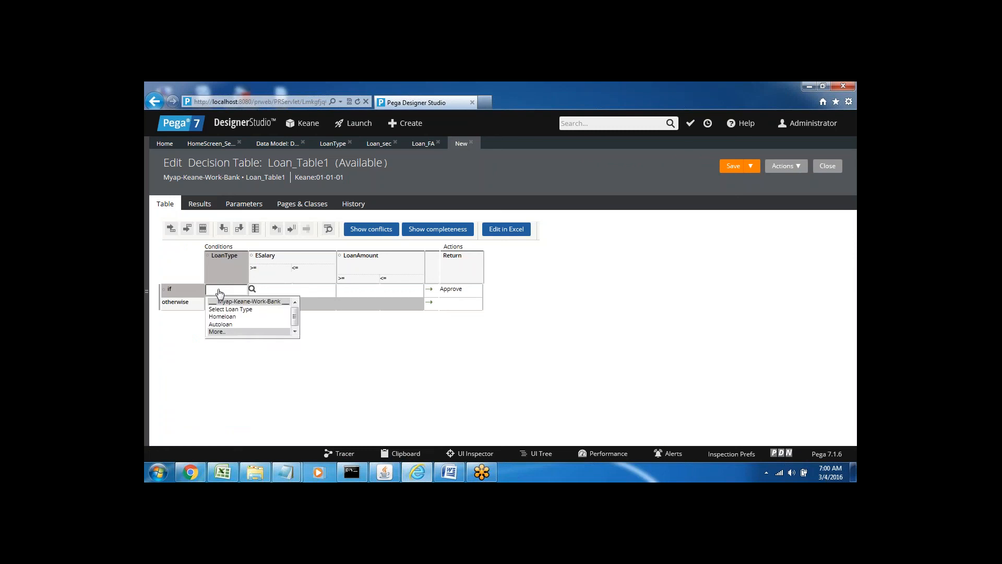
pyautogui.press('Down')
pyautogui.press('Down')
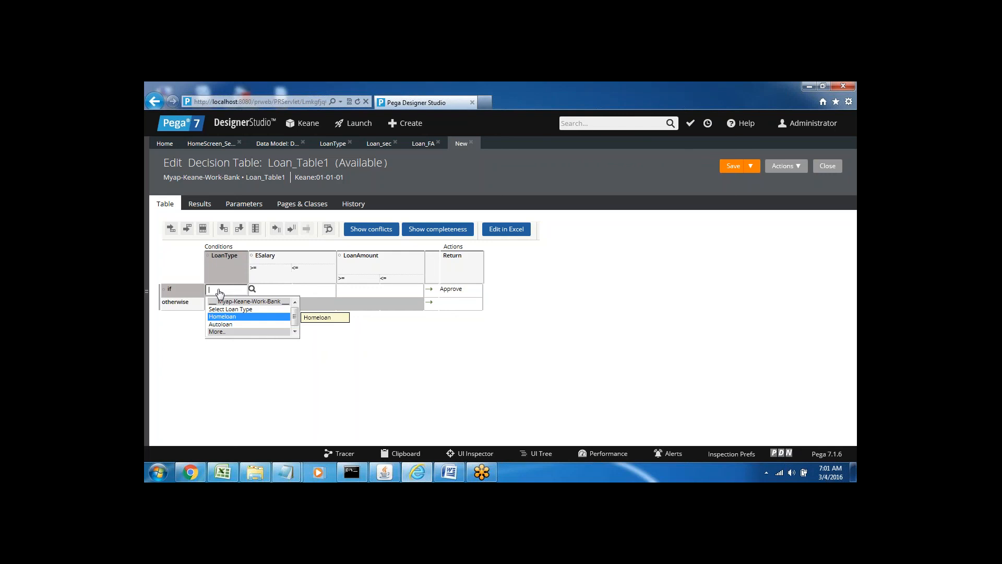
pyautogui.press('Return')
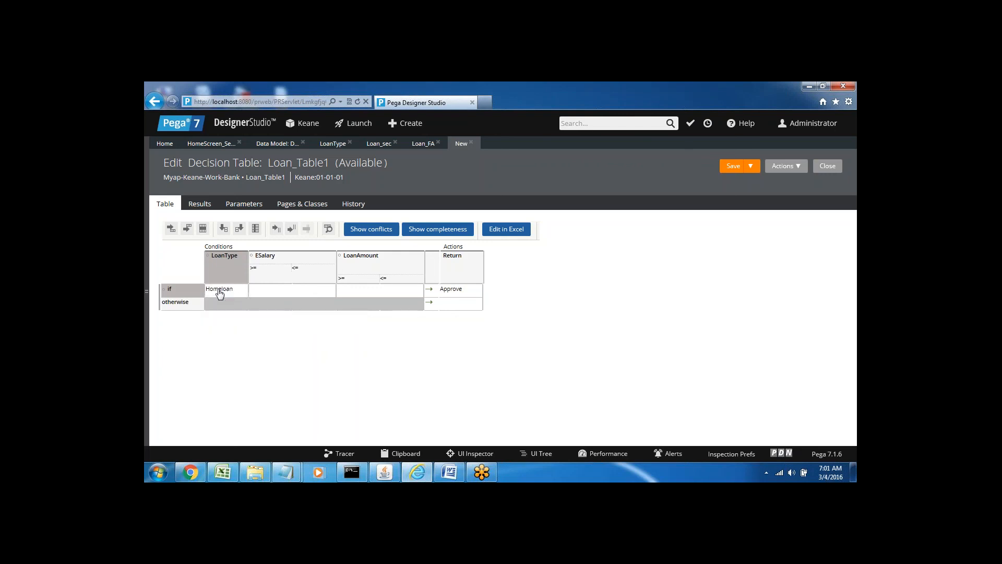
# Give the if row an ESalary range of 10000 to 20000 and a LoanAmount range of 200000 to 350000
pyautogui.click(266, 292)
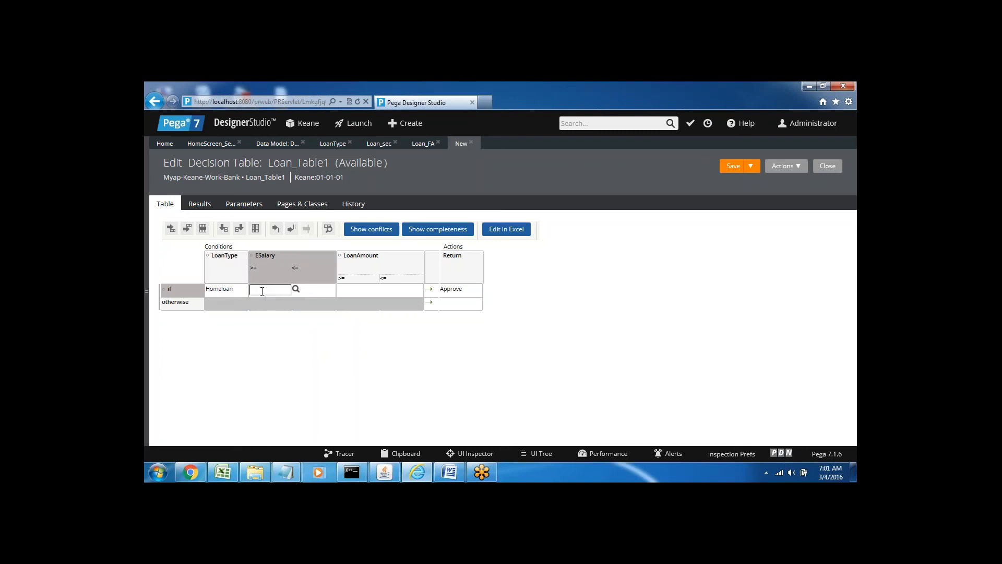
pyautogui.write('10000')
pyautogui.click(315, 290)
pyautogui.write('20000')
pyautogui.click(359, 292)
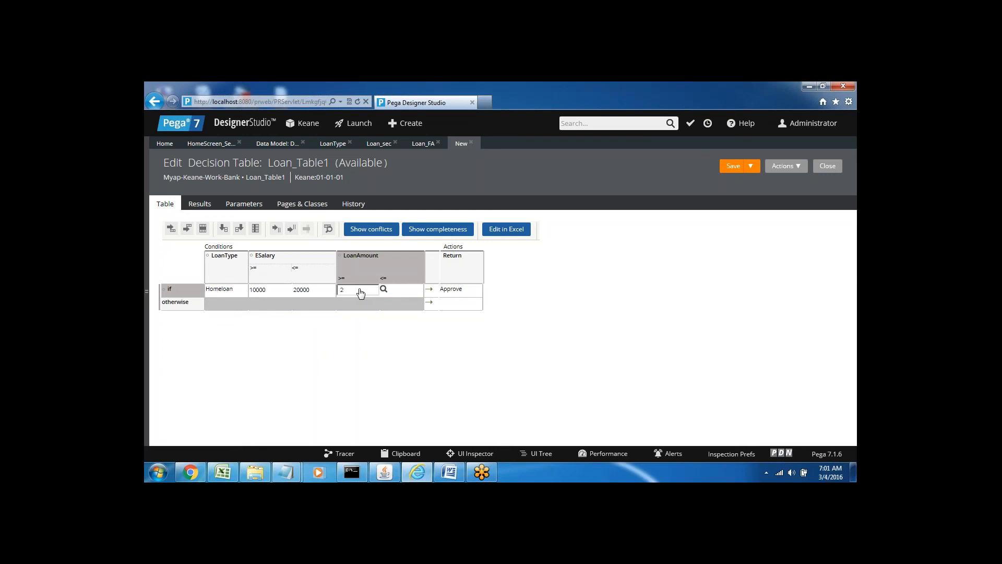
pyautogui.write('200000')
pyautogui.click(399, 291)
pyautogui.write('350000')
# Check the Return choices for the if row and keep Approve selected
pyautogui.click(452, 290)
pyautogui.click(476, 293)
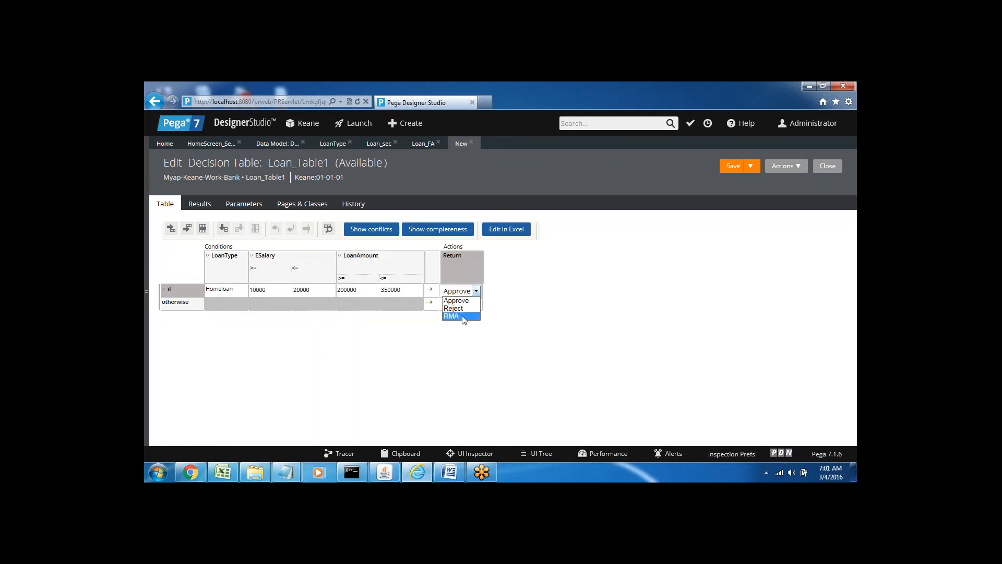
pyautogui.click(457, 301)
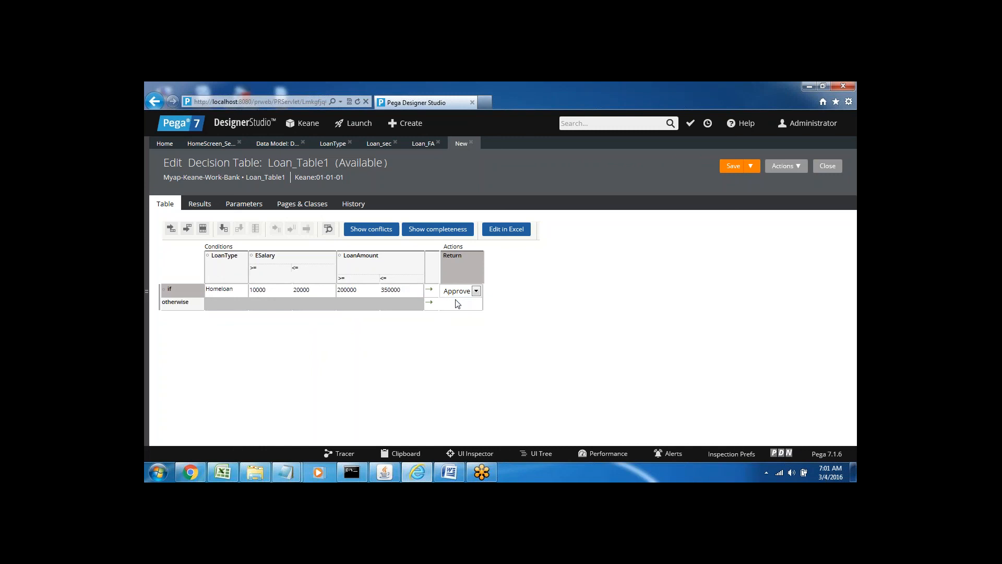
pyautogui.click(440, 359)
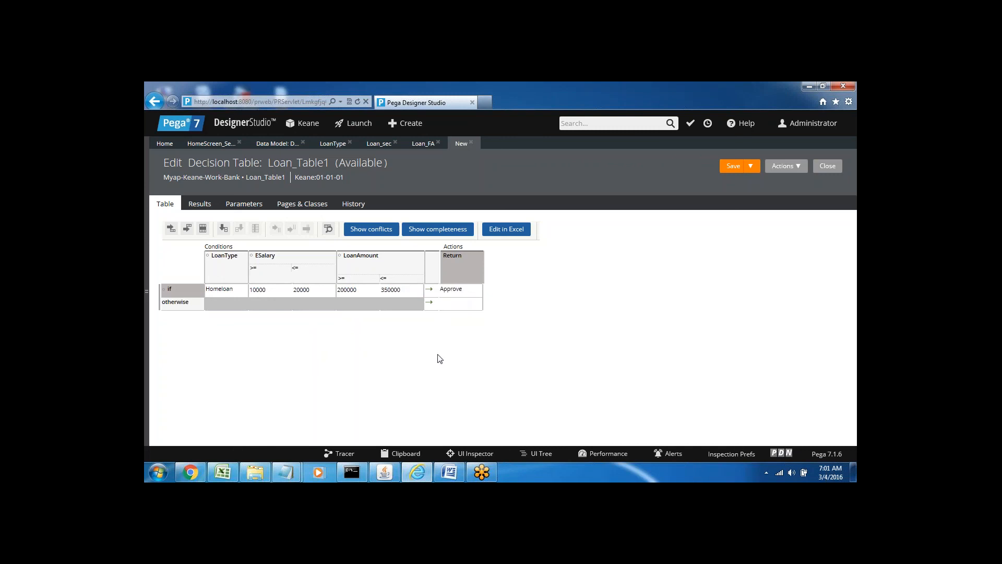
# Insert an else if row after the if row and set its LoanType to Homeloan
pyautogui.click(223, 292)
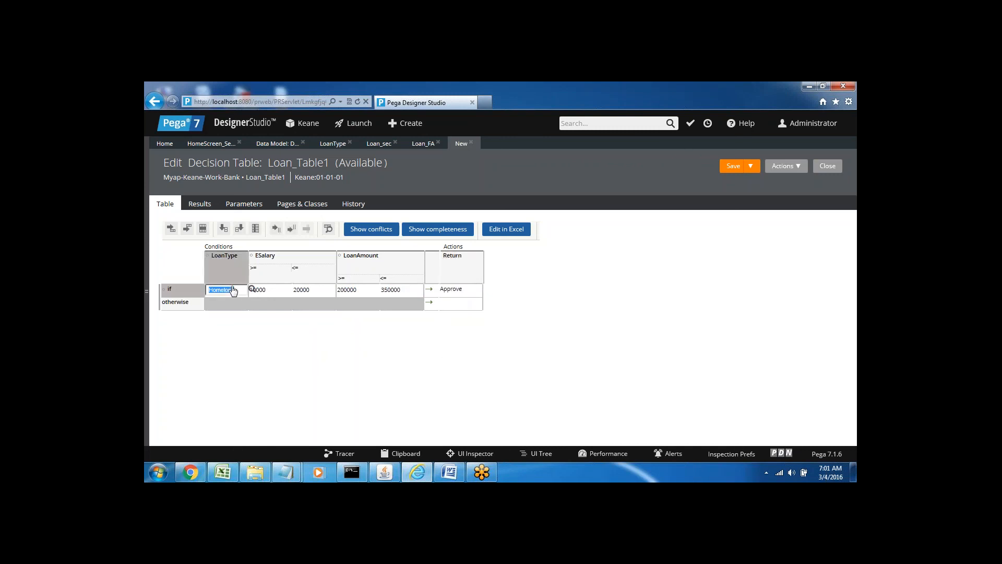
pyautogui.click(186, 230)
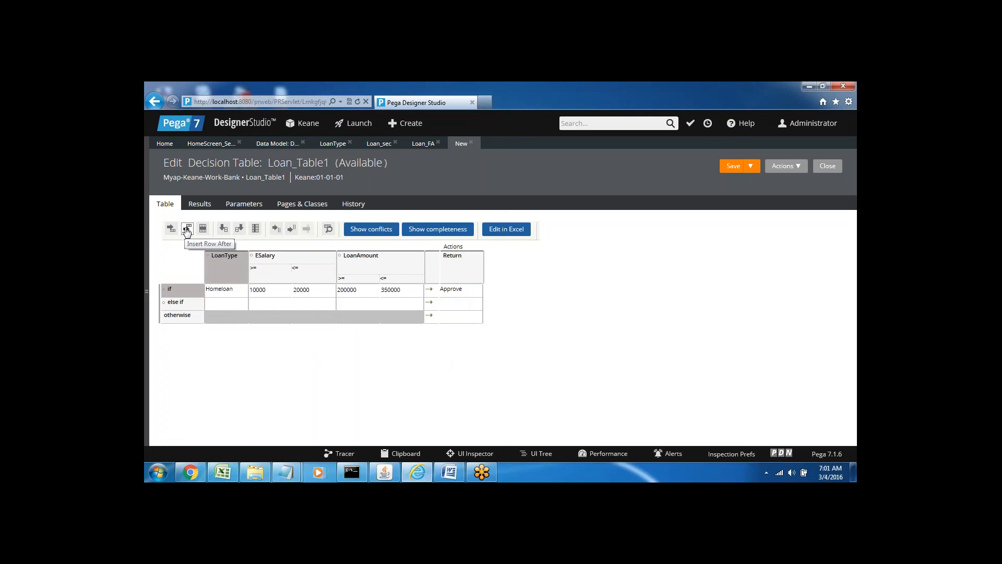
pyautogui.click(221, 306)
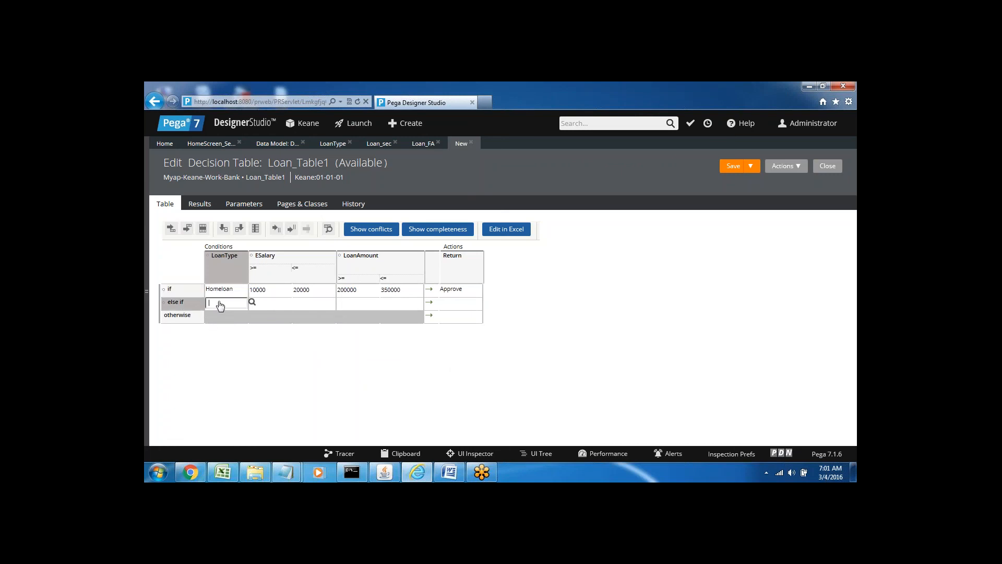
pyautogui.press('Down')
pyautogui.press('Down')
pyautogui.press('Down')
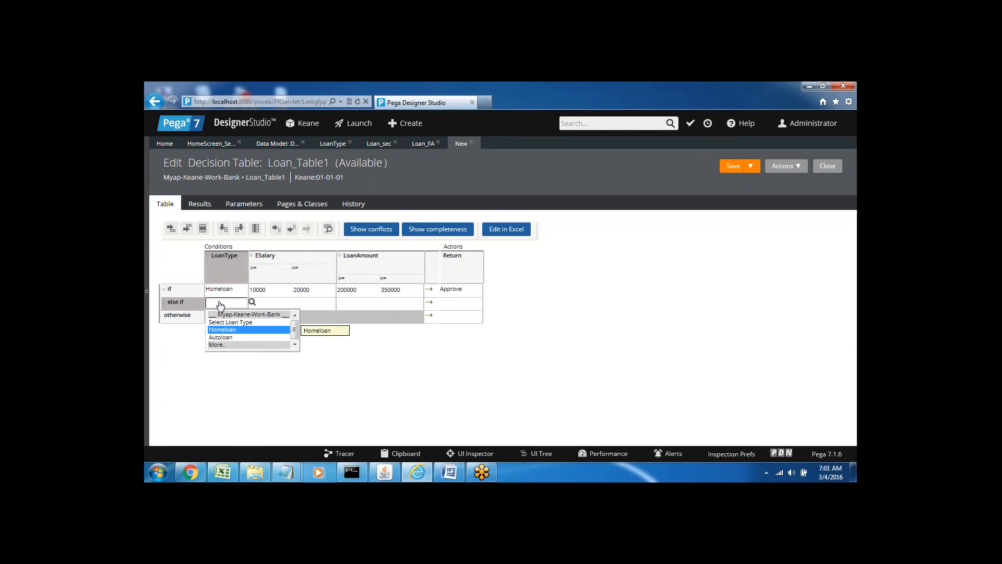
pyautogui.press('Return')
# Give the else if row an ESalary range of 22000 to 35000 and a LoanAmount range of 300000 to 600000
pyautogui.click(261, 307)
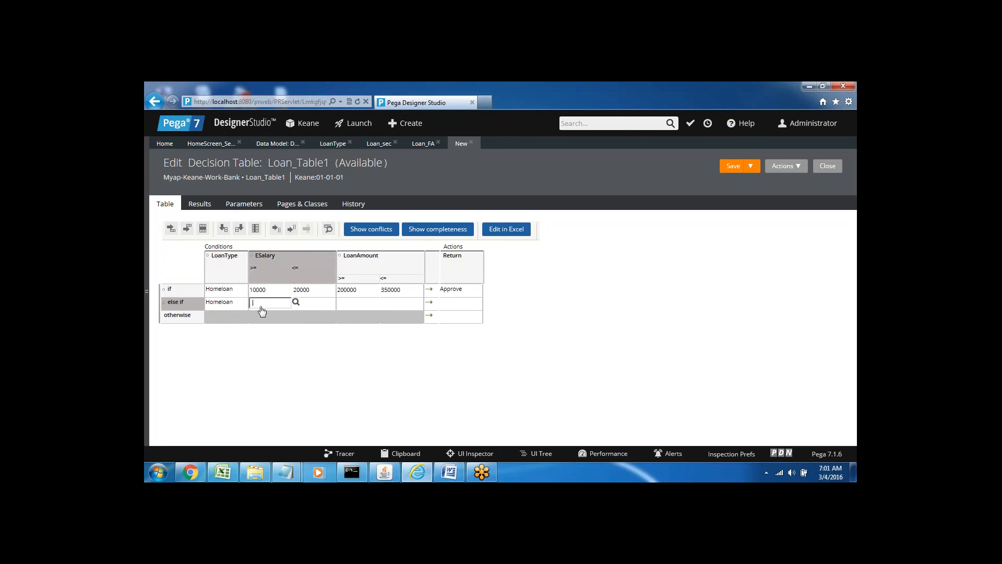
pyautogui.write('22000')
pyautogui.click(318, 307)
pyautogui.write('35000')
pyautogui.click(354, 308)
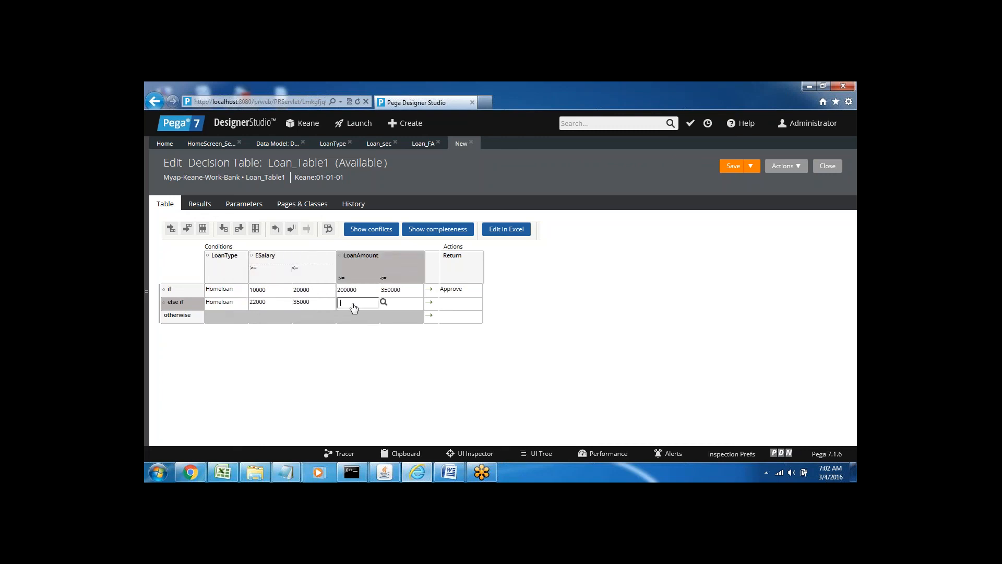
pyautogui.write('300000')
pyautogui.click(407, 307)
pyautogui.write('600000')
# Set the Return action of the first else if row to RMA
pyautogui.click(458, 305)
pyautogui.click(476, 304)
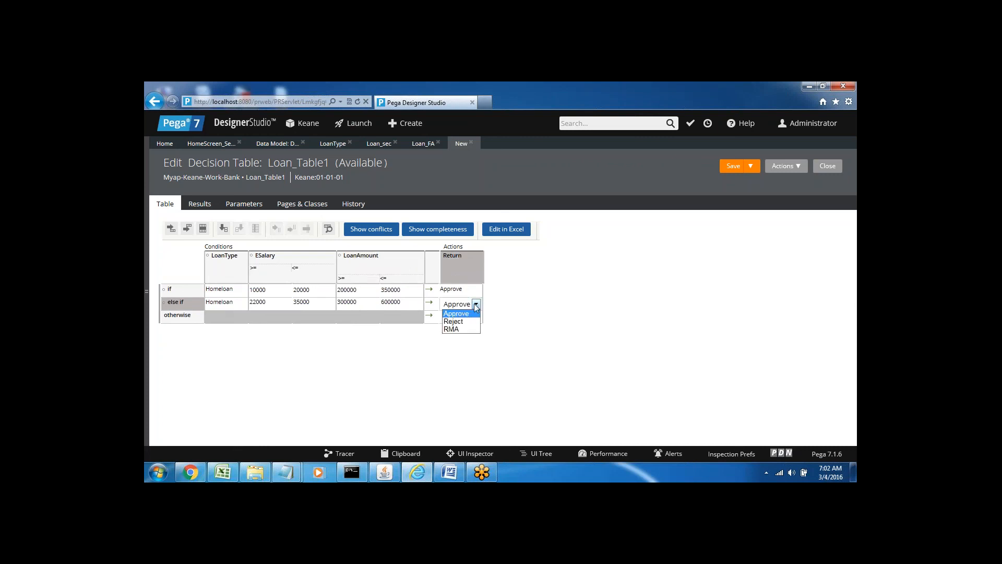
pyautogui.click(458, 332)
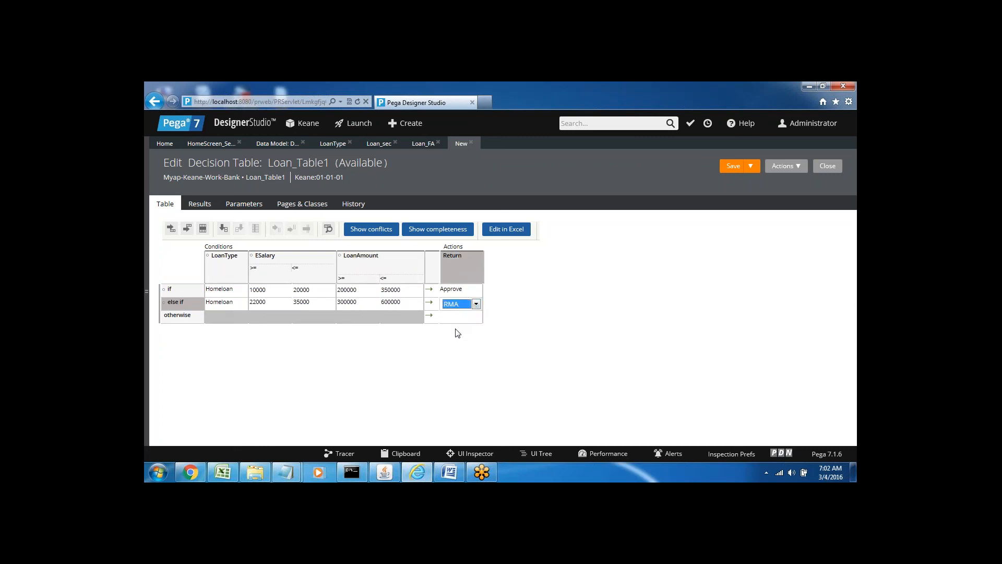
pyautogui.click(441, 347)
# Insert another else if row after the 22000 to 35000 row and set its LoanType to Homeloan
pyautogui.click(187, 229)
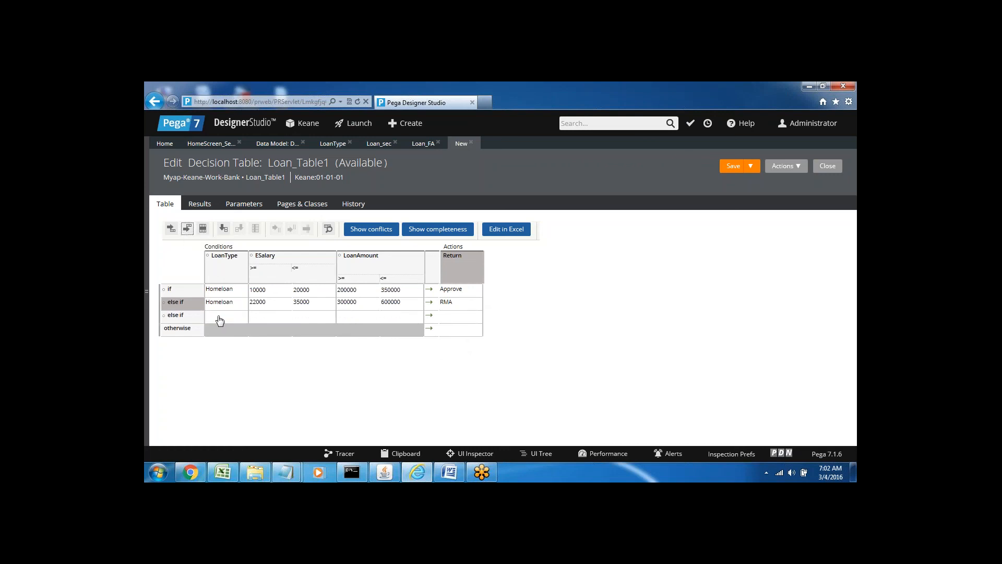
pyautogui.click(220, 319)
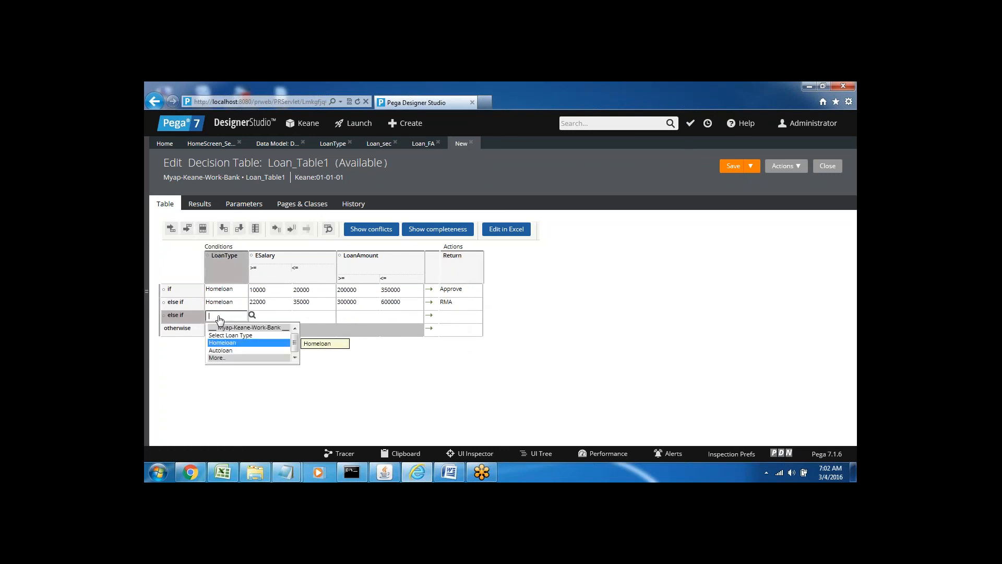
pyautogui.press('Return')
# Give the new Homeloan row an ESalary range of 45000 to 70000 and a LoanAmount range of 700000 to 1100000
pyautogui.click(267, 320)
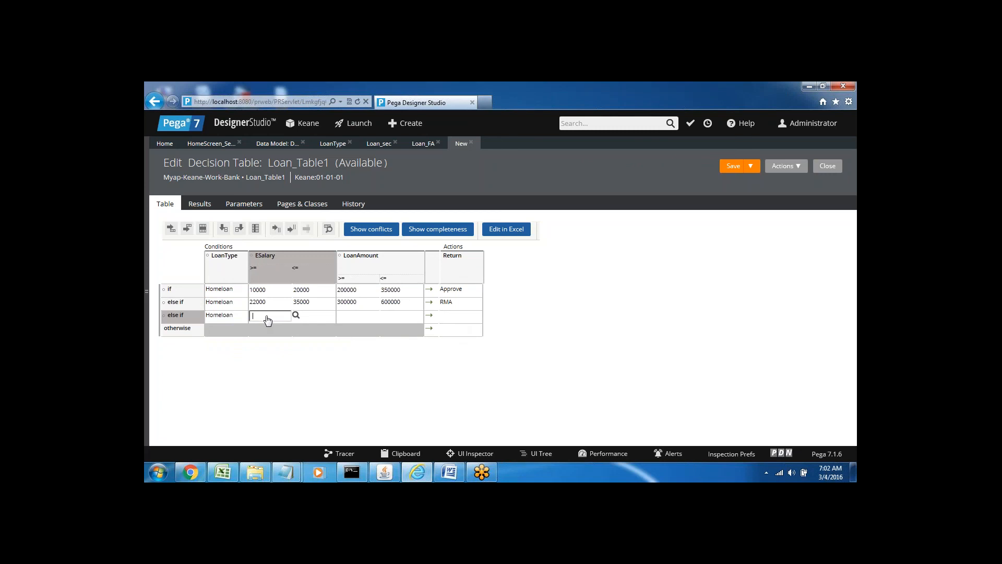
pyautogui.write('45000')
pyautogui.press('Tab')
pyautogui.write('7000')
pyautogui.click(359, 318)
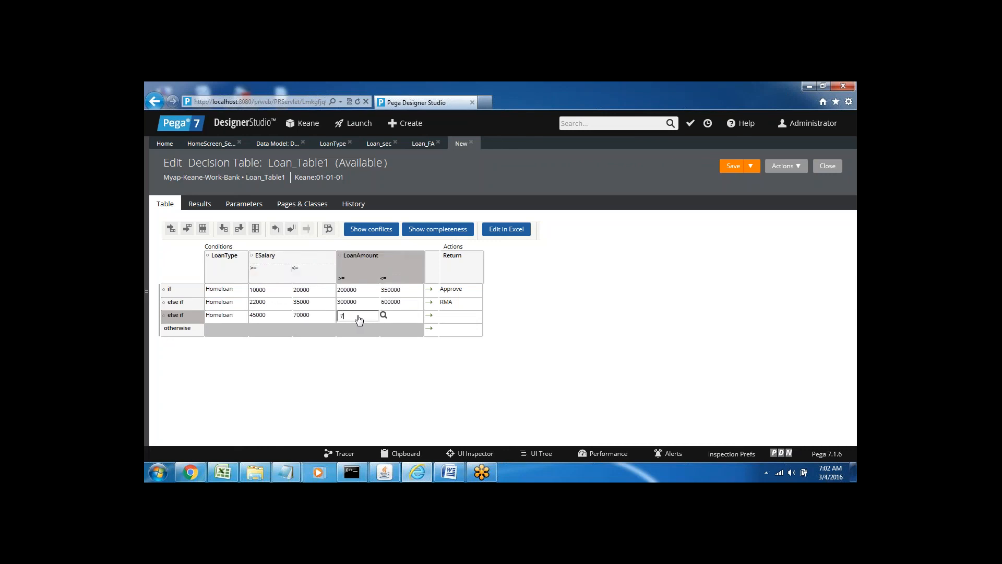
pyautogui.write('700000')
pyautogui.click(393, 320)
pyautogui.write('1100000')
# Set the Return action of the third Homeloan row to Reject
pyautogui.click(450, 317)
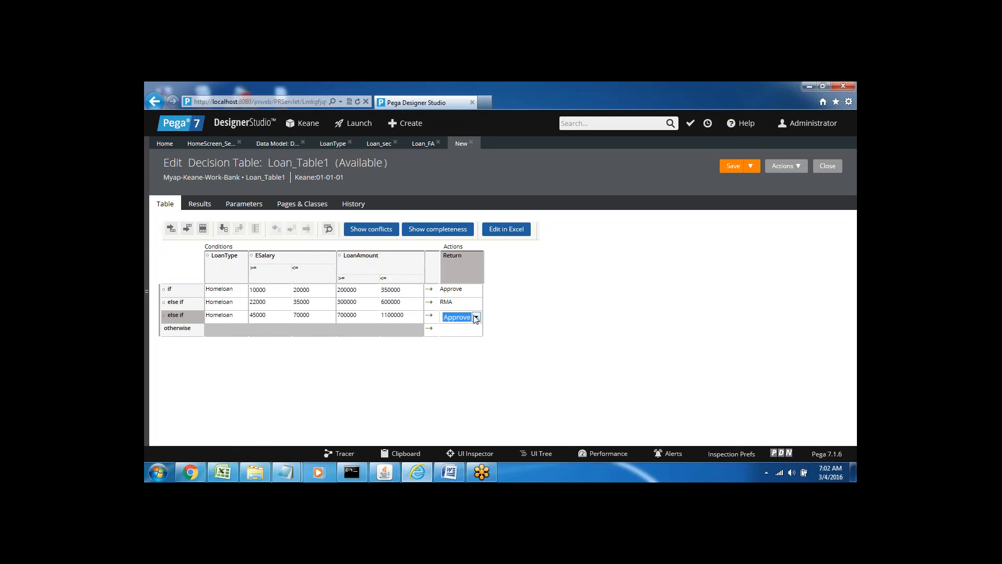
pyautogui.click(476, 317)
pyautogui.click(463, 337)
pyautogui.click(530, 302)
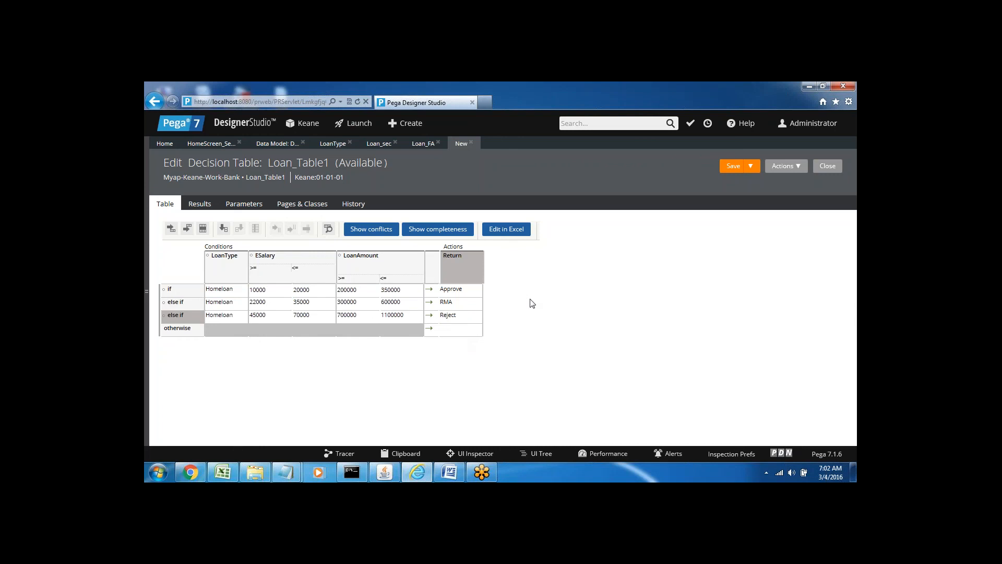
# Insert an else if row after the last Homeloan row and set its LoanType to Autoloan
pyautogui.click(187, 231)
pyautogui.click(217, 332)
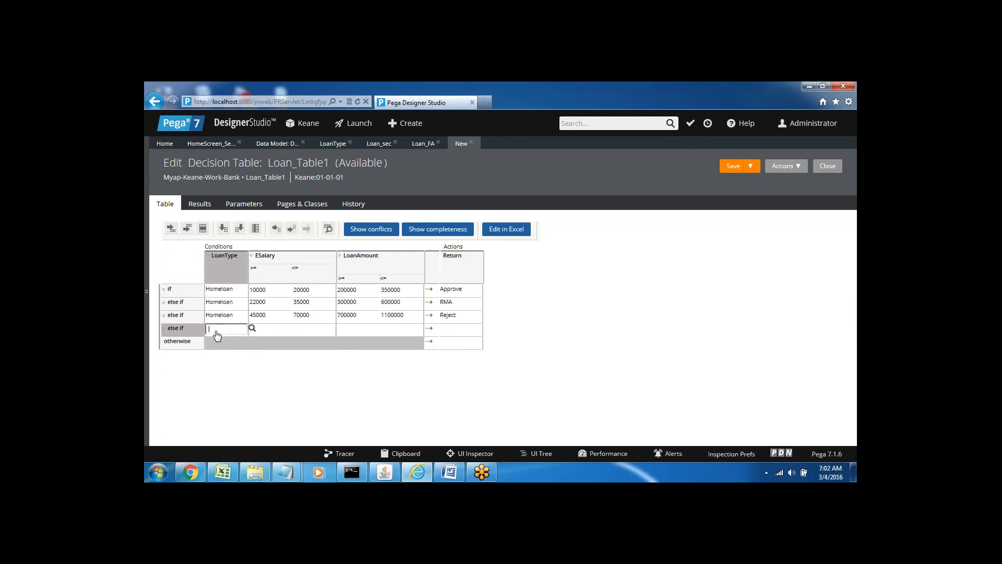
pyautogui.press('Down')
pyautogui.press('Down')
pyautogui.press('Down')
pyautogui.press('Down')
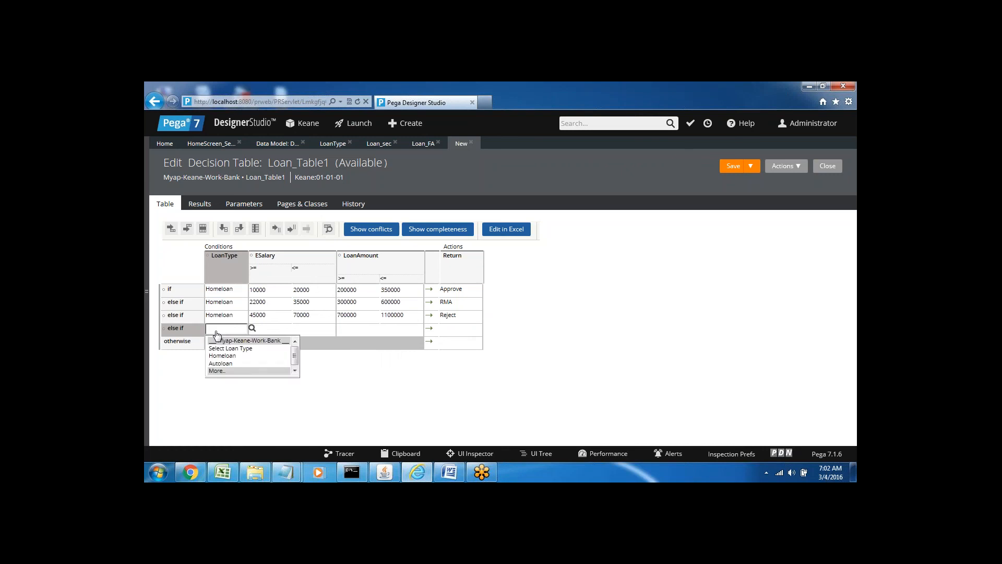
pyautogui.press('Return')
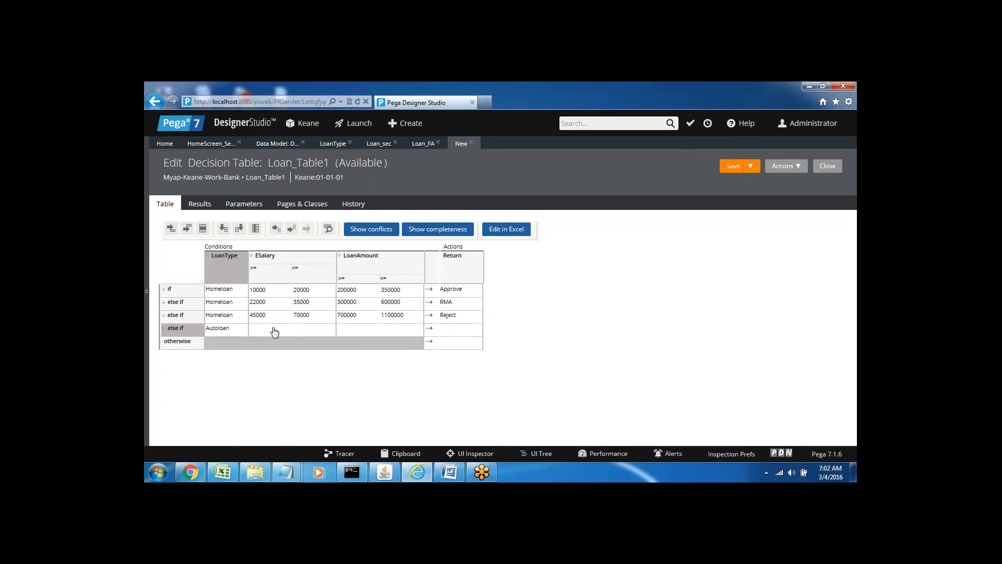
# Give the Autoloan row an ESalary range of 12000 to 24000, a LoanAmount range of 150000 to 400000 and the Return action Approve
pyautogui.click(257, 332)
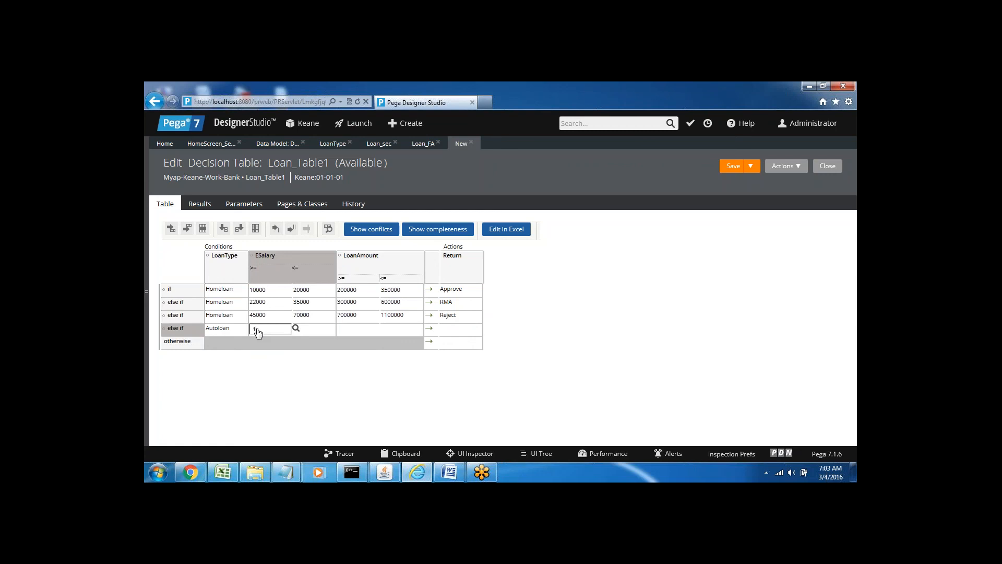
pyautogui.write('000')
pyautogui.click(313, 331)
pyautogui.write('24000')
pyautogui.click(353, 334)
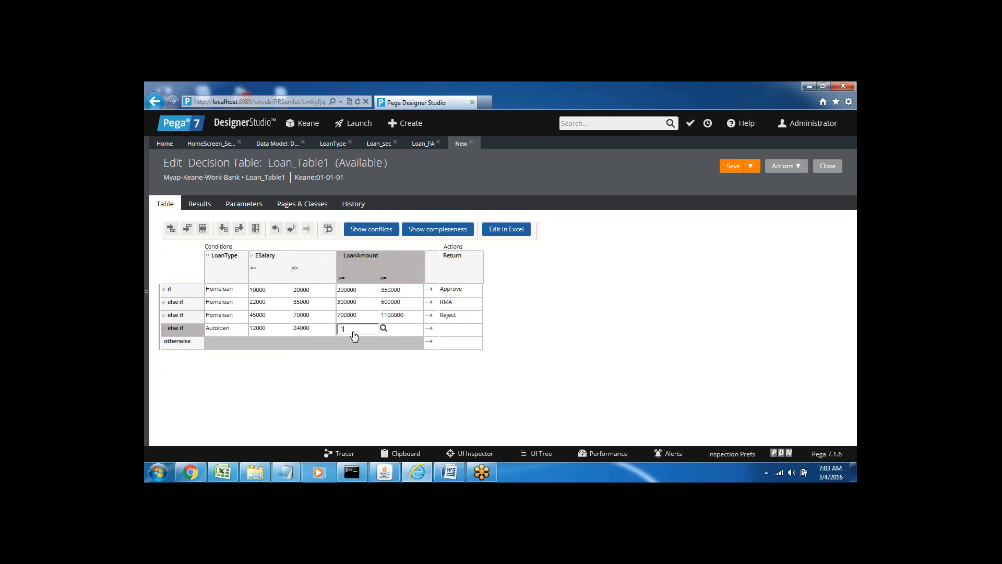
pyautogui.write('150000')
pyautogui.click(405, 333)
pyautogui.write('400000')
pyautogui.click(459, 332)
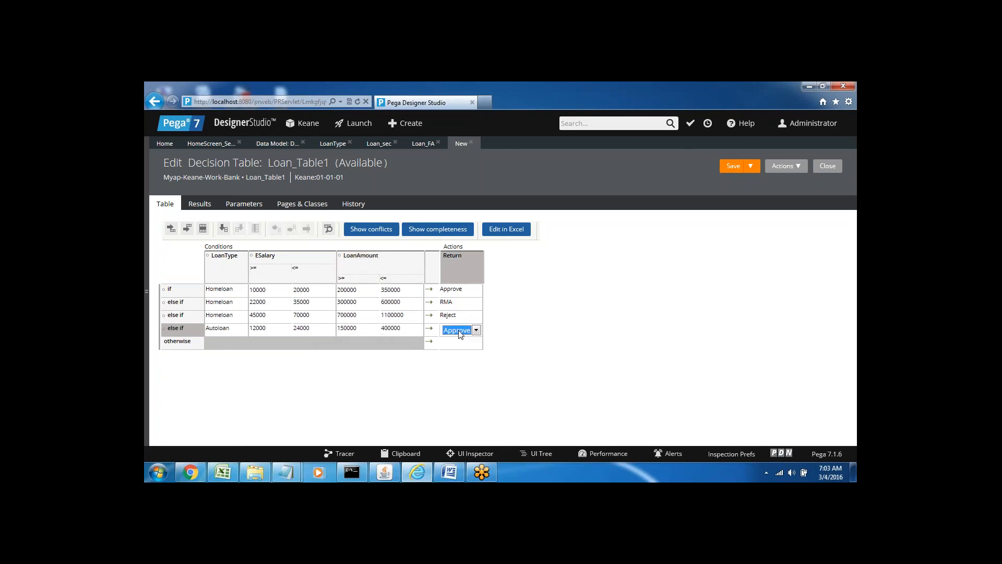
pyautogui.click(497, 333)
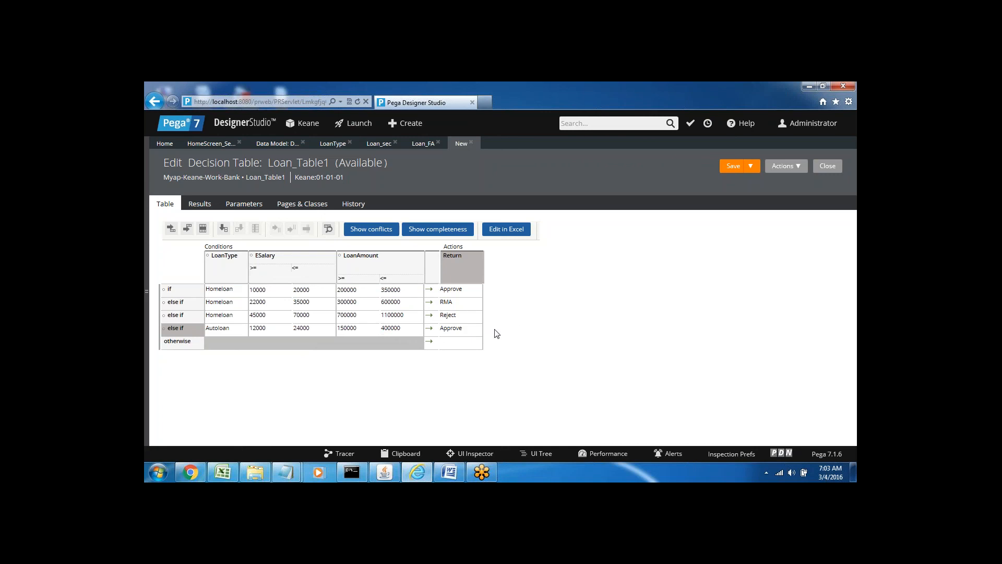
# Insert a second Autoloan else if row after the first Autoloan row
pyautogui.click(187, 231)
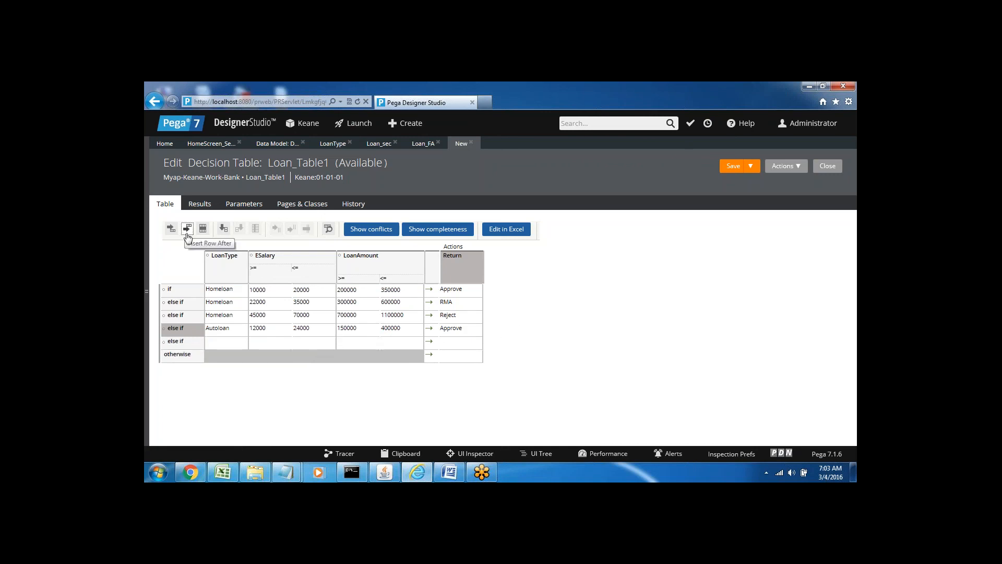
pyautogui.click(214, 346)
pyautogui.press('Down')
pyautogui.press('Down')
pyautogui.press('Down')
pyautogui.press('Down')
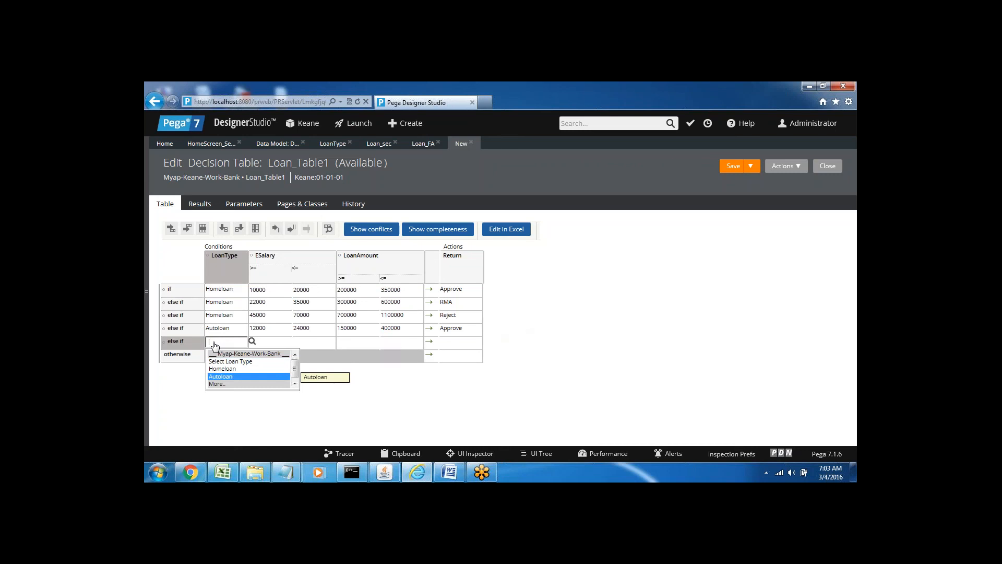
pyautogui.press('Return')
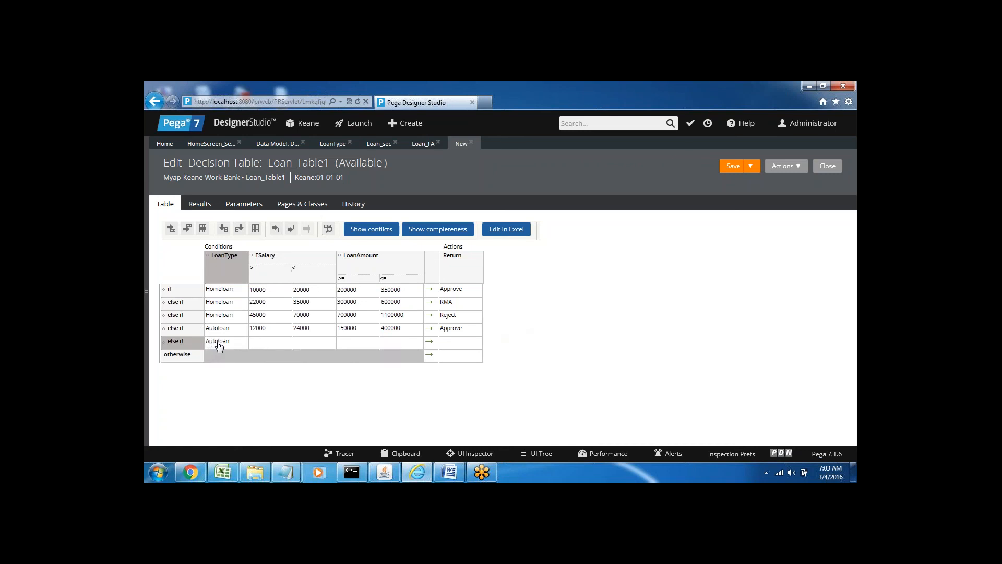
# Give the second Autoloan row an ESalary range of 30000 to 50000 and a LoanAmount range of 500000 to 800000
pyautogui.click(261, 345)
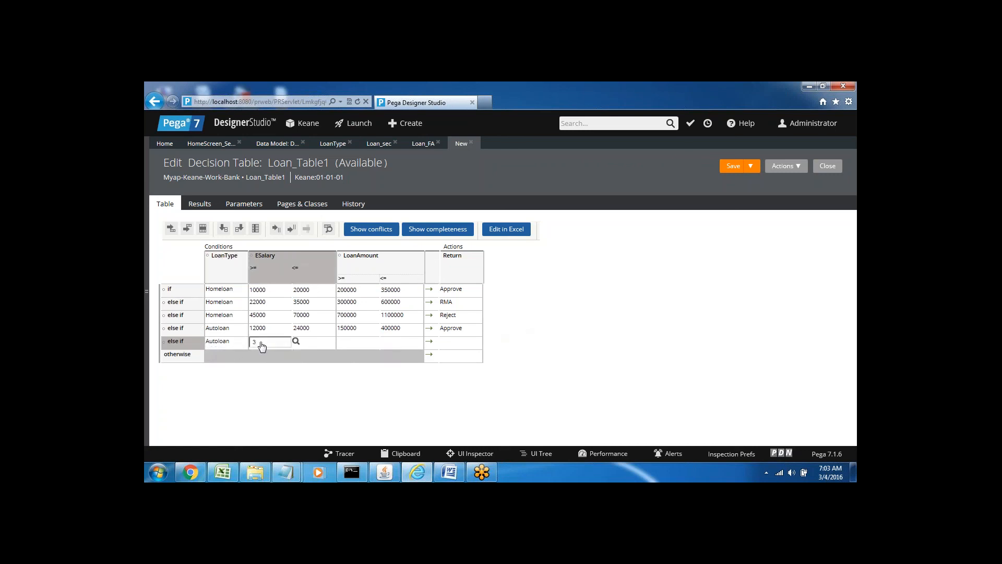
pyautogui.write('30000')
pyautogui.click(314, 344)
pyautogui.write('50000')
pyautogui.click(353, 346)
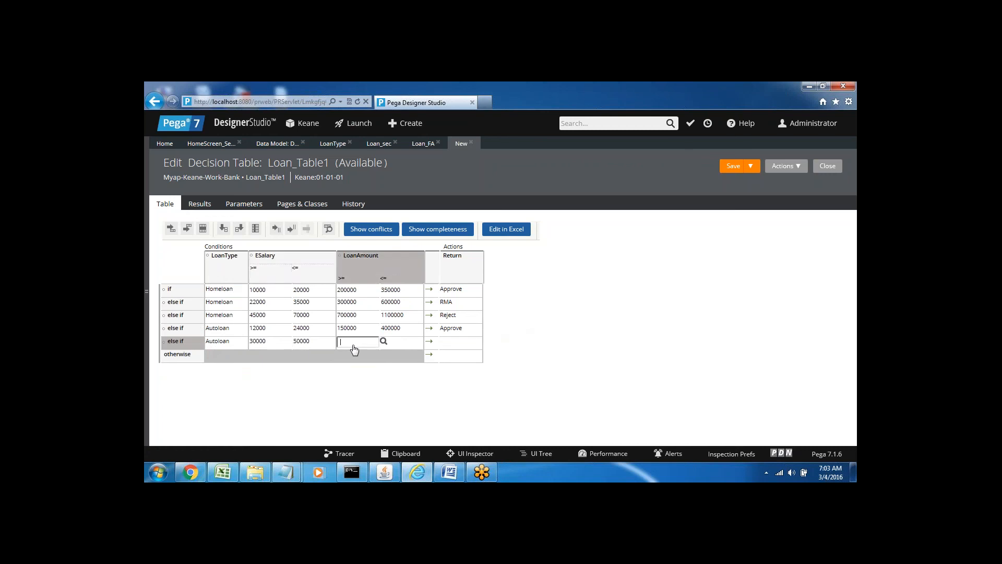
pyautogui.write('500000')
pyautogui.click(405, 345)
pyautogui.write('800000')
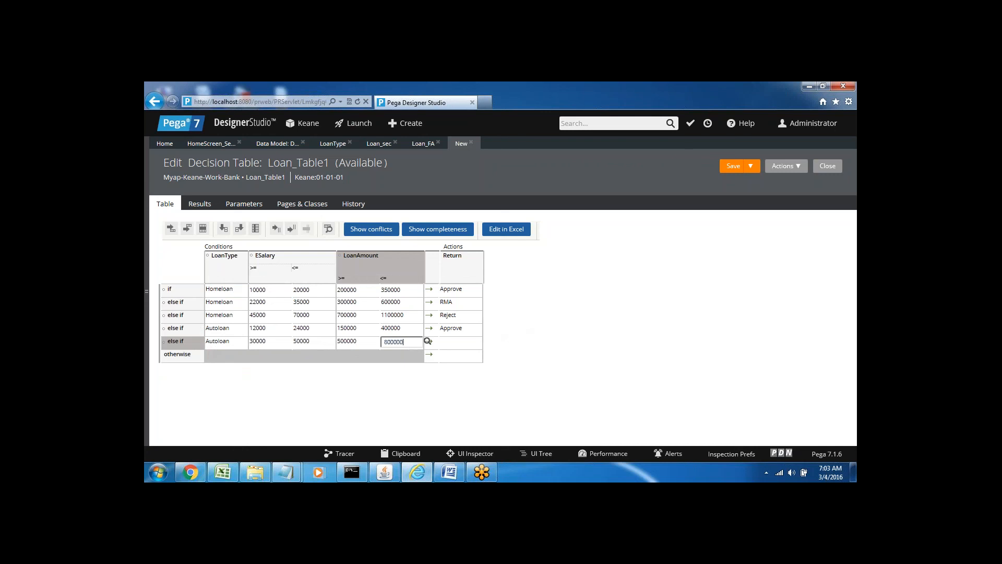
# Set the Return action of the second Autoloan row to RMA
pyautogui.click(457, 346)
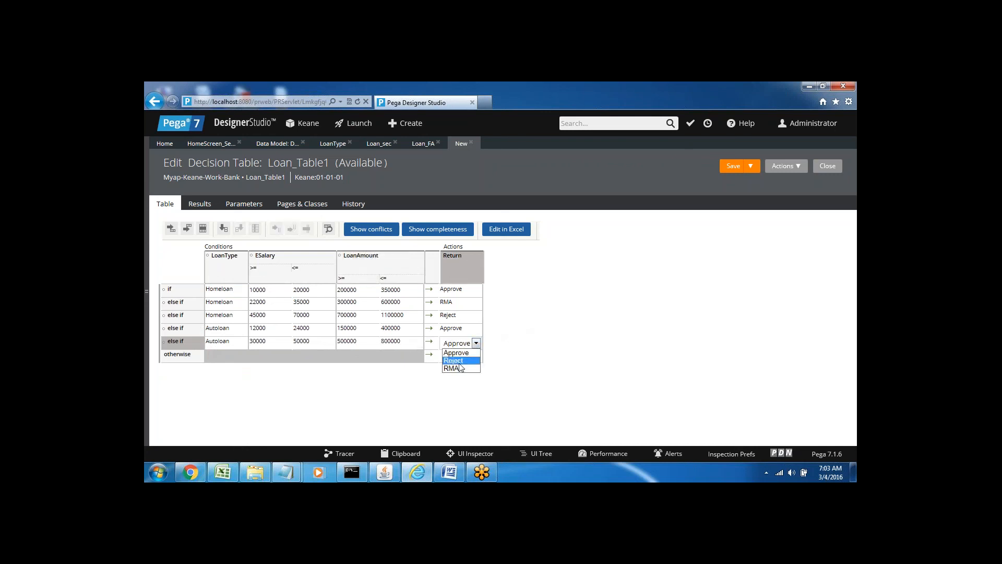
pyautogui.click(460, 368)
pyautogui.click(536, 359)
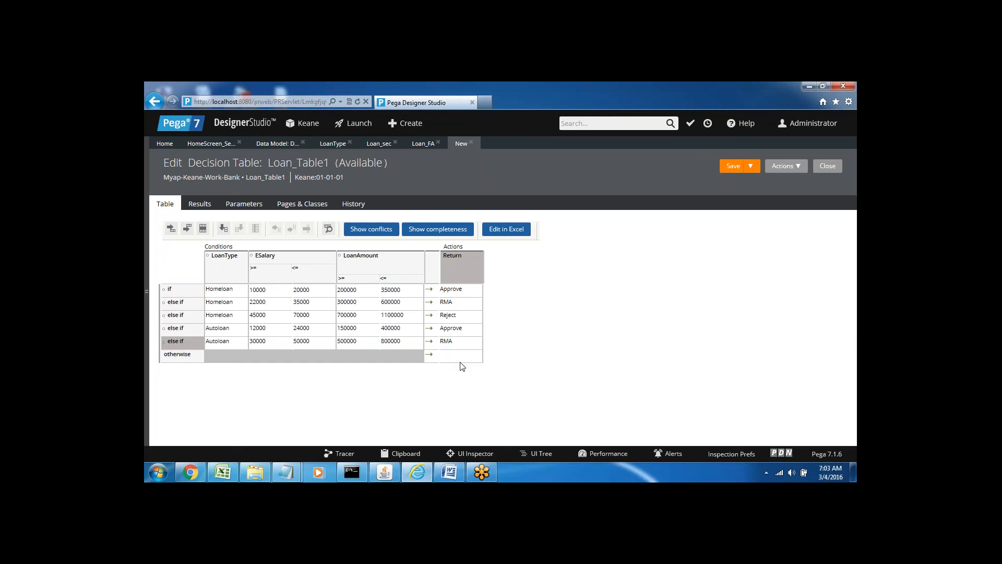
# Set the Return action of the otherwise row to Reject and save the decision table
pyautogui.click(451, 359)
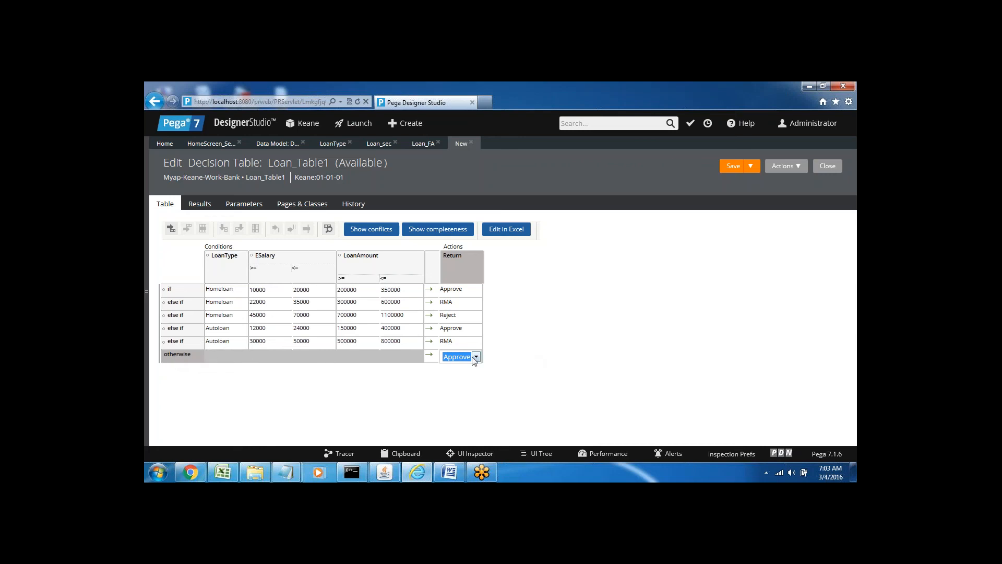
pyautogui.click(454, 375)
pyautogui.click(427, 407)
pyautogui.click(735, 168)
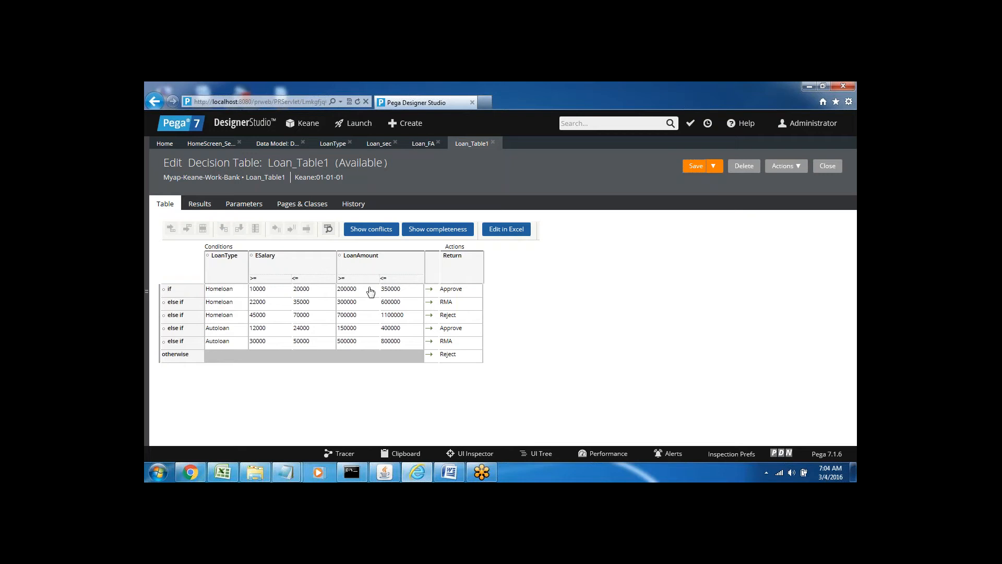
# Review the Return choices of the if row without changing Approve and show the application explorer
pyautogui.click(445, 289)
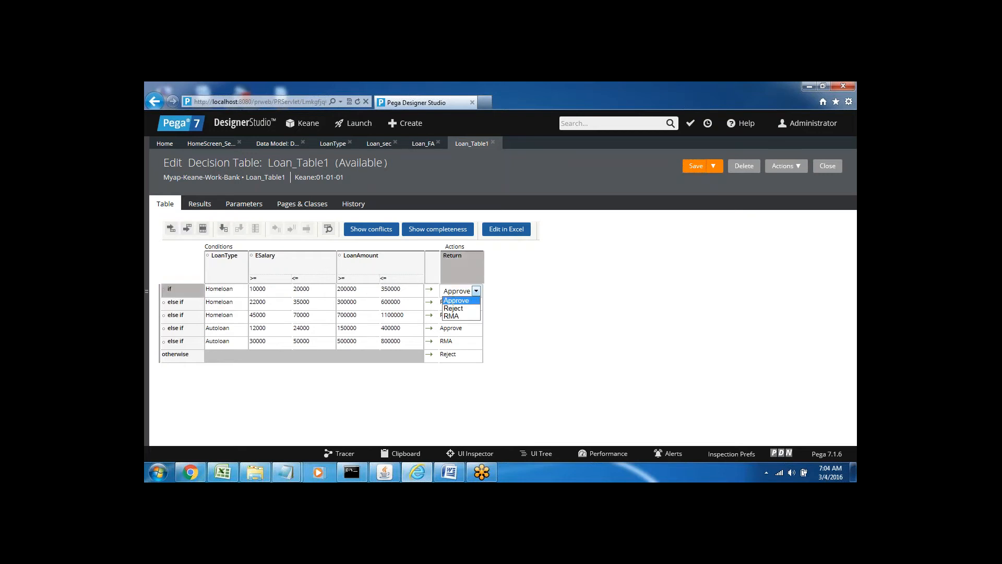
pyautogui.click(530, 287)
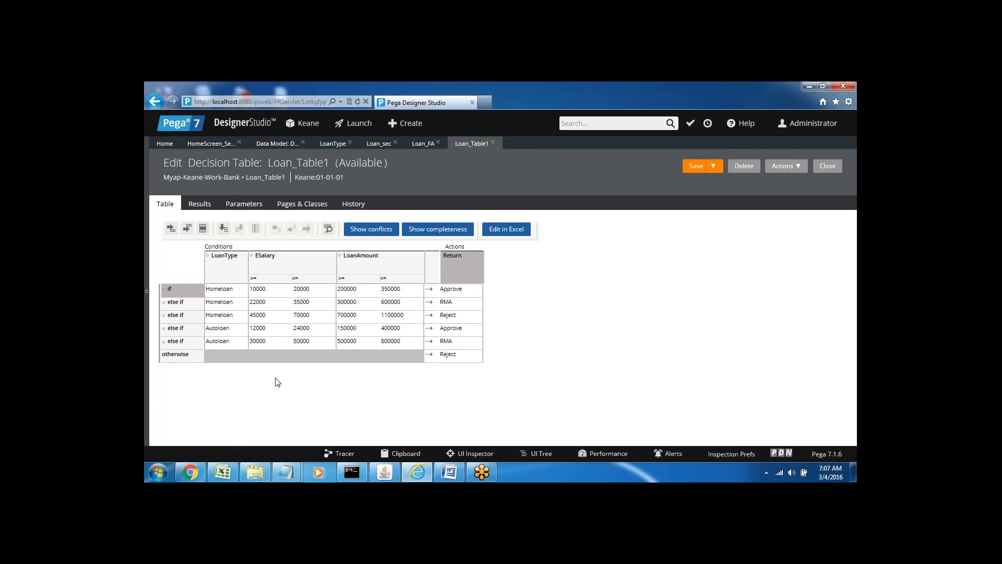
pyautogui.click(150, 292)
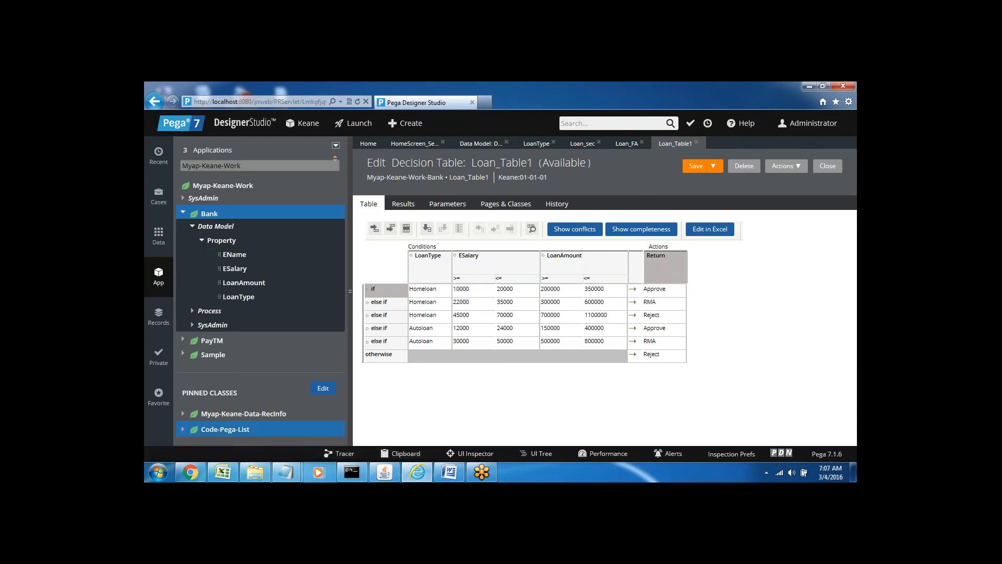
# Switch to Word, add the line "Flow Diagram----" below the Otherwise line in the notes, and switch back to Designer Studio
pyautogui.click(450, 473)
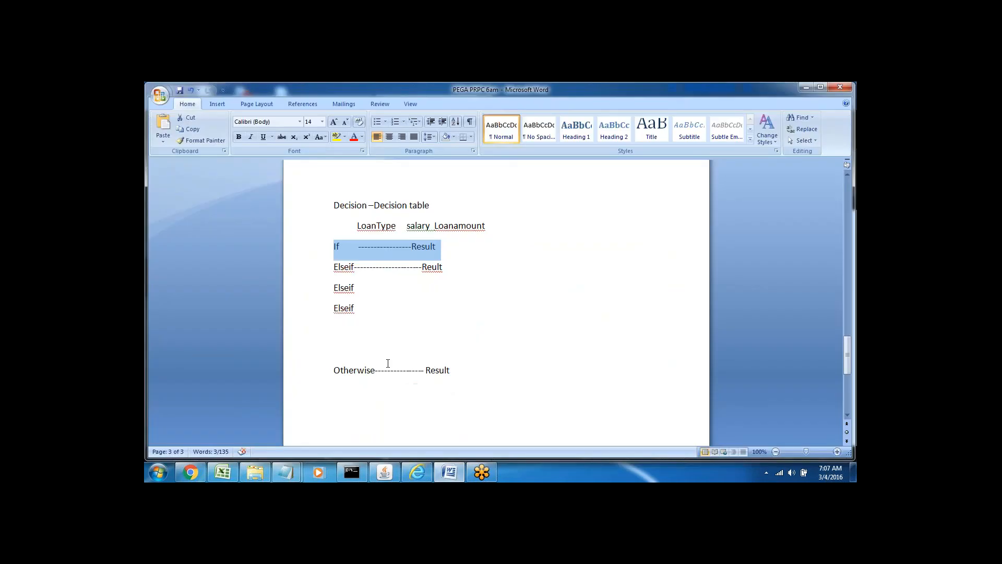
pyautogui.click(342, 400)
pyautogui.press('Return')
pyautogui.press('Return')
pyautogui.press('Return')
pyautogui.press('Return')
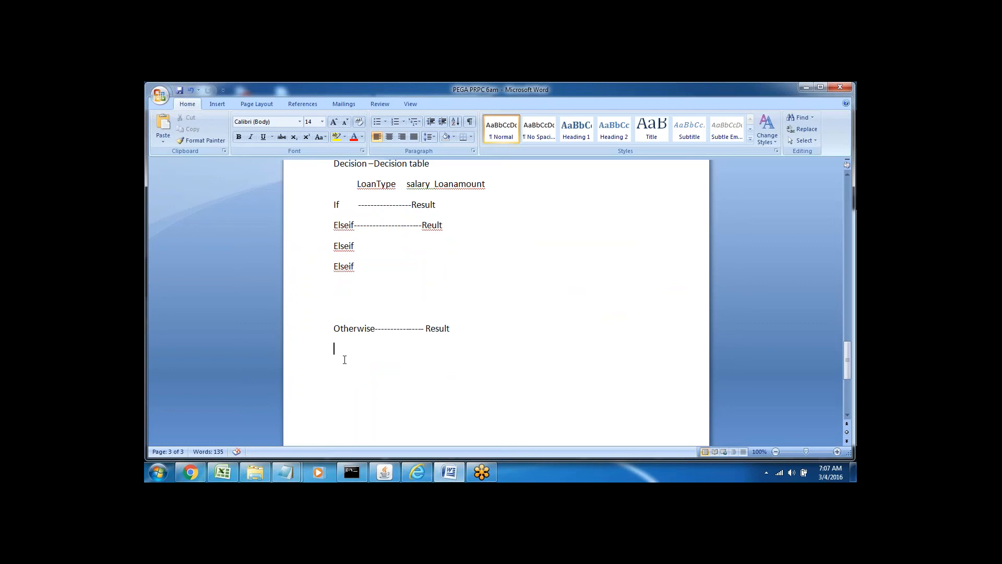
pyautogui.write('Flow Diagram----')
pyautogui.click(290, 361)
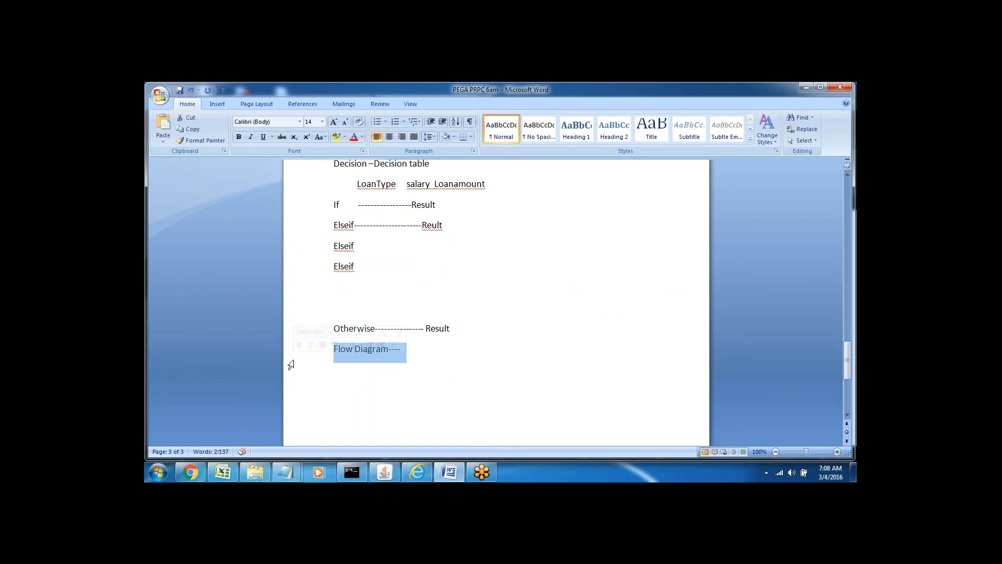
pyautogui.click(334, 387)
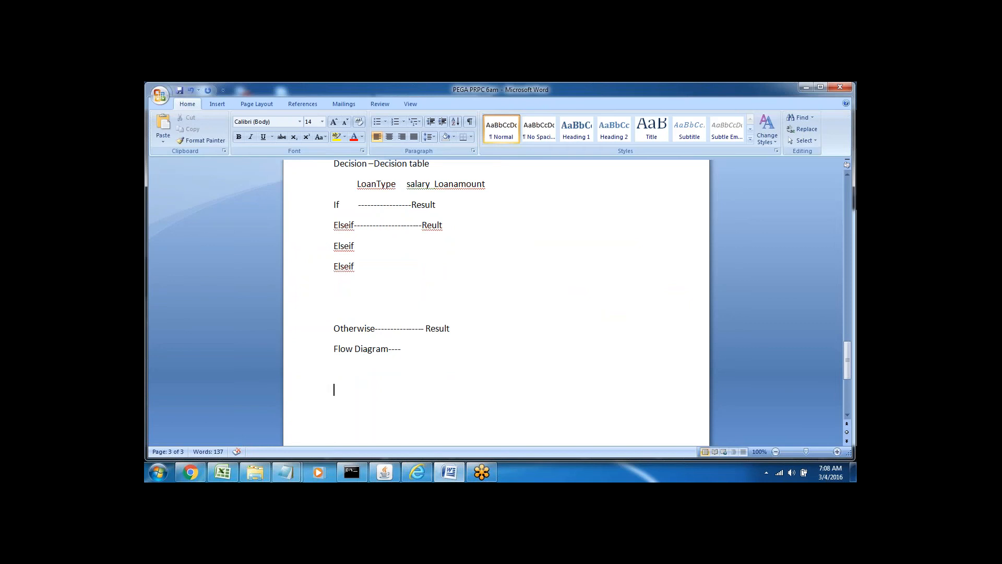
pyautogui.click(417, 472)
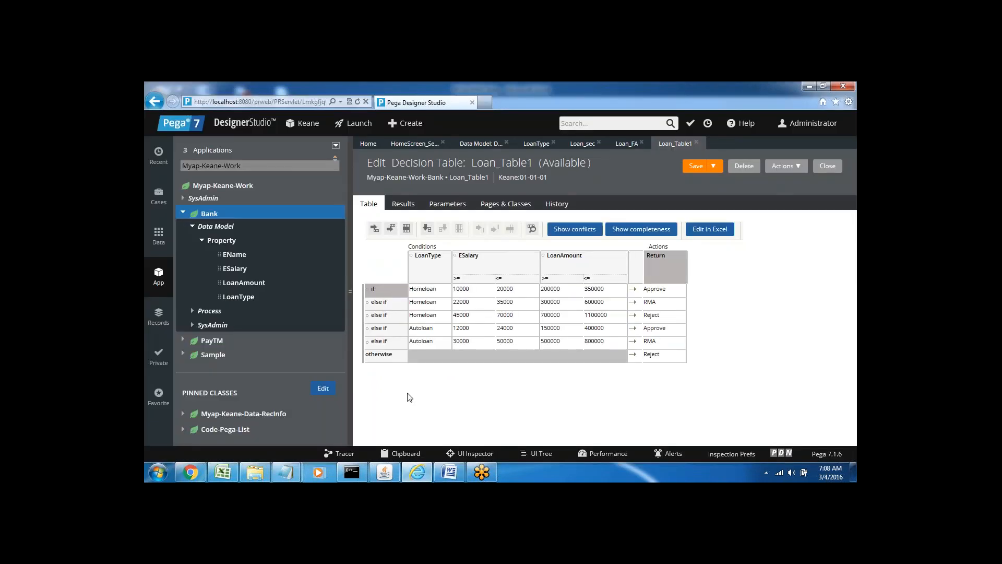